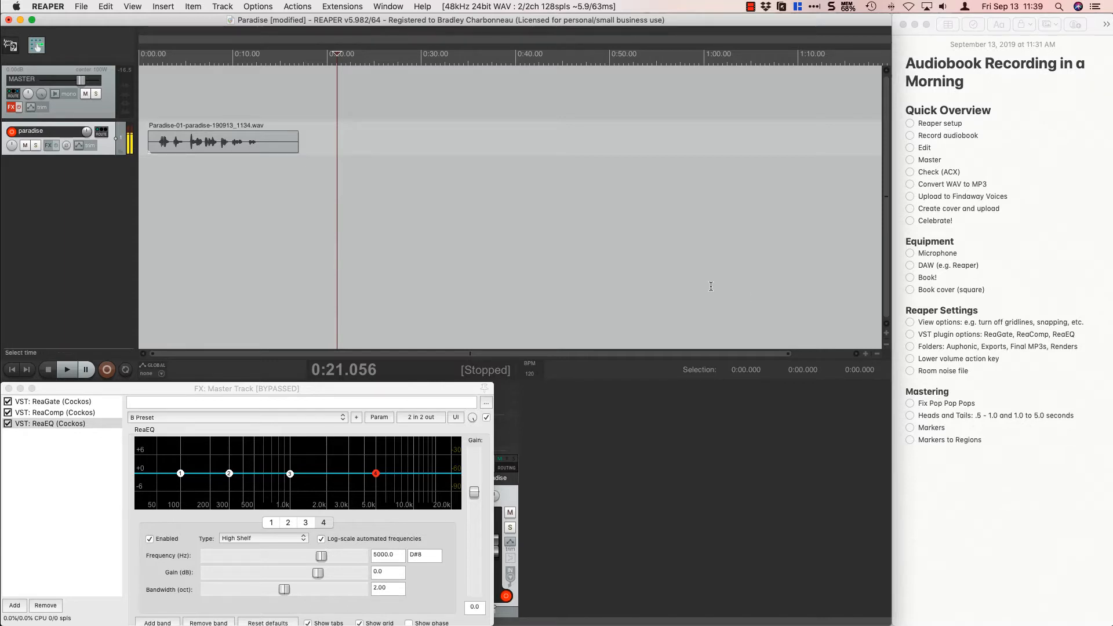
Switch to Vellum to view the book's epigraph and return to REAPER.
{"action": "key", "text": "super+Tab"}
{"action": "key", "text": "super+Tab"}
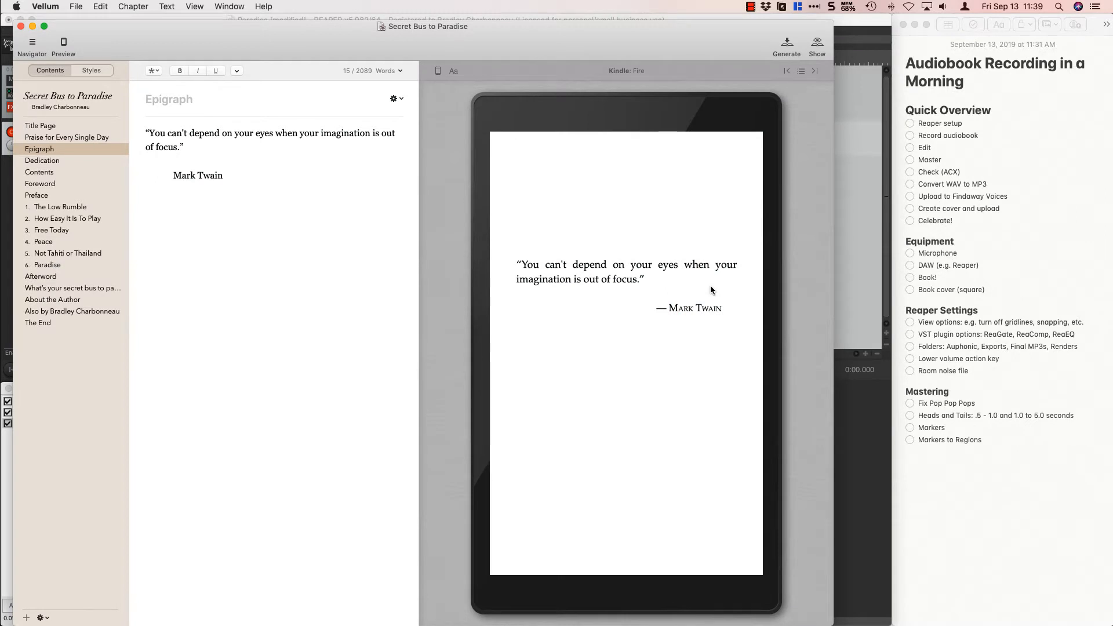
{"action": "key", "text": "super+Tab"}
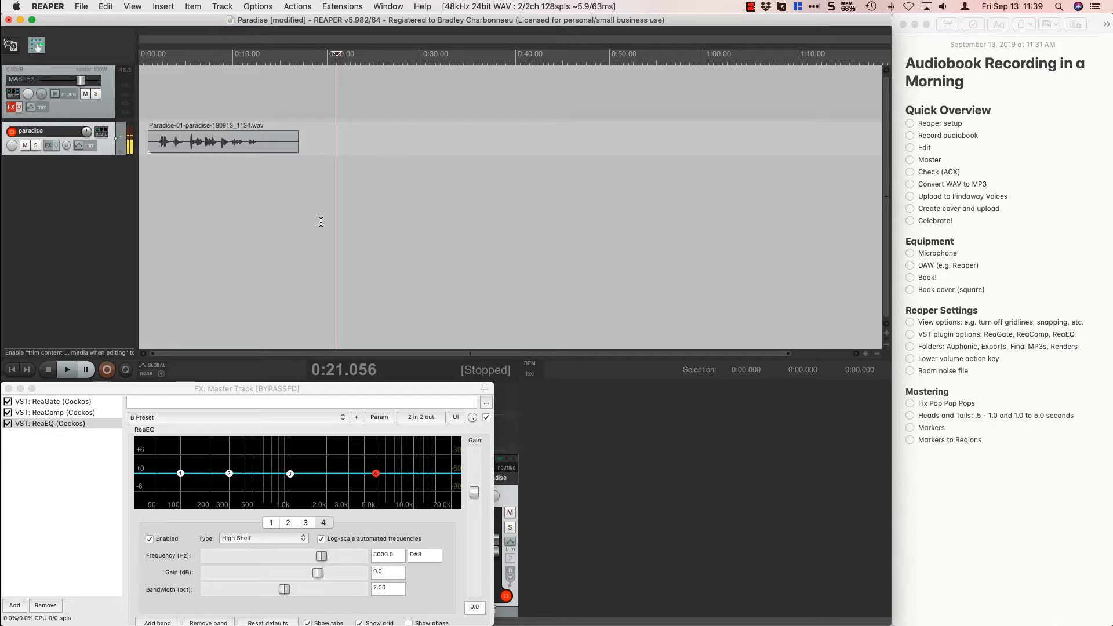
Show the ReaGate settings in the master track's FX window and narrow the window to uncover the mixer.
{"action": "left_click", "coordinate": [87, 401]}
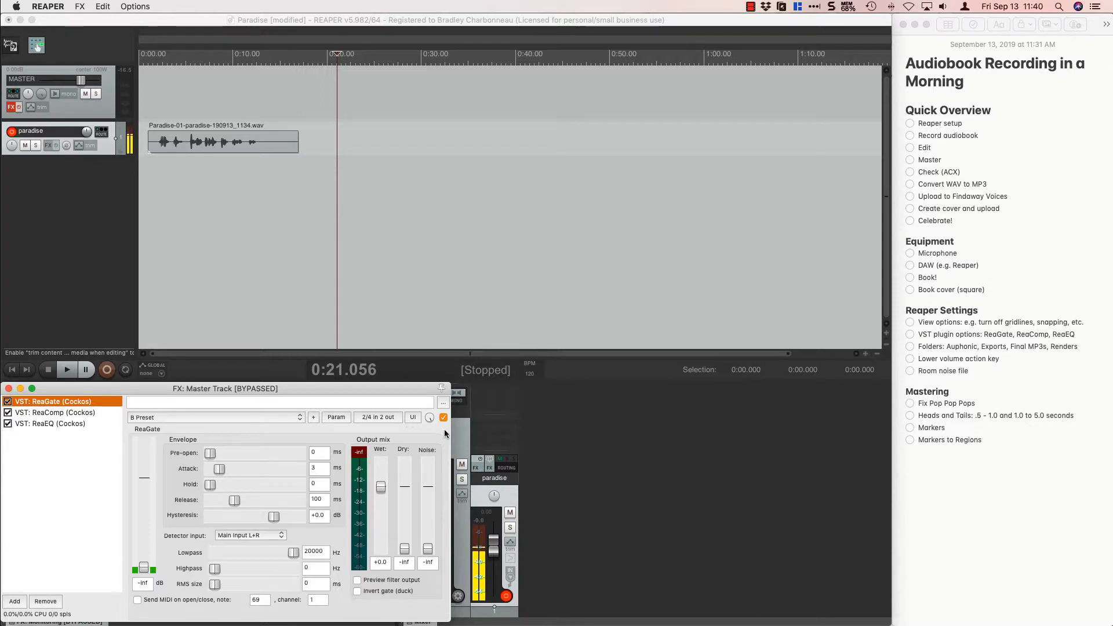
{"action": "left_click_drag", "start_coordinate": [449, 429], "coordinate": [396, 428]}
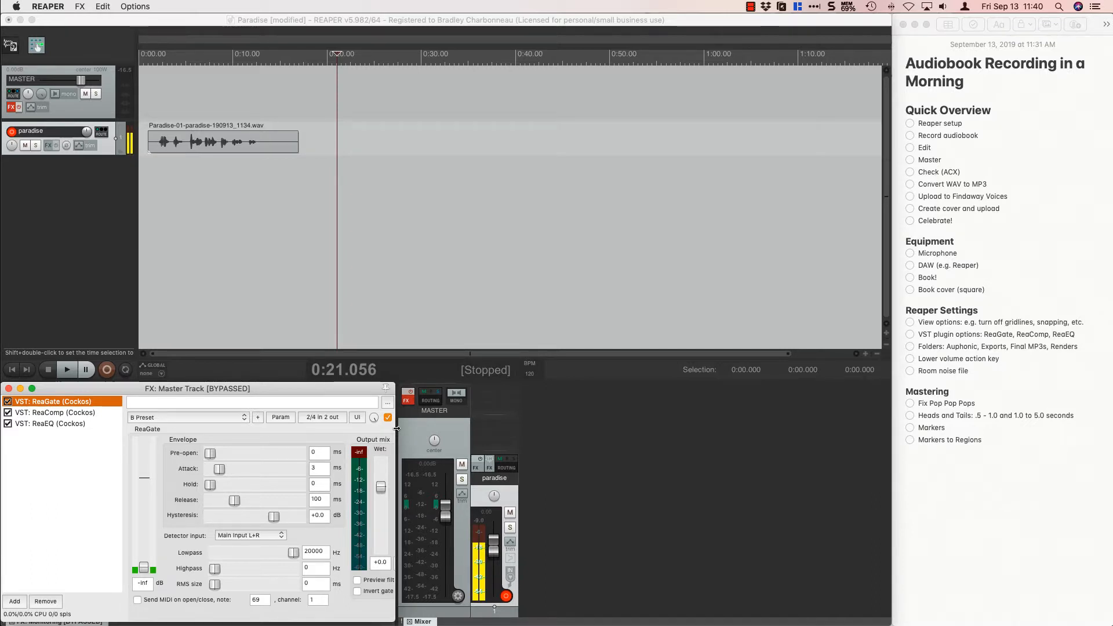
Play a short part of the first clip from about 0:04.9, and place the edit cursor beyond the clip at about 0:20.2.
{"action": "left_click", "coordinate": [249, 139]}
{"action": "left_click", "coordinate": [184, 113]}
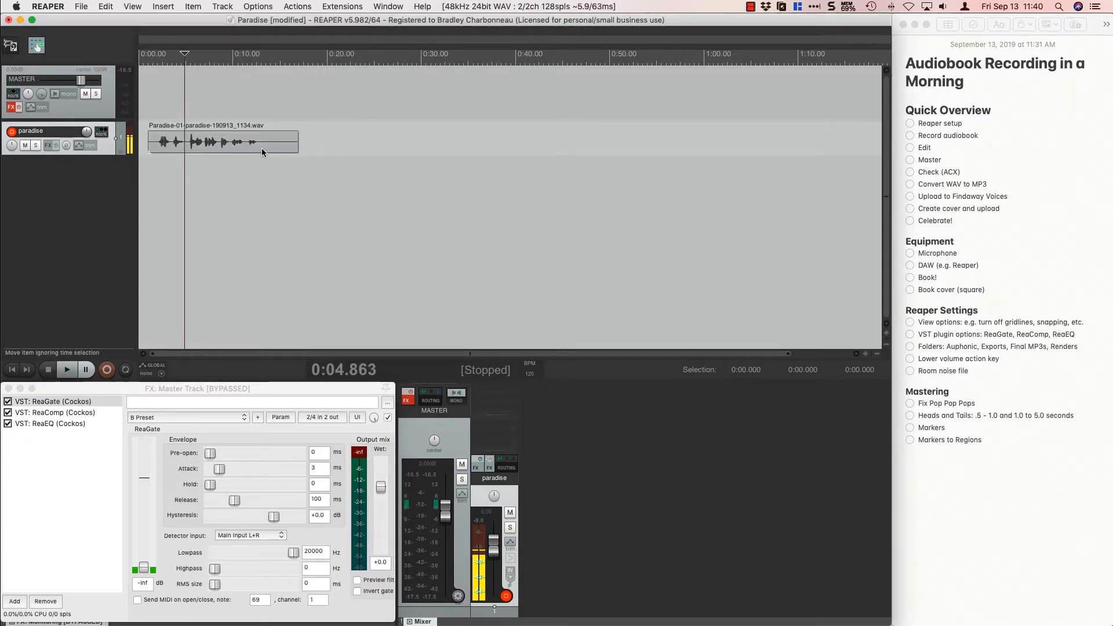
{"action": "key", "text": "space"}
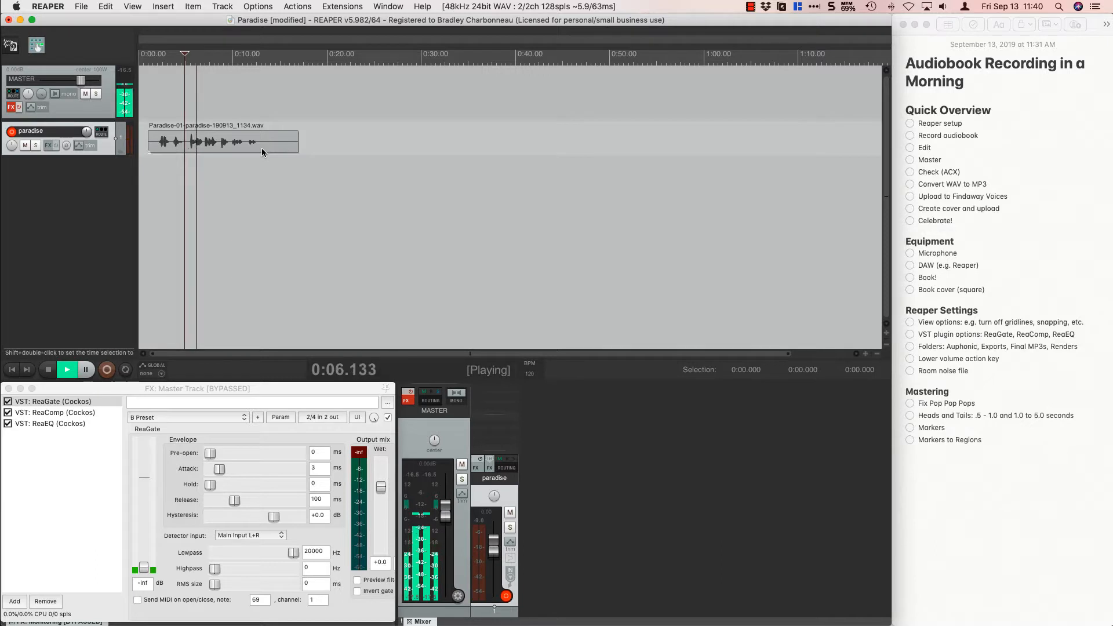
{"action": "key", "text": "space"}
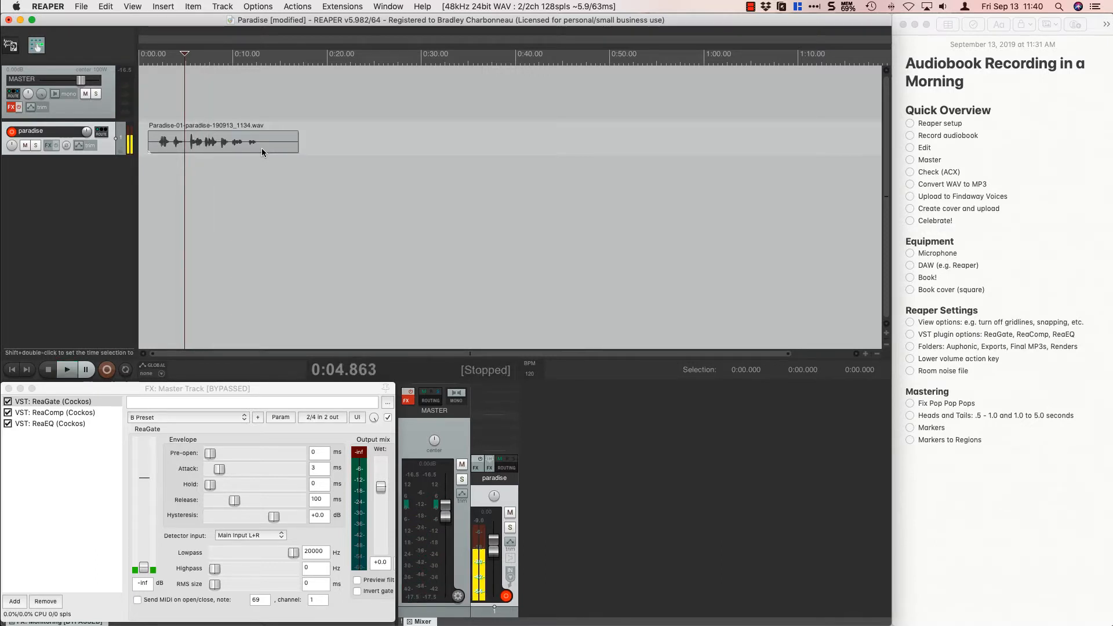
{"action": "left_click", "coordinate": [329, 102]}
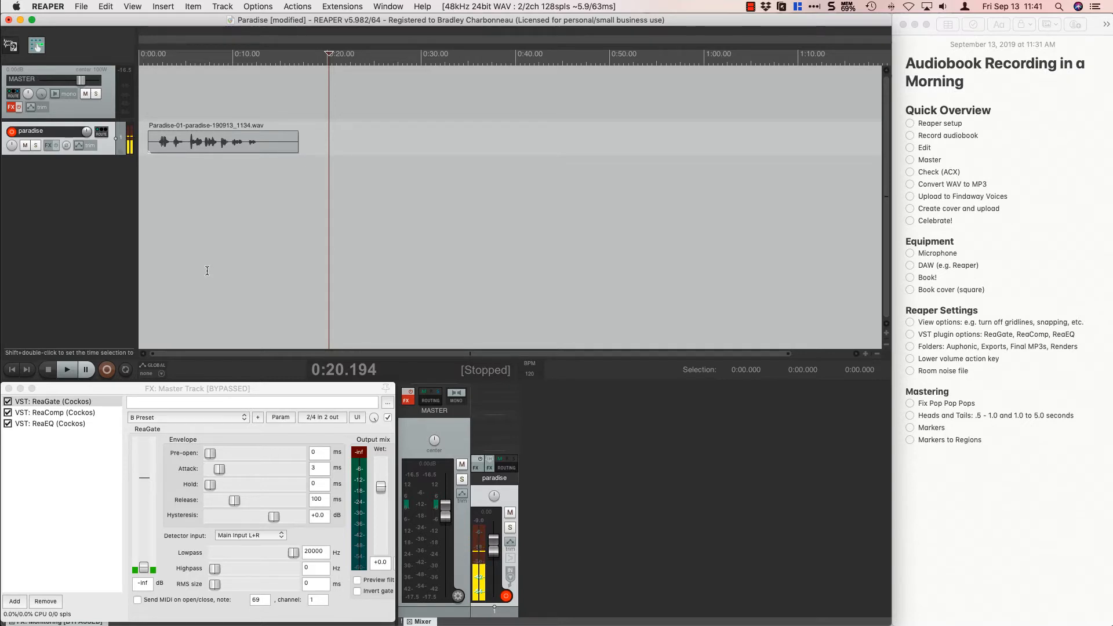
Review the ReaComp and ReaEQ settings, return to ReaGate, and shift the FX window clear of the transport controls.
{"action": "left_click", "coordinate": [92, 412]}
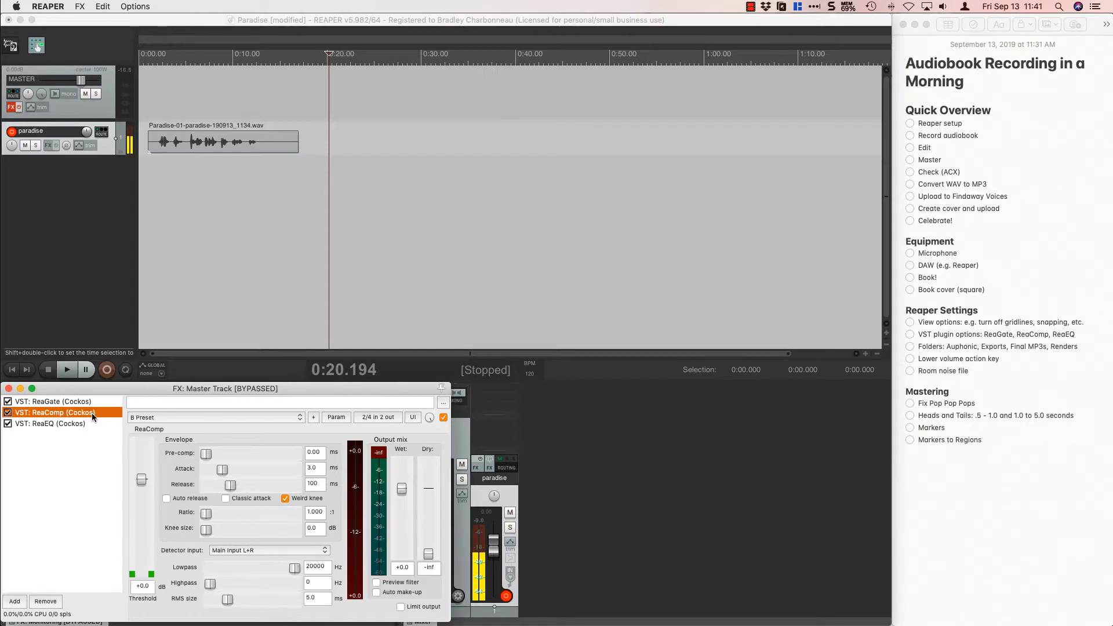
{"action": "left_click", "coordinate": [91, 423]}
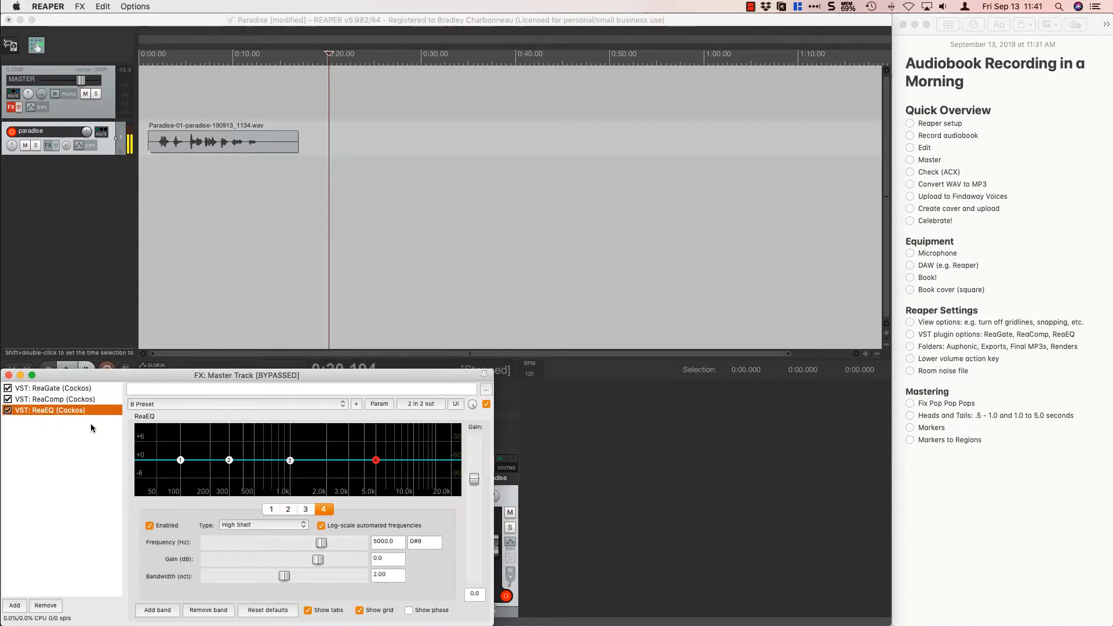
{"action": "left_click", "coordinate": [100, 389]}
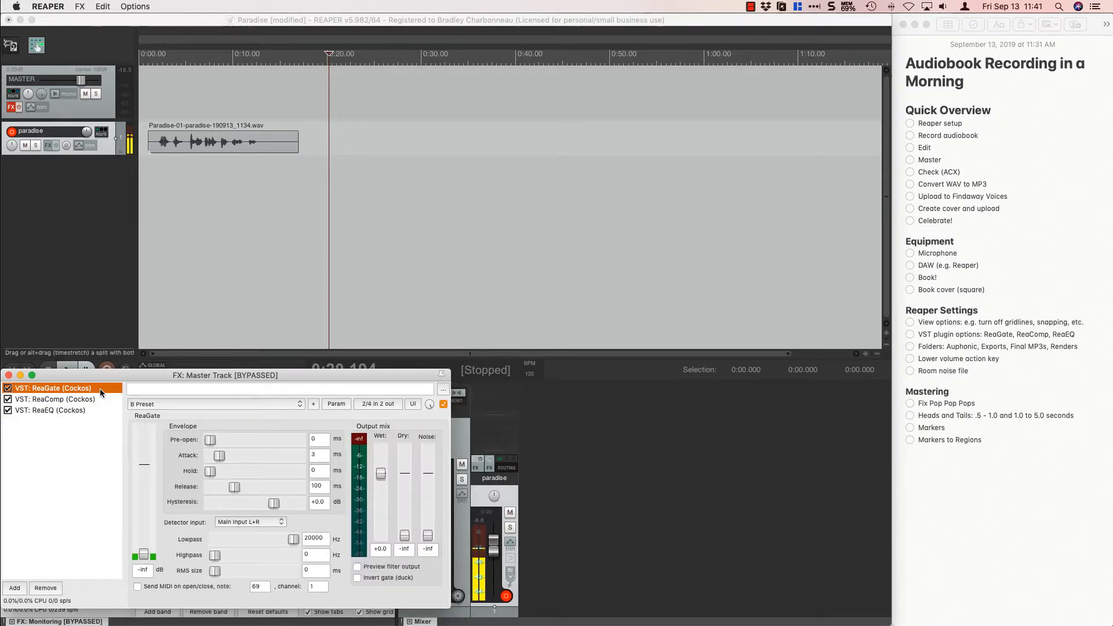
{"action": "mouse_move", "coordinate": [160, 370]}
{"action": "left_mouse_down"}
{"action": "mouse_move", "coordinate": [164, 474]}
{"action": "mouse_move", "coordinate": [173, 376]}
{"action": "left_mouse_up"}
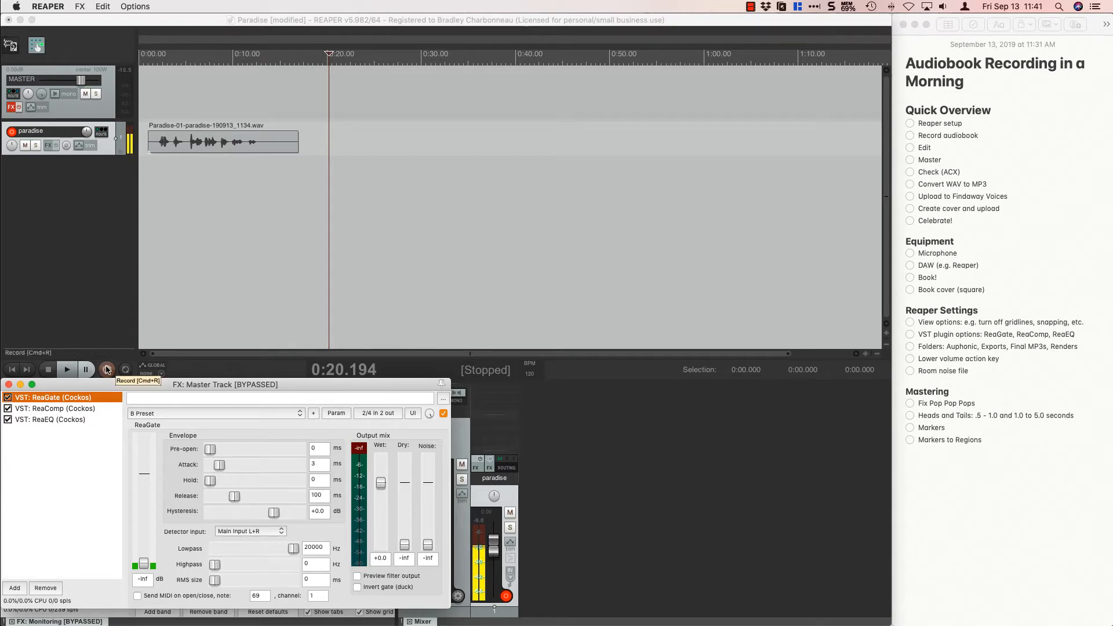
Keep the edit cursor at about 0:20.2 and look over the epigraph in Vellum before returning to REAPER.
{"action": "left_click", "coordinate": [329, 109]}
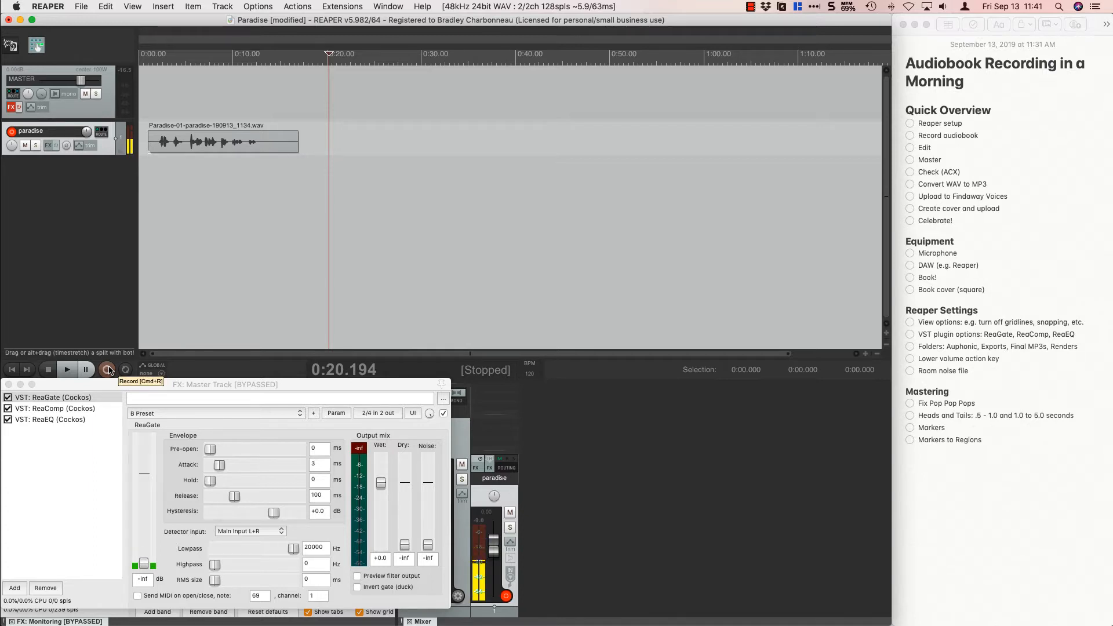
{"action": "key", "text": "super+Tab"}
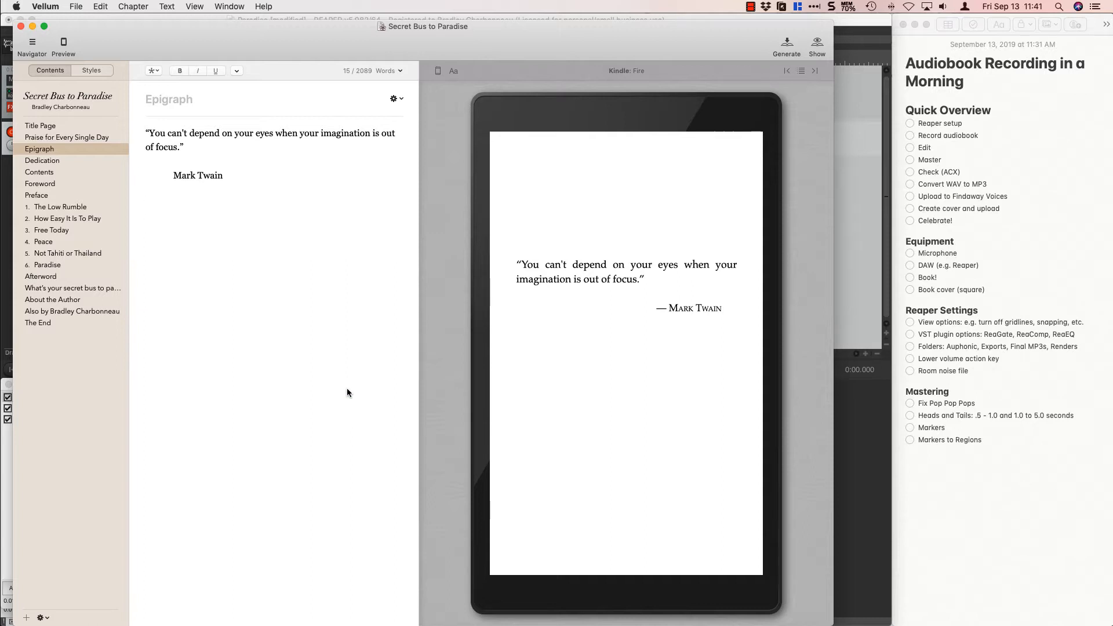
{"action": "key", "text": "super+Tab"}
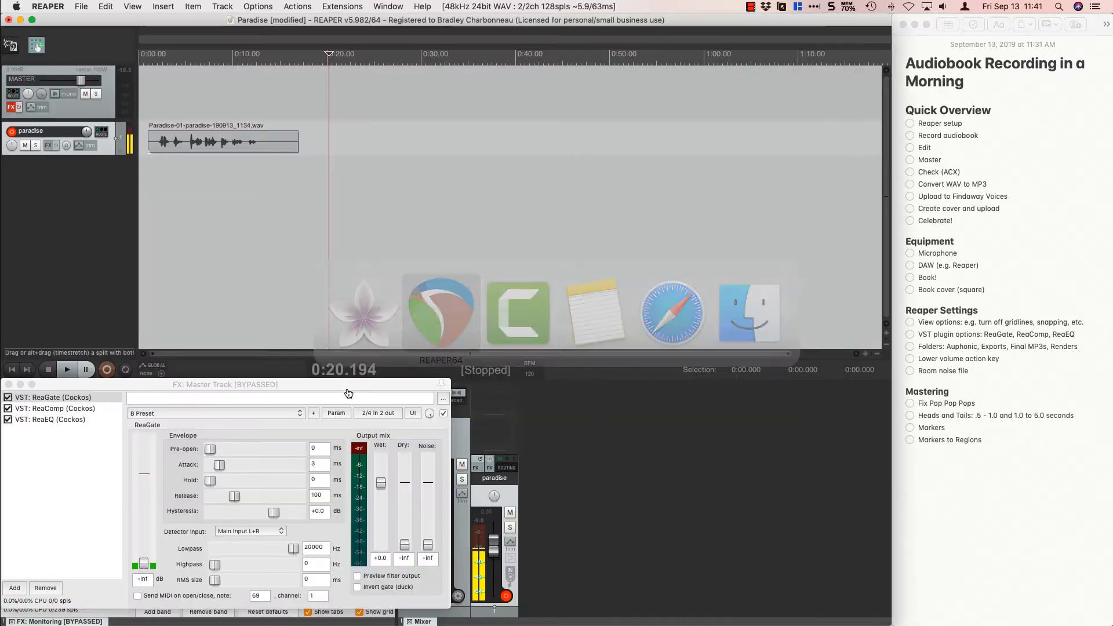
{"action": "key", "text": "super+Tab"}
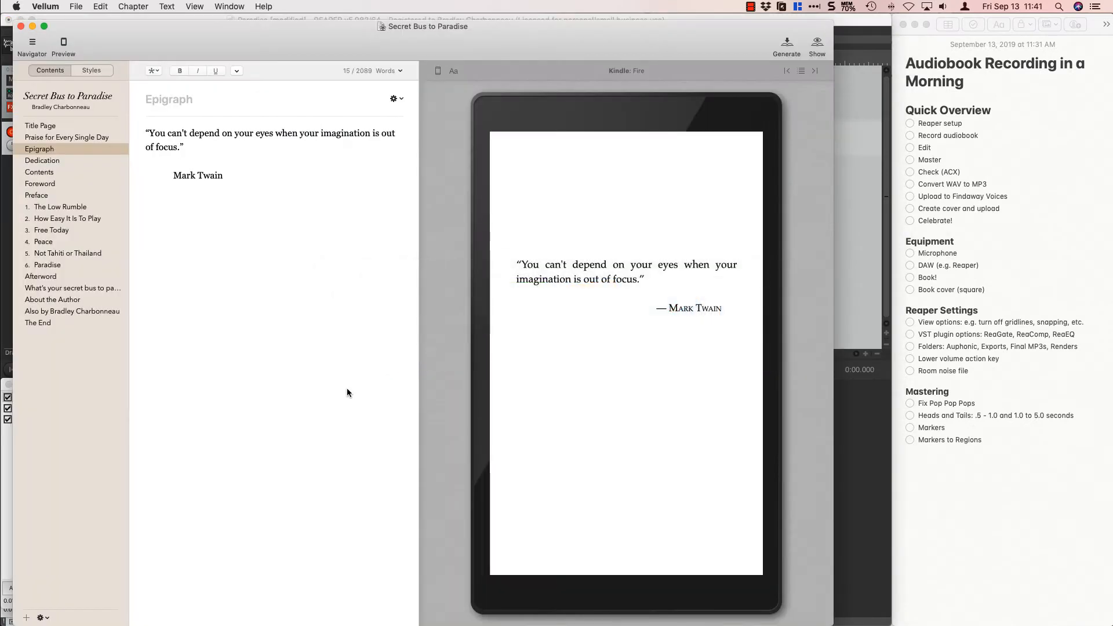
{"action": "key", "text": "super+Tab"}
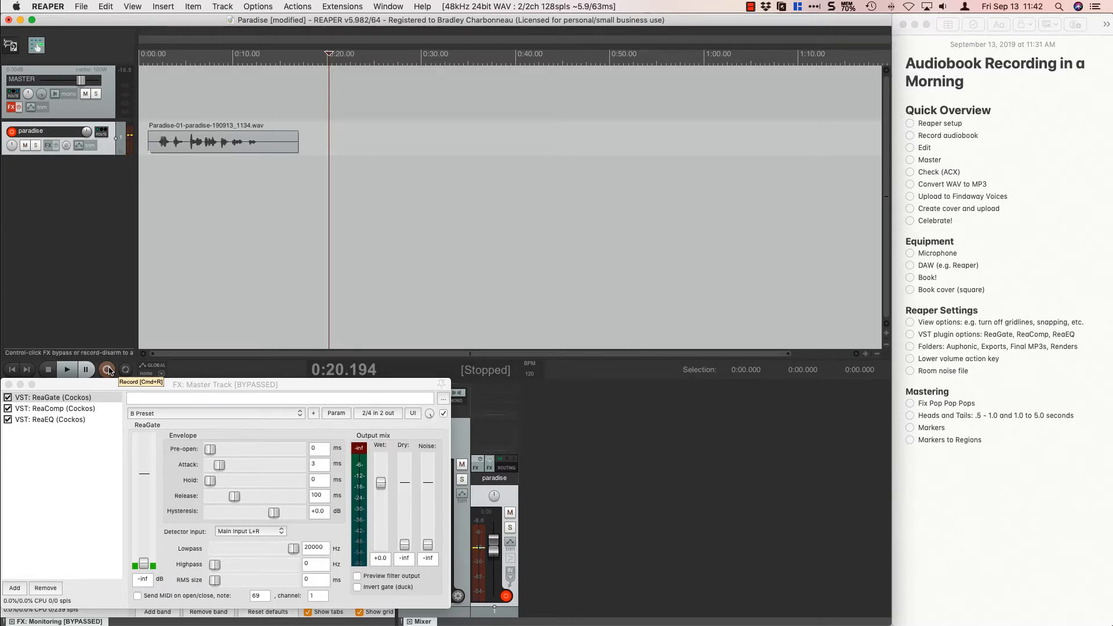
Record the epigraph on the paradise track from about 0:20.2, reading the text in Vellum, and stop in REAPER.
{"action": "left_click", "coordinate": [107, 369]}
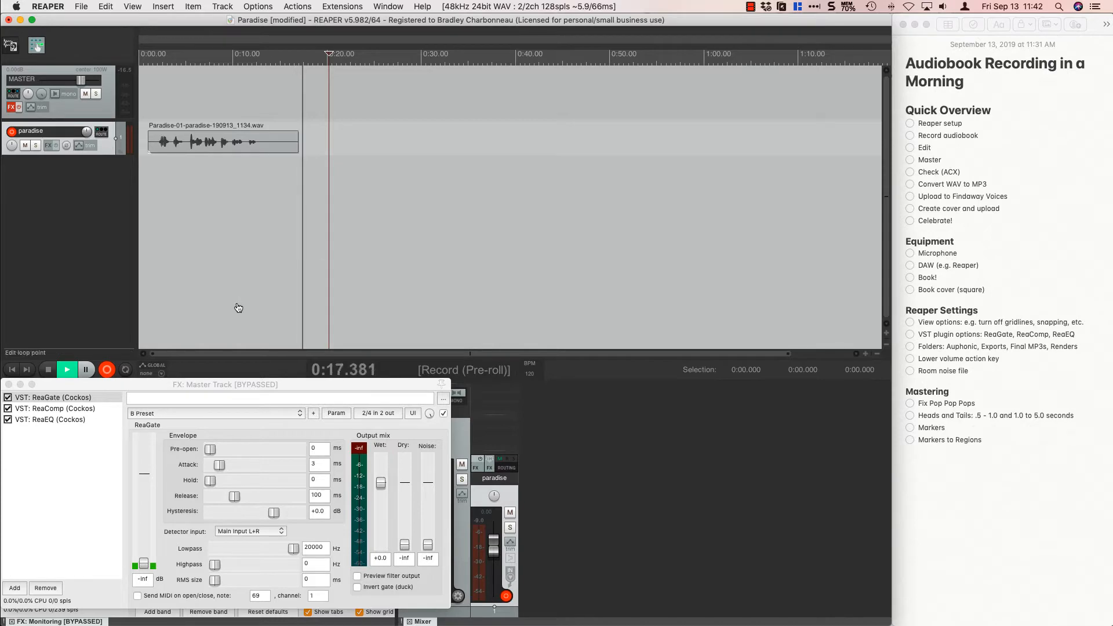
{"action": "key", "text": "super+Tab"}
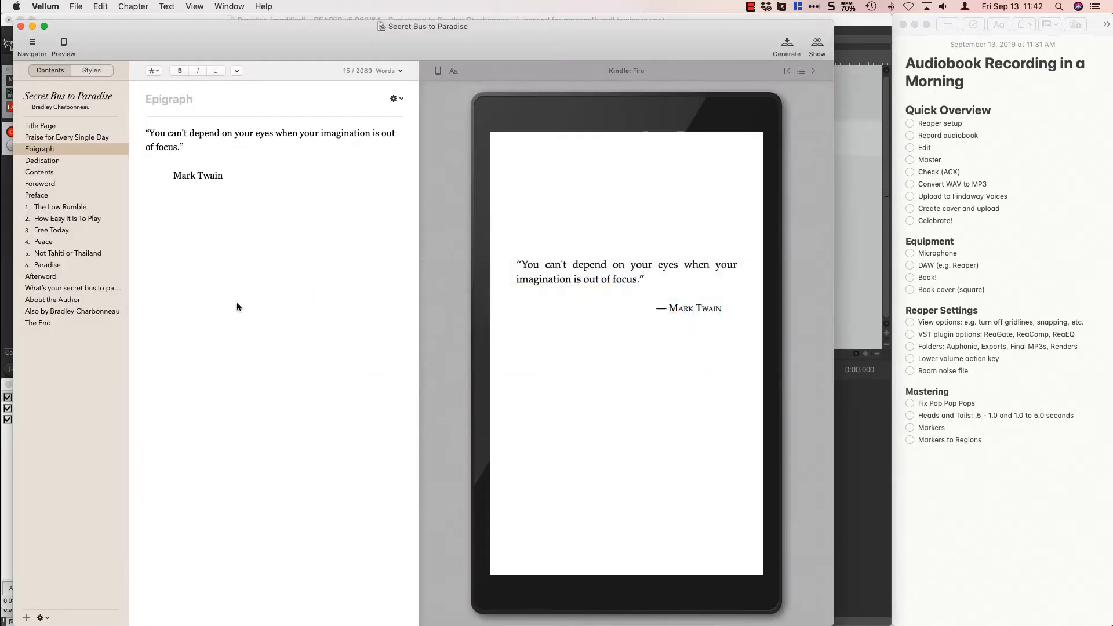
{"action": "key", "text": "super+Tab"}
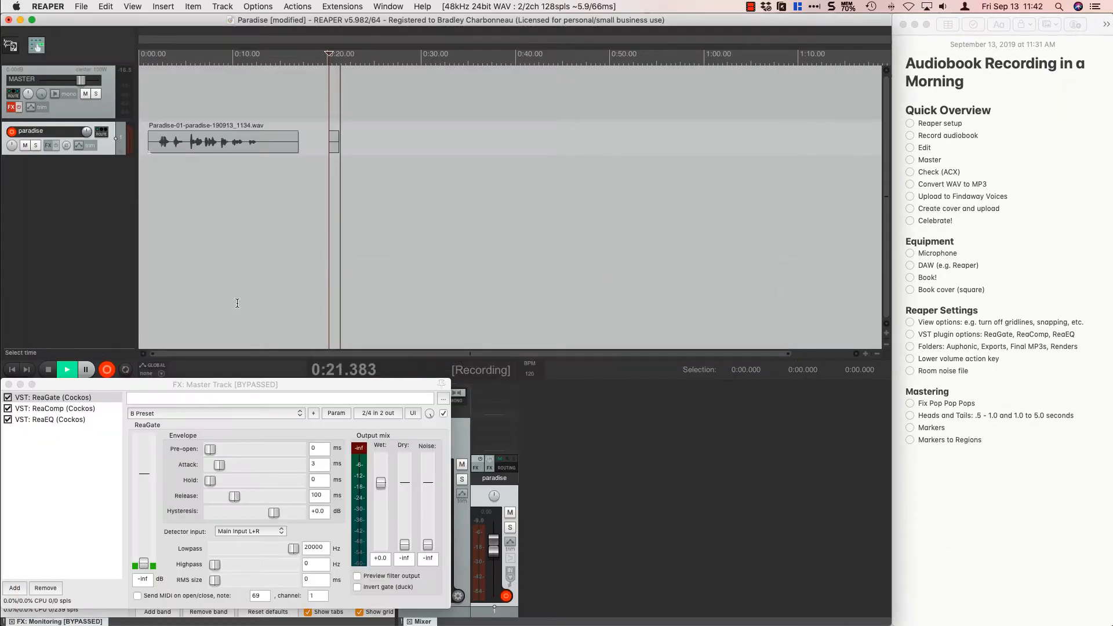
{"action": "key", "text": "super+Tab"}
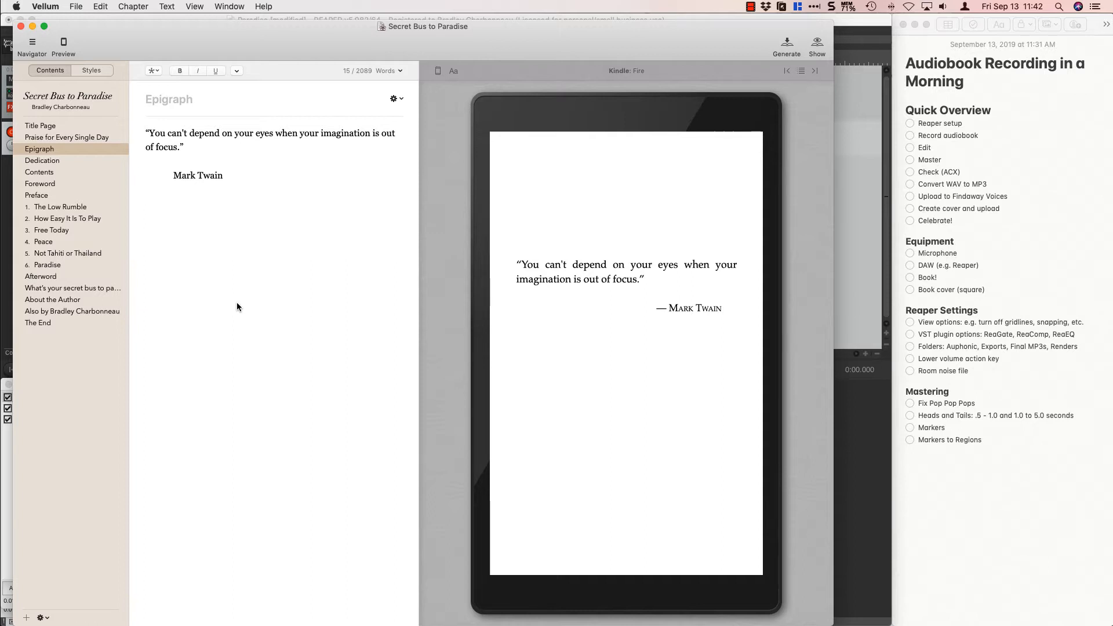
{"action": "key", "text": "super+Tab"}
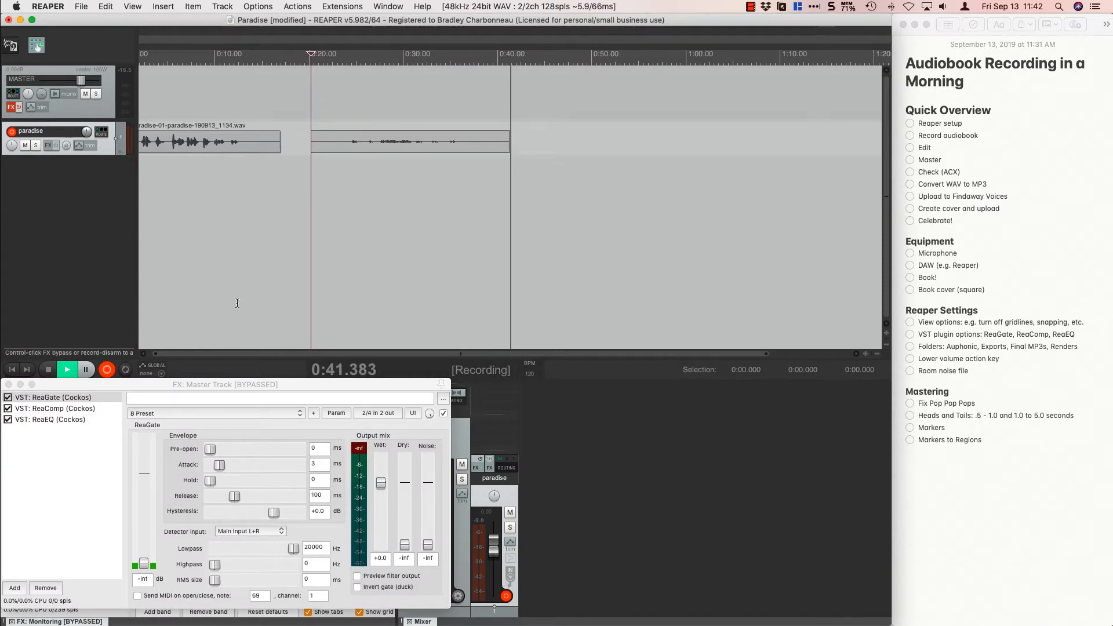
{"action": "key", "text": "space"}
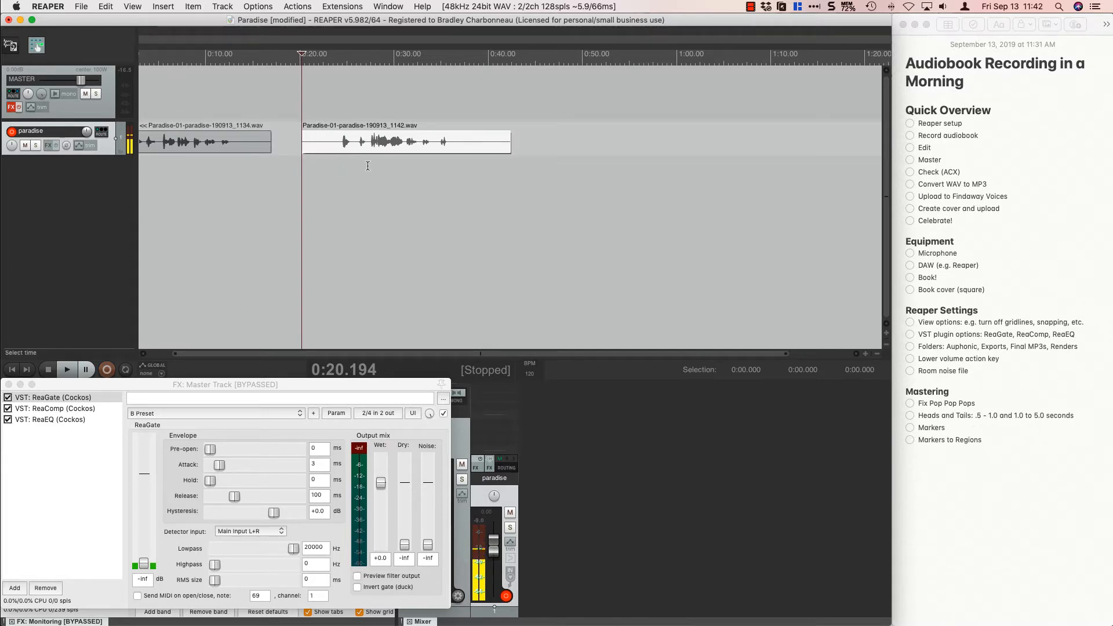
Mark the silent tail of the second clip from about 0:36.2 to 0:42.2 as a time selection and clear it.
{"action": "left_click_drag", "start_coordinate": [452, 113], "coordinate": [509, 119]}
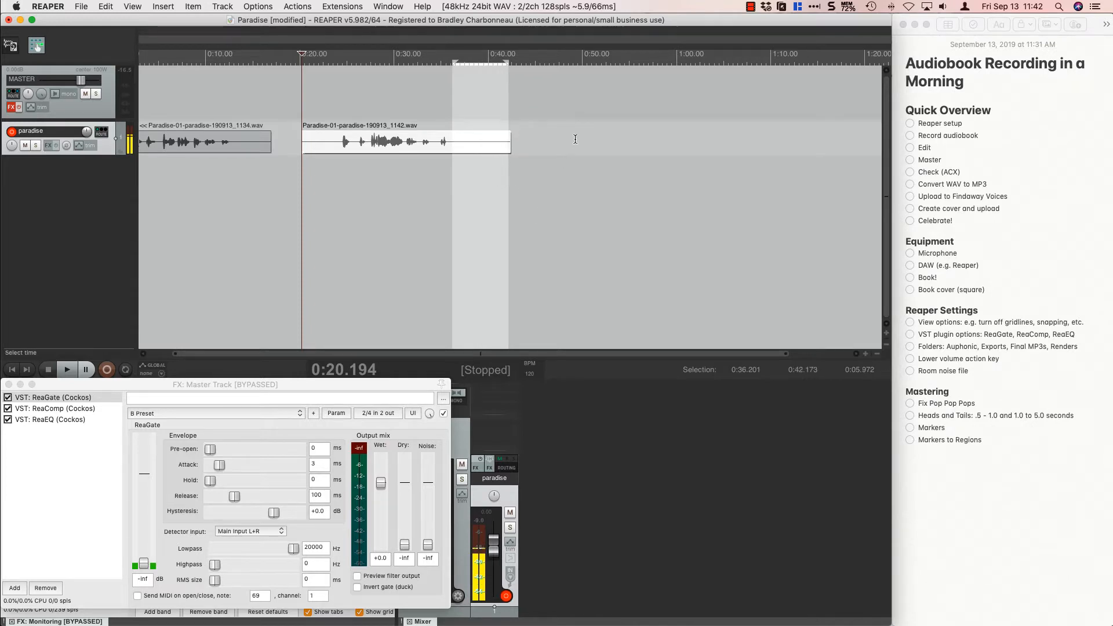
{"action": "left_click", "coordinate": [574, 114]}
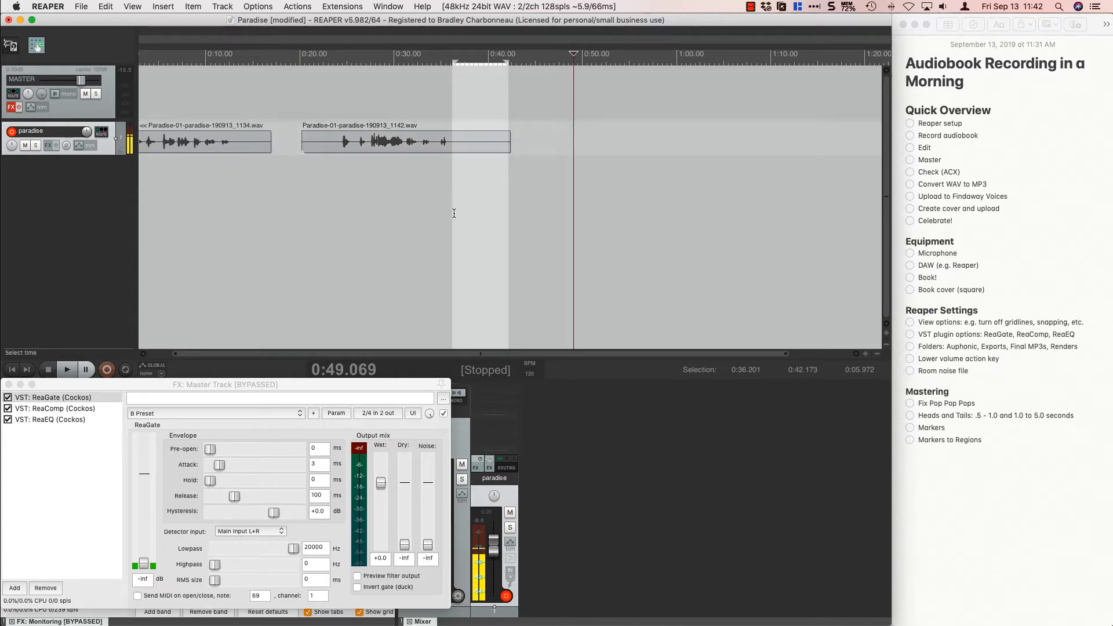
{"action": "key", "text": "Escape"}
Place the edit cursor at about 0:48.6, open the Dedication page in Vellum, and return to REAPER.
{"action": "key", "text": "super+Tab"}
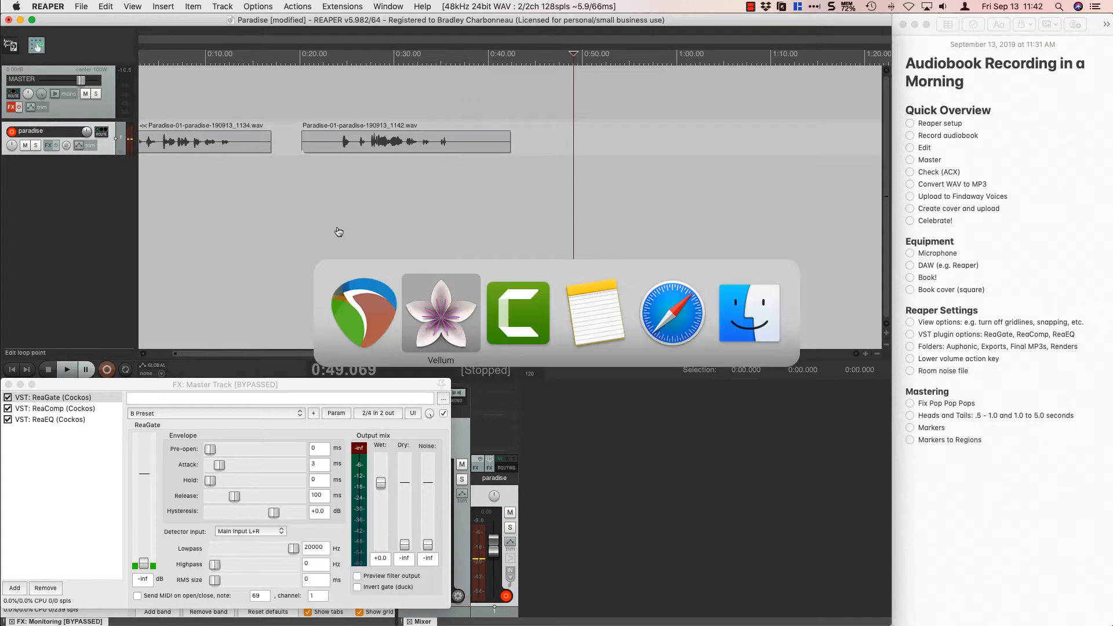
{"action": "left_click", "coordinate": [569, 84]}
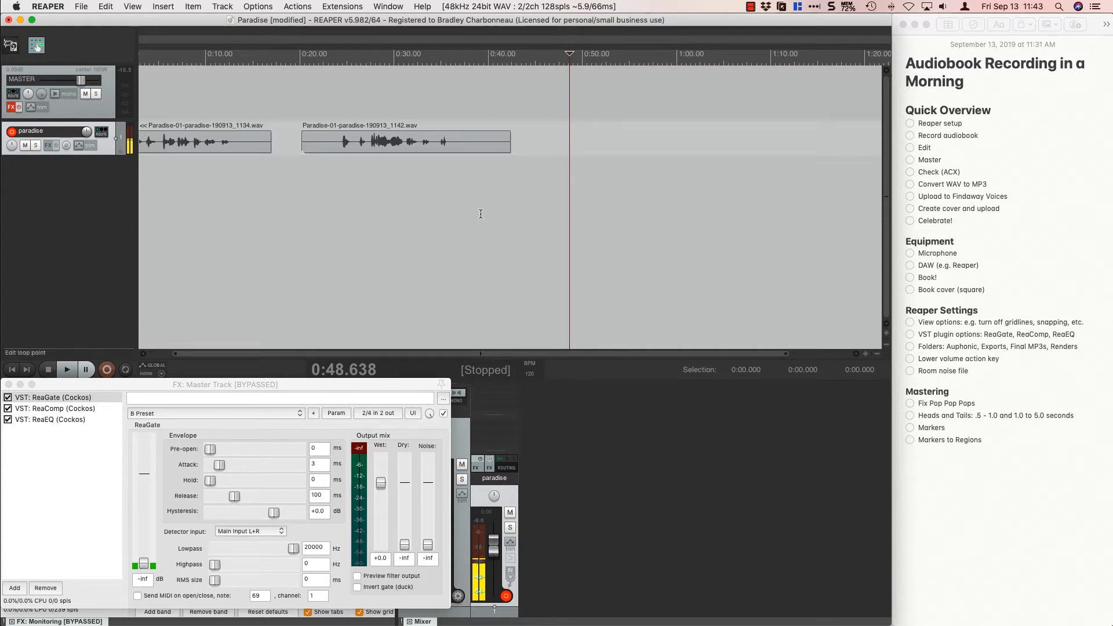
{"action": "key", "text": "super+Tab"}
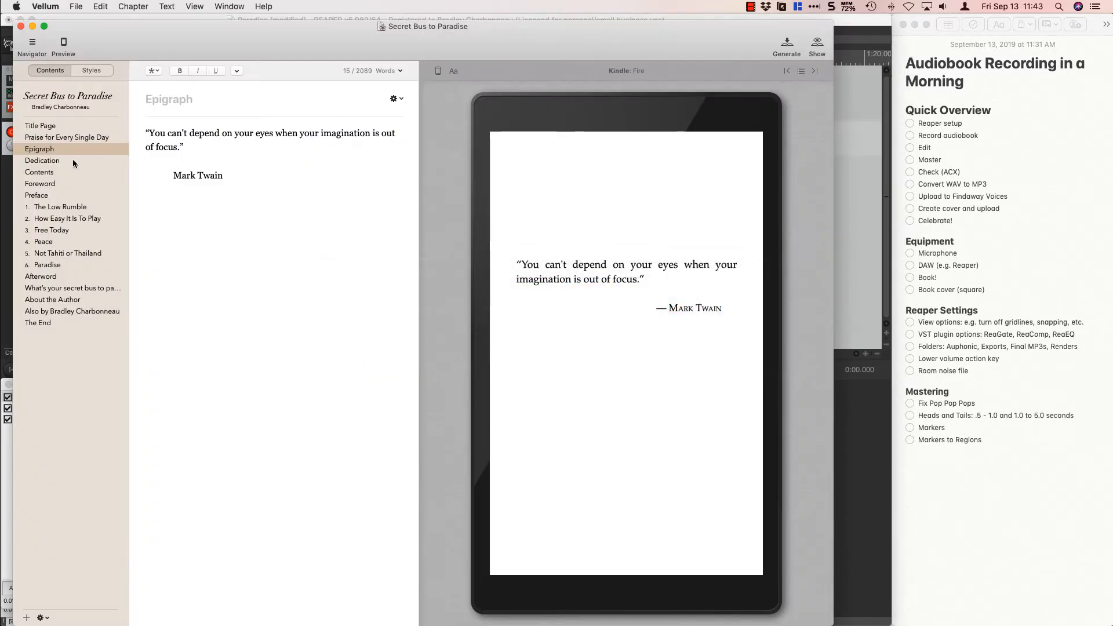
{"action": "left_click", "coordinate": [72, 161]}
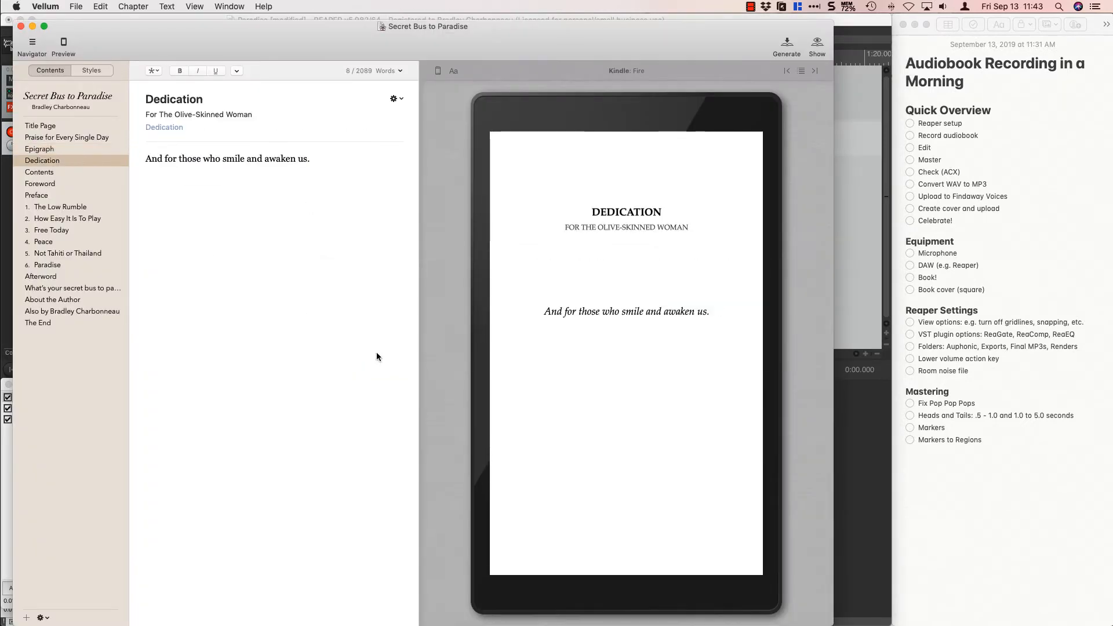
{"action": "key", "text": "super+Tab"}
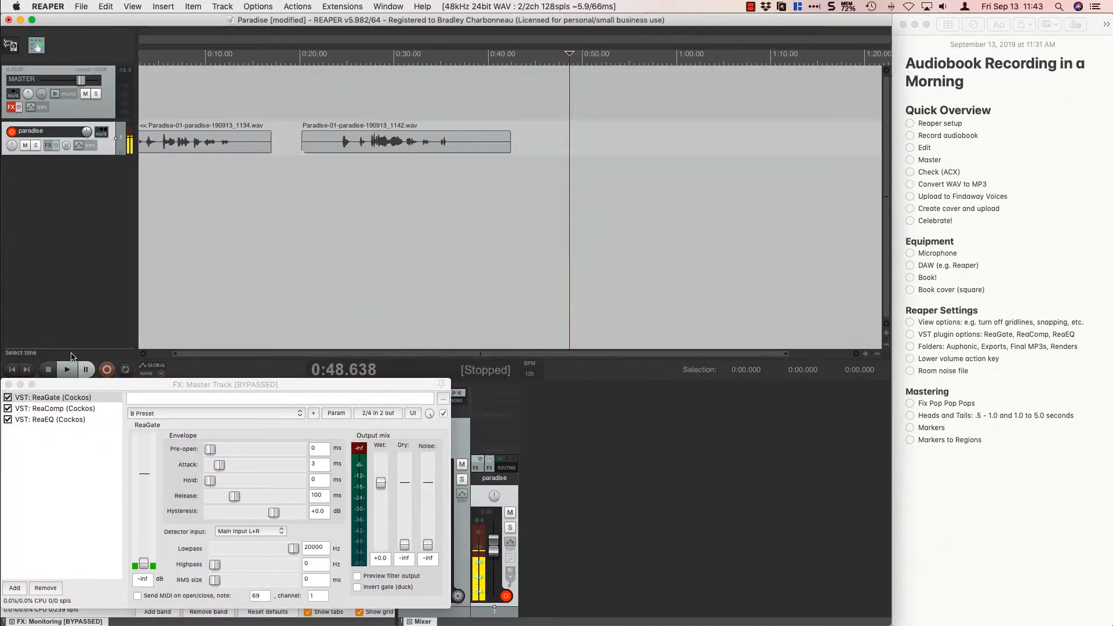
Record the dedication on the paradise track from about 0:48.6 while reading it in Vellum, stop, and move the edit cursor to about 0:57.9.
{"action": "left_click", "coordinate": [106, 369]}
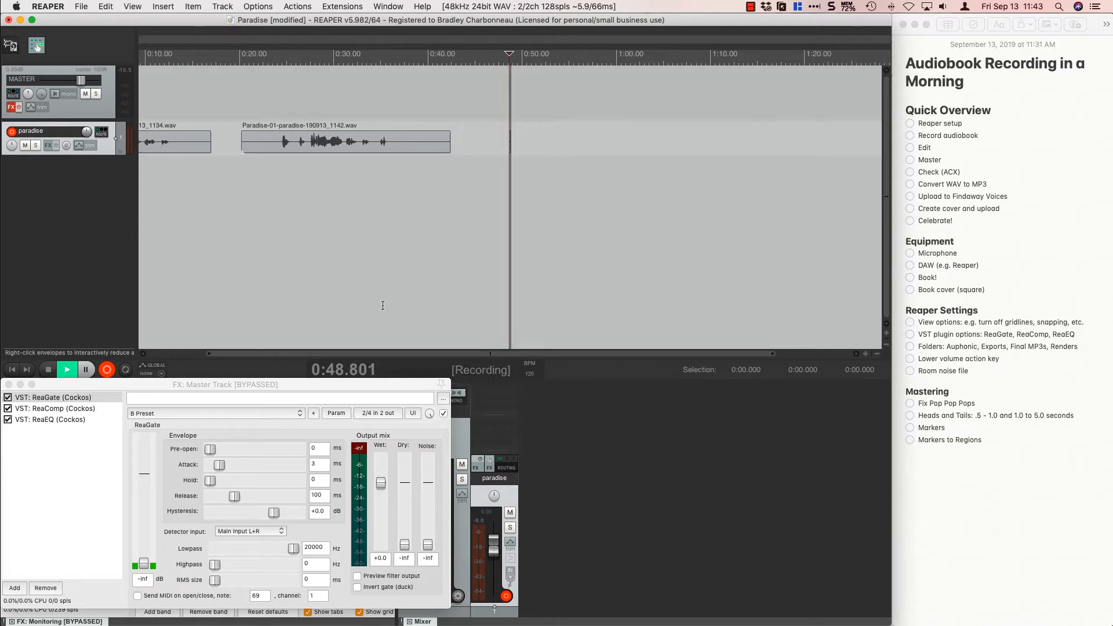
{"action": "key", "text": "super+Tab"}
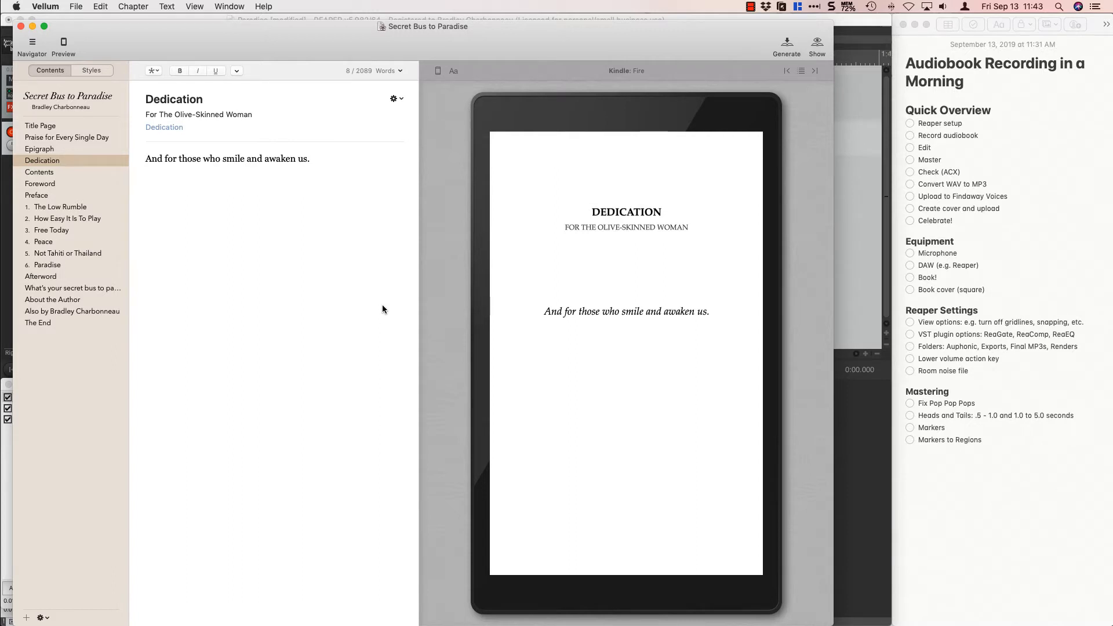
{"action": "key", "text": "super+Tab"}
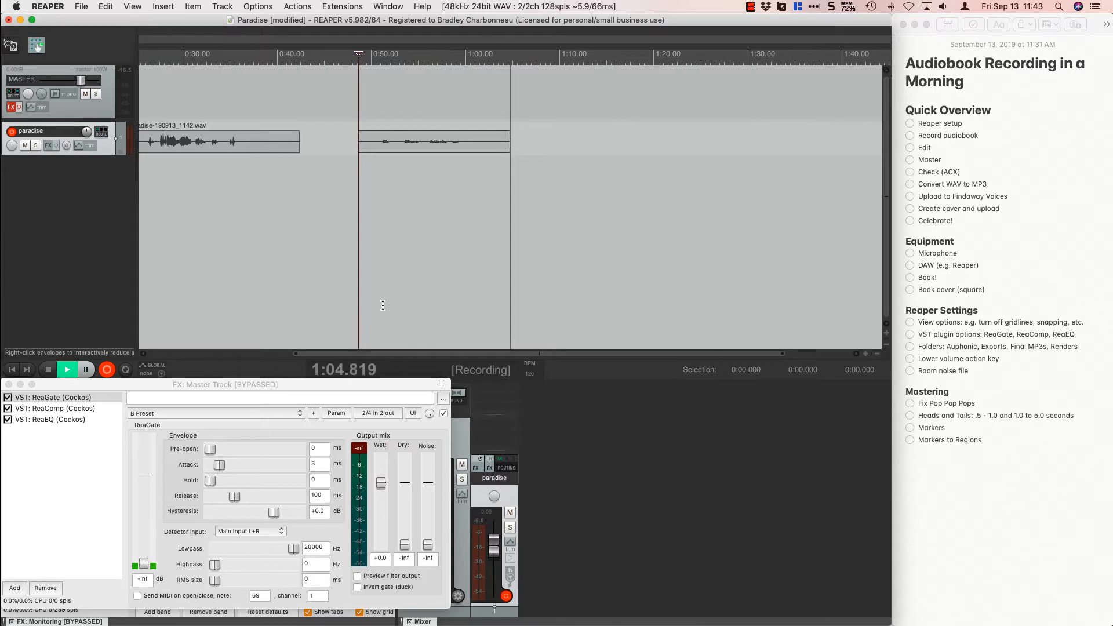
{"action": "key", "text": "space"}
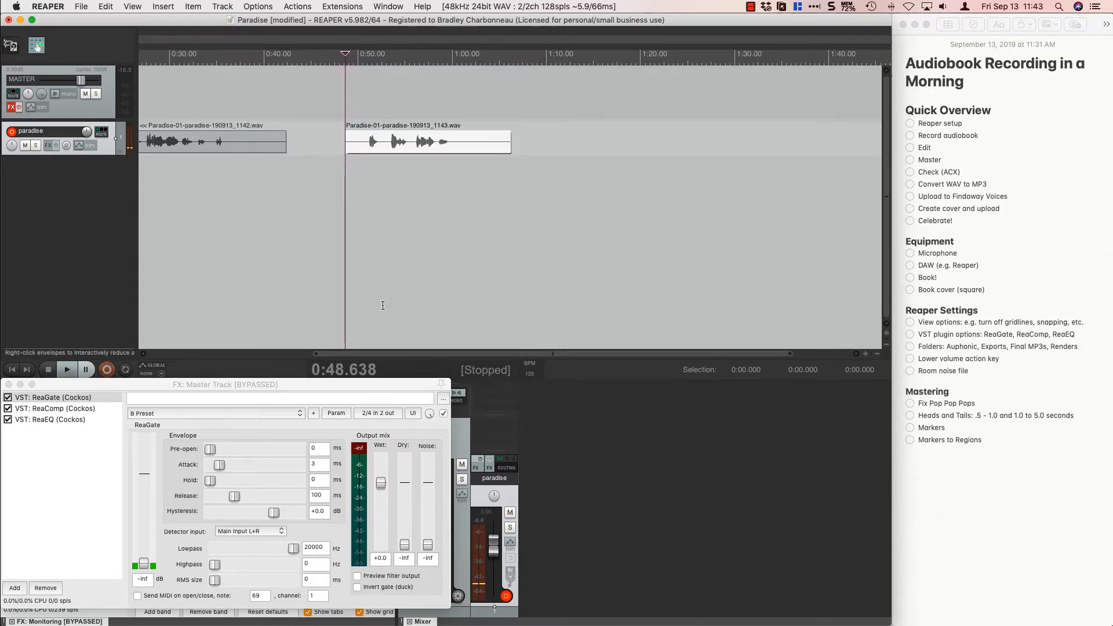
{"action": "left_click", "coordinate": [433, 100]}
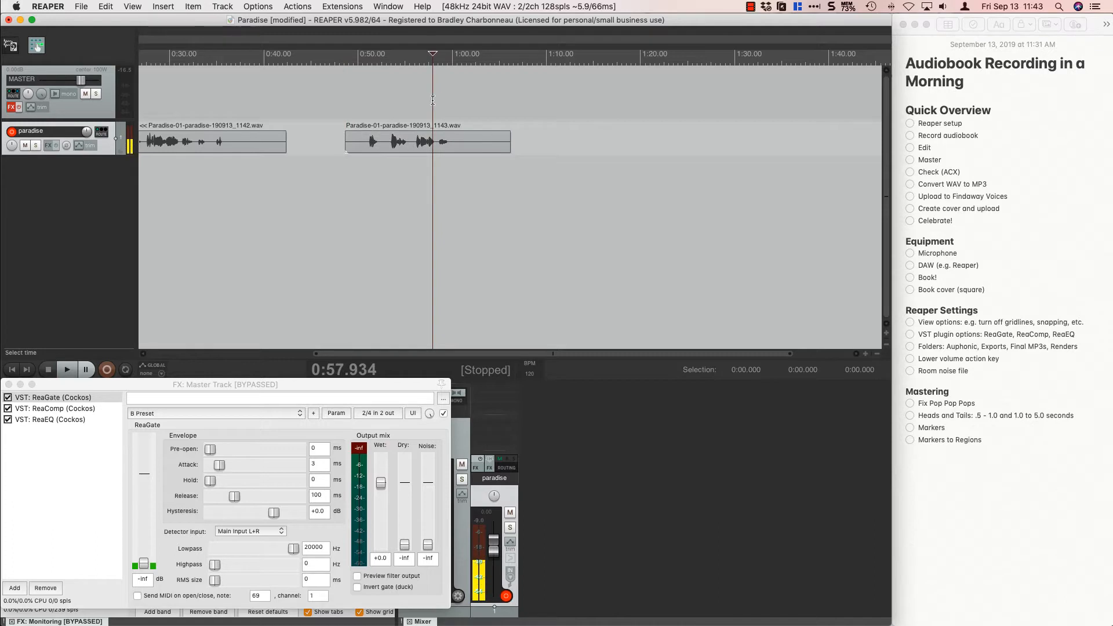
Listen past the end of the dedication's speech, place the edit cursor at about 1:10.4, and check the Dedication page in Vellum.
{"action": "key", "text": "space"}
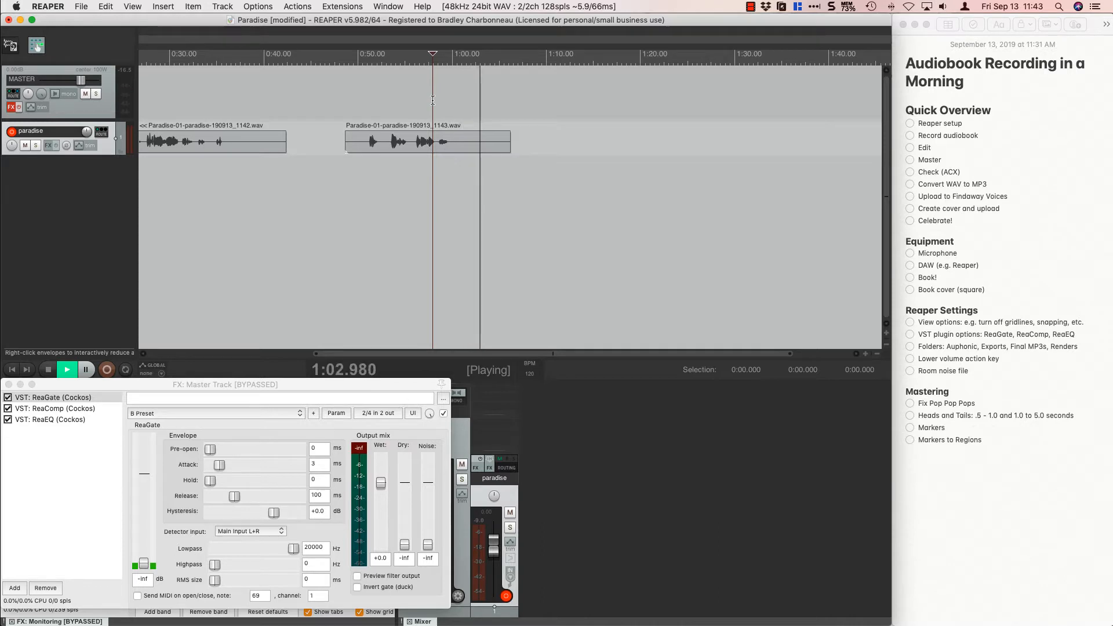
{"action": "key", "text": "space"}
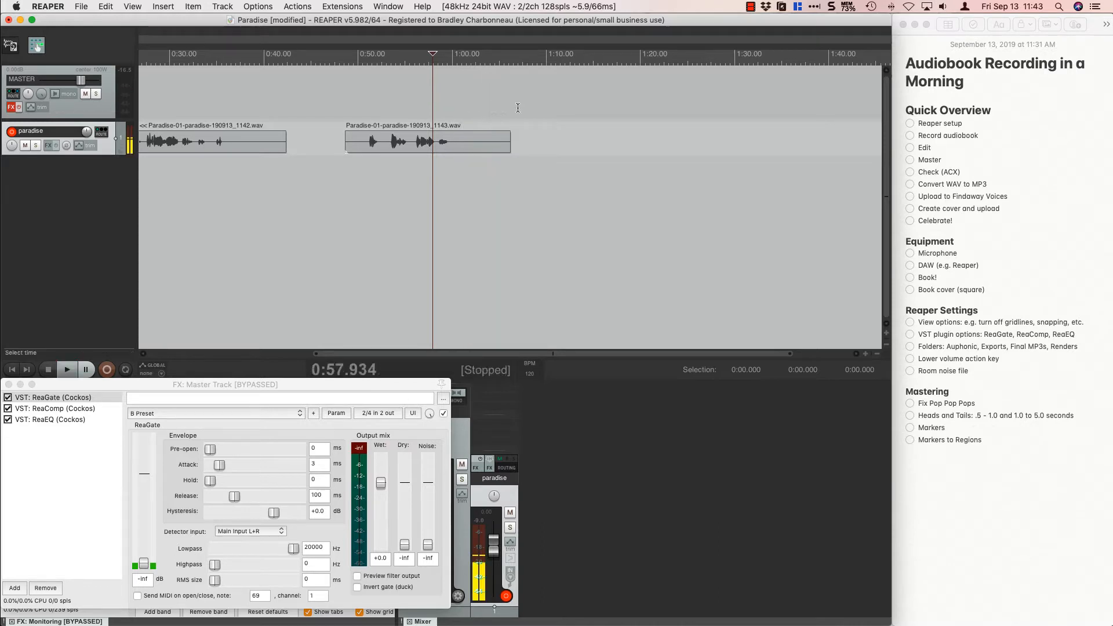
{"action": "left_click", "coordinate": [550, 107]}
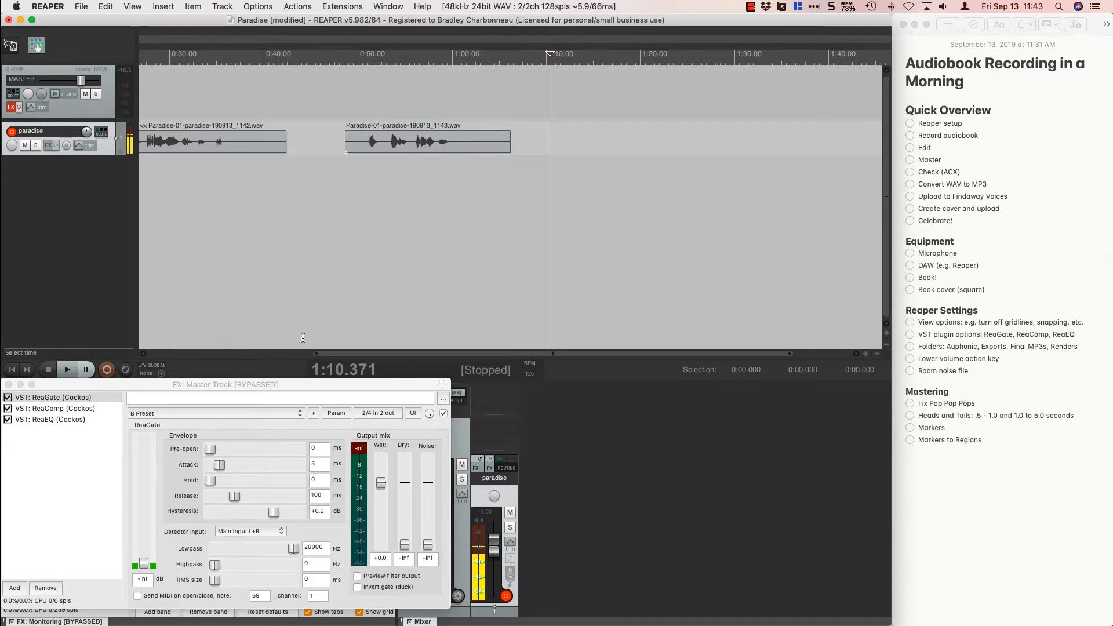
{"action": "key", "text": "super+Tab"}
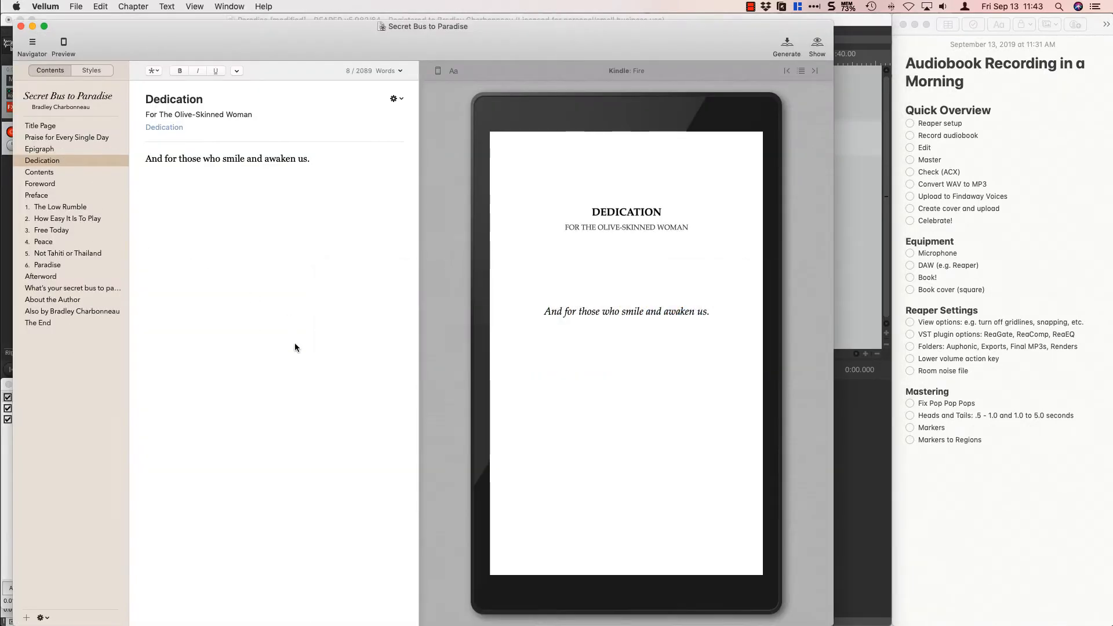
{"action": "key", "text": "super+Tab"}
Return to the first clip on the paradise track and place the edit cursor at its start, about 0:01.07.
{"action": "scroll", "coordinate": [263, 241], "scroll_direction": "right", "scroll_amount": 4}
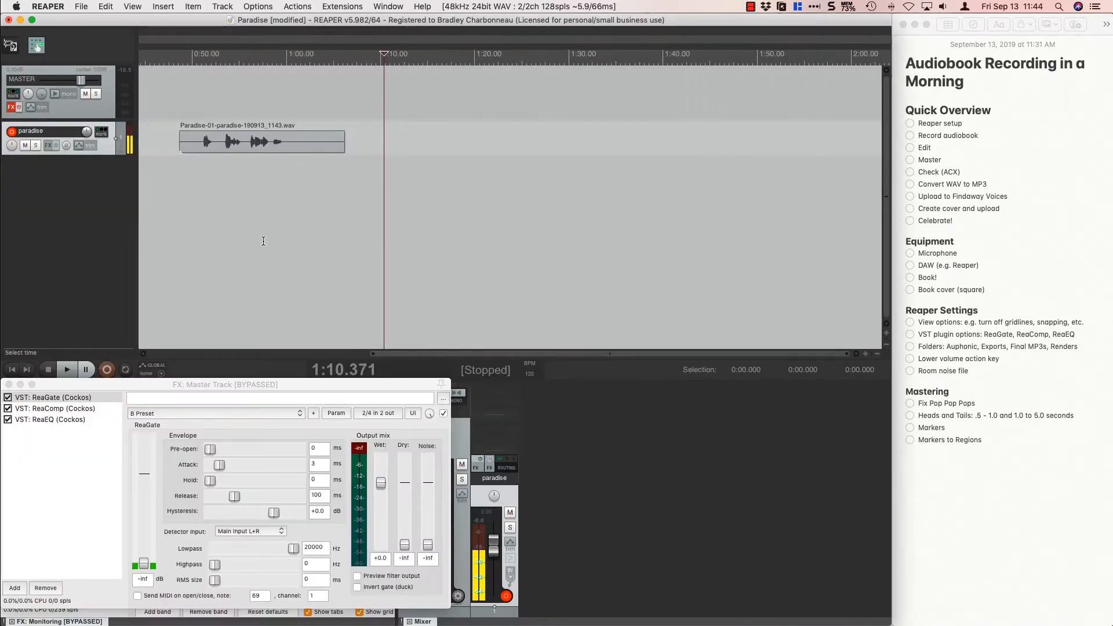
{"action": "scroll", "coordinate": [263, 241], "scroll_direction": "left", "scroll_amount": 10}
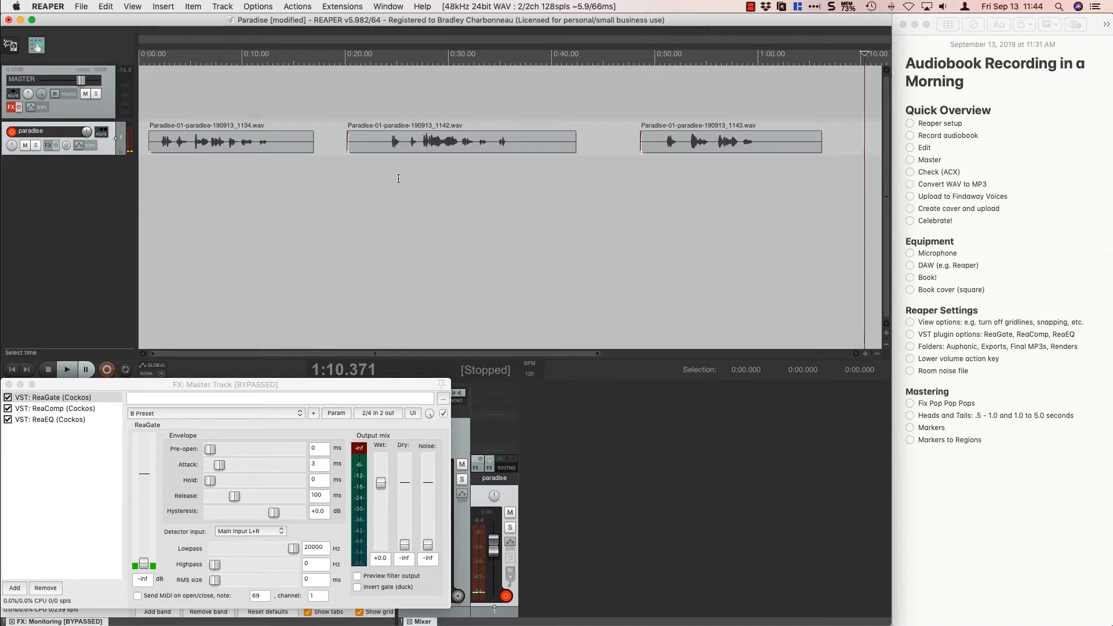
{"action": "left_click", "coordinate": [149, 109]}
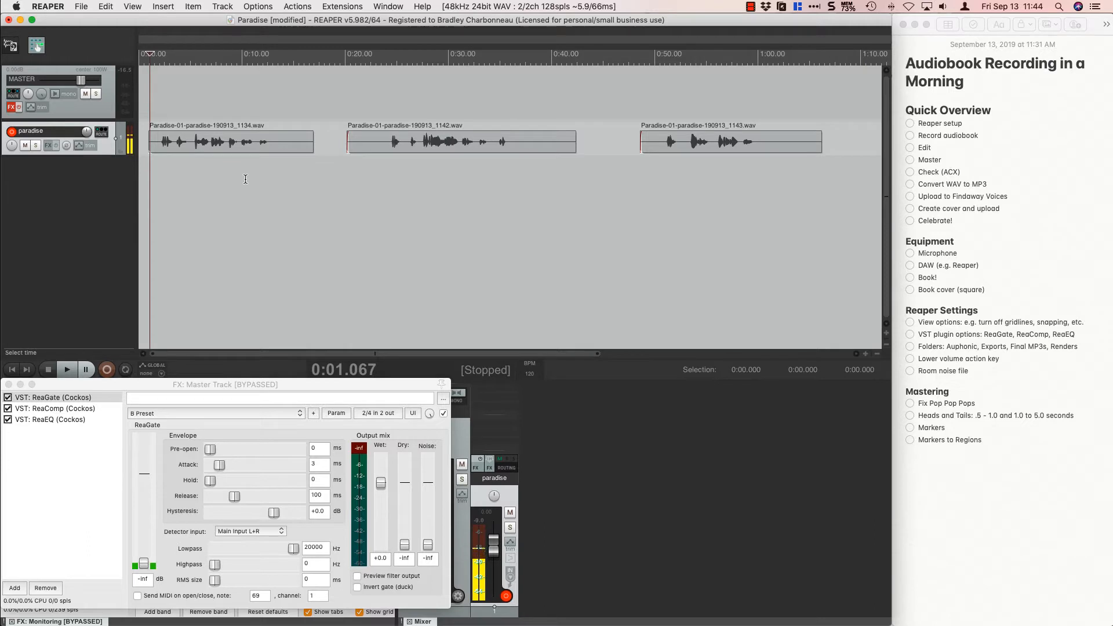
{"action": "scroll", "coordinate": [245, 179], "scroll_direction": "up", "scroll_amount": 5}
{"action": "scroll", "coordinate": [245, 179], "scroll_direction": "up", "scroll_amount": 4}
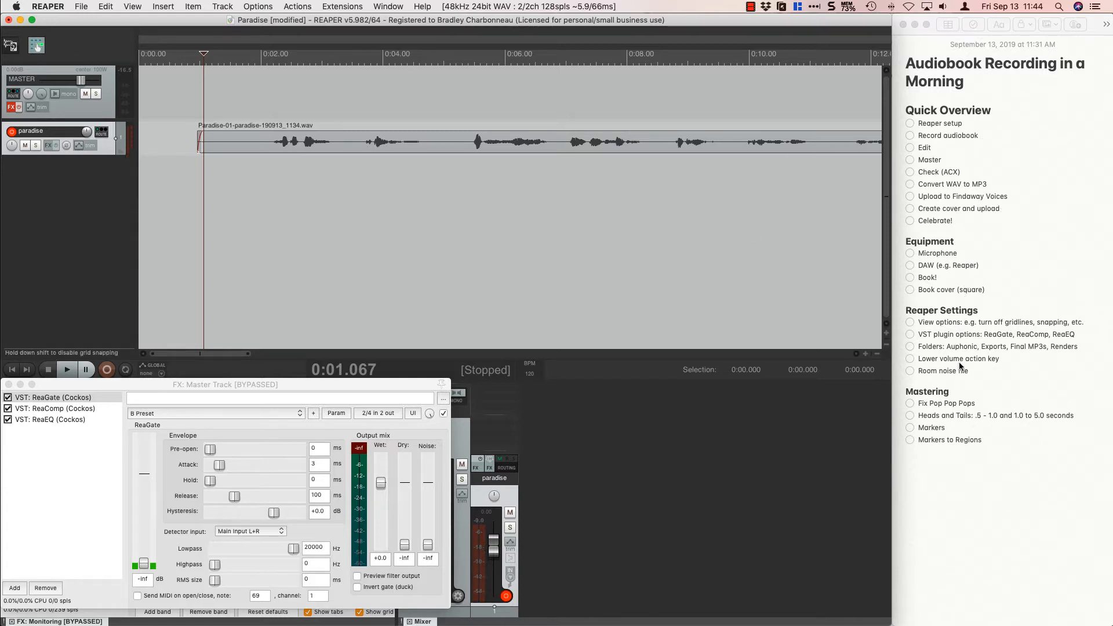
Switch to Notes and highlight the Heads and Tails line in the Mastering checklist.
{"action": "left_click", "coordinate": [1074, 418]}
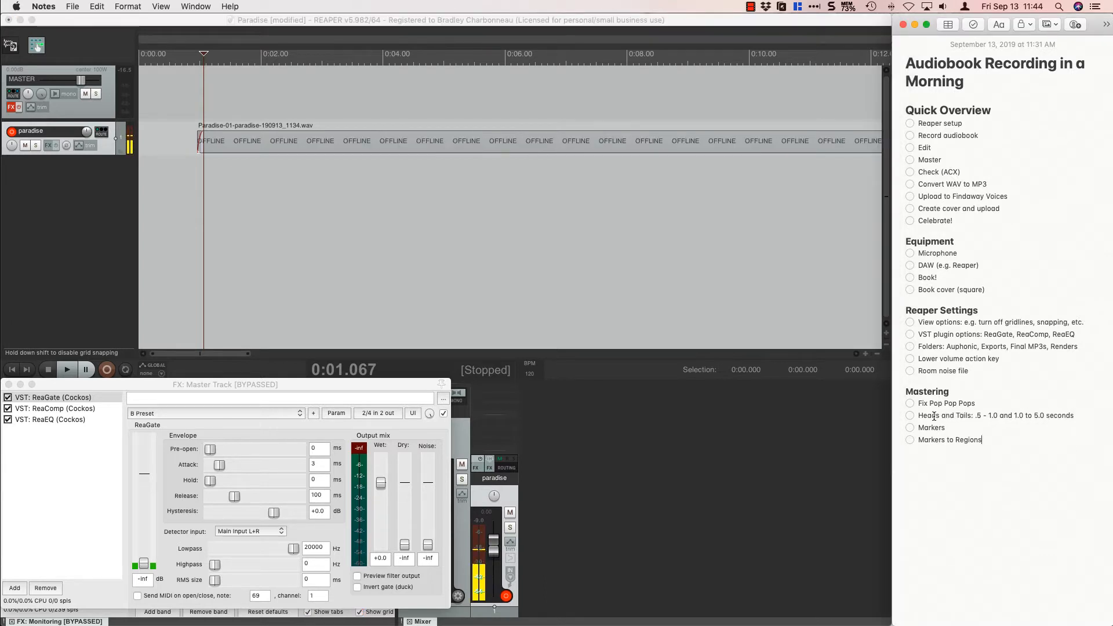
{"action": "left_click_drag", "start_coordinate": [921, 416], "coordinate": [1073, 421]}
{"action": "left_click", "coordinate": [1050, 417]}
Return to REAPER and play the first clip from about 0:02.22 to check where its first word starts.
{"action": "left_click", "coordinate": [200, 116]}
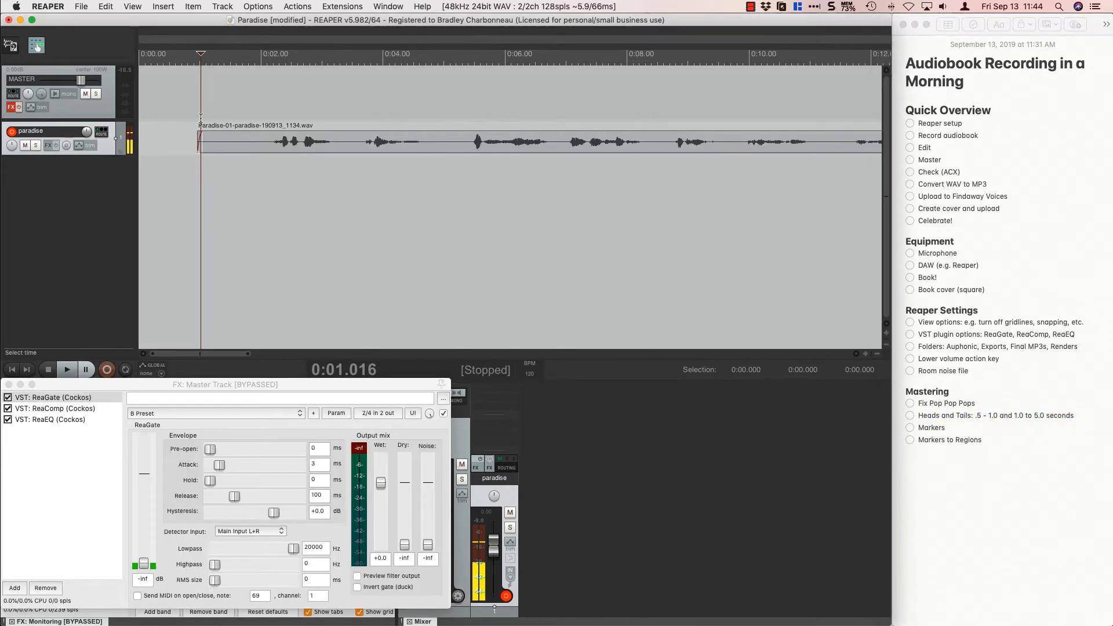
{"action": "left_click", "coordinate": [196, 116]}
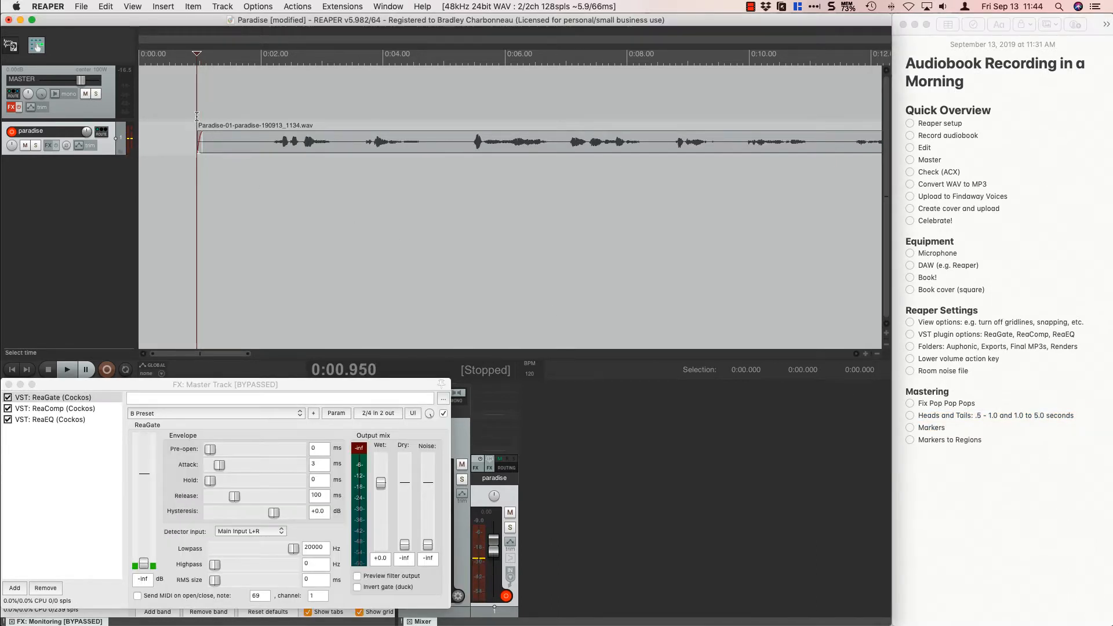
{"action": "scroll", "coordinate": [197, 116], "scroll_direction": "up", "scroll_amount": 2}
{"action": "scroll", "coordinate": [197, 116], "scroll_direction": "up", "scroll_amount": 2}
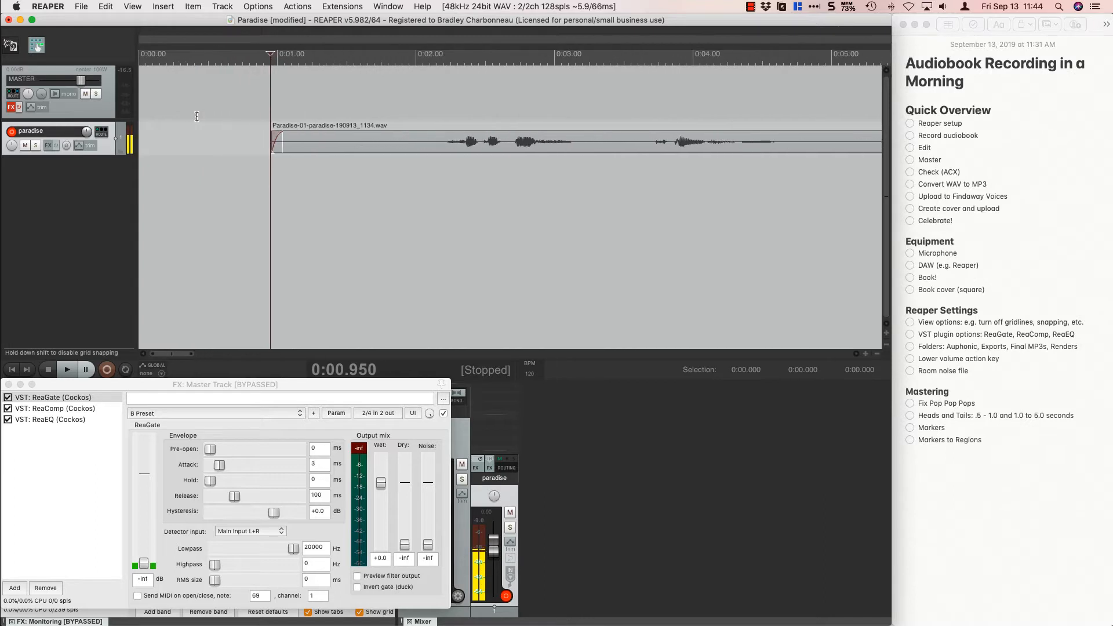
{"action": "left_click", "coordinate": [446, 112]}
{"action": "key", "text": "space"}
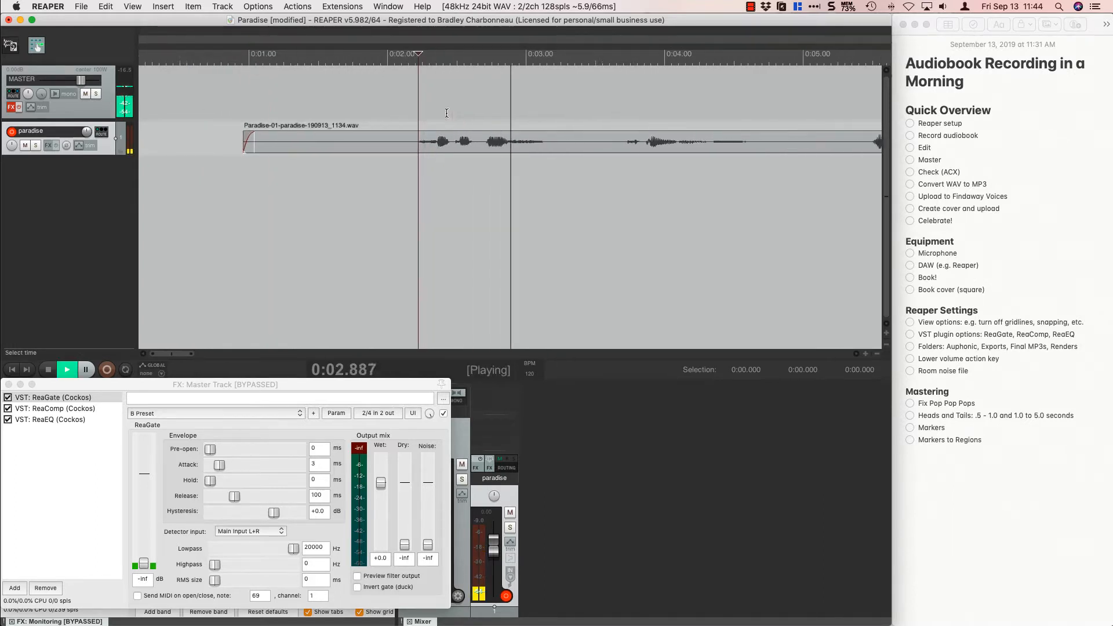
{"action": "key", "text": "space"}
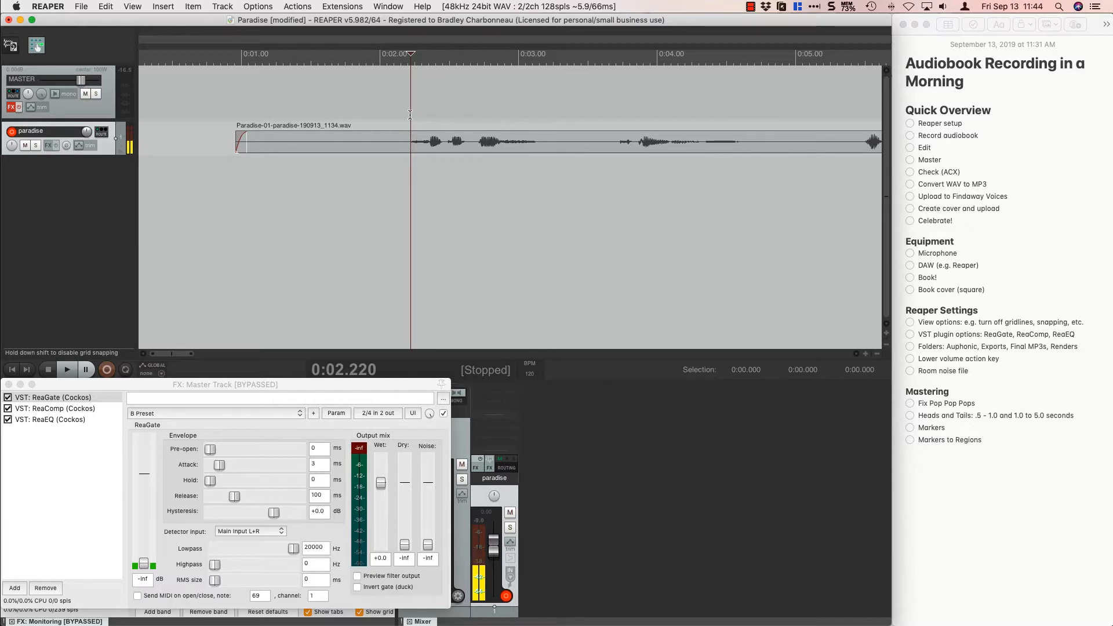
Mark the silence before the first word from about 0:01.46 to 0:02.22 and trim the first clip's start to that selection.
{"action": "left_click_drag", "start_coordinate": [410, 115], "coordinate": [306, 102]}
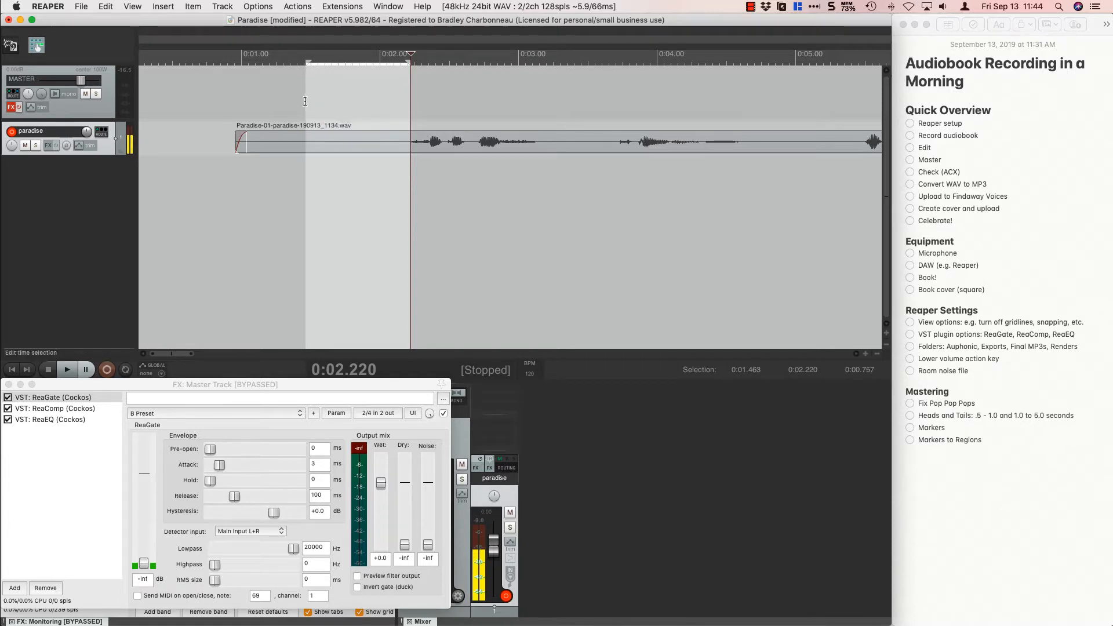
{"action": "left_click_drag", "start_coordinate": [237, 140], "coordinate": [306, 142]}
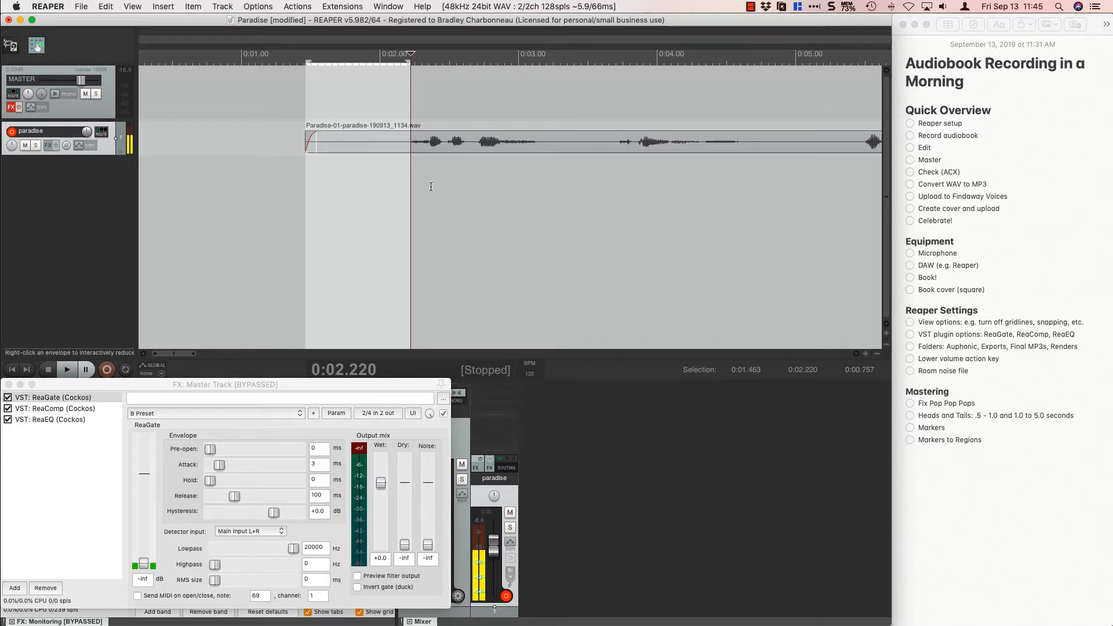
Lower the paradise track's pre-FX volume envelope to about -12 dB within the selected silence before the first word.
{"action": "key", "text": "v"}
{"action": "key", "text": "v"}
{"action": "key", "text": "v"}
{"action": "key", "text": "v"}
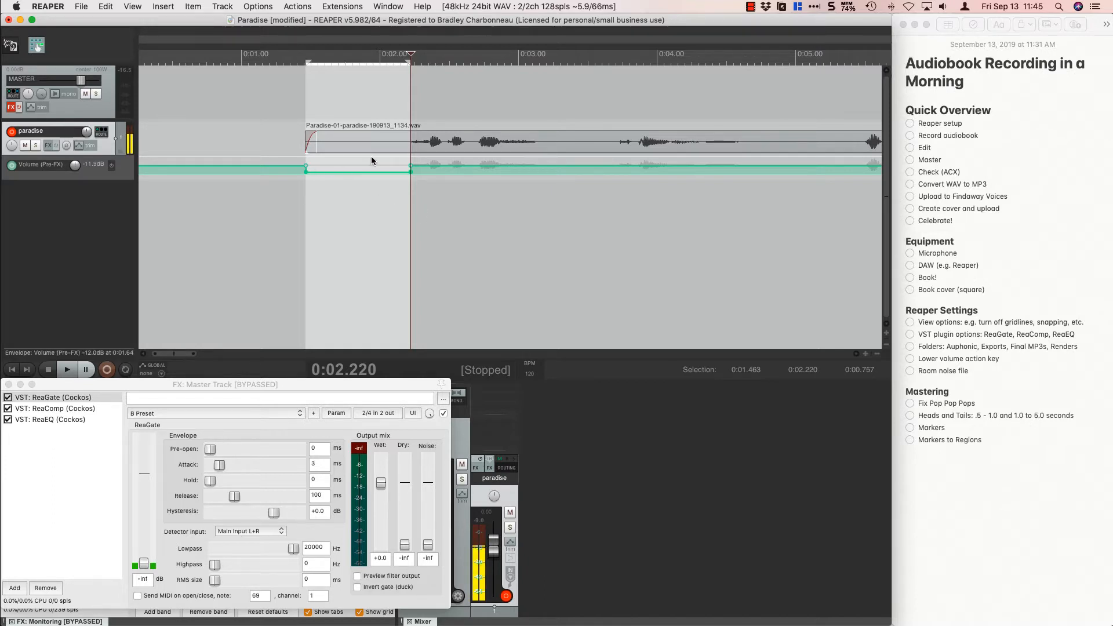
Add a marker named "01 Opening Credits" at the first clip's start, about 0:01.466.
{"action": "left_click", "coordinate": [306, 112]}
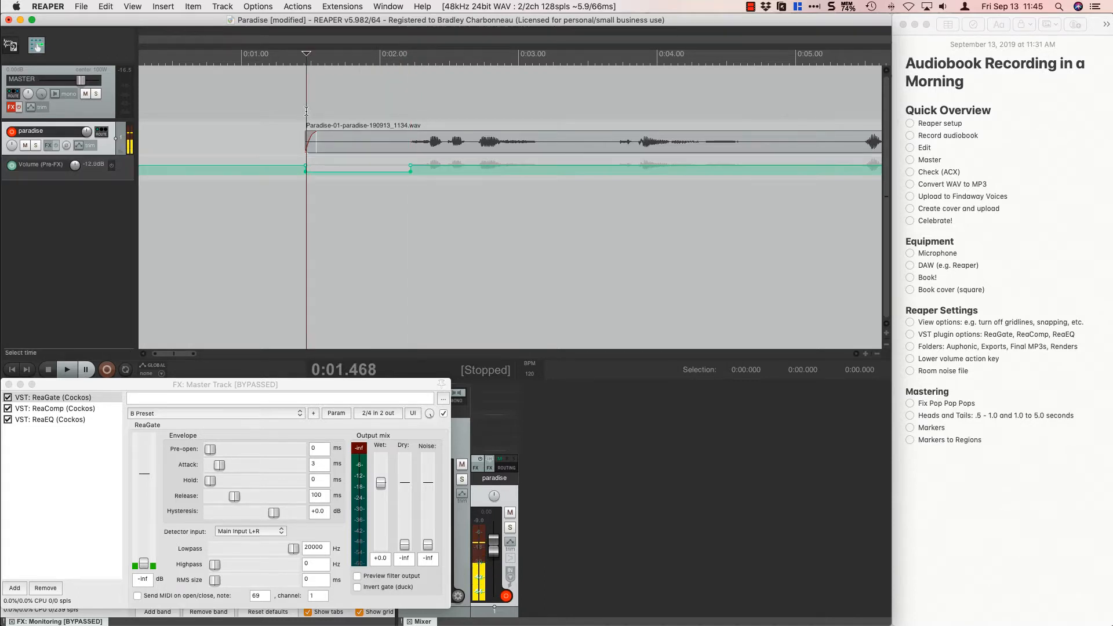
{"action": "scroll", "coordinate": [306, 111], "scroll_direction": "up", "scroll_amount": 2}
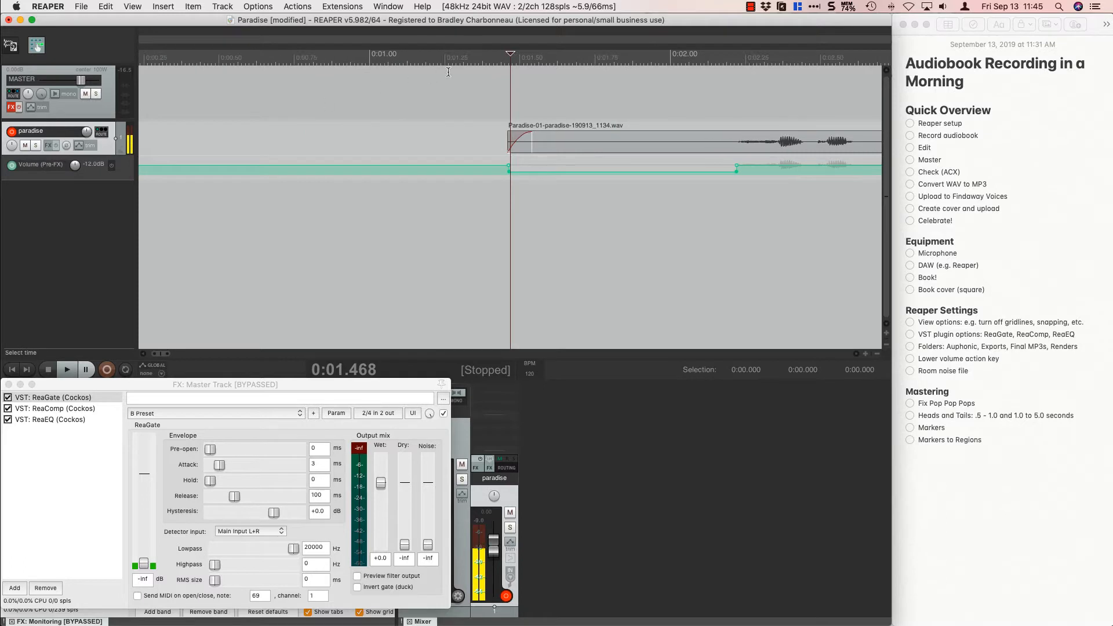
{"action": "left_click", "coordinate": [512, 107]}
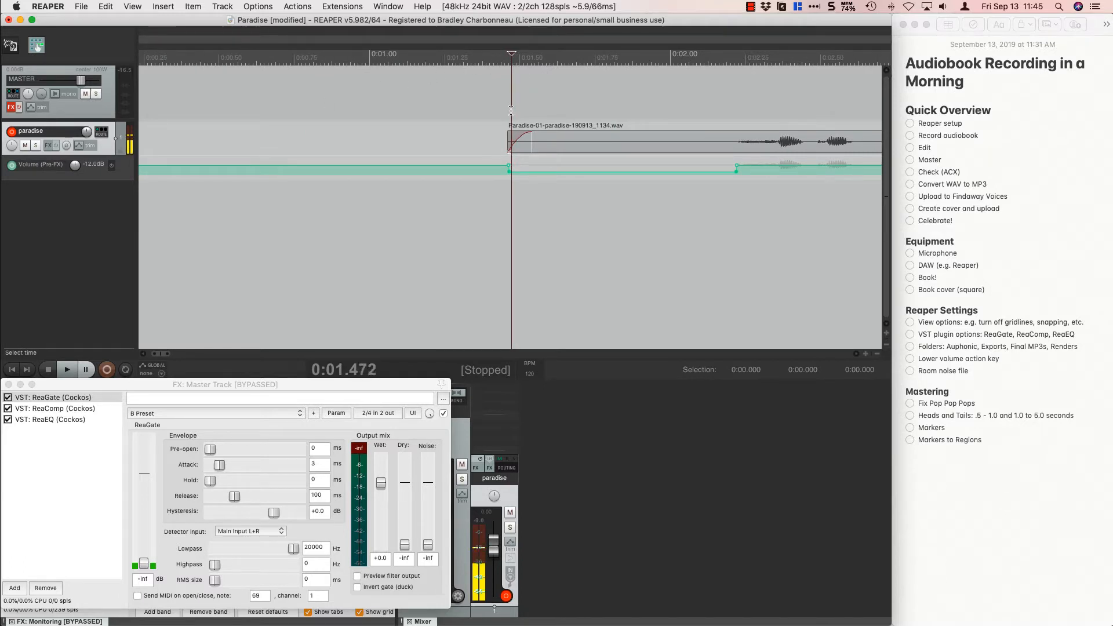
{"action": "left_click", "coordinate": [510, 114]}
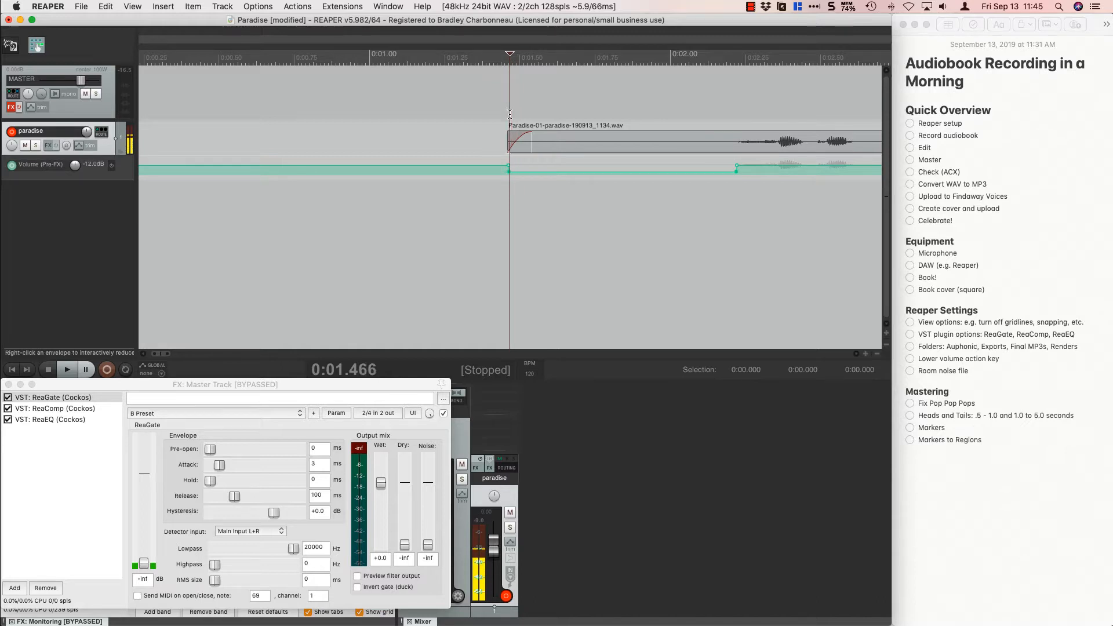
{"action": "key", "text": "shift+m"}
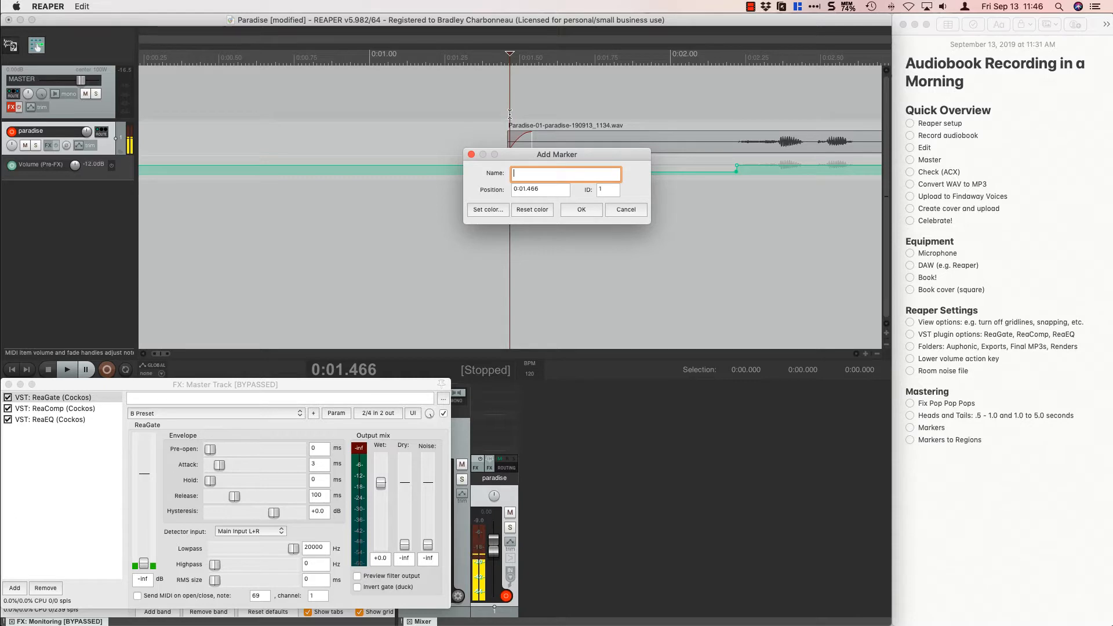
{"action": "type", "text": "01"}
{"action": "type", "text": "Opening C"}
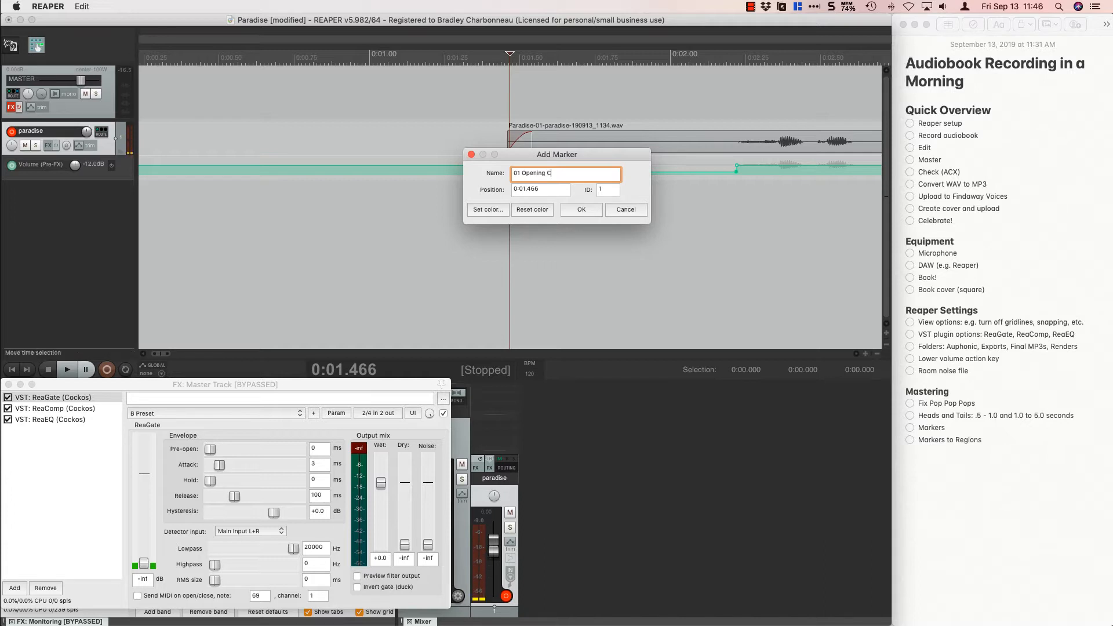
{"action": "type", "text": "redits"}
{"action": "key", "text": "Return"}
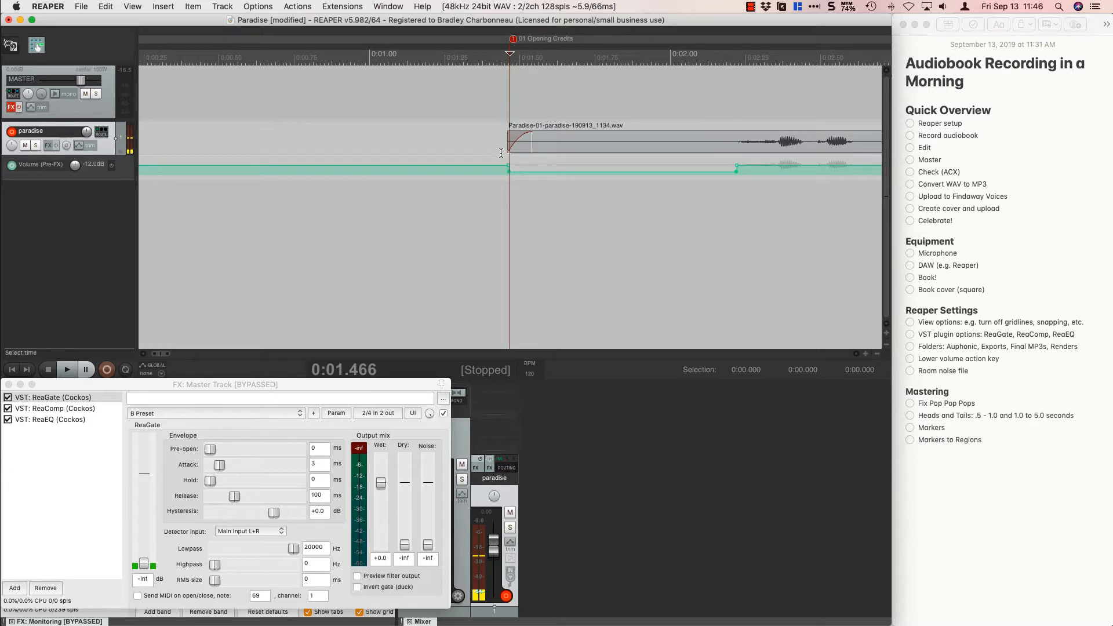
Play around the last words of the first clip and place the edit cursor where the speech ends, about 0:12.47.
{"action": "scroll", "coordinate": [568, 210], "scroll_direction": "down", "scroll_amount": 10}
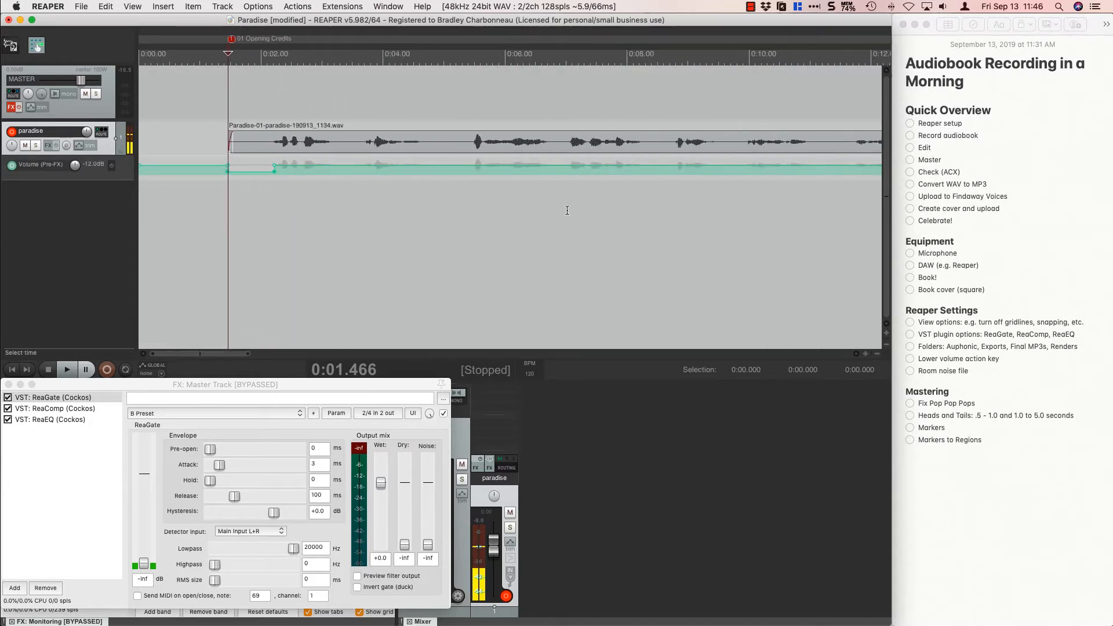
{"action": "scroll", "coordinate": [567, 210], "scroll_direction": "down", "scroll_amount": 4}
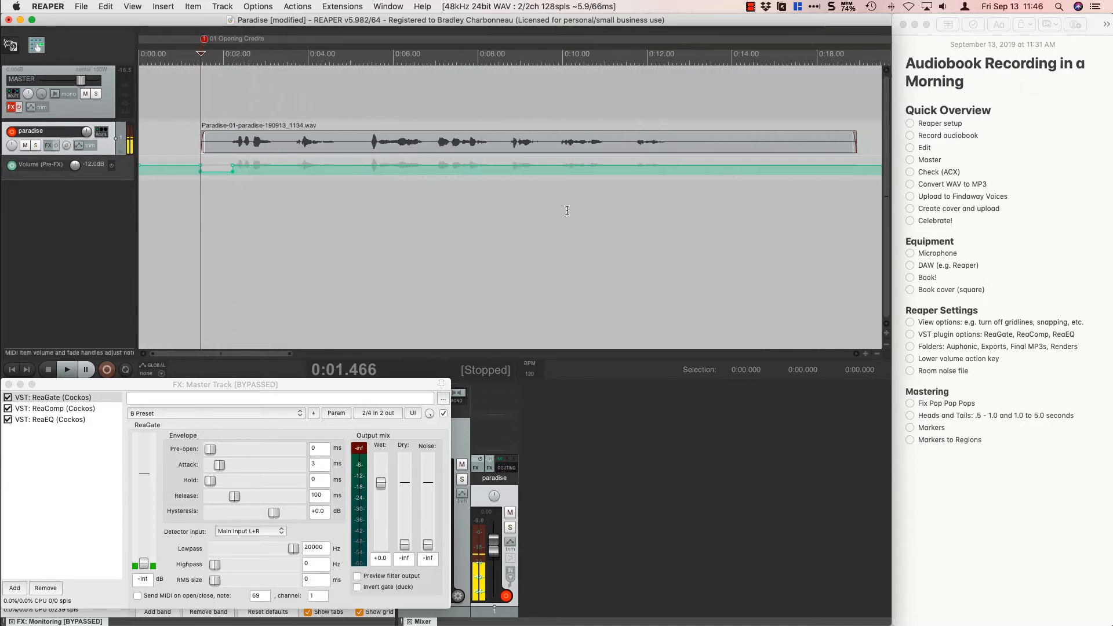
{"action": "left_click", "coordinate": [583, 110]}
{"action": "key", "text": "space"}
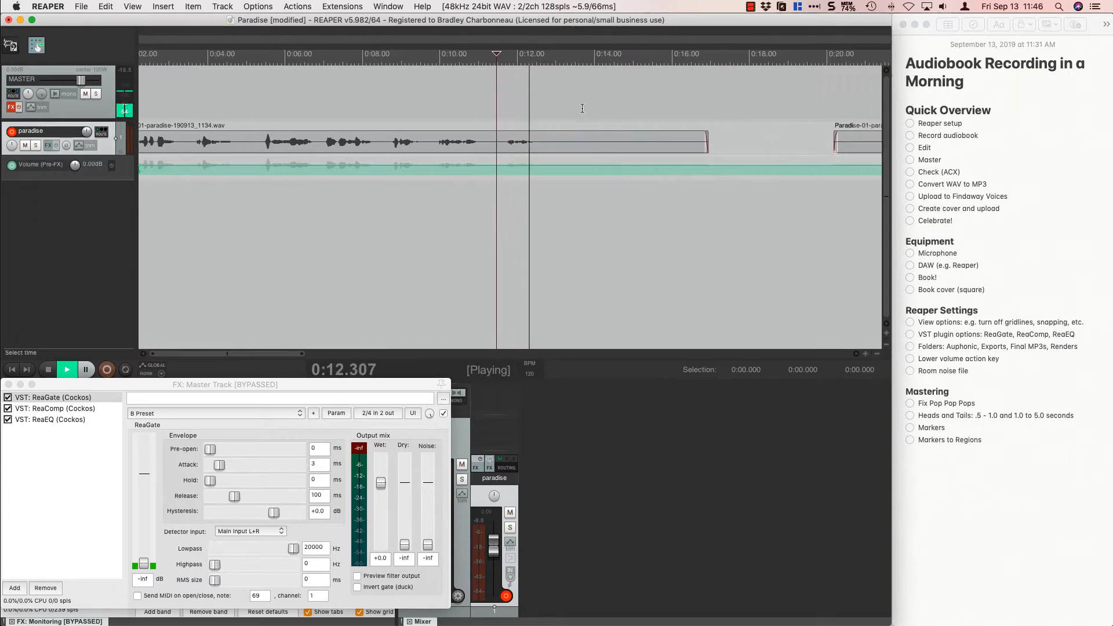
{"action": "key", "text": "space"}
{"action": "left_click", "coordinate": [500, 110]}
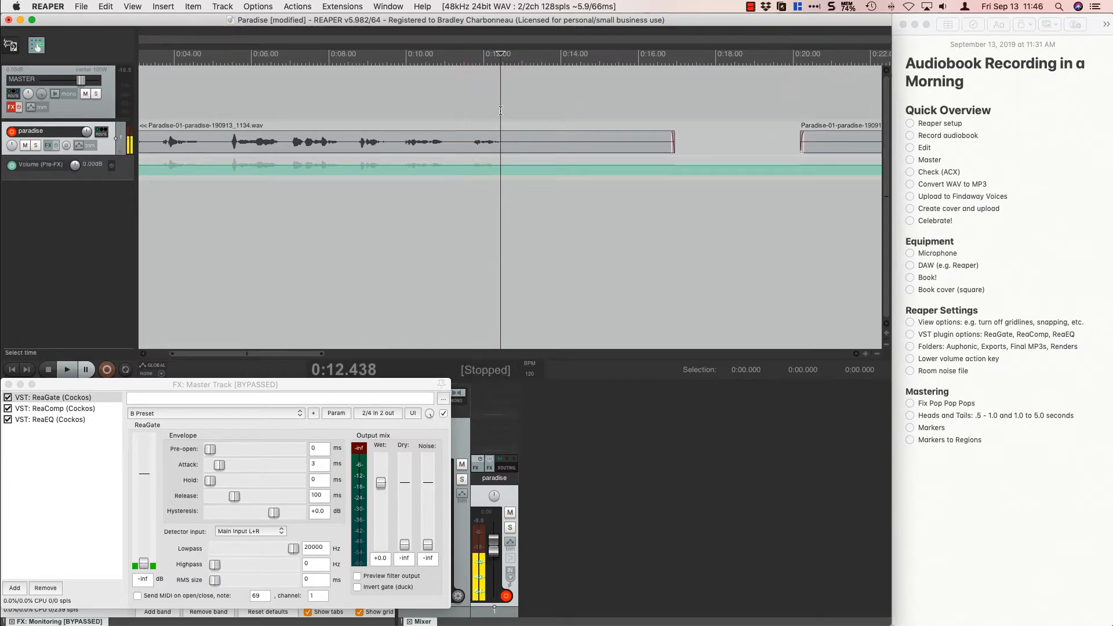
{"action": "scroll", "coordinate": [500, 110], "scroll_direction": "up", "scroll_amount": 4}
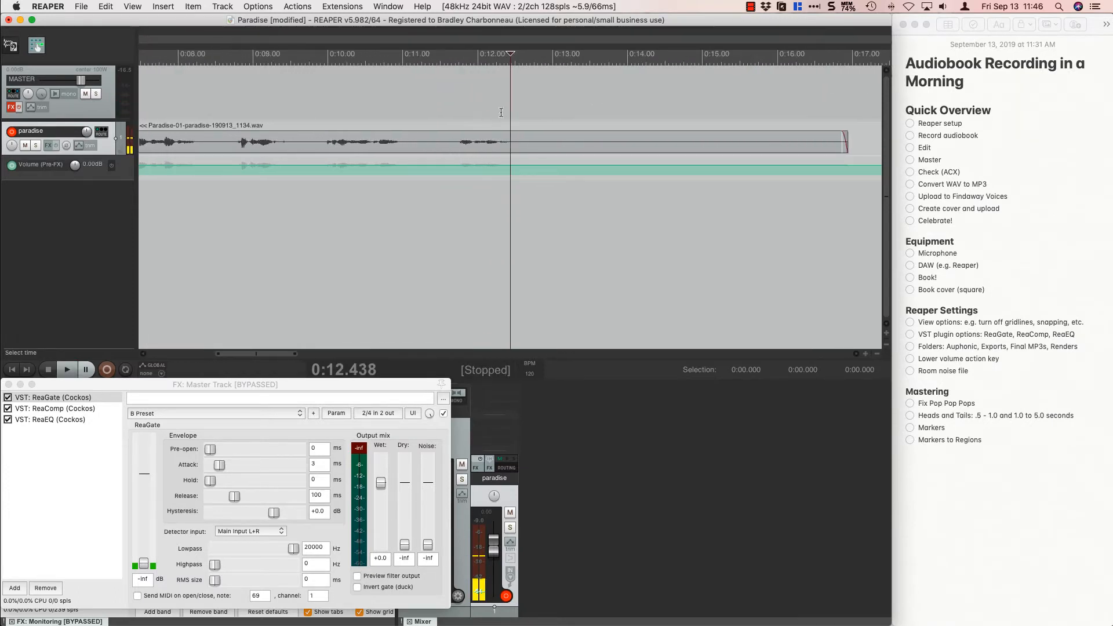
{"action": "key", "text": "space"}
{"action": "key", "text": "space"}
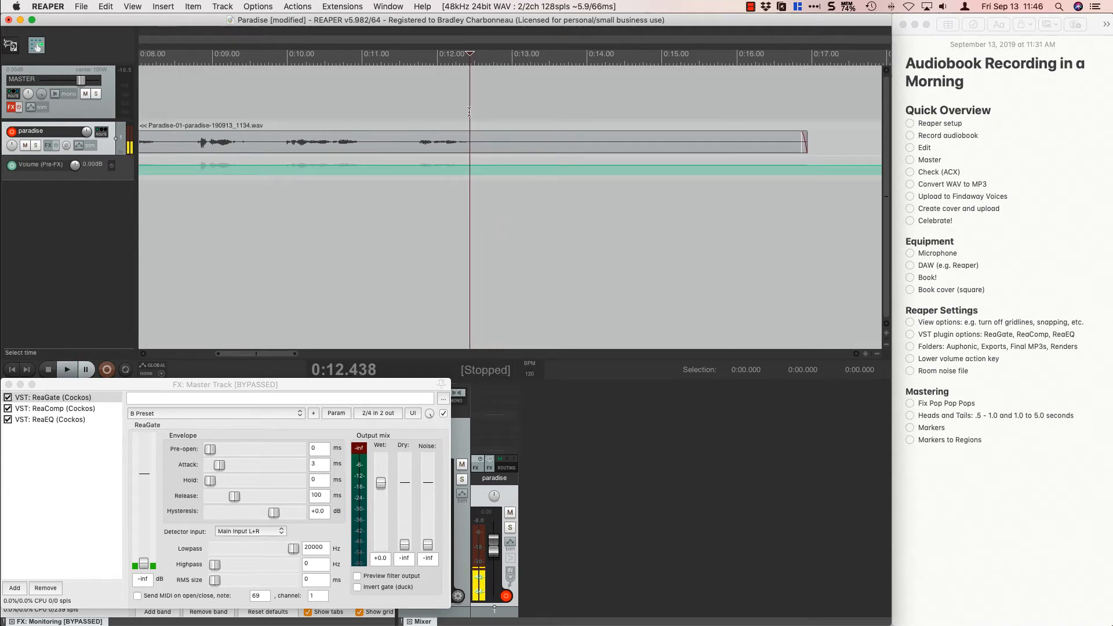
{"action": "left_click", "coordinate": [473, 115]}
{"action": "key", "text": "space"}
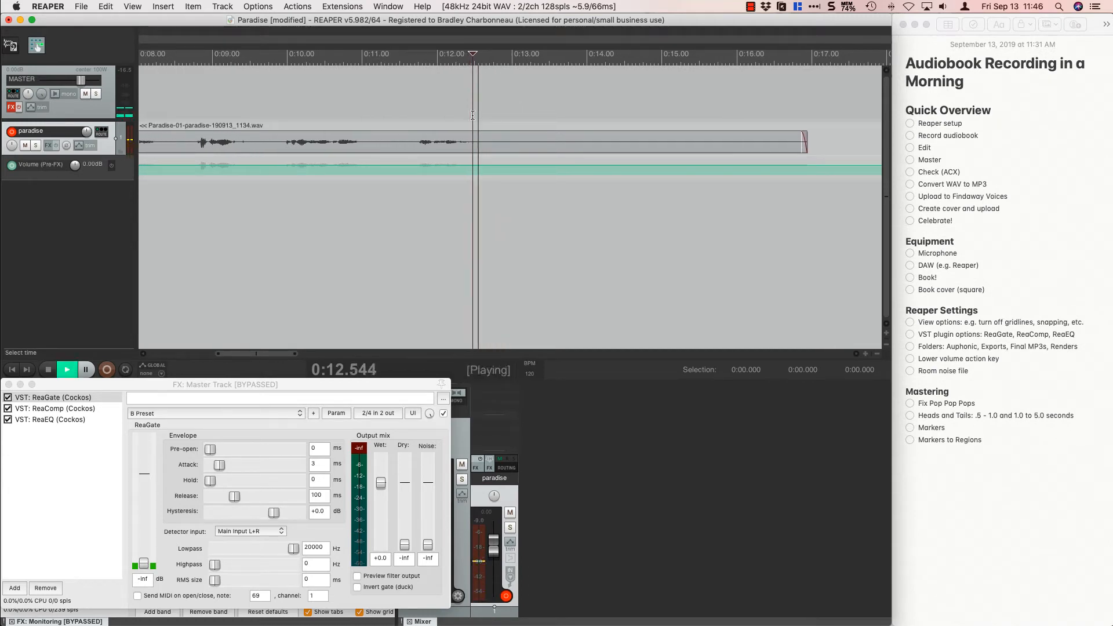
{"action": "key", "text": "space"}
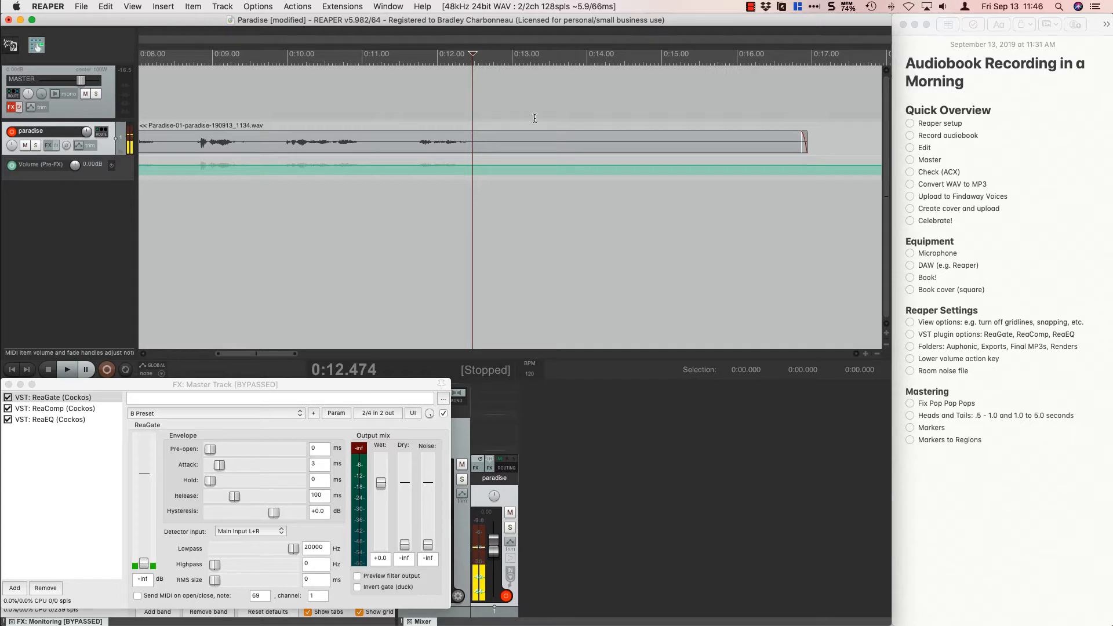
Mark the silent tail from about 0:12.47 to 0:15.51 and trim the first clip's end to that selection.
{"action": "left_click_drag", "start_coordinate": [473, 114], "coordinate": [699, 117]}
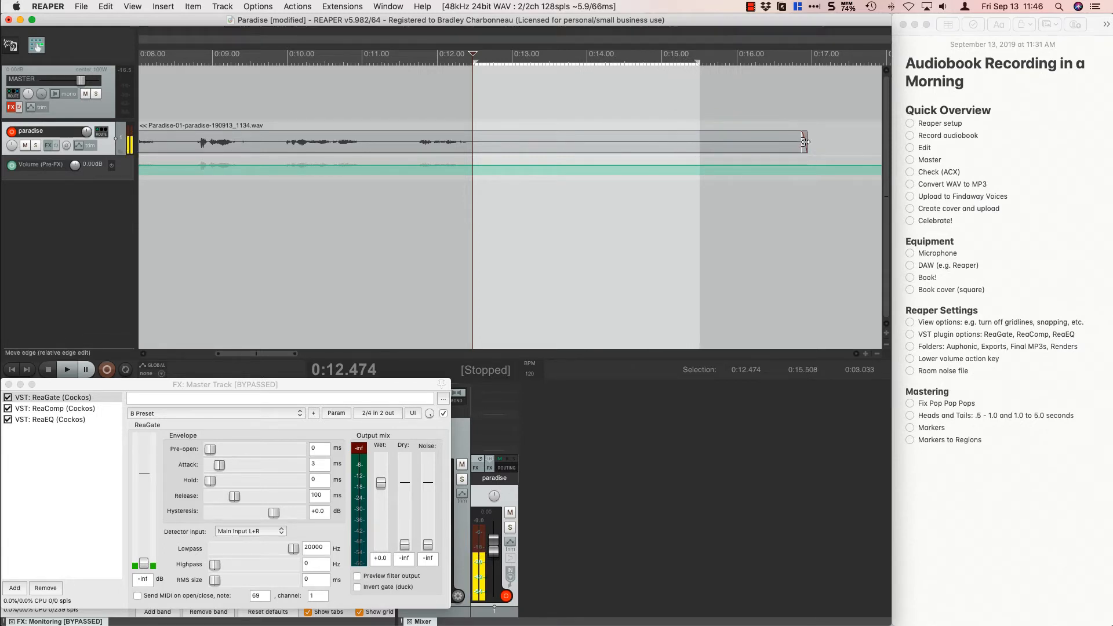
{"action": "left_click_drag", "start_coordinate": [805, 141], "coordinate": [697, 132]}
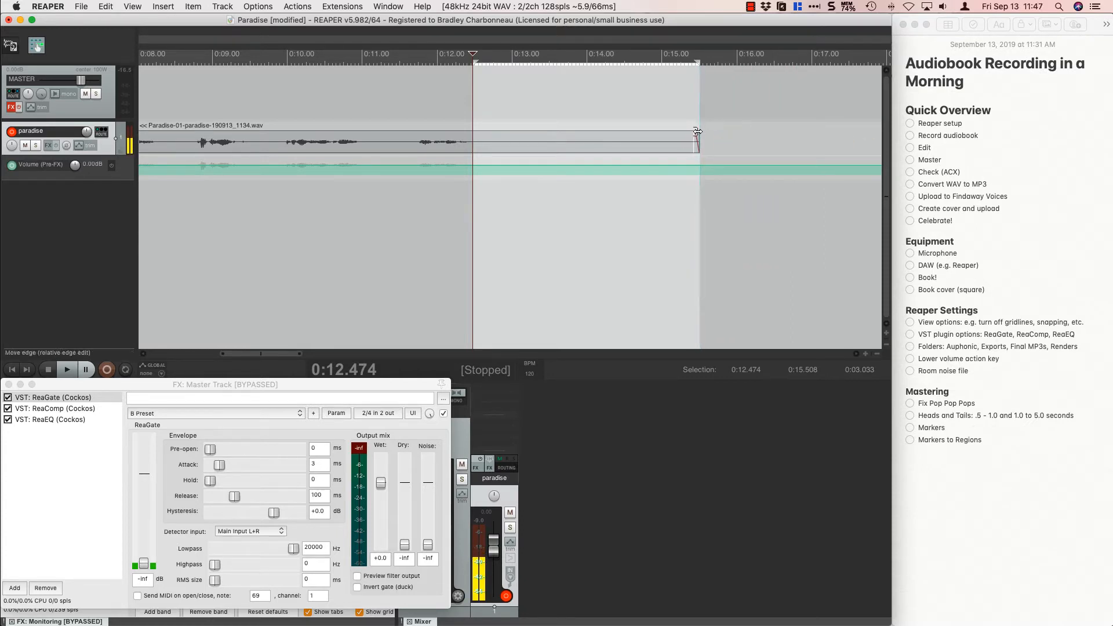
Lower the paradise track's pre-FX volume envelope to -12 dB within the selected tail of the first clip.
{"action": "key", "text": "Down"}
{"action": "key", "text": "Down"}
{"action": "key", "text": "Down"}
{"action": "key", "text": "Down"}
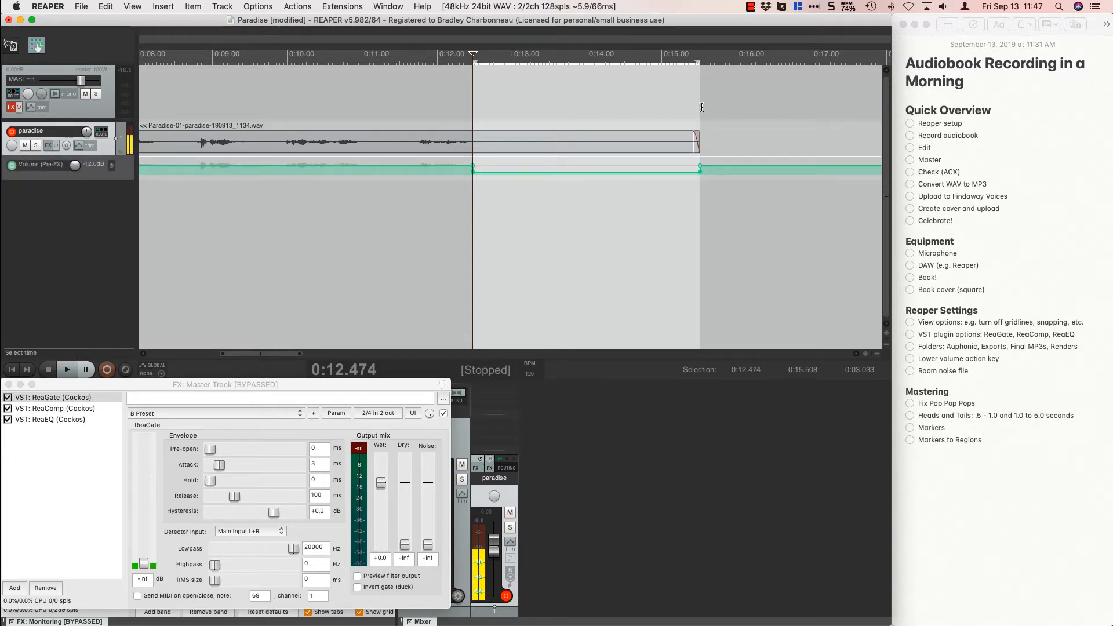
Clear the tail selection and add a marker named "end 01" at the first clip's end, at 0:15.500.
{"action": "left_click", "coordinate": [700, 105]}
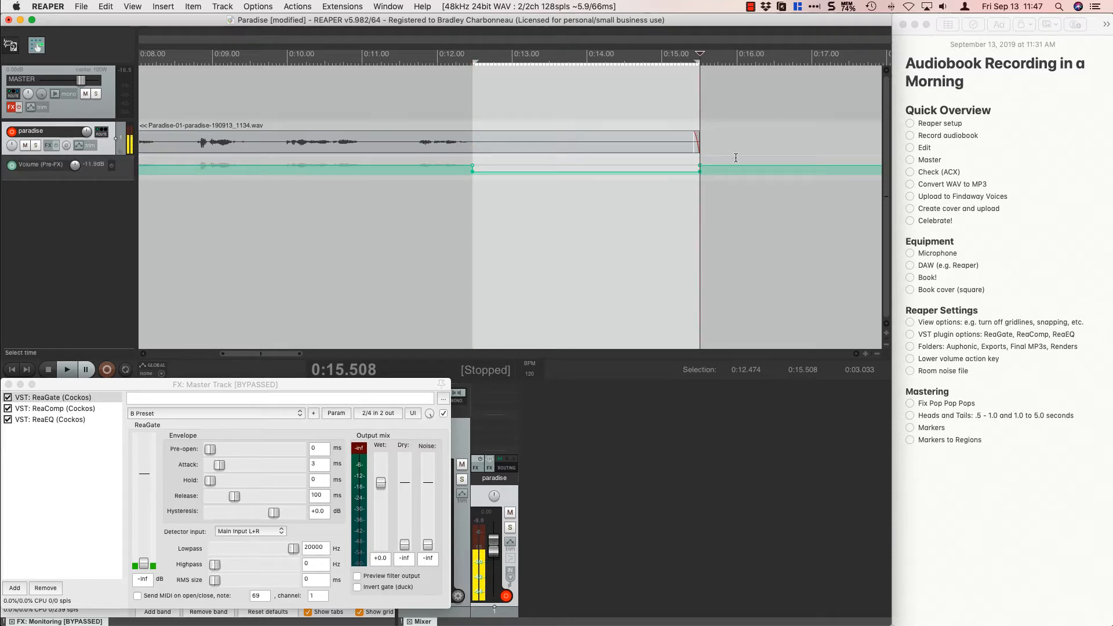
{"action": "key", "text": "Escape"}
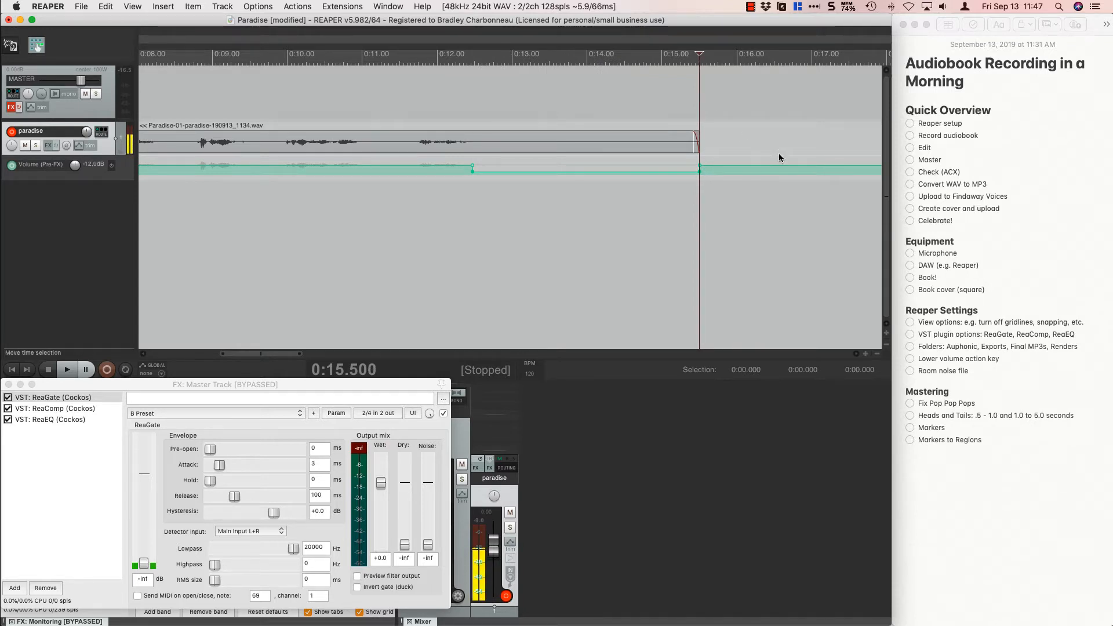
{"action": "key", "text": "shift+m"}
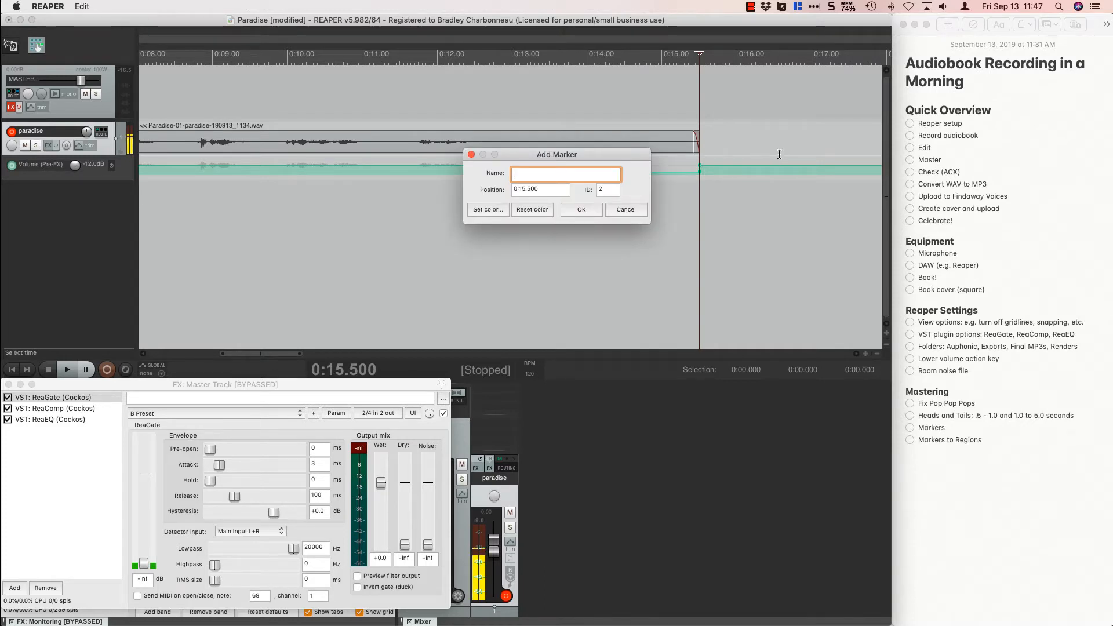
{"action": "type", "text": "en"}
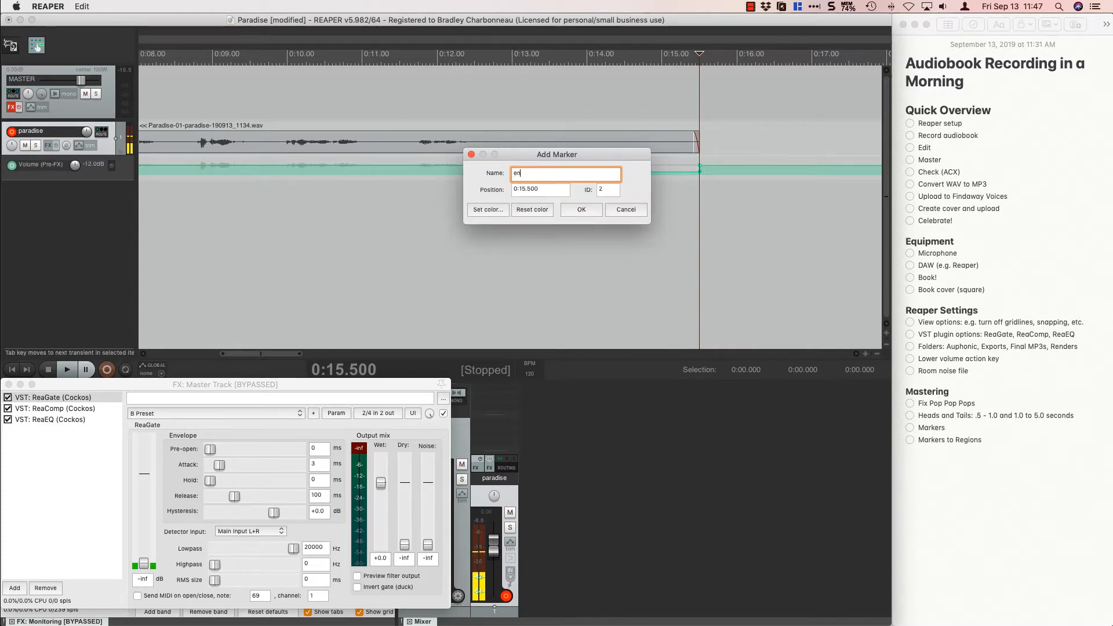
{"action": "type", "text": "d 01"}
{"action": "left_click", "coordinate": [576, 207]}
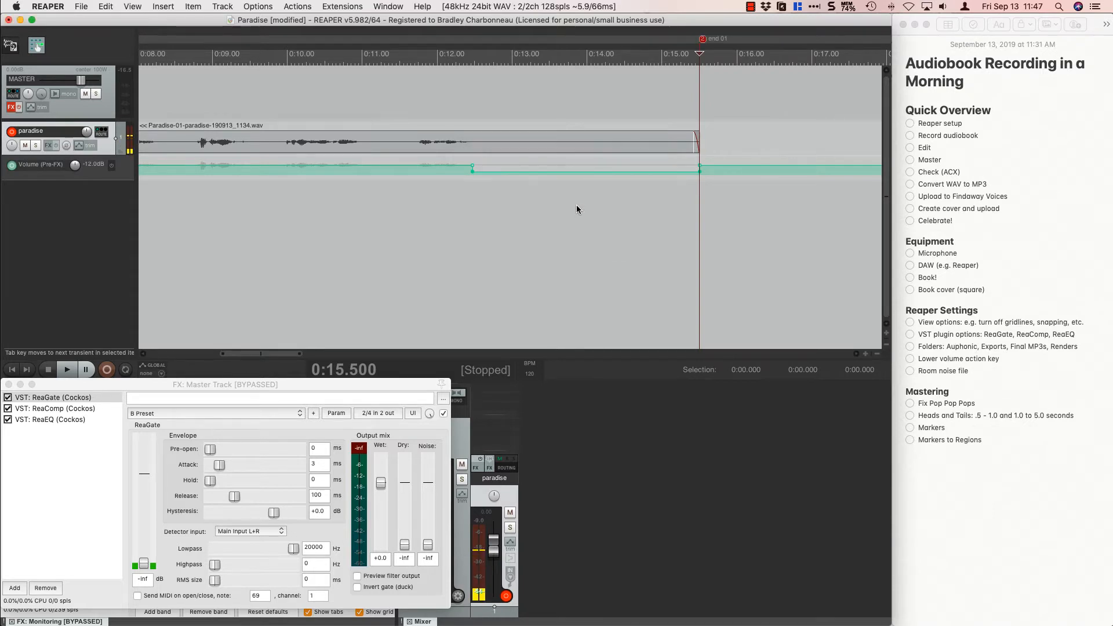
Open the Region/Marker Manager and move its window off the notes, into the free space below the timeline.
{"action": "left_click", "coordinate": [133, 7]}
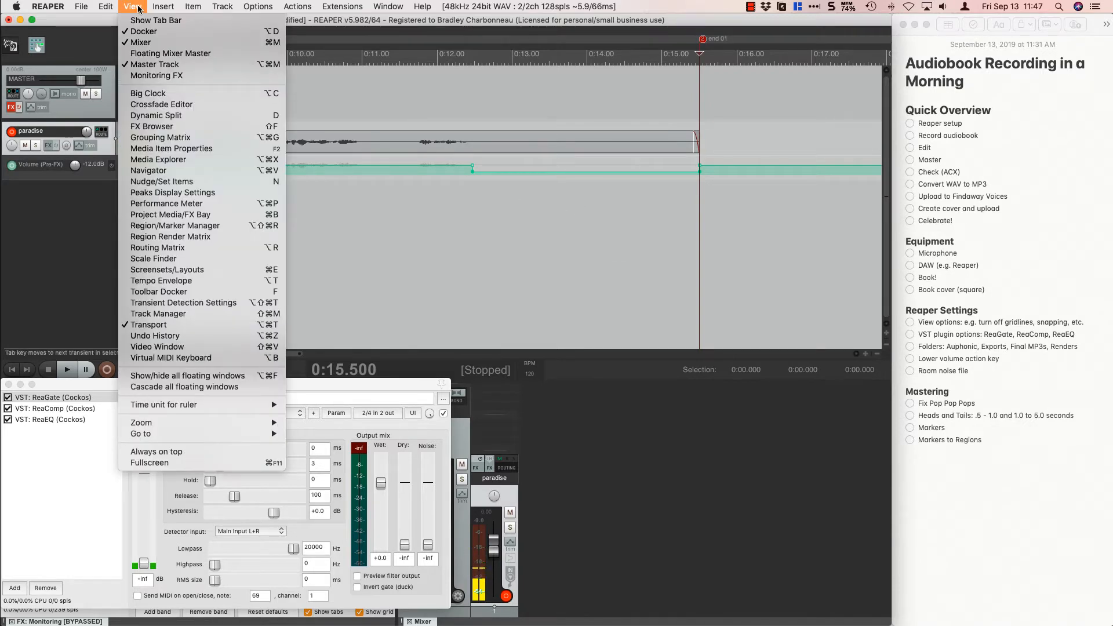
{"action": "left_click", "coordinate": [194, 232]}
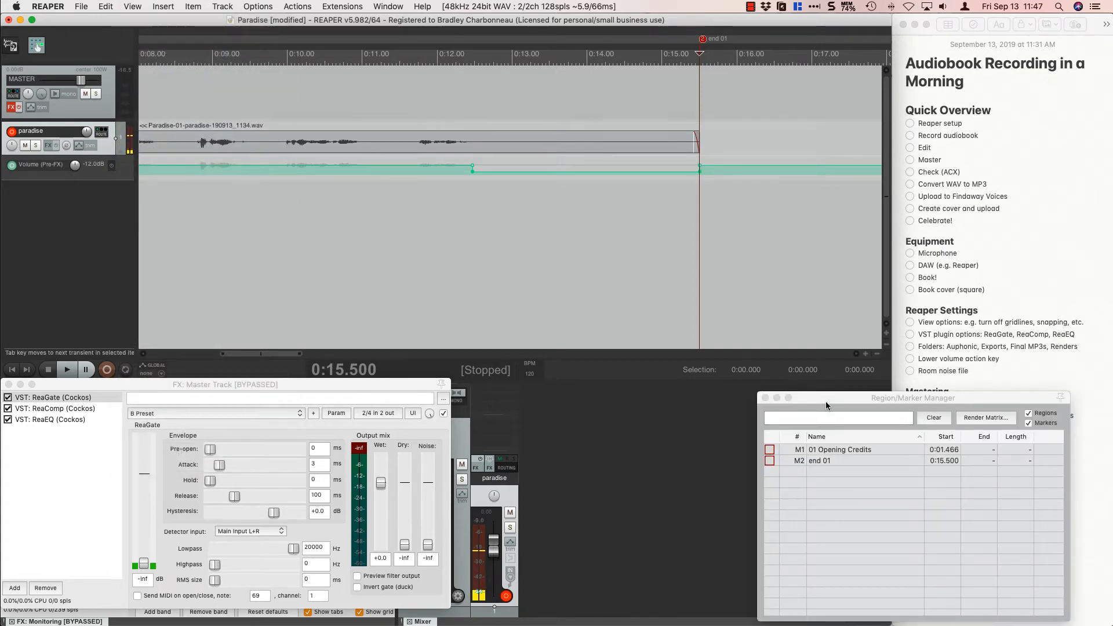
{"action": "left_click_drag", "start_coordinate": [825, 401], "coordinate": [635, 398]}
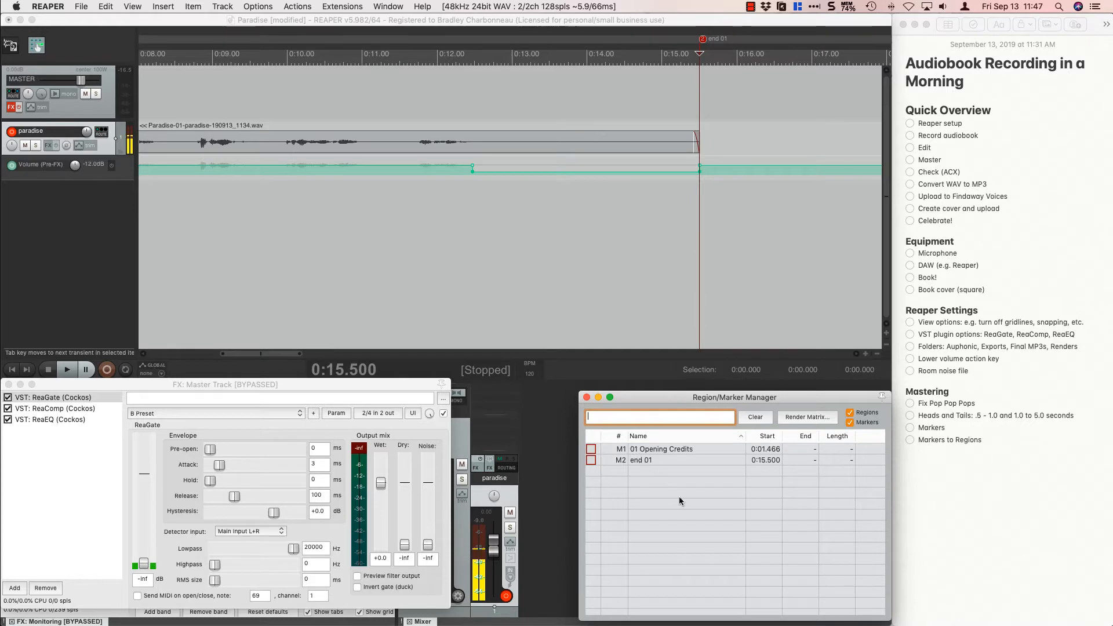
Play the second clip from its first words and place the edit cursor just before the speech, about 0:24.49.
{"action": "left_click", "coordinate": [426, 223]}
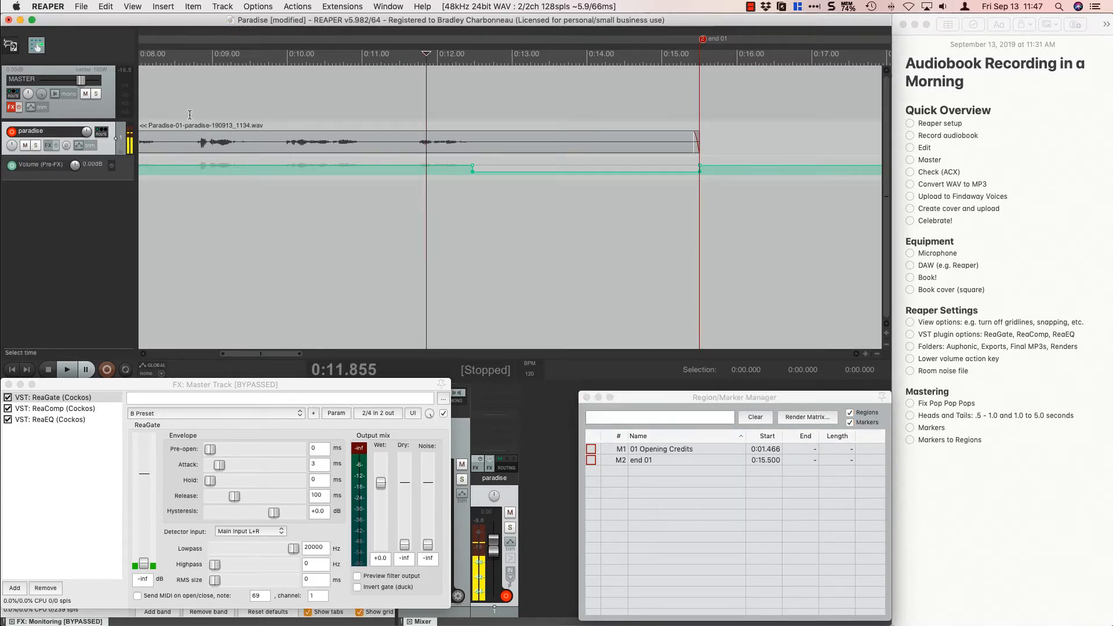
{"action": "scroll", "coordinate": [564, 264], "scroll_direction": "down", "scroll_amount": 5}
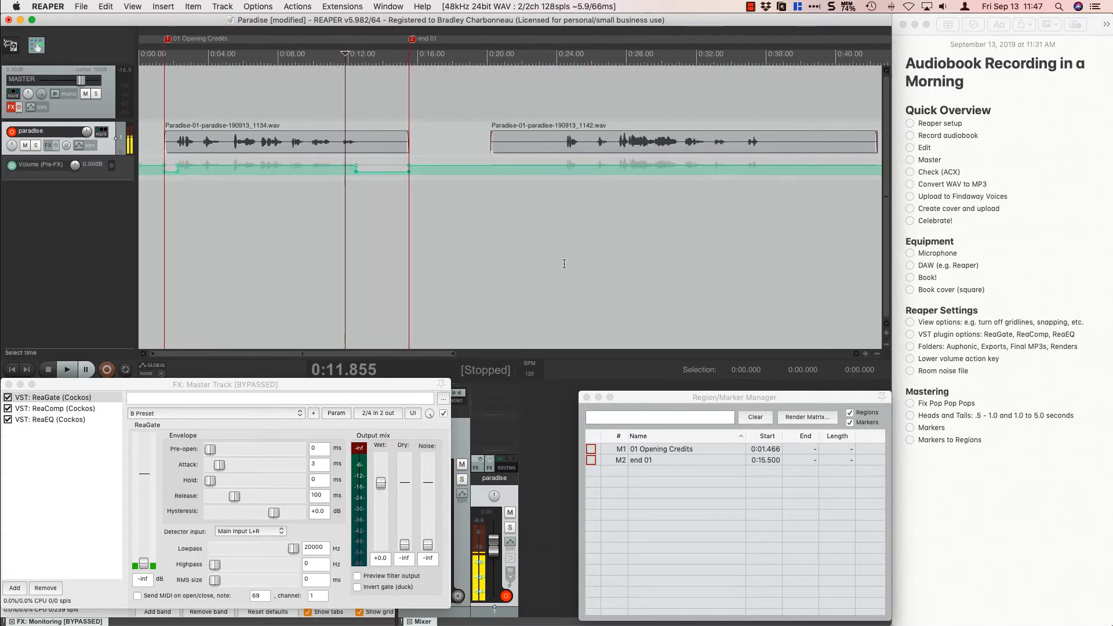
{"action": "scroll", "coordinate": [564, 264], "scroll_direction": "down", "scroll_amount": 1}
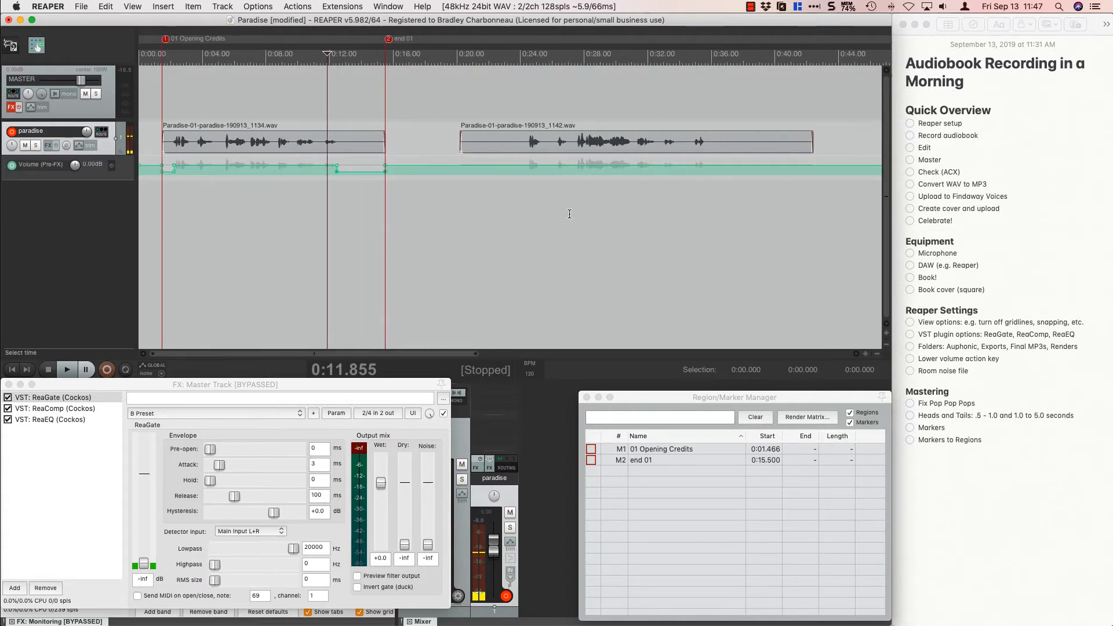
{"action": "left_click", "coordinate": [529, 120]}
{"action": "key", "text": "space"}
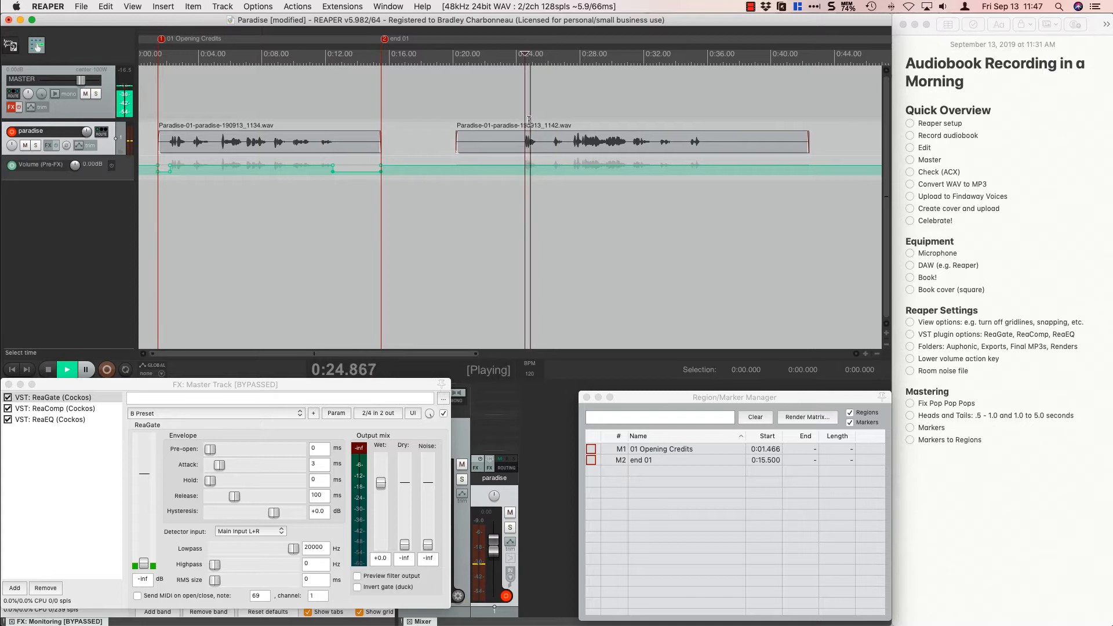
{"action": "key", "text": "space"}
{"action": "left_click", "coordinate": [508, 118]}
Refine the edit cursor to the start of the second clip's speech, about 0:24.59, and play briefly from there.
{"action": "scroll", "coordinate": [508, 118], "scroll_direction": "up", "scroll_amount": 5}
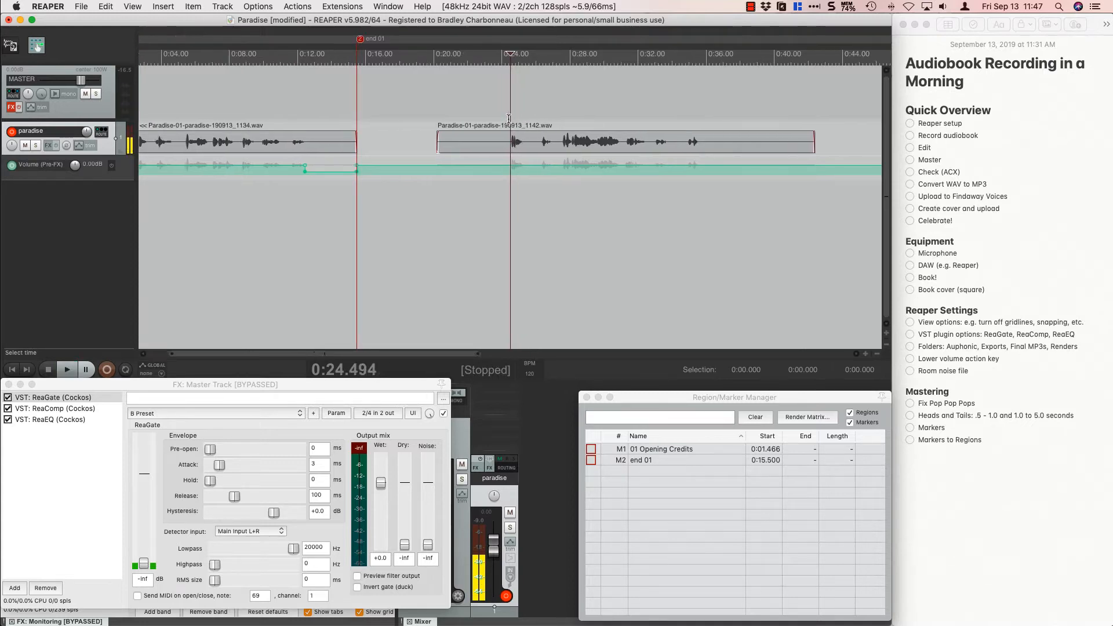
{"action": "scroll", "coordinate": [508, 118], "scroll_direction": "down", "scroll_amount": 1}
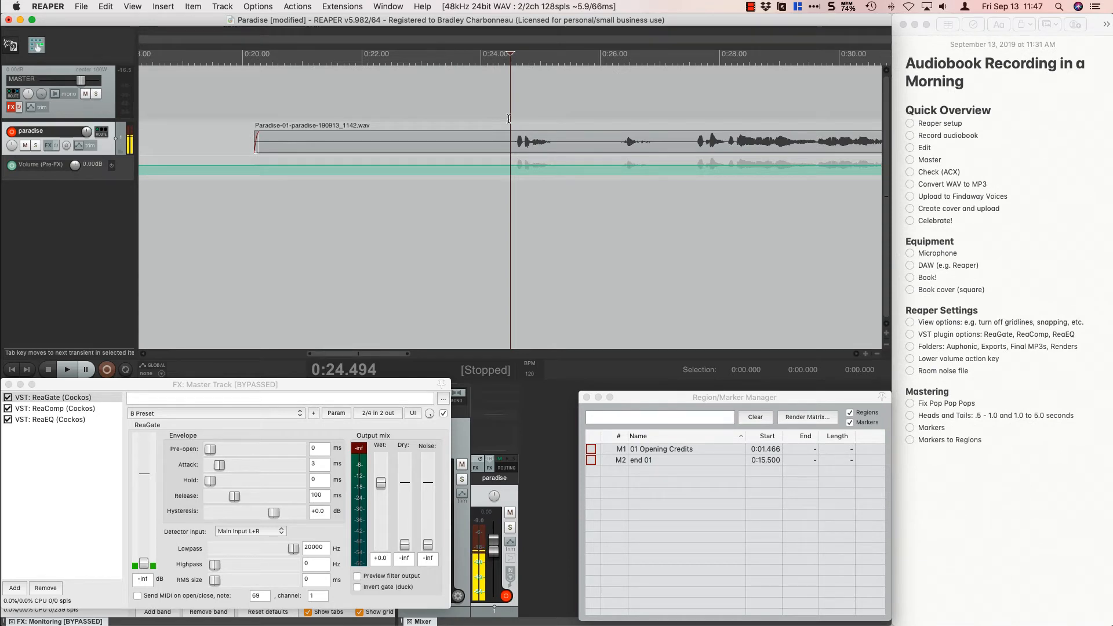
{"action": "left_click", "coordinate": [516, 117]}
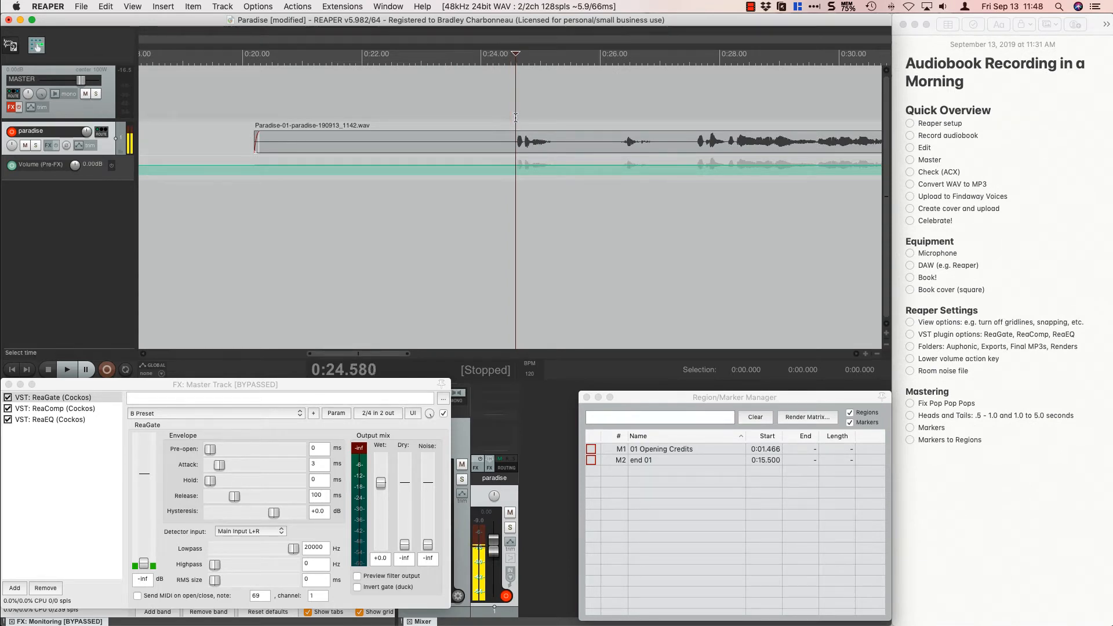
{"action": "scroll", "coordinate": [515, 117], "scroll_direction": "up", "scroll_amount": 2}
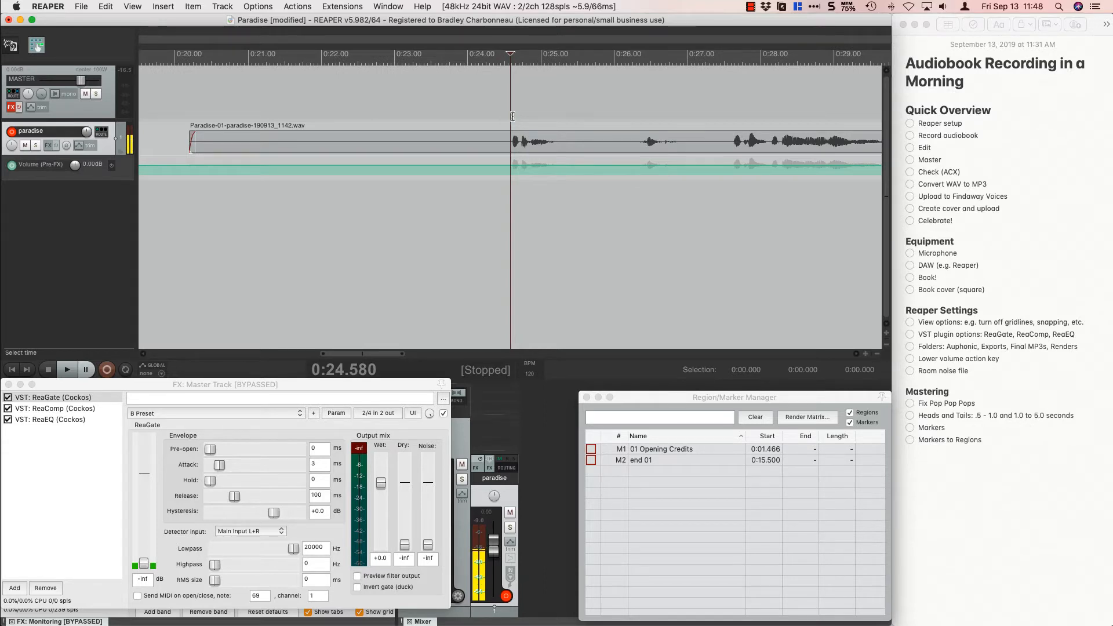
{"action": "left_click", "coordinate": [512, 116]}
{"action": "left_click", "coordinate": [510, 117]}
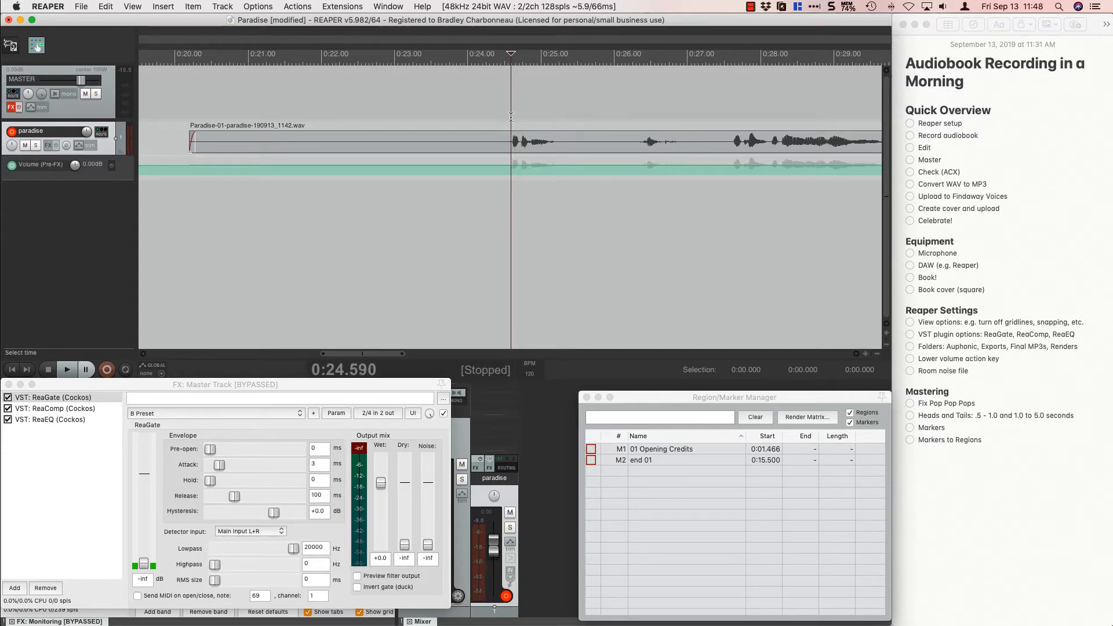
{"action": "key", "text": "space"}
{"action": "key", "text": "space"}
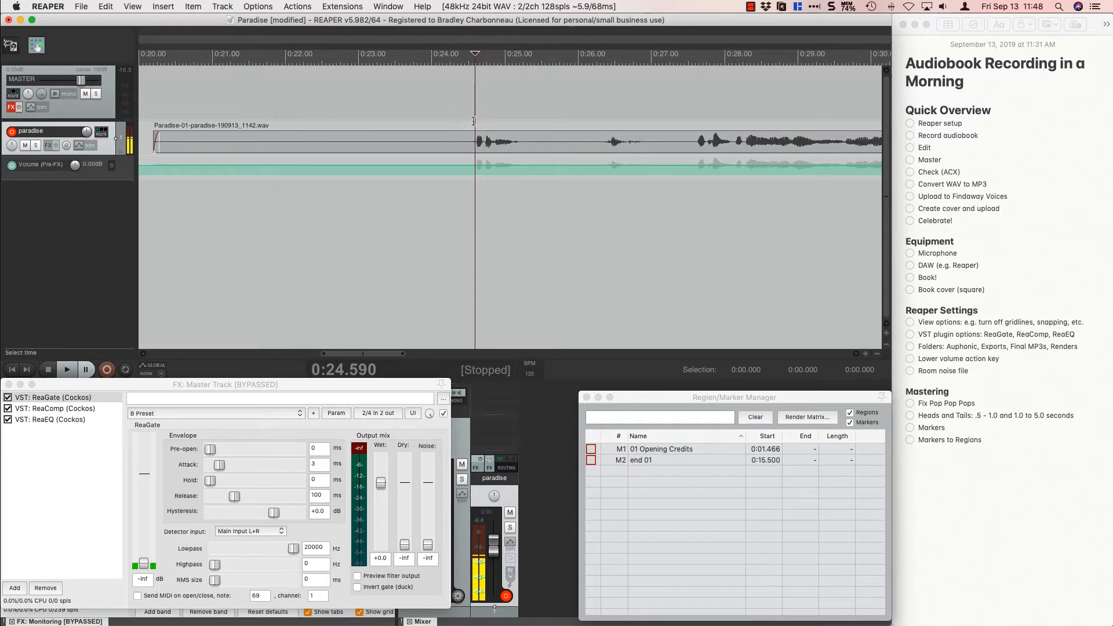
Mark the silent head from about 0:23.82 to 0:24.57 and trim the second clip's start to that selection.
{"action": "left_click", "coordinate": [473, 121]}
{"action": "left_click_drag", "start_coordinate": [474, 121], "coordinate": [419, 107]}
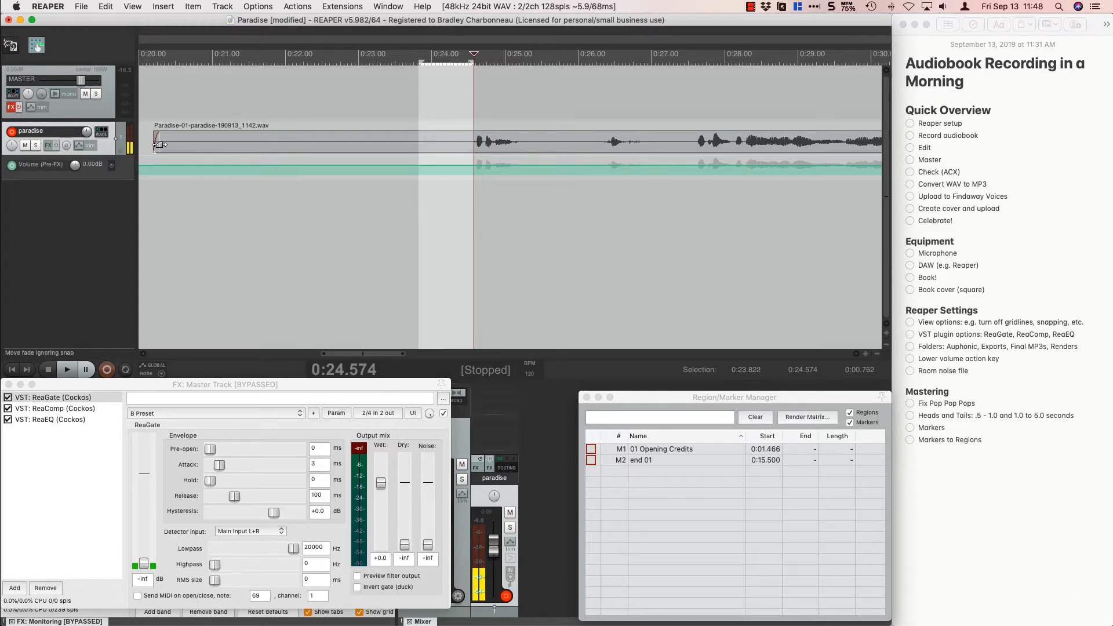
{"action": "left_click_drag", "start_coordinate": [157, 143], "coordinate": [421, 162]}
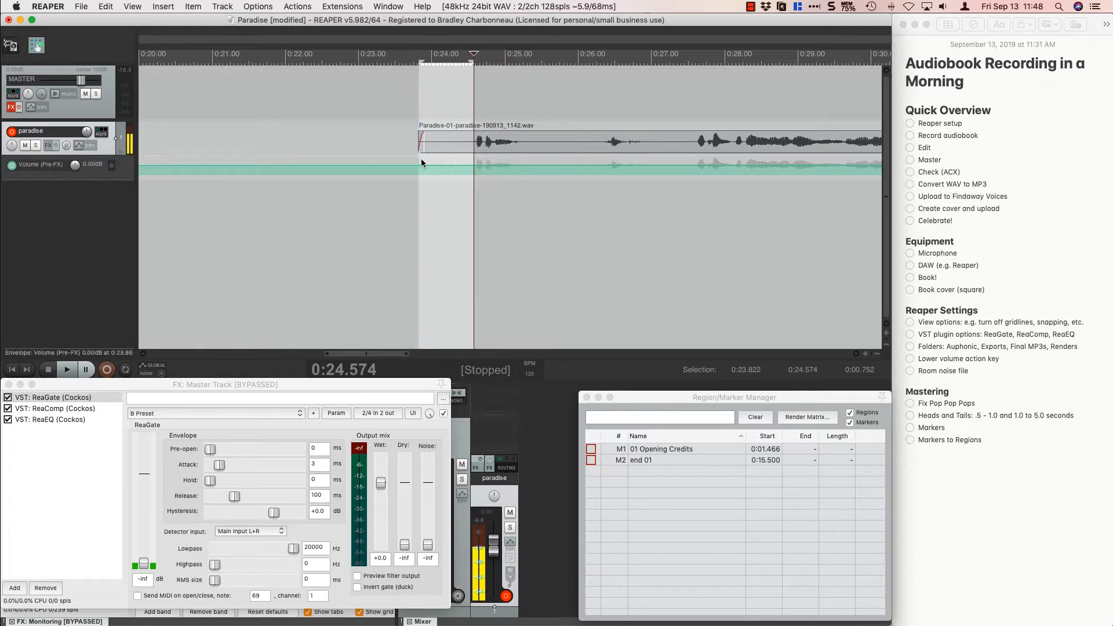
Lower the paradise track's pre-FX volume envelope to about -12 dB within the second clip's selected head, and clear the selection.
{"action": "key", "text": "Down"}
{"action": "key", "text": "Down"}
{"action": "key", "text": "Down"}
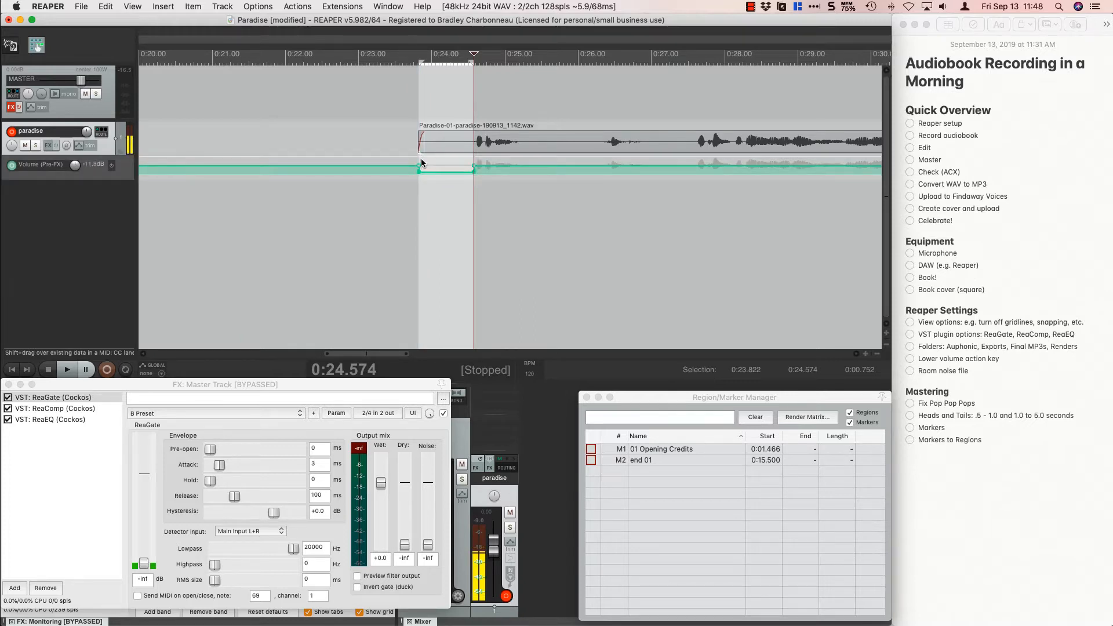
{"action": "key", "text": "Escape"}
Add a marker named "02 Epigraph" at the second clip's start, at 0:23.821.
{"action": "scroll", "coordinate": [423, 108], "scroll_direction": "up", "scroll_amount": 3}
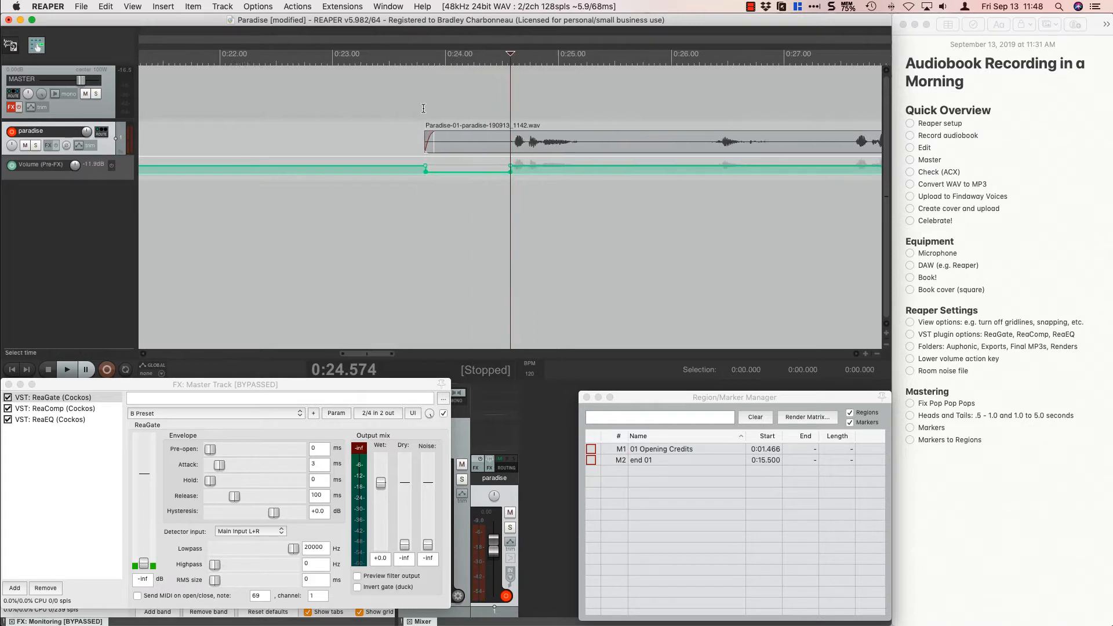
{"action": "scroll", "coordinate": [423, 108], "scroll_direction": "up", "scroll_amount": 2}
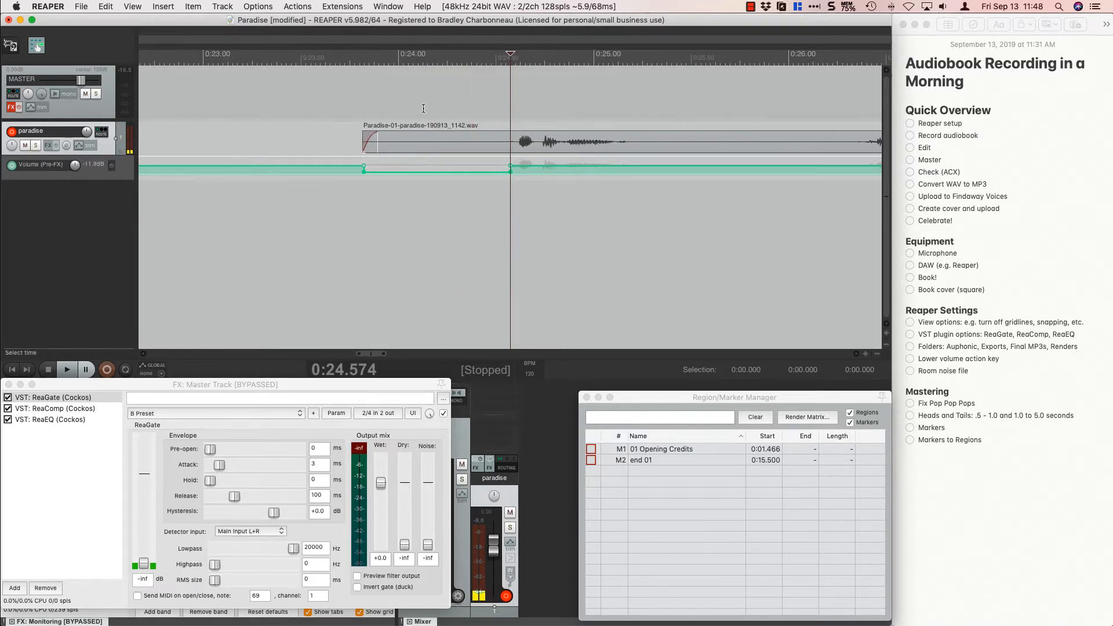
{"action": "left_click", "coordinate": [364, 111]}
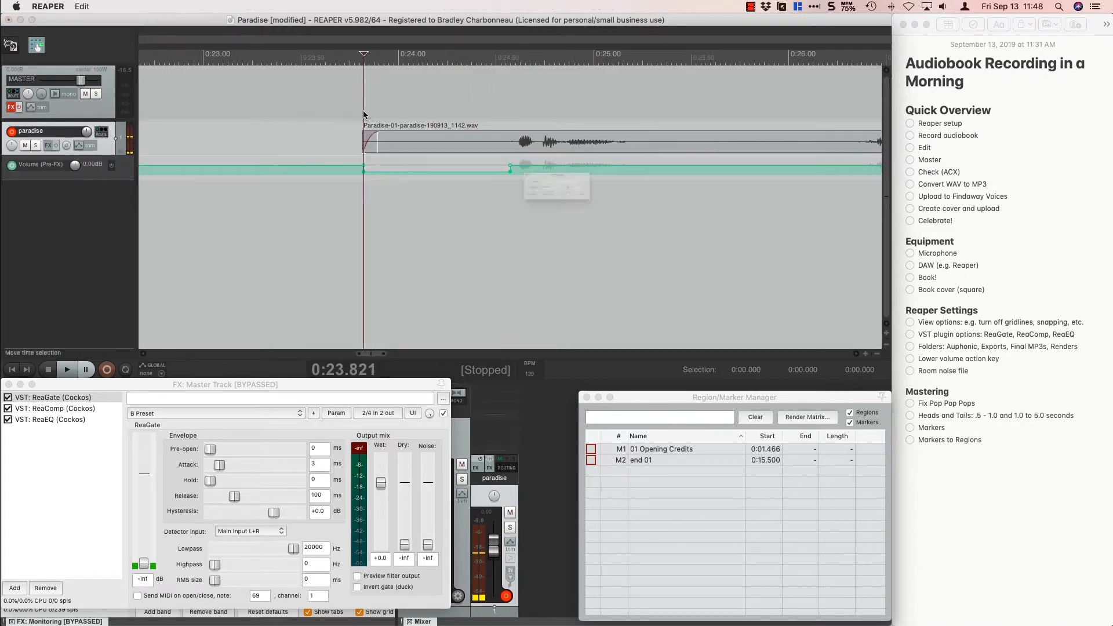
{"action": "key", "text": "shift+m"}
{"action": "type", "text": "02"}
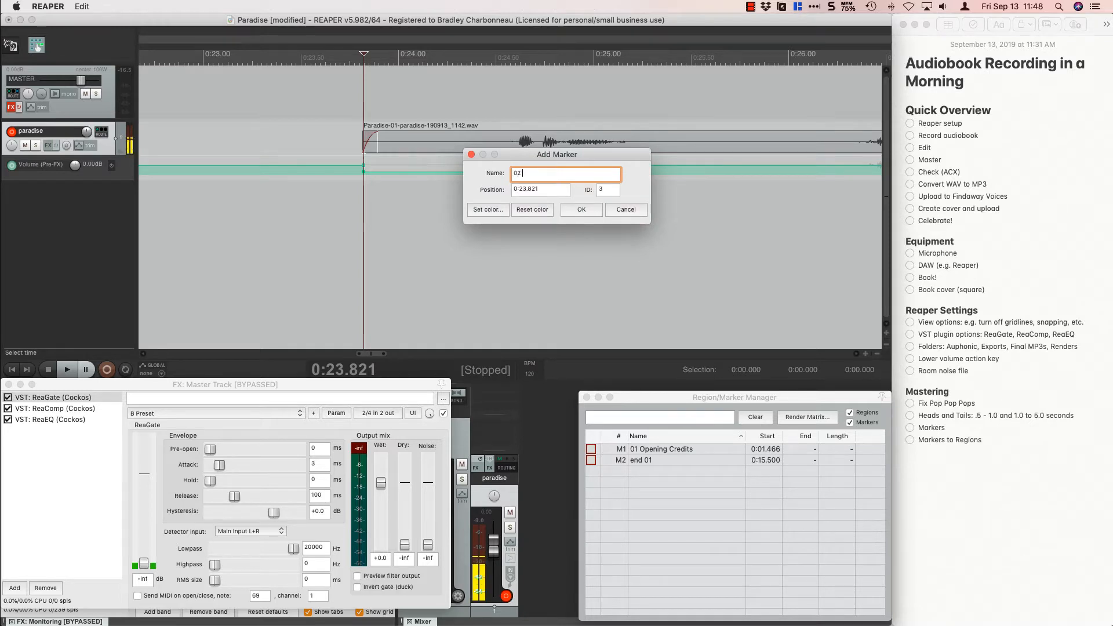
{"action": "type", "text": " Epigraph"}
{"action": "key", "text": "BackSpace"}
{"action": "type", "text": "ph"}
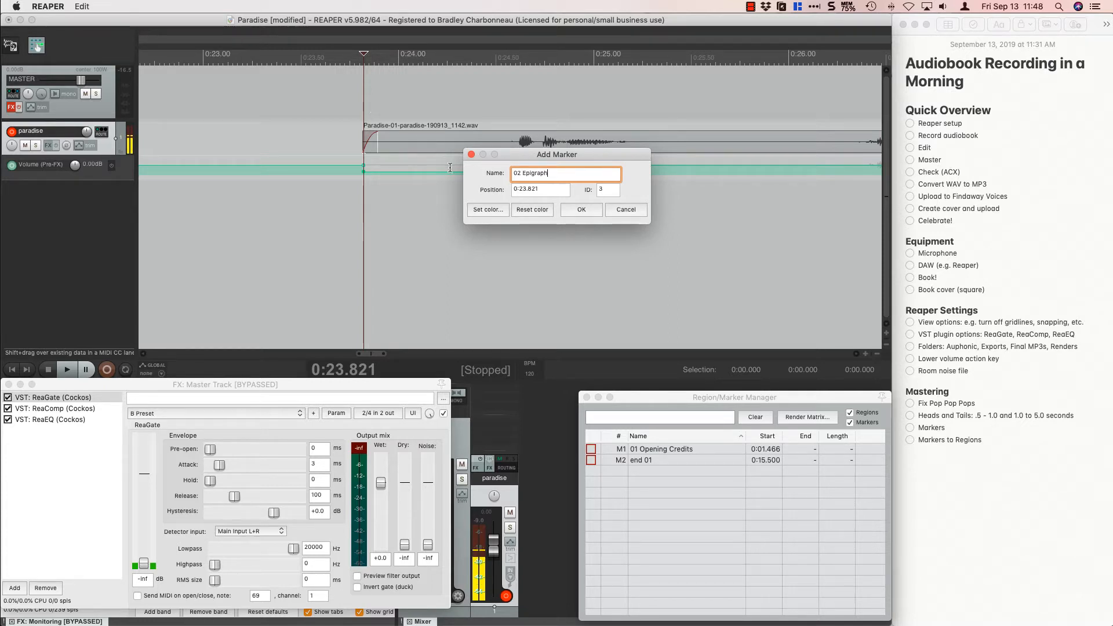
{"action": "left_click", "coordinate": [573, 208]}
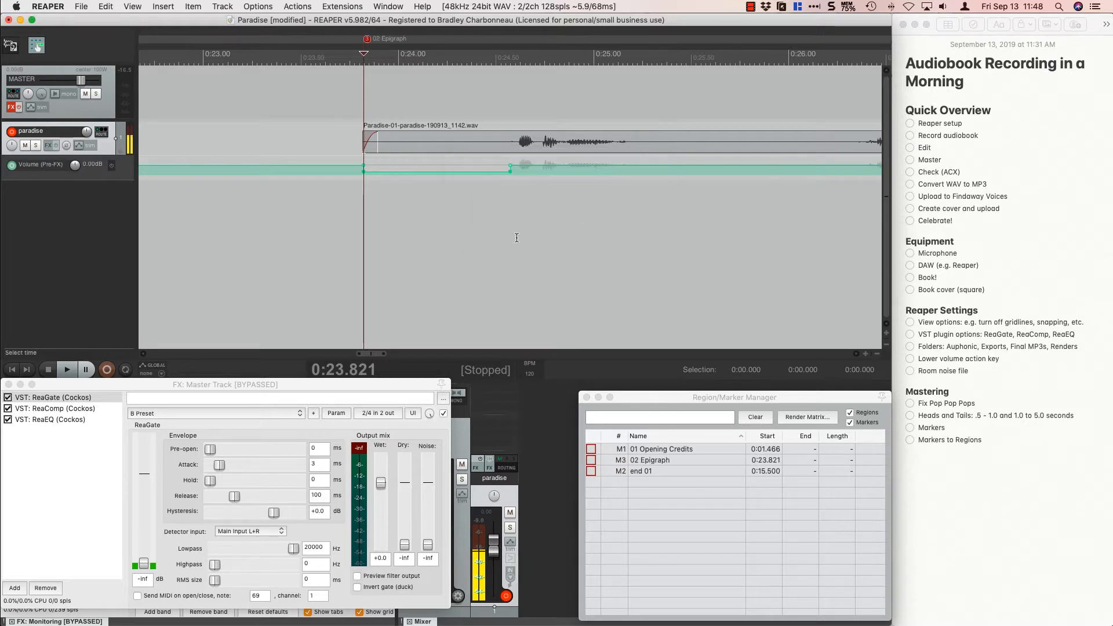
Play around the last words of the second clip and place the edit cursor where the speech ends, about 0:35.58.
{"action": "scroll", "coordinate": [516, 238], "scroll_direction": "down", "scroll_amount": 1}
{"action": "scroll", "coordinate": [517, 238], "scroll_direction": "down", "scroll_amount": 6}
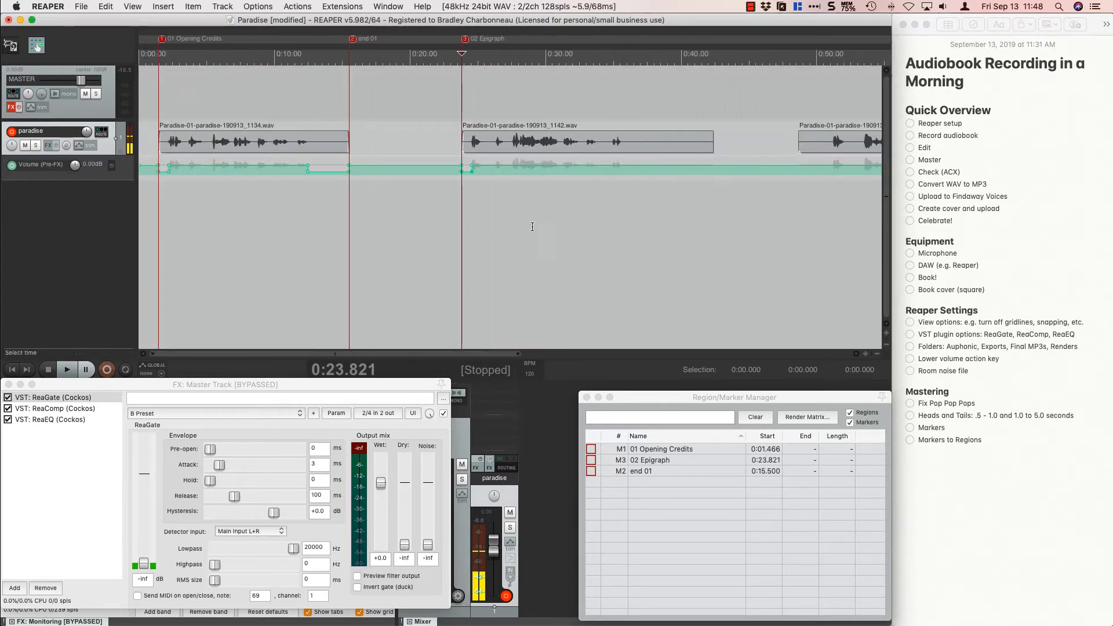
{"action": "left_click", "coordinate": [624, 113]}
{"action": "scroll", "coordinate": [623, 113], "scroll_direction": "up", "scroll_amount": 5}
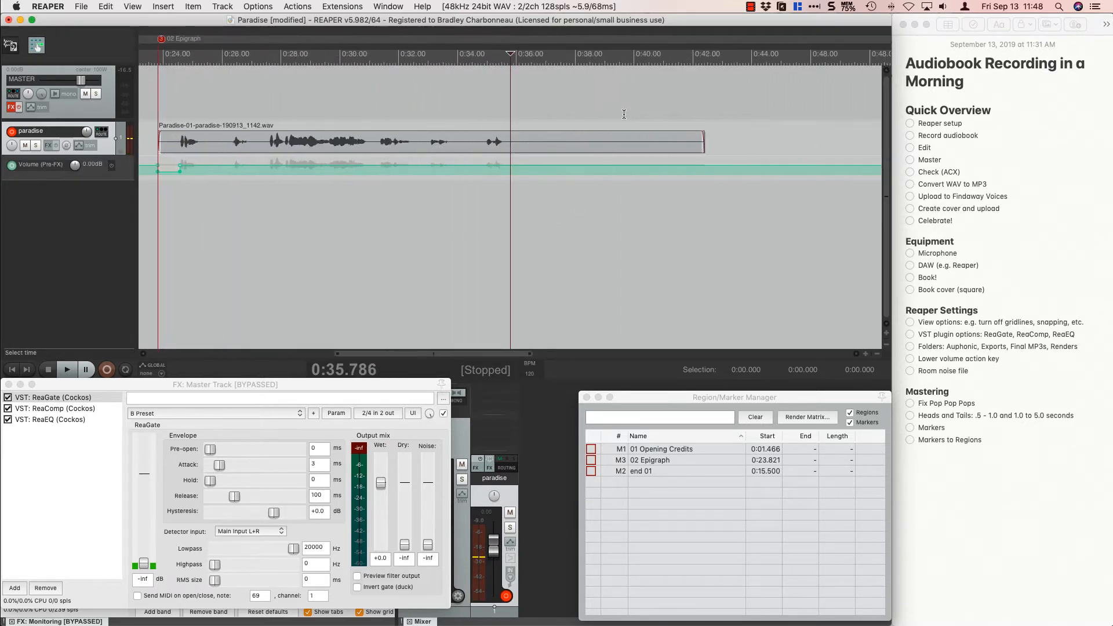
{"action": "left_click", "coordinate": [483, 107]}
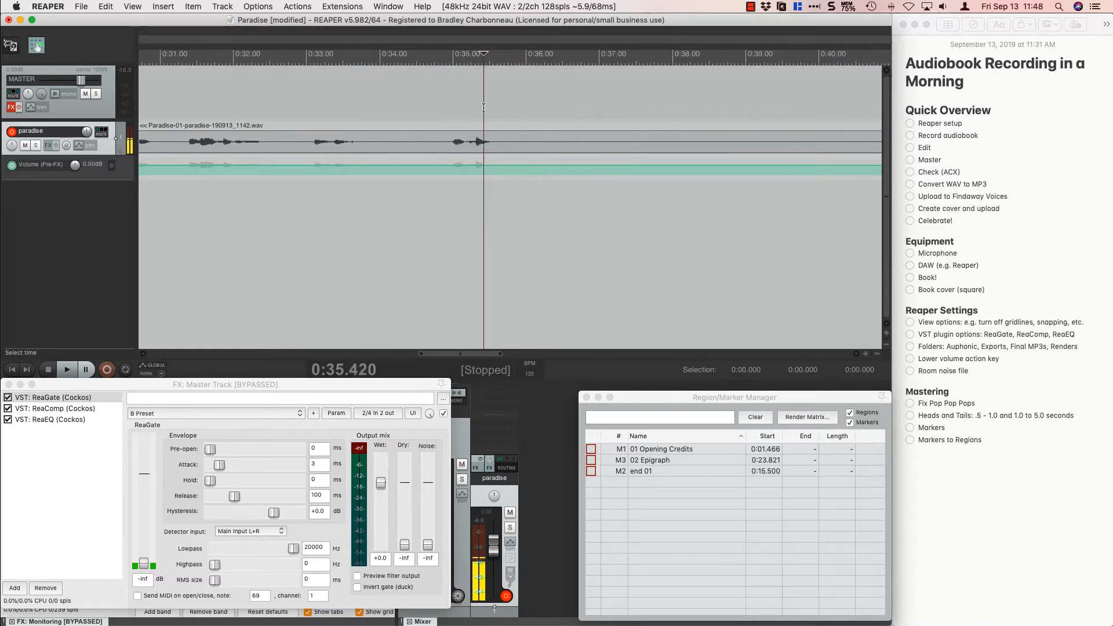
{"action": "key", "text": "space"}
{"action": "key", "text": "space"}
{"action": "left_click", "coordinate": [471, 112]}
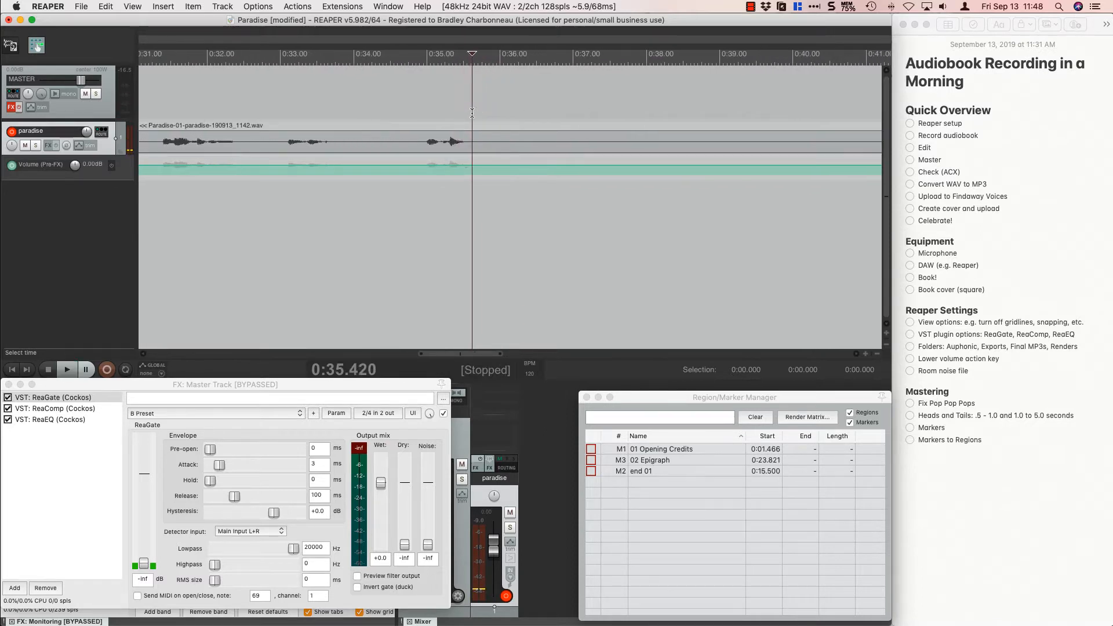
{"action": "left_click", "coordinate": [470, 114]}
Mark the silent tail from about 0:35.57 to 0:38.61 and trim the second clip's end to that selection.
{"action": "scroll", "coordinate": [469, 113], "scroll_direction": "down", "scroll_amount": 2}
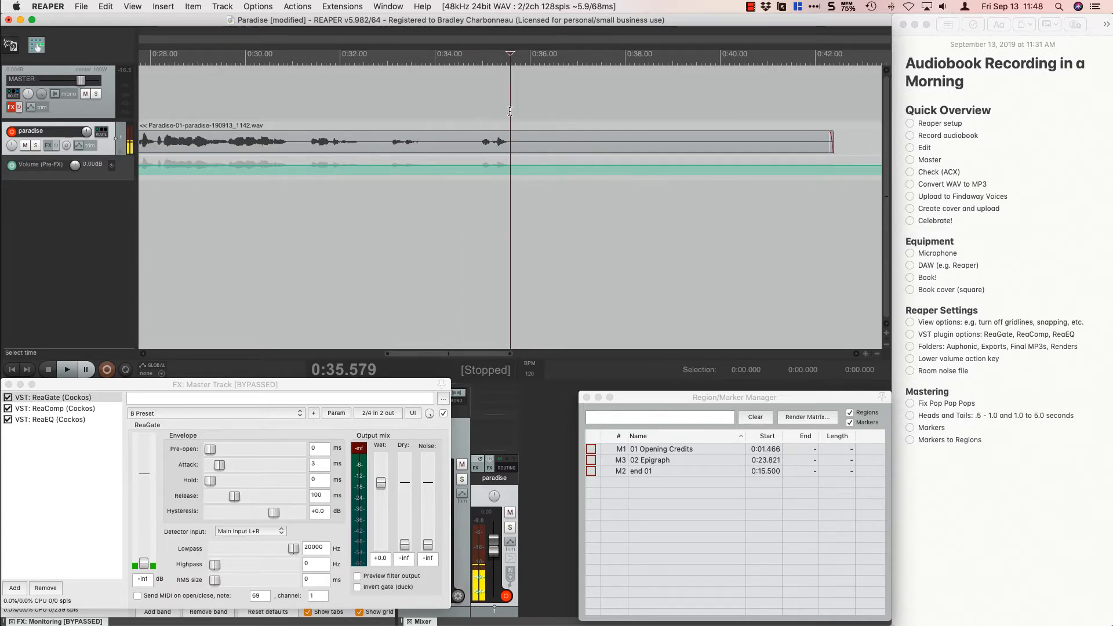
{"action": "left_click_drag", "start_coordinate": [510, 111], "coordinate": [654, 100]}
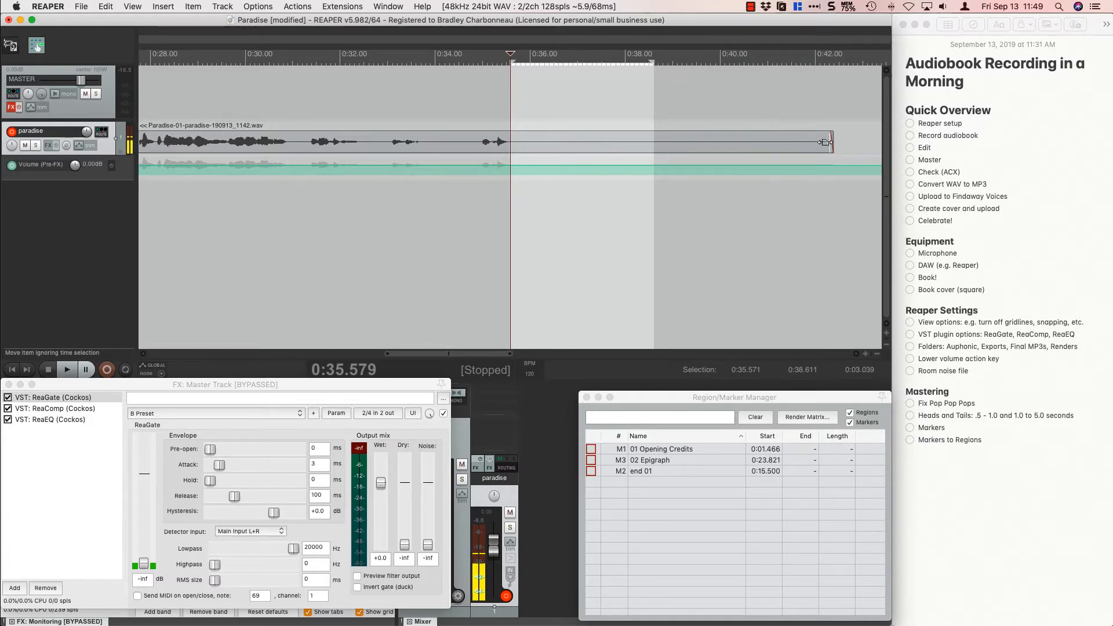
{"action": "left_click_drag", "start_coordinate": [825, 142], "coordinate": [651, 119]}
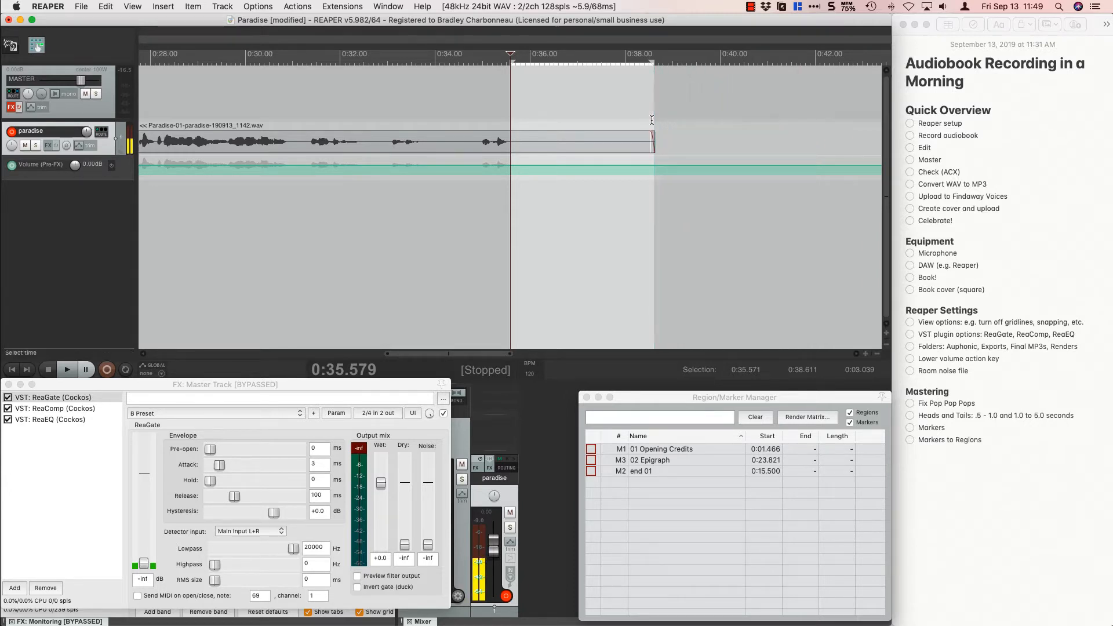
Lower the paradise track's pre-FX volume envelope to -12 dB within the selected tail of the second clip.
{"action": "key", "text": "Down"}
{"action": "key", "text": "Down"}
{"action": "key", "text": "Down"}
{"action": "key", "text": "Down"}
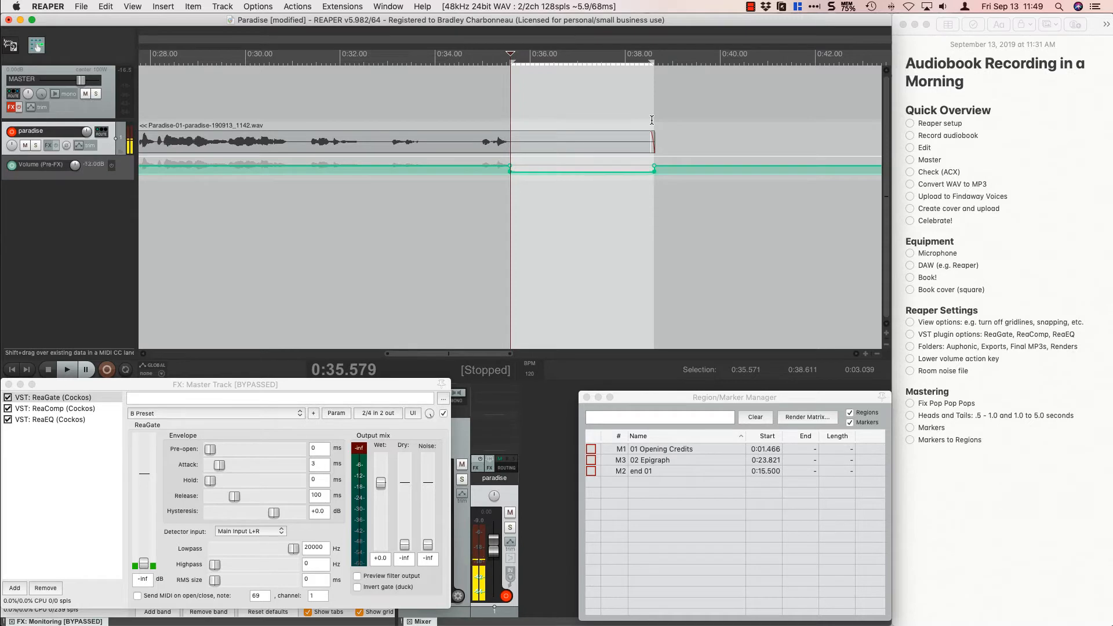
Clear the time selection and add a marker named "end of 02" at the second clip's end, at 0:38.623.
{"action": "left_click", "coordinate": [668, 109]}
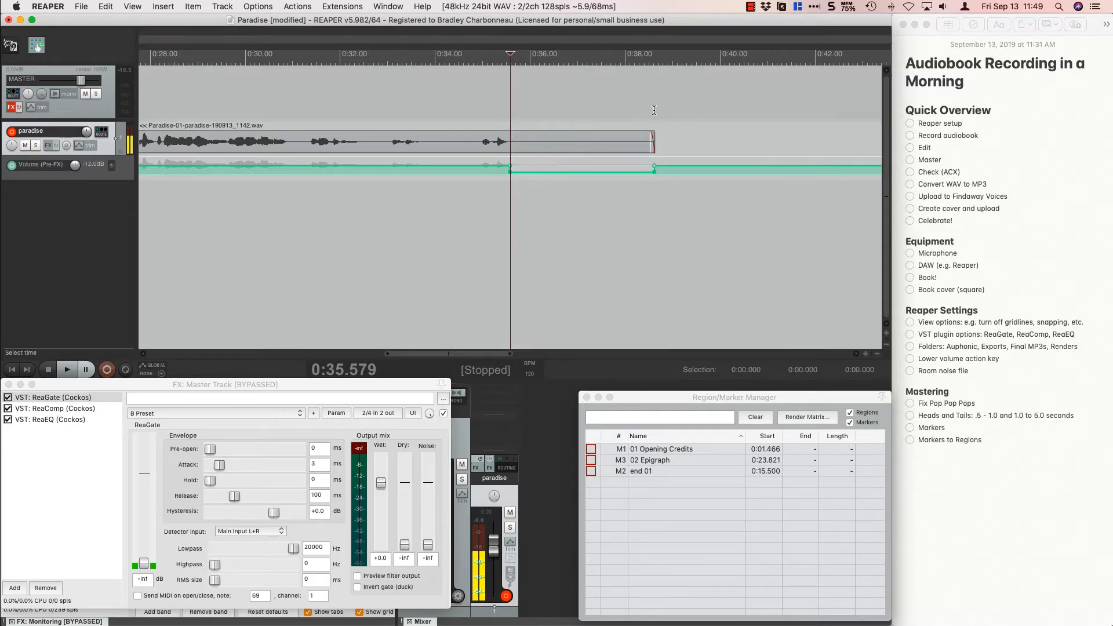
{"action": "left_click", "coordinate": [654, 109]}
{"action": "key", "text": "shift+m"}
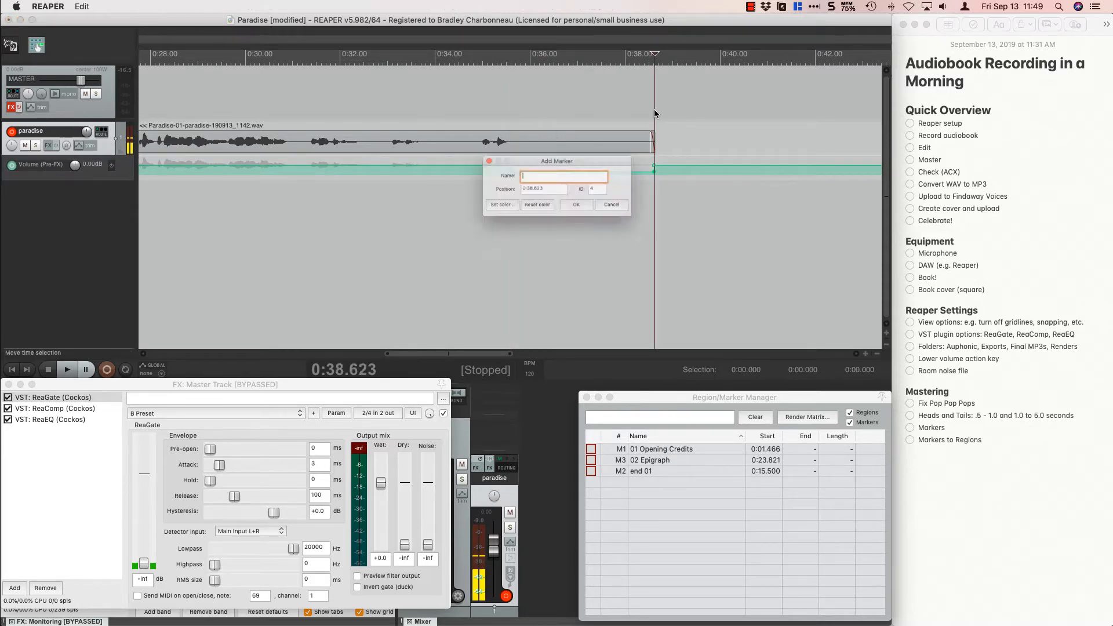
{"action": "type", "text": "end of 02"}
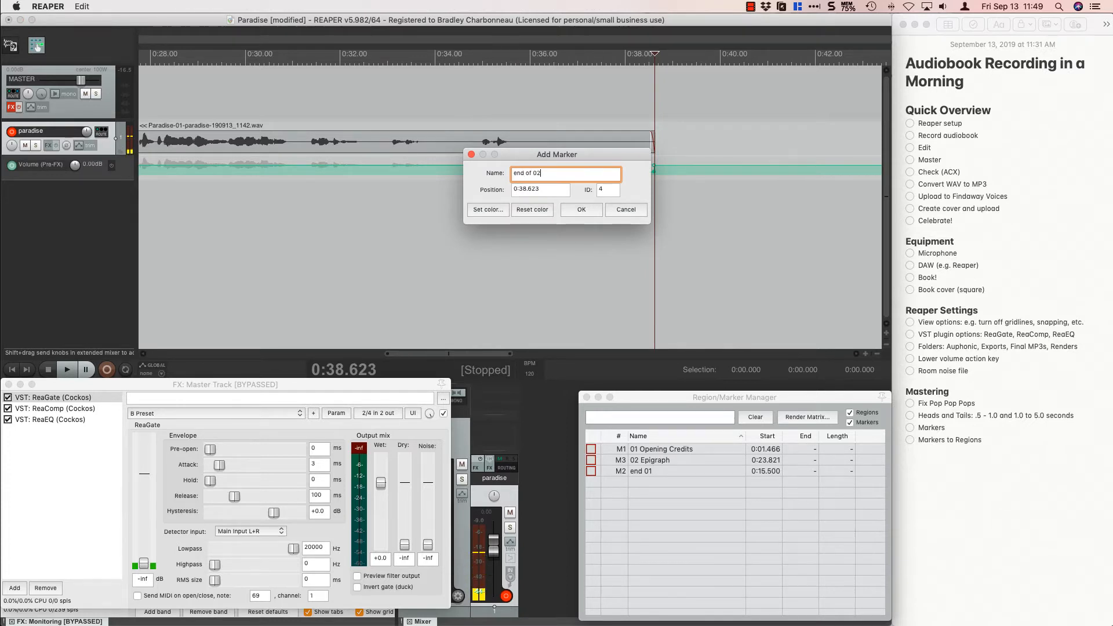
{"action": "key", "text": "Return"}
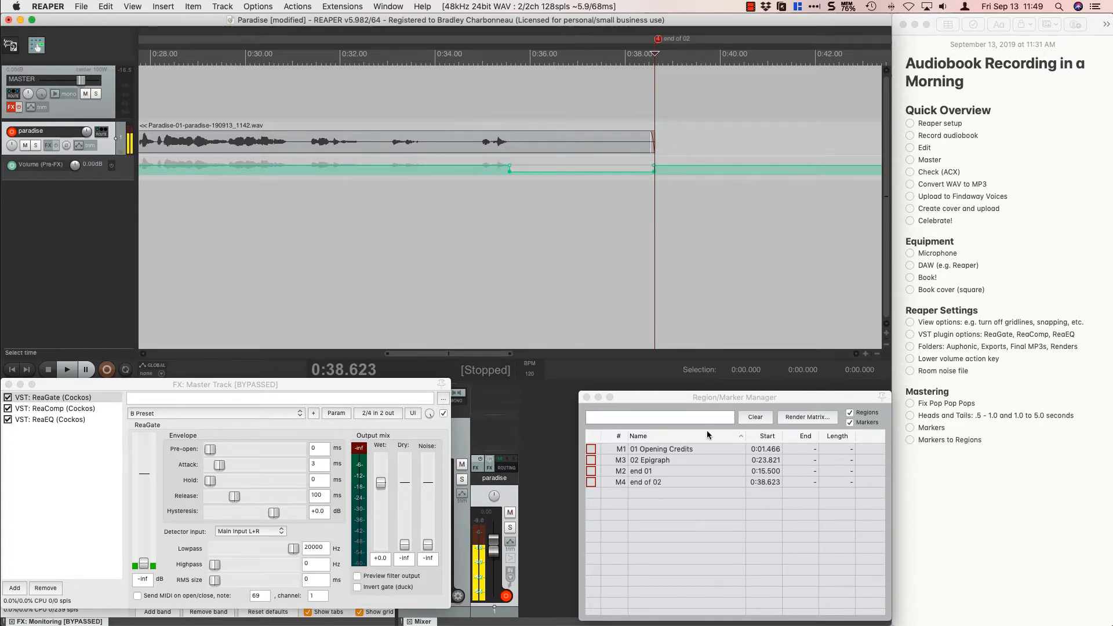
Toggle the marker list's name sorting back to ascending and jump to the "01 Opening Credits" and "02 Epigraph" markers.
{"action": "left_click", "coordinate": [689, 430]}
{"action": "left_click", "coordinate": [675, 433]}
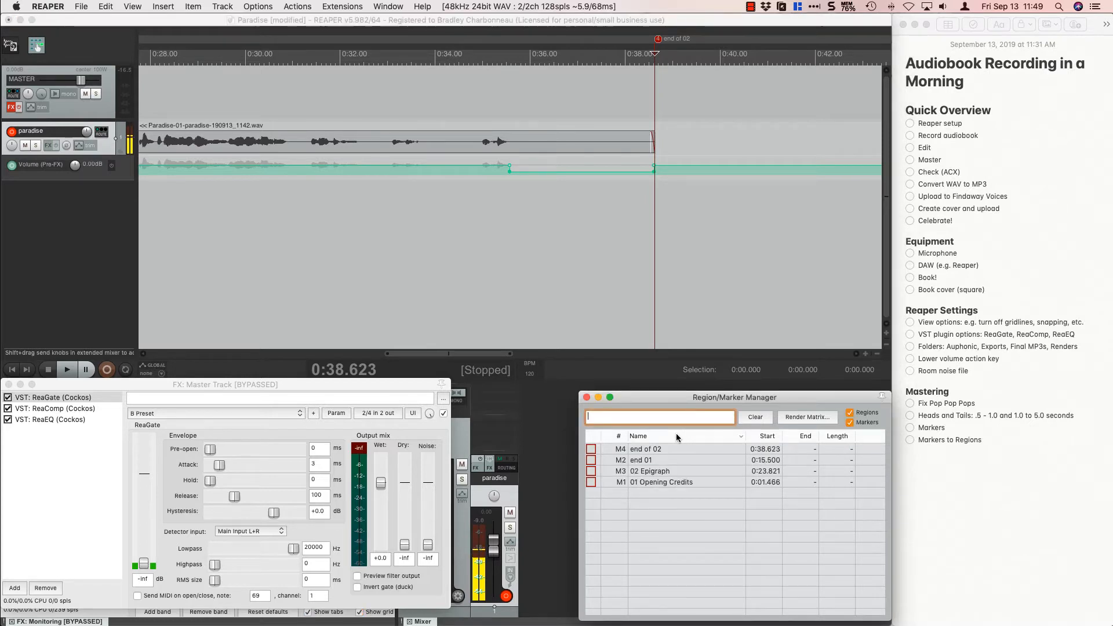
{"action": "left_click", "coordinate": [676, 433]}
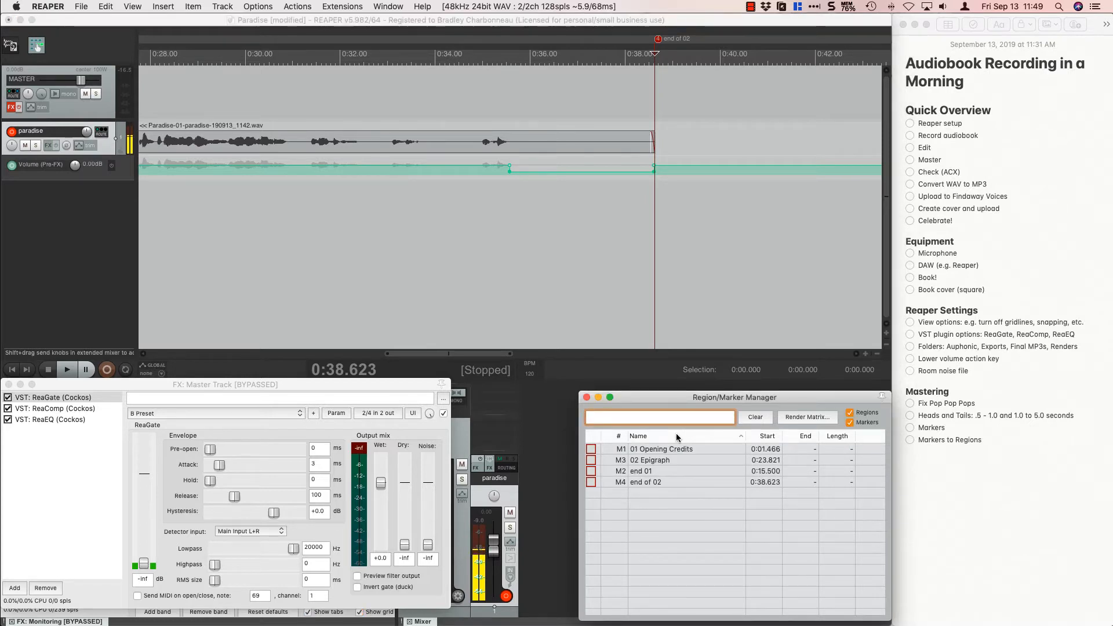
{"action": "left_click", "coordinate": [648, 450]}
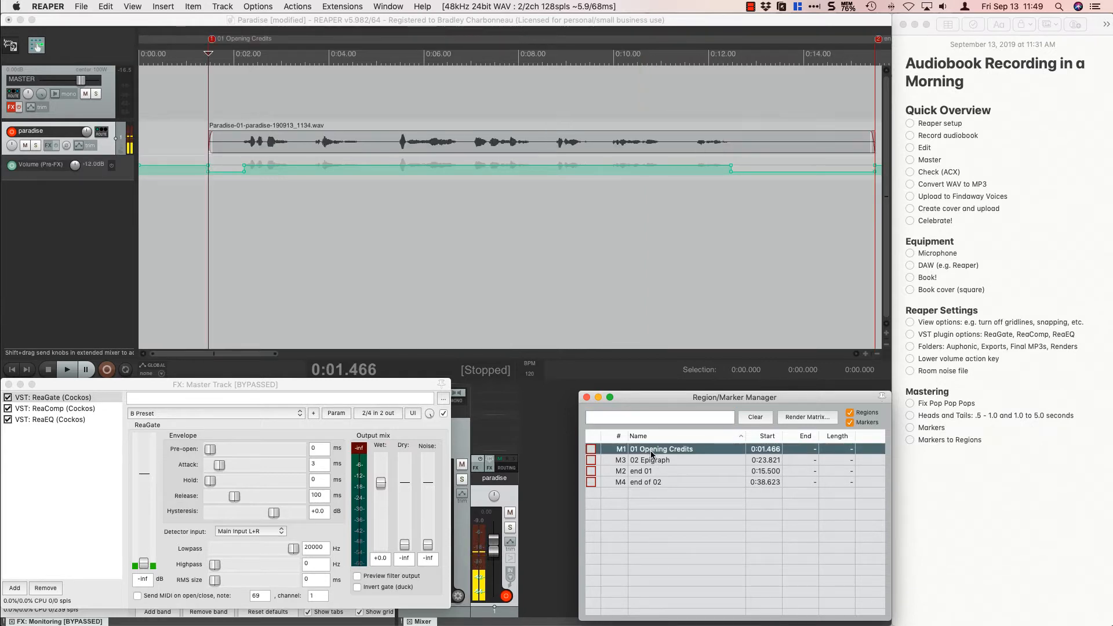
{"action": "left_click", "coordinate": [651, 461]}
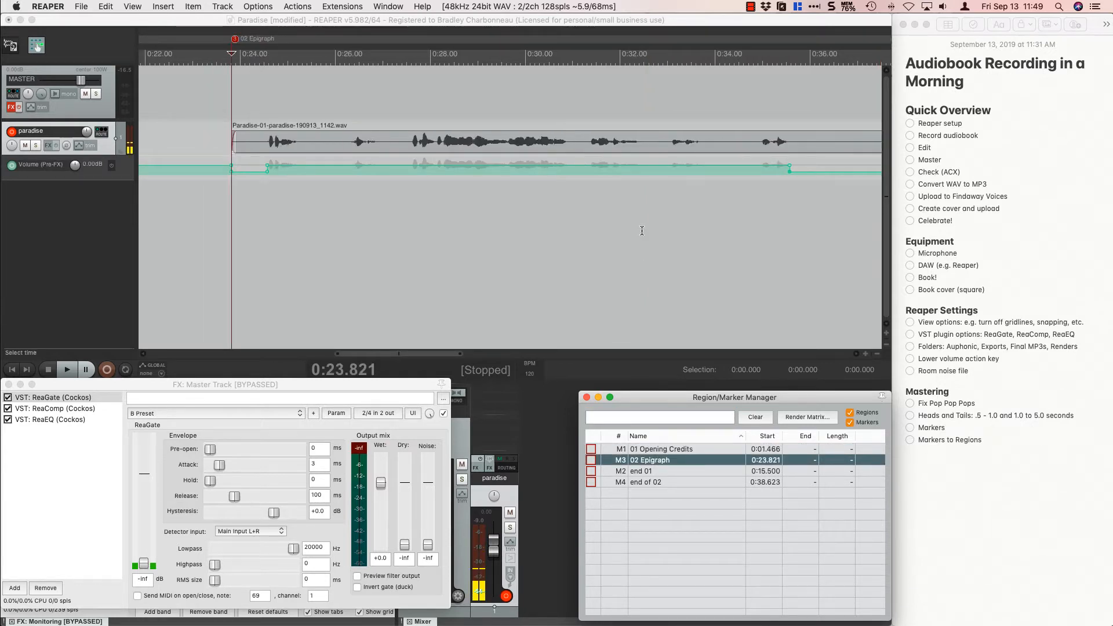
Locate the third clip and place the edit cursor just before its first spoken word, at about 0:51.20.
{"action": "scroll", "coordinate": [642, 230], "scroll_direction": "down", "scroll_amount": 8}
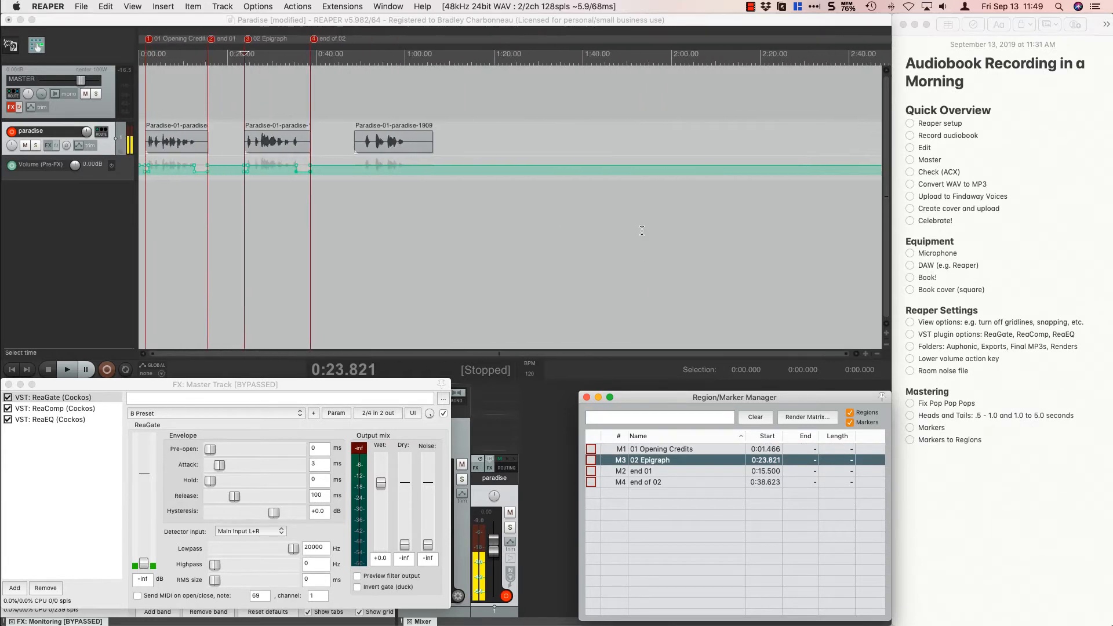
{"action": "left_click", "coordinate": [267, 114]}
{"action": "scroll", "coordinate": [267, 115], "scroll_direction": "up", "scroll_amount": 8}
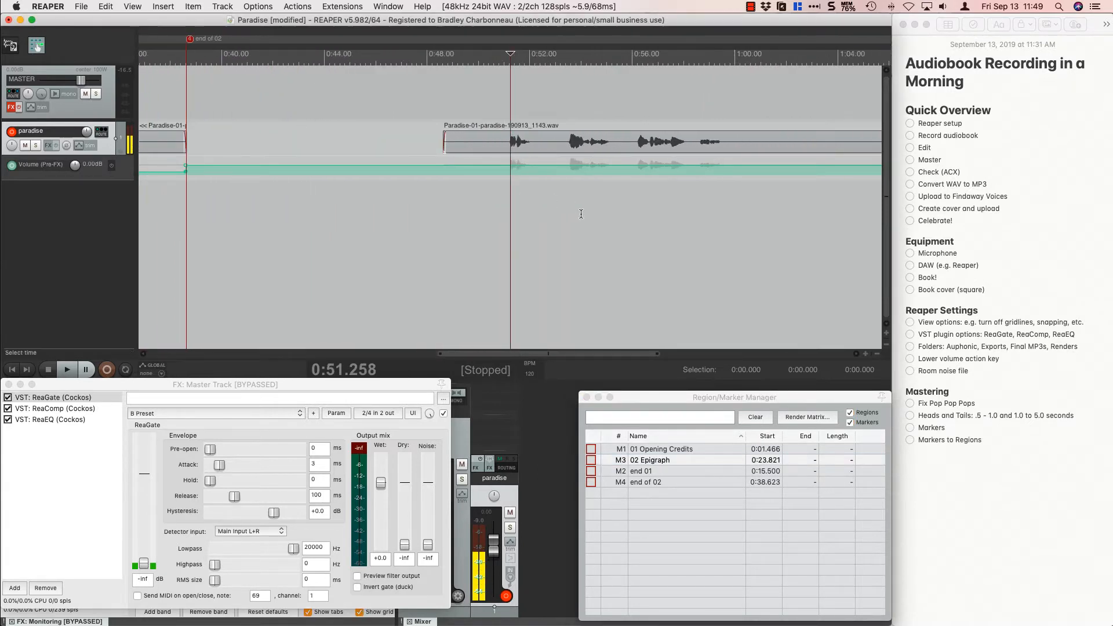
{"action": "scroll", "coordinate": [581, 214], "scroll_direction": "down", "scroll_amount": 4}
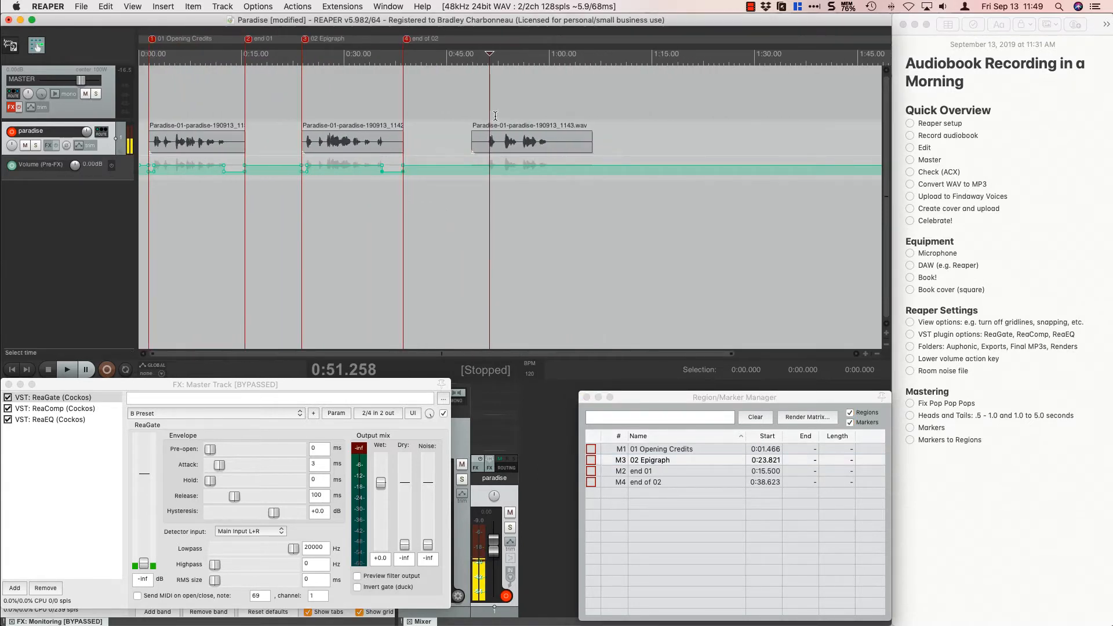
{"action": "left_click", "coordinate": [495, 115]}
{"action": "left_click", "coordinate": [487, 114]}
{"action": "scroll", "coordinate": [487, 114], "scroll_direction": "up", "scroll_amount": 10}
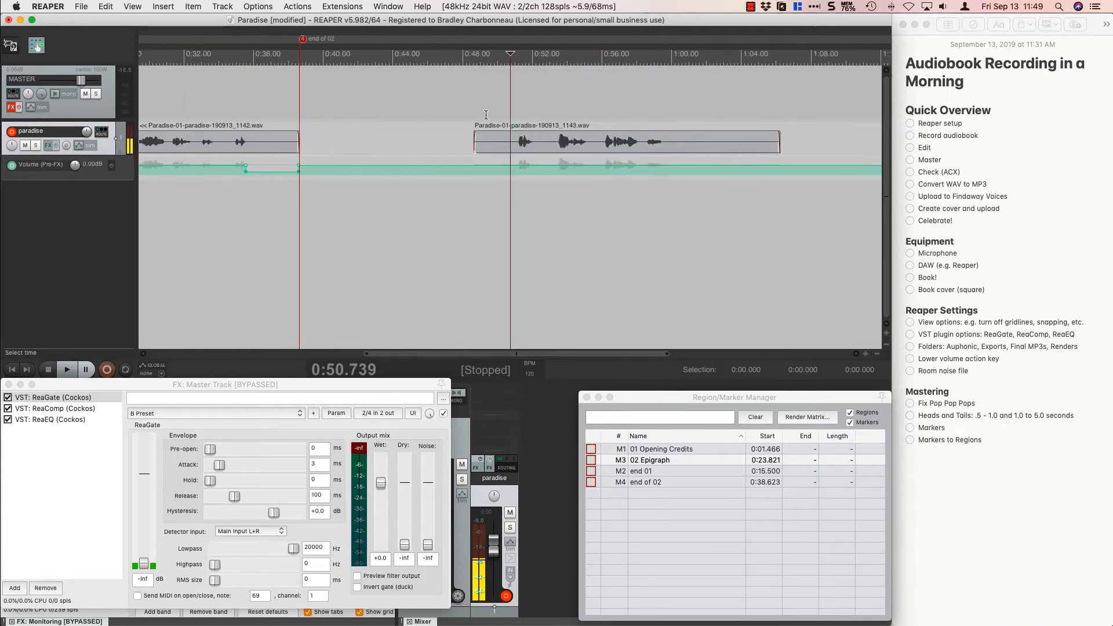
{"action": "left_click", "coordinate": [531, 116]}
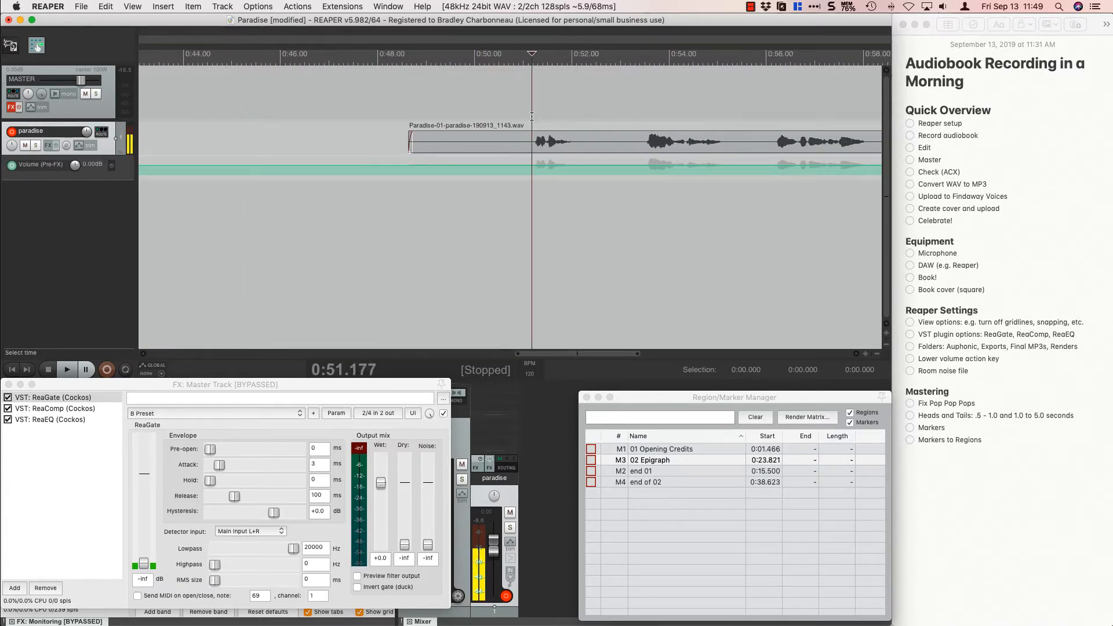
{"action": "left_click", "coordinate": [533, 117]}
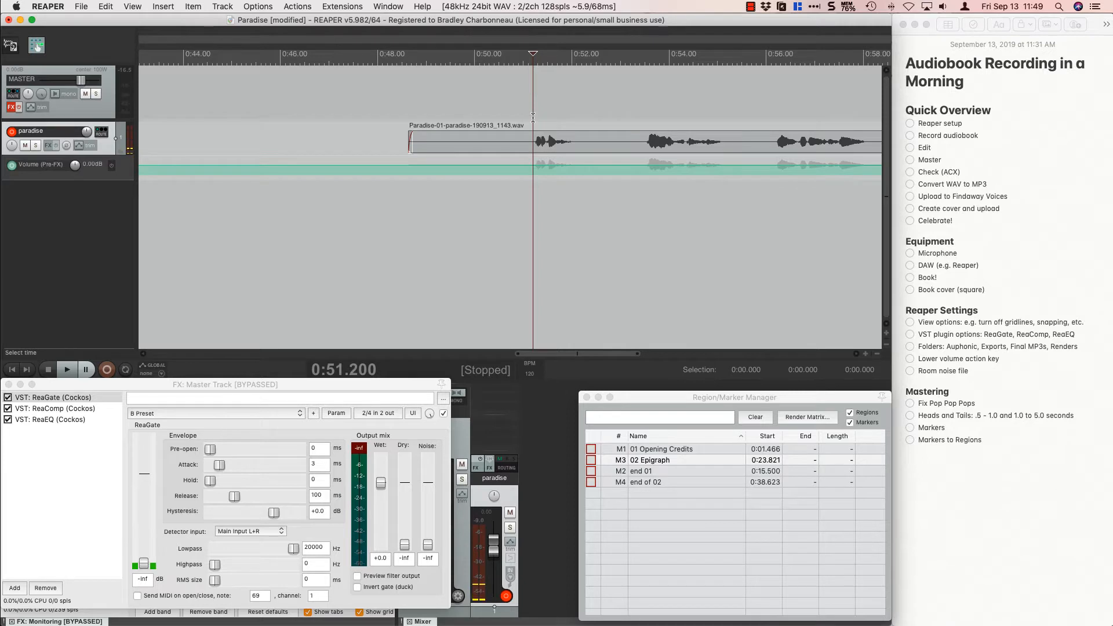
Mark the silent head from about 0:50.48 to 0:51.24 and trim the third clip's start to that selection.
{"action": "left_click_drag", "start_coordinate": [533, 117], "coordinate": [495, 112]}
{"action": "scroll", "coordinate": [495, 112], "scroll_direction": "up", "scroll_amount": 5}
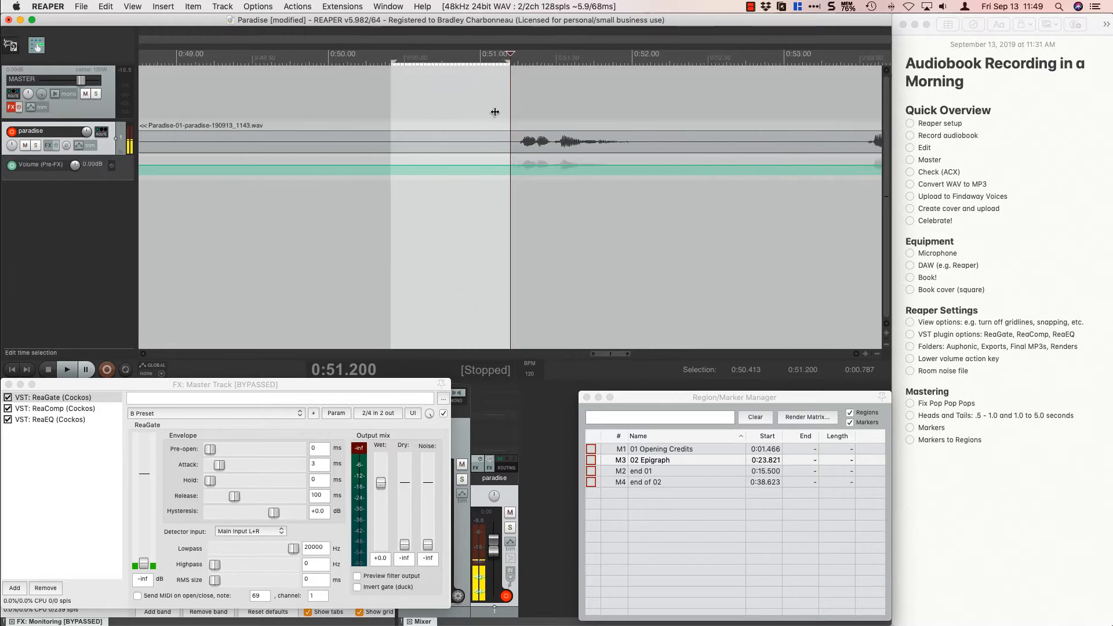
{"action": "scroll", "coordinate": [495, 112], "scroll_direction": "down", "scroll_amount": 1}
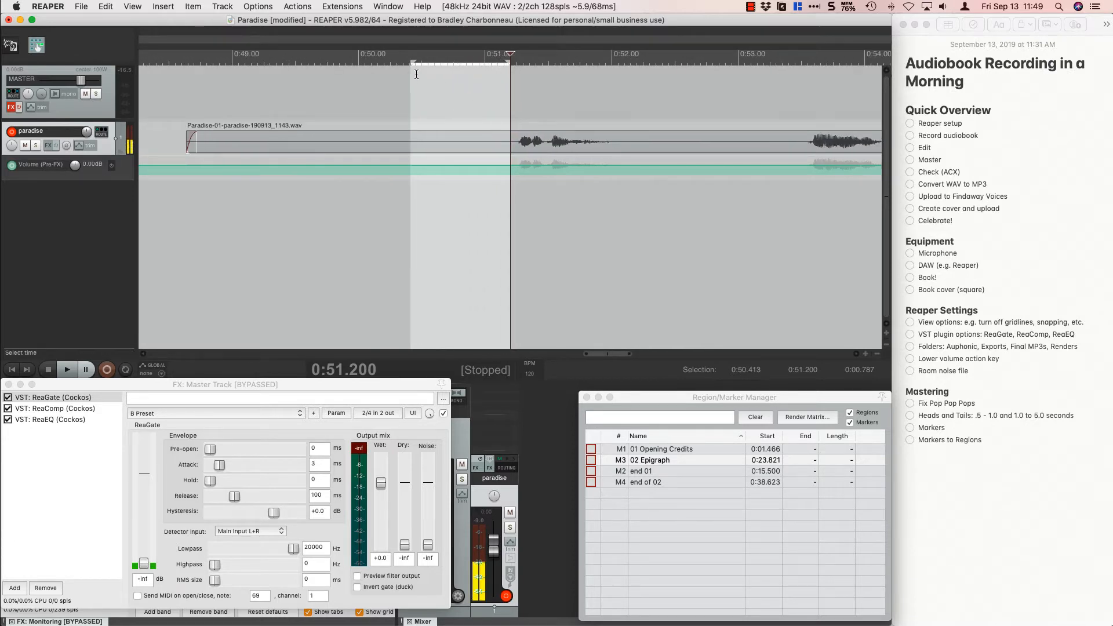
{"action": "left_click_drag", "start_coordinate": [412, 64], "coordinate": [387, 65]}
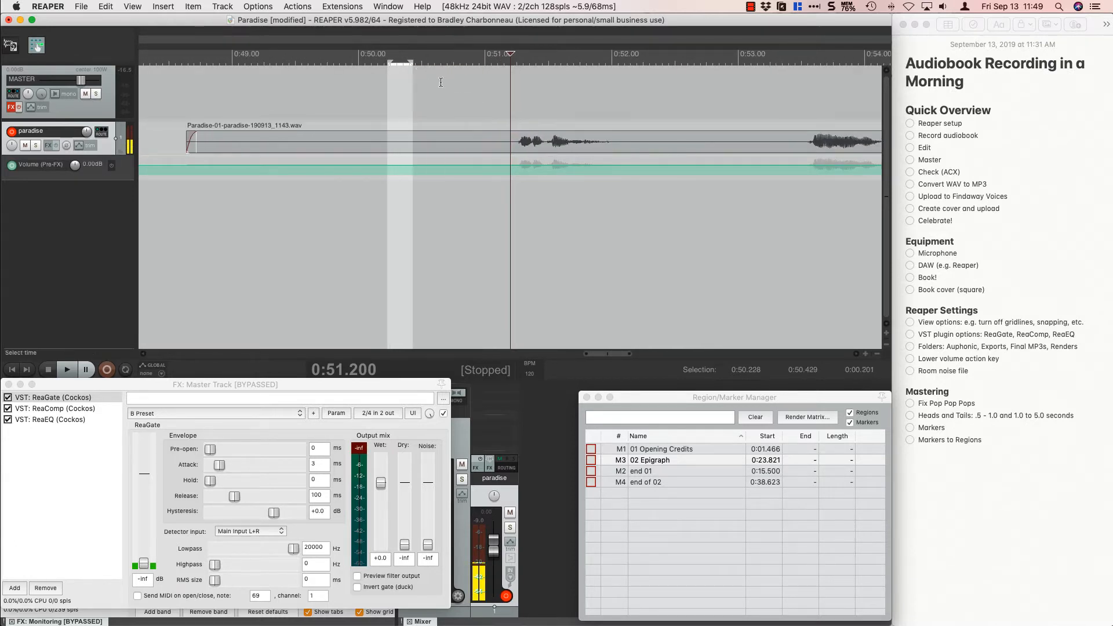
{"action": "left_click_drag", "start_coordinate": [515, 112], "coordinate": [418, 104]}
{"action": "left_click_drag", "start_coordinate": [190, 139], "coordinate": [423, 145]}
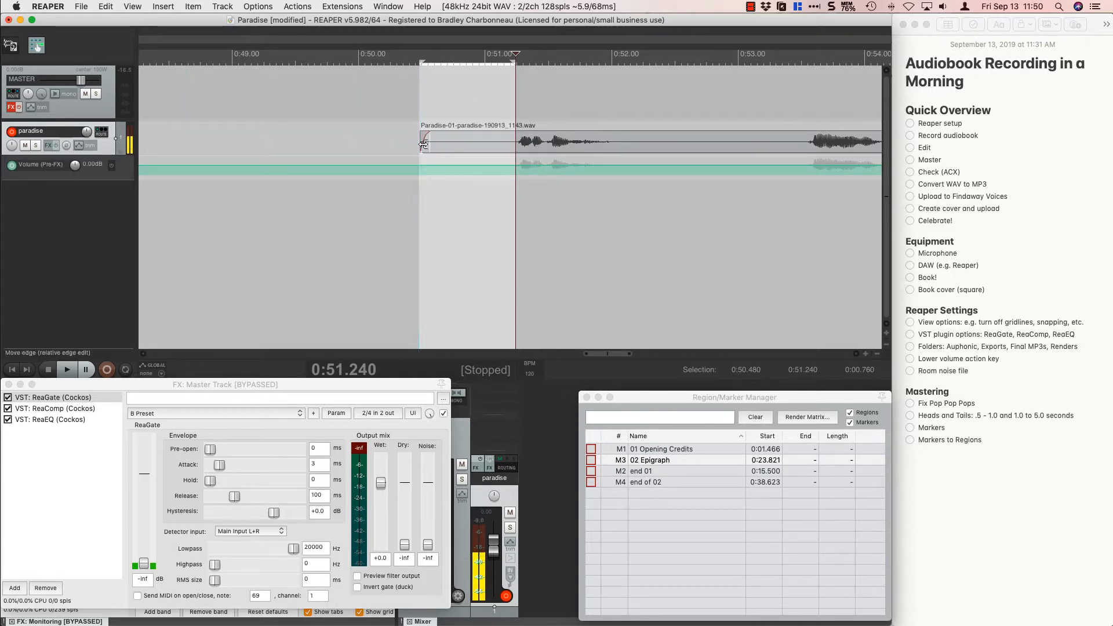
Lower the paradise track's pre-FX volume envelope to -12 dB within the selected head of the third clip.
{"action": "key", "text": "d"}
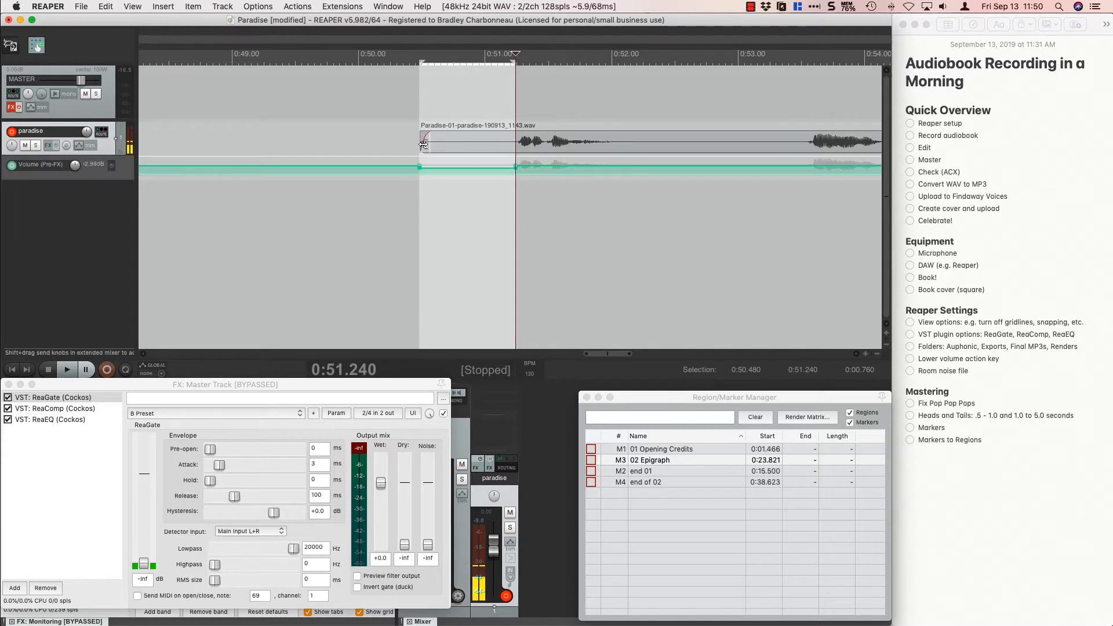
{"action": "key", "text": "d"}
{"action": "key", "text": "d"}
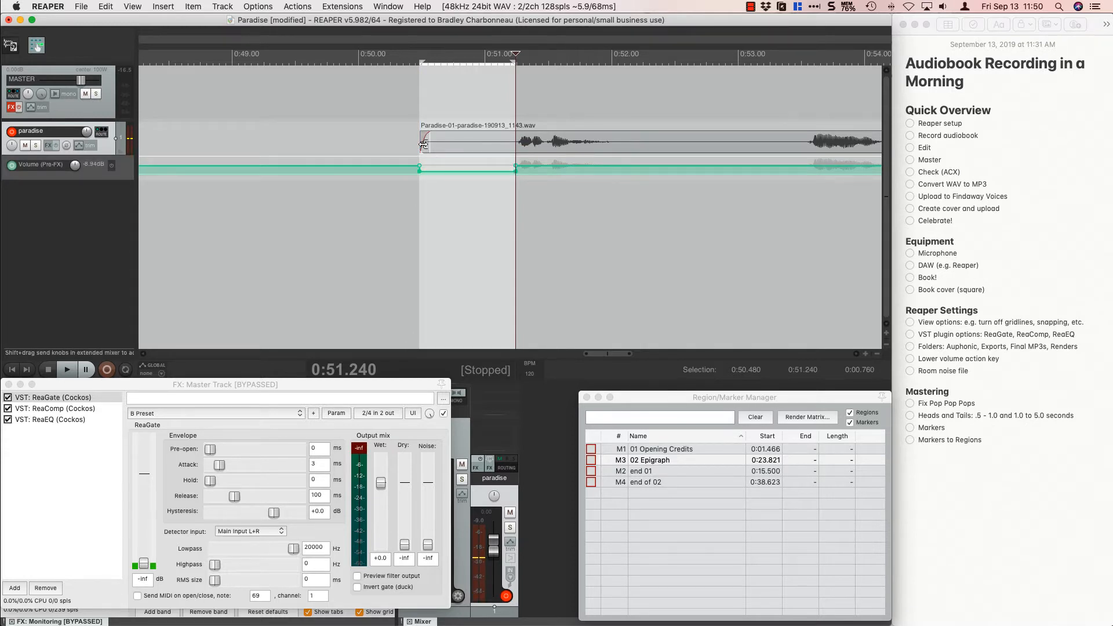
{"action": "key", "text": "d"}
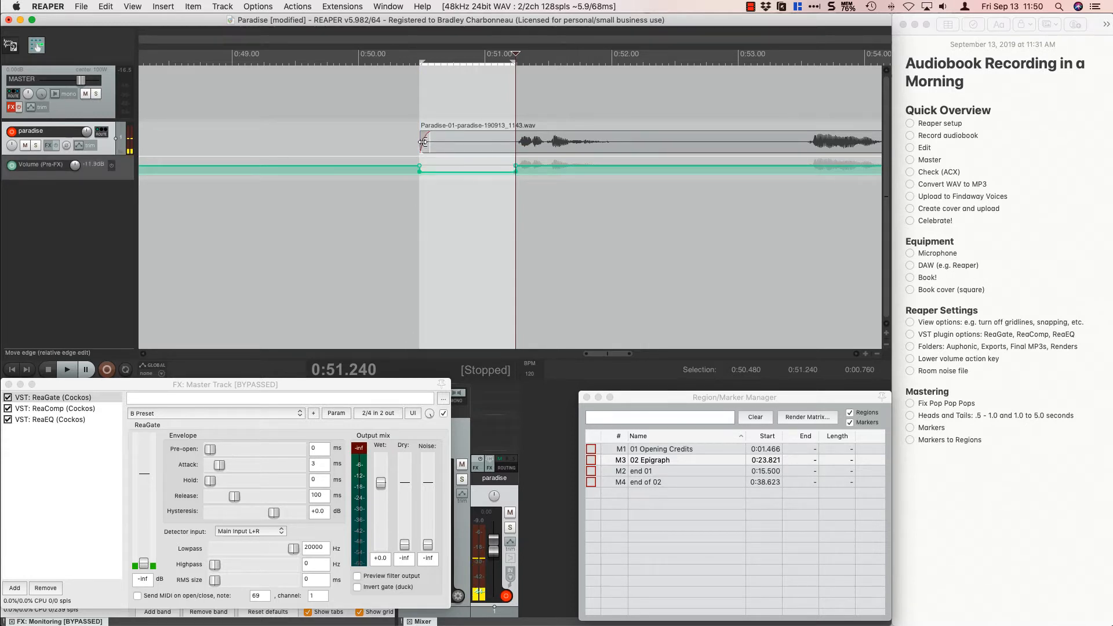
Clear the time selection and add a marker named "03 Dedication" at the third clip's start, at 0:50.498.
{"action": "left_click", "coordinate": [424, 119]}
{"action": "left_click", "coordinate": [422, 117]}
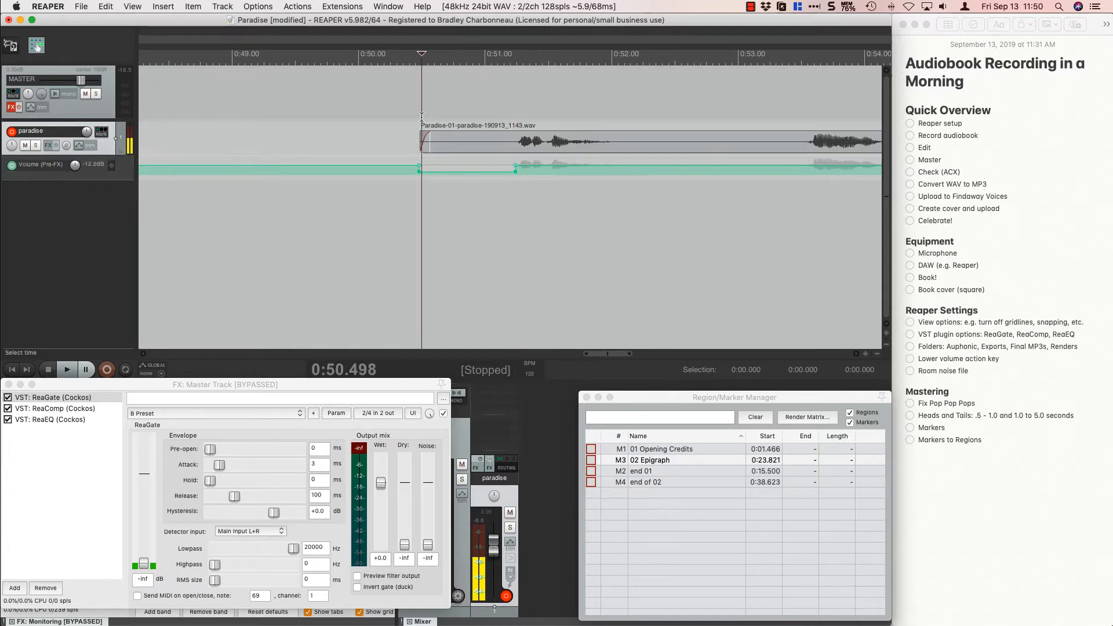
{"action": "key", "text": "shift+m"}
{"action": "type", "text": "03 "}
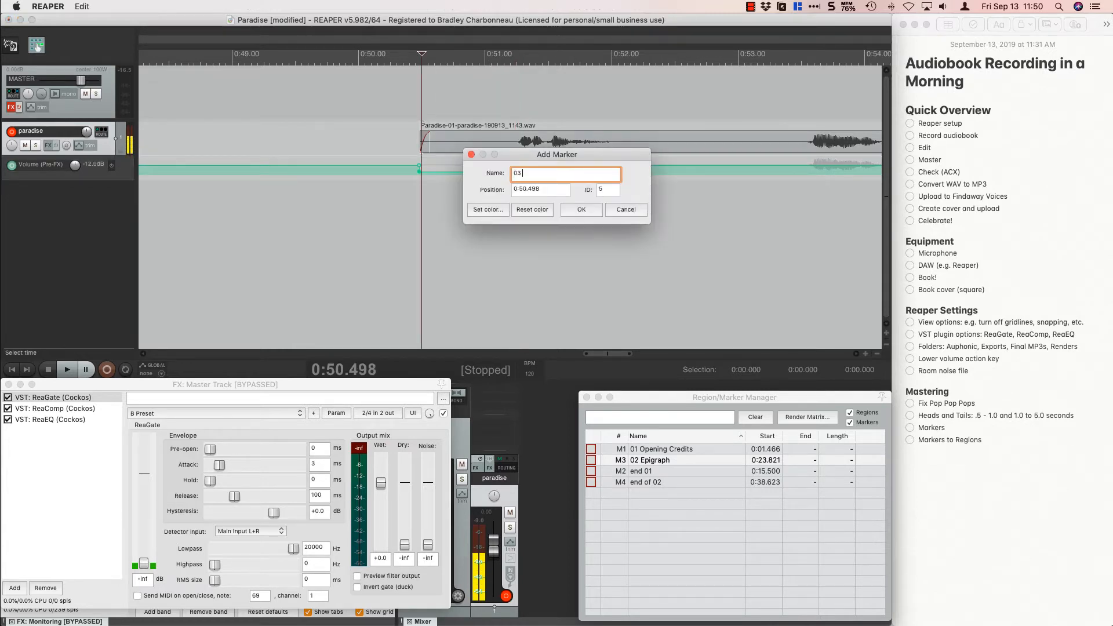
{"action": "type", "text": "Dedication"}
{"action": "key", "text": "Return"}
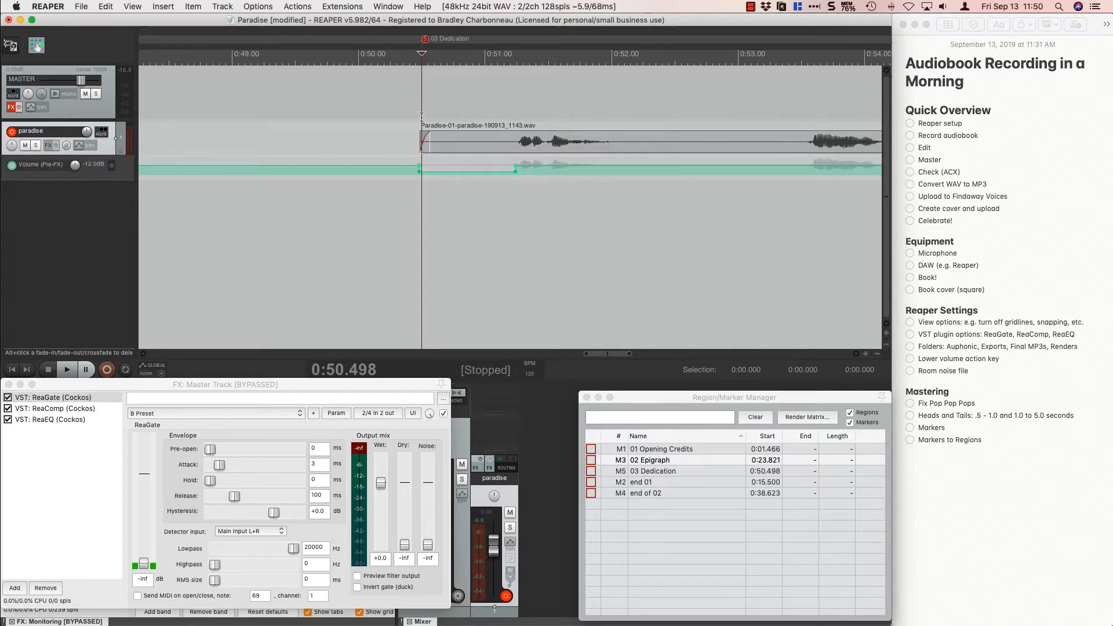
Mark the silent tail from about 0:59.46 to 1:02.57 and trim the third clip's end to that selection.
{"action": "scroll", "coordinate": [465, 134], "scroll_direction": "down", "scroll_amount": 8}
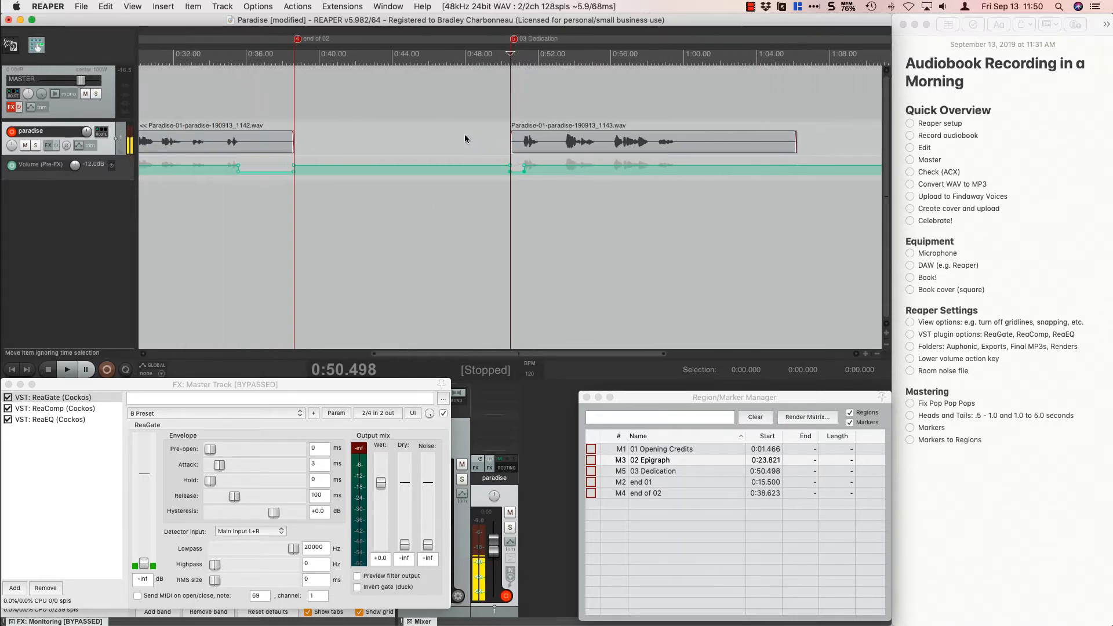
{"action": "left_click", "coordinate": [655, 122]}
{"action": "scroll", "coordinate": [655, 121], "scroll_direction": "up", "scroll_amount": 4}
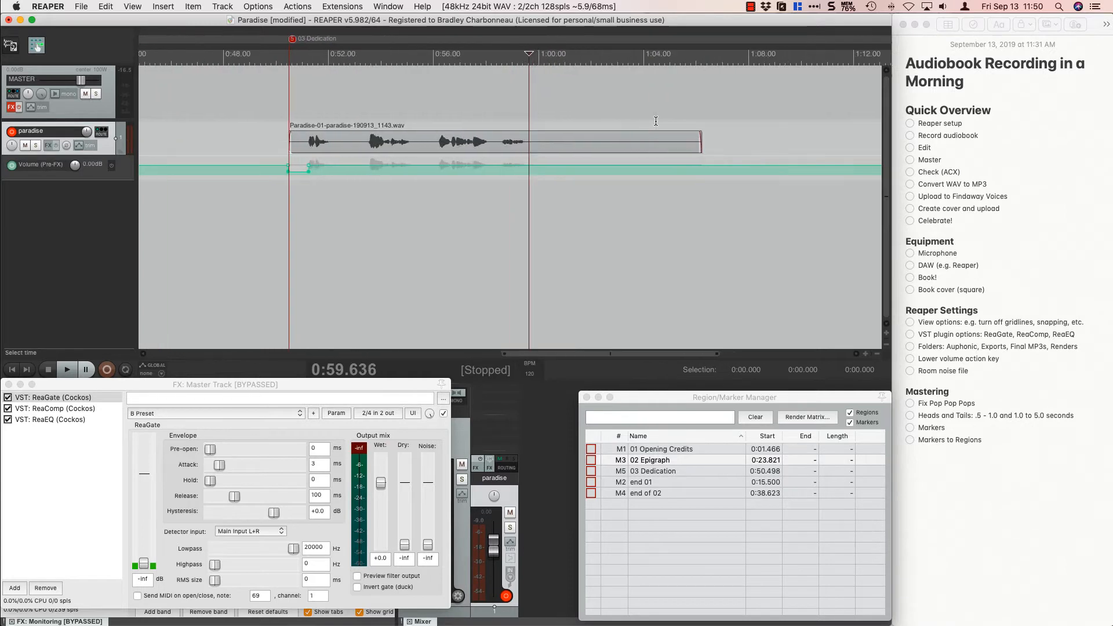
{"action": "left_click", "coordinate": [525, 110]}
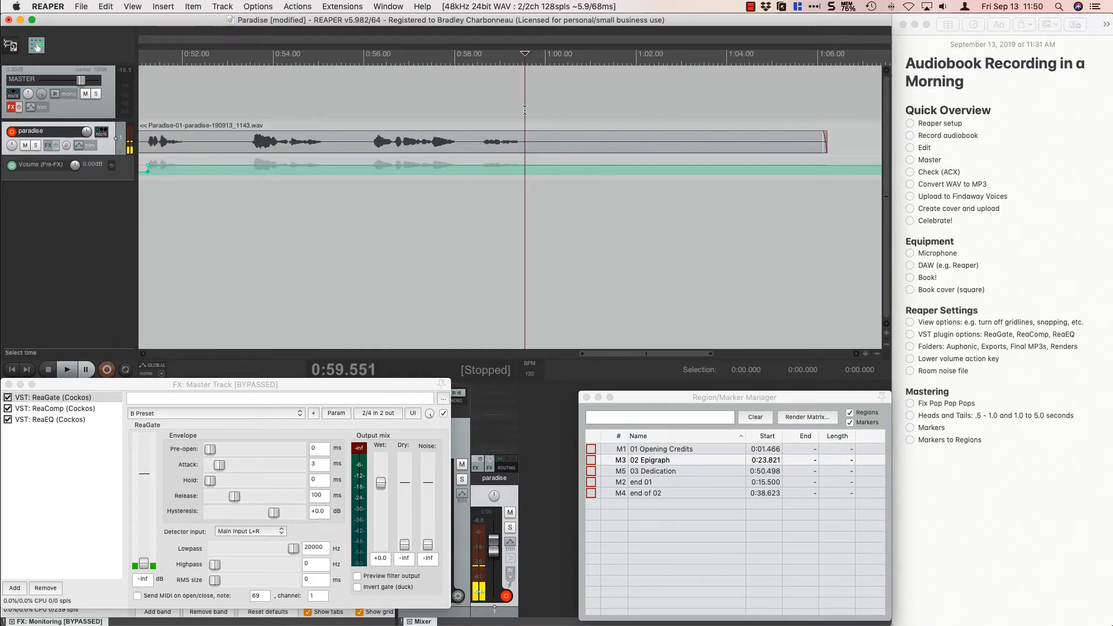
{"action": "left_click", "coordinate": [520, 110]}
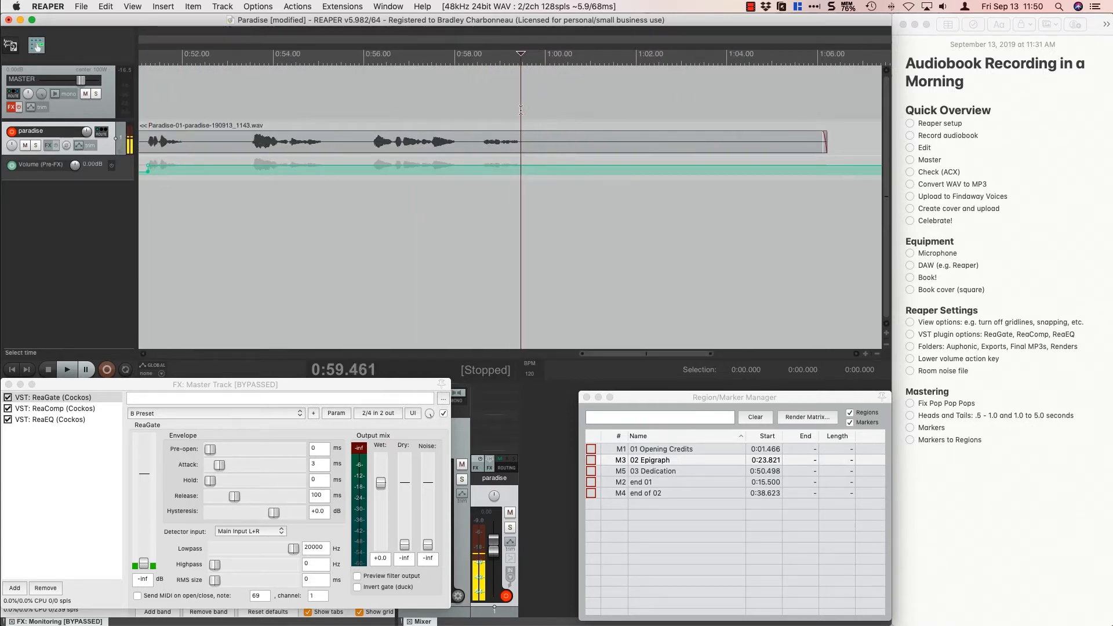
{"action": "left_click_drag", "start_coordinate": [521, 110], "coordinate": [661, 107]}
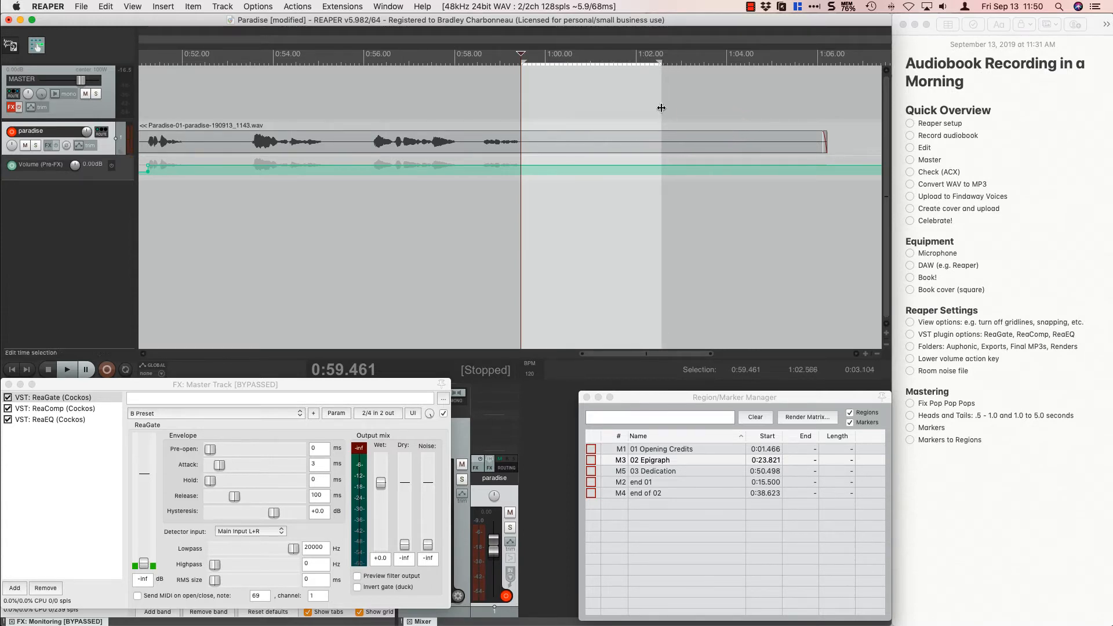
{"action": "left_click_drag", "start_coordinate": [824, 138], "coordinate": [661, 134]}
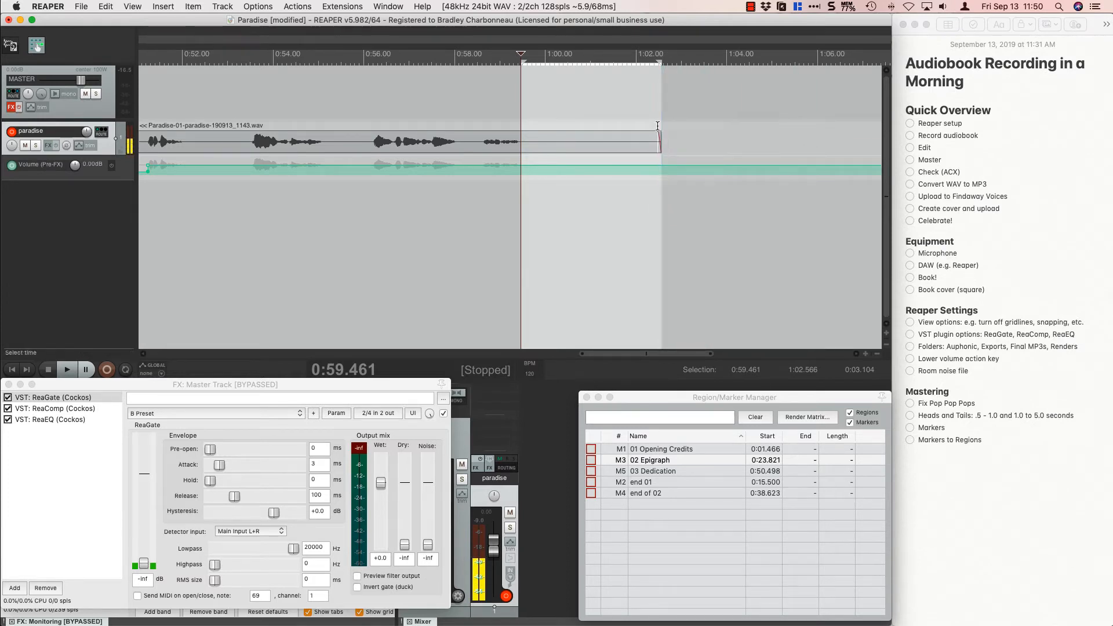
Lower the paradise track's pre-FX volume envelope to -12 dB within the selected tail of the third clip.
{"action": "key", "text": "Down"}
{"action": "key", "text": "Down"}
{"action": "key", "text": "Down"}
{"action": "key", "text": "Down"}
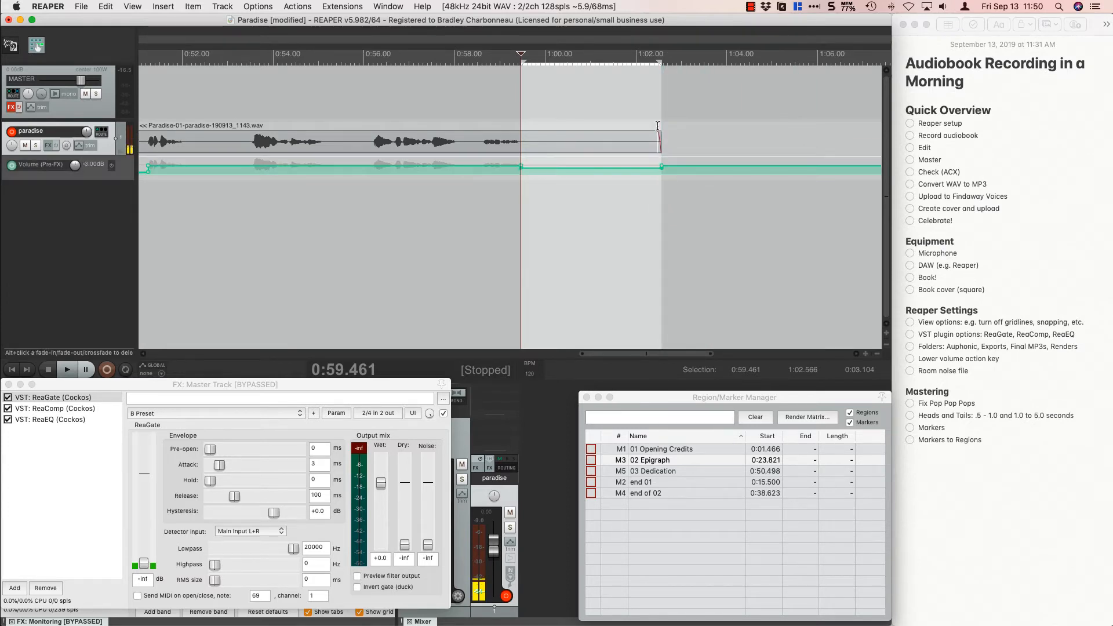
Add a marker named "end of 03" at the third clip's end, at 1:02.541, and clear the time selection.
{"action": "left_click", "coordinate": [659, 124]}
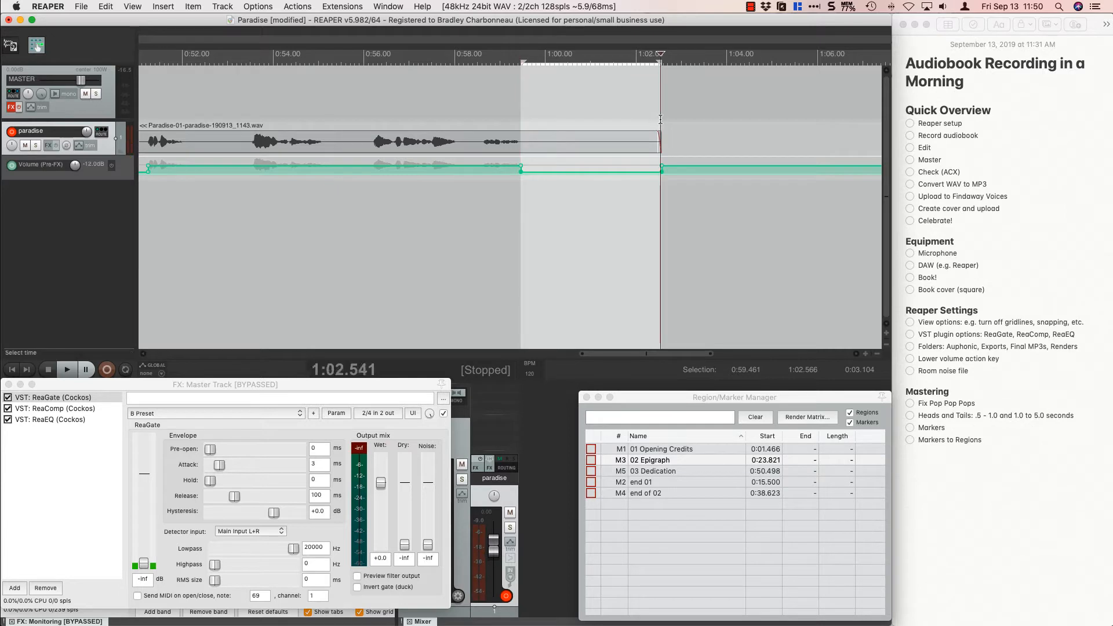
{"action": "key", "text": "shift+m"}
{"action": "type", "text": "end of 03"}
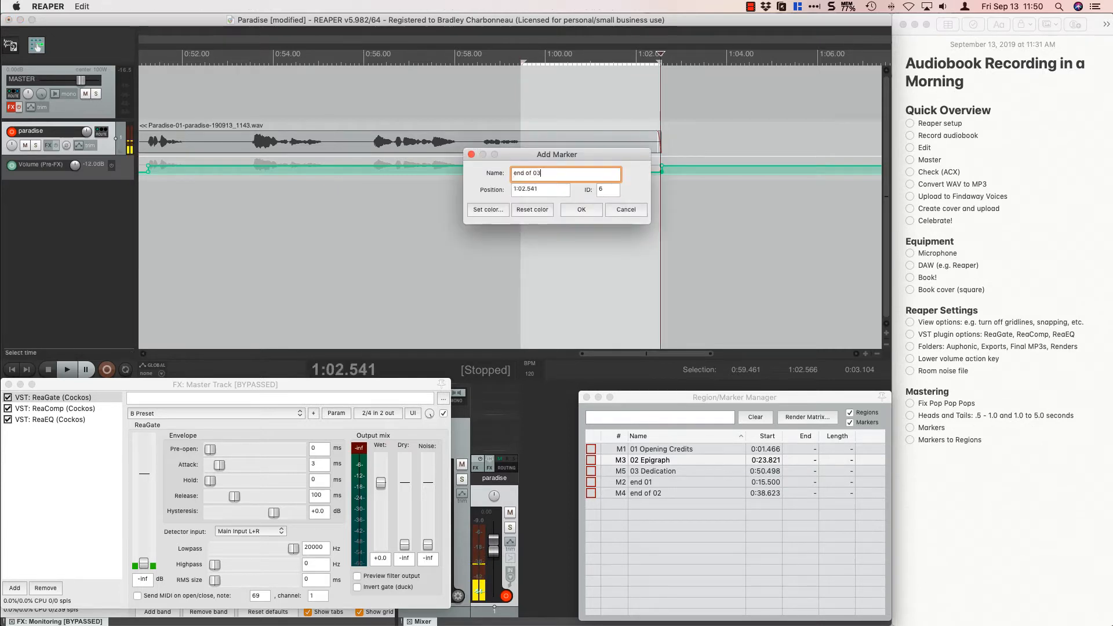
{"action": "key", "text": "Return"}
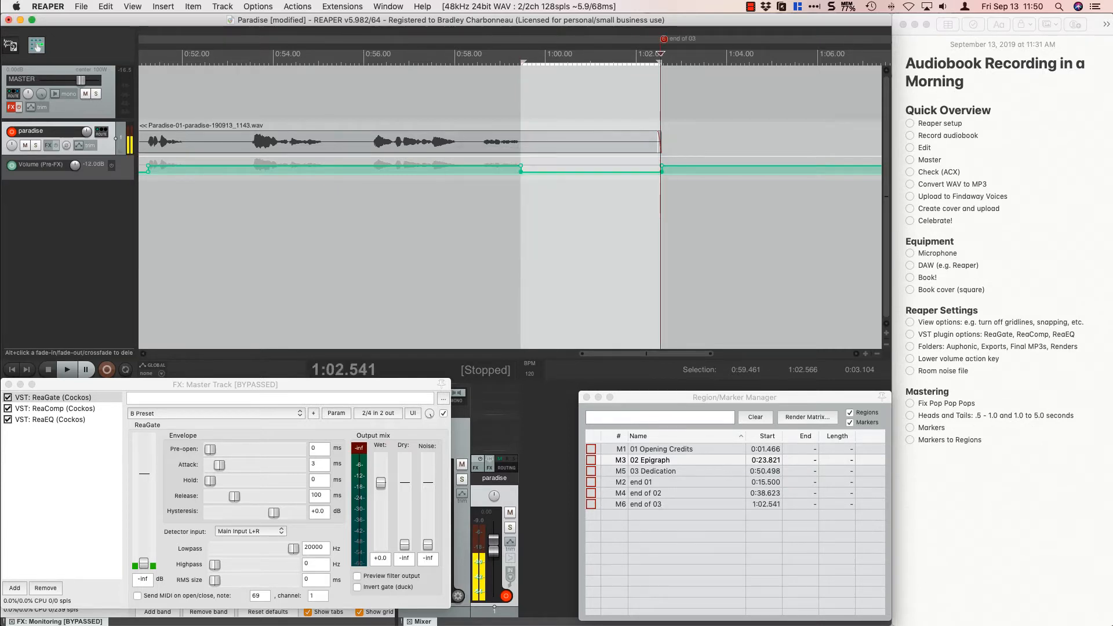
{"action": "key", "text": "Escape"}
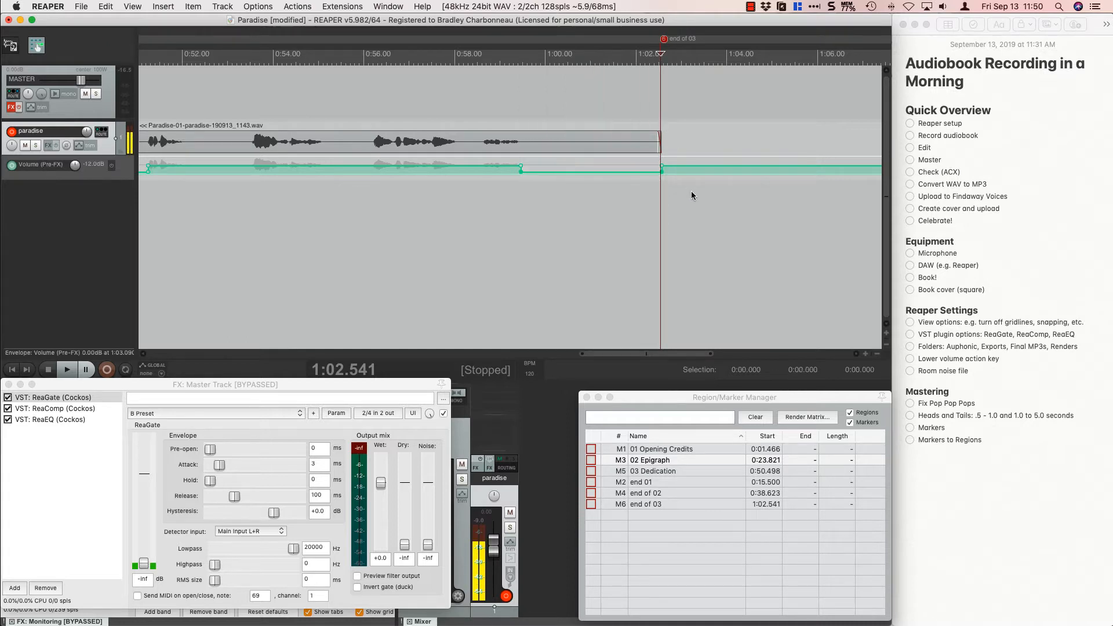
Place the edit cursor after the third clip at about 1:07.5 and open the book's Foreword in Vellum.
{"action": "scroll", "coordinate": [689, 185], "scroll_direction": "down", "scroll_amount": 4}
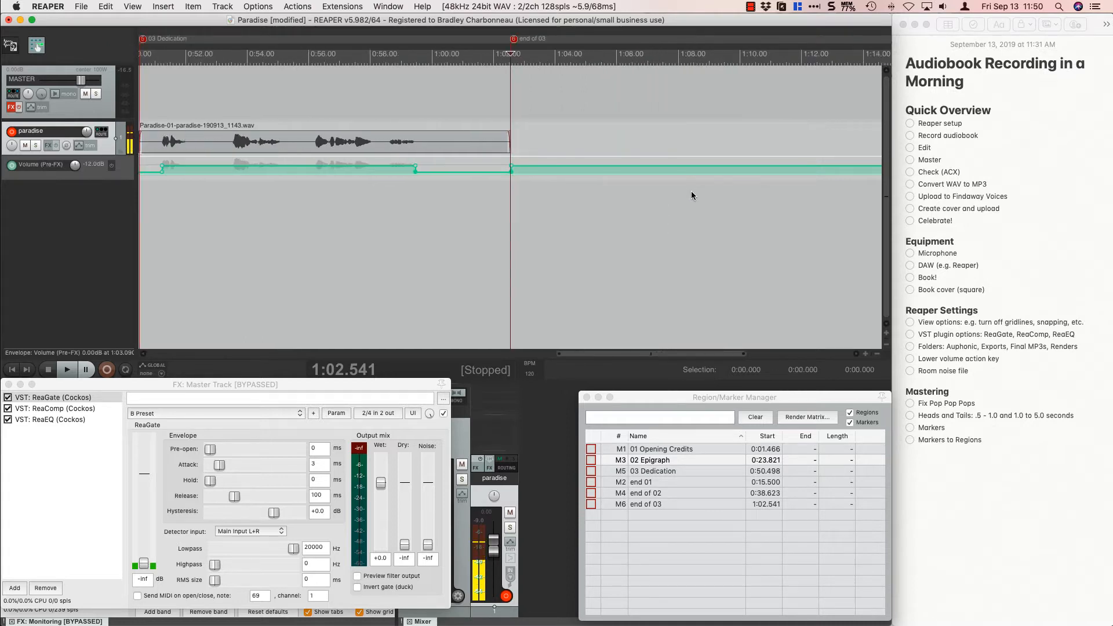
{"action": "left_click", "coordinate": [610, 101]}
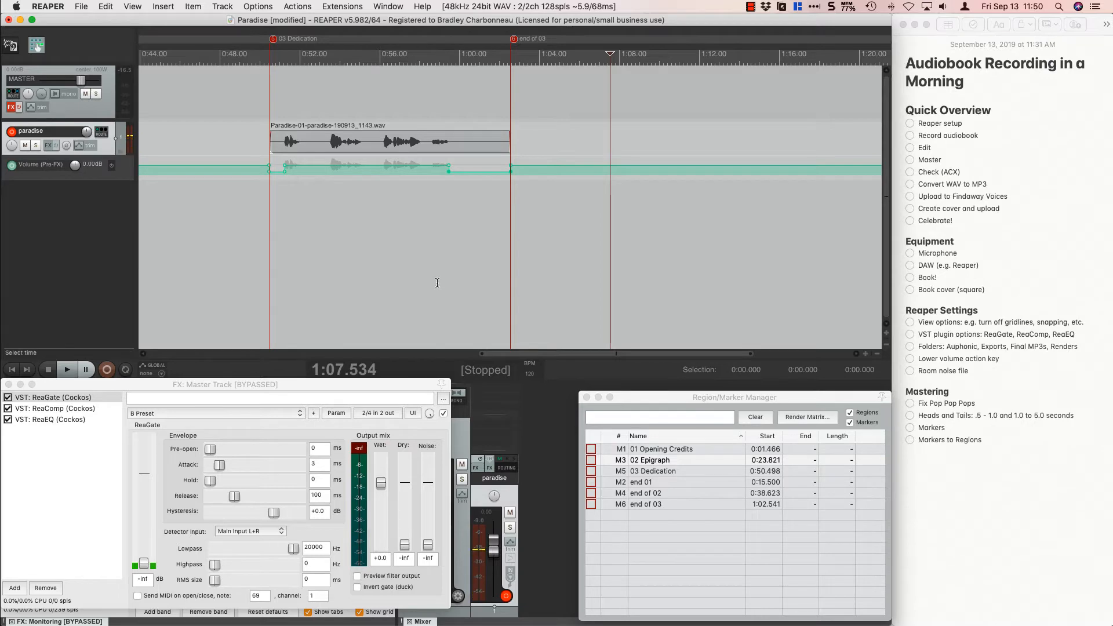
{"action": "key", "text": "super+Tab"}
{"action": "key", "text": "super+Tab"}
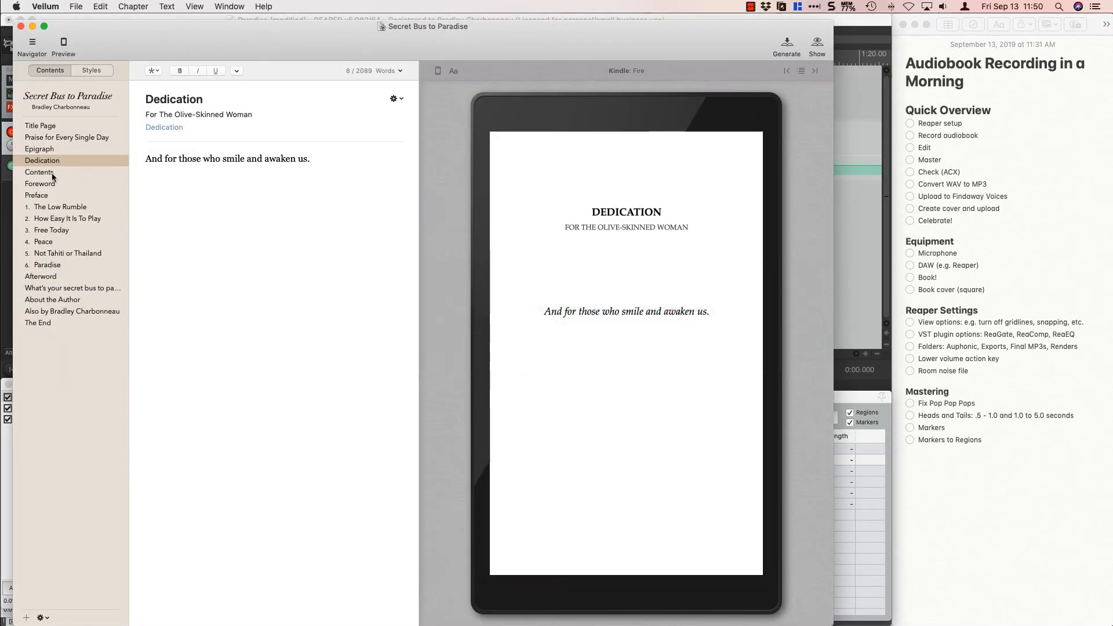
{"action": "left_click", "coordinate": [49, 170]}
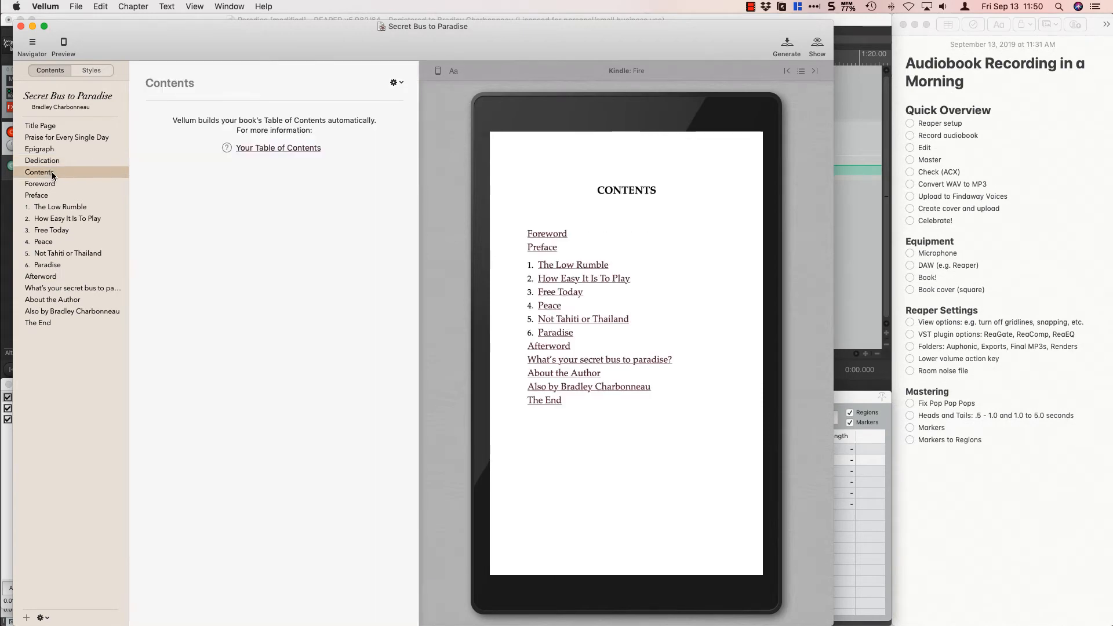
{"action": "left_click", "coordinate": [61, 185]}
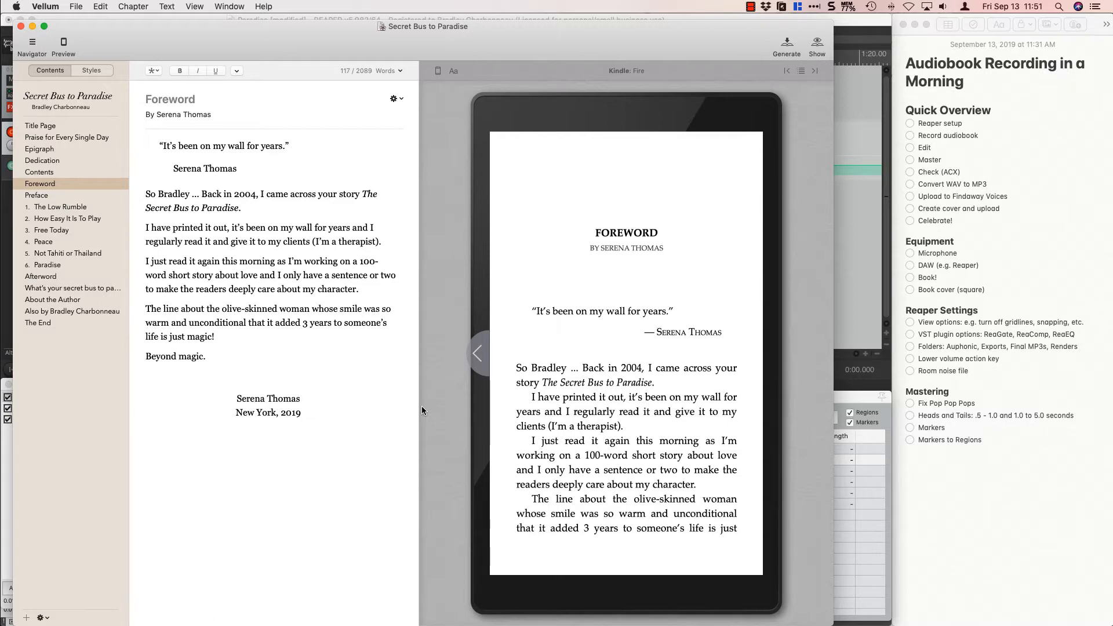
Switch back to REAPER and record the Foreword on the paradise track from 1:07.563, reading from Vellum, and stop at about 2:21.
{"action": "key", "text": "super+Tab"}
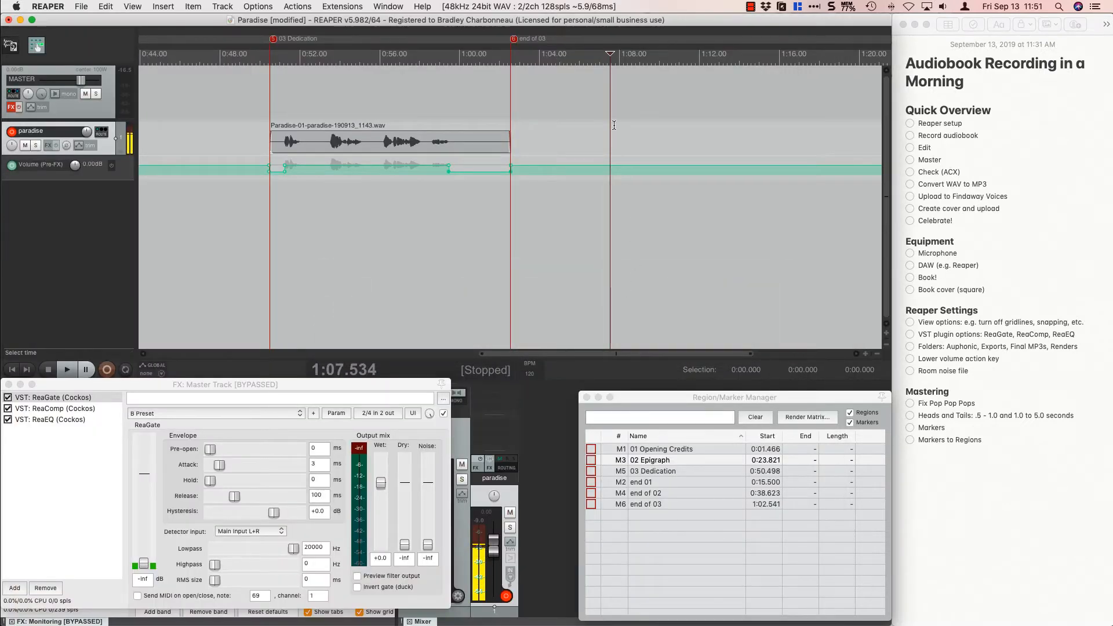
{"action": "left_click", "coordinate": [610, 105]}
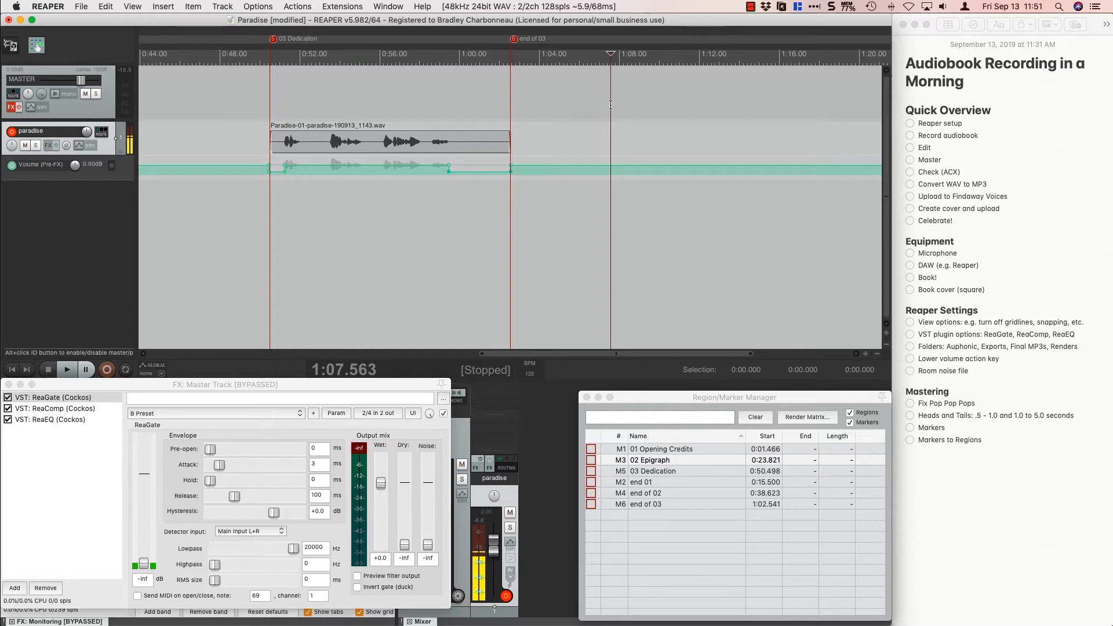
{"action": "key", "text": "super+Tab"}
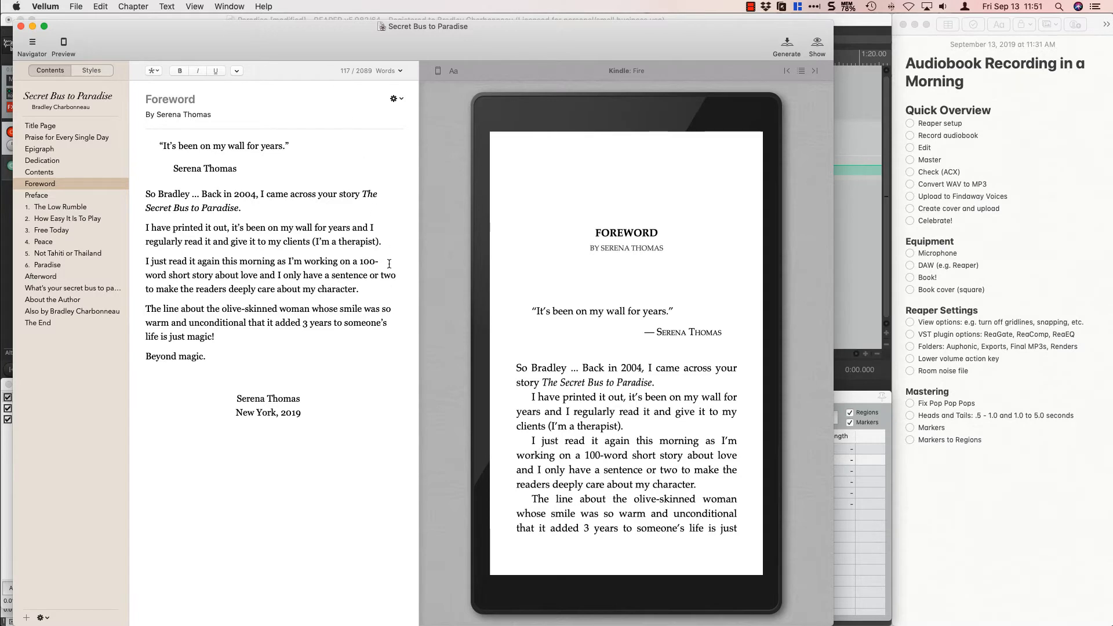
{"action": "key", "text": "super+Tab"}
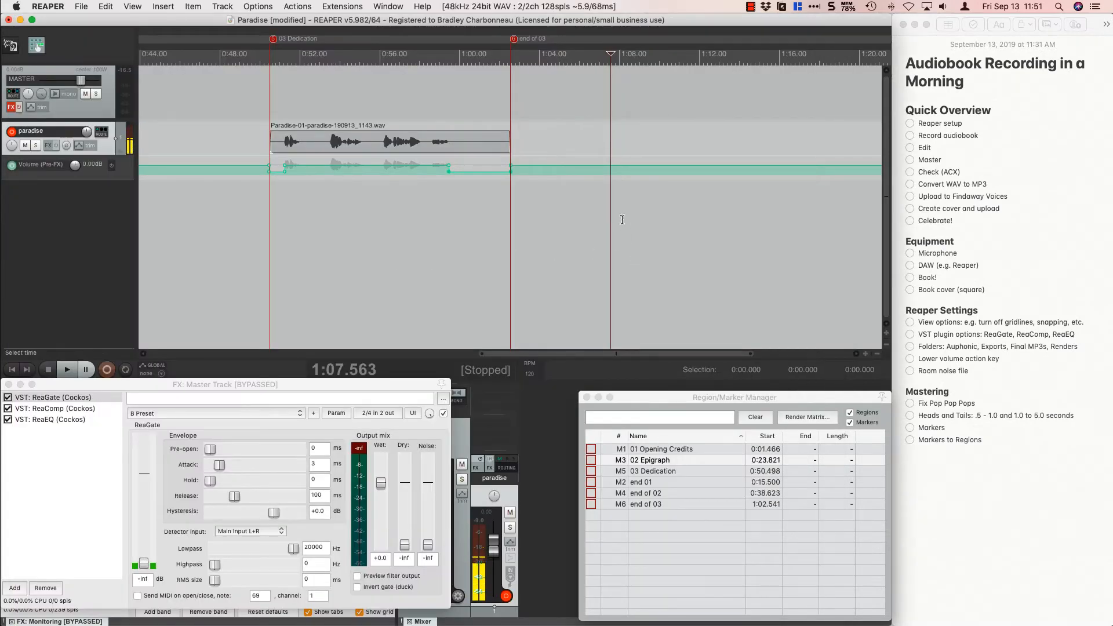
{"action": "left_click", "coordinate": [107, 370]}
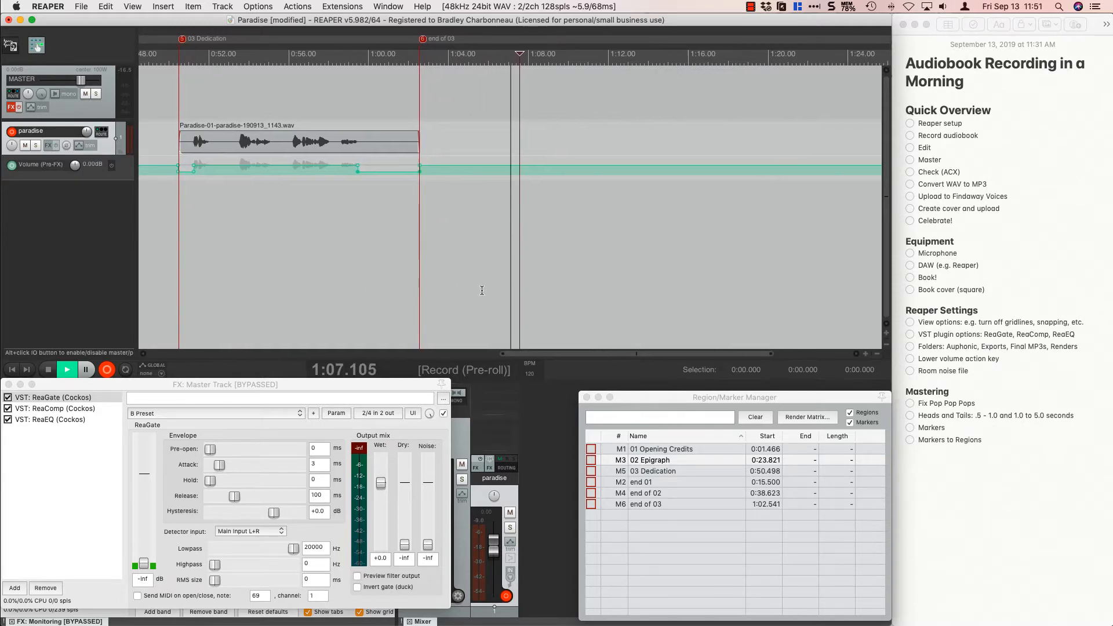
{"action": "key", "text": "super+Tab"}
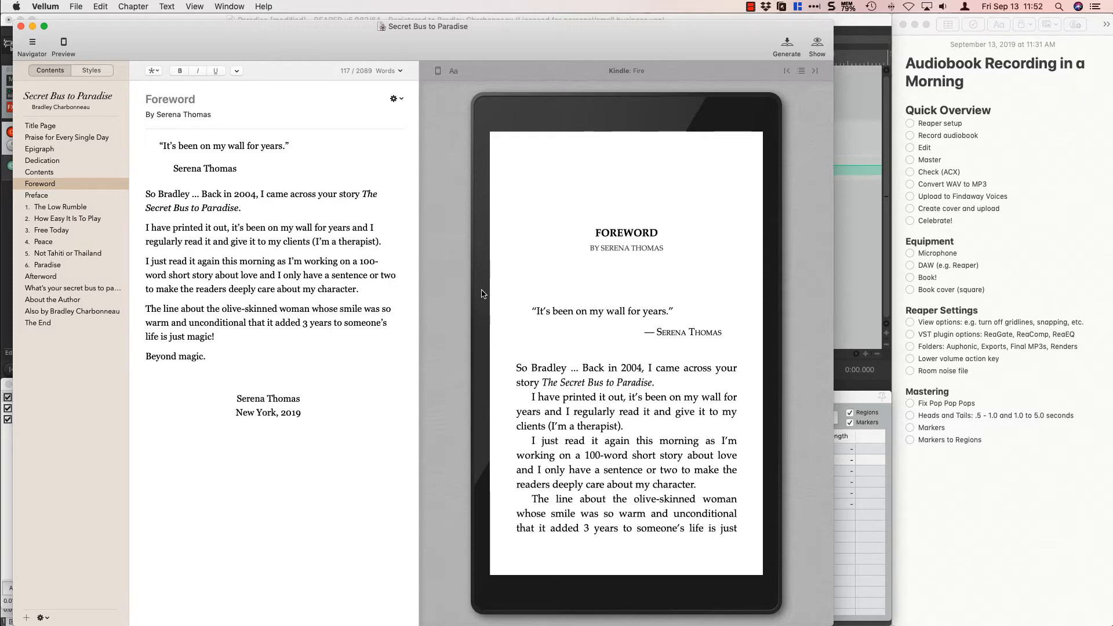
{"action": "key", "text": "super+Tab"}
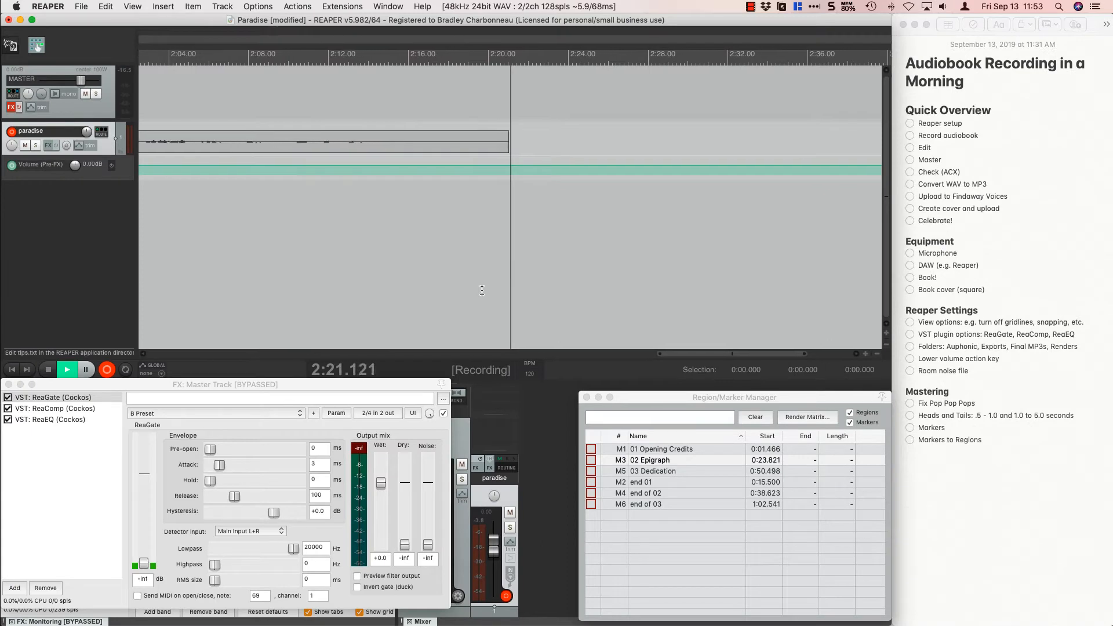
{"action": "key", "text": "space"}
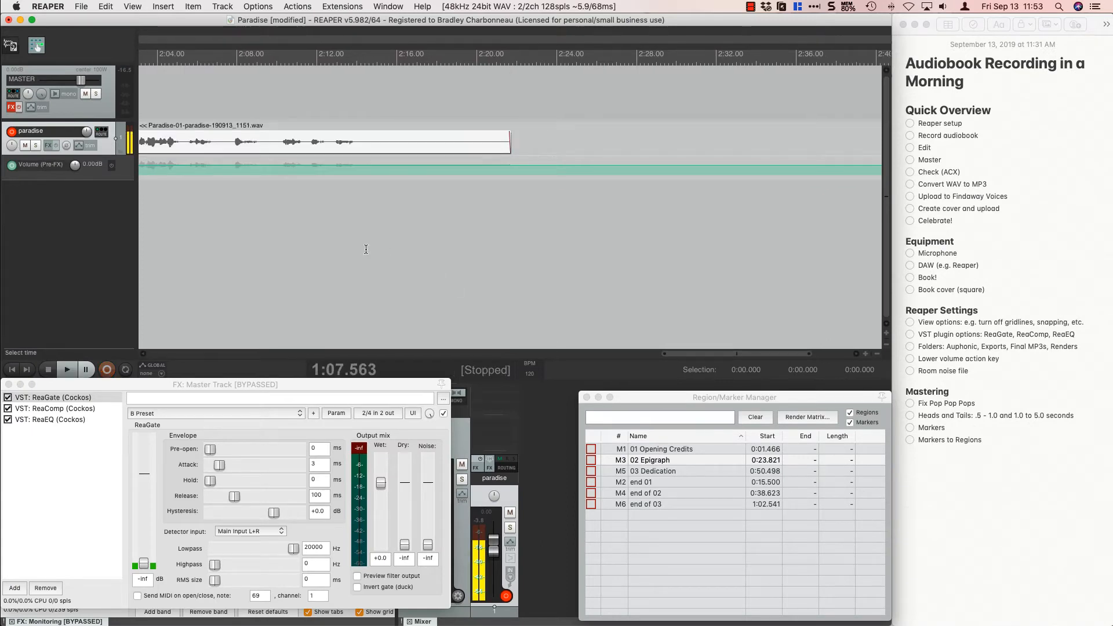
Locate the three tall spikes in the Foreword recording and place the edit cursor just before them, at 1:42.340.
{"action": "scroll", "coordinate": [366, 249], "scroll_direction": "down", "scroll_amount": 5}
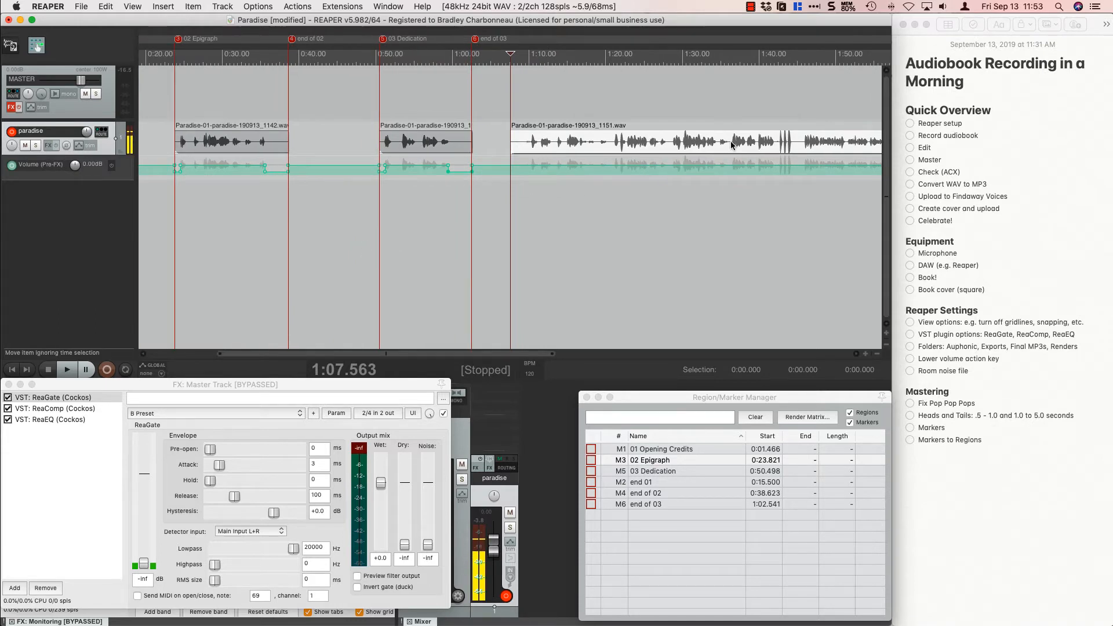
{"action": "left_click", "coordinate": [777, 113]}
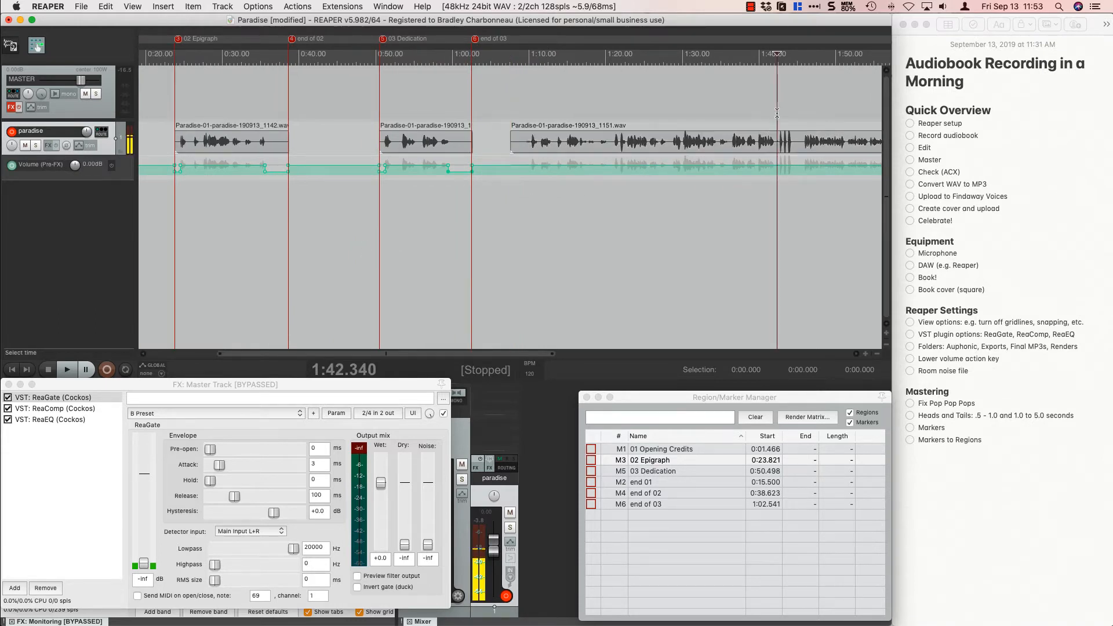
{"action": "scroll", "coordinate": [777, 113], "scroll_direction": "up", "scroll_amount": 3}
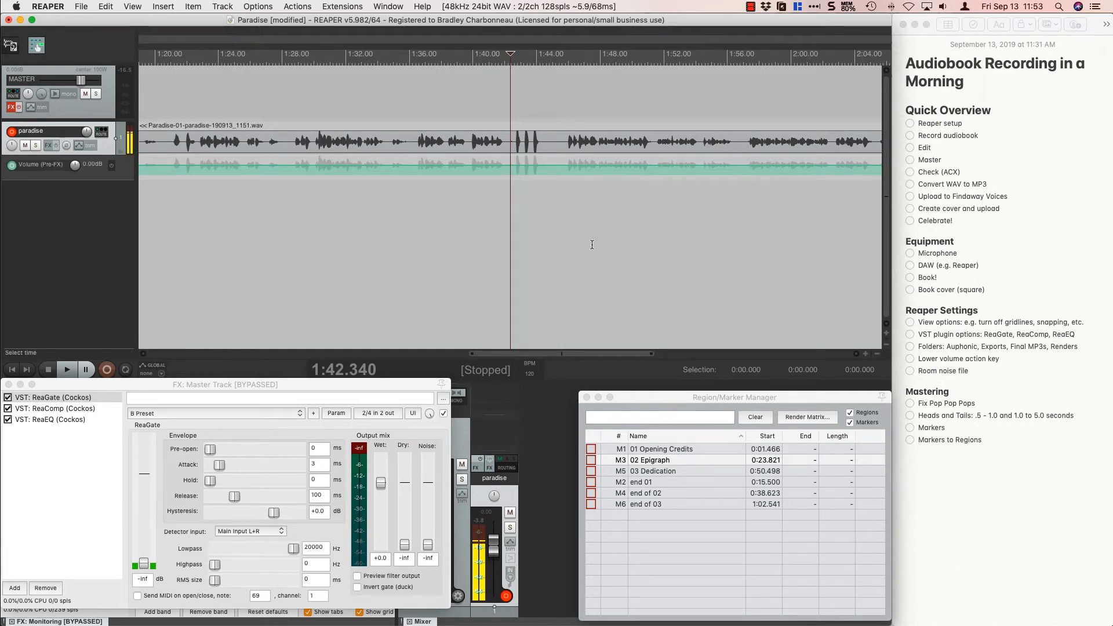
{"action": "scroll", "coordinate": [592, 244], "scroll_direction": "down", "scroll_amount": 1}
{"action": "scroll", "coordinate": [592, 244], "scroll_direction": "up", "scroll_amount": 1}
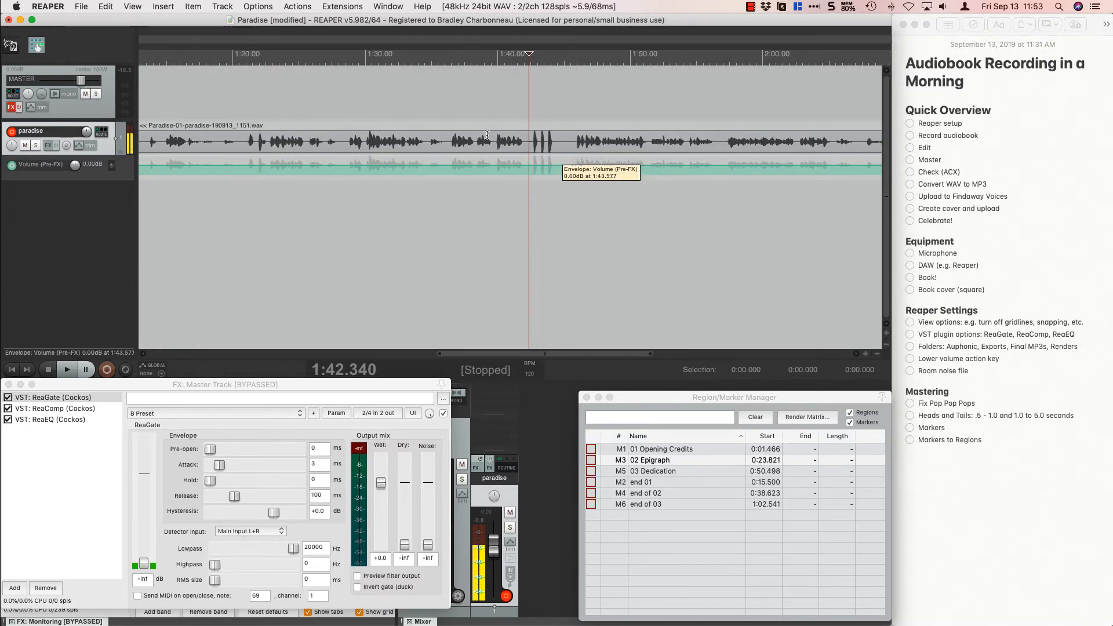
Check the ripple editing options.
{"action": "left_click", "coordinate": [224, 6]}
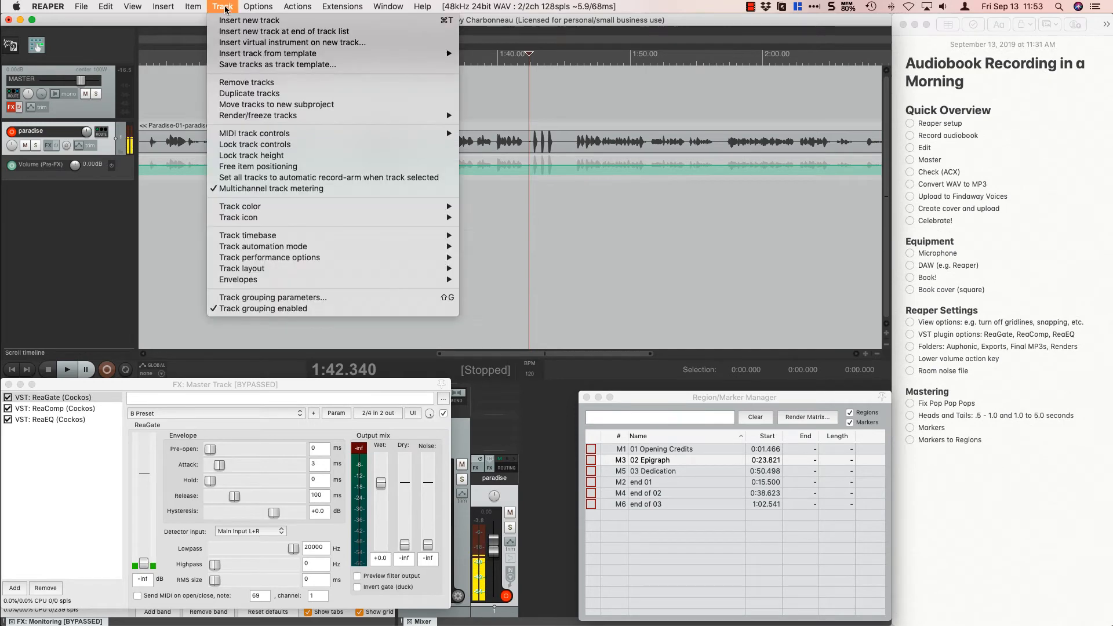
{"action": "mouse_move", "coordinate": [256, 9]}
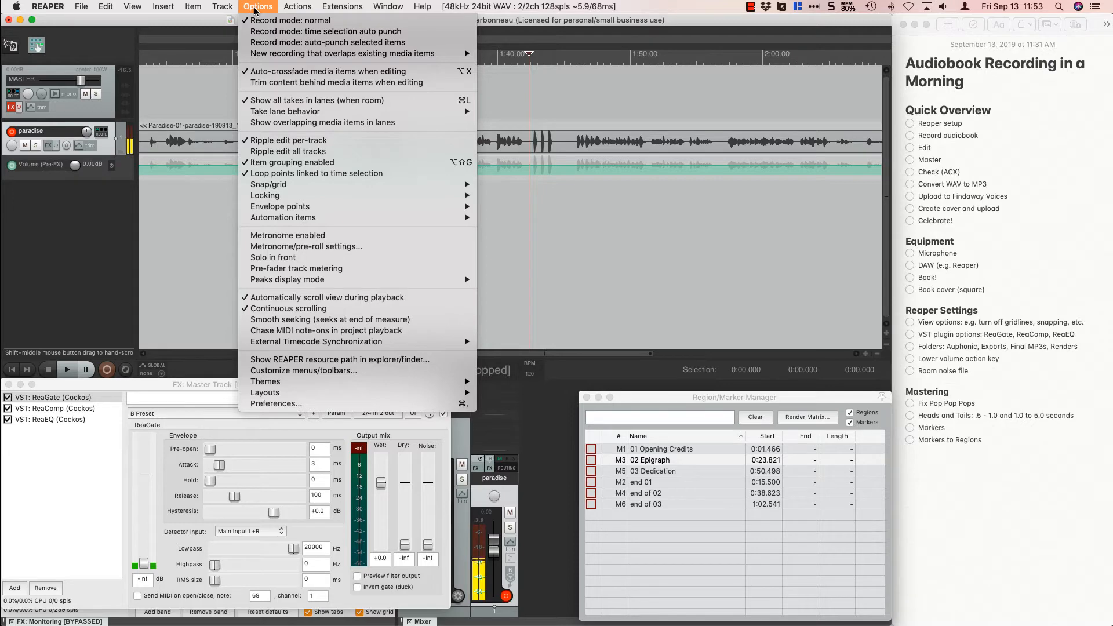
{"action": "left_click", "coordinate": [255, 10]}
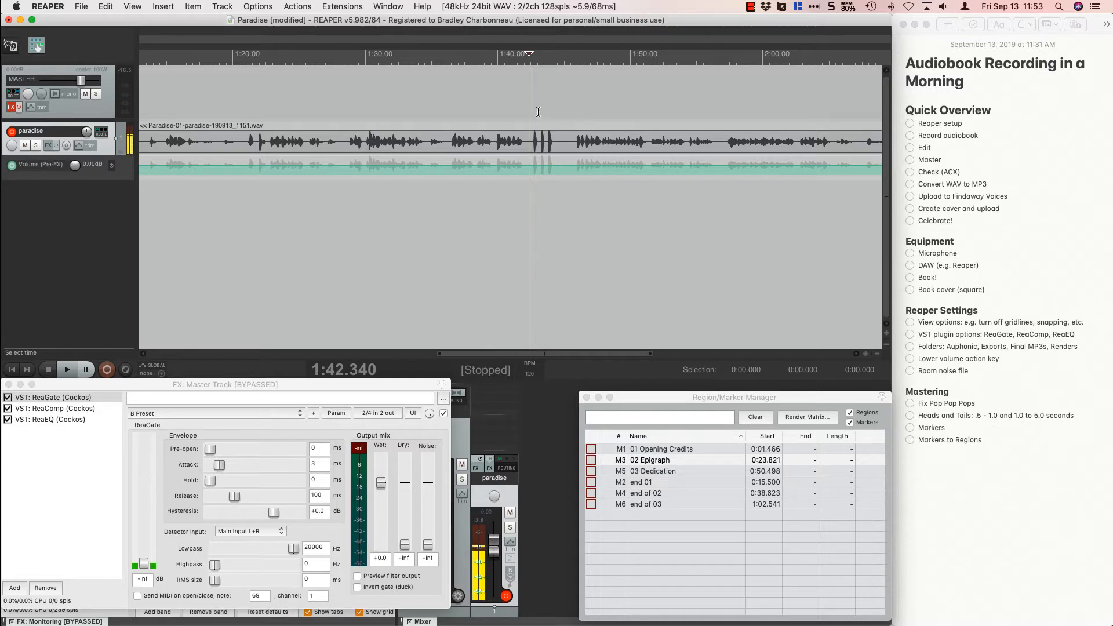
Play the recording from 1:42.340 and from 1:45.371 to find where the retake after the spikes begins.
{"action": "key", "text": "space"}
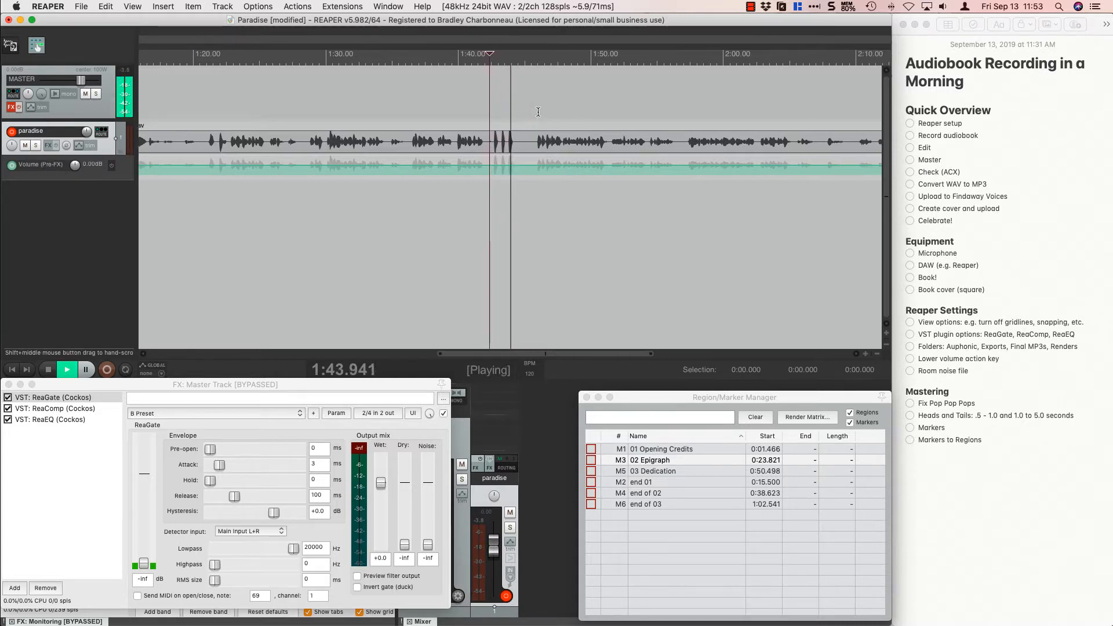
{"action": "key", "text": "space"}
{"action": "left_click", "coordinate": [527, 109]}
{"action": "key", "text": "space"}
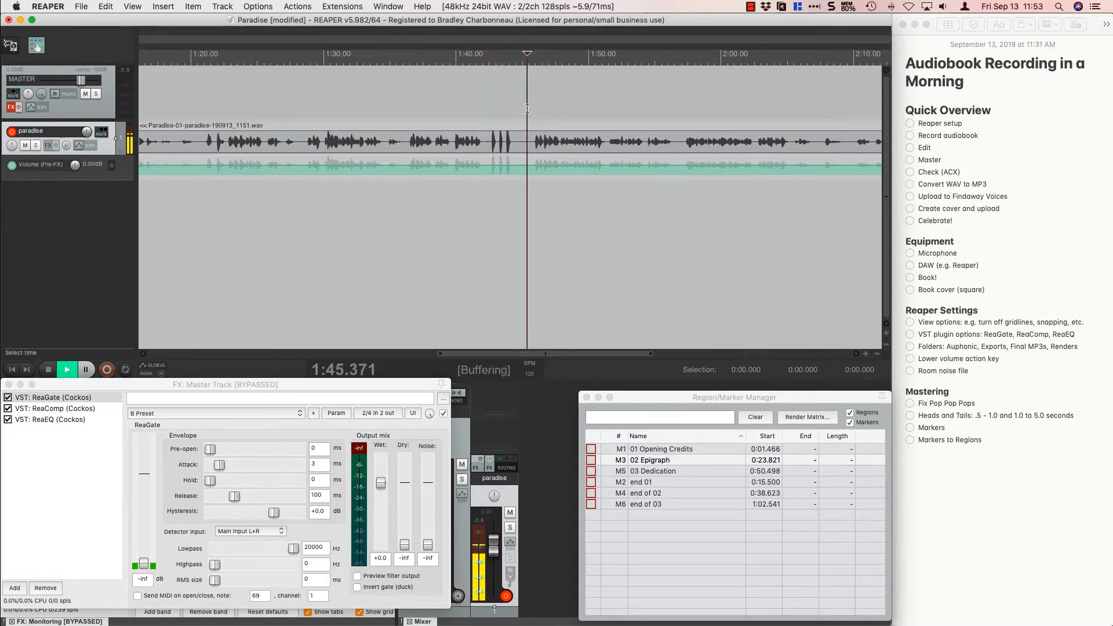
{"action": "key", "text": "space"}
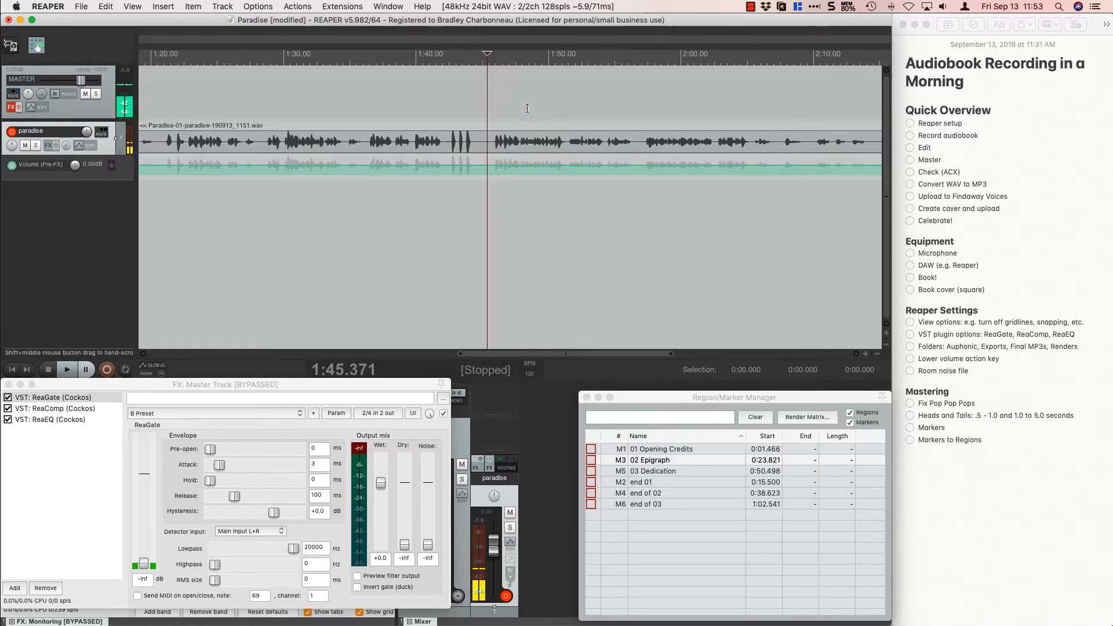
Play the recording from 1:36.391 and from 1:36.281 to find the start of the passage before the spikes.
{"action": "scroll", "coordinate": [479, 165], "scroll_direction": "up", "scroll_amount": 3}
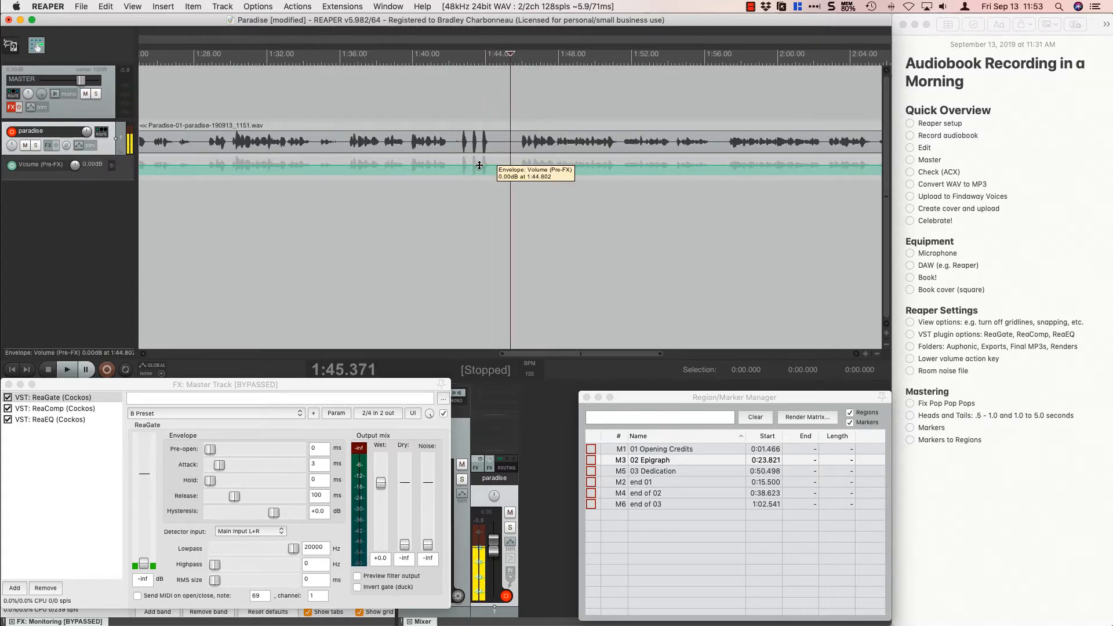
{"action": "left_click", "coordinate": [274, 104]}
{"action": "key", "text": "space"}
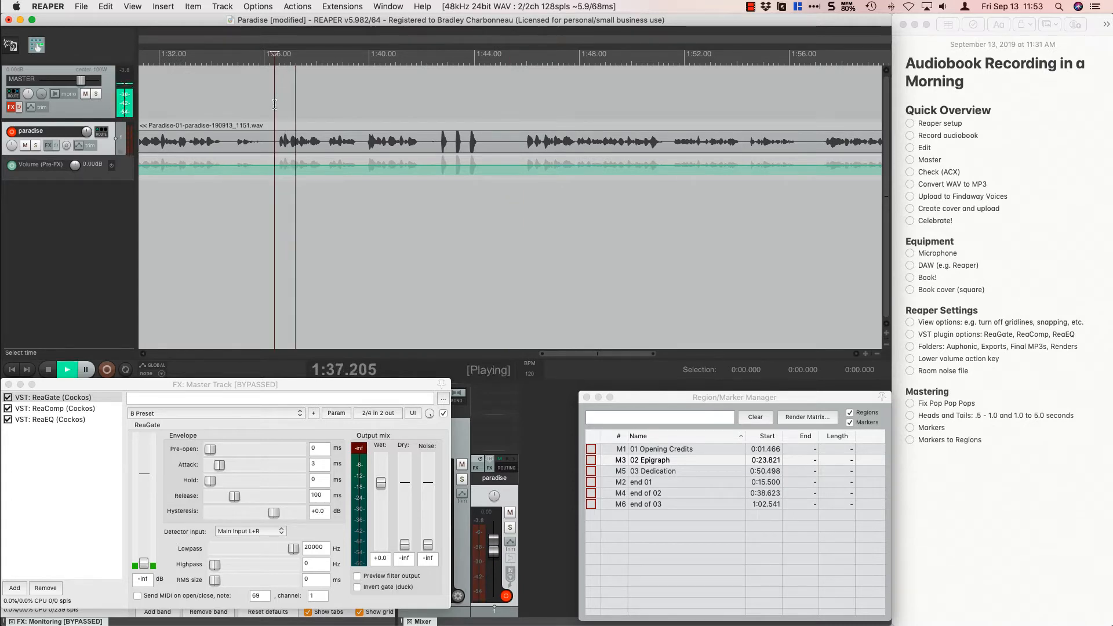
{"action": "key", "text": "space"}
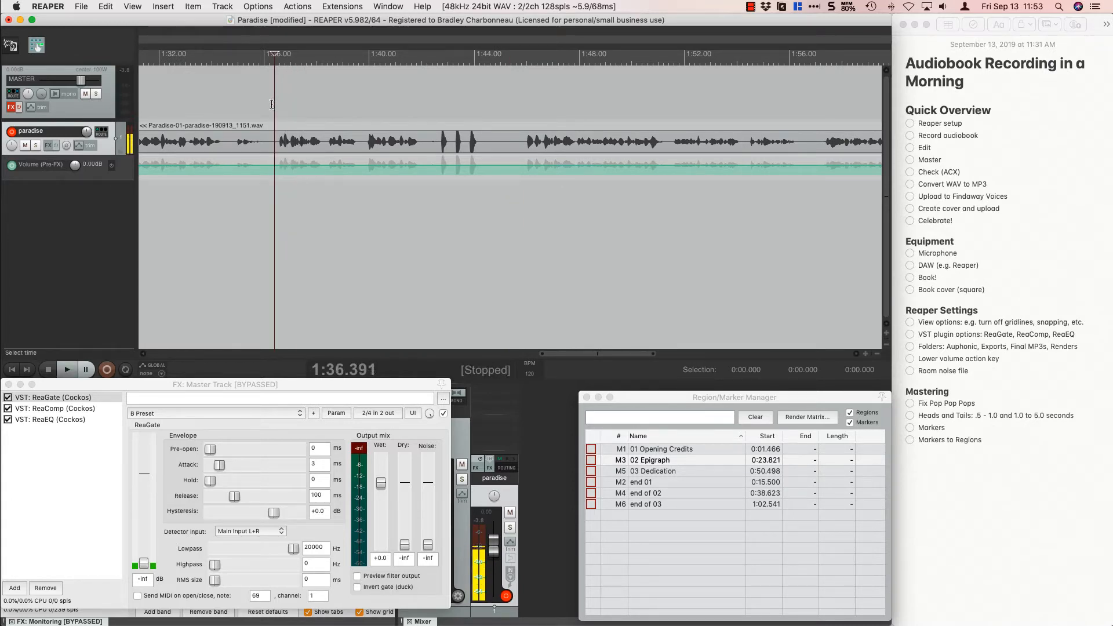
{"action": "left_click", "coordinate": [272, 104]}
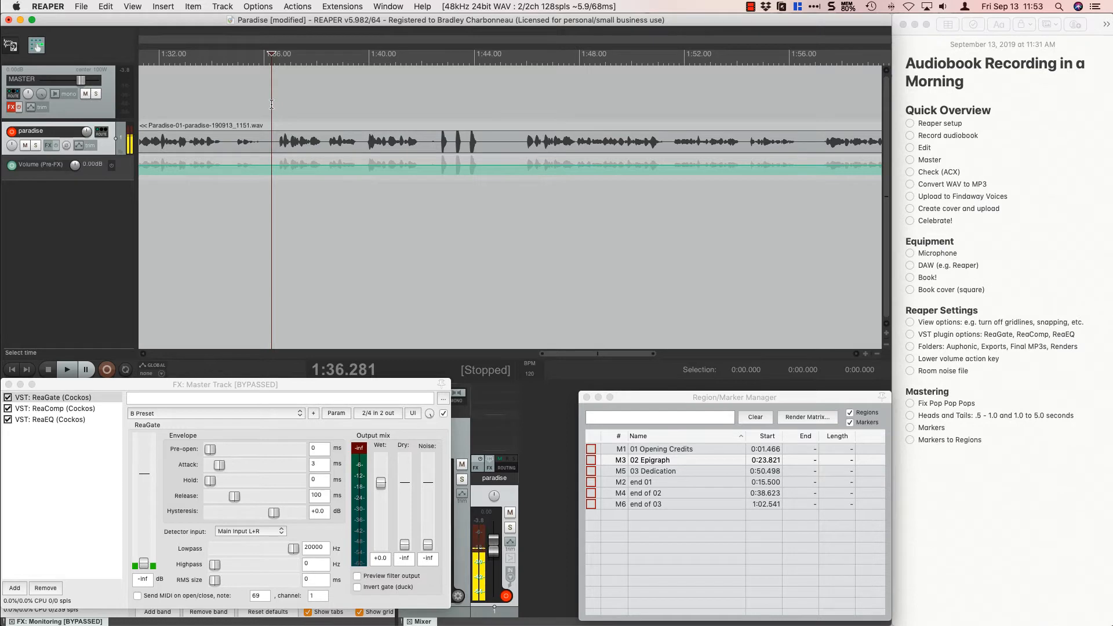
{"action": "key", "text": "space"}
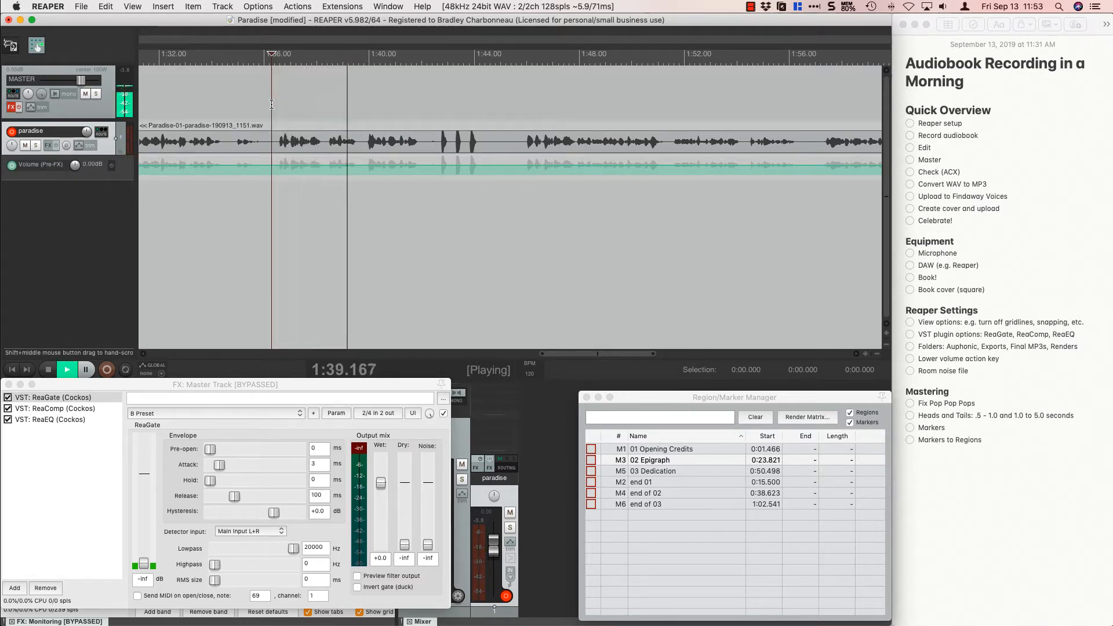
{"action": "key", "text": "space"}
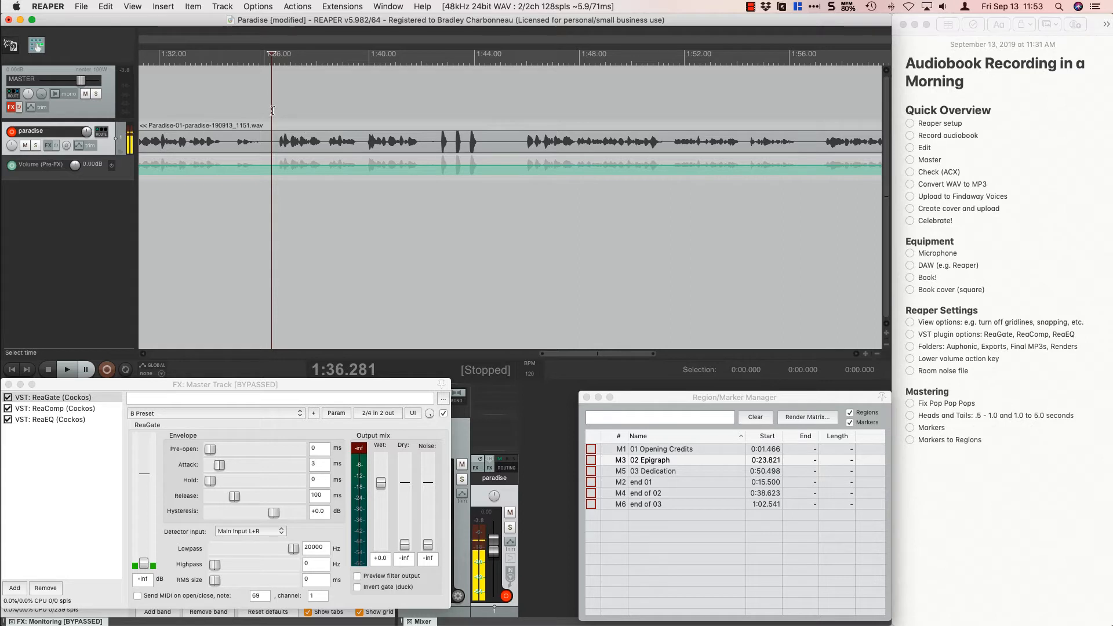
Delete the flawed passage from 1:36.259 to 1:45.443, including the three spikes, and clear the time selection.
{"action": "left_click_drag", "start_coordinate": [272, 110], "coordinate": [511, 121]}
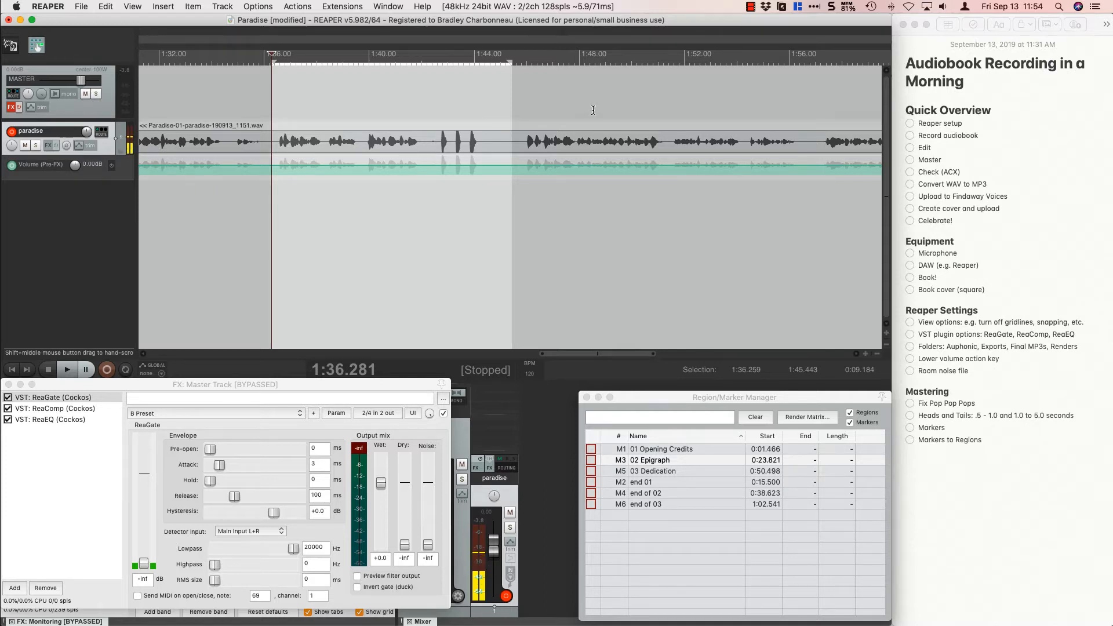
{"action": "key", "text": "Delete"}
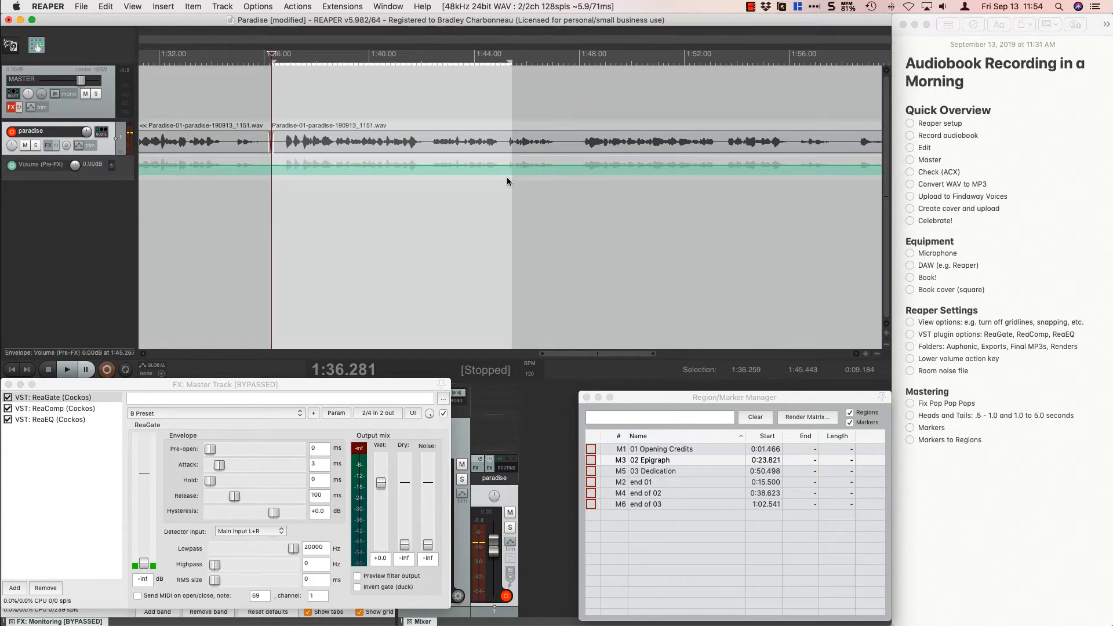
{"action": "key", "text": "Escape"}
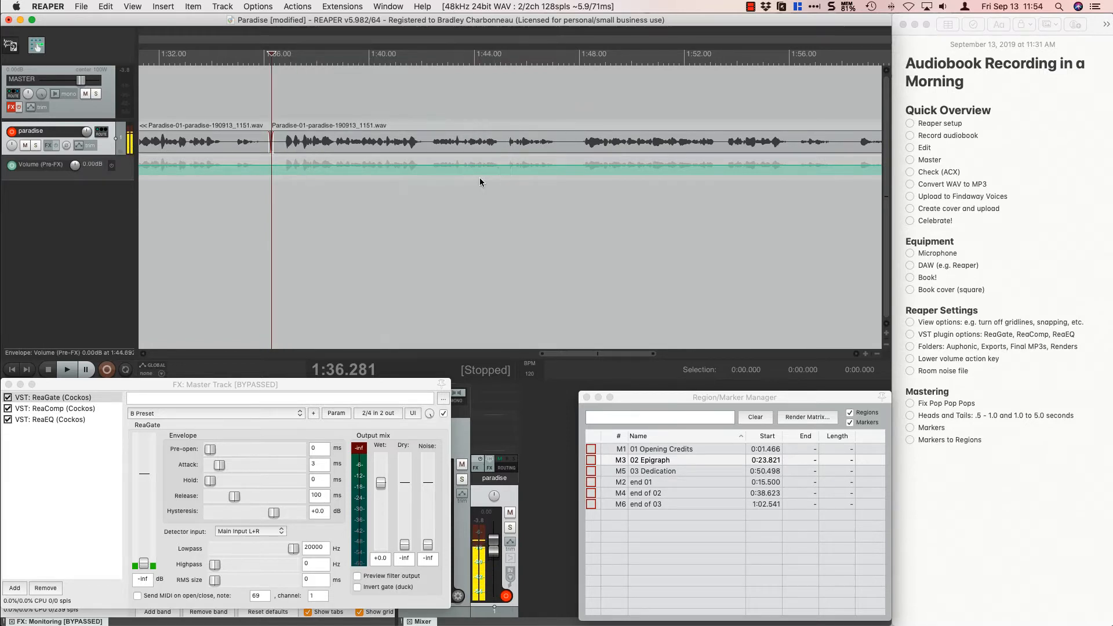
Check the Foreword text in Vellum and, back in REAPER, play across the new cut from 1:33.499 and from 1:34.802.
{"action": "key", "text": "super+Tab"}
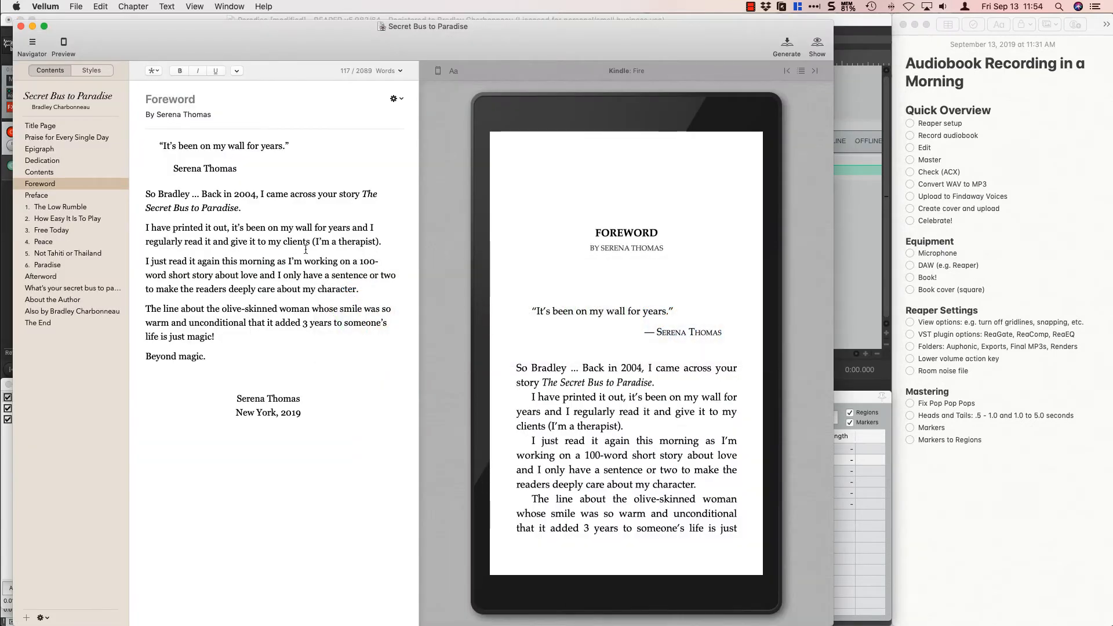
{"action": "key", "text": "super+Tab"}
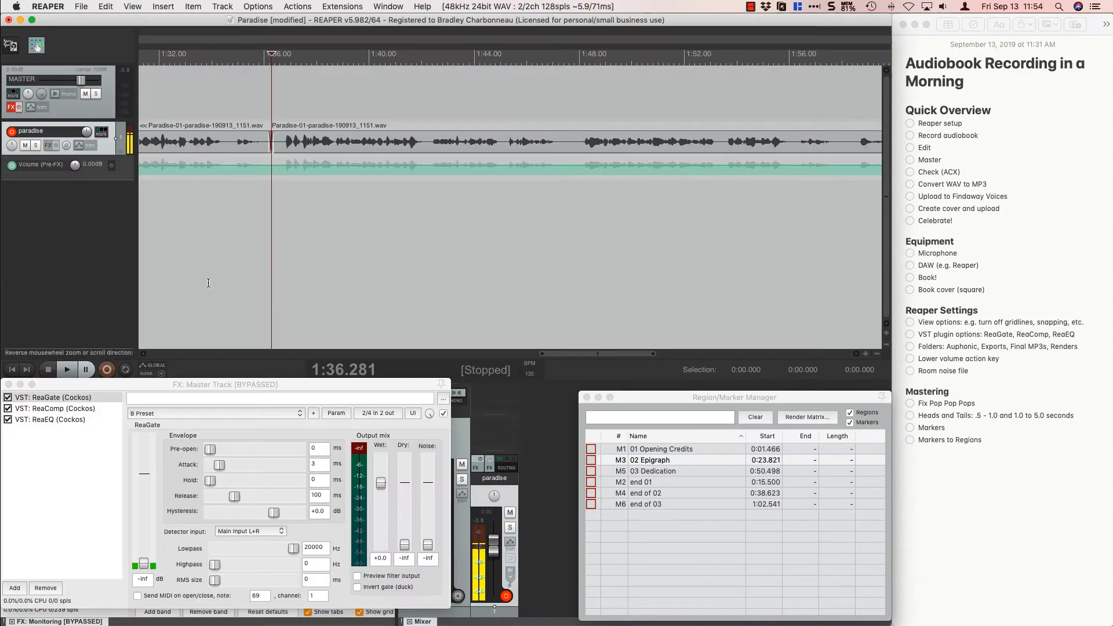
{"action": "left_click", "coordinate": [198, 91]}
{"action": "key", "text": "space"}
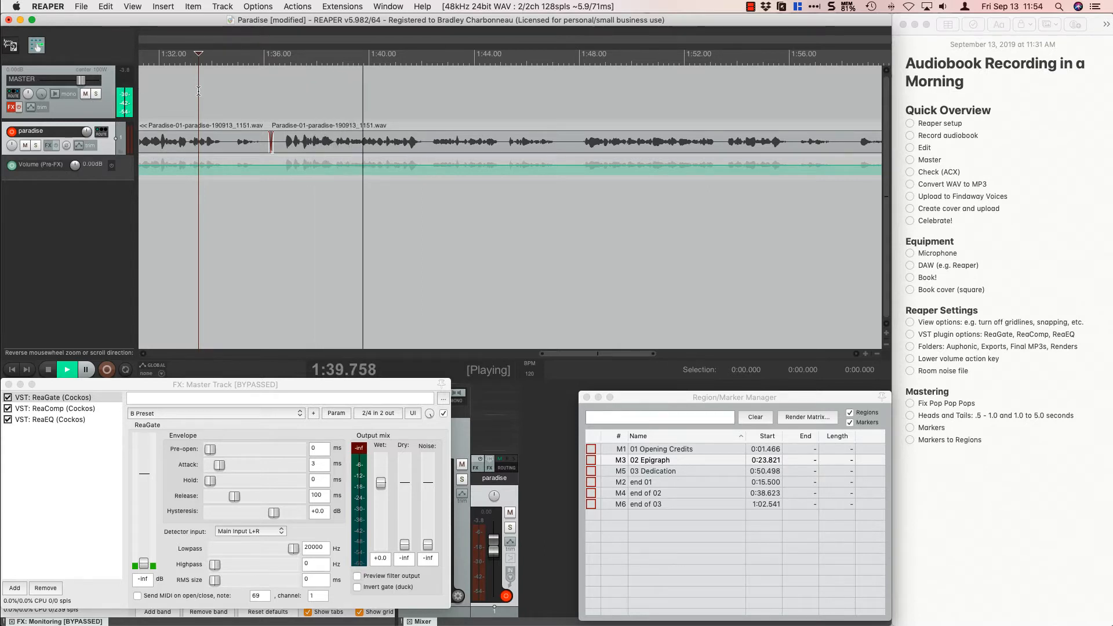
{"action": "key", "text": "space"}
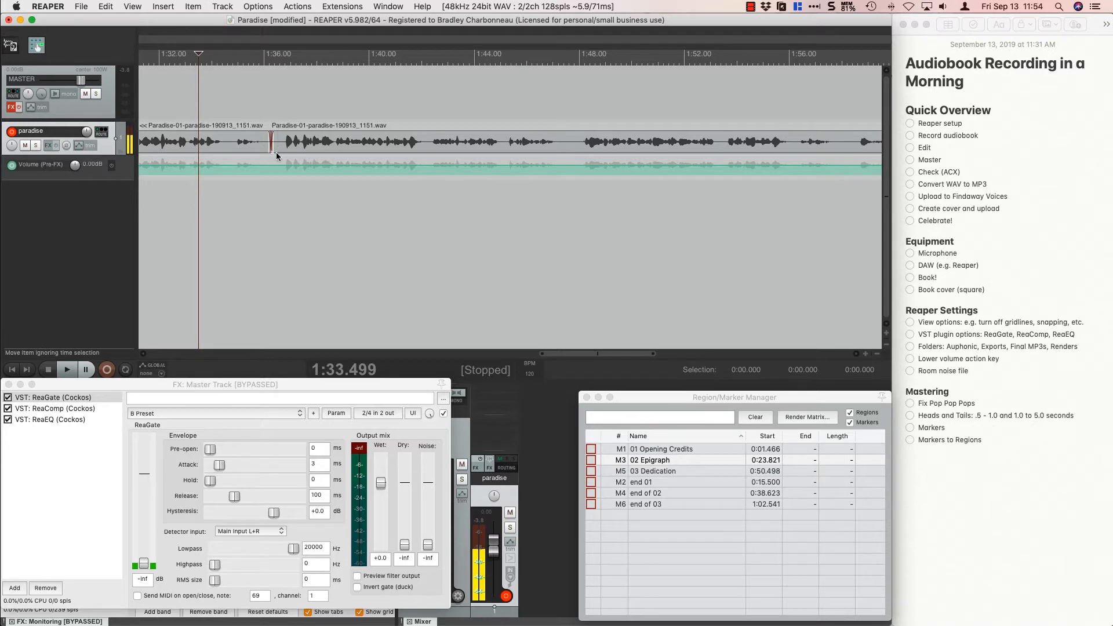
{"action": "left_click", "coordinate": [233, 99]}
{"action": "key", "text": "space"}
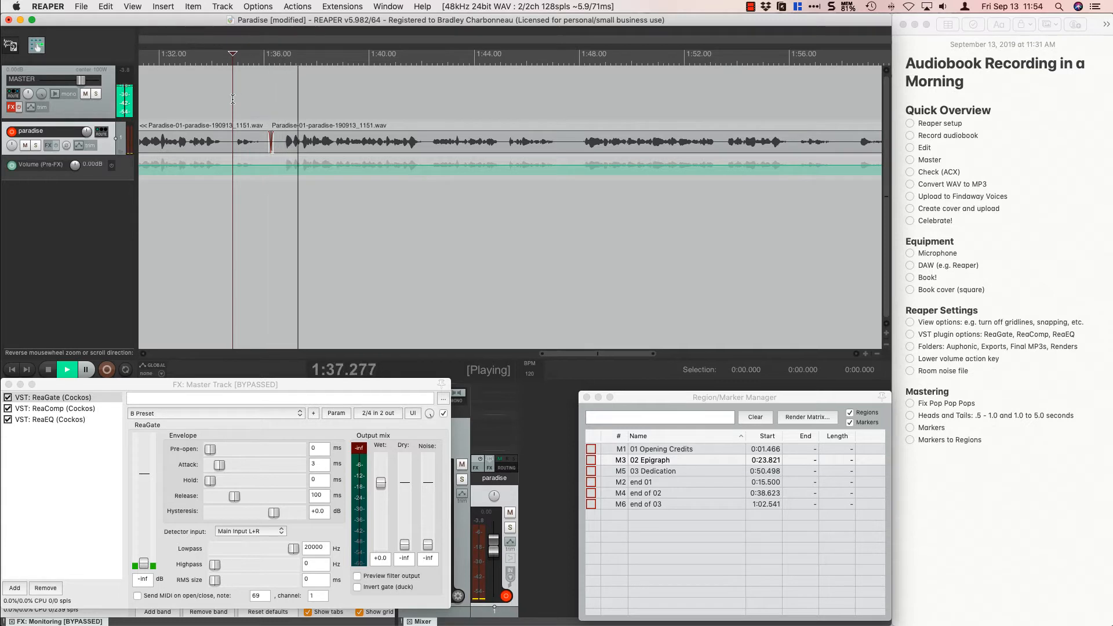
{"action": "key", "text": "space"}
Shorten the pause at the cut by deleting 1:35.983 to 1:36.520, and clear the time selection.
{"action": "scroll", "coordinate": [284, 112], "scroll_direction": "up", "scroll_amount": 3}
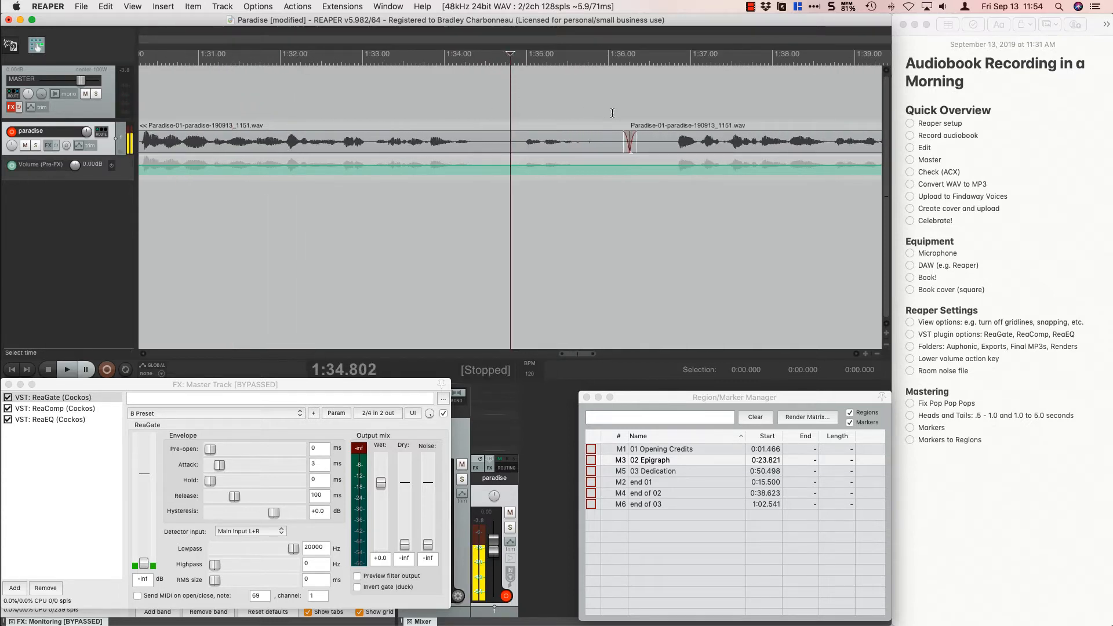
{"action": "left_click_drag", "start_coordinate": [608, 112], "coordinate": [650, 118]}
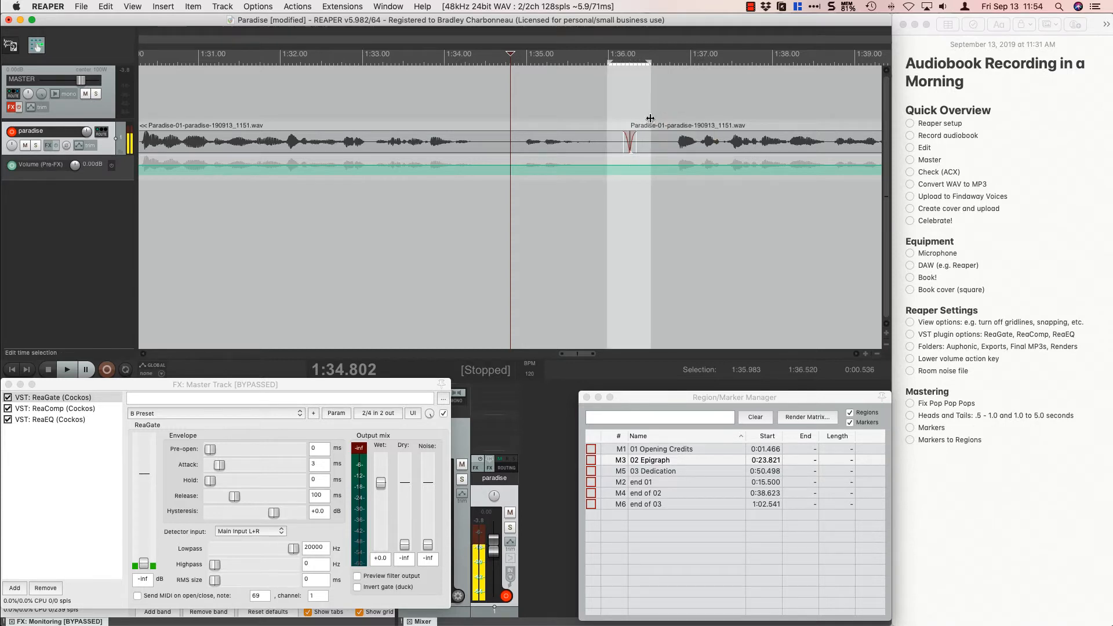
{"action": "key", "text": "ctrl+Delete"}
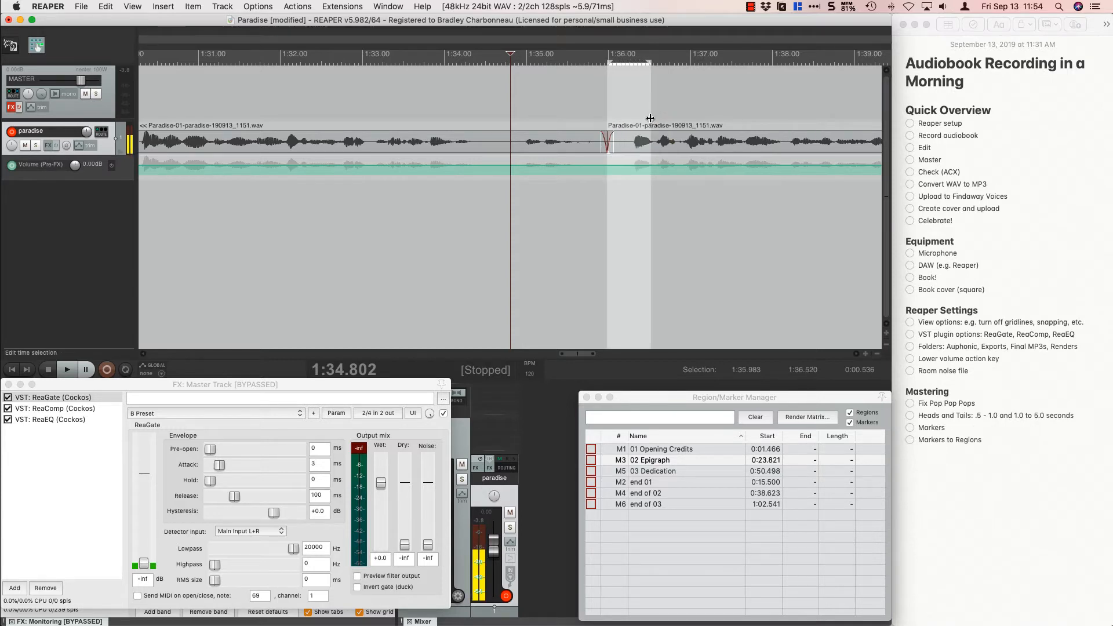
{"action": "left_click", "coordinate": [584, 225]}
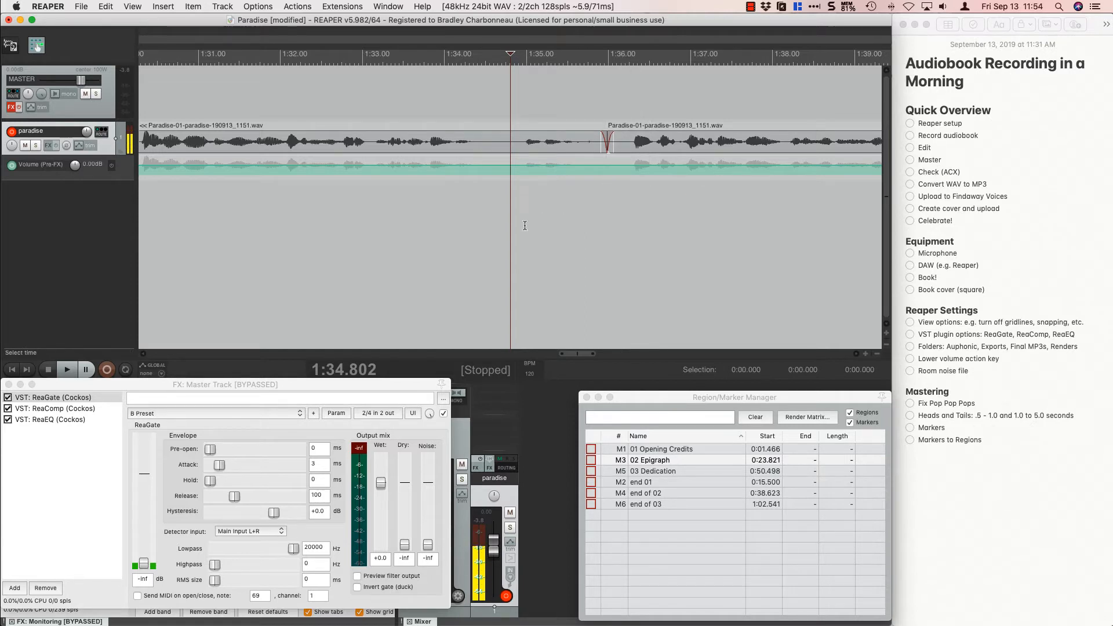
Place the edit cursor at 1:10.354, just before the Foreword recording's first word, and select a short stretch of silence before it.
{"action": "scroll", "coordinate": [524, 226], "scroll_direction": "down", "scroll_amount": 5}
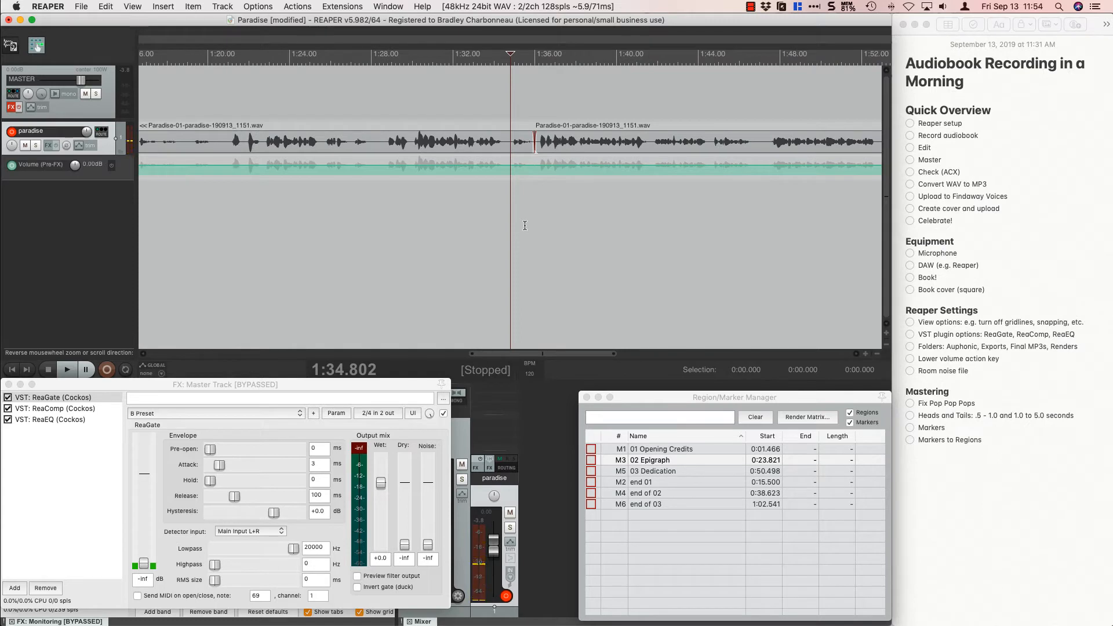
{"action": "scroll", "coordinate": [524, 225], "scroll_direction": "down", "scroll_amount": 5}
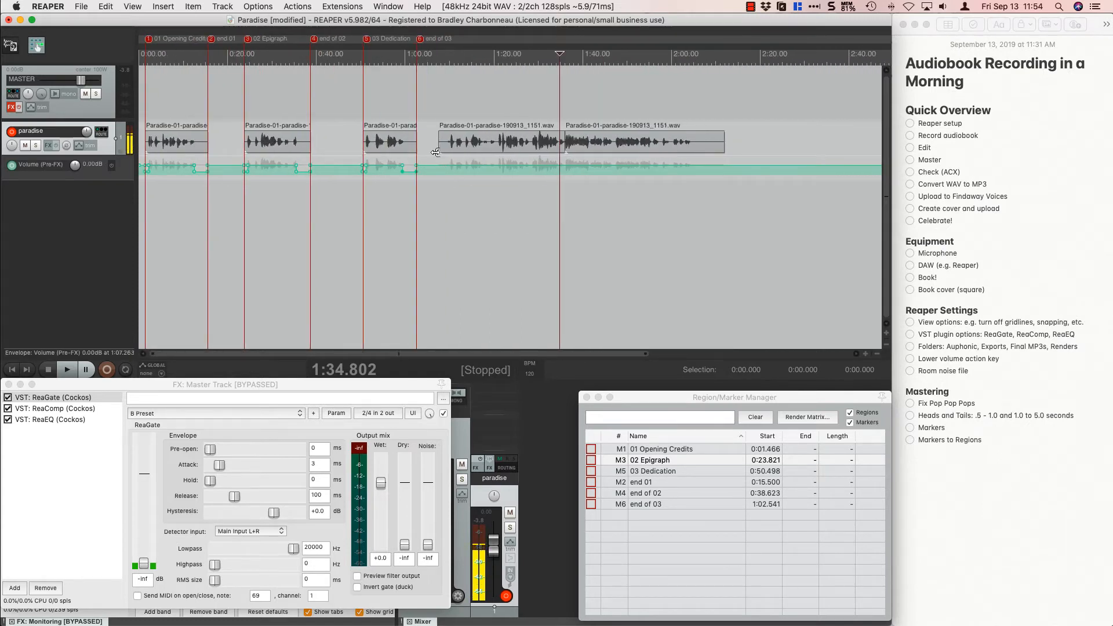
{"action": "left_click", "coordinate": [450, 116]}
{"action": "scroll", "coordinate": [450, 115], "scroll_direction": "up", "scroll_amount": 3}
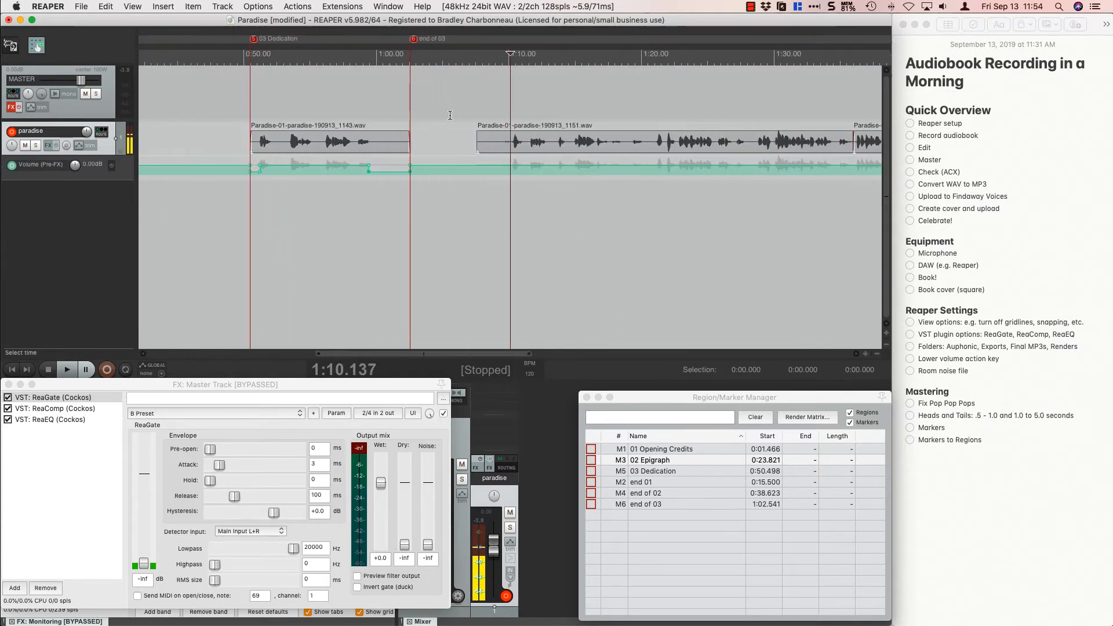
{"action": "scroll", "coordinate": [450, 116], "scroll_direction": "up", "scroll_amount": 2}
{"action": "scroll", "coordinate": [521, 129], "scroll_direction": "up", "scroll_amount": 2}
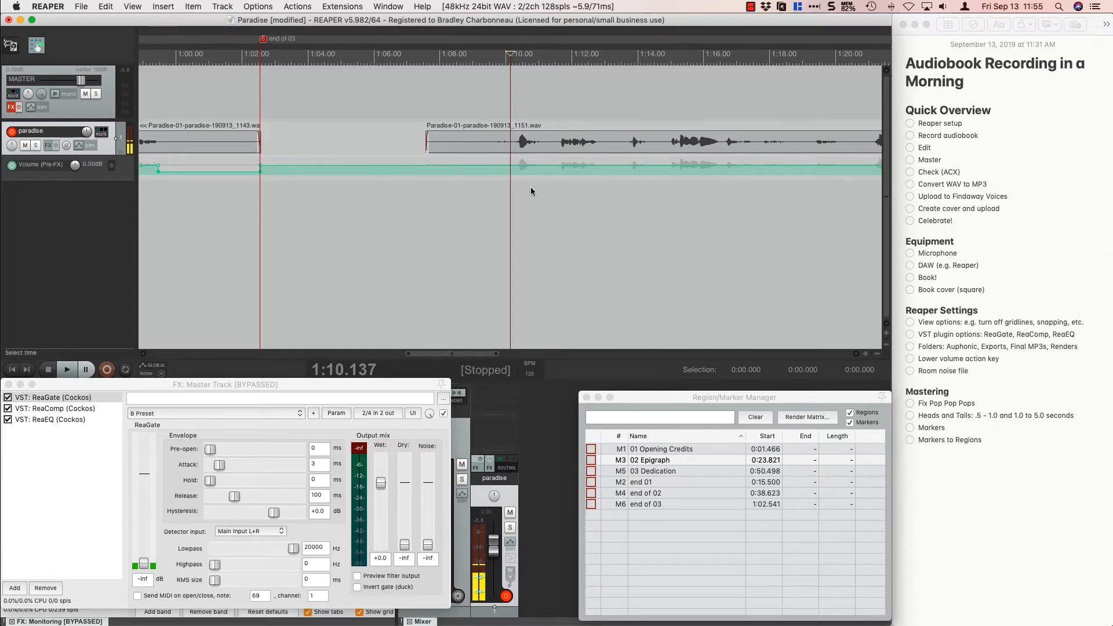
{"action": "left_click", "coordinate": [517, 116]}
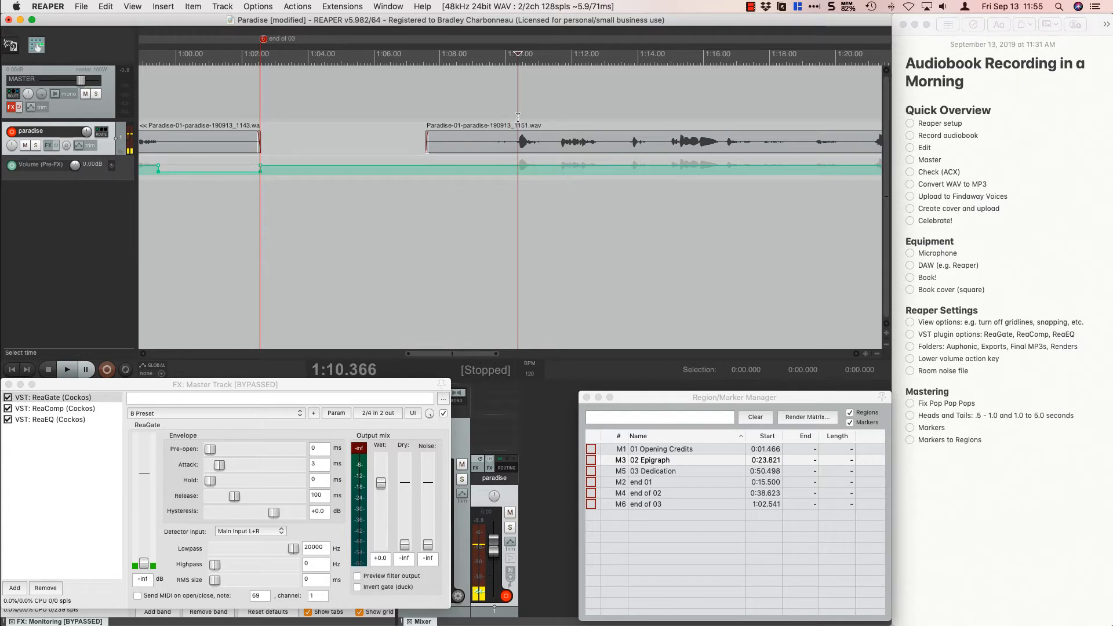
{"action": "scroll", "coordinate": [518, 116], "scroll_direction": "up", "scroll_amount": 5}
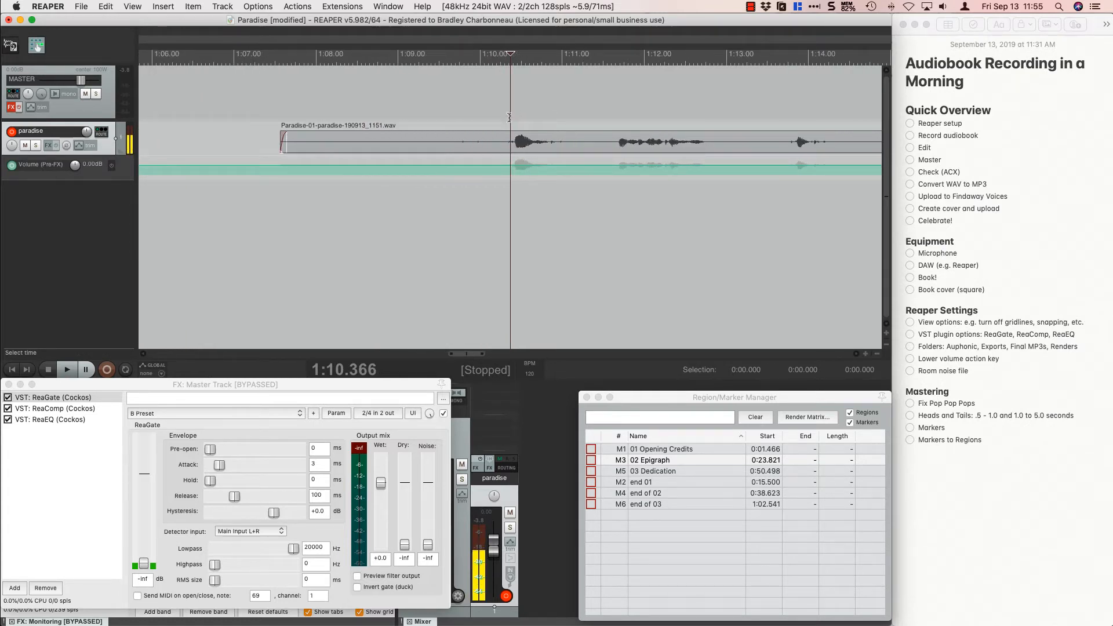
{"action": "left_click", "coordinate": [509, 118]}
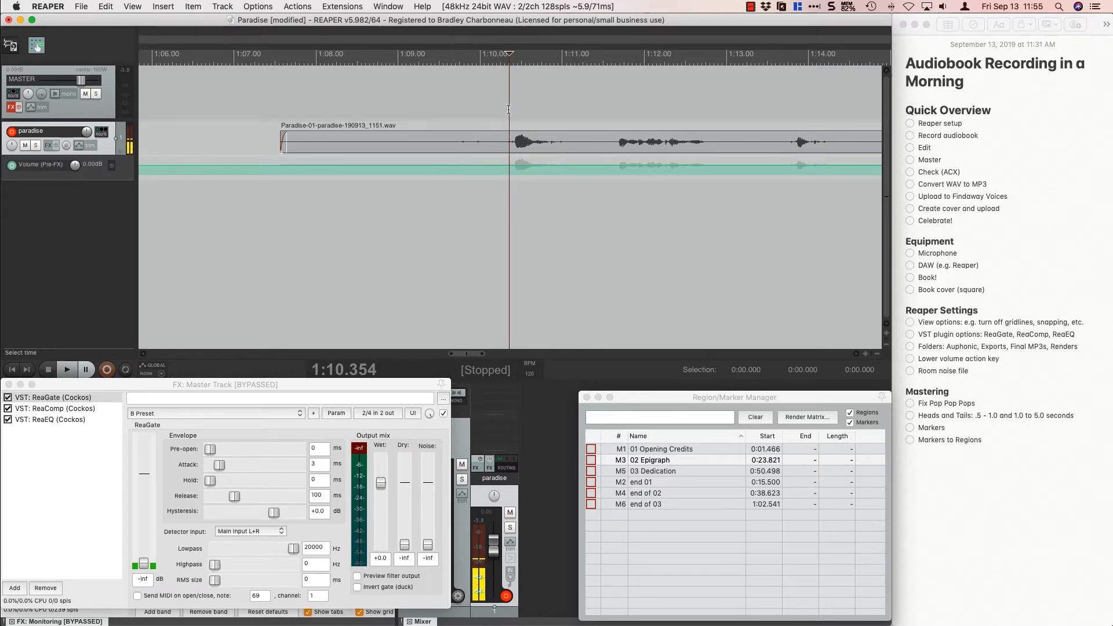
{"action": "left_click_drag", "start_coordinate": [508, 109], "coordinate": [454, 107]}
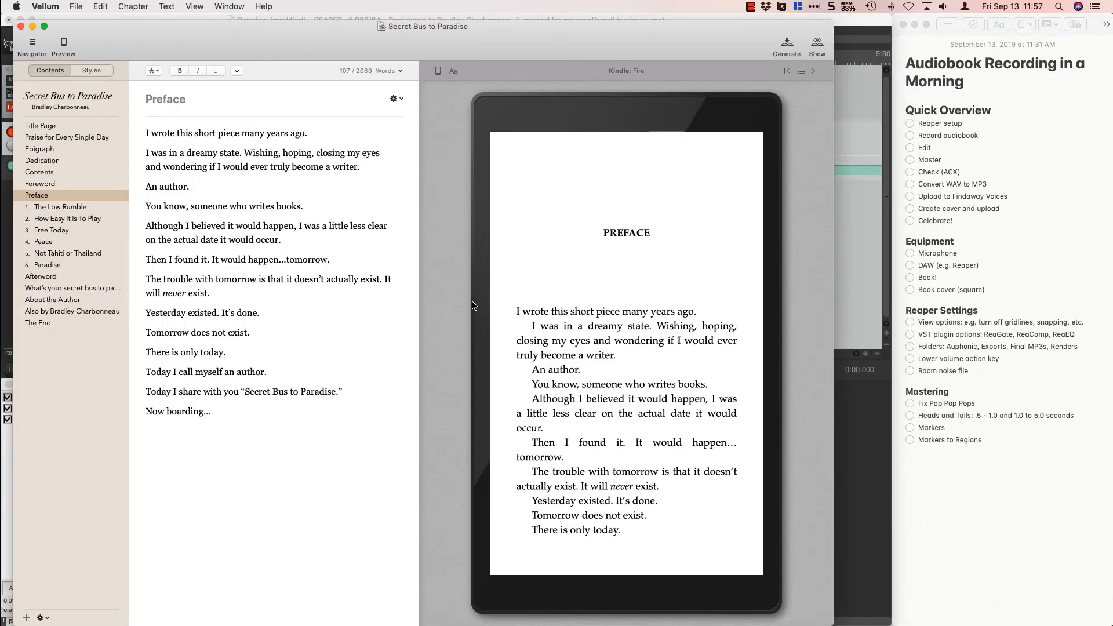
In Vellum, retitle the chapter "What's your secret bus to paradise?" as "Epilogue".
{"action": "key", "text": "super+Tab"}
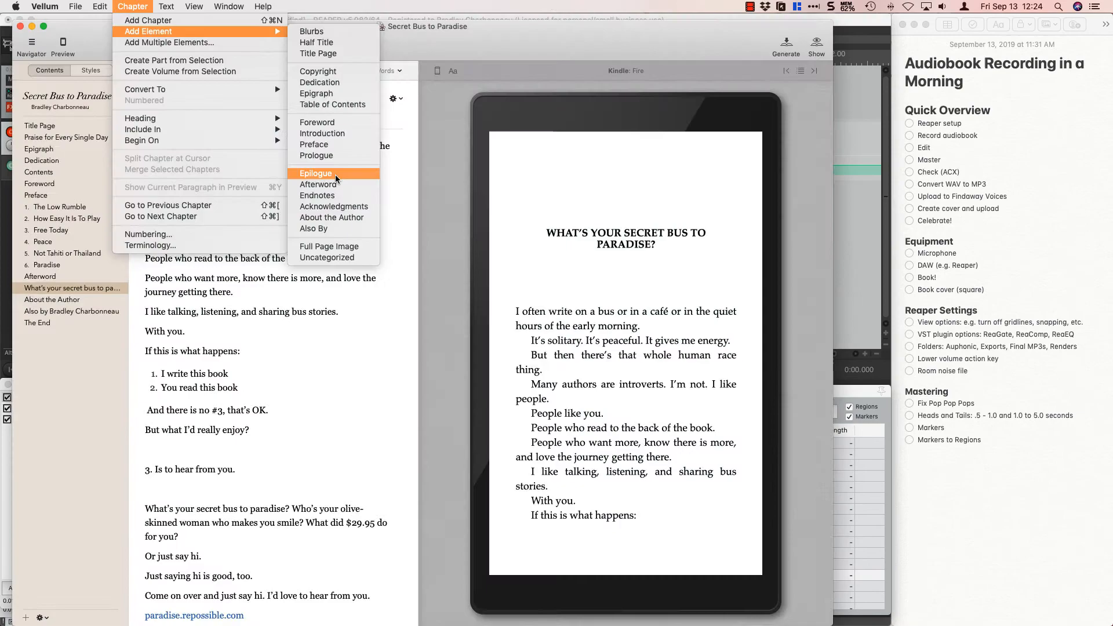
{"action": "triple_click", "coordinate": [228, 98]}
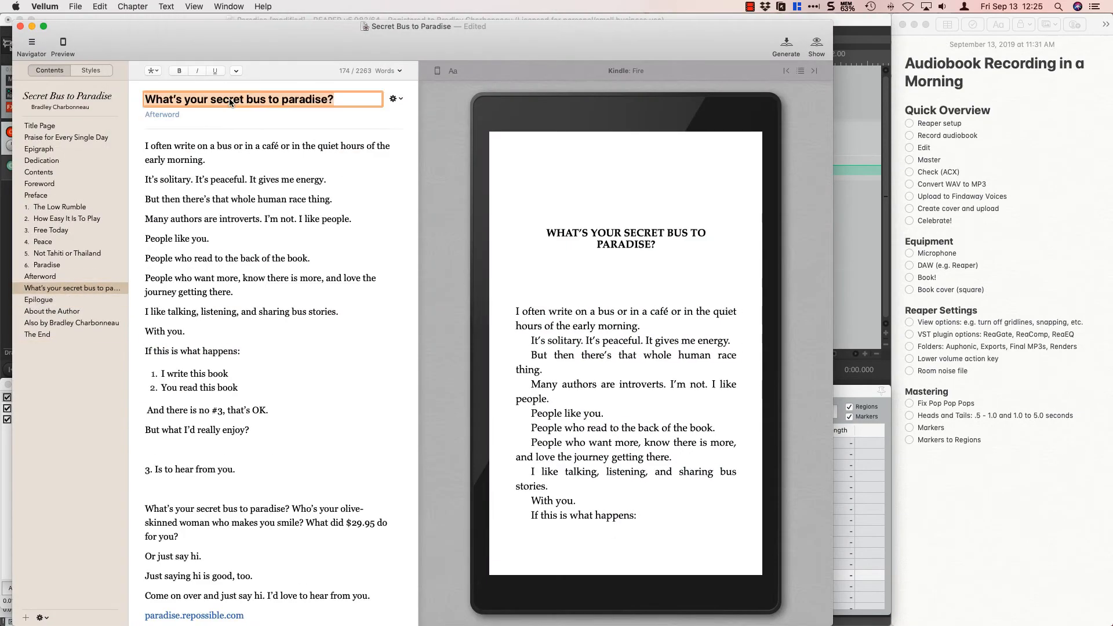
{"action": "type", "text": "Epilogue"}
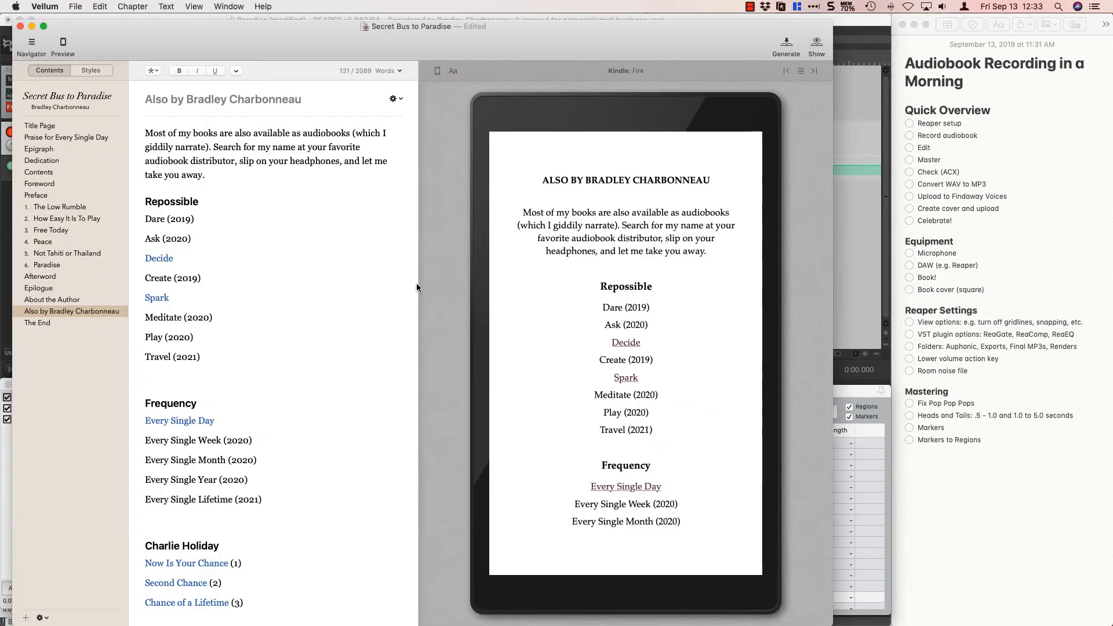
Go through the Also by and The End pages in Vellum, and stop the recording of The End in REAPER.
{"action": "scroll", "coordinate": [416, 282], "scroll_direction": "down", "scroll_amount": 10}
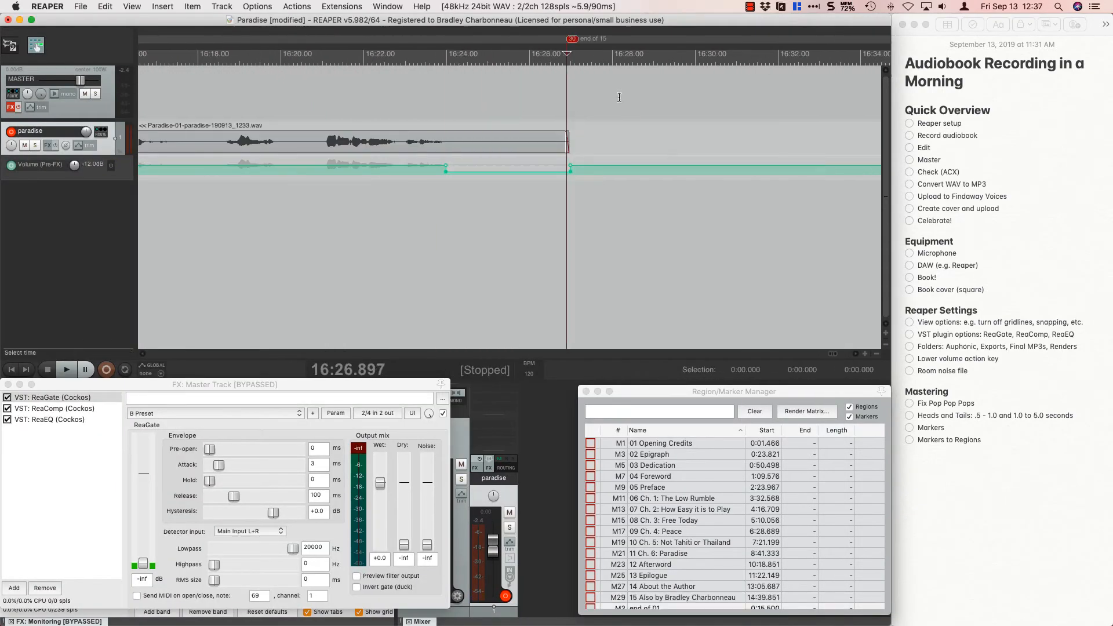
{"action": "key", "text": "super+Tab"}
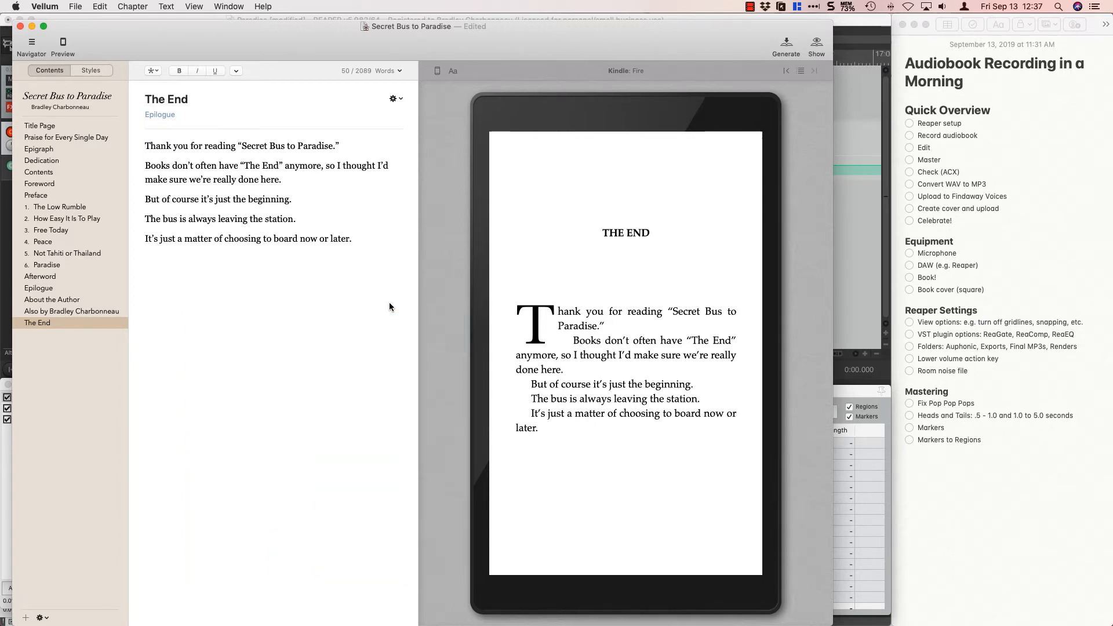
{"action": "key", "text": "super+Tab"}
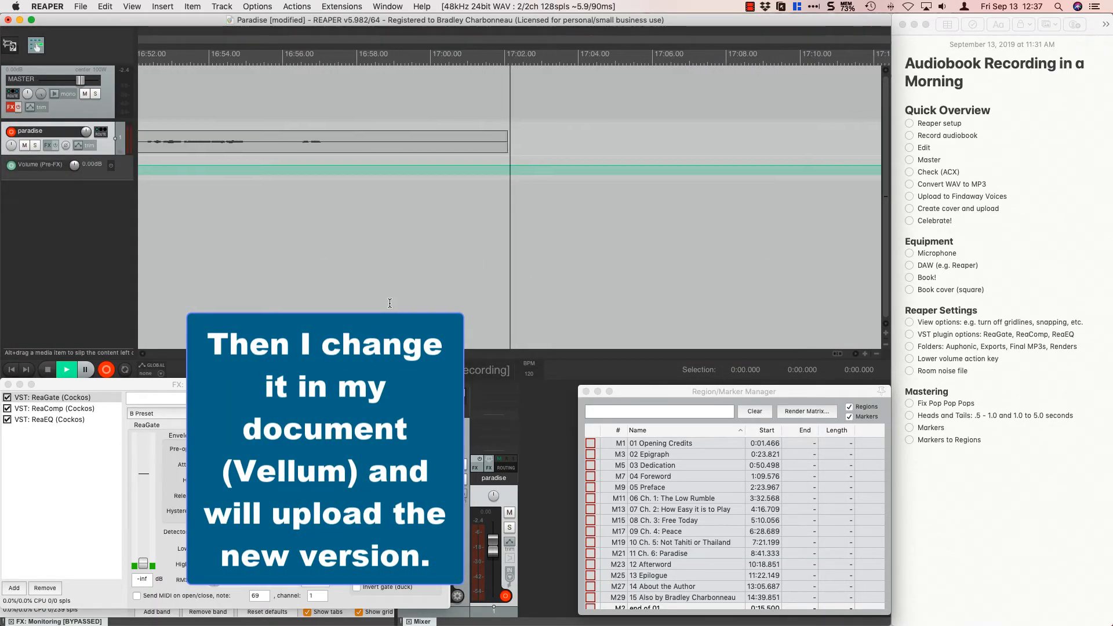
{"action": "key", "text": "space"}
In Vellum, replace "later" with "tomorrow" in the last sentence of The End, save the book, and return to REAPER.
{"action": "key", "text": "super+Tab"}
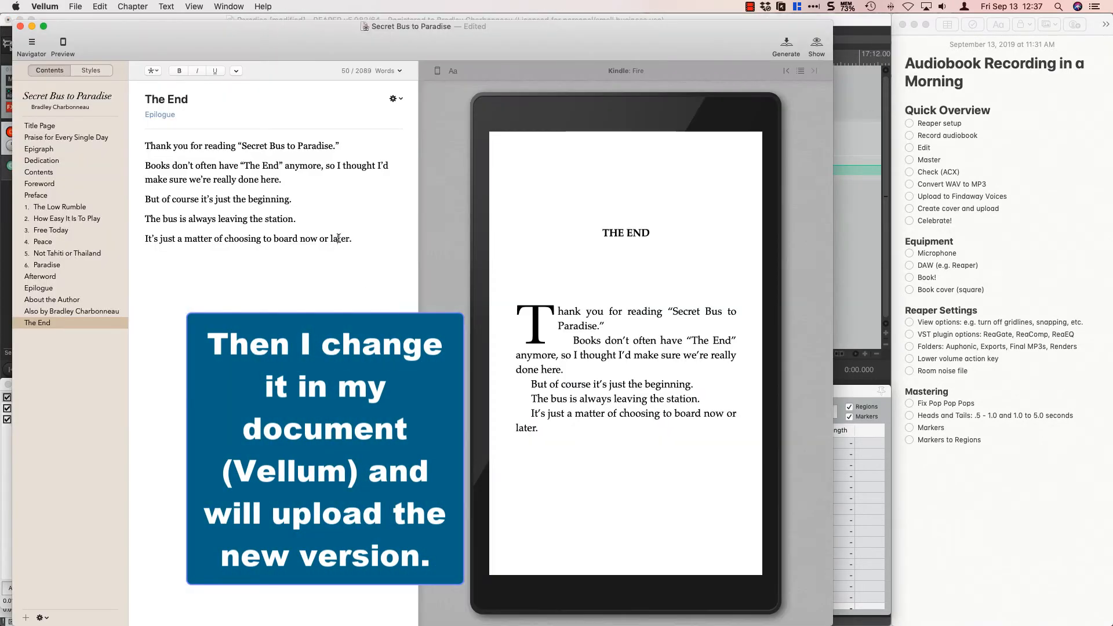
{"action": "double_click", "coordinate": [338, 239]}
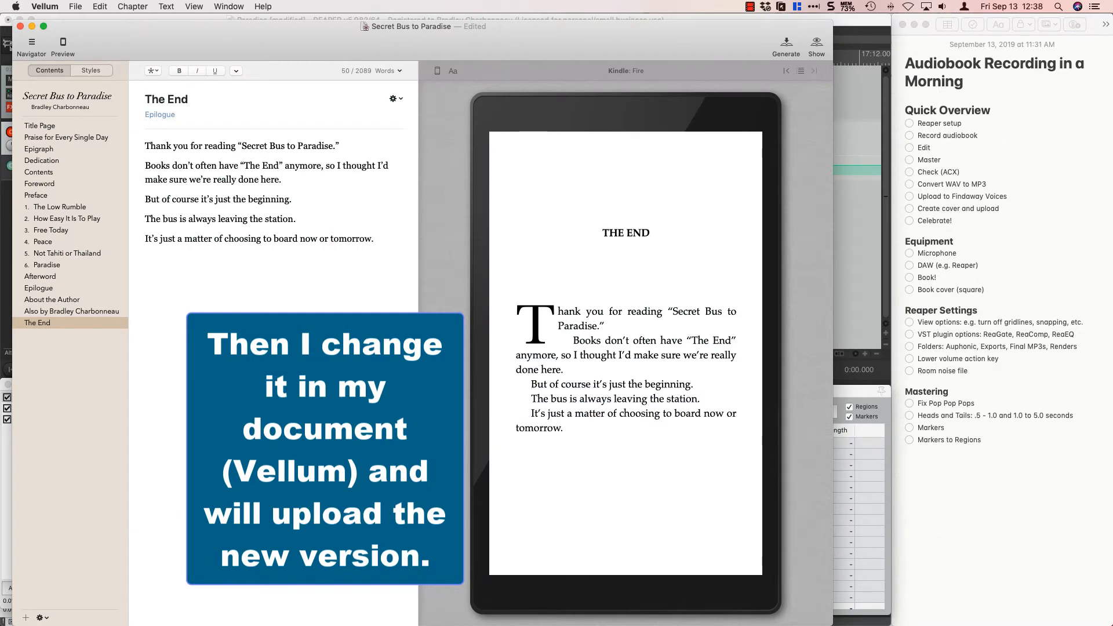
{"action": "key", "text": "super+s"}
{"action": "key", "text": "super+Tab"}
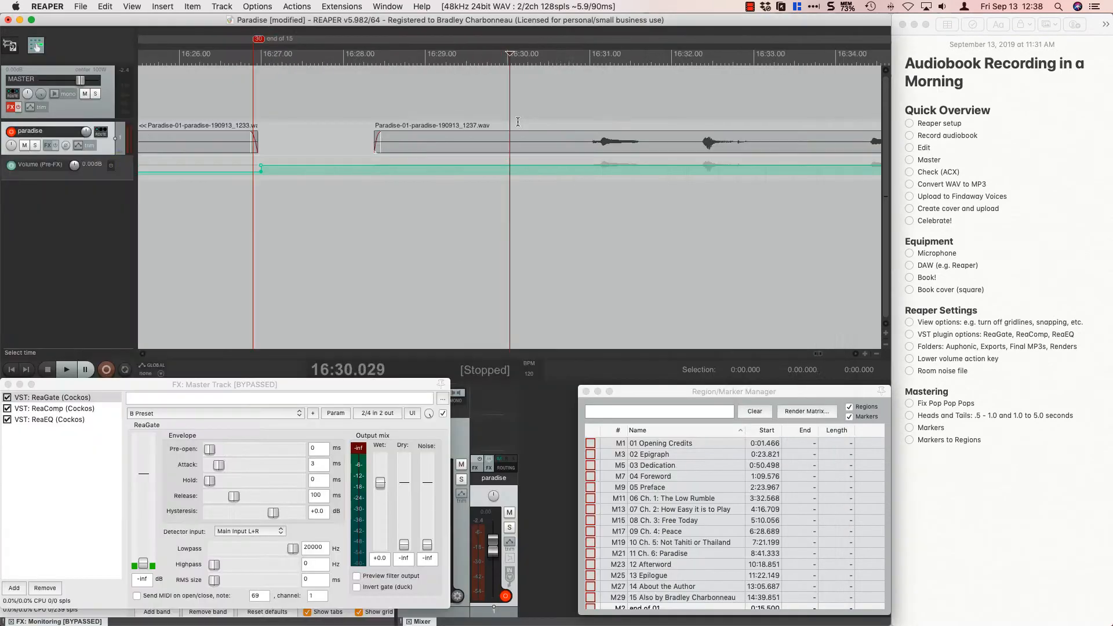
Record the Closing Credits section after The End and stop the recording.
{"action": "scroll", "coordinate": [519, 119], "scroll_direction": "down", "scroll_amount": 5}
{"action": "key", "text": "ctrl+r"}
{"action": "scroll", "coordinate": [456, 213], "scroll_direction": "up", "scroll_amount": 5}
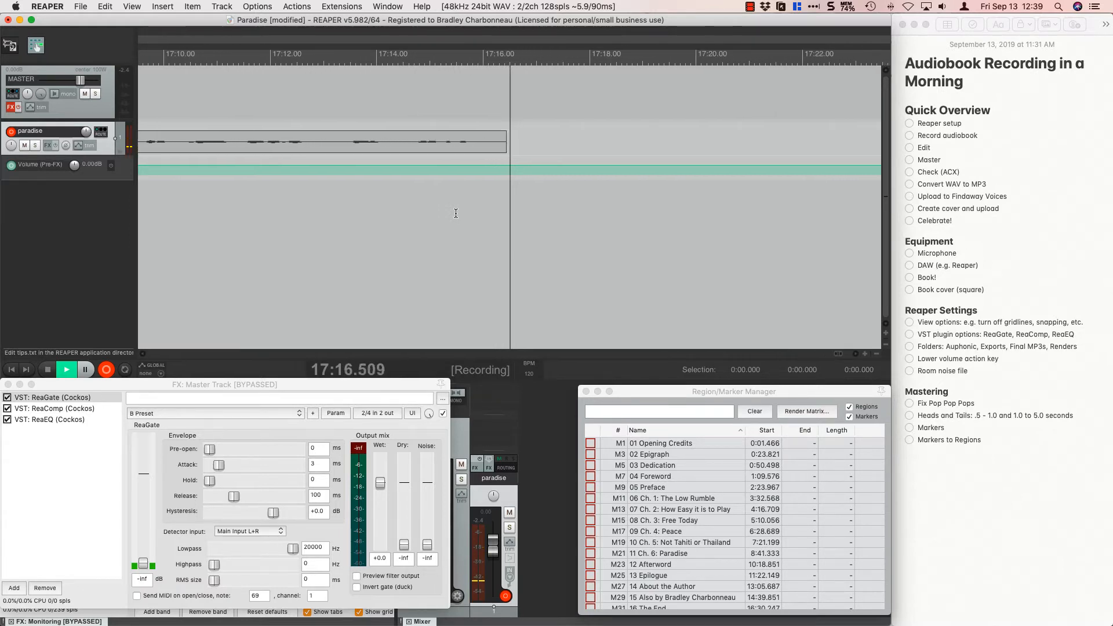
{"action": "key", "text": "space"}
Trim the Closing Credits recording's head to start at about 17:04.02 and add a marker named "end of 17" at its end.
{"action": "left_click_drag", "start_coordinate": [505, 142], "coordinate": [415, 141]}
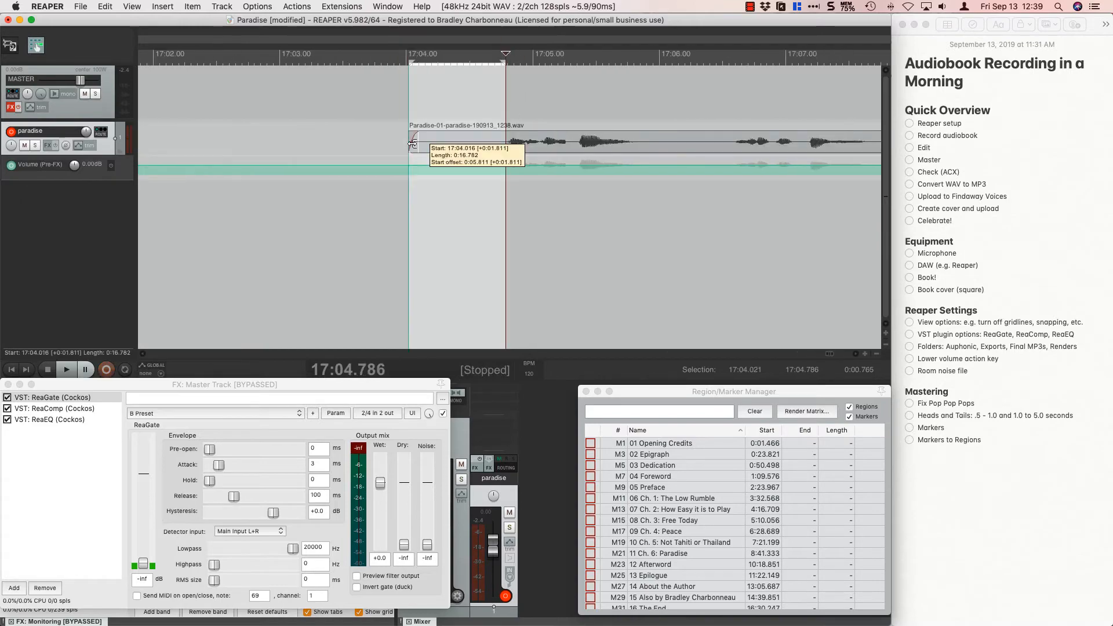
{"action": "left_click", "coordinate": [508, 219]}
{"action": "key", "text": "shift+m"}
{"action": "type", "text": "end of 17"}
{"action": "key", "text": "Return"}
{"action": "left_click", "coordinate": [734, 218]}
Review all sections and markers across the timeline and compare them with the manuscript's Paradise and Epilogue chapters in Vellum.
{"action": "scroll", "coordinate": [510, 228], "scroll_direction": "down", "scroll_amount": 1}
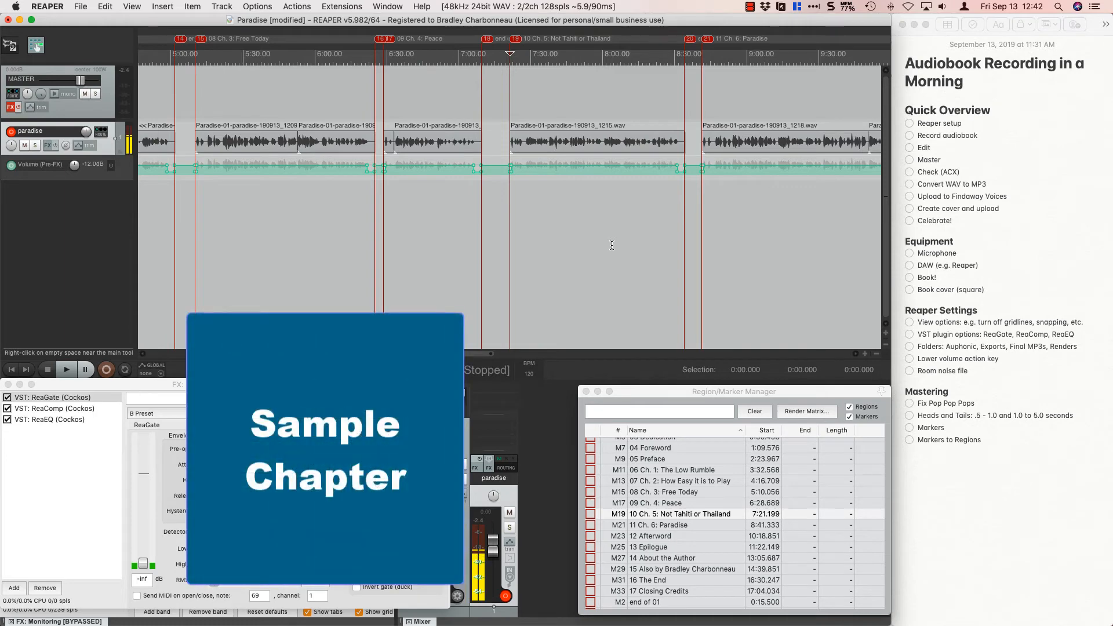
{"action": "scroll", "coordinate": [611, 245], "scroll_direction": "down", "scroll_amount": 5}
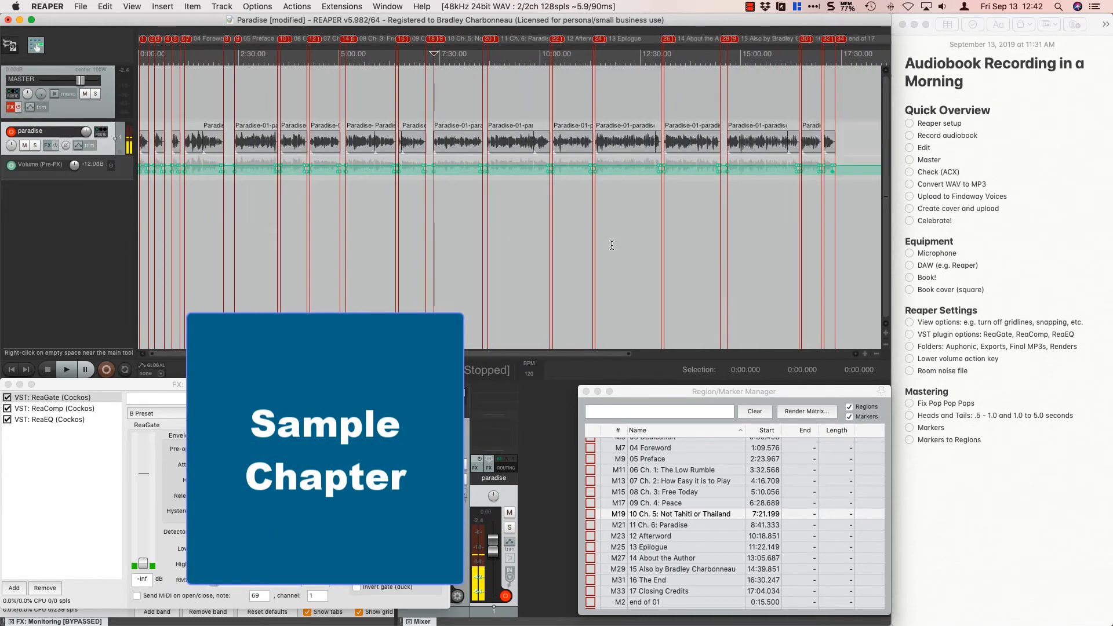
{"action": "scroll", "coordinate": [612, 245], "scroll_direction": "up", "scroll_amount": 2}
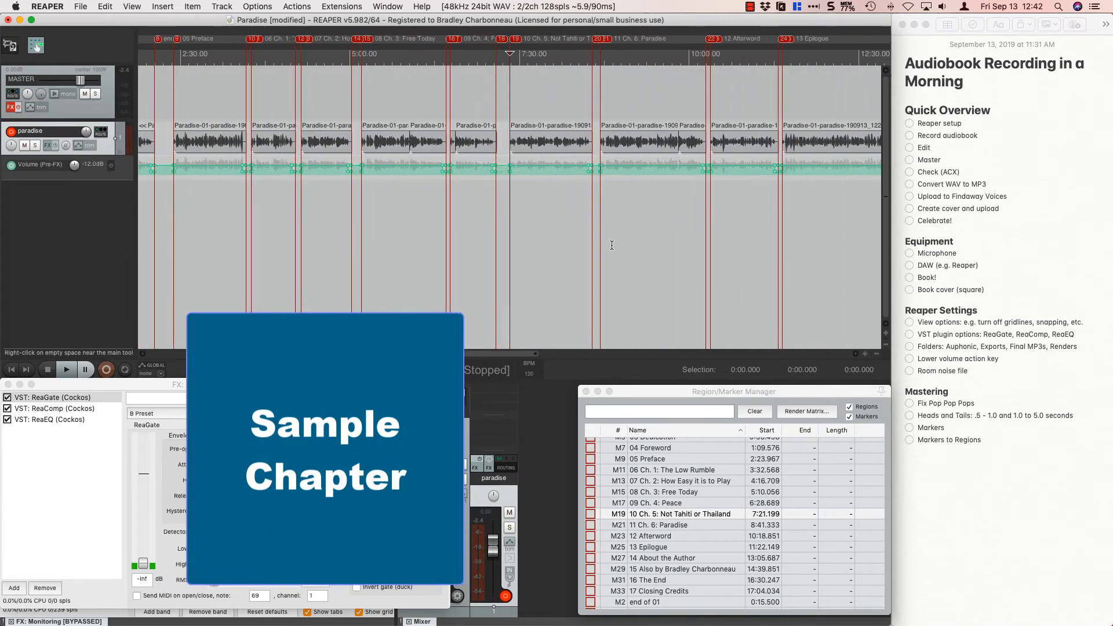
{"action": "scroll", "coordinate": [612, 245], "scroll_direction": "down", "scroll_amount": 3}
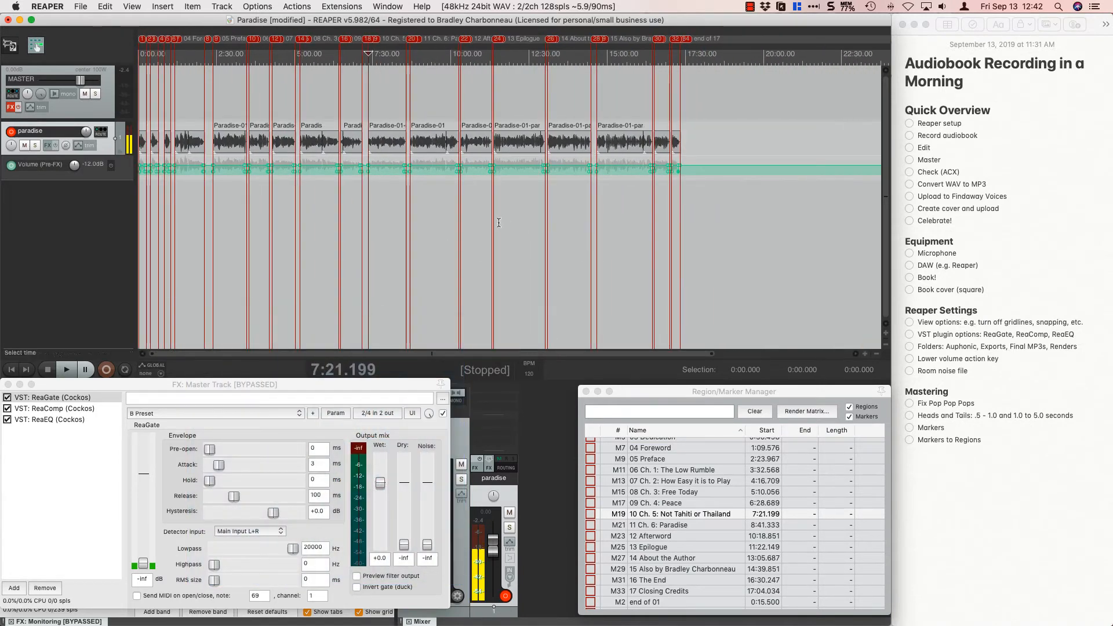
{"action": "key", "text": "super+Tab"}
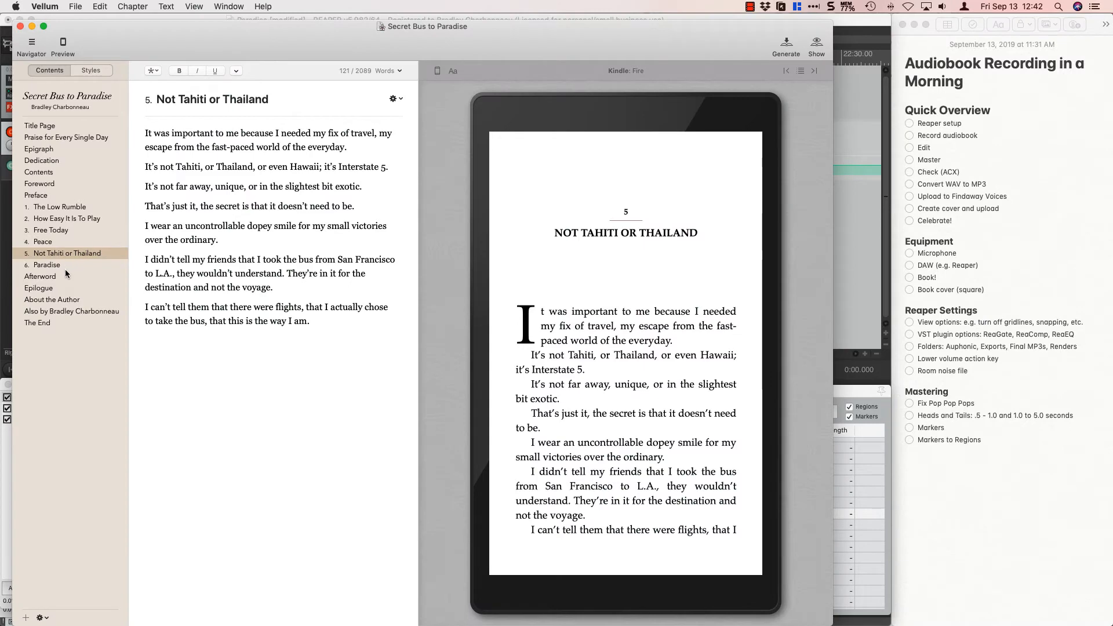
{"action": "left_click", "coordinate": [66, 269]}
{"action": "left_click", "coordinate": [56, 289]}
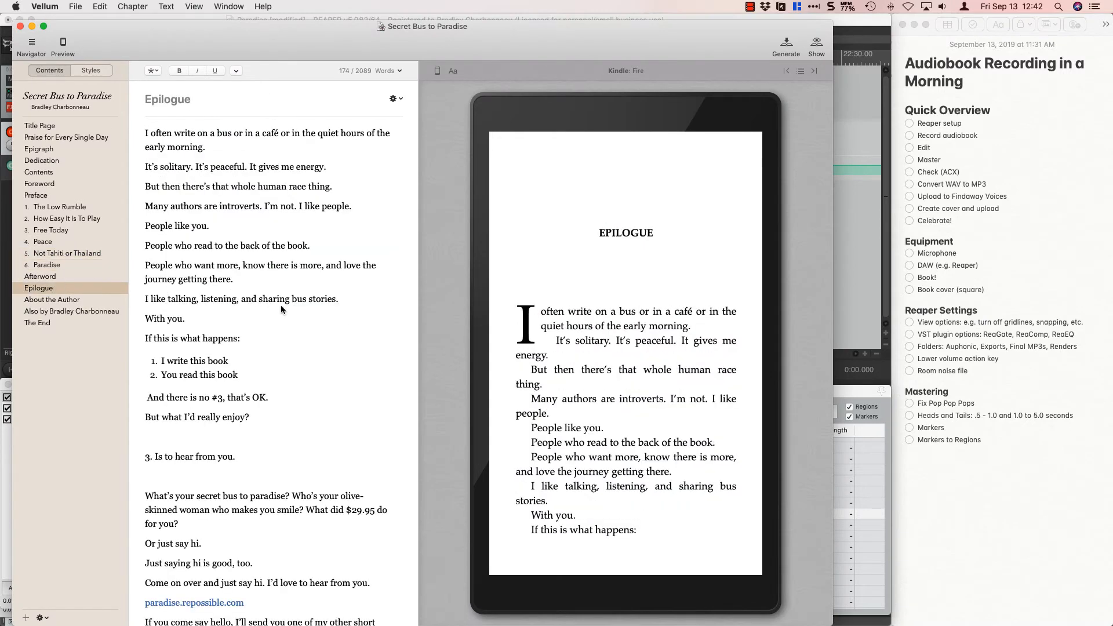
{"action": "key", "text": "super+Tab"}
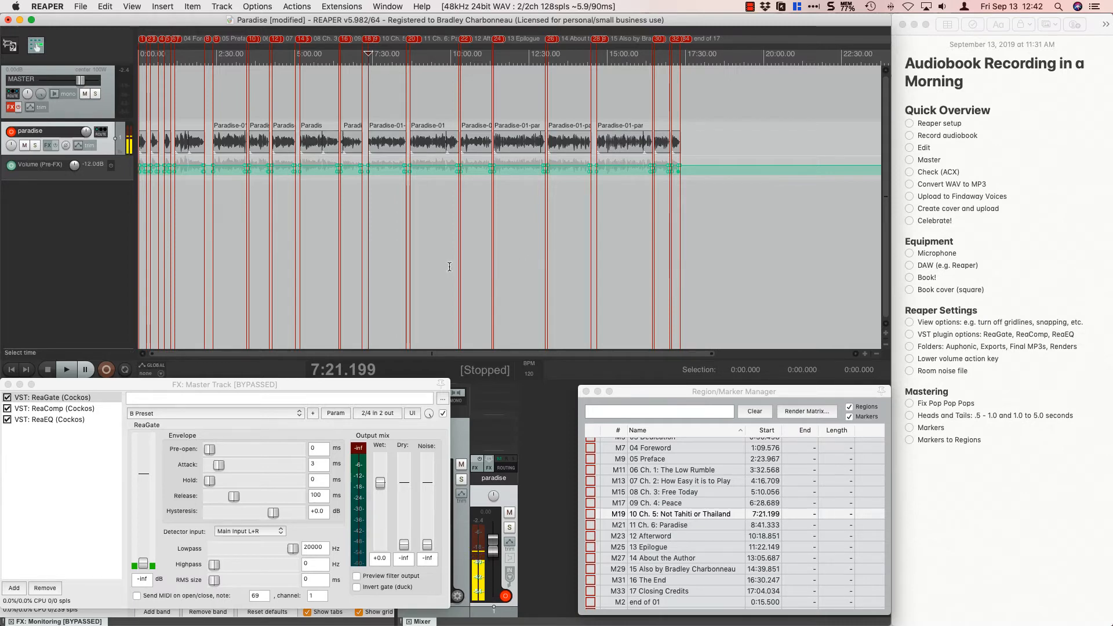
Look up chapter 5, Not Tahiti or Thailand, in the Vellum manuscript and return to REAPER.
{"action": "scroll", "coordinate": [450, 267], "scroll_direction": "up", "scroll_amount": 3}
{"action": "key", "text": "super+Tab"}
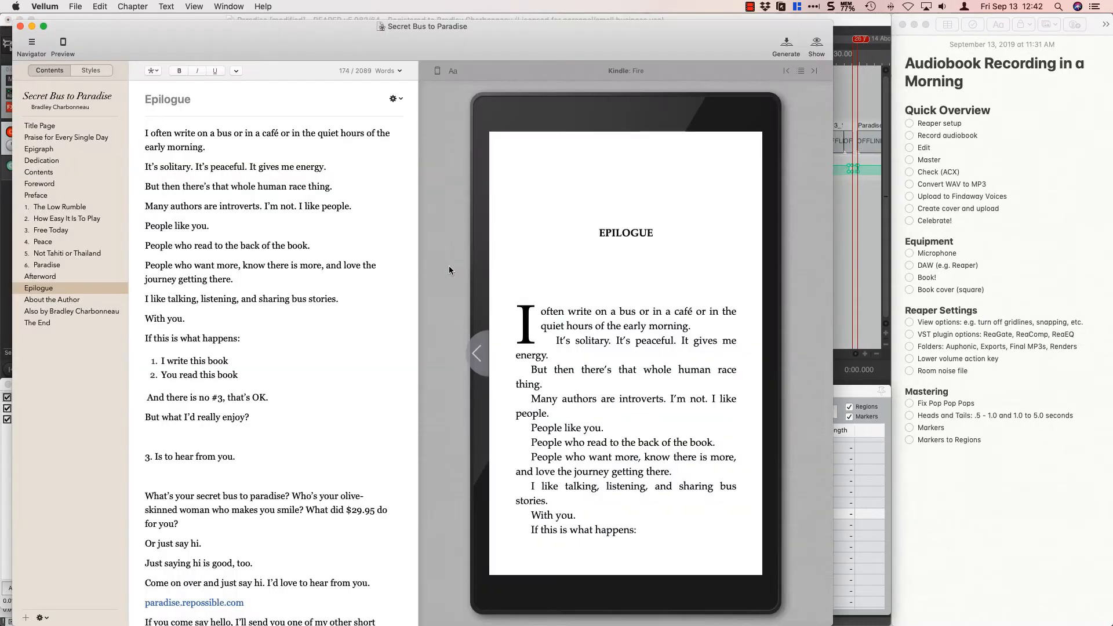
{"action": "left_click", "coordinate": [84, 254]}
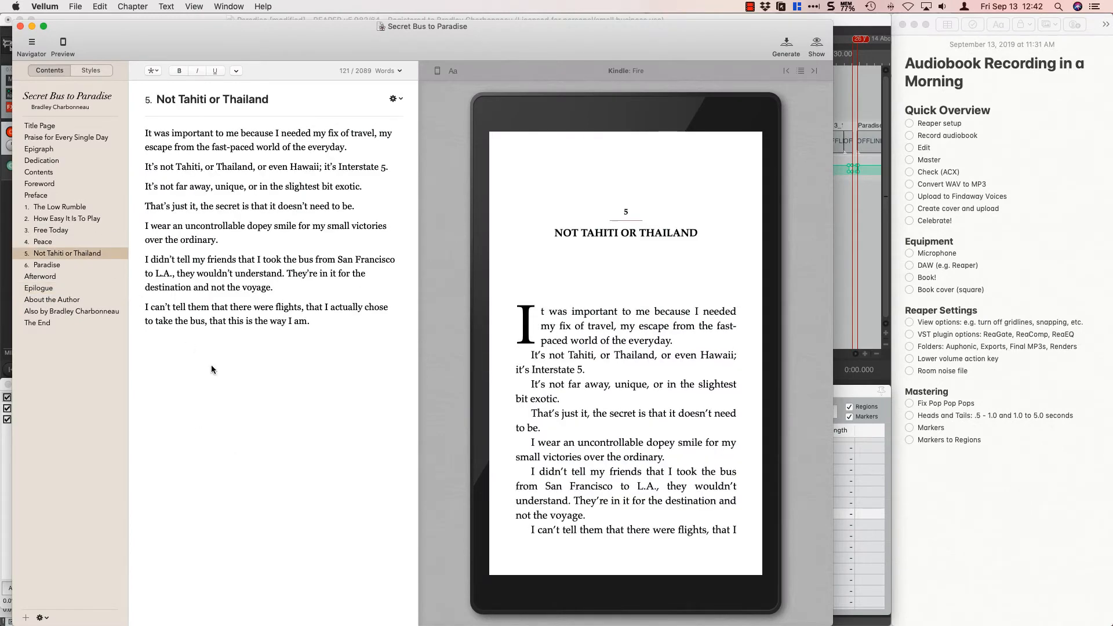
{"action": "key", "text": "super+Tab"}
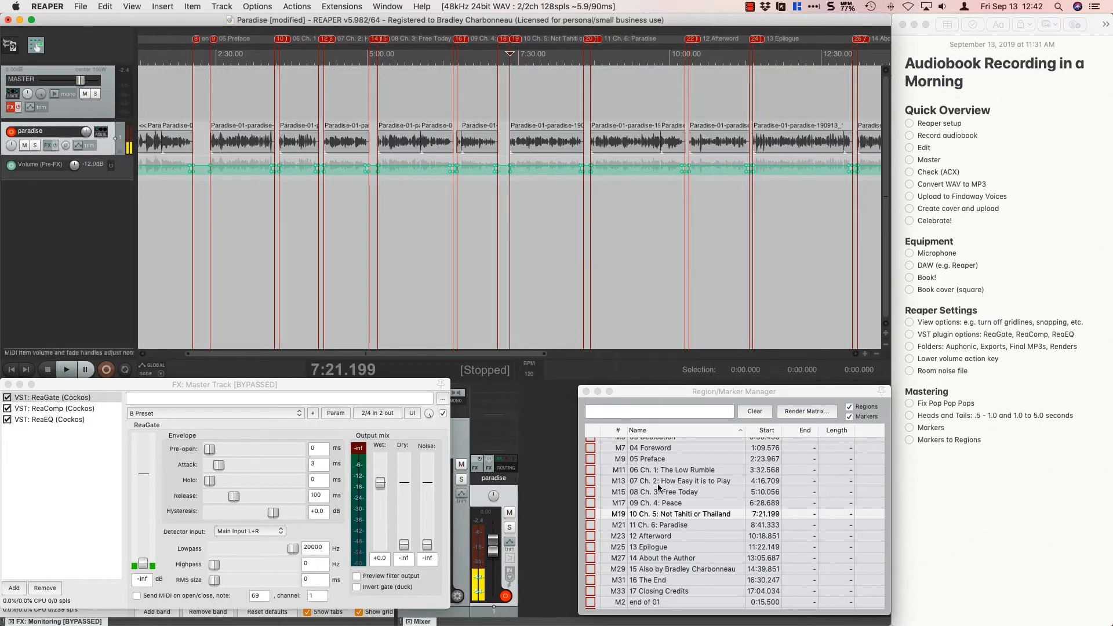
Copy the recording of Ch. 5: Not Tahiti or Thailand and paste it after the "end of 17" marker at about 17:41.38.
{"action": "left_click", "coordinate": [659, 505]}
{"action": "left_click", "coordinate": [653, 512]}
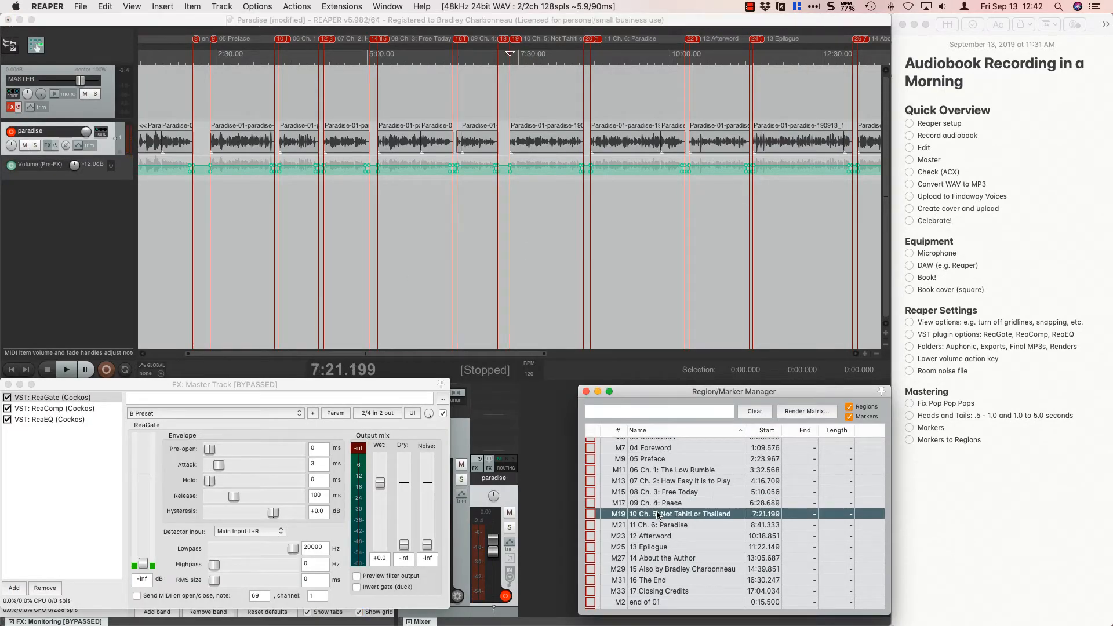
{"action": "scroll", "coordinate": [573, 273], "scroll_direction": "up", "scroll_amount": 5}
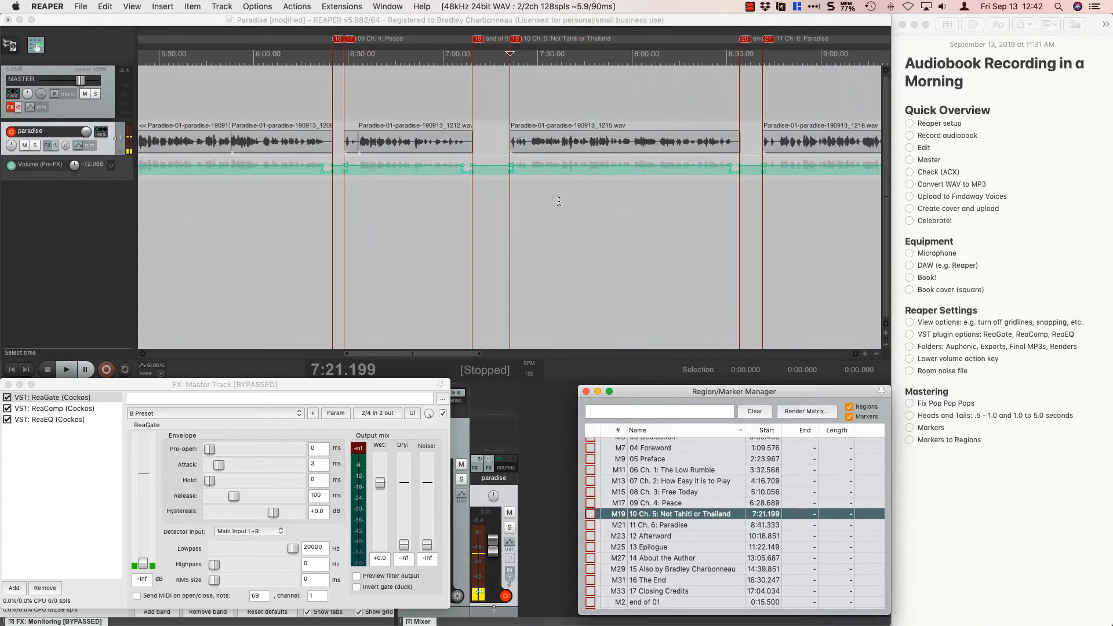
{"action": "left_click", "coordinate": [606, 142]}
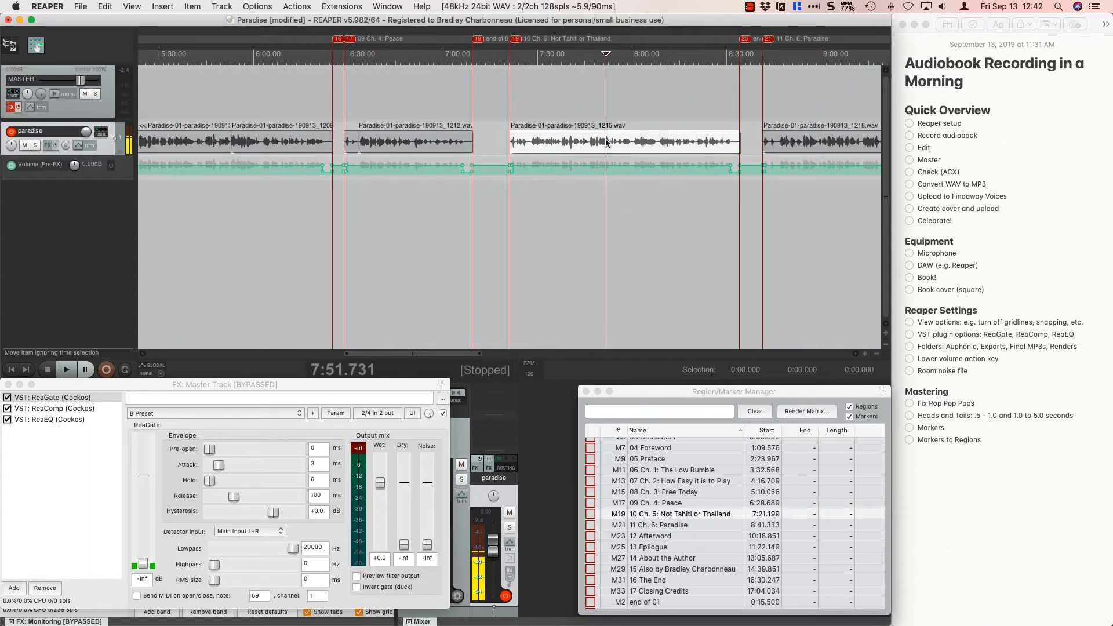
{"action": "scroll", "coordinate": [625, 207], "scroll_direction": "down", "scroll_amount": 15}
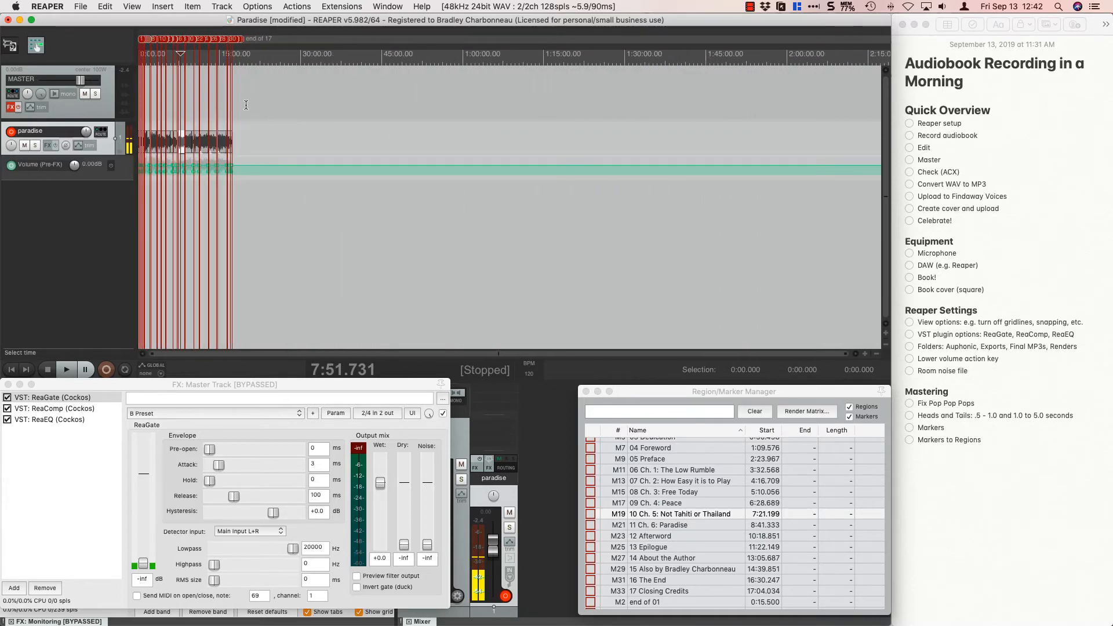
{"action": "left_click", "coordinate": [242, 105]}
{"action": "scroll", "coordinate": [242, 105], "scroll_direction": "up", "scroll_amount": 9}
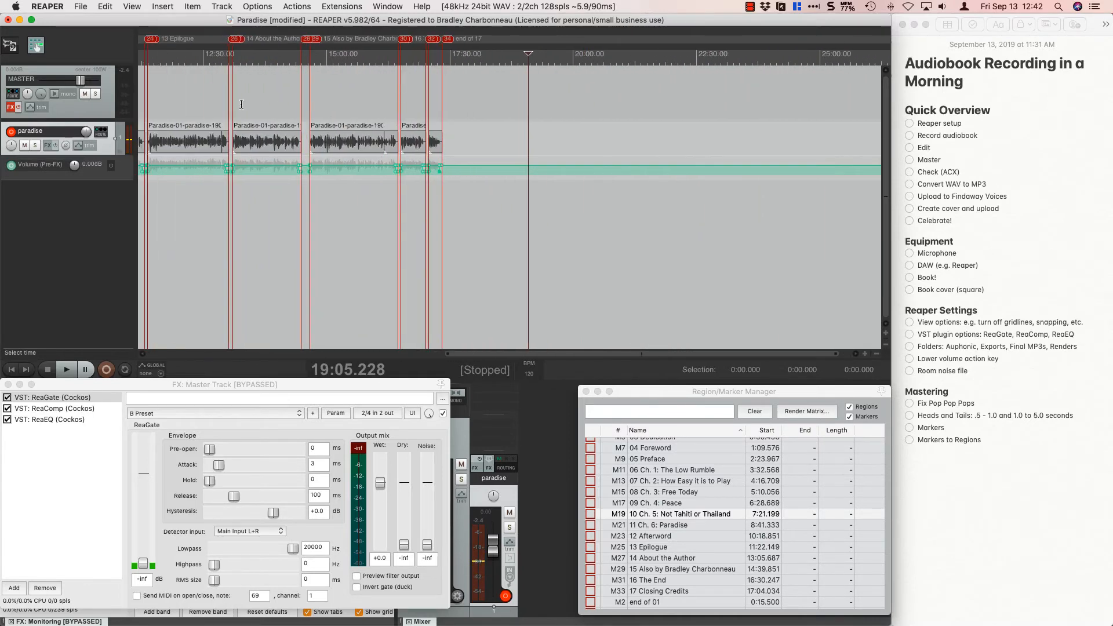
{"action": "scroll", "coordinate": [342, 99], "scroll_direction": "up", "scroll_amount": 4}
{"action": "left_click", "coordinate": [342, 100]}
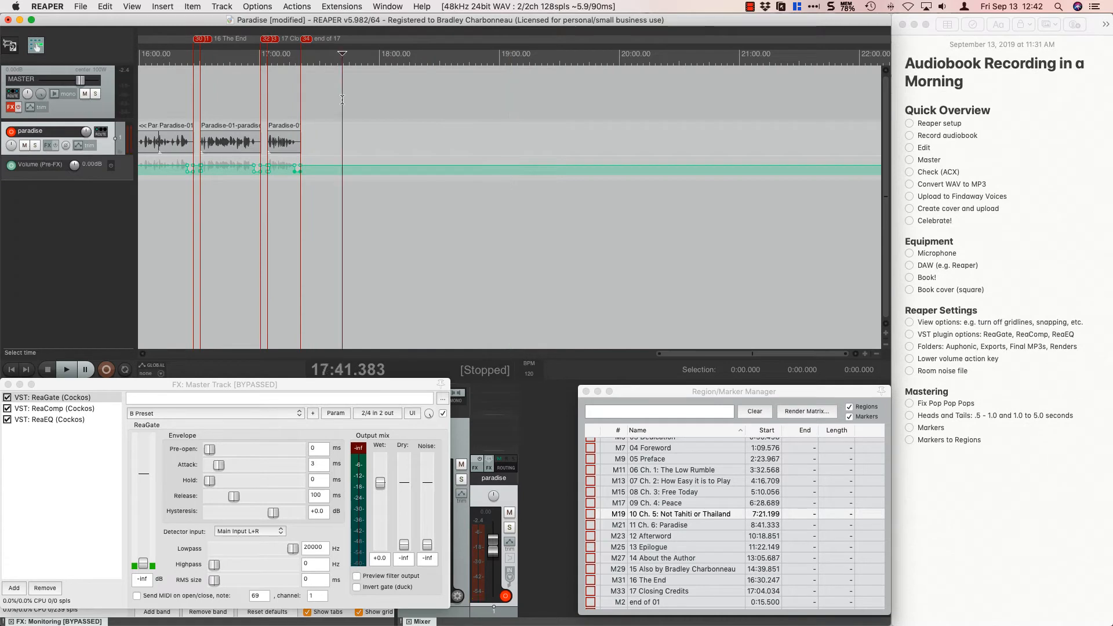
{"action": "key", "text": "super+v"}
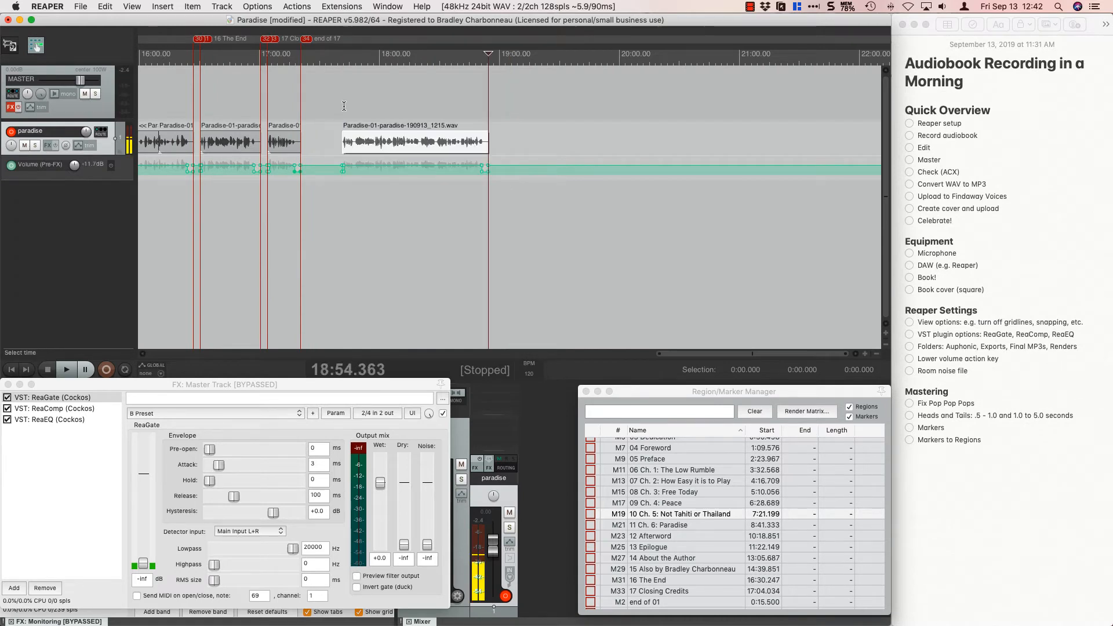
Add a marker named "18 Sample Chapter" at the start of the pasted recording, at about 17:41.41.
{"action": "left_click", "coordinate": [352, 112]}
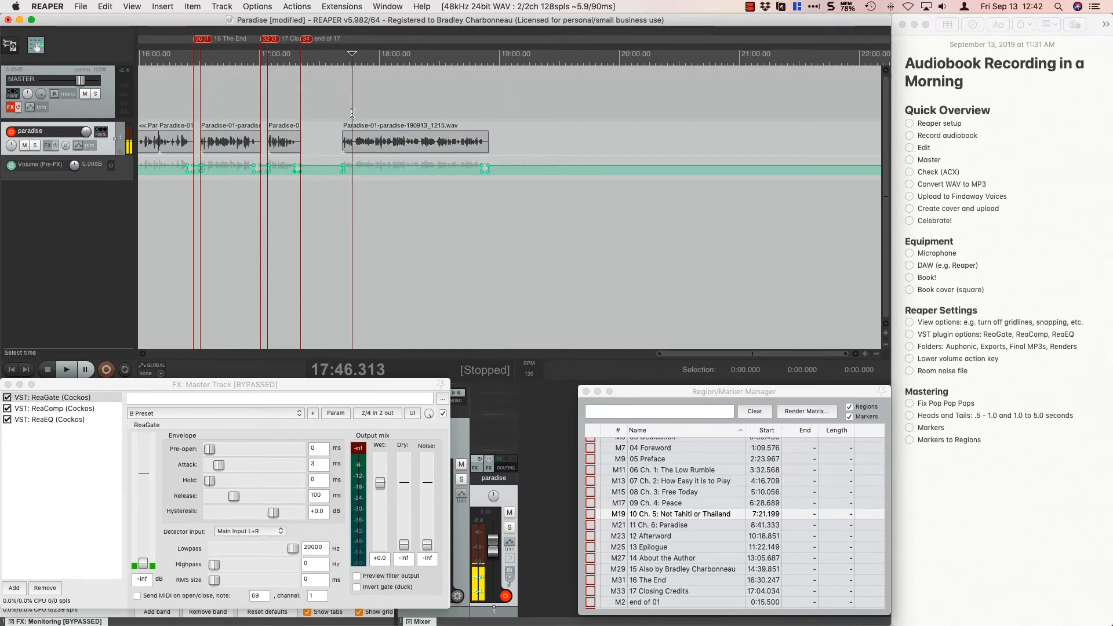
{"action": "scroll", "coordinate": [352, 113], "scroll_direction": "up", "scroll_amount": 5}
{"action": "scroll", "coordinate": [352, 112], "scroll_direction": "up", "scroll_amount": 2}
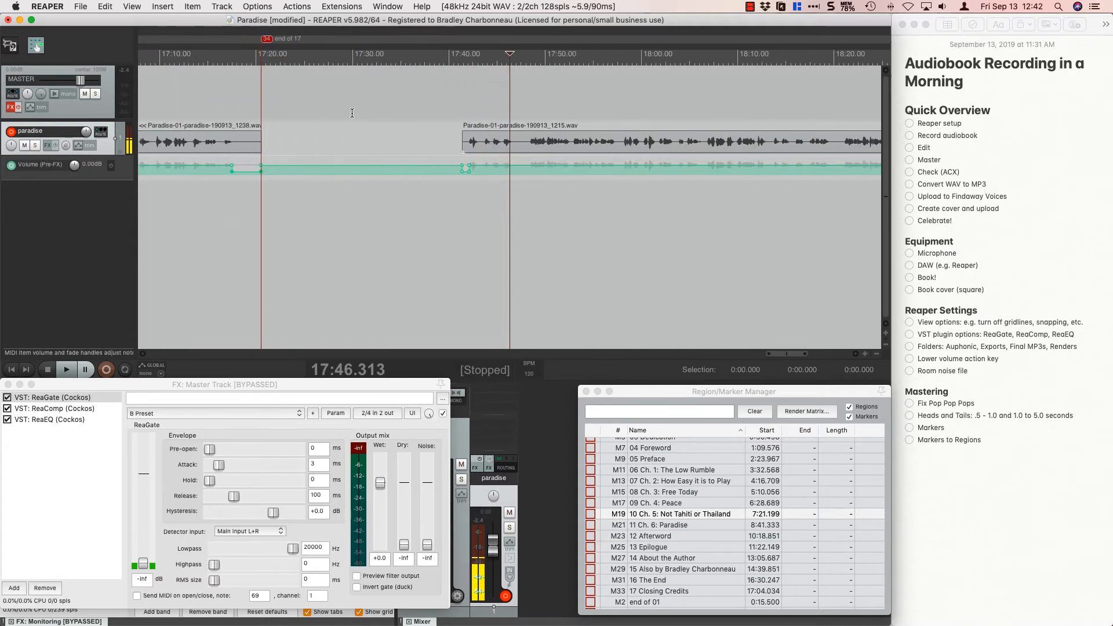
{"action": "scroll", "coordinate": [352, 112], "scroll_direction": "down", "scroll_amount": 1}
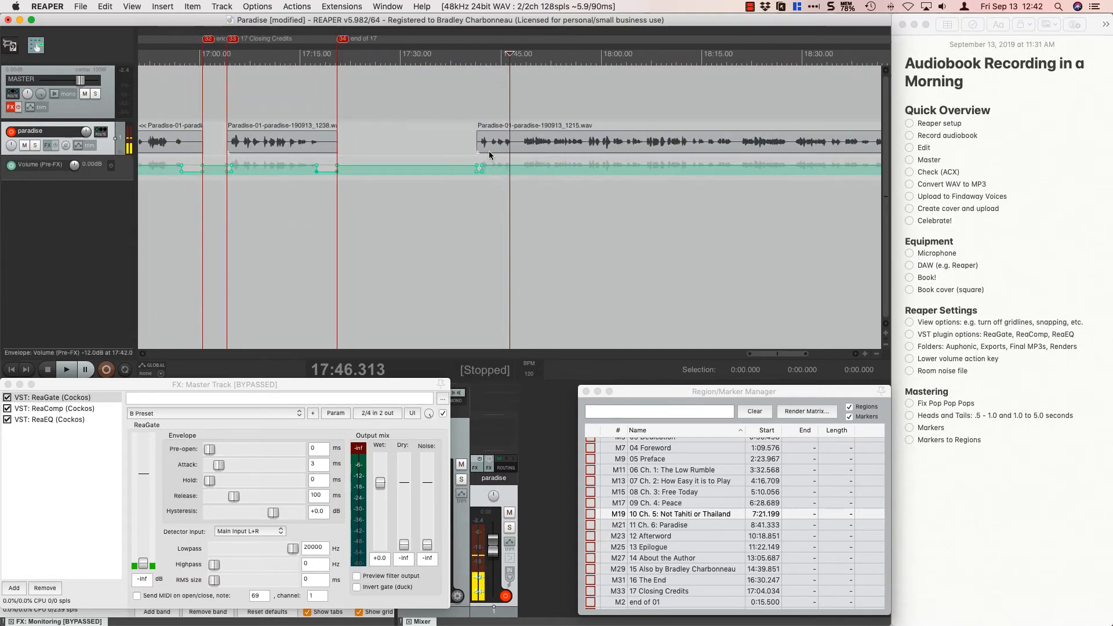
{"action": "scroll", "coordinate": [487, 109], "scroll_direction": "up", "scroll_amount": 1}
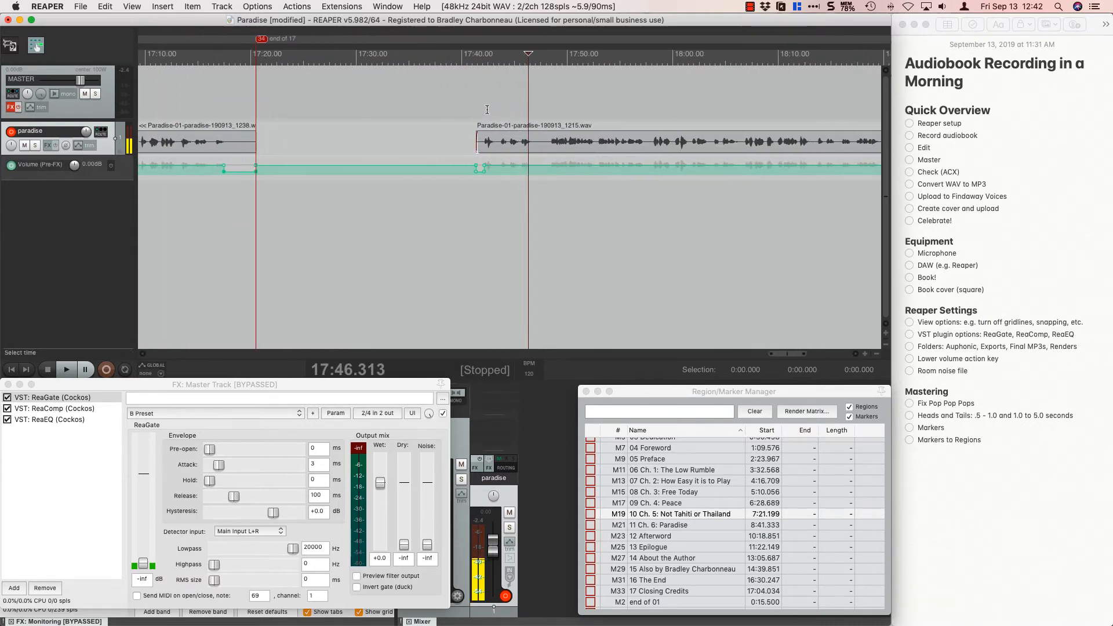
{"action": "scroll", "coordinate": [487, 109], "scroll_direction": "up", "scroll_amount": 2}
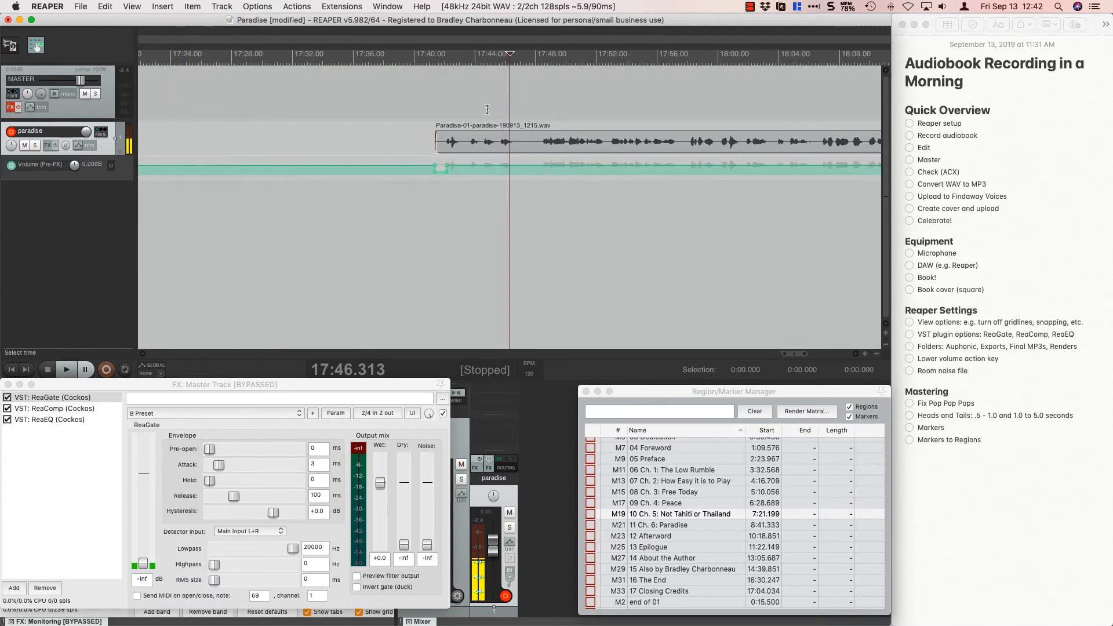
{"action": "left_click", "coordinate": [421, 114]}
{"action": "scroll", "coordinate": [421, 115], "scroll_direction": "up", "scroll_amount": 5}
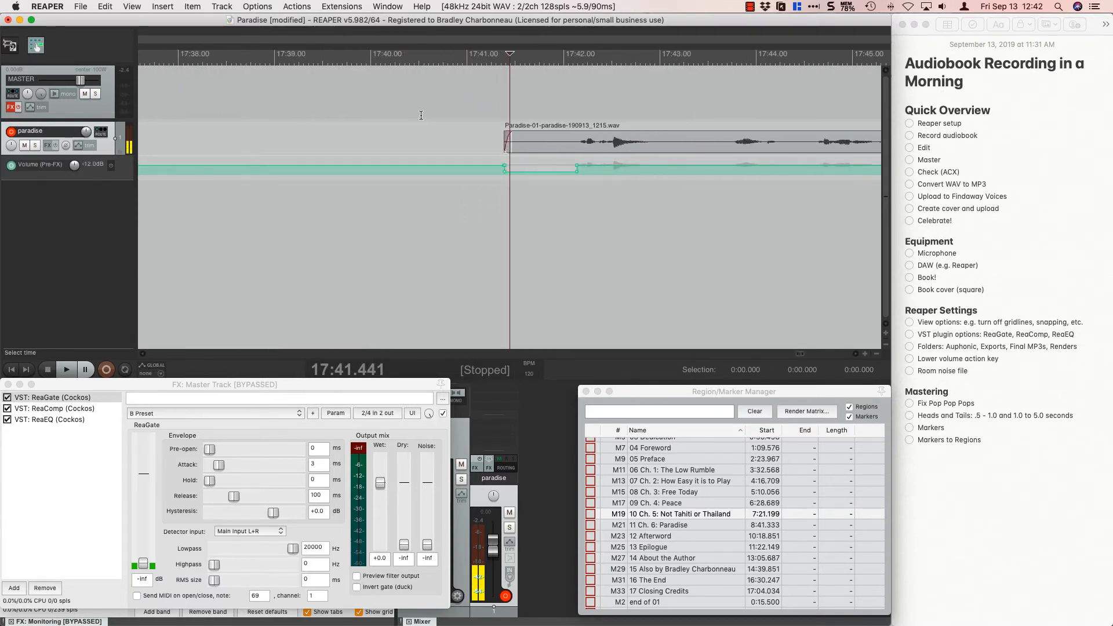
{"action": "left_click", "coordinate": [505, 119]}
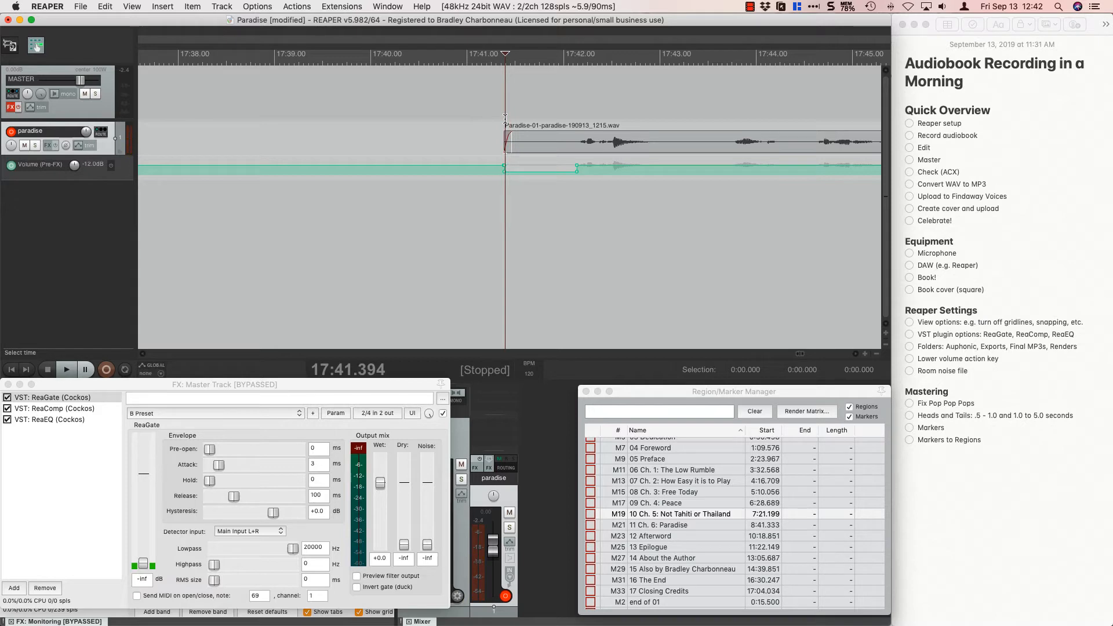
{"action": "left_click", "coordinate": [506, 119]}
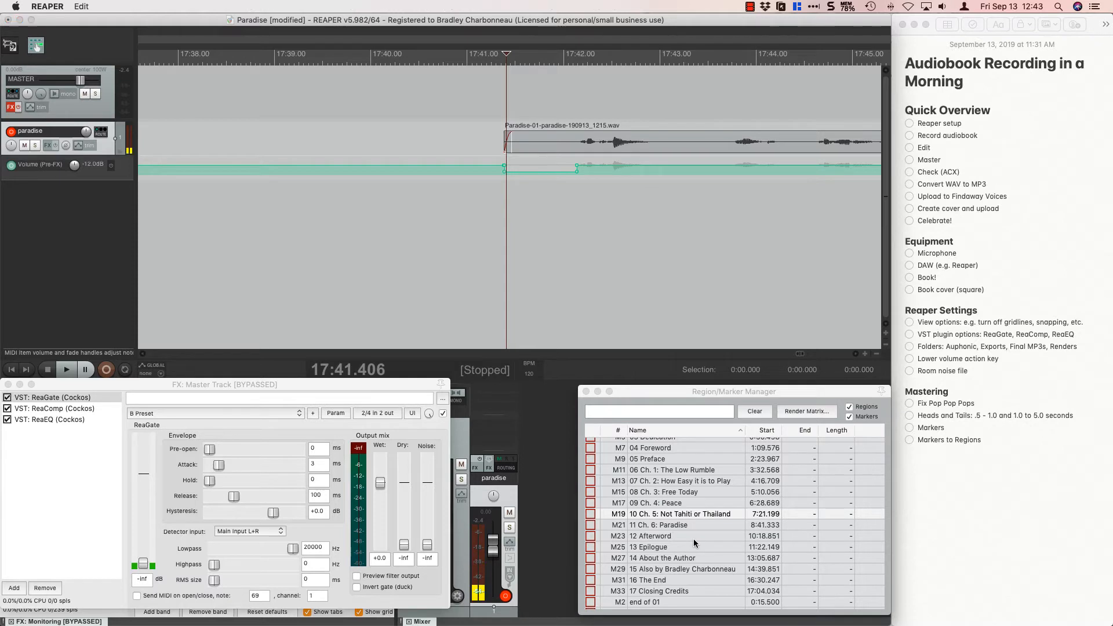
{"action": "key", "text": "shift+m"}
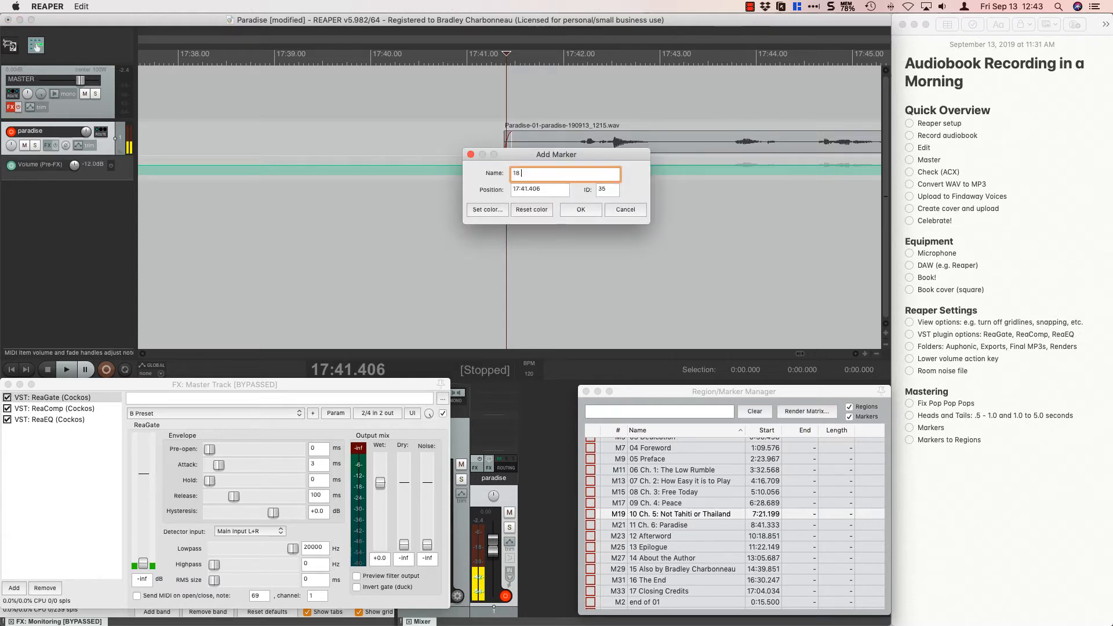
{"action": "type", "text": "18 Sample Chapter"}
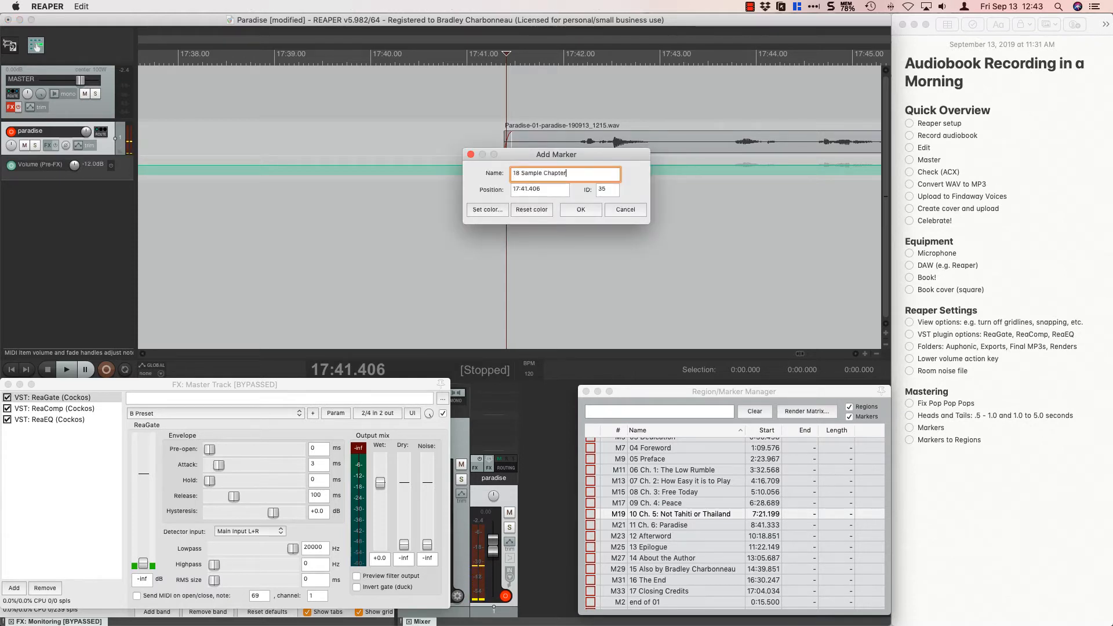
{"action": "key", "text": "Return"}
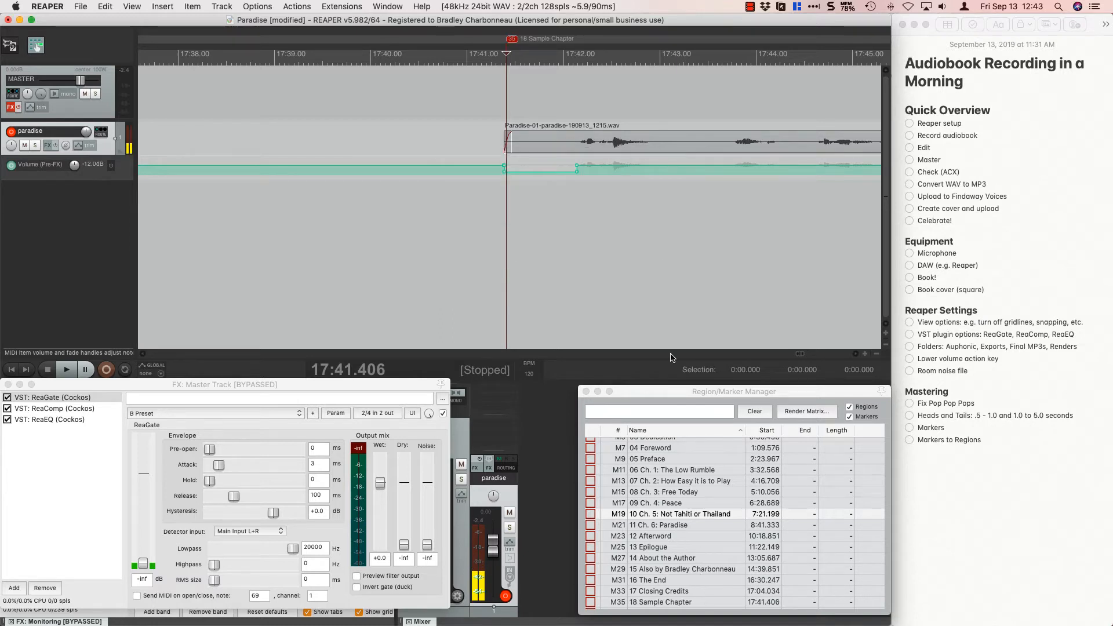
Add a marker named "end of 18" at the end of the sample chapter recording, at about 18:54.33.
{"action": "scroll", "coordinate": [646, 235], "scroll_direction": "down", "scroll_amount": 5}
{"action": "scroll", "coordinate": [646, 235], "scroll_direction": "down", "scroll_amount": 3}
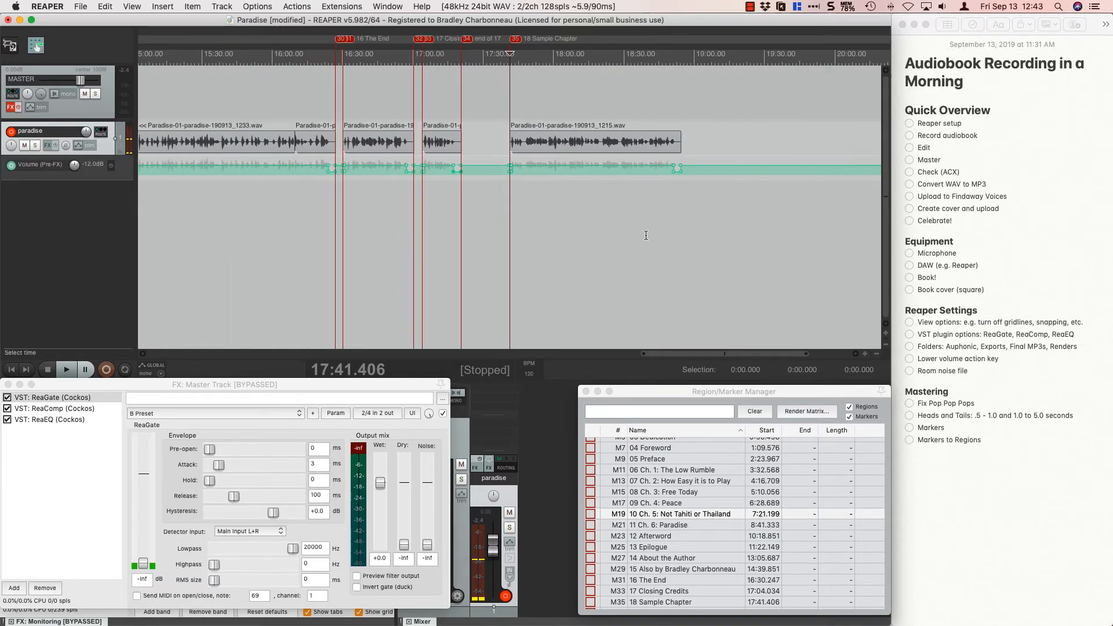
{"action": "left_click", "coordinate": [676, 109]}
{"action": "scroll", "coordinate": [676, 109], "scroll_direction": "up", "scroll_amount": 3}
{"action": "scroll", "coordinate": [676, 108], "scroll_direction": "up", "scroll_amount": 5}
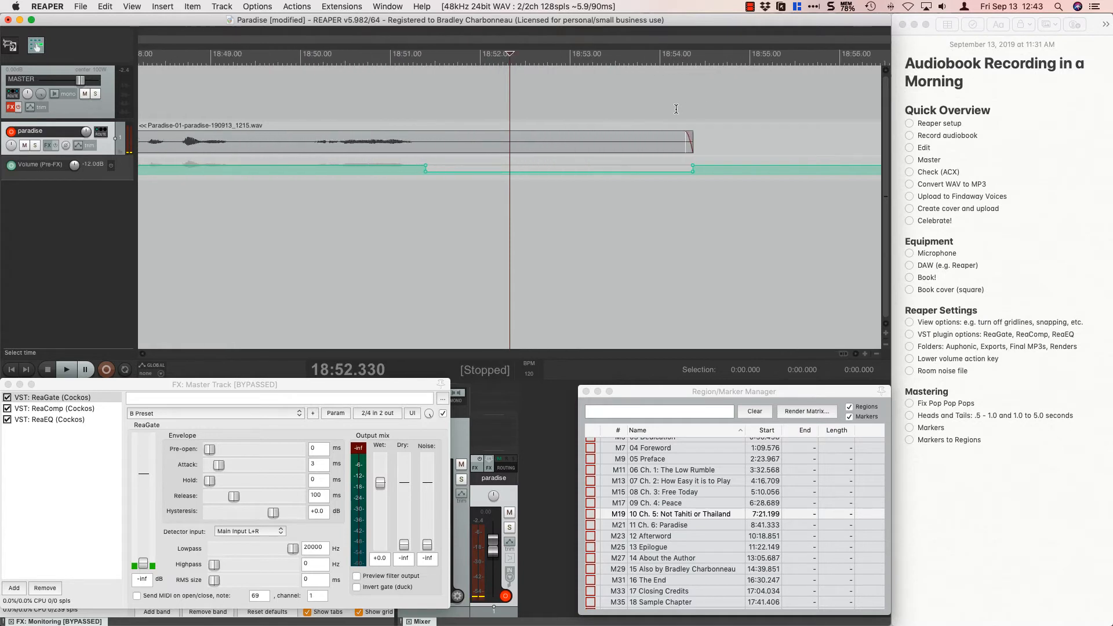
{"action": "left_click", "coordinate": [720, 115]}
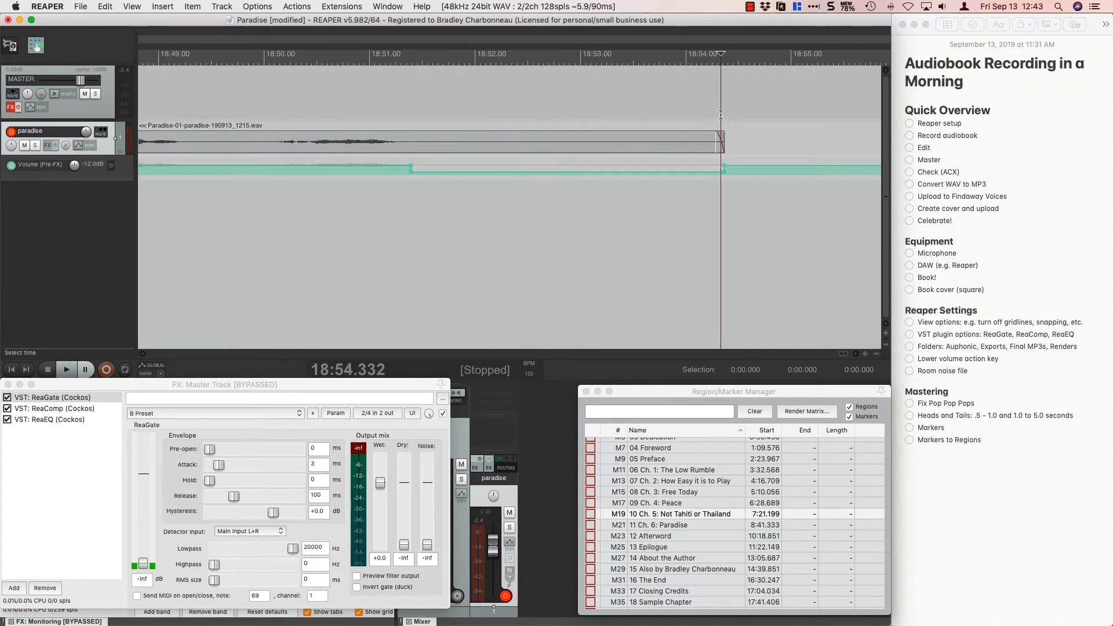
{"action": "key", "text": "shift+m"}
{"action": "type", "text": "end"}
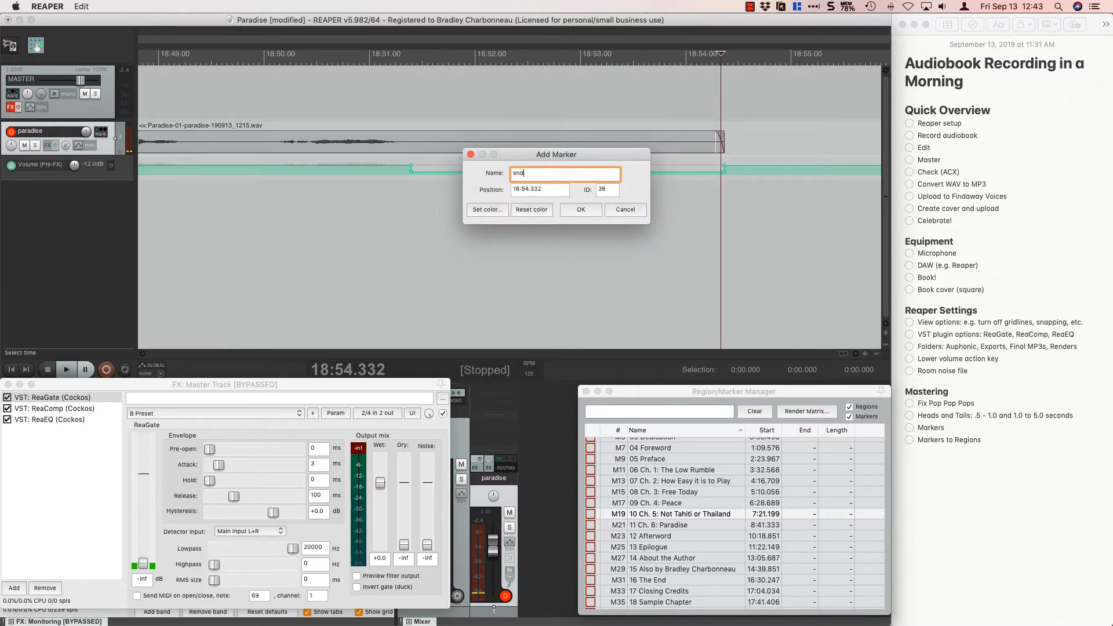
{"action": "type", "text": " of 18"}
{"action": "key", "text": "Return"}
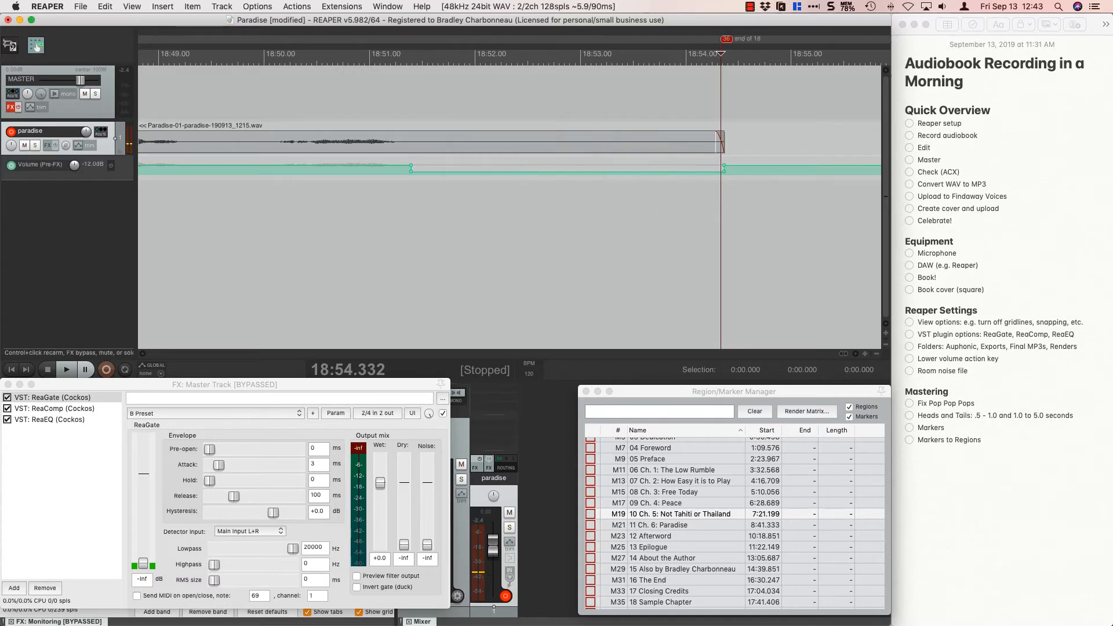
{"action": "scroll", "coordinate": [572, 228], "scroll_direction": "down", "scroll_amount": 5}
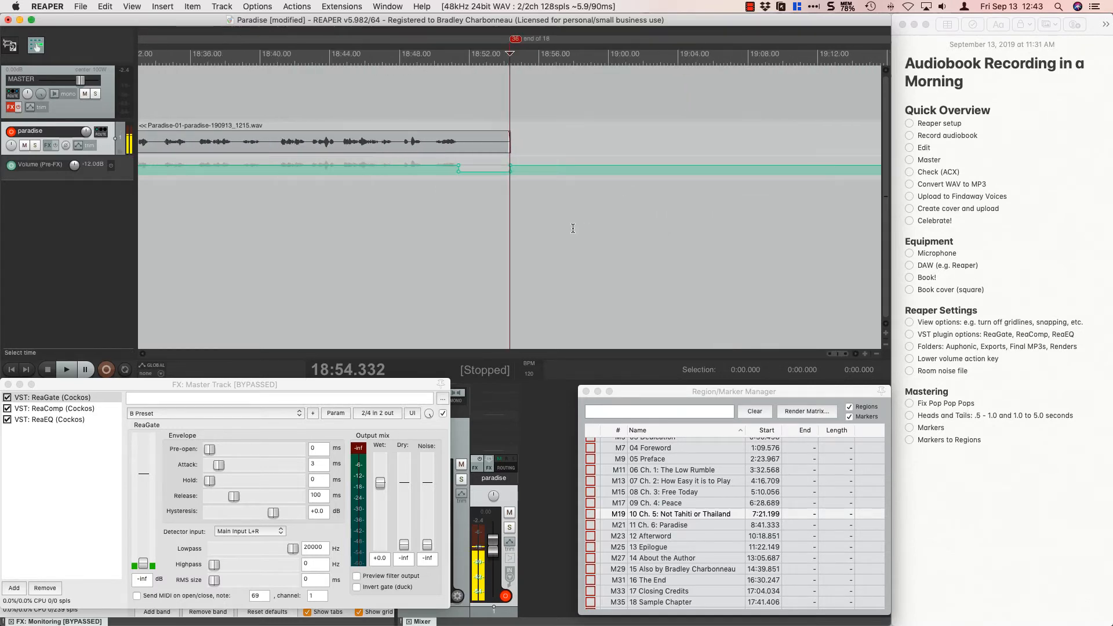
{"action": "scroll", "coordinate": [573, 228], "scroll_direction": "down", "scroll_amount": 8}
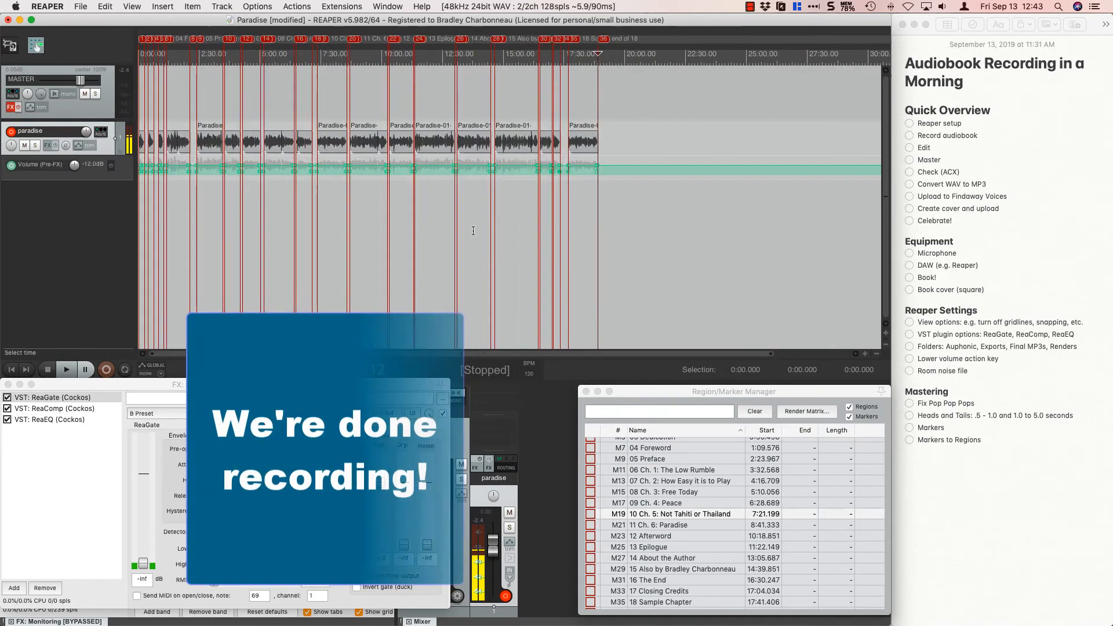
{"action": "scroll", "coordinate": [472, 230], "scroll_direction": "up", "scroll_amount": 4}
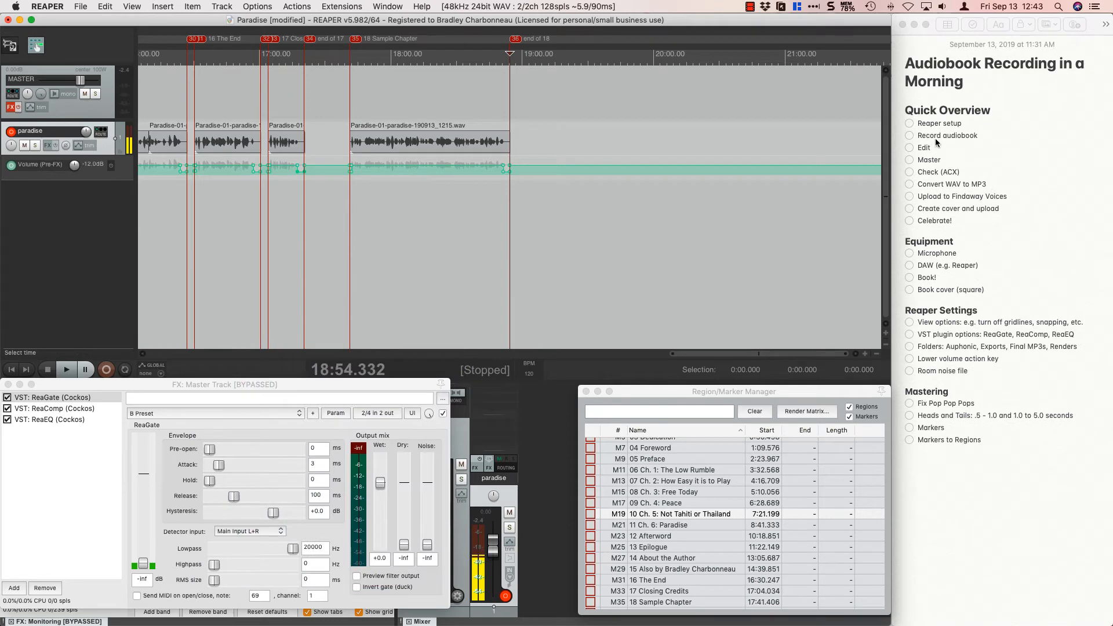
In the Notes checklist, mark Reaper setup, Record audiobook and Edit as done under Quick Overview.
{"action": "left_click", "coordinate": [909, 129]}
{"action": "left_click", "coordinate": [909, 125]}
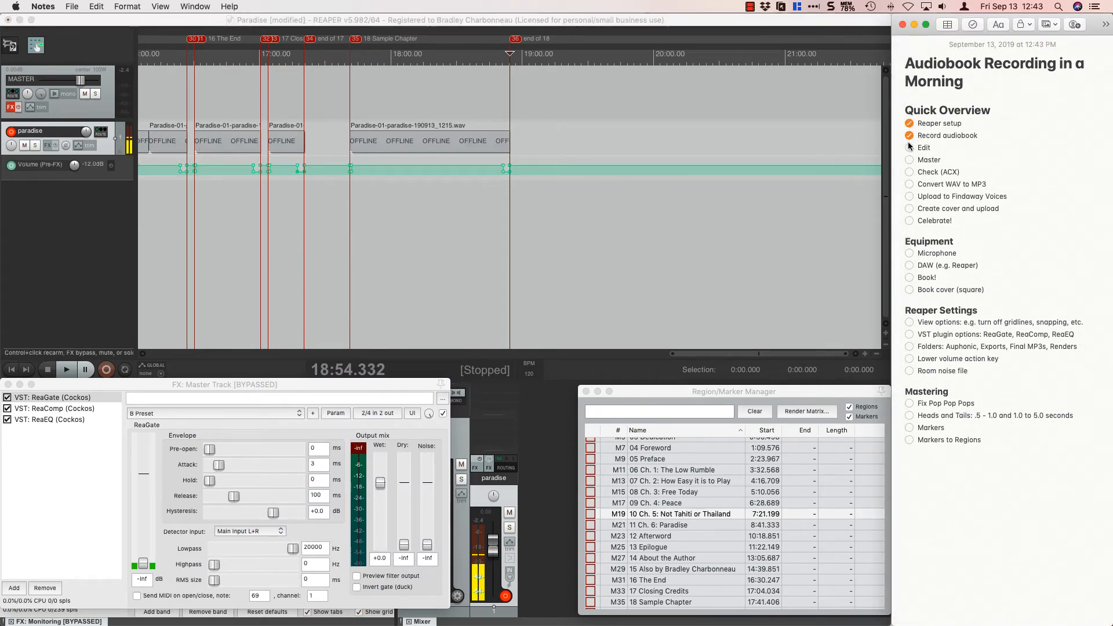
{"action": "left_click", "coordinate": [910, 148]}
Mark all four Equipment items as done, plus the View options and VST plugin options items under Reaper Settings.
{"action": "left_click", "coordinate": [909, 253]}
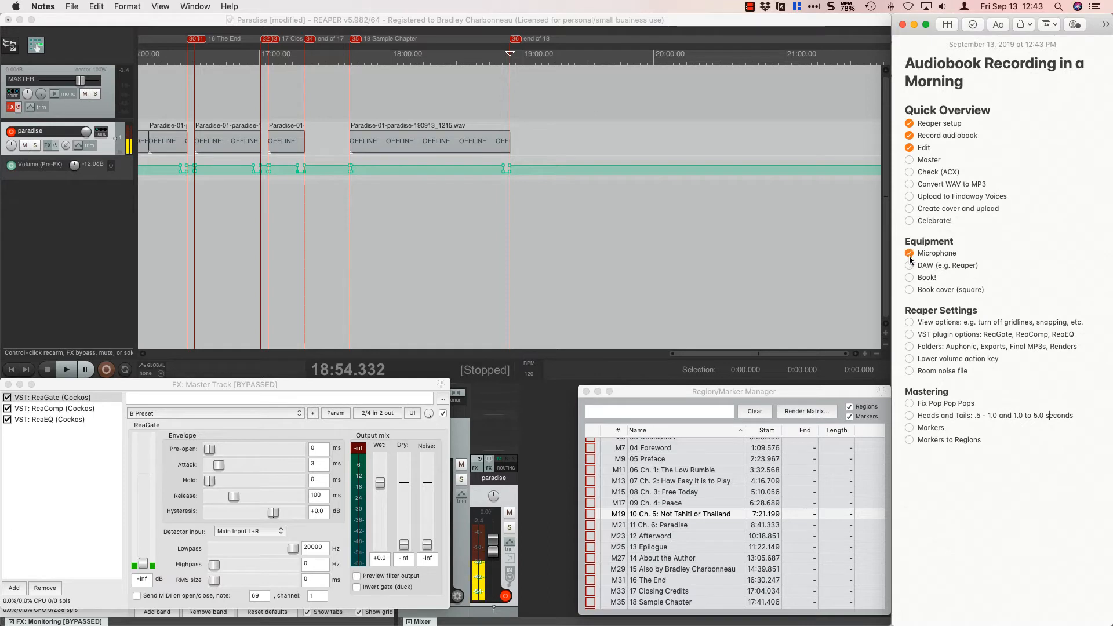
{"action": "left_click", "coordinate": [909, 266]}
{"action": "left_click", "coordinate": [909, 278]}
{"action": "left_click", "coordinate": [909, 290]}
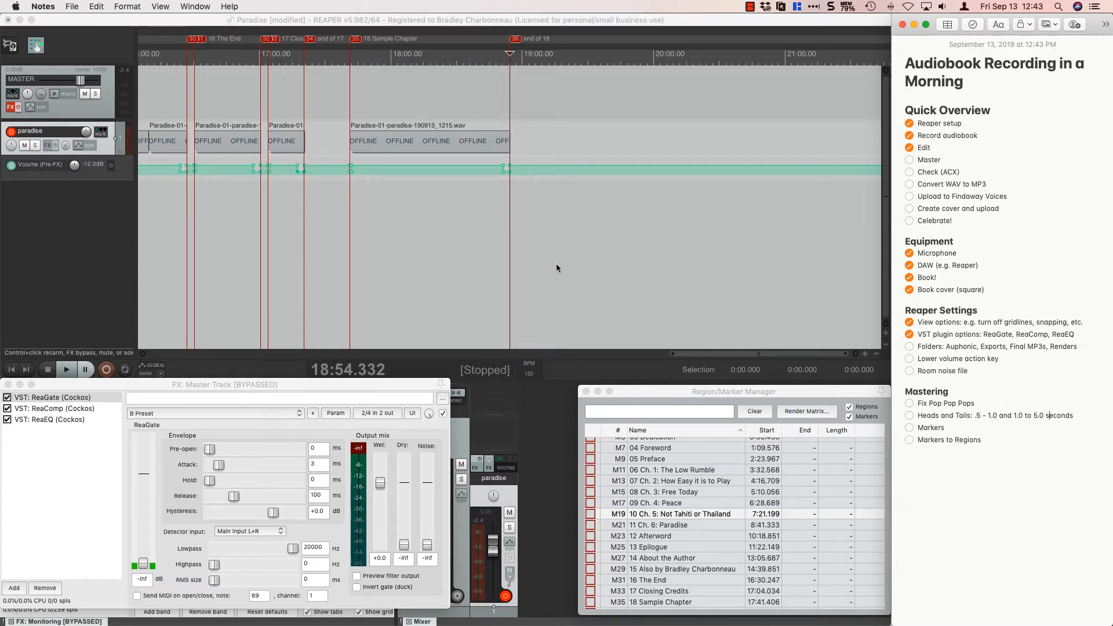
Return to REAPER, save the project, and add a new track below the paradise track.
{"action": "scroll", "coordinate": [557, 267], "scroll_direction": "down", "scroll_amount": 5}
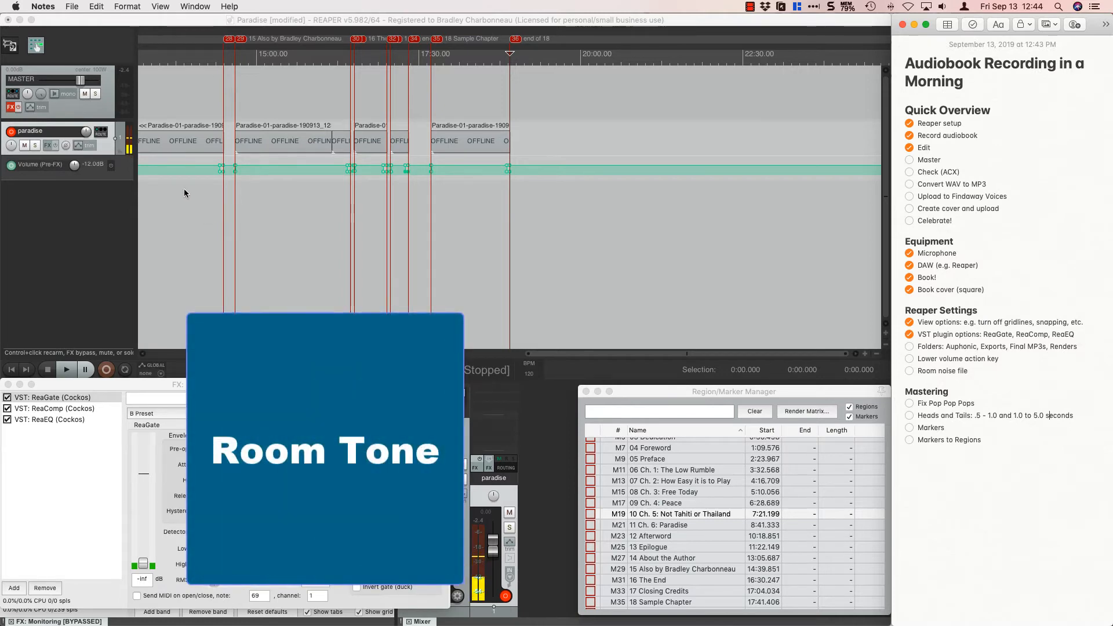
{"action": "left_click", "coordinate": [266, 199]}
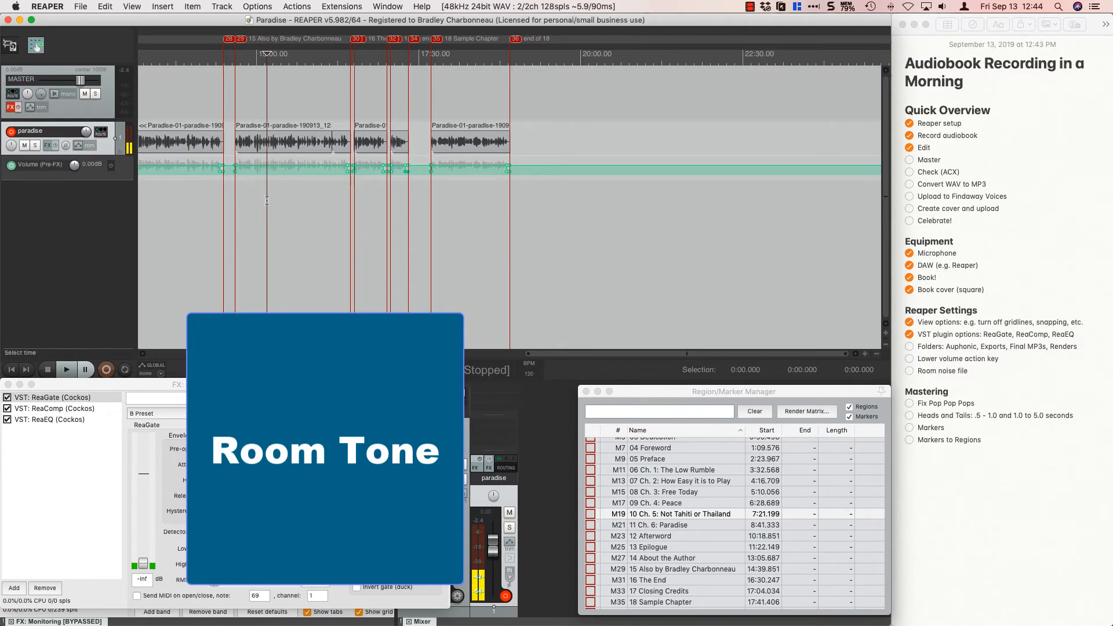
{"action": "key", "text": "super+t"}
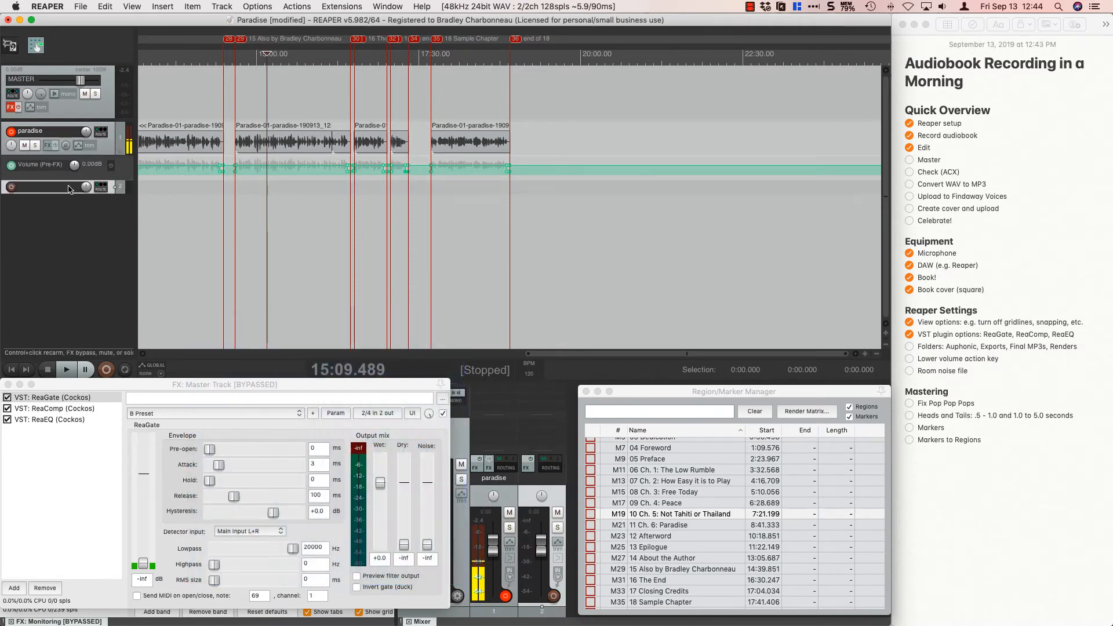
Name the new track "room tone" and increase its height so its controls show.
{"action": "key", "text": "r"}
{"action": "key", "text": "m"}
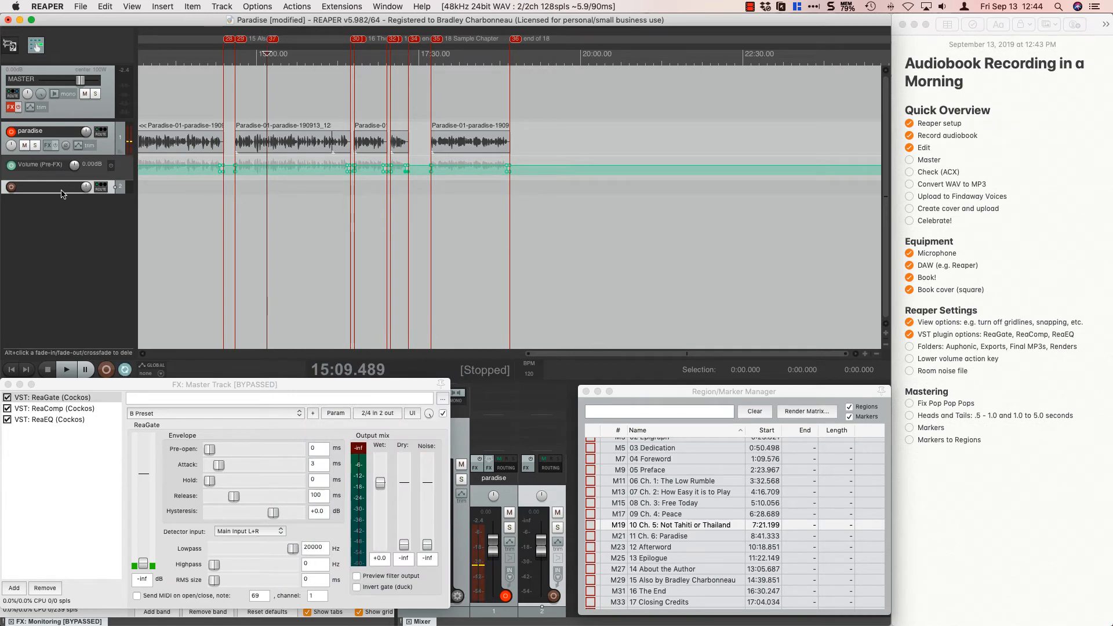
{"action": "double_click", "coordinate": [63, 193]}
{"action": "type", "text": "r"}
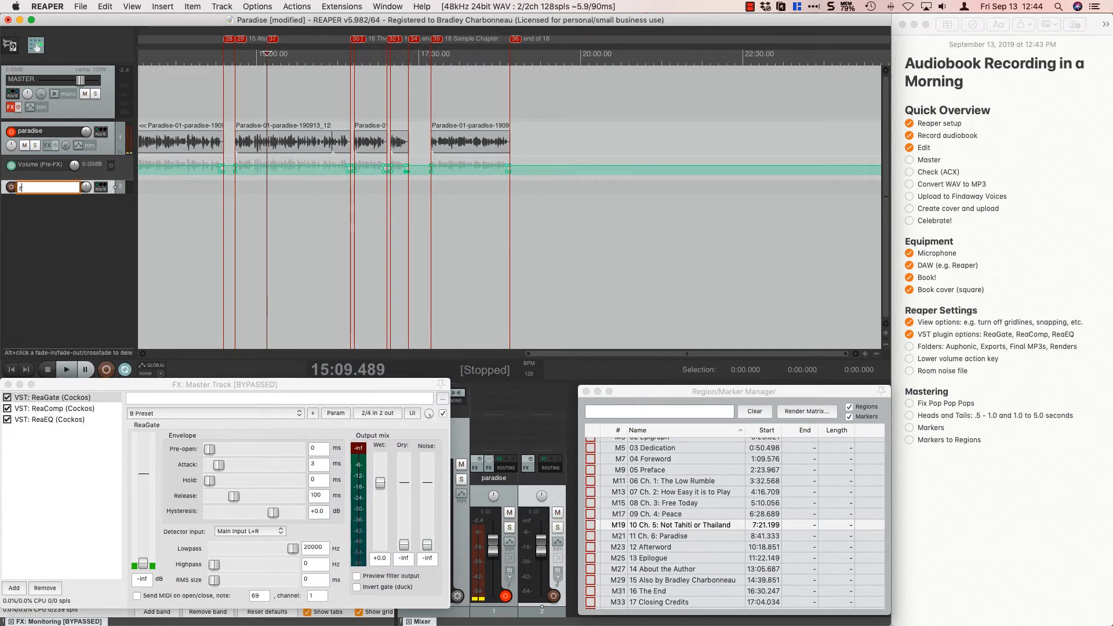
{"action": "type", "text": "omm tone"}
{"action": "key", "text": "Return"}
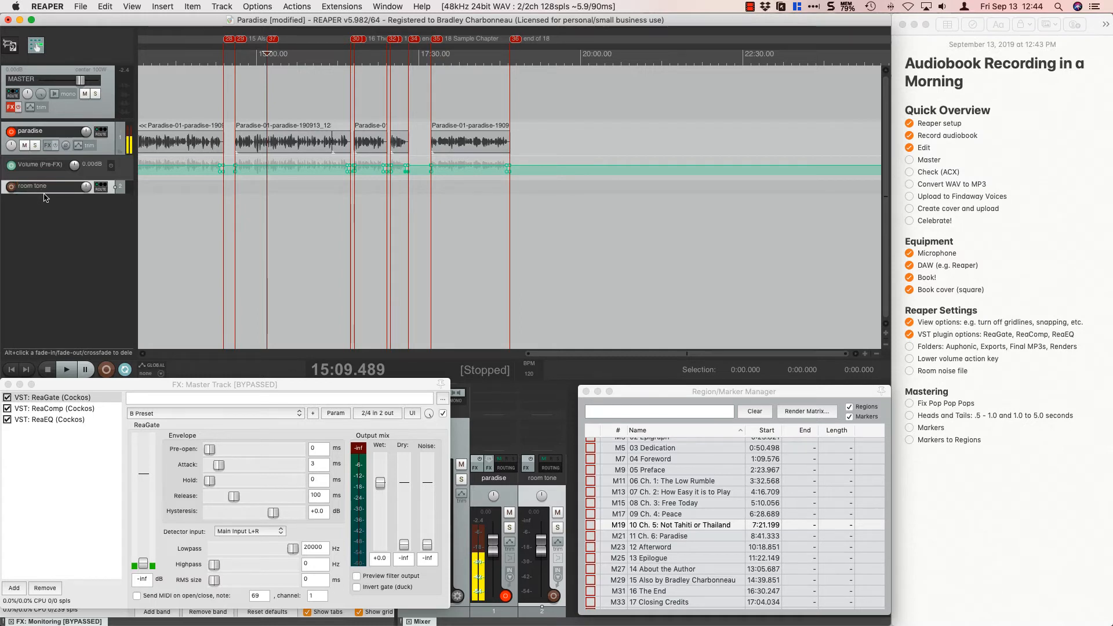
{"action": "left_click_drag", "start_coordinate": [48, 193], "coordinate": [50, 215]}
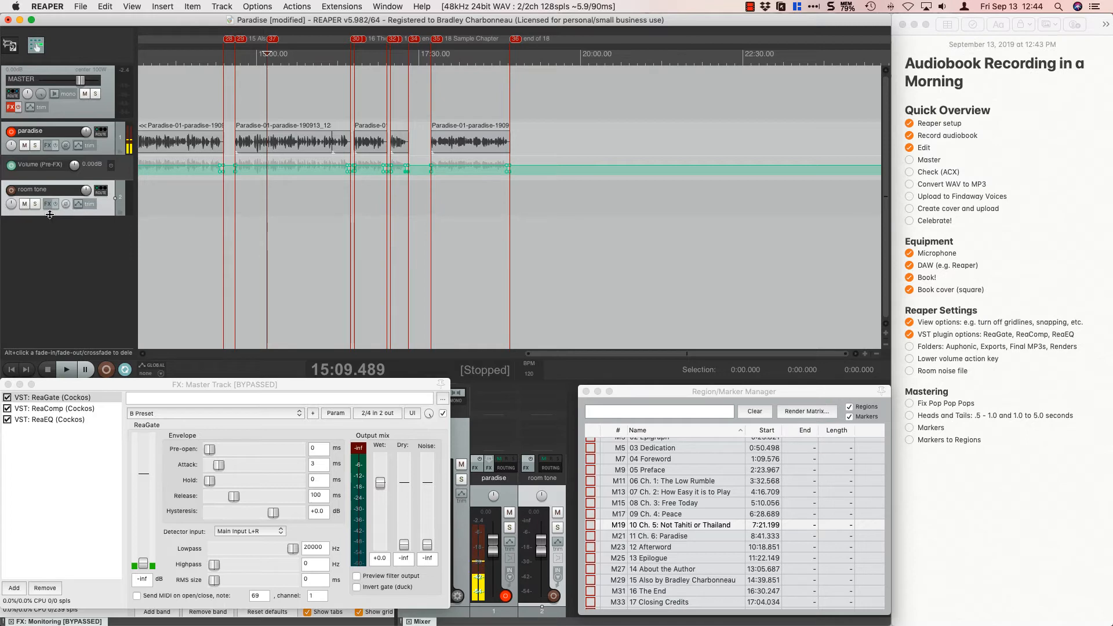
Bring room tone.wav from the Reaper Projects folder in Finder onto the room tone track in REAPER.
{"action": "scroll", "coordinate": [194, 242], "scroll_direction": "down", "scroll_amount": 5}
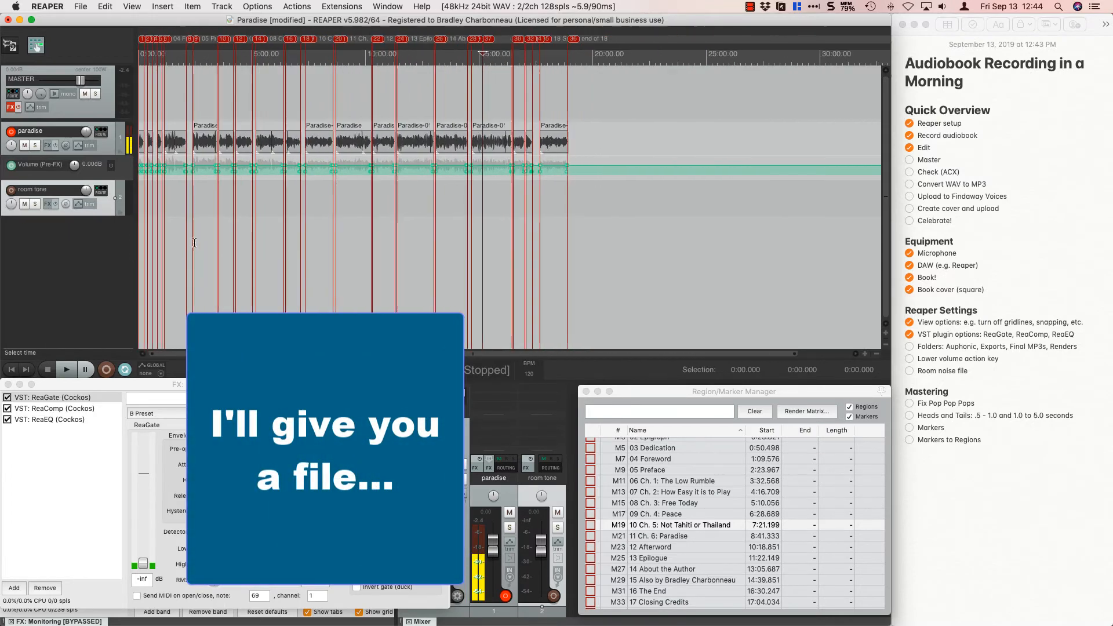
{"action": "scroll", "coordinate": [194, 243], "scroll_direction": "down", "scroll_amount": 2}
{"action": "key", "text": "super+Tab"}
{"action": "key", "text": "super+Tab"}
{"action": "key", "text": "super+Tab"}
{"action": "key", "text": "super+Tab"}
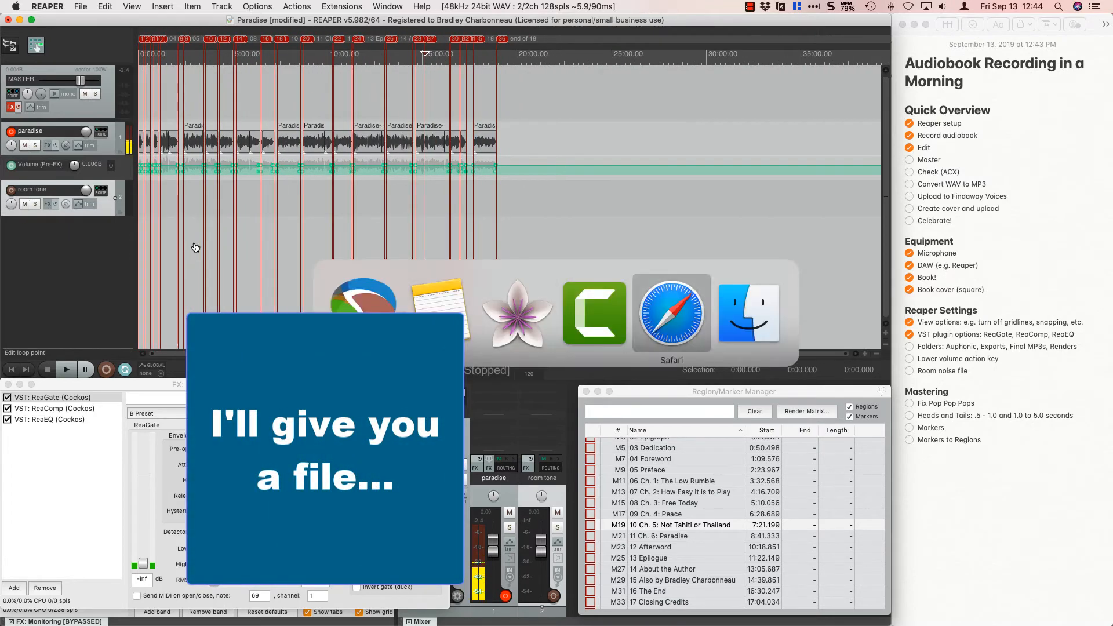
{"action": "key", "text": "super+Tab"}
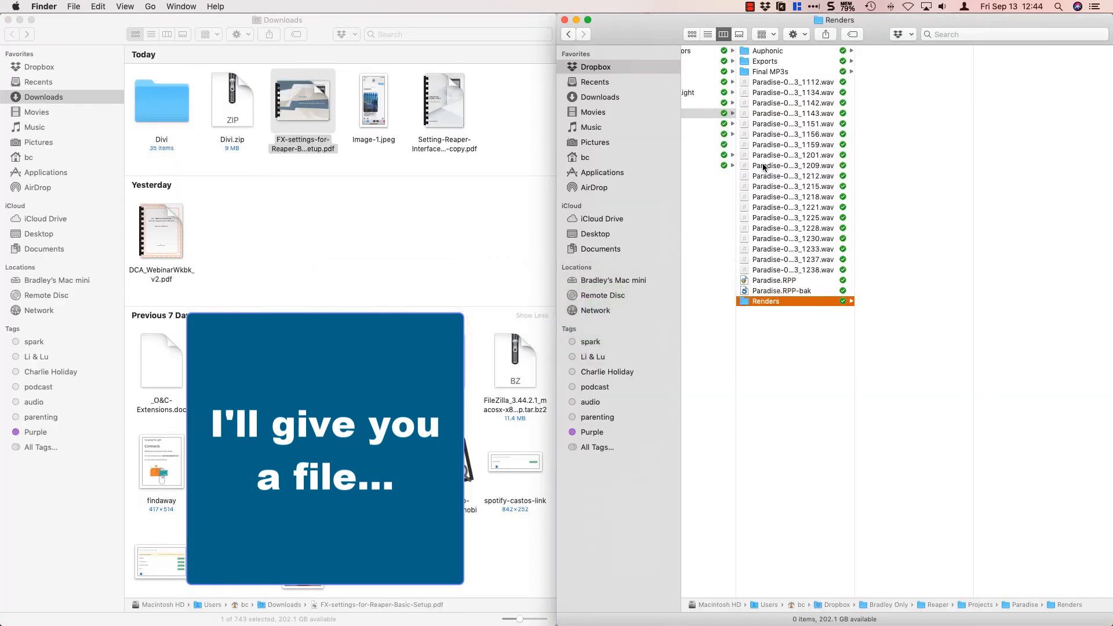
{"action": "scroll", "coordinate": [763, 164], "scroll_direction": "left", "scroll_amount": 5}
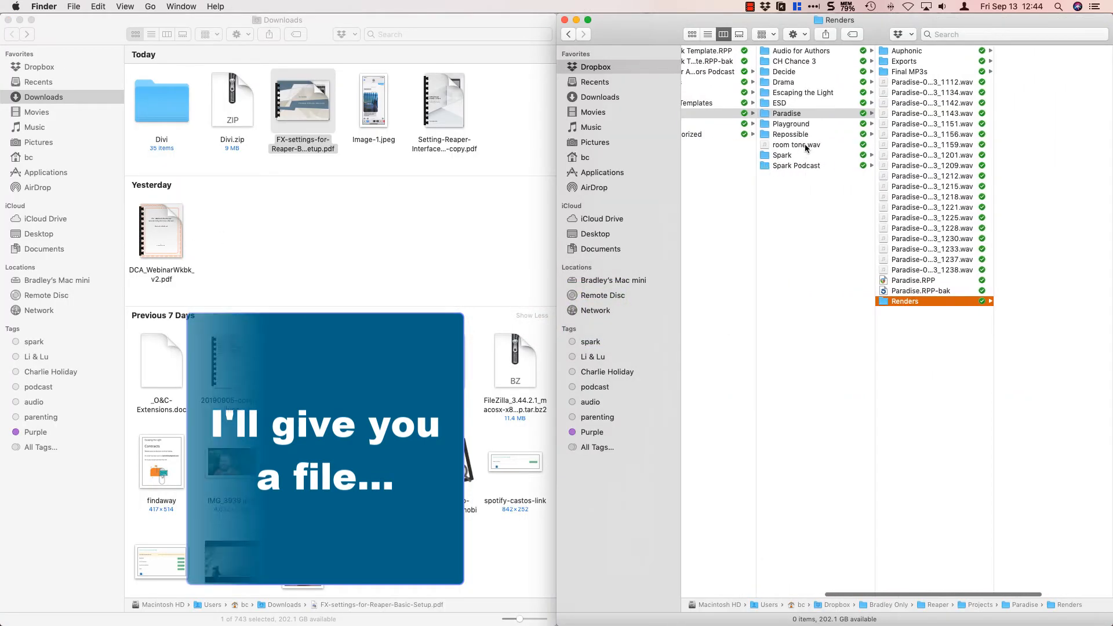
{"action": "left_click", "coordinate": [805, 145]}
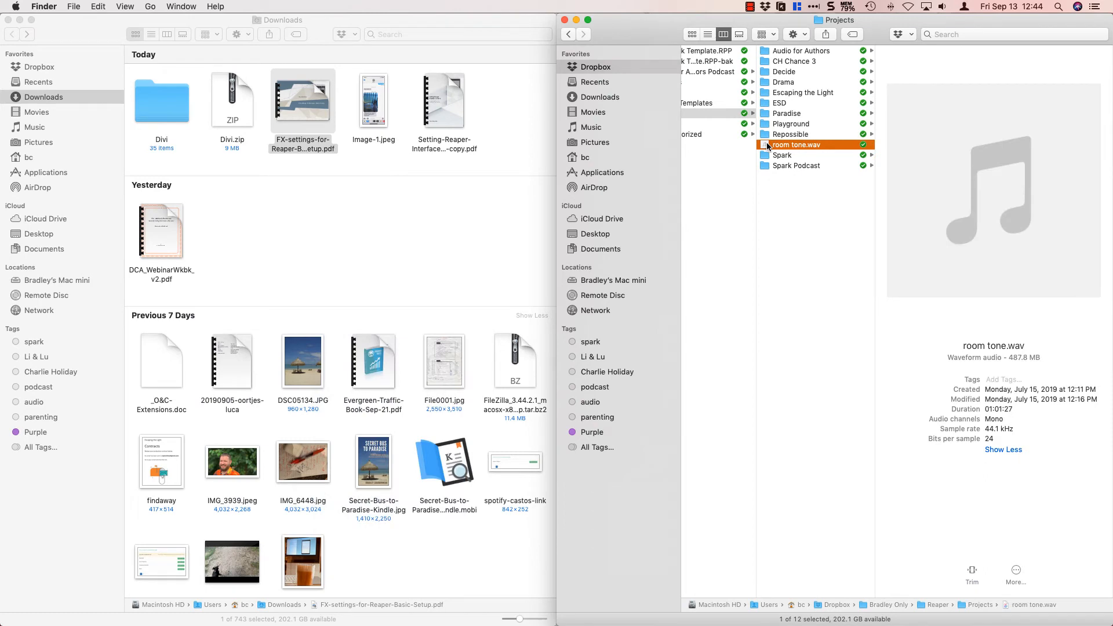
{"action": "left_click_drag", "start_coordinate": [767, 146], "coordinate": [139, 204]}
{"action": "key", "text": "super+Tab"}
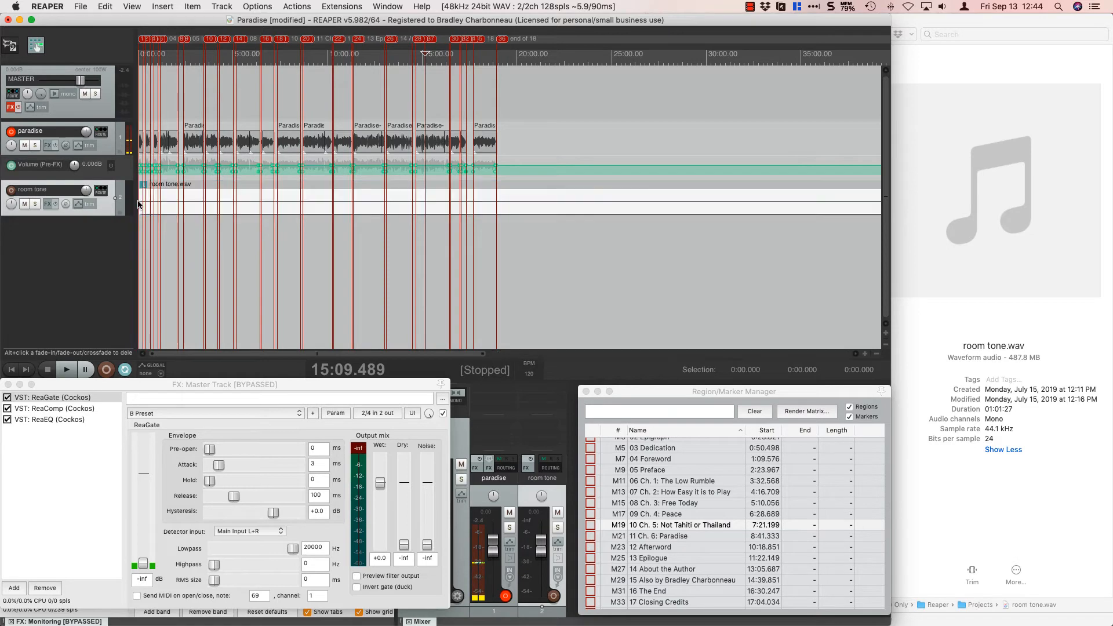
Move the room tone clip to start at 0:00.000, check that it spans the whole narration, and deselect it.
{"action": "scroll", "coordinate": [212, 214], "scroll_direction": "up", "scroll_amount": 10}
{"action": "scroll", "coordinate": [205, 277], "scroll_direction": "up", "scroll_amount": 5}
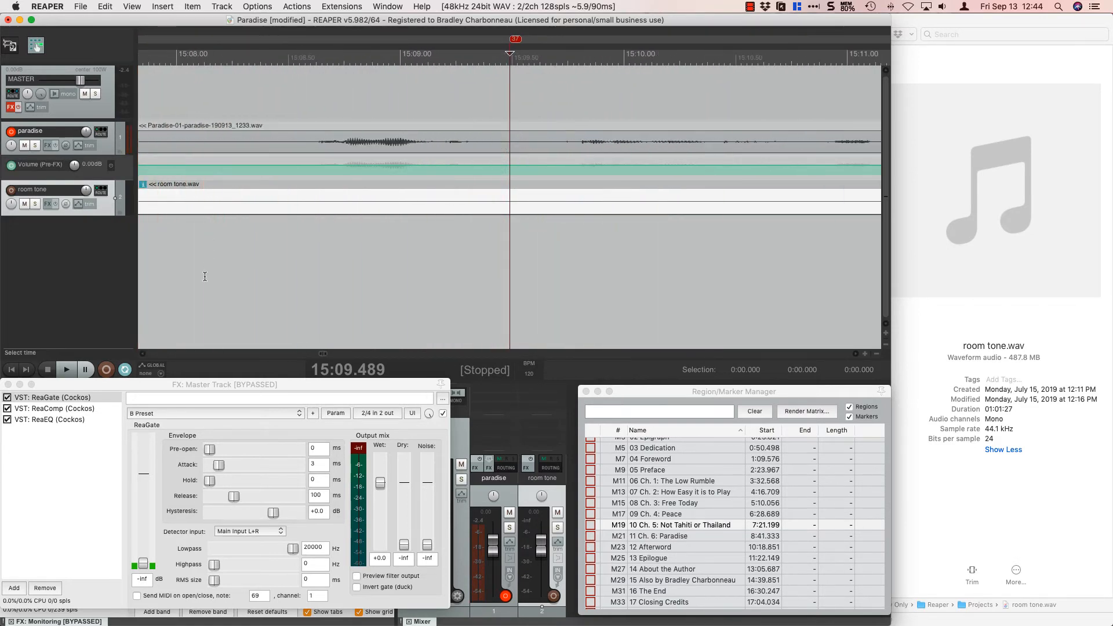
{"action": "left_click", "coordinate": [155, 354]}
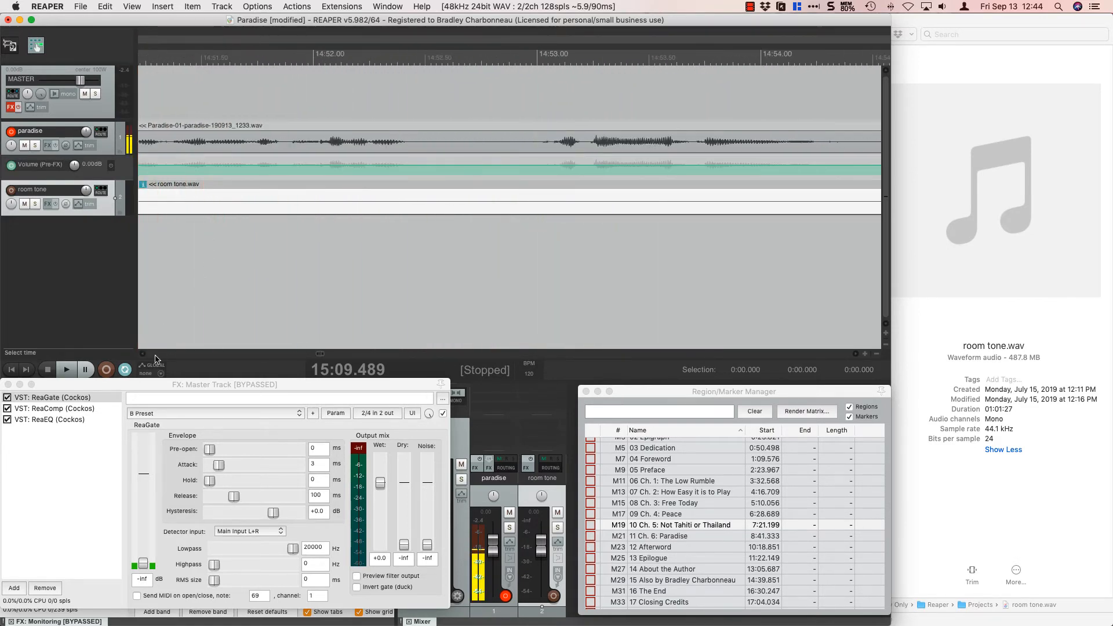
{"action": "left_click_drag", "start_coordinate": [316, 355], "coordinate": [137, 355]}
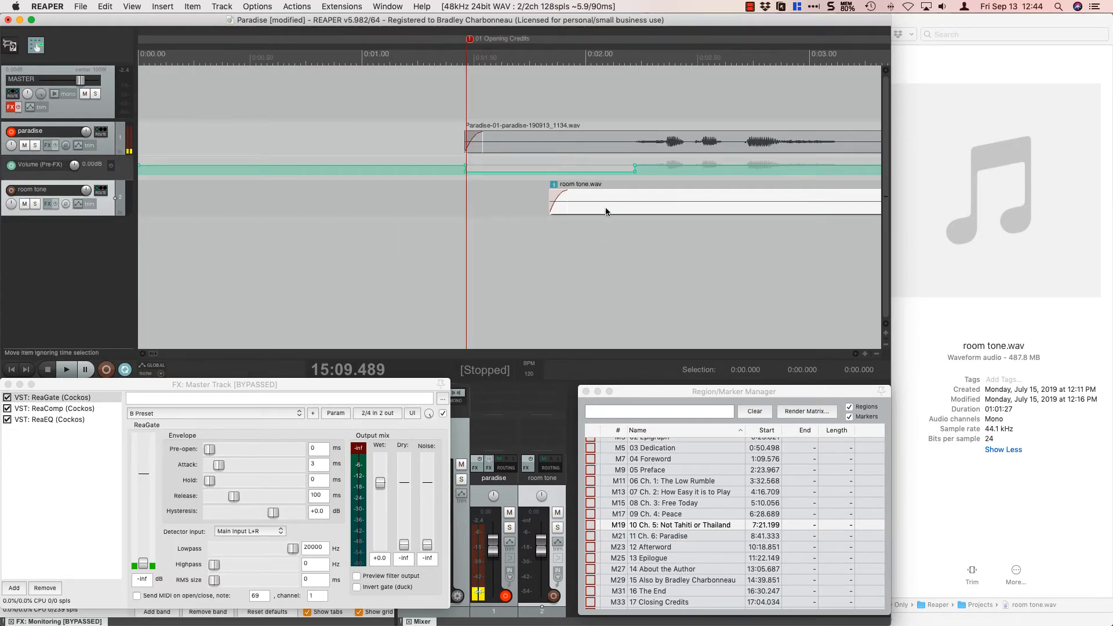
{"action": "left_click_drag", "start_coordinate": [595, 204], "coordinate": [176, 192]}
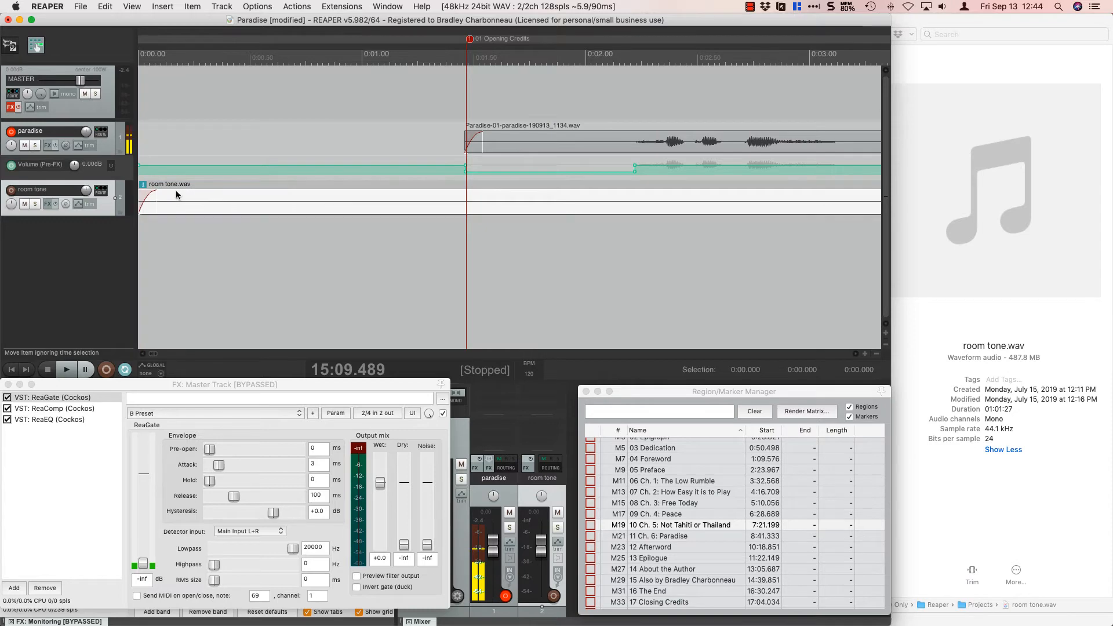
{"action": "scroll", "coordinate": [214, 299], "scroll_direction": "down", "scroll_amount": 12}
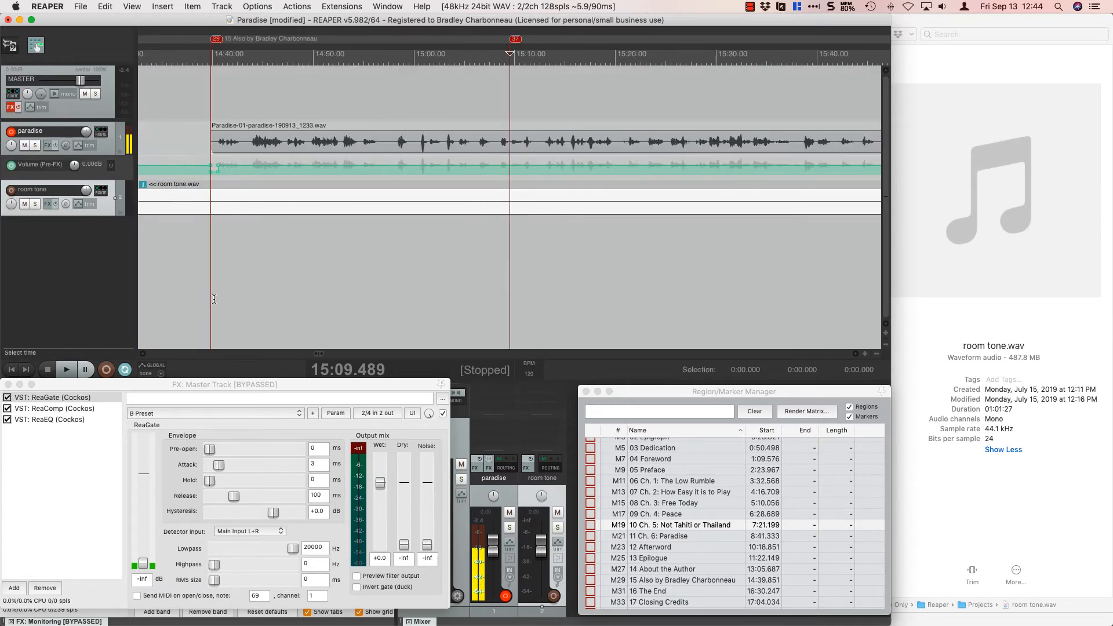
{"action": "scroll", "coordinate": [213, 299], "scroll_direction": "down", "scroll_amount": 15}
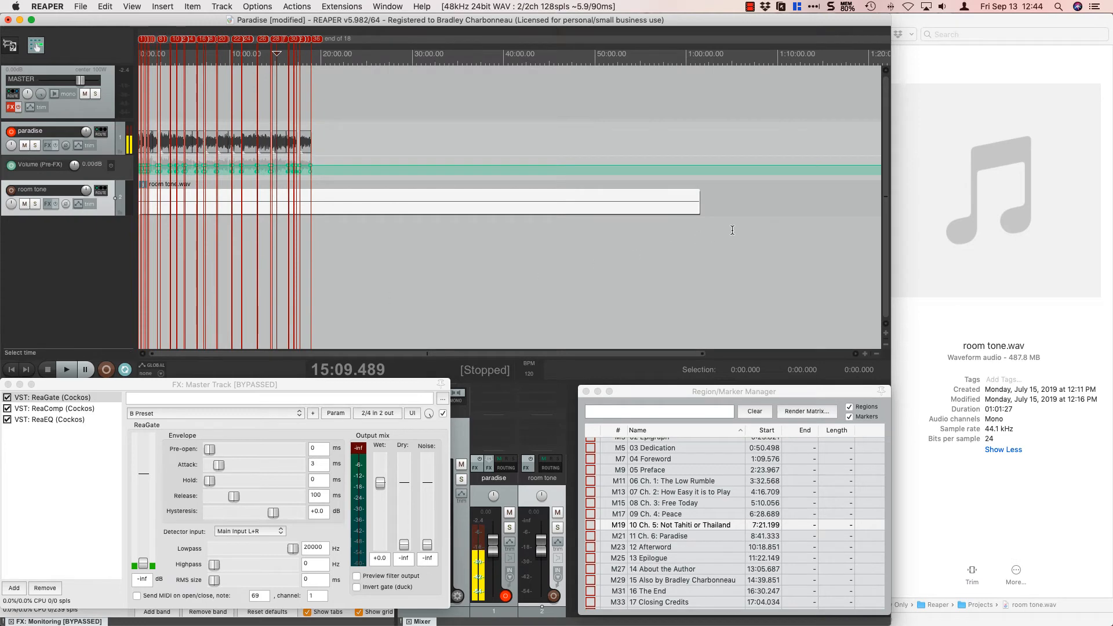
{"action": "scroll", "coordinate": [273, 291], "scroll_direction": "up", "scroll_amount": 10}
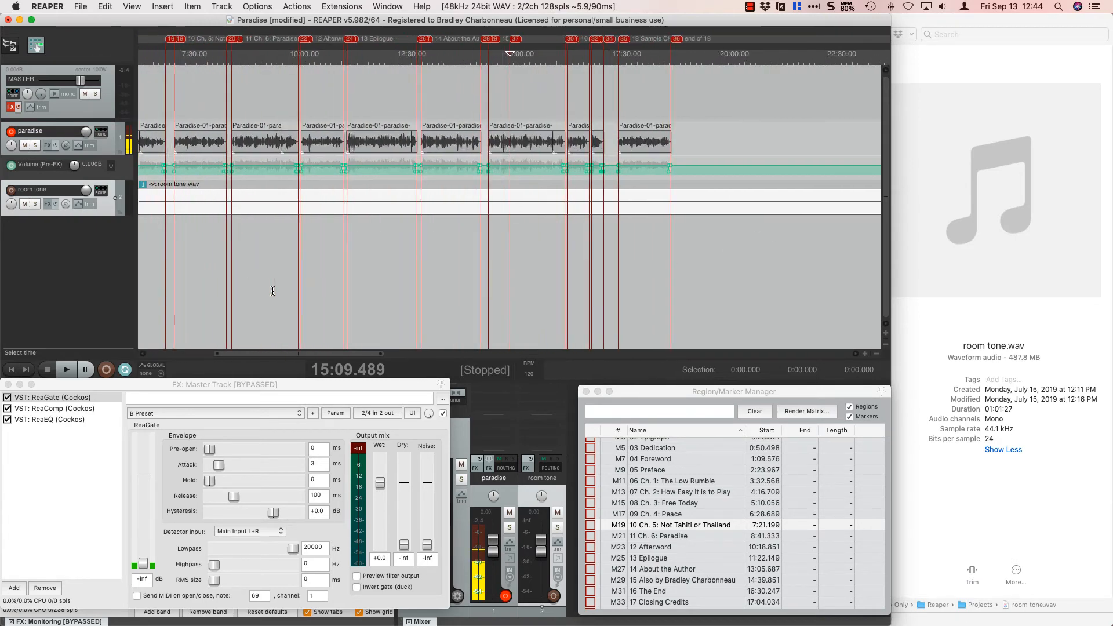
{"action": "scroll", "coordinate": [273, 290], "scroll_direction": "up", "scroll_amount": 1}
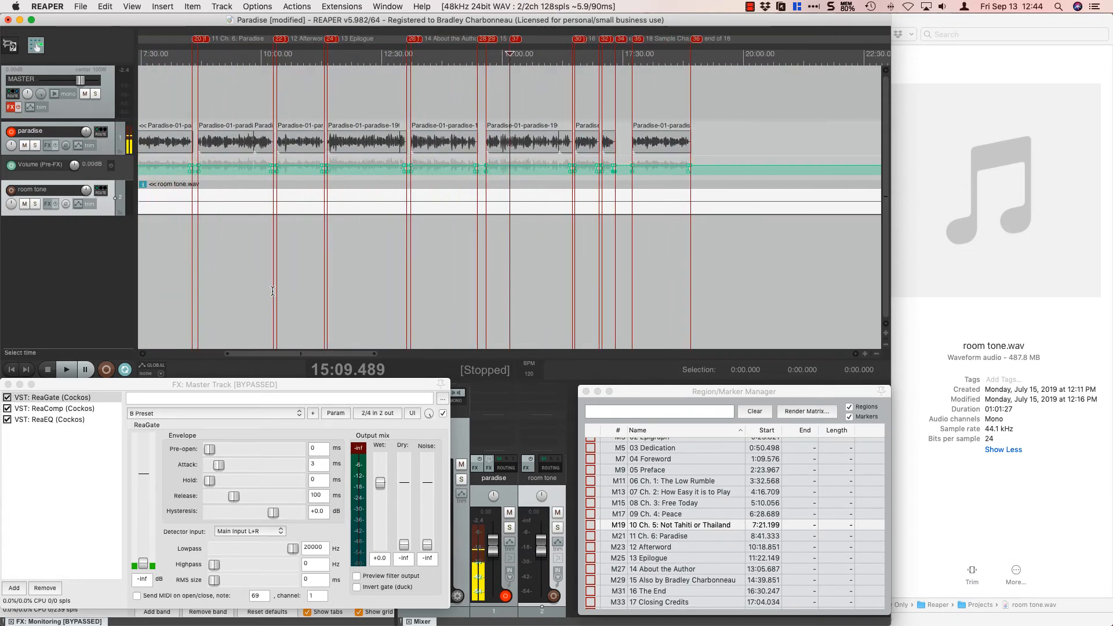
{"action": "left_click", "coordinate": [230, 198]}
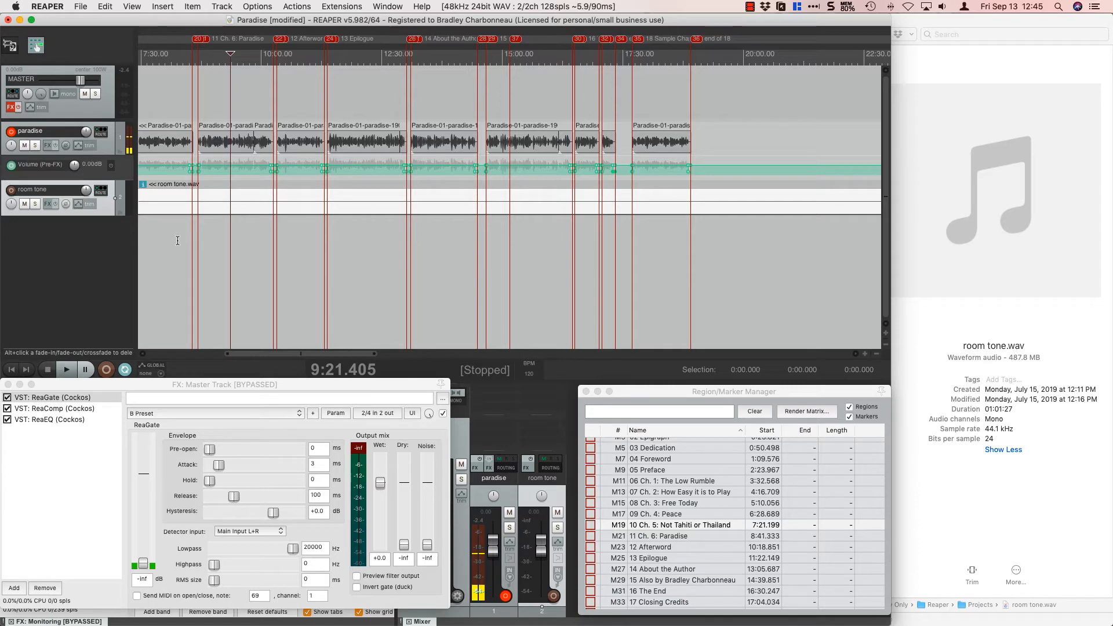
{"action": "left_click", "coordinate": [178, 248]}
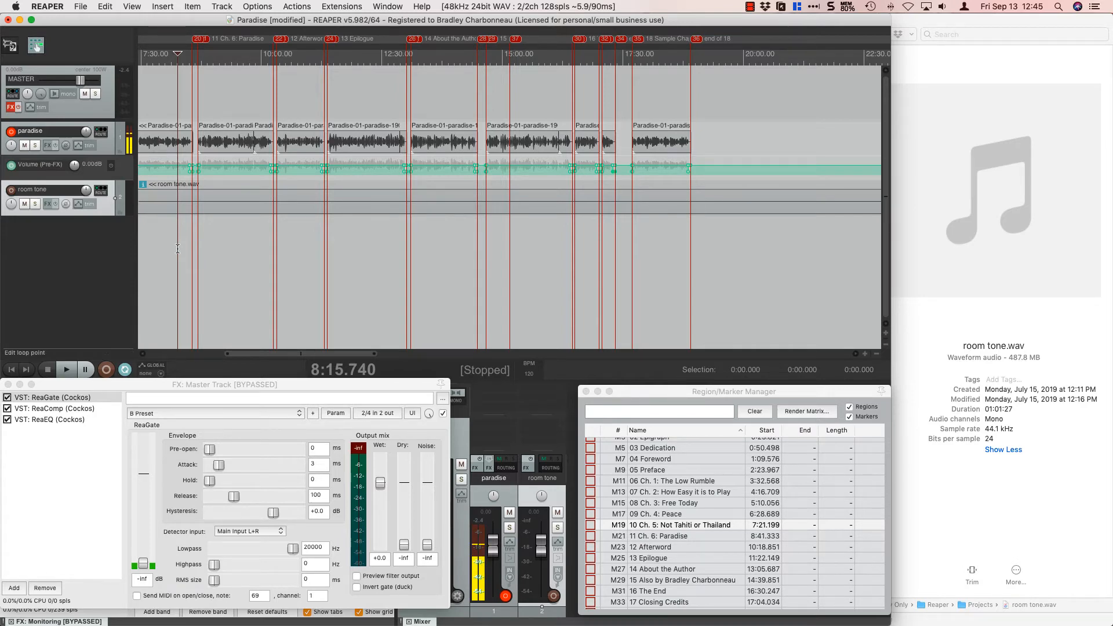
In the Notes checklist, mark Lower volume action key, Room noise file, Fix Pop Pop Pops, Heads and Tails, and Markers as done.
{"action": "key", "text": "super+Tab"}
{"action": "key", "text": "super+Tab"}
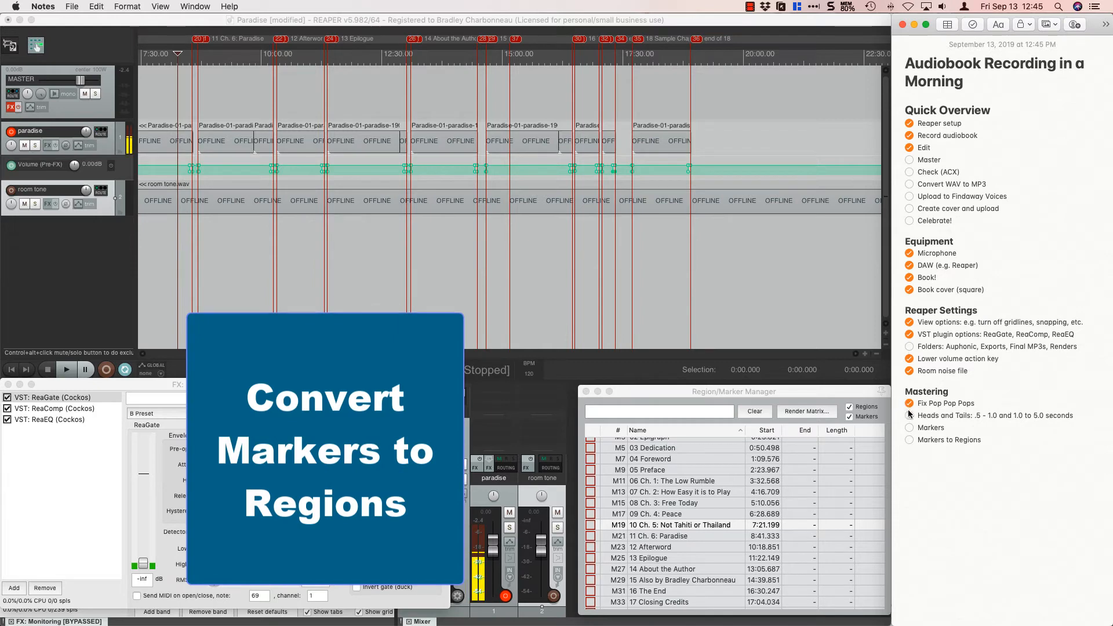
{"action": "left_click", "coordinate": [909, 427]}
Return to REAPER, find the action "SWS: Convert markers to regions" by filtering for "convert marker", and run it.
{"action": "left_click", "coordinate": [376, 250]}
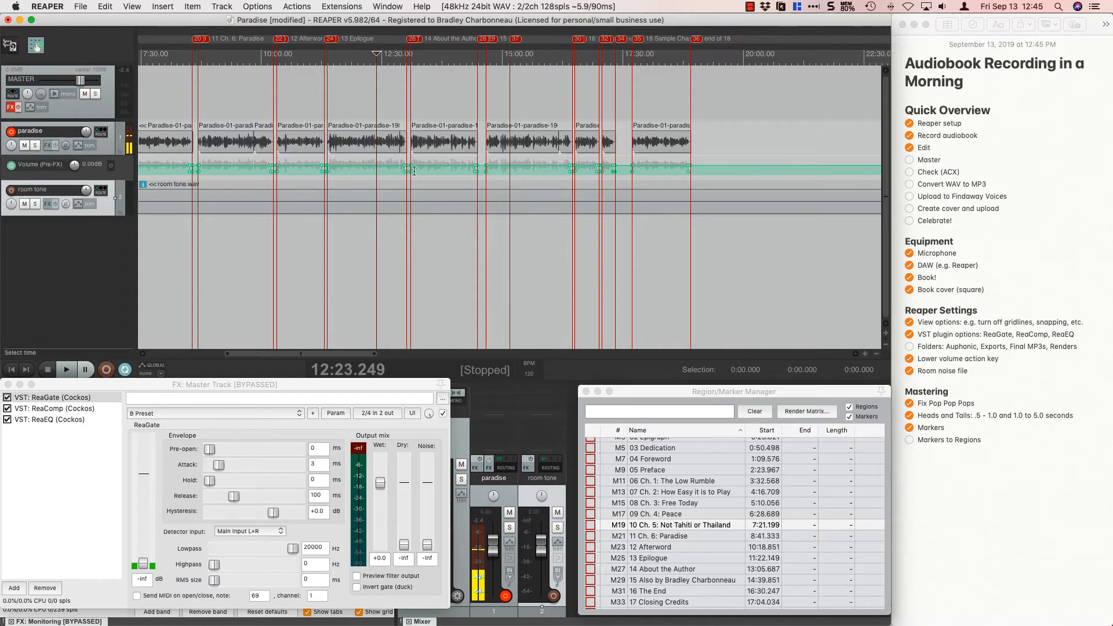
{"action": "type", "text": "convert marker"}
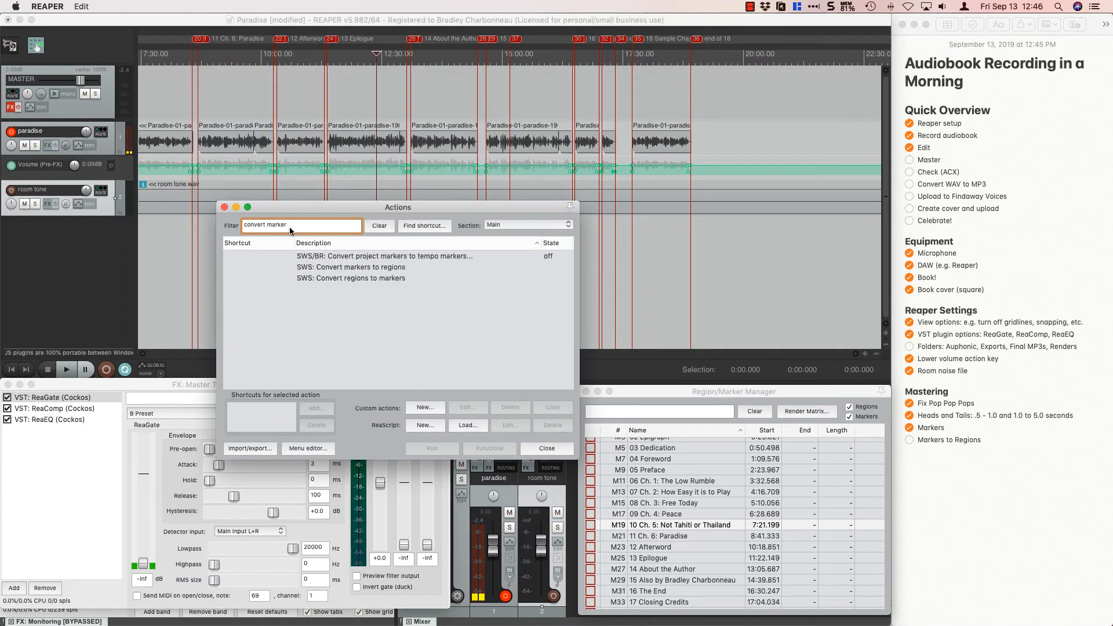
{"action": "left_click", "coordinate": [334, 267]}
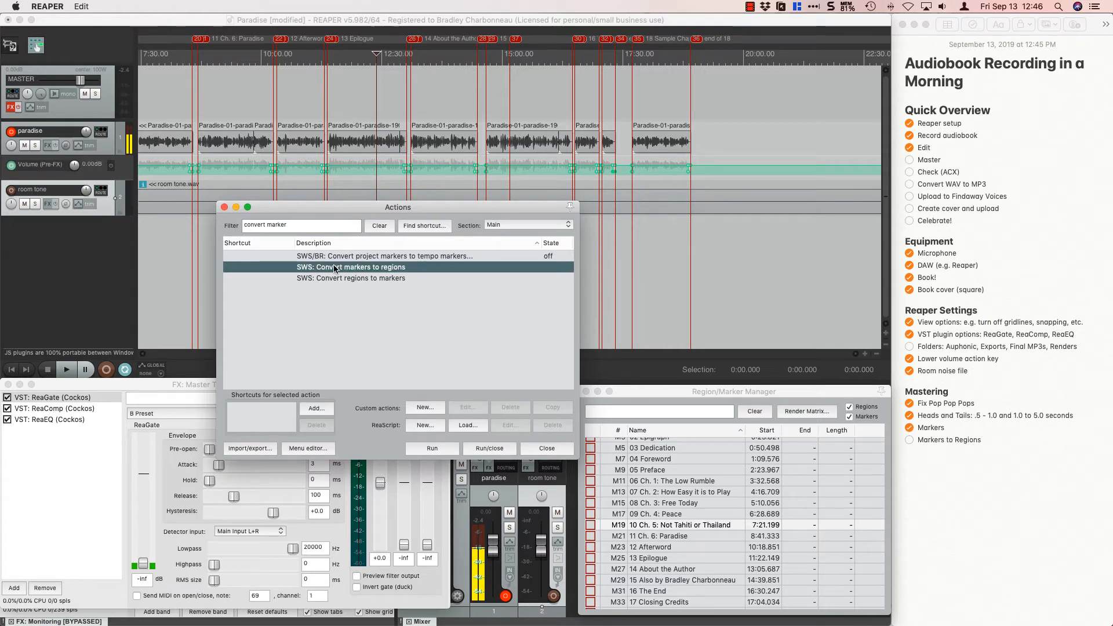
{"action": "left_click", "coordinate": [632, 66]}
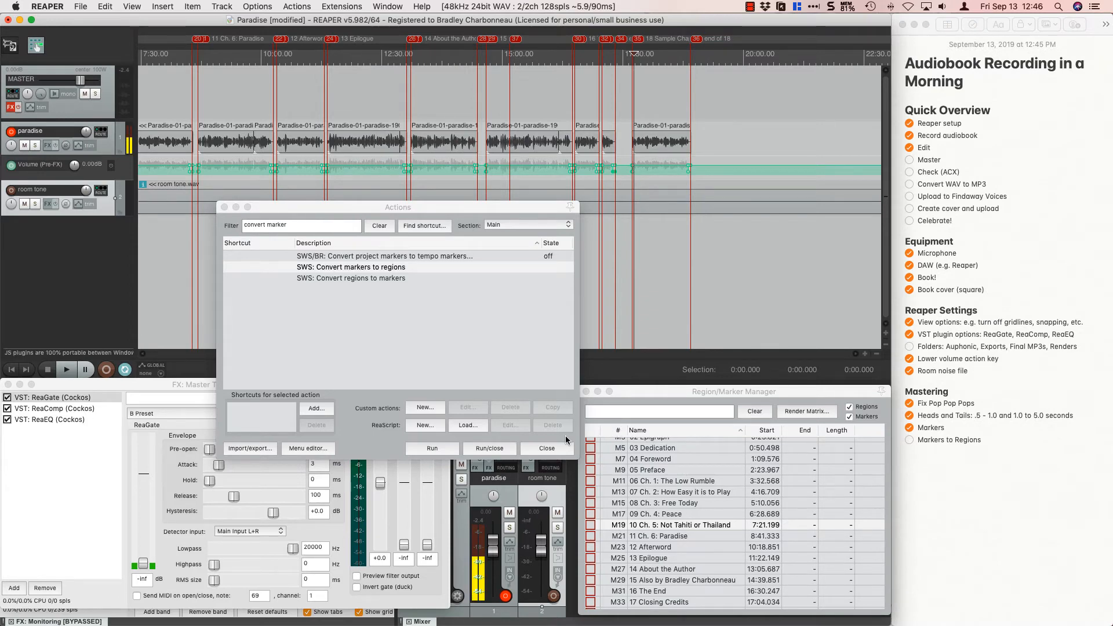
{"action": "left_click", "coordinate": [481, 449]}
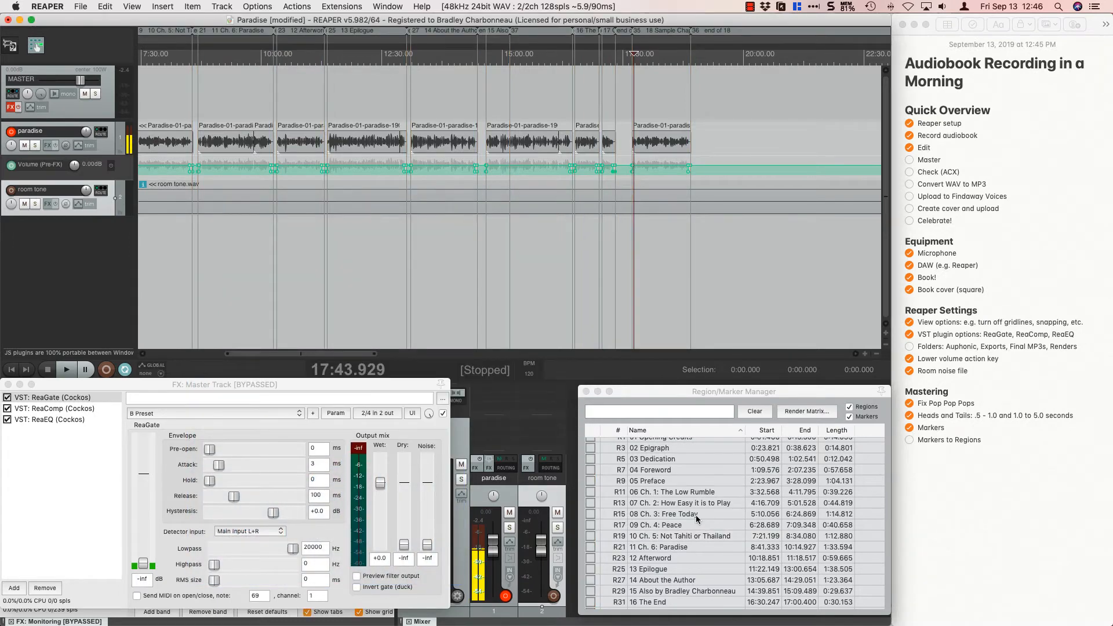
Delete the two unnamed regions, R0 and R37, from the project.
{"action": "scroll", "coordinate": [695, 515], "scroll_direction": "up", "scroll_amount": 3}
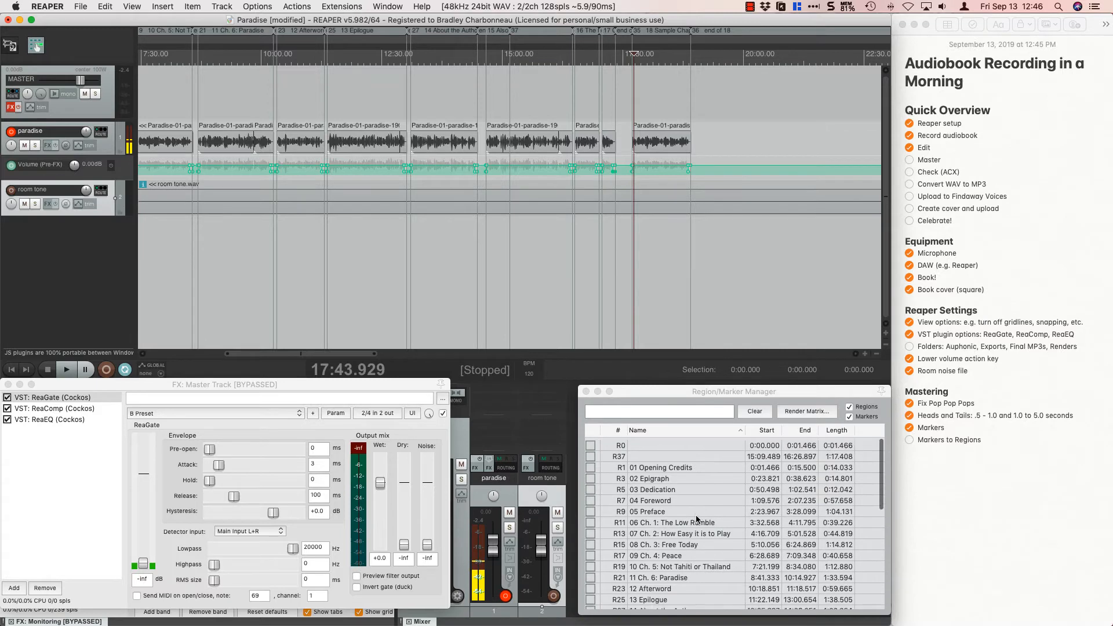
{"action": "left_click", "coordinate": [631, 443]}
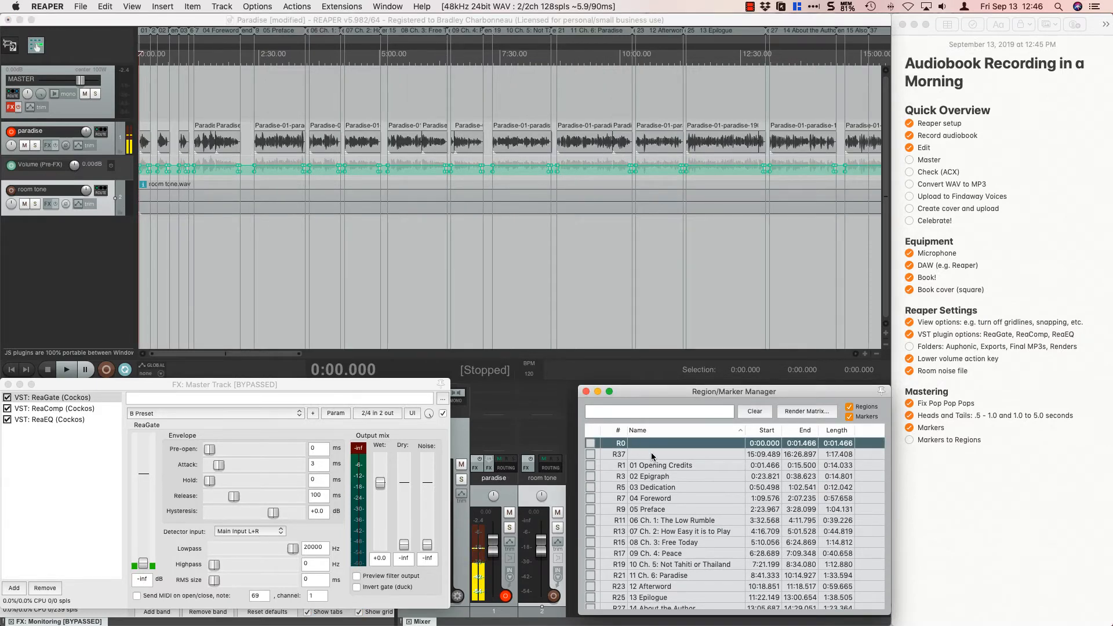
{"action": "left_click", "coordinate": [651, 452], "text": "shift"}
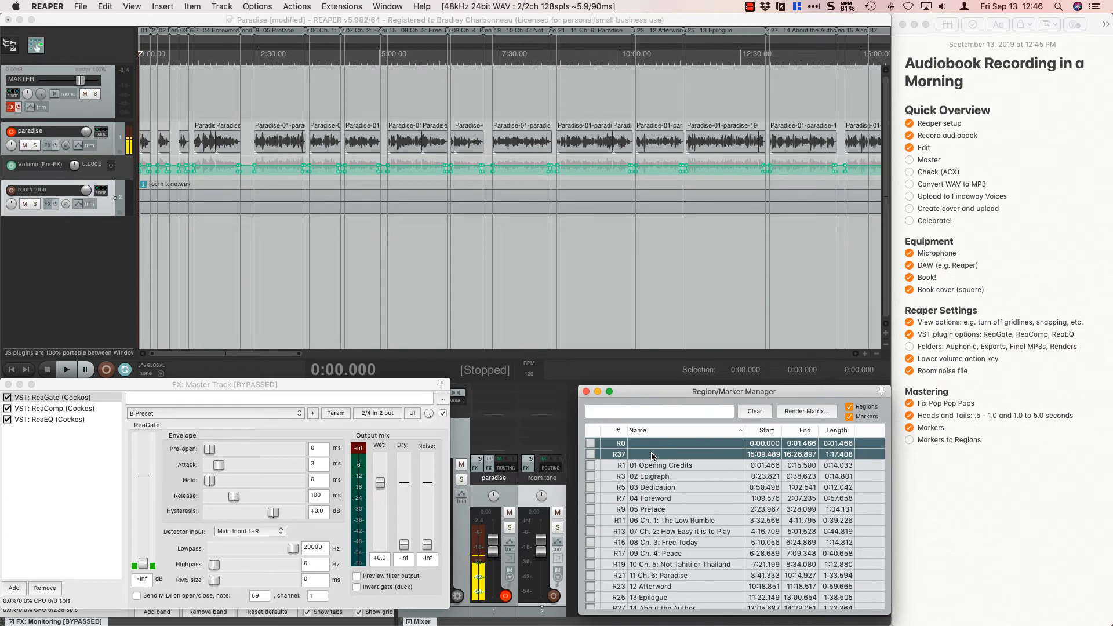
{"action": "key", "text": "Delete"}
Sort the regions by descending name, delete all from "end of 18" to "end of 01", and restore ascending name order.
{"action": "left_click", "coordinate": [686, 430]}
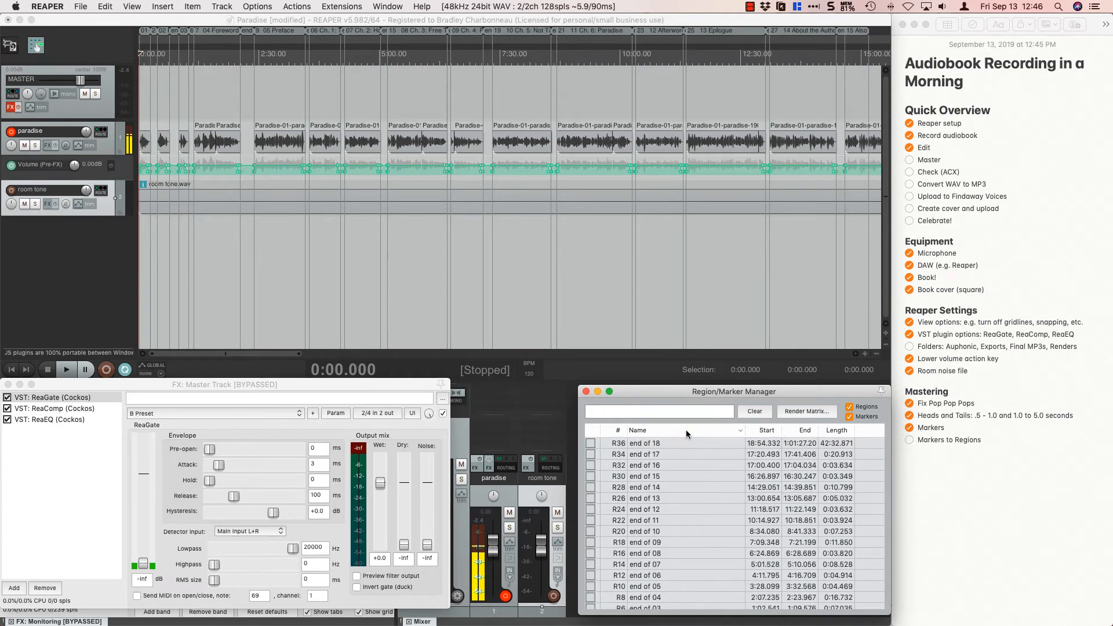
{"action": "scroll", "coordinate": [681, 485], "scroll_direction": "down", "scroll_amount": 5}
{"action": "scroll", "coordinate": [681, 484], "scroll_direction": "up", "scroll_amount": 5}
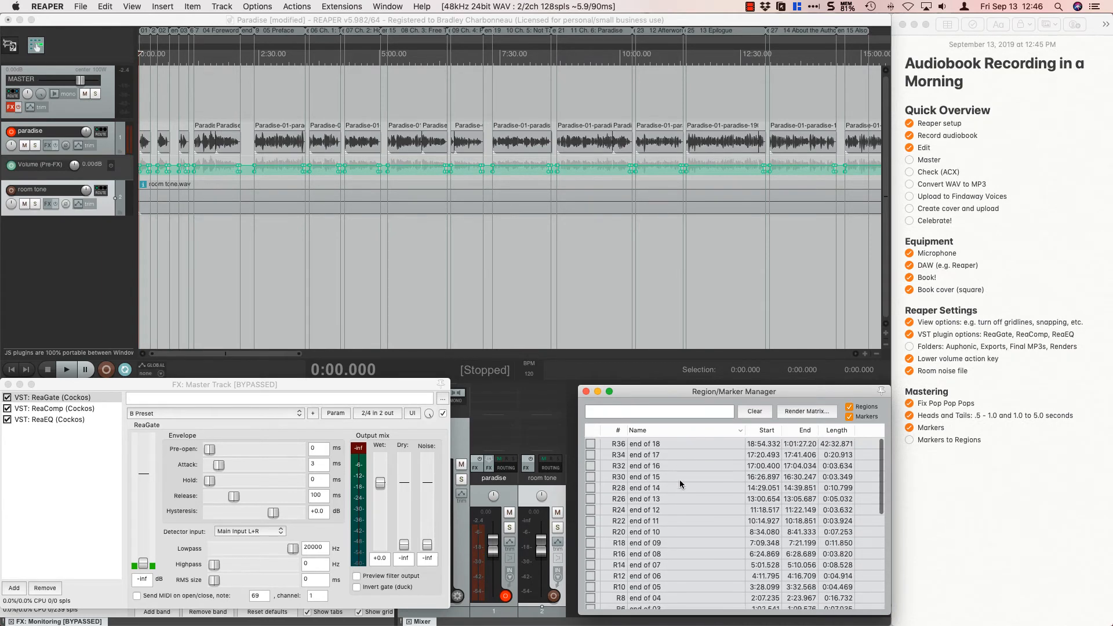
{"action": "left_click", "coordinate": [669, 444]}
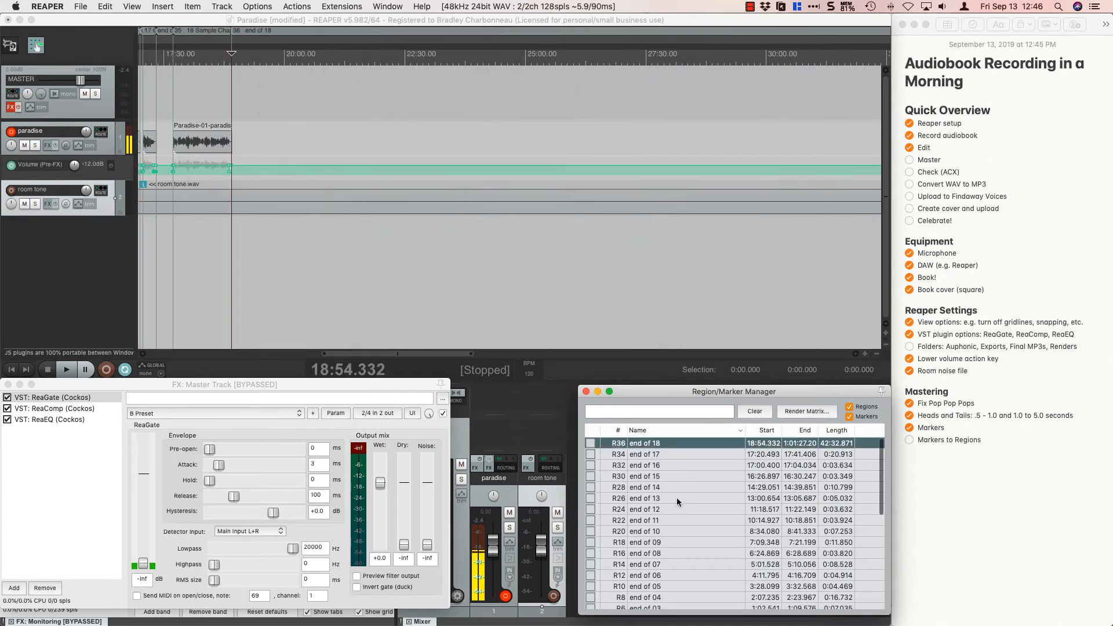
{"action": "scroll", "coordinate": [676, 497], "scroll_direction": "down", "scroll_amount": 5}
{"action": "left_click", "coordinate": [673, 514], "text": "shift"}
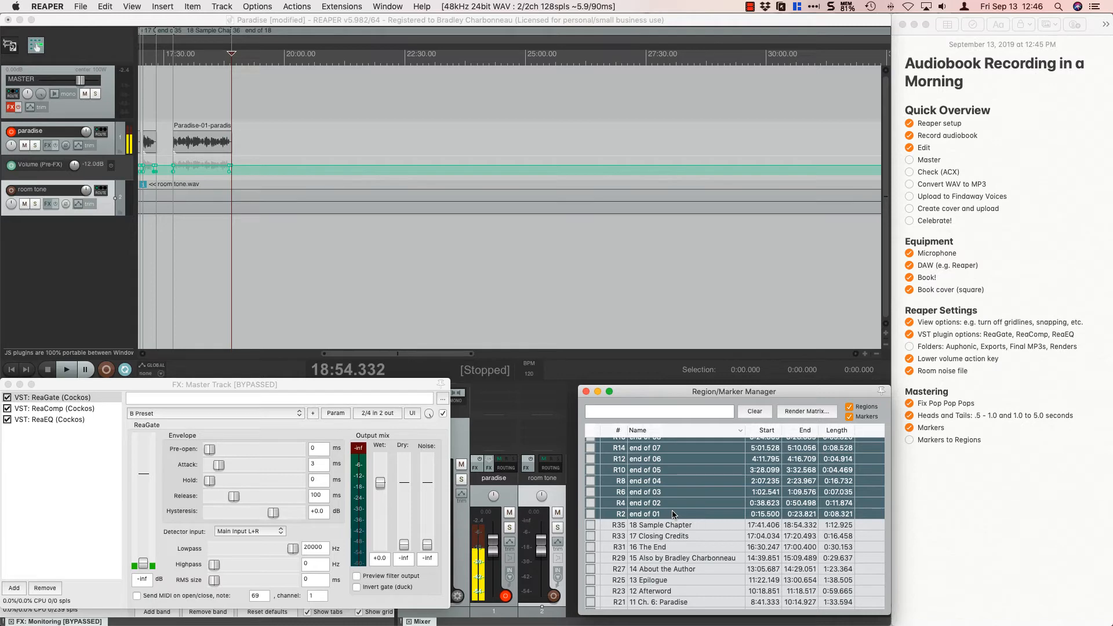
{"action": "key", "text": "Delete"}
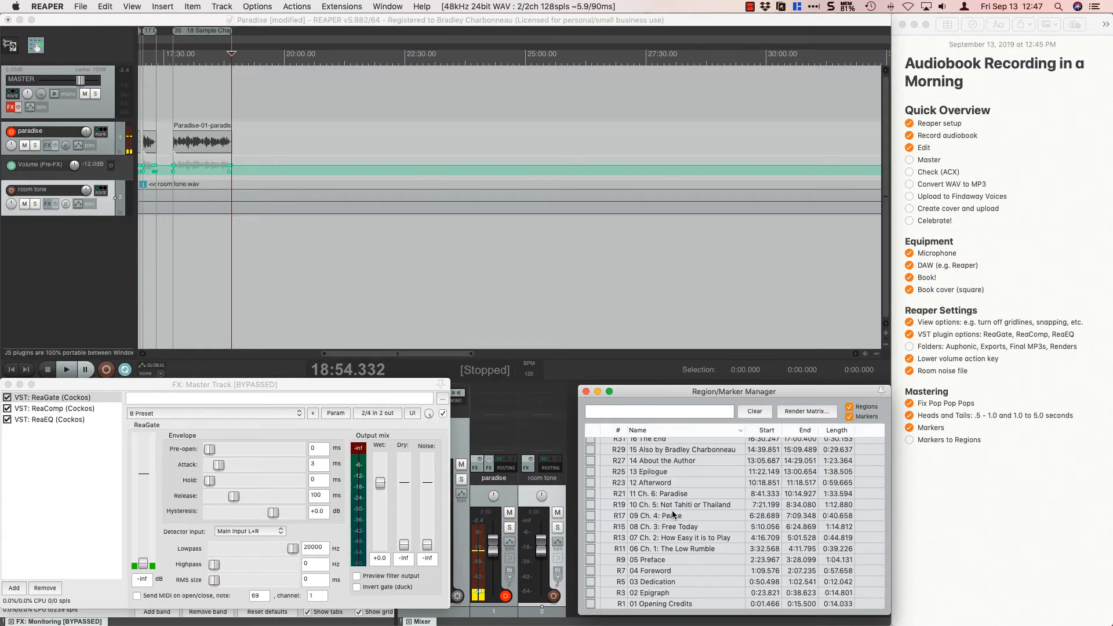
{"action": "left_click", "coordinate": [683, 430]}
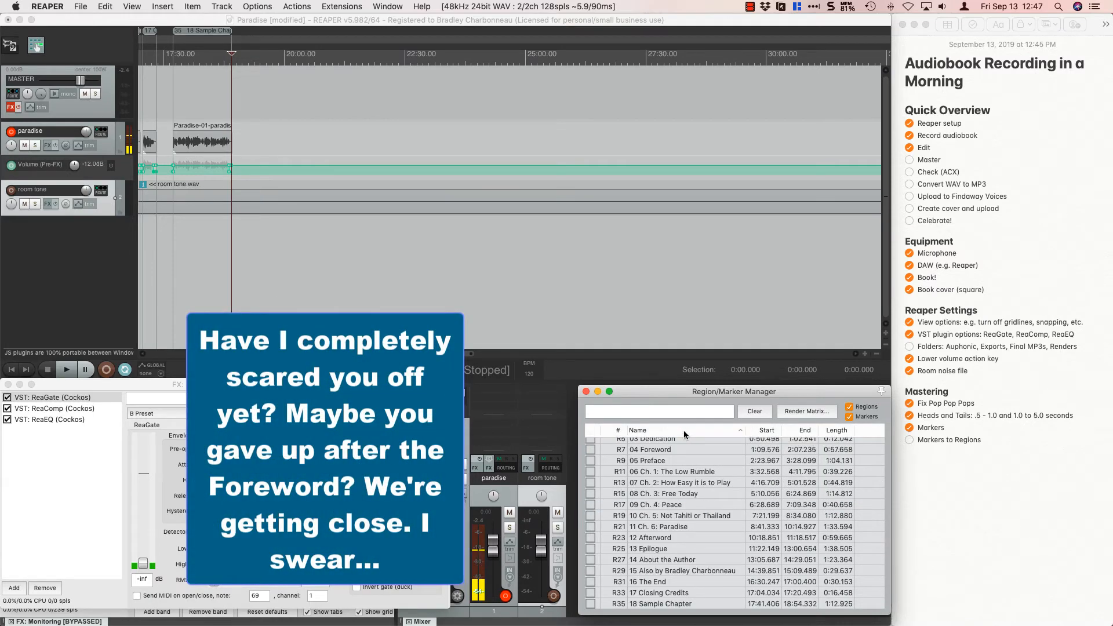
Review the region list from 01 Opening Credits through 18 Sample Chapter for correct naming and order.
{"action": "scroll", "coordinate": [678, 510], "scroll_direction": "up", "scroll_amount": 3}
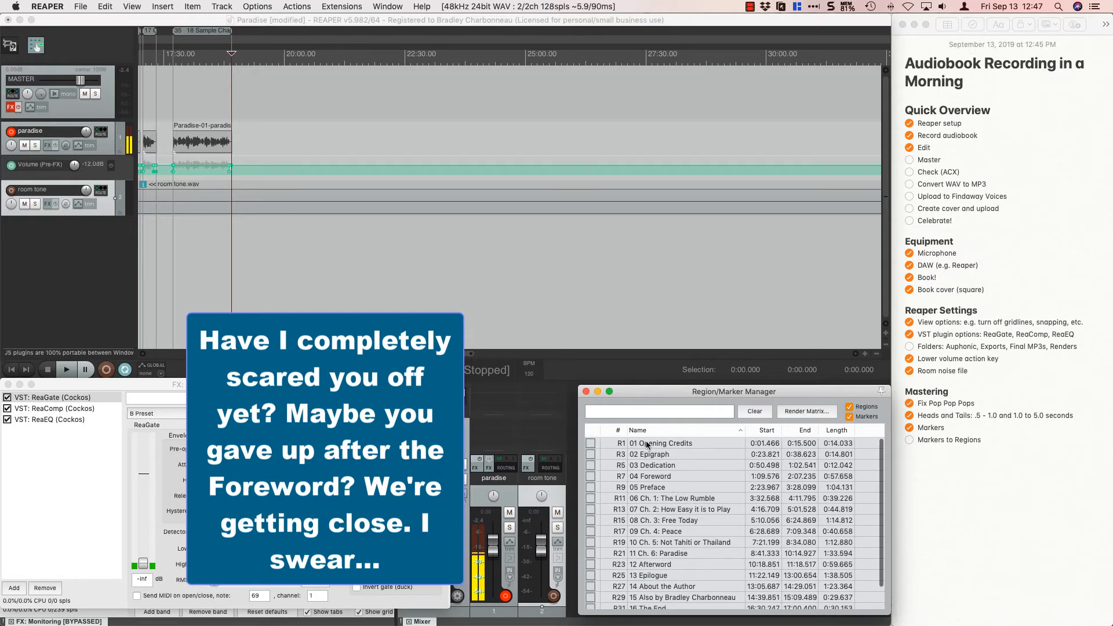
{"action": "scroll", "coordinate": [638, 574], "scroll_direction": "down", "scroll_amount": 3}
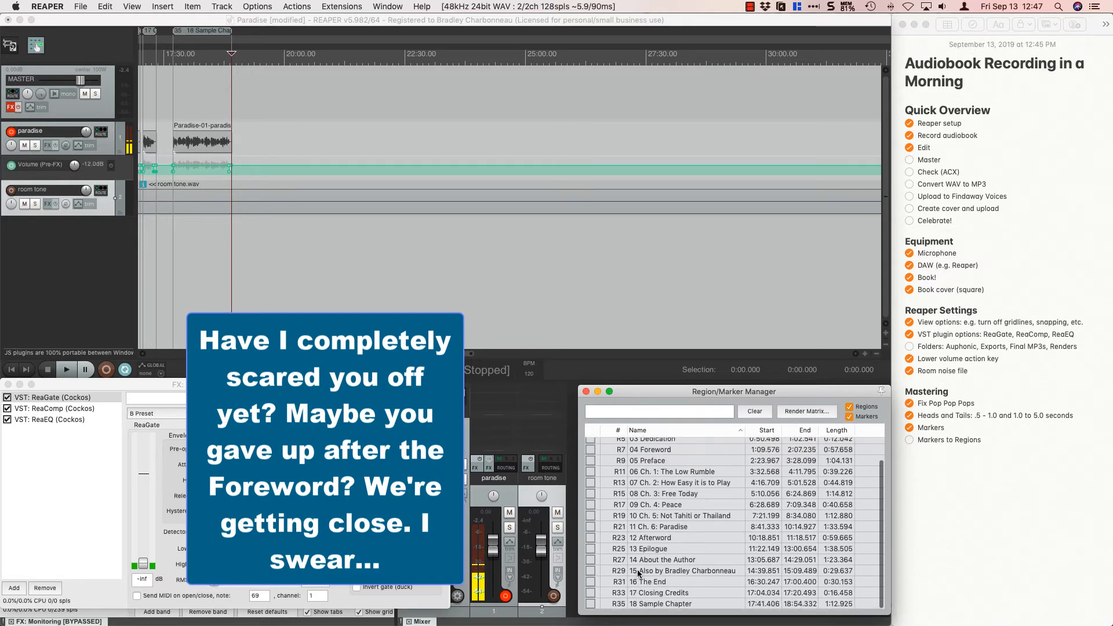
{"action": "scroll", "coordinate": [672, 510], "scroll_direction": "up", "scroll_amount": 3}
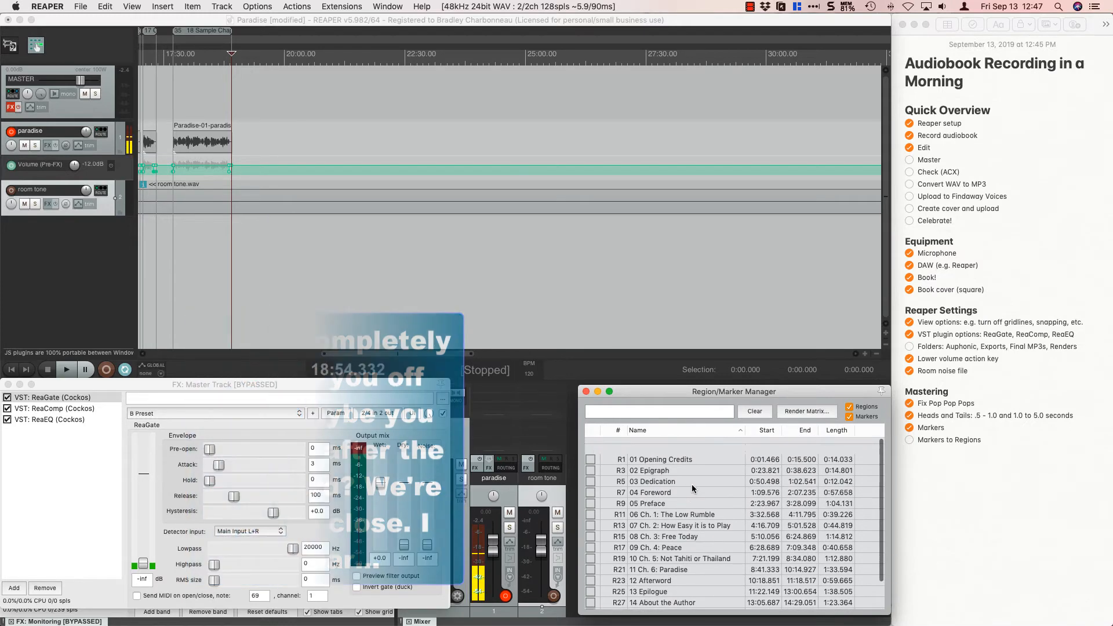
{"action": "scroll", "coordinate": [691, 484], "scroll_direction": "down", "scroll_amount": 3}
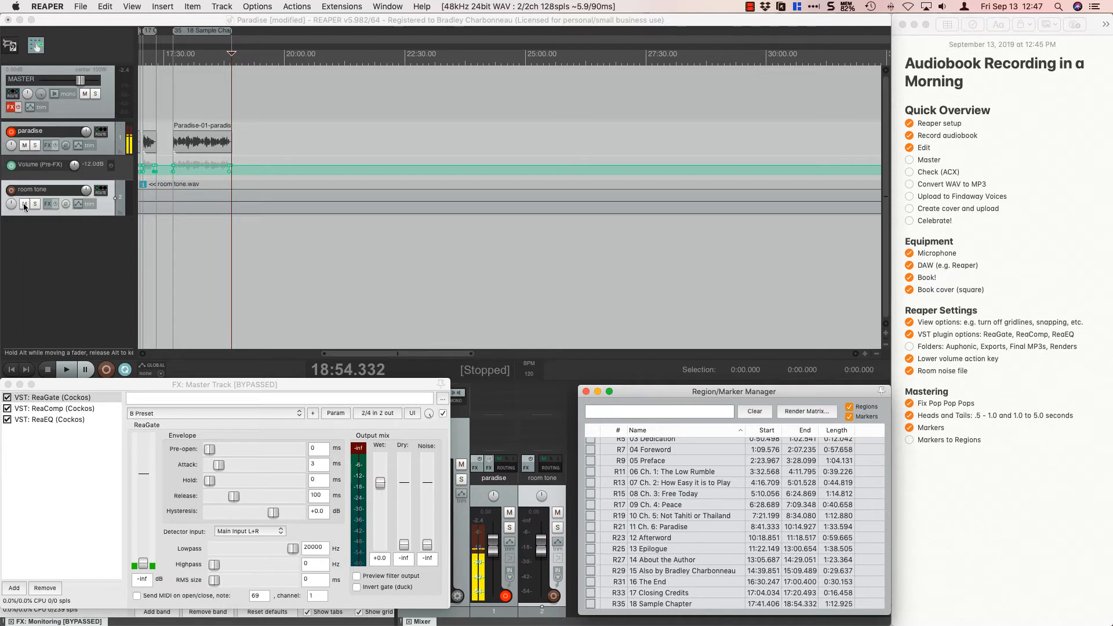
Disarm recording on the paradise track and increase the track's height so its controls and waveforms show fully.
{"action": "left_click", "coordinate": [11, 133]}
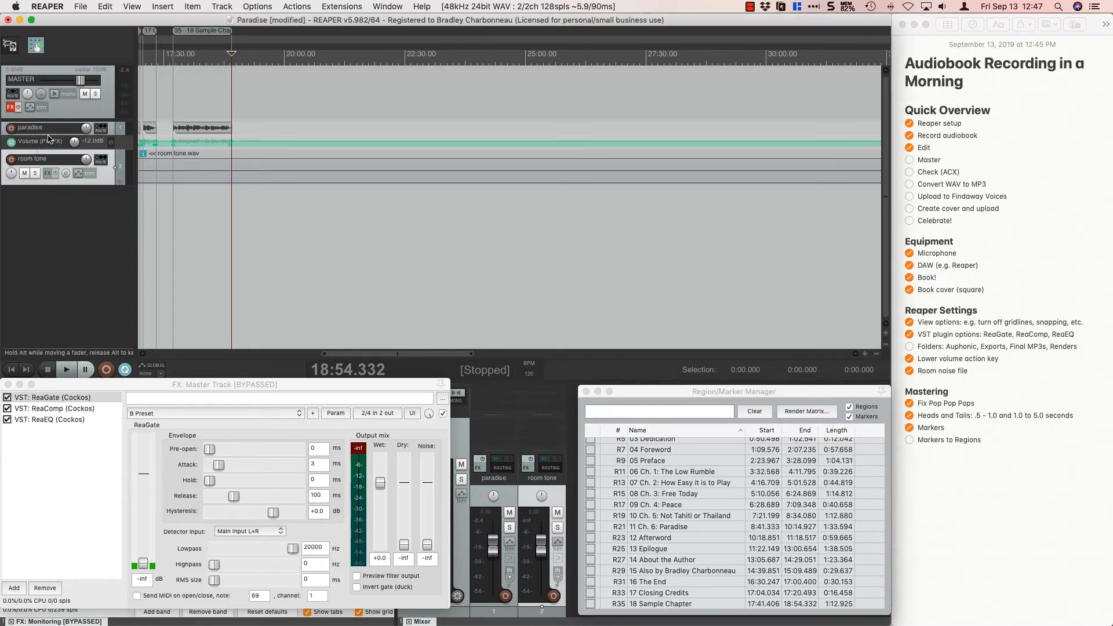
{"action": "left_click_drag", "start_coordinate": [49, 135], "coordinate": [48, 160]}
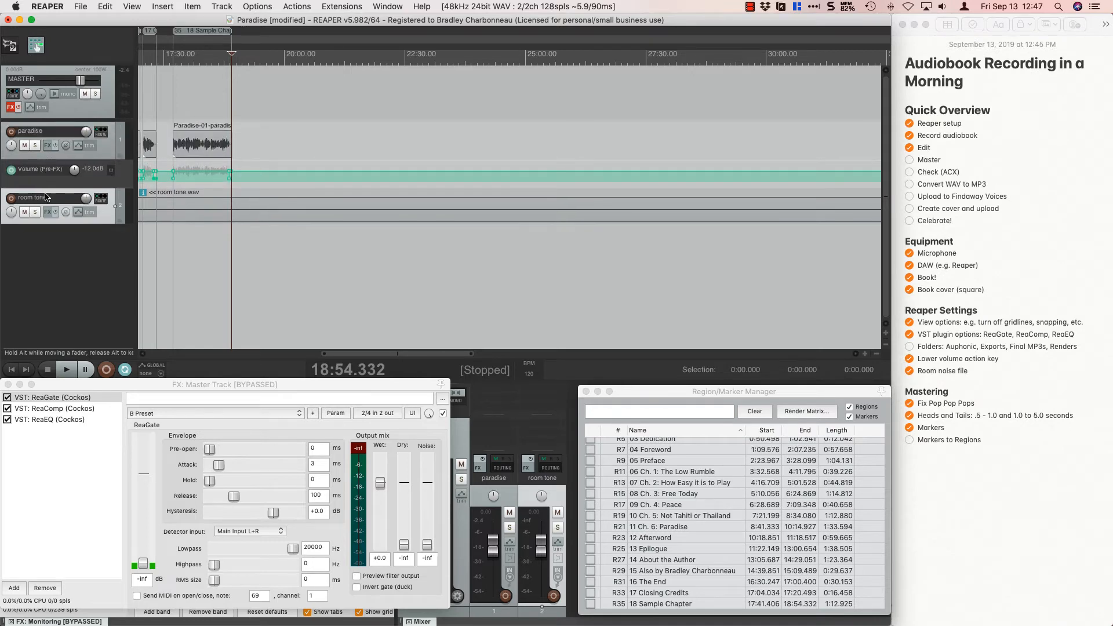
Examine the opening chapter regions and their audio items at the start of the project timeline.
{"action": "scroll", "coordinate": [196, 251], "scroll_direction": "up", "scroll_amount": 5}
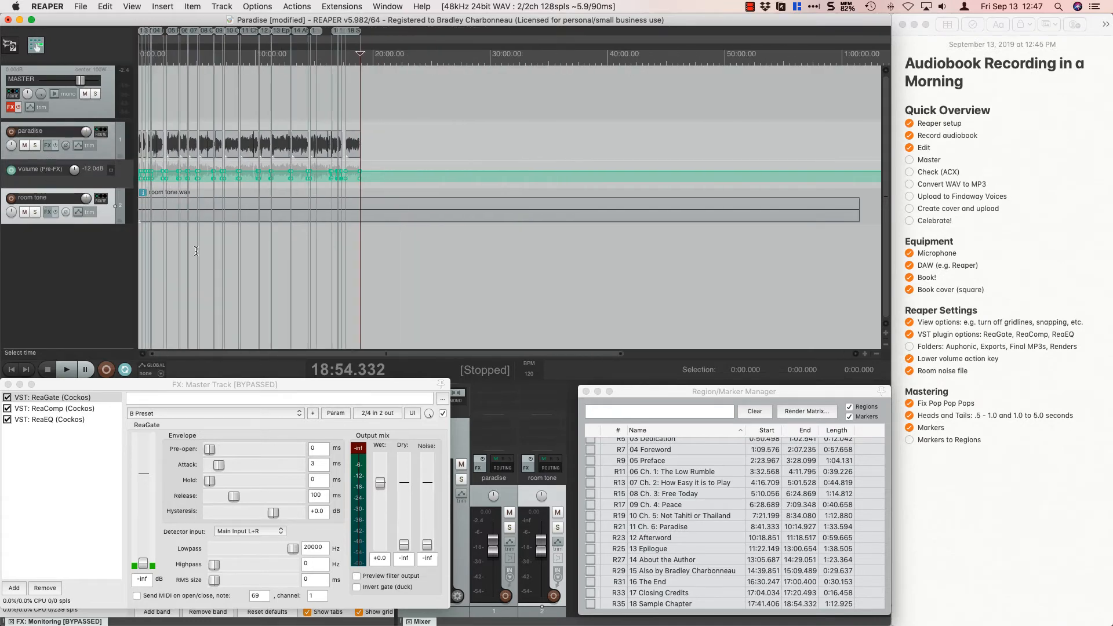
{"action": "scroll", "coordinate": [195, 250], "scroll_direction": "up", "scroll_amount": 1}
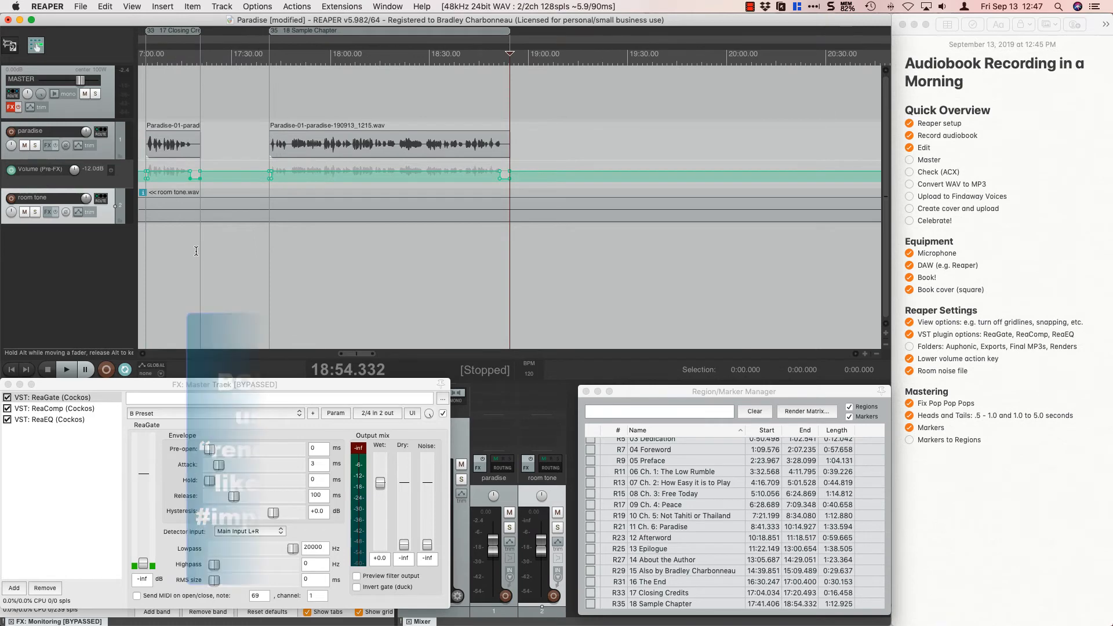
{"action": "left_click_drag", "start_coordinate": [309, 354], "coordinate": [117, 354]}
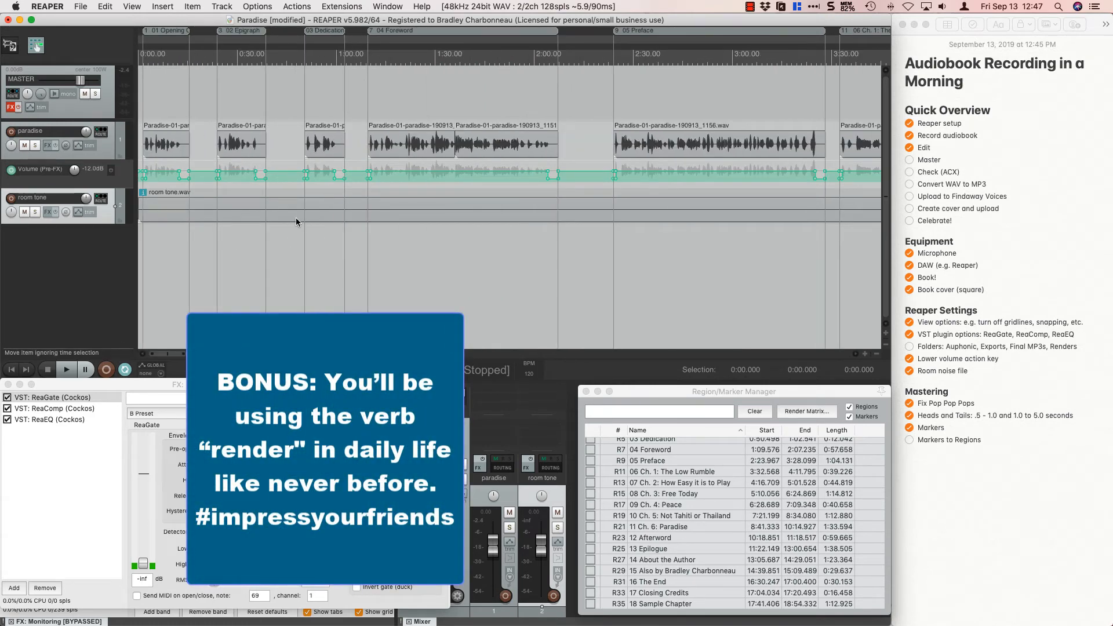
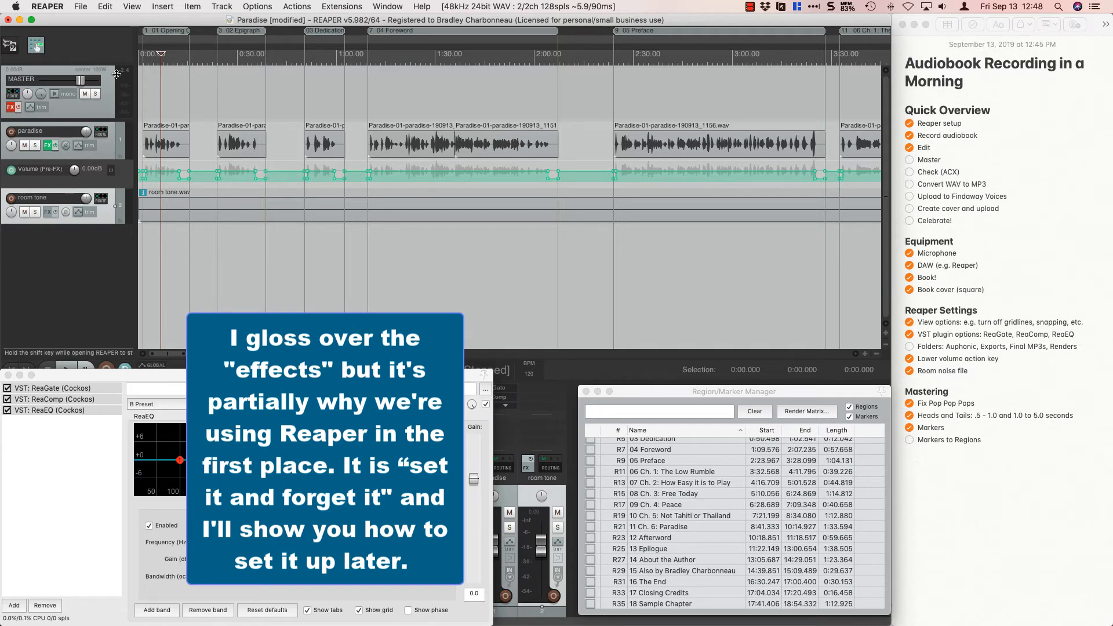
Open the Region Render Matrix and enable Master mix for every region from 01 Opening Credits to 18 Sample Chapter.
{"action": "left_click", "coordinate": [84, 11]}
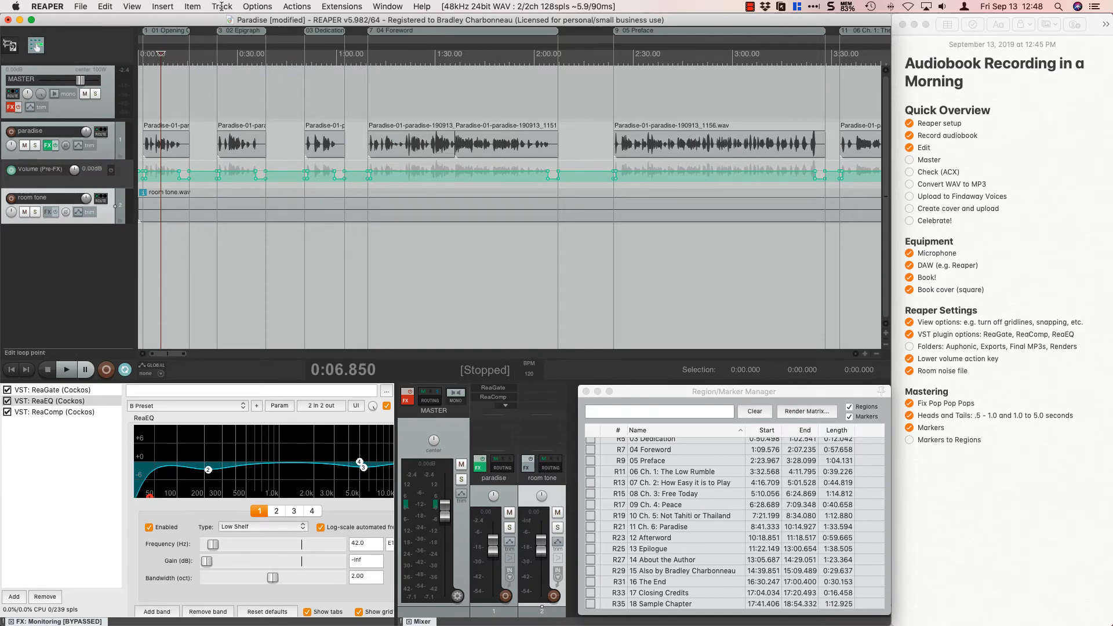
{"action": "left_click", "coordinate": [130, 6]}
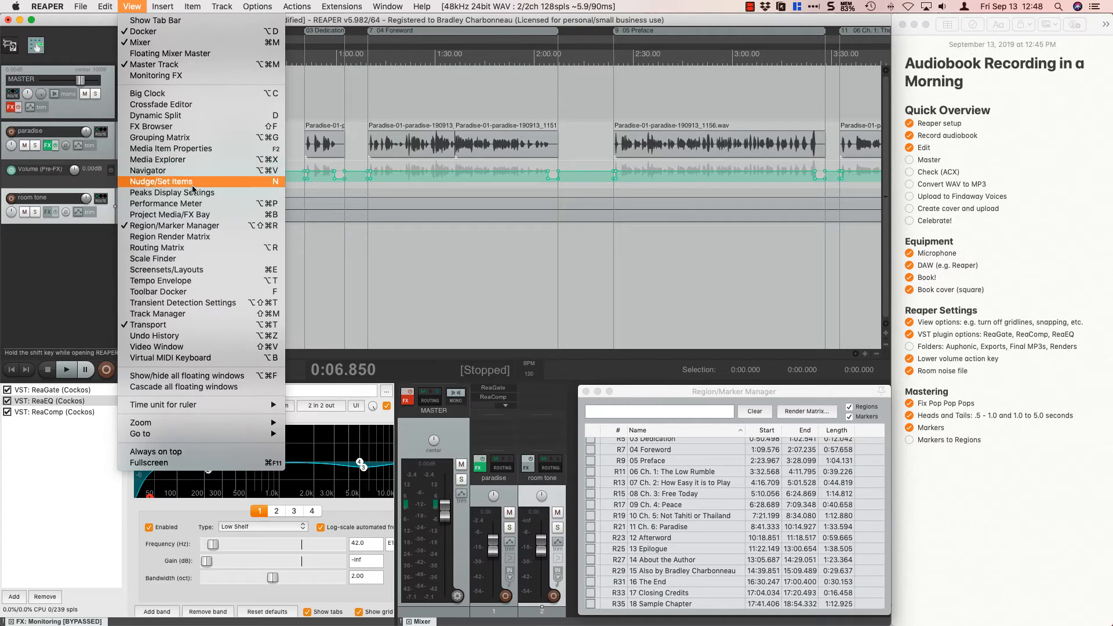
{"action": "left_click", "coordinate": [193, 236]}
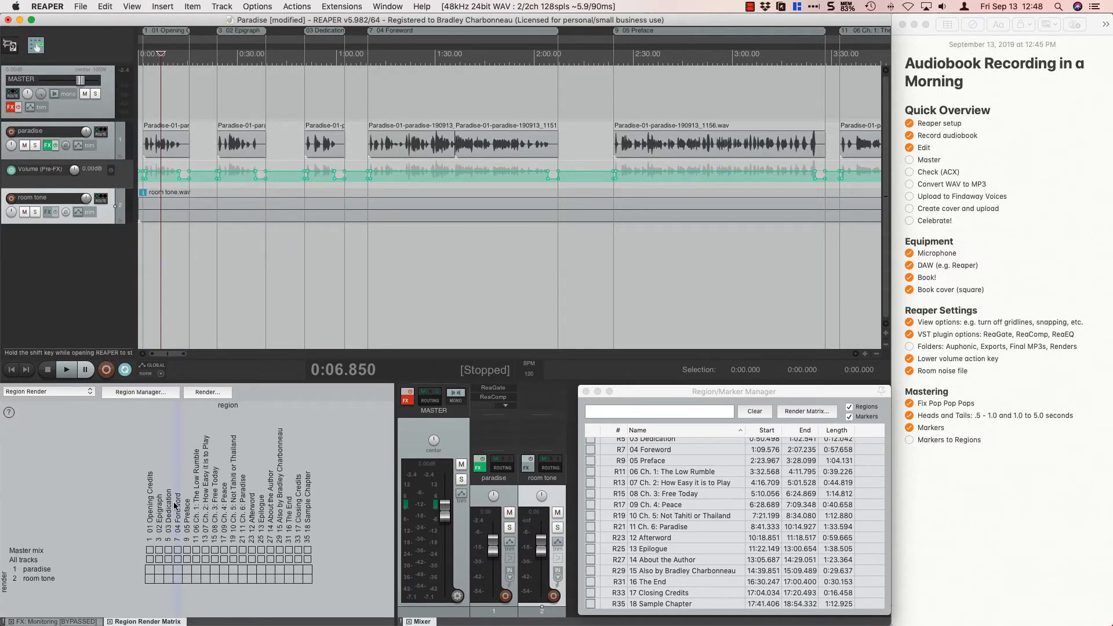
{"action": "left_click", "coordinate": [150, 550]}
{"action": "left_click", "coordinate": [159, 550]}
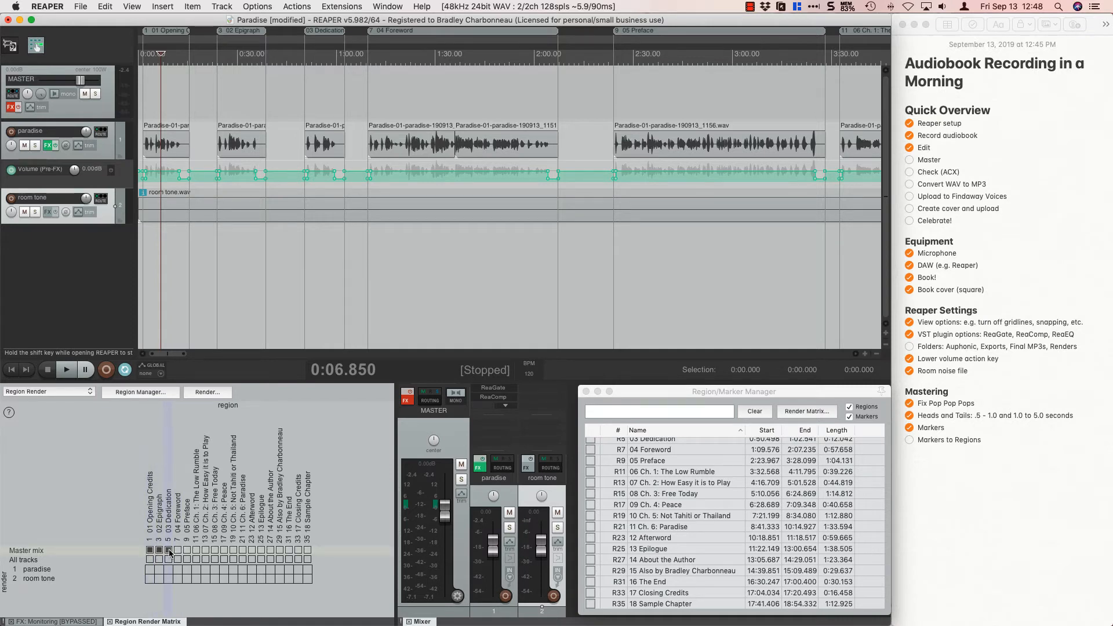
{"action": "left_click", "coordinate": [178, 550]}
{"action": "left_click", "coordinate": [188, 550]}
{"action": "left_click", "coordinate": [196, 551]}
{"action": "left_click", "coordinate": [206, 550]}
{"action": "left_click", "coordinate": [215, 551]}
{"action": "left_click", "coordinate": [223, 550]}
{"action": "left_click", "coordinate": [233, 550]}
{"action": "left_click", "coordinate": [242, 551]}
{"action": "left_click", "coordinate": [252, 550]}
{"action": "left_click", "coordinate": [261, 551]}
{"action": "left_click", "coordinate": [270, 550]}
{"action": "left_click", "coordinate": [279, 550]}
{"action": "left_click", "coordinate": [289, 551]}
{"action": "left_click", "coordinate": [308, 550]}
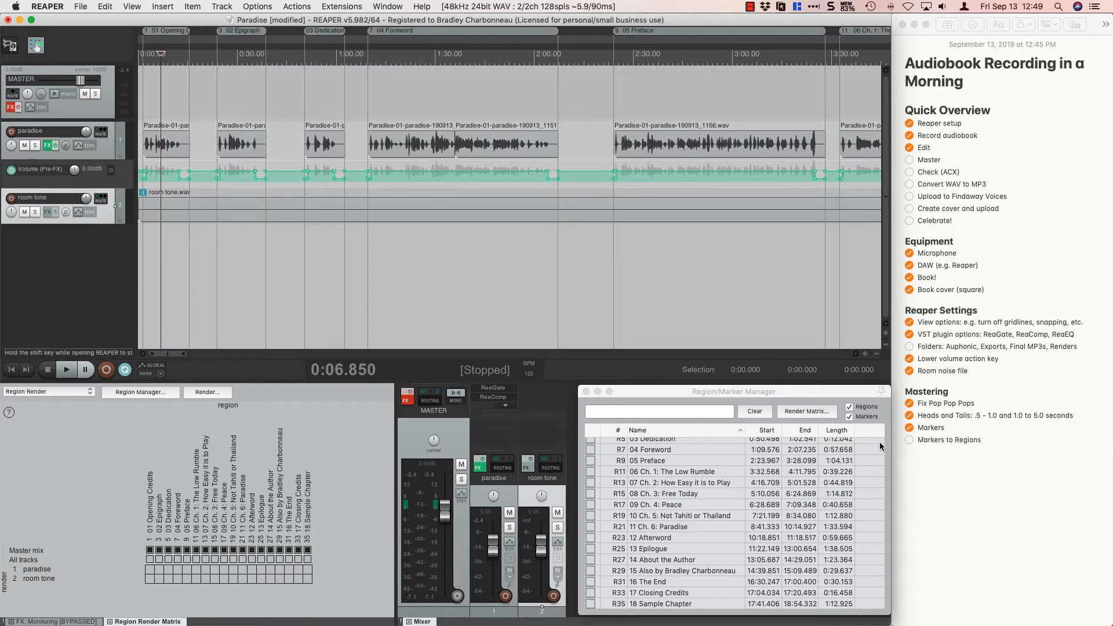
In the Notes checklist, check off "Markers to Regions", then add "Region Manager and check all boxes" below it and check it off.
{"action": "left_click", "coordinate": [963, 429]}
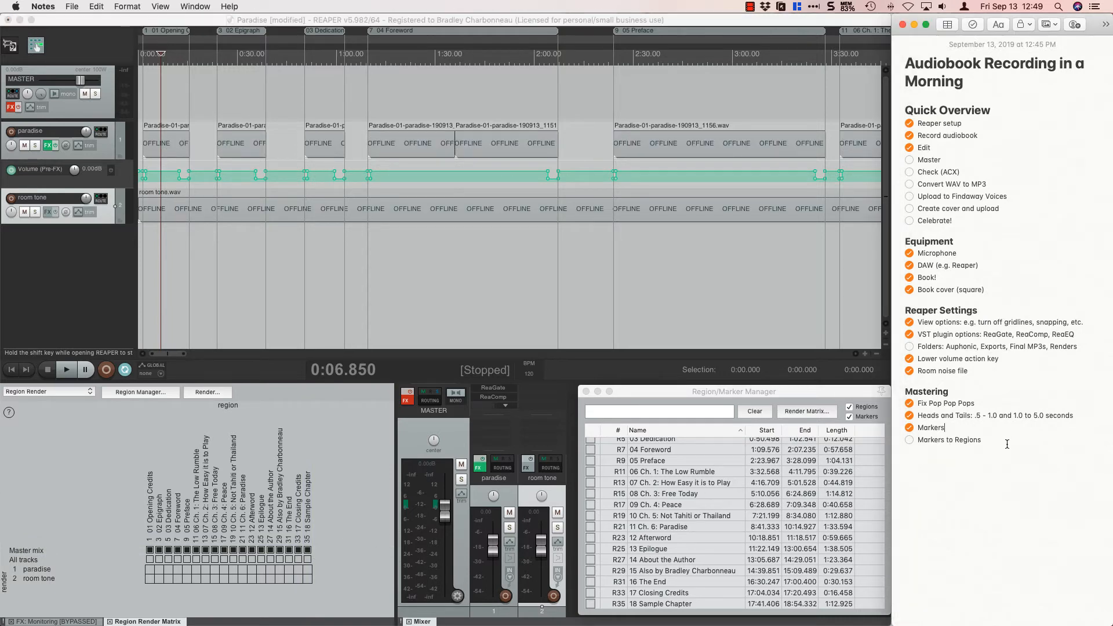
{"action": "left_click", "coordinate": [910, 440]}
{"action": "left_click", "coordinate": [986, 443]}
{"action": "type", "text": "er and check all boxes"}
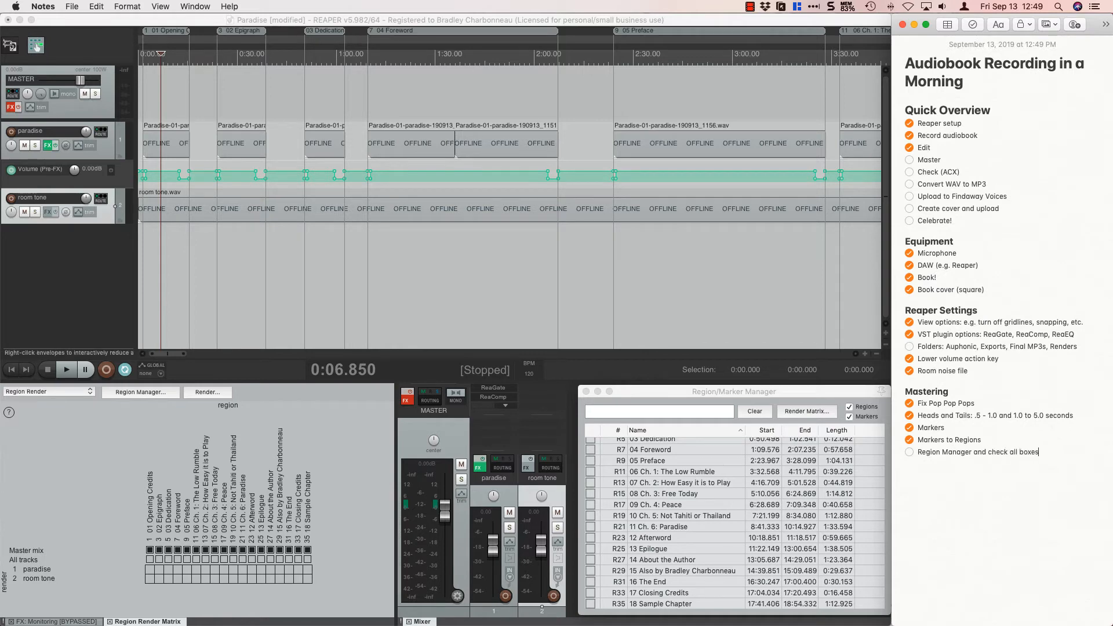
{"action": "left_click", "coordinate": [911, 453]}
Back in REAPER, open the render settings and set the source to Region render matrix with bounds of all project regions.
{"action": "left_click", "coordinate": [199, 429]}
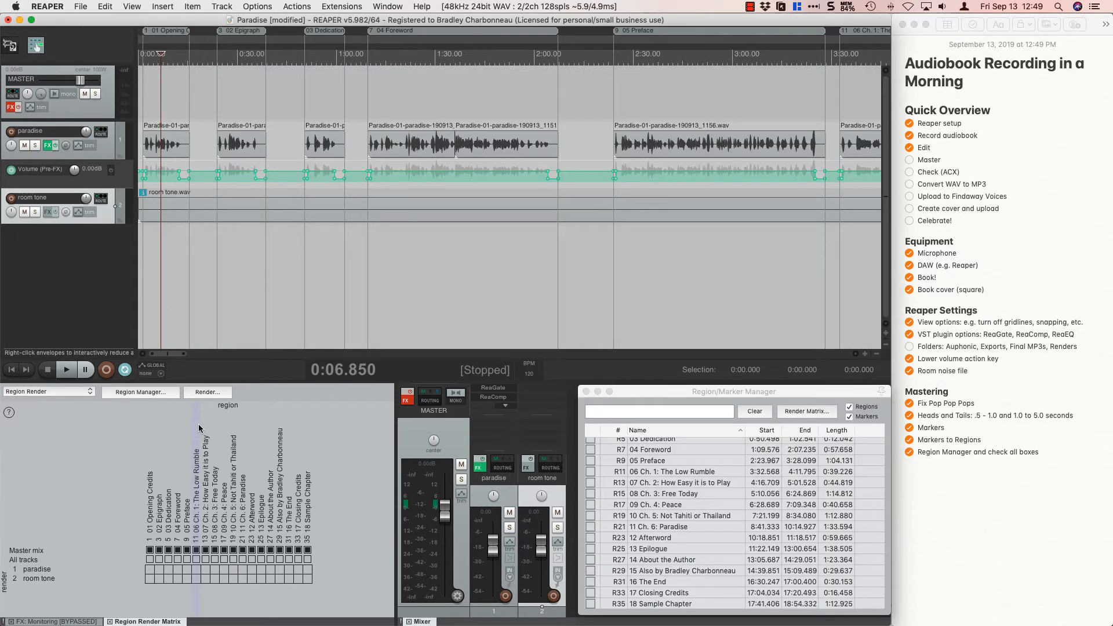
{"action": "left_click", "coordinate": [81, 7]}
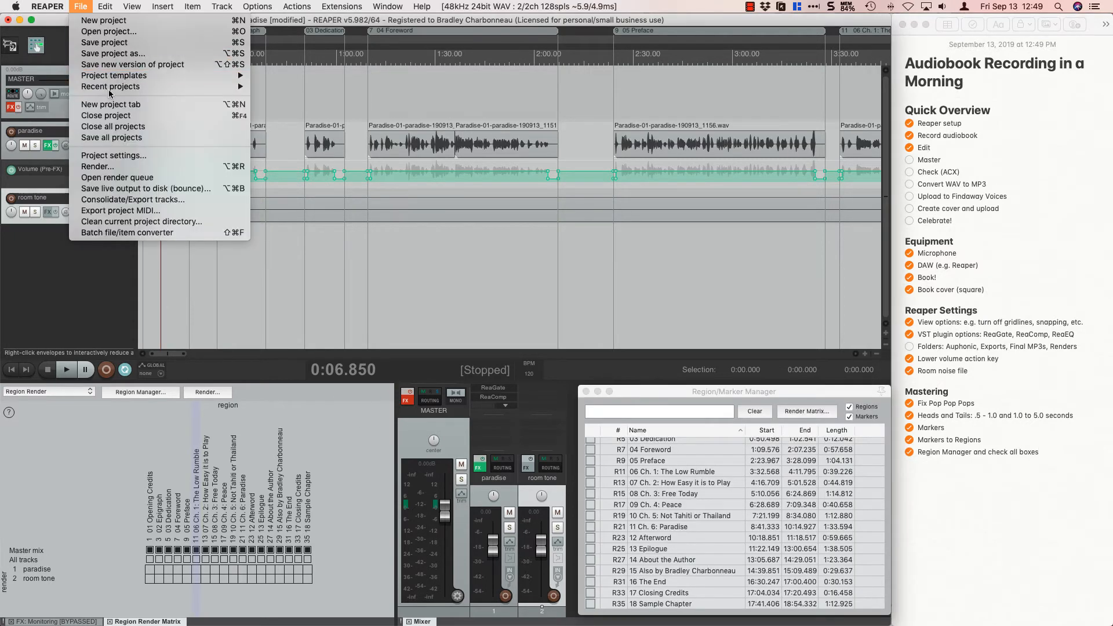
{"action": "left_click", "coordinate": [116, 166]}
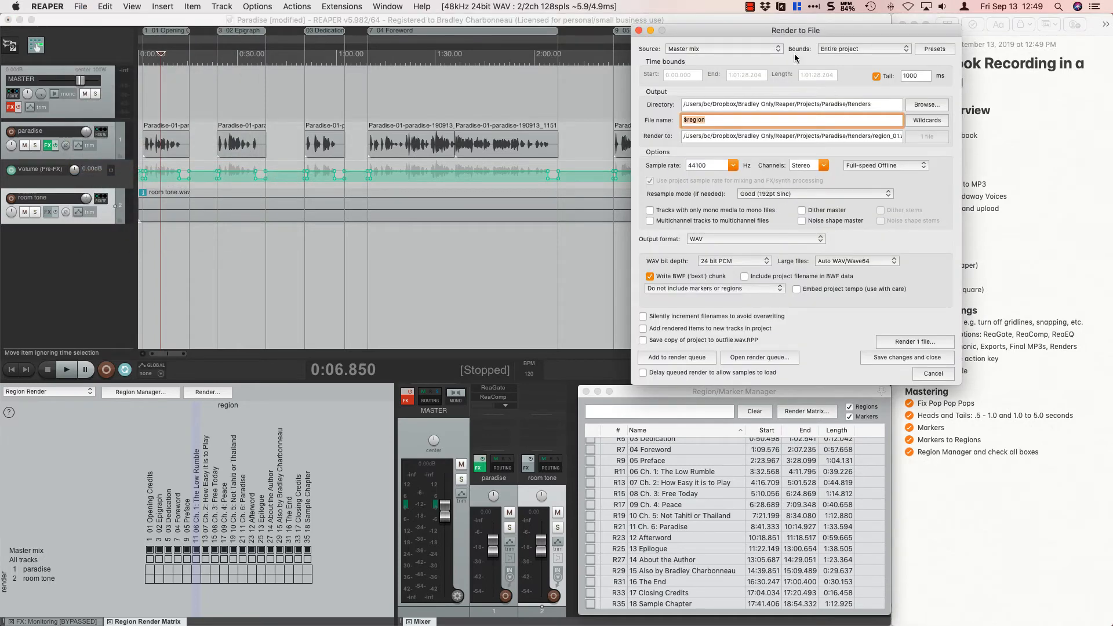
{"action": "left_click", "coordinate": [858, 50]}
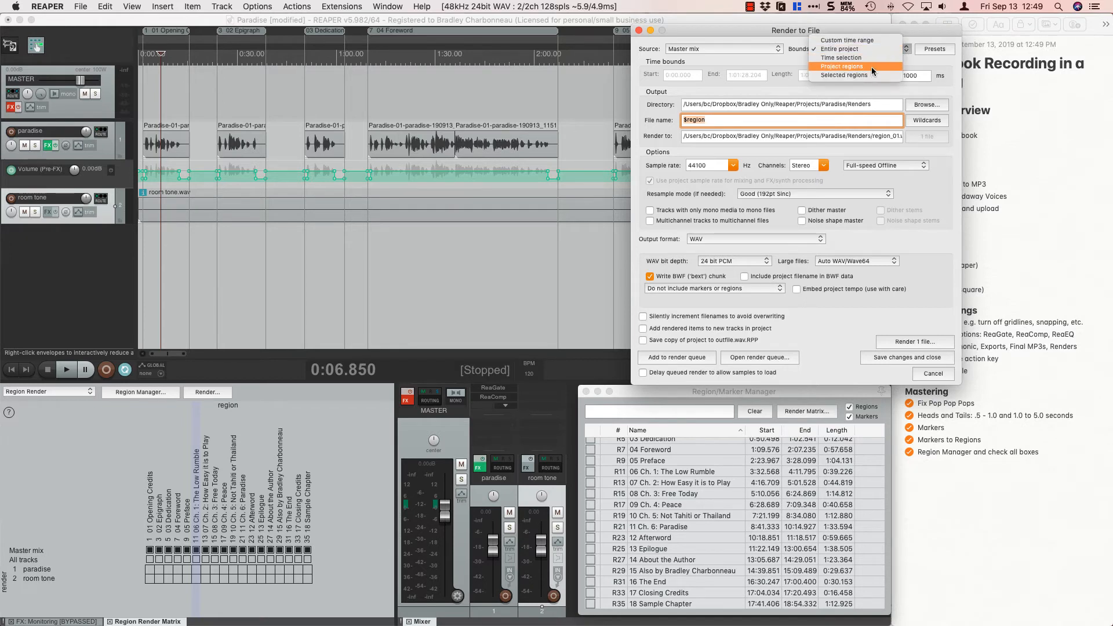
{"action": "left_click", "coordinate": [871, 67]}
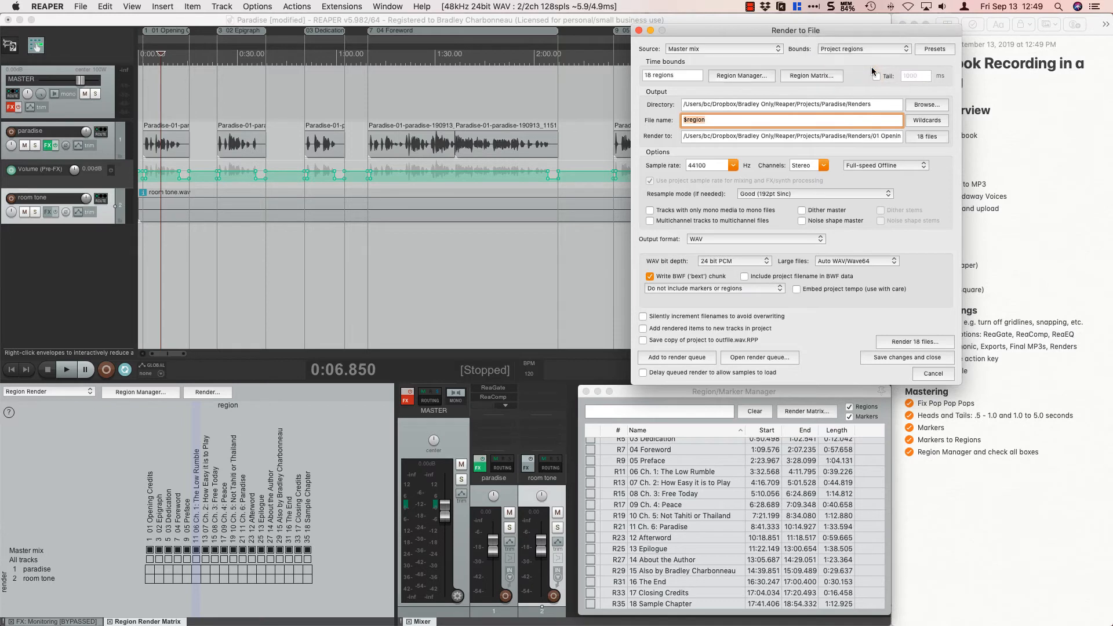
{"action": "left_click", "coordinate": [743, 76]}
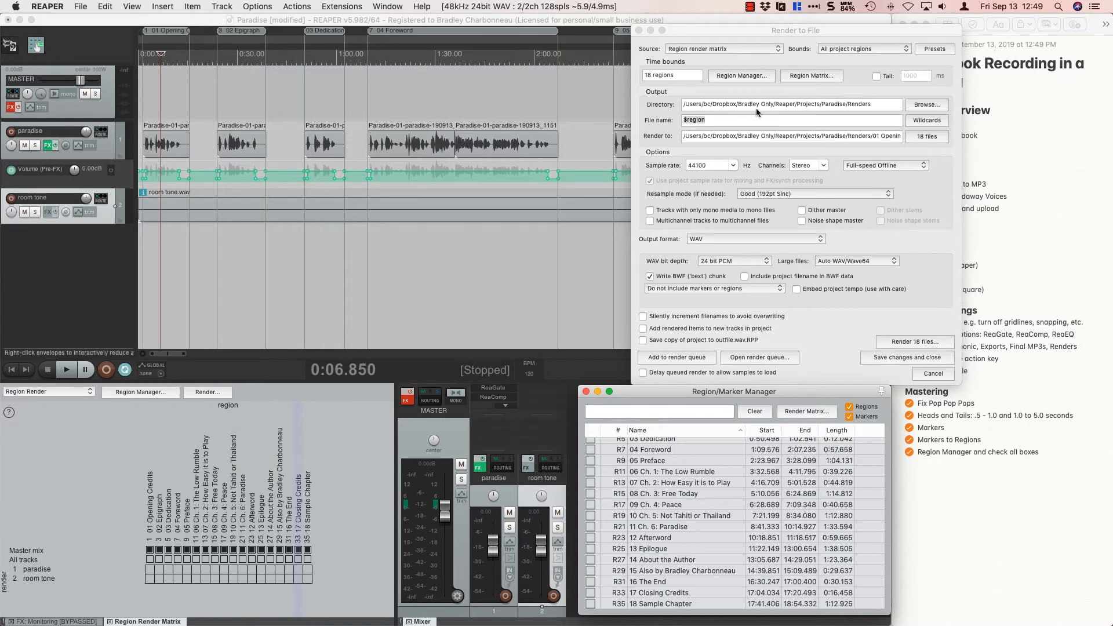
Render all 18 regions as WAV files named $region into the Paradise Renders folder, and close the finished render report.
{"action": "left_click", "coordinate": [878, 105]}
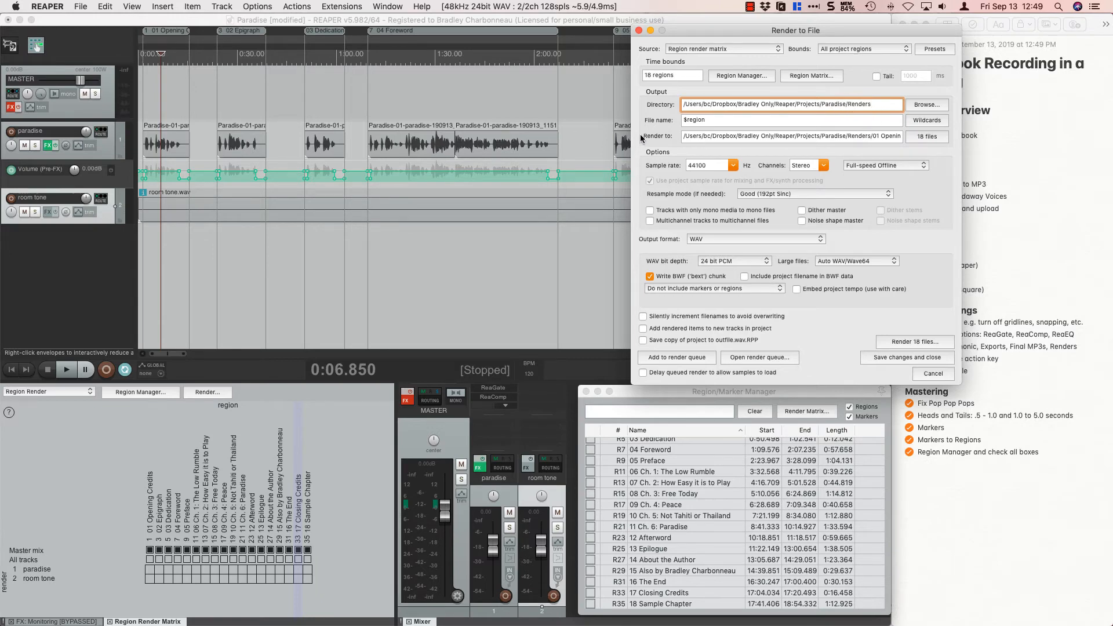
{"action": "left_click", "coordinate": [911, 121]}
{"action": "left_click", "coordinate": [911, 122]}
{"action": "left_click", "coordinate": [893, 342]}
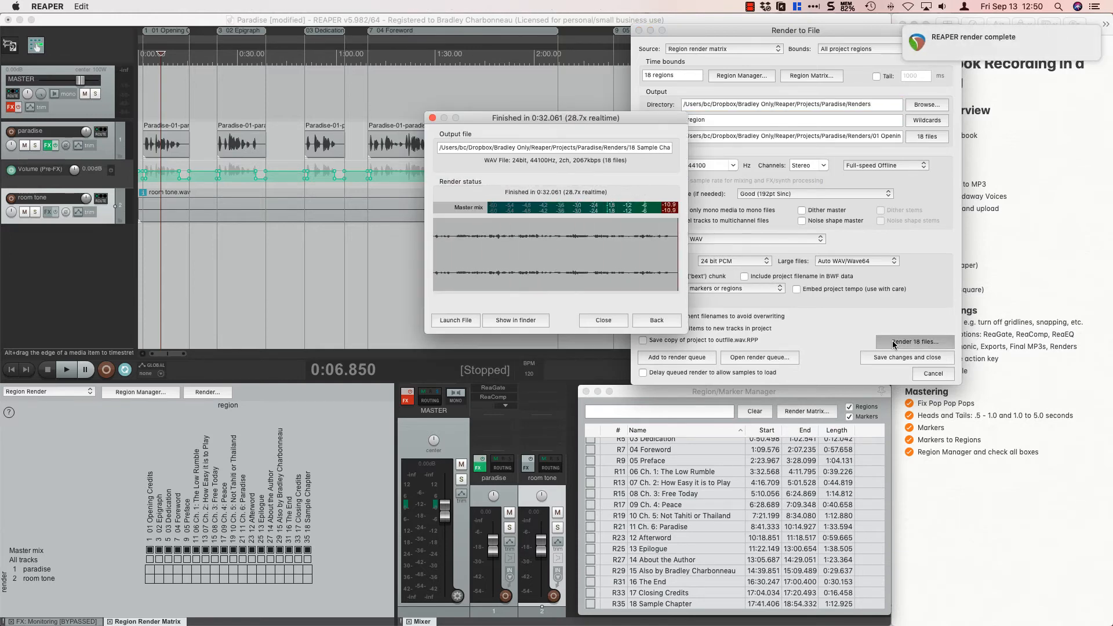
{"action": "left_click", "coordinate": [589, 323]}
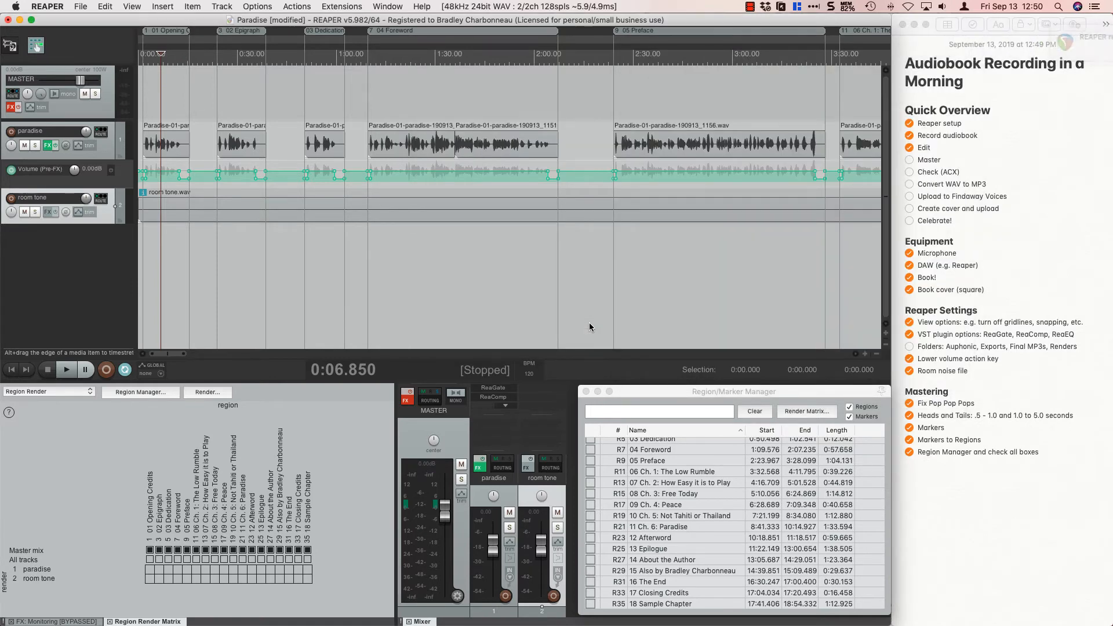
Launch Auphonic Leveler through a system search and reposition its window.
{"action": "key", "text": "super+space"}
{"action": "type", "text": "apu"}
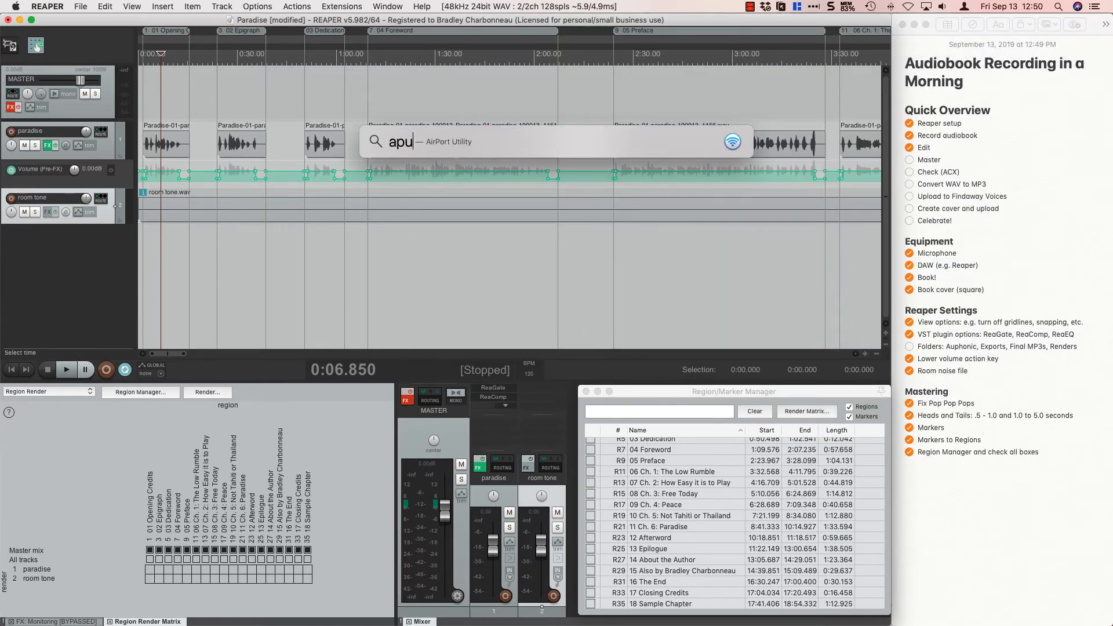
{"action": "key", "text": "BackSpace"}
{"action": "type", "text": "u"}
{"action": "key", "text": "BackSpace"}
{"action": "key", "text": "BackSpace"}
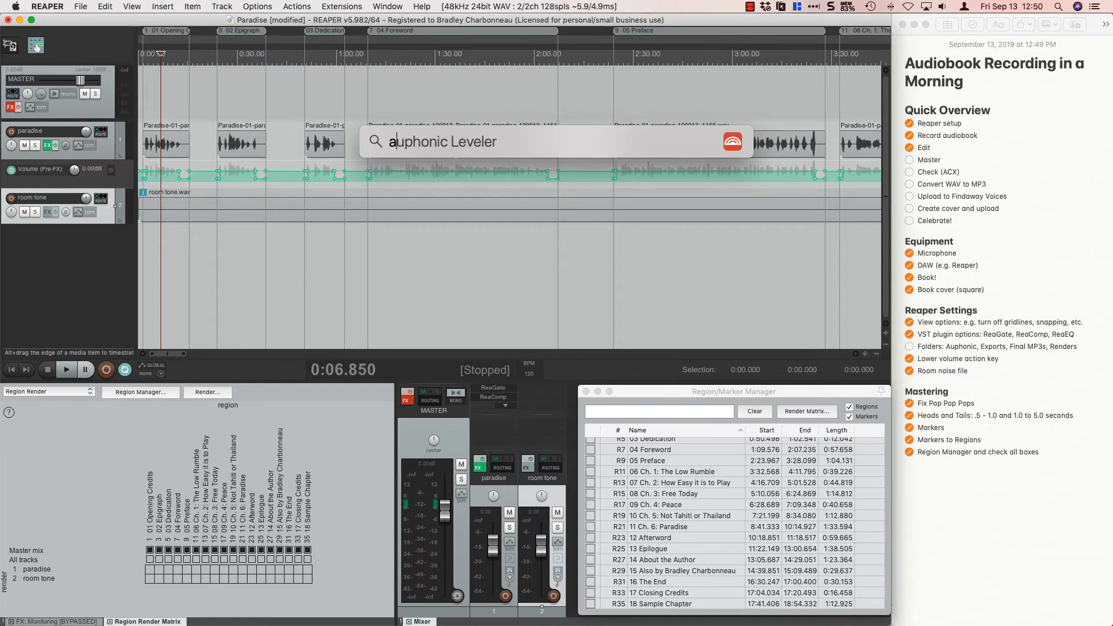
{"action": "type", "text": "u"}
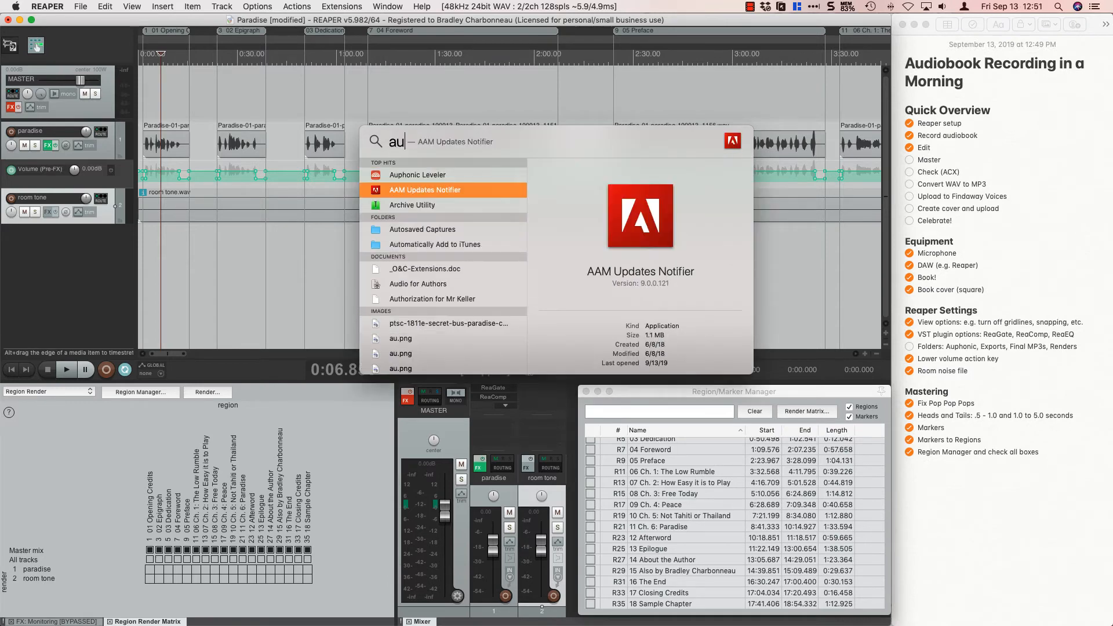
{"action": "key", "text": "Return"}
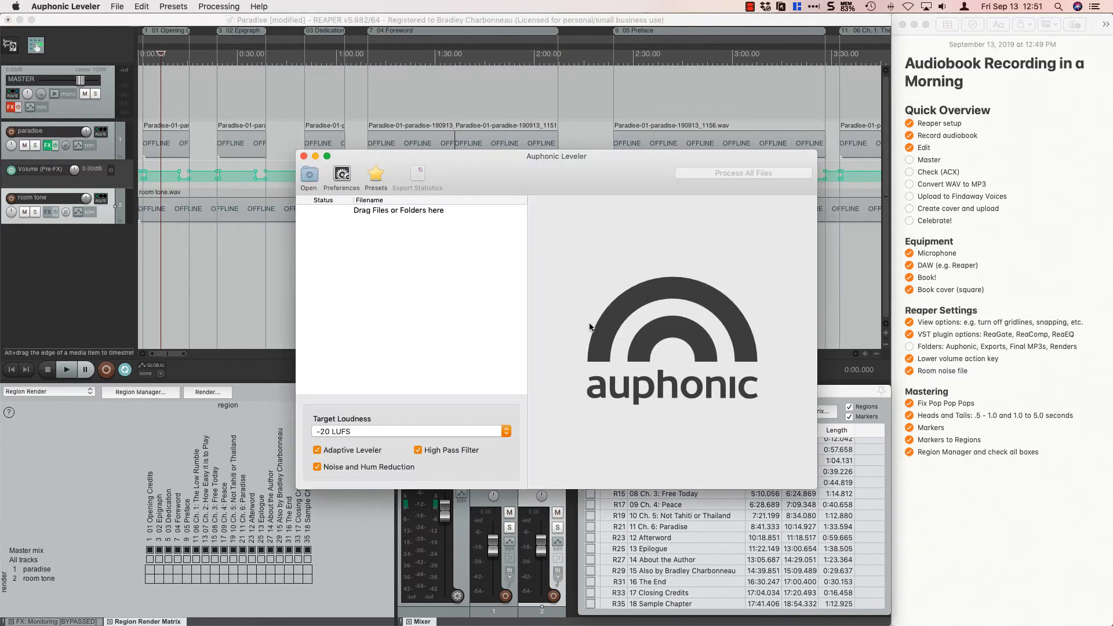
{"action": "left_click_drag", "start_coordinate": [475, 179], "coordinate": [305, 168]}
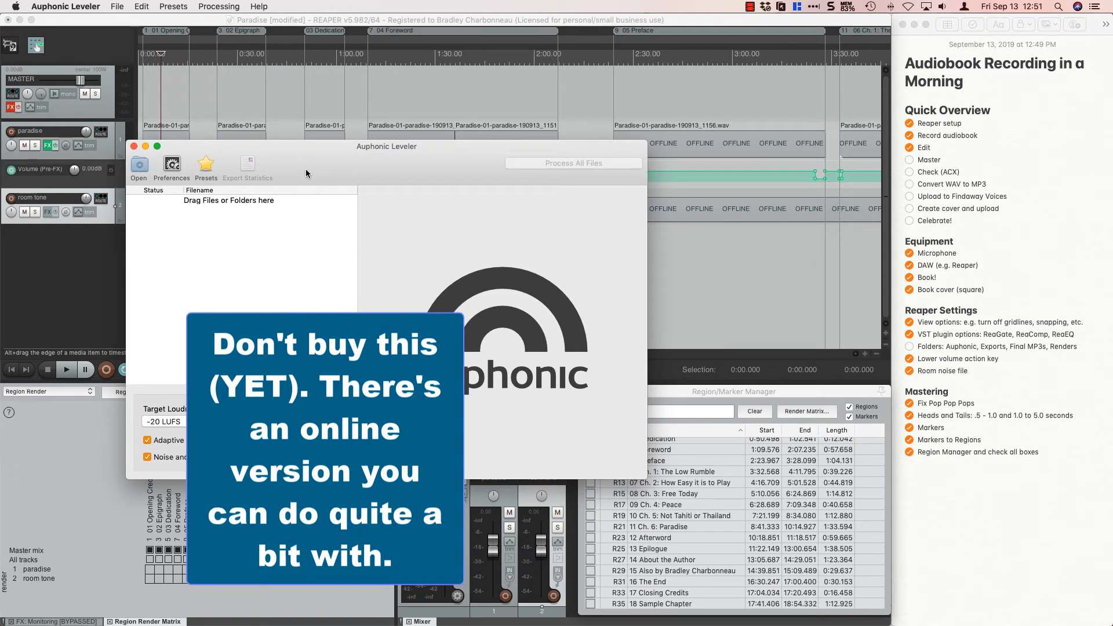
In Finder, select all 18 WAV files in the Paradise project's Renders folder and add them to Auphonic Leveler's file list.
{"action": "key", "text": "super+Tab"}
{"action": "key", "text": "super+Tab"}
{"action": "key", "text": "super+Tab"}
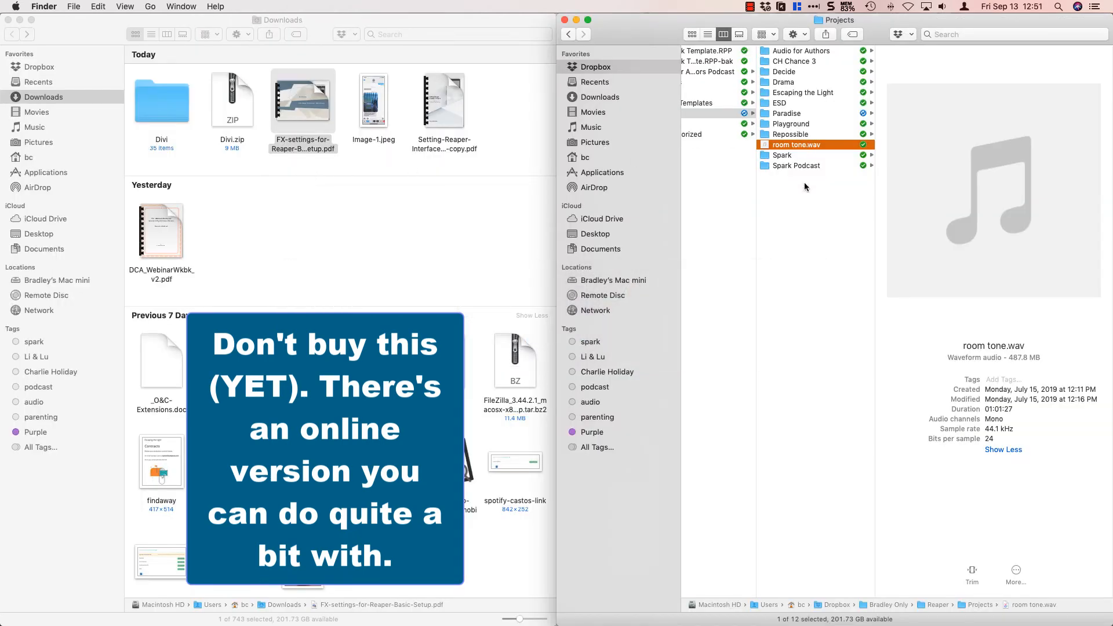
{"action": "left_click", "coordinate": [806, 114]}
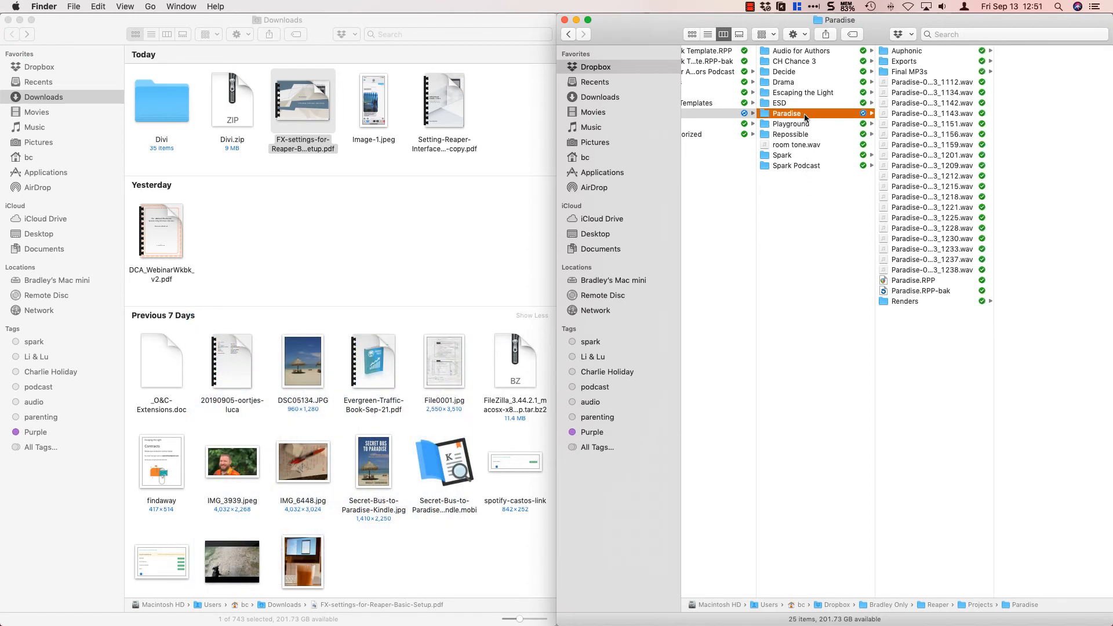
{"action": "left_click", "coordinate": [895, 301]}
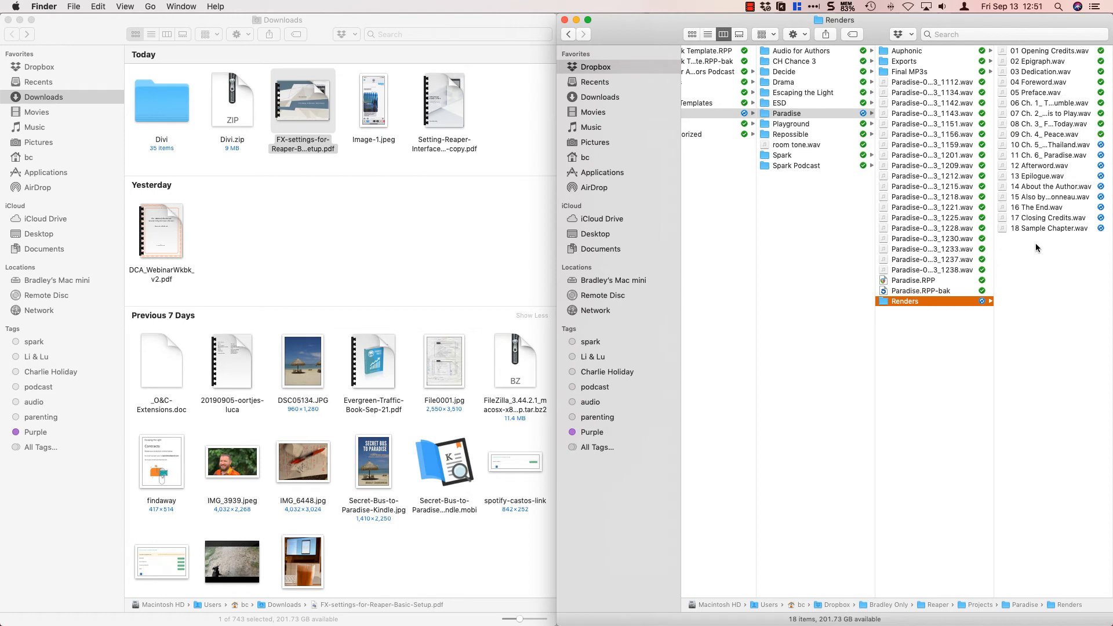
{"action": "left_click", "coordinate": [1033, 50]}
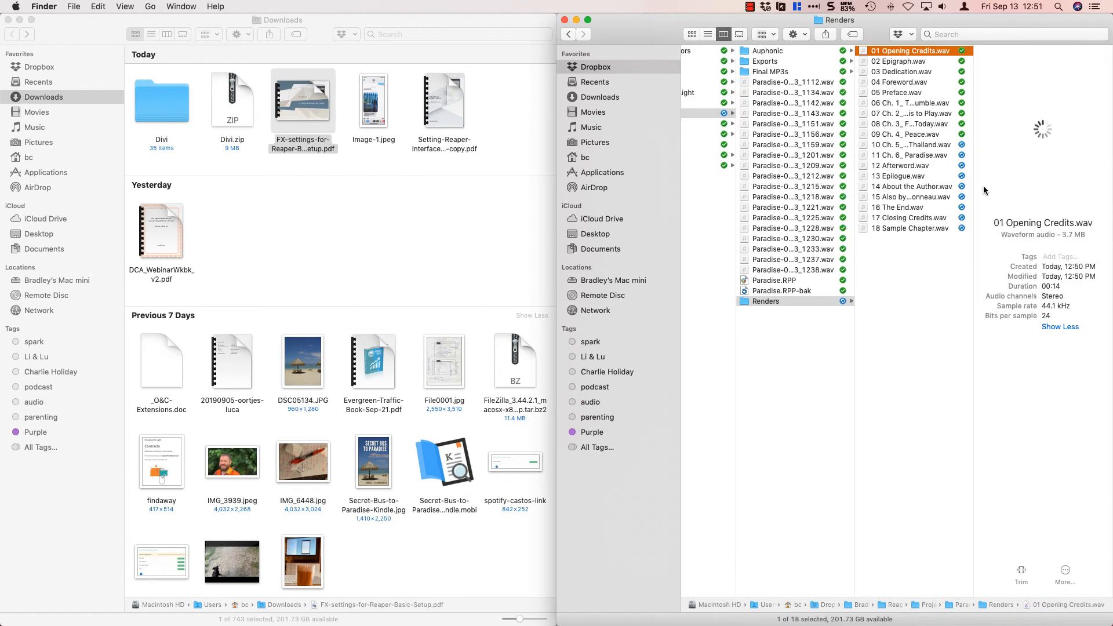
{"action": "left_click", "coordinate": [902, 229], "text": "shift"}
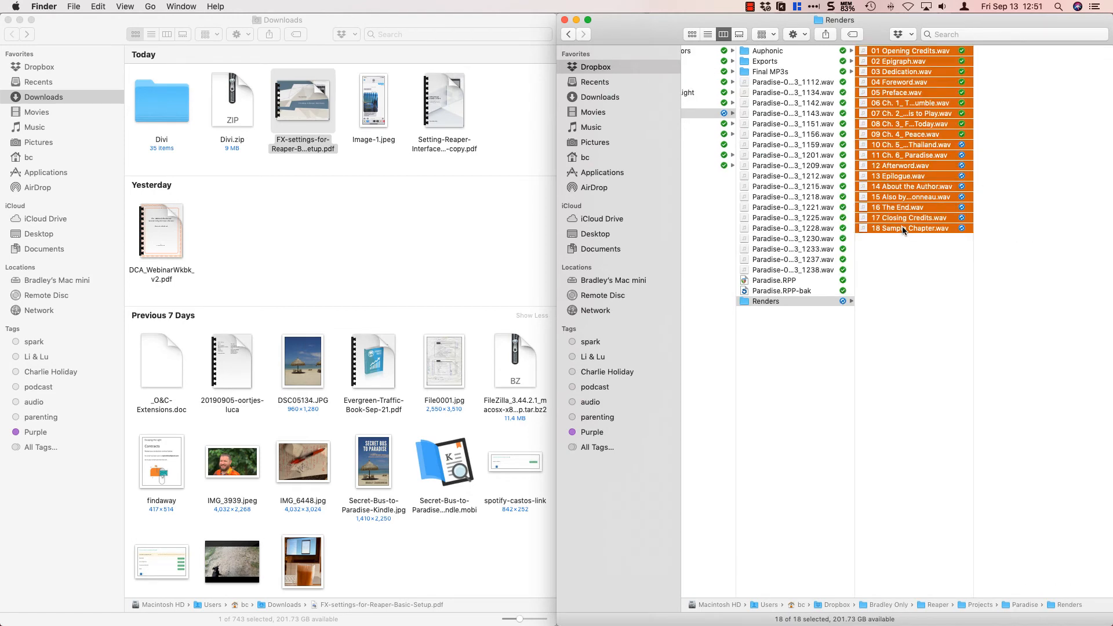
{"action": "left_click_drag", "start_coordinate": [901, 232], "coordinate": [278, 303]}
{"action": "key", "text": "super+Tab"}
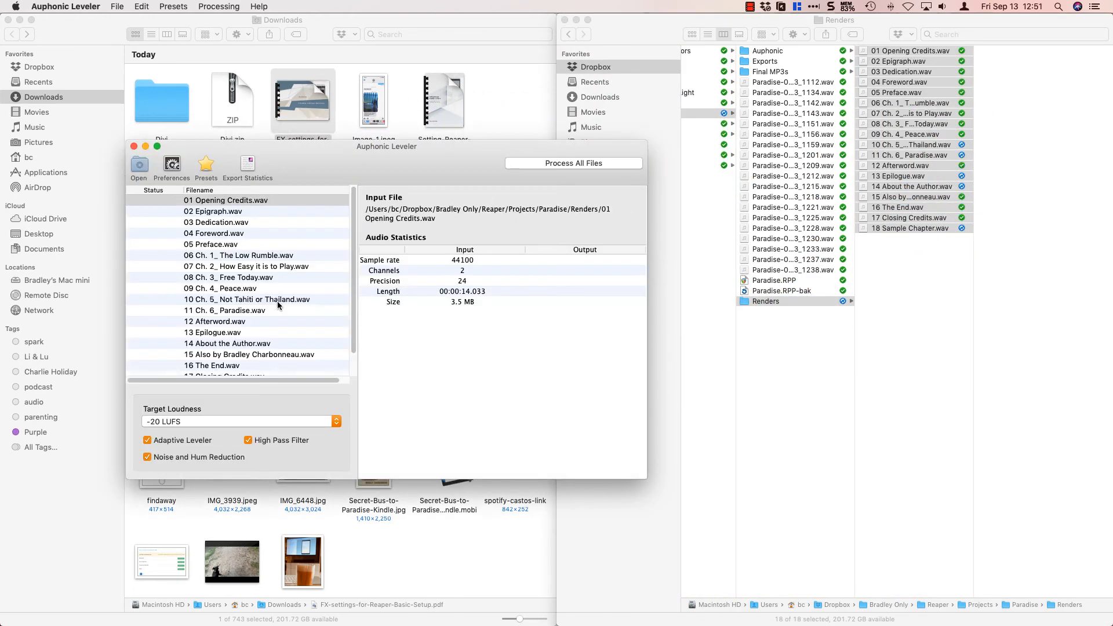
In the Auphonic Leveler preferences, set the output folder to the Auphonic folder inside Projects/Paradise.
{"action": "left_click", "coordinate": [175, 165]}
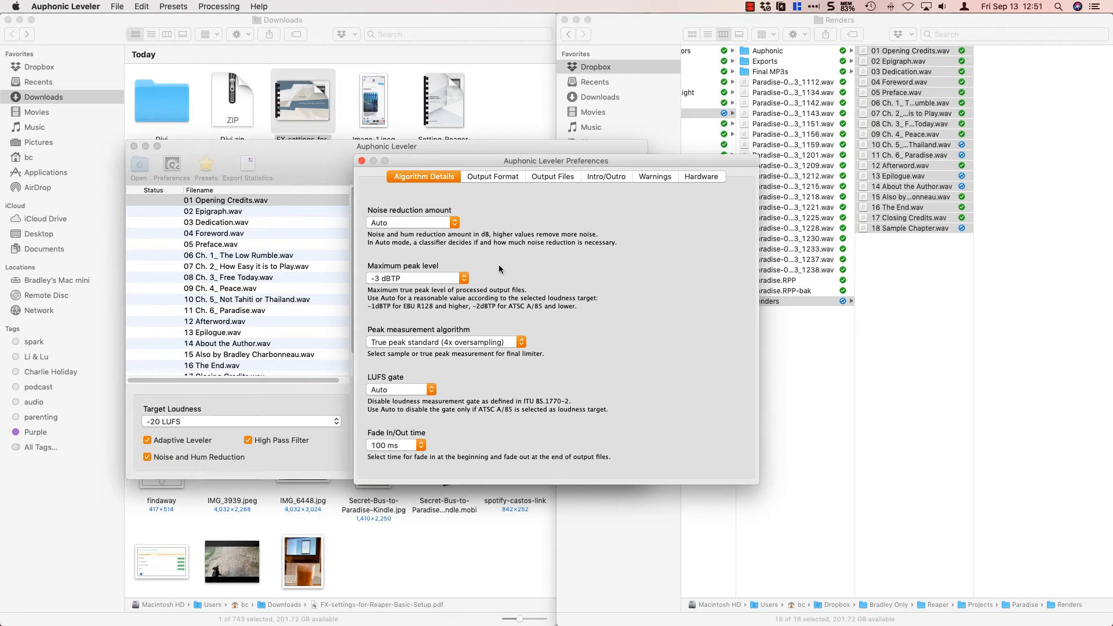
{"action": "left_click", "coordinate": [496, 177]}
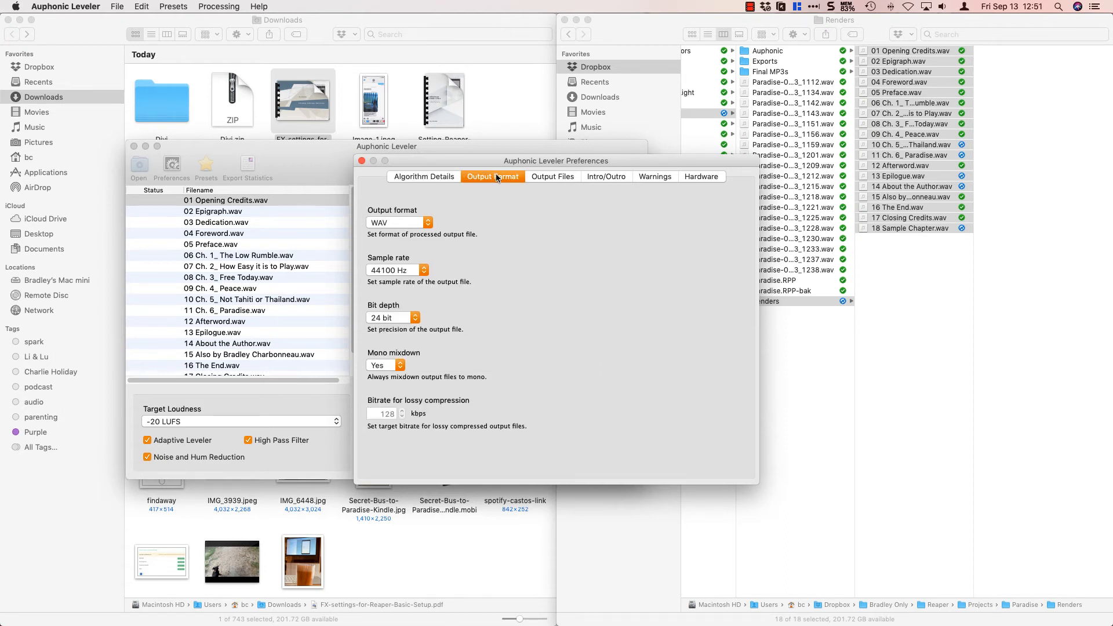
{"action": "left_click", "coordinate": [551, 177]}
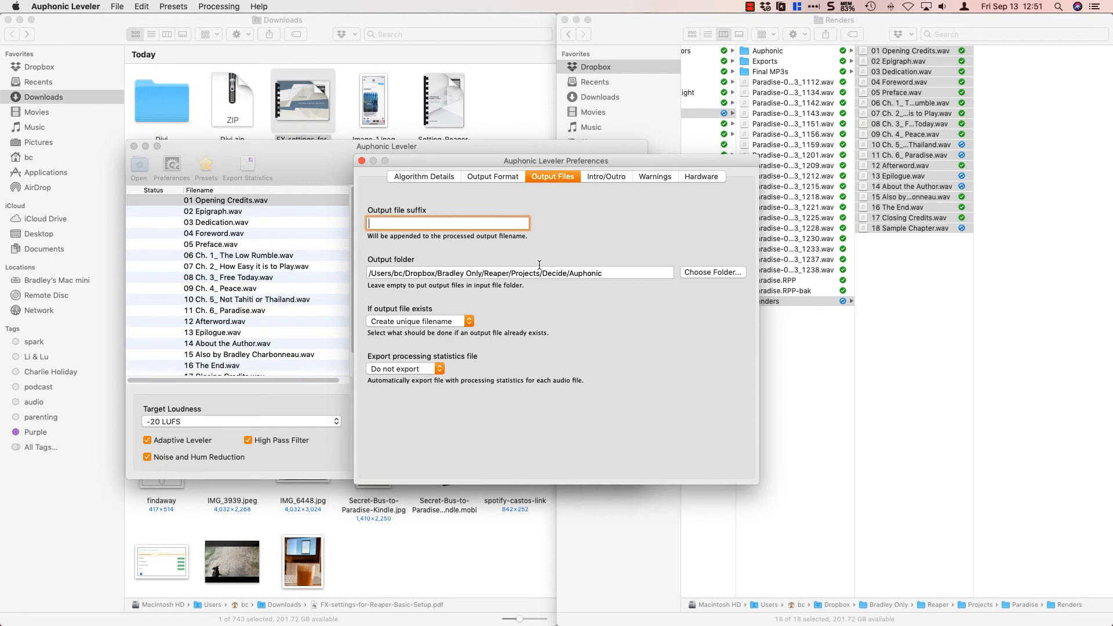
{"action": "left_click", "coordinate": [709, 273]}
{"action": "left_click", "coordinate": [644, 222]}
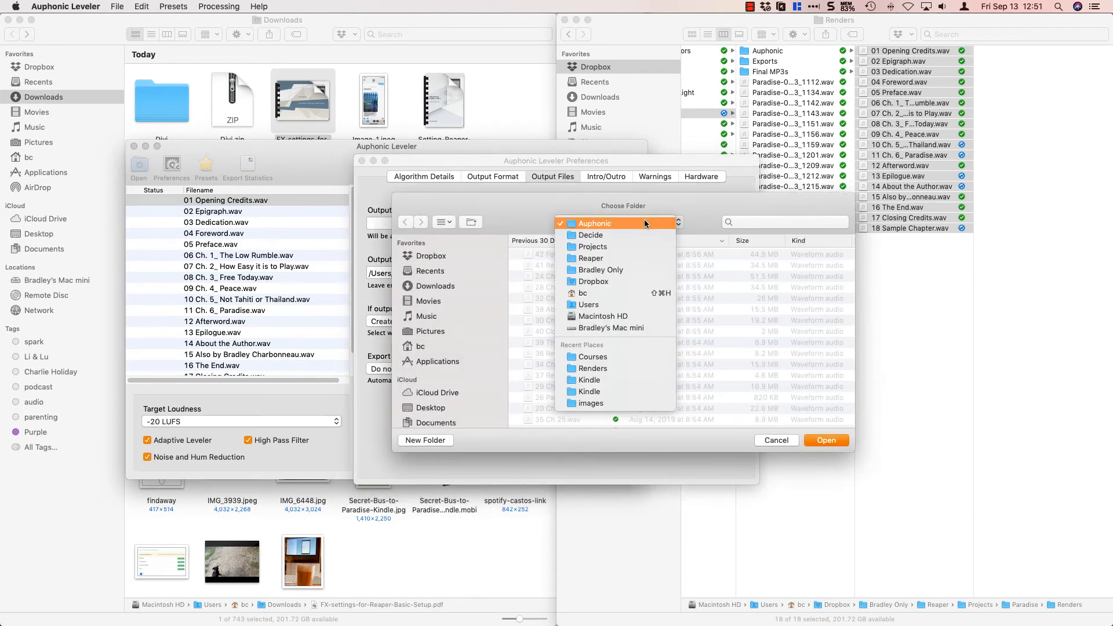
{"action": "left_click", "coordinate": [607, 248]}
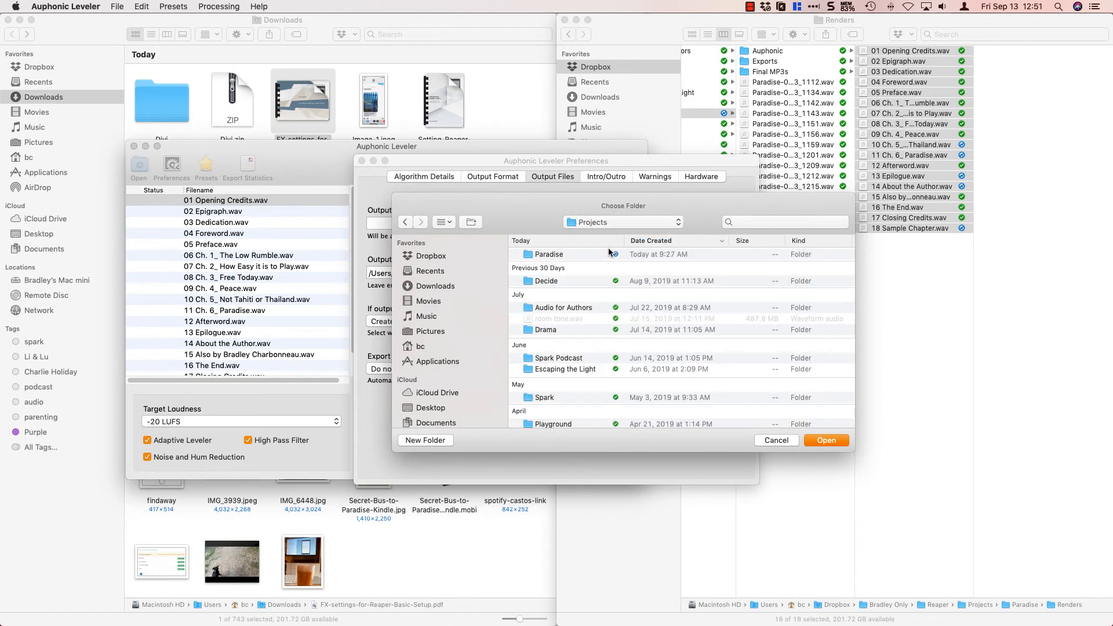
{"action": "left_click", "coordinate": [549, 255]}
{"action": "double_click", "coordinate": [549, 255]}
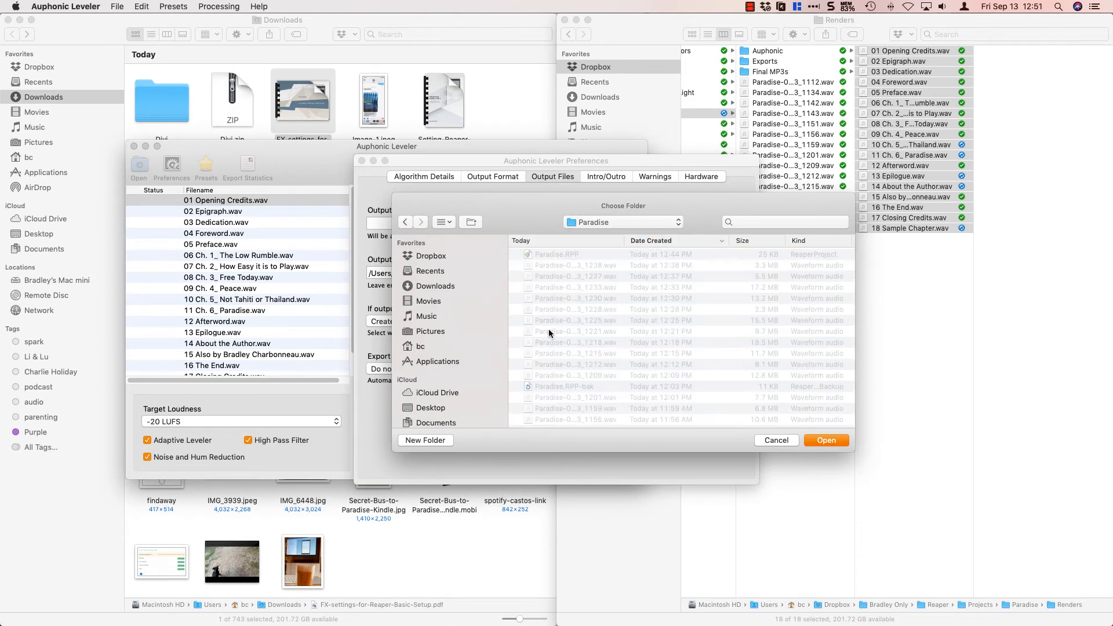
{"action": "scroll", "coordinate": [533, 371], "scroll_direction": "down", "scroll_amount": 5}
{"action": "double_click", "coordinate": [531, 403]}
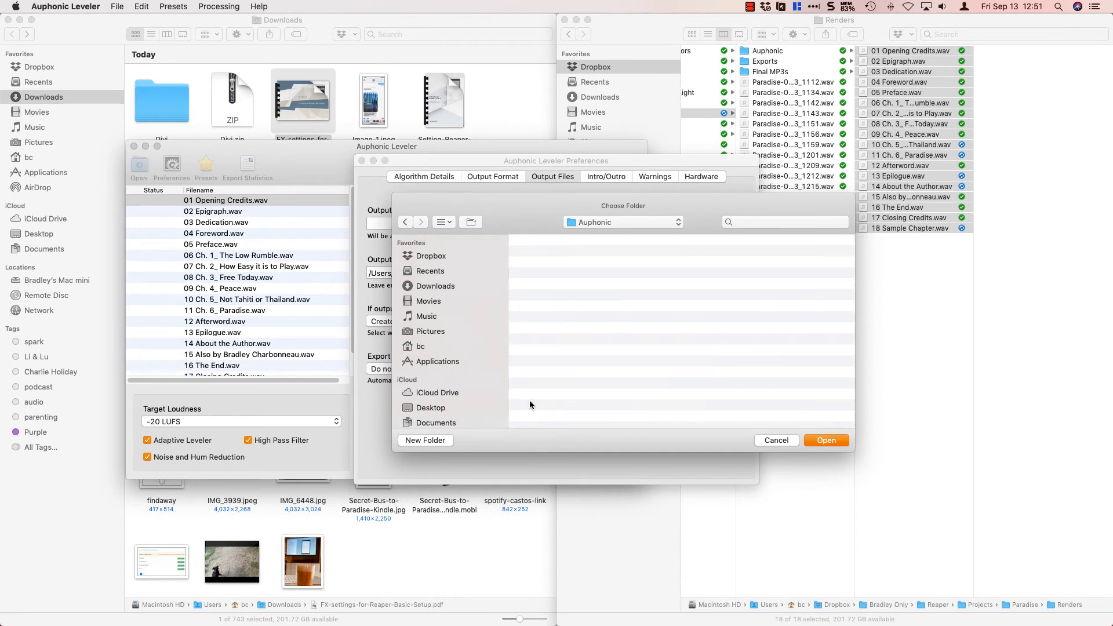
{"action": "left_click", "coordinate": [829, 443]}
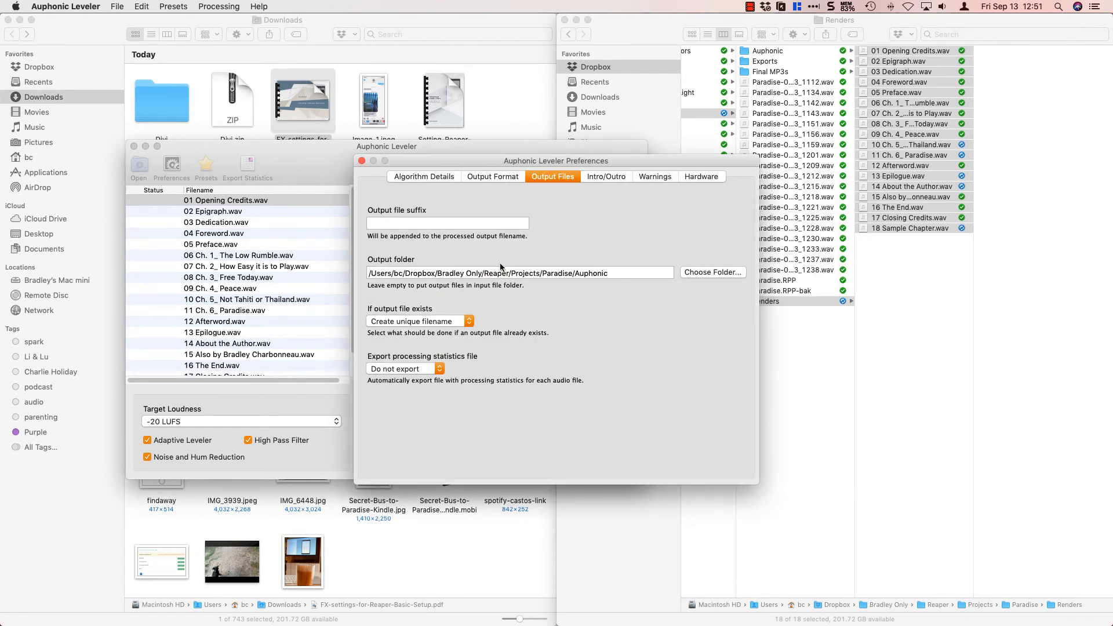
Review the algorithm details and output format preferences, and close the preferences.
{"action": "left_click", "coordinate": [425, 178]}
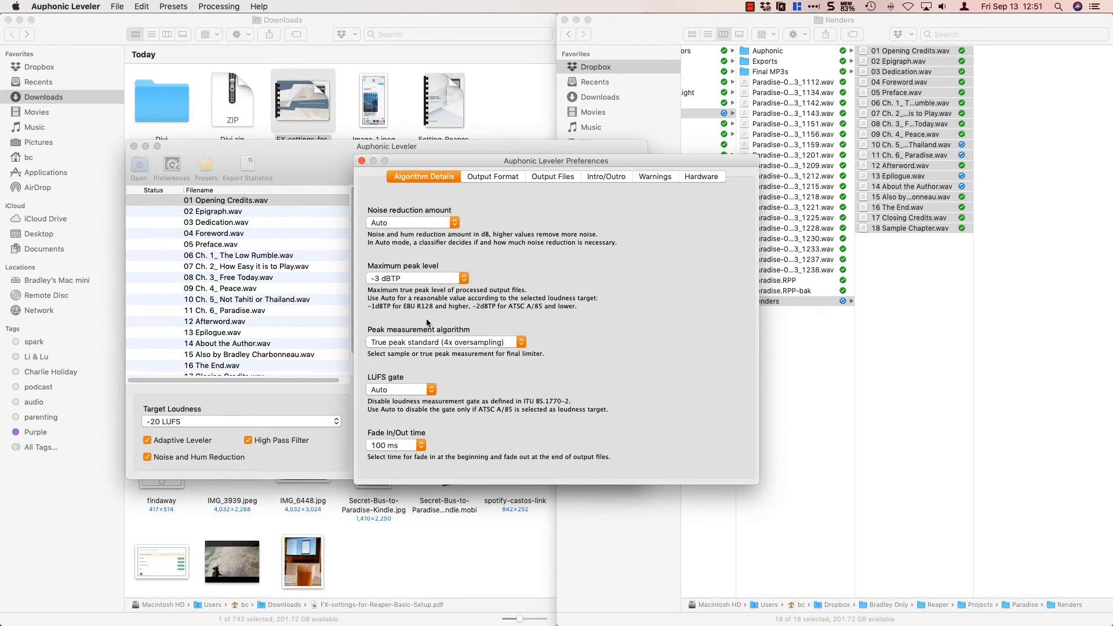
{"action": "left_click", "coordinate": [487, 178]}
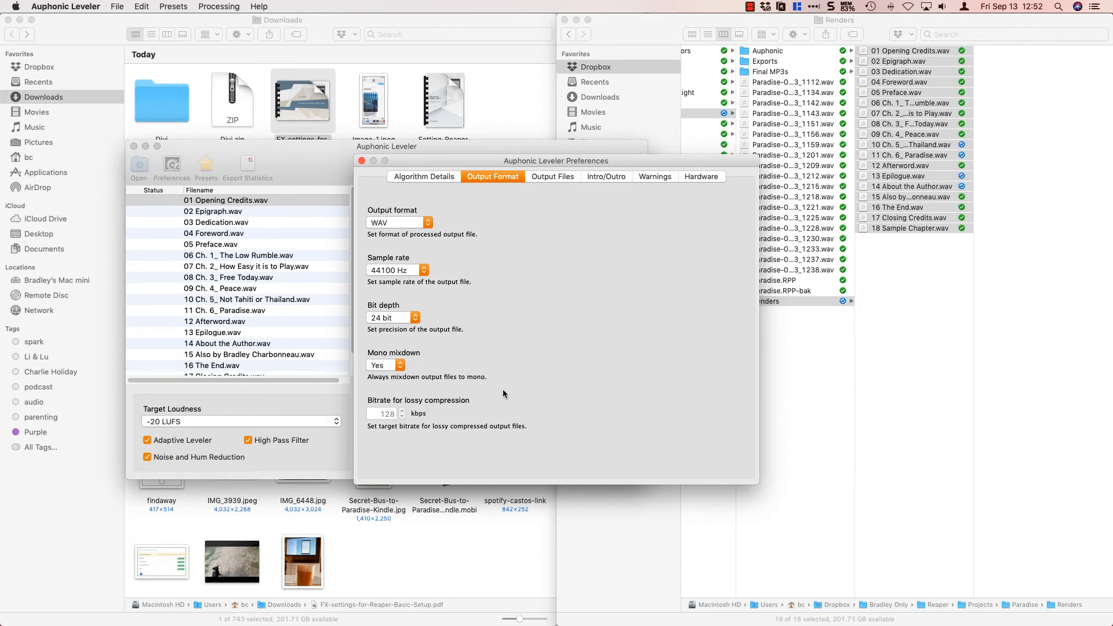
{"action": "left_click", "coordinate": [361, 161]}
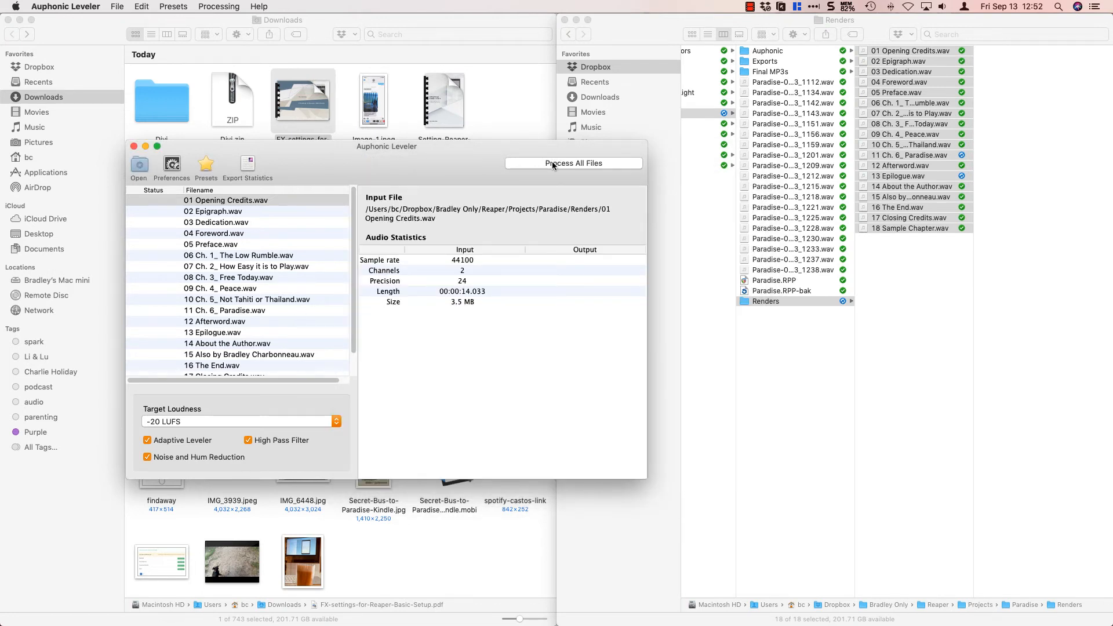
With the Paradise project's Auphonic folder shown in Finder, process all files in Auphonic Leveler and close it when finished.
{"action": "left_click", "coordinate": [780, 52]}
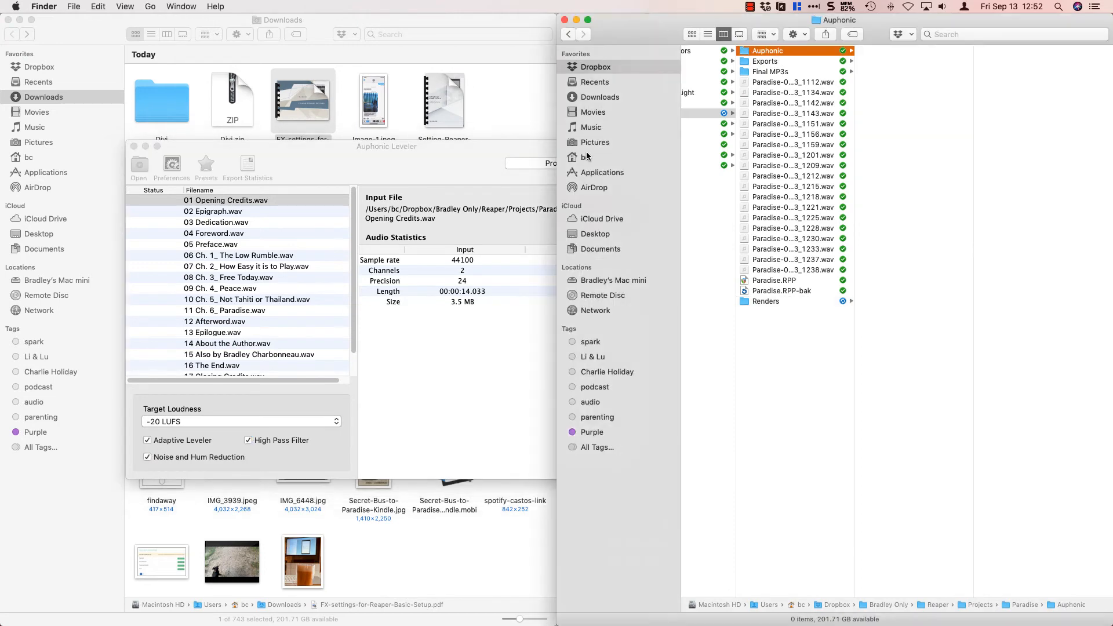
{"action": "left_click", "coordinate": [474, 172]}
{"action": "left_click", "coordinate": [527, 162]}
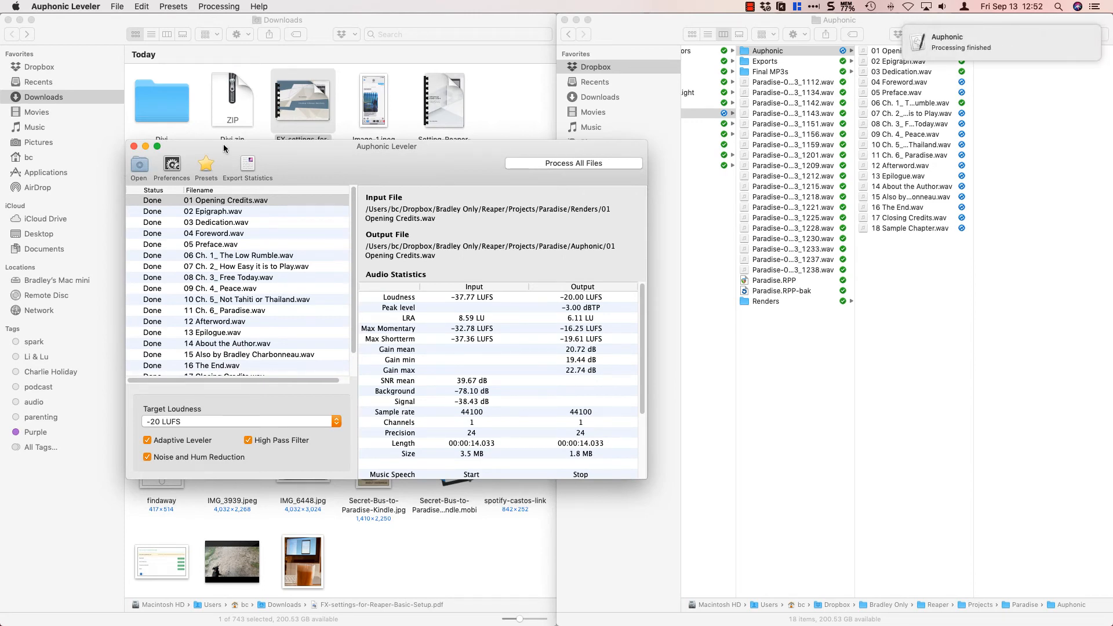
{"action": "left_click", "coordinate": [134, 146]}
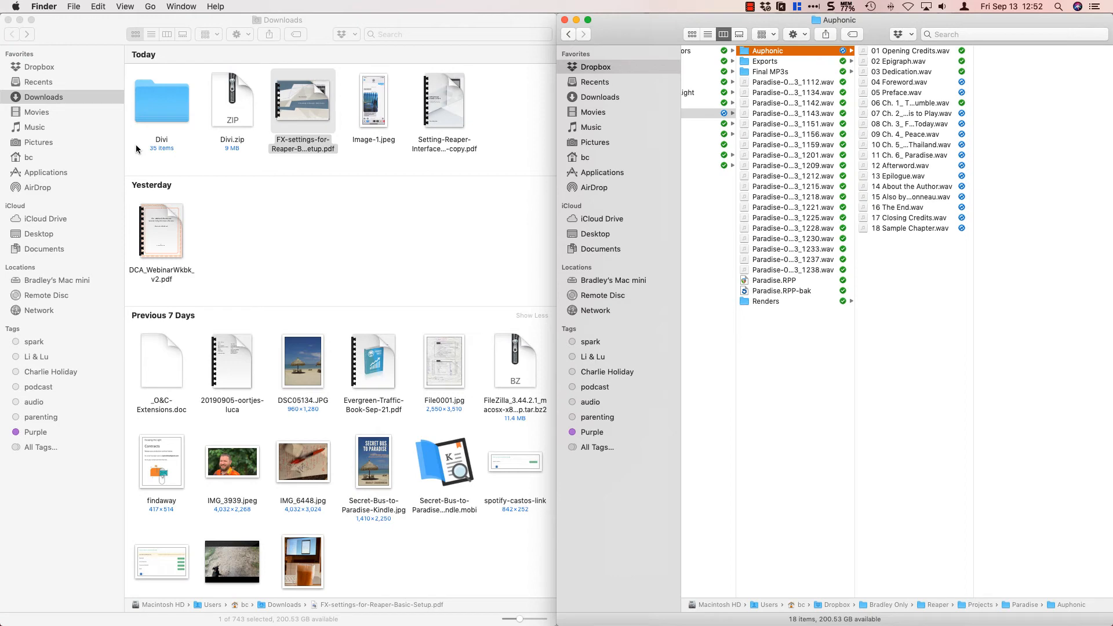
Launch 2ndOpinion through a system search and choose 0.95 as the maximum head length.
{"action": "key", "text": "super+space"}
{"action": "type", "text": "au"}
{"action": "type", "text": "2ndOpinion"}
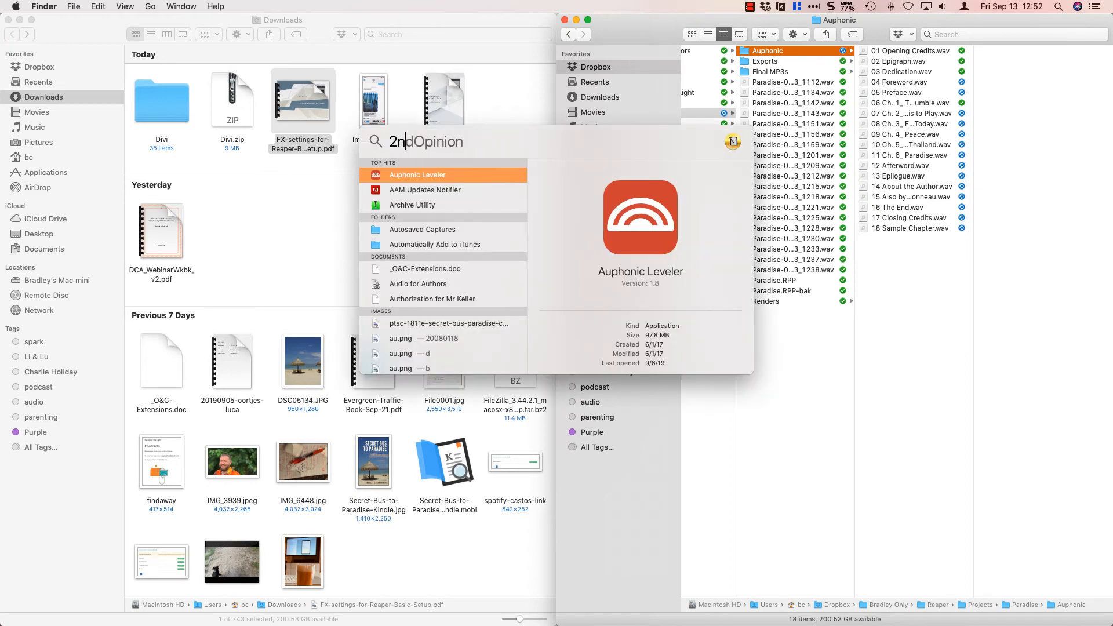
{"action": "key", "text": "Return"}
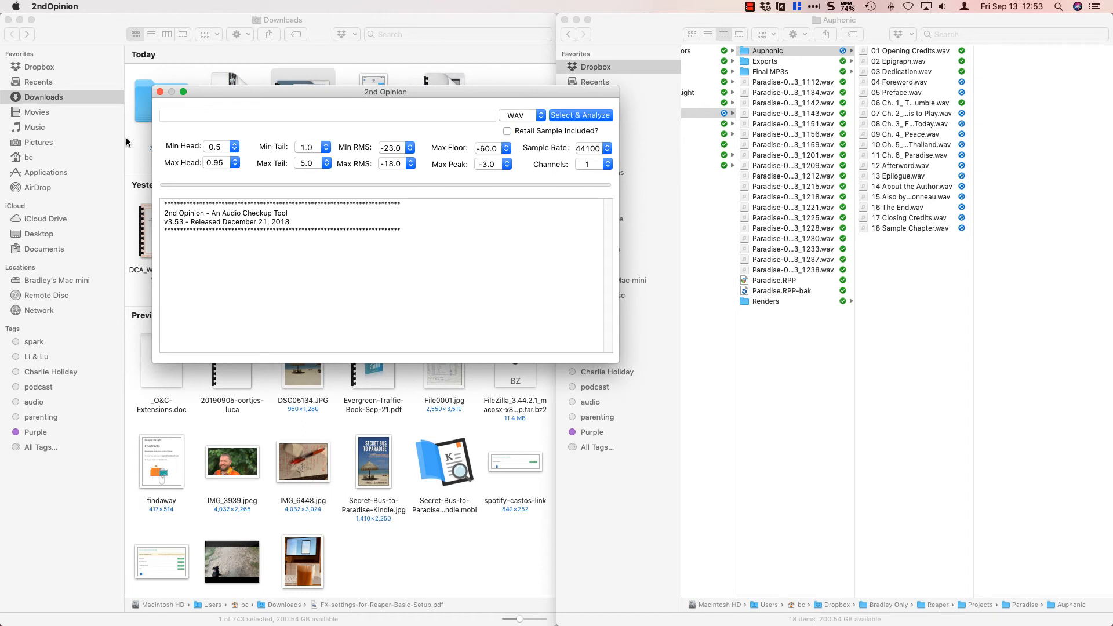
{"action": "left_click", "coordinate": [234, 165]}
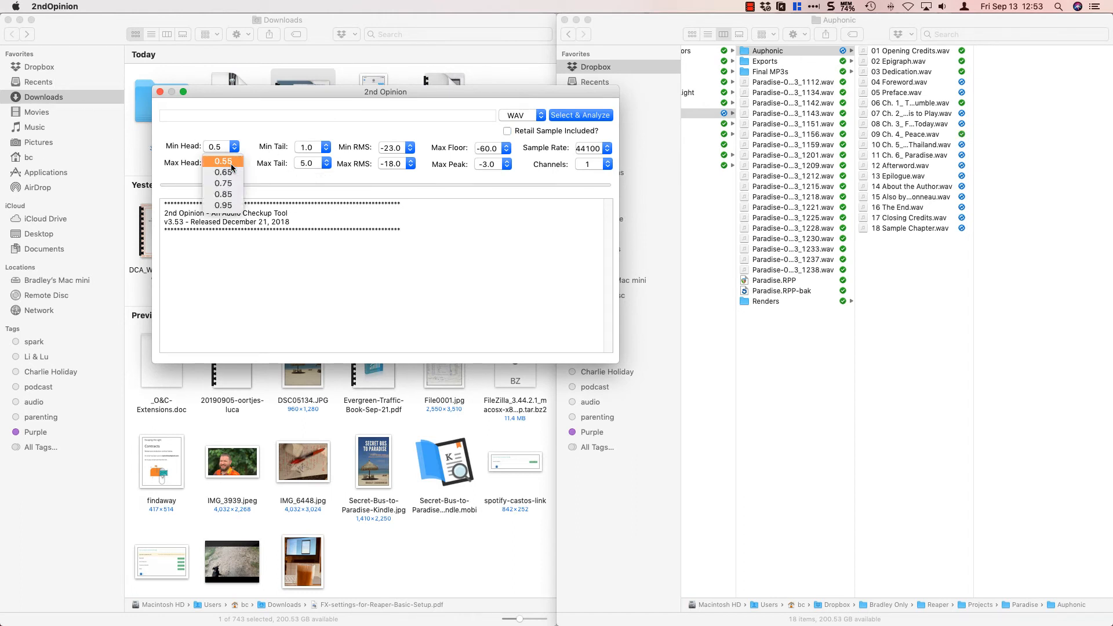
{"action": "left_click", "coordinate": [227, 206]}
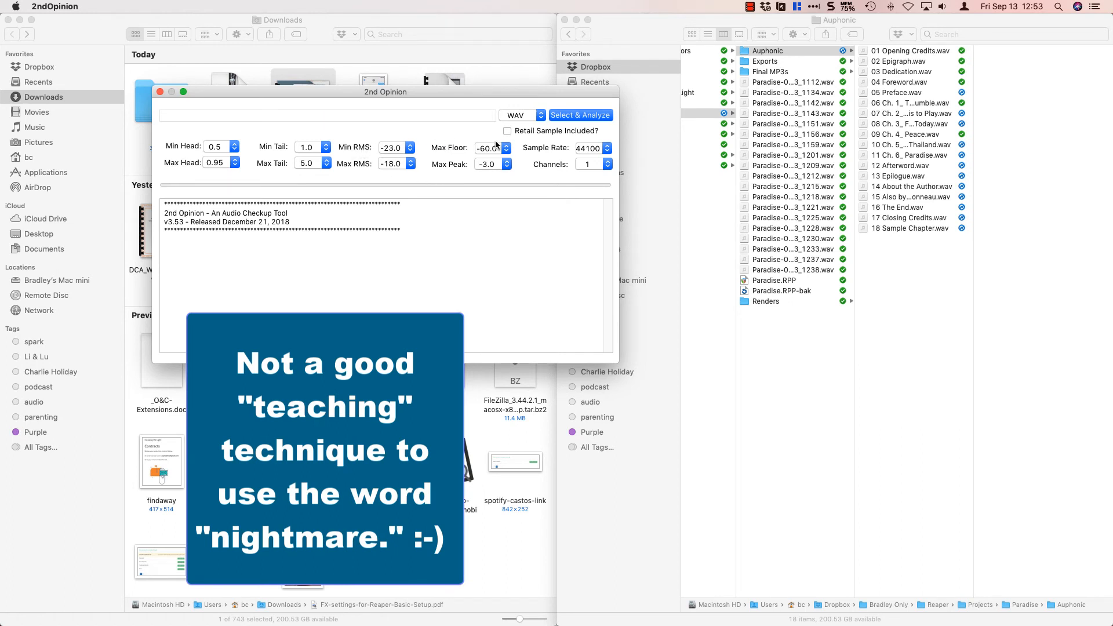
Analyze the WAV files in the Auphonic folder inside Projects/Paradise.
{"action": "left_click", "coordinate": [582, 116]}
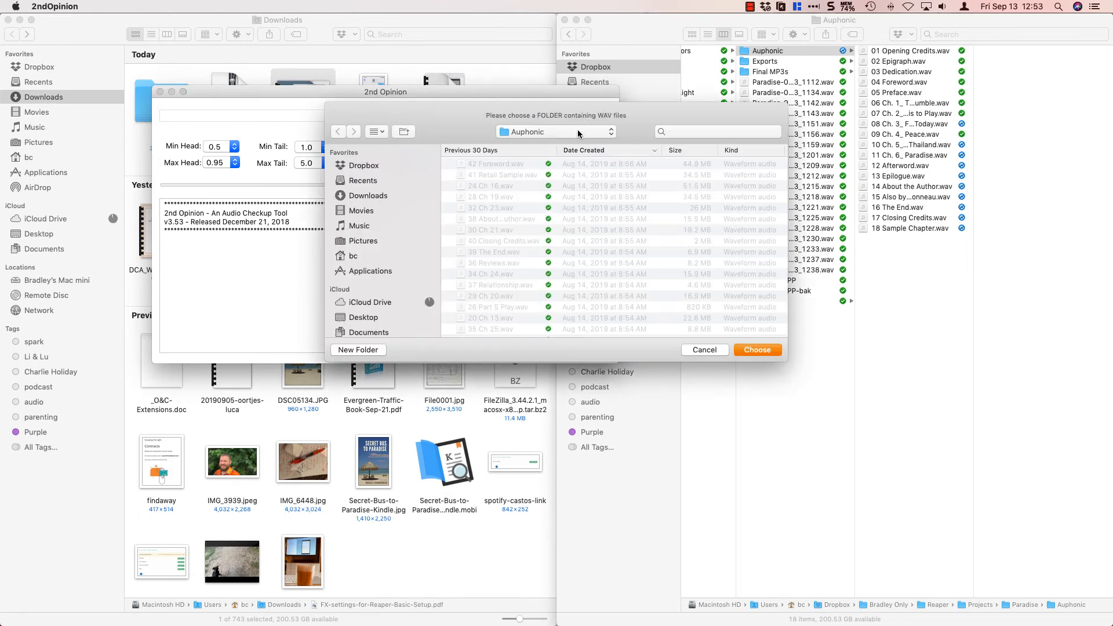
{"action": "left_click", "coordinate": [579, 132]}
{"action": "left_click", "coordinate": [545, 153]}
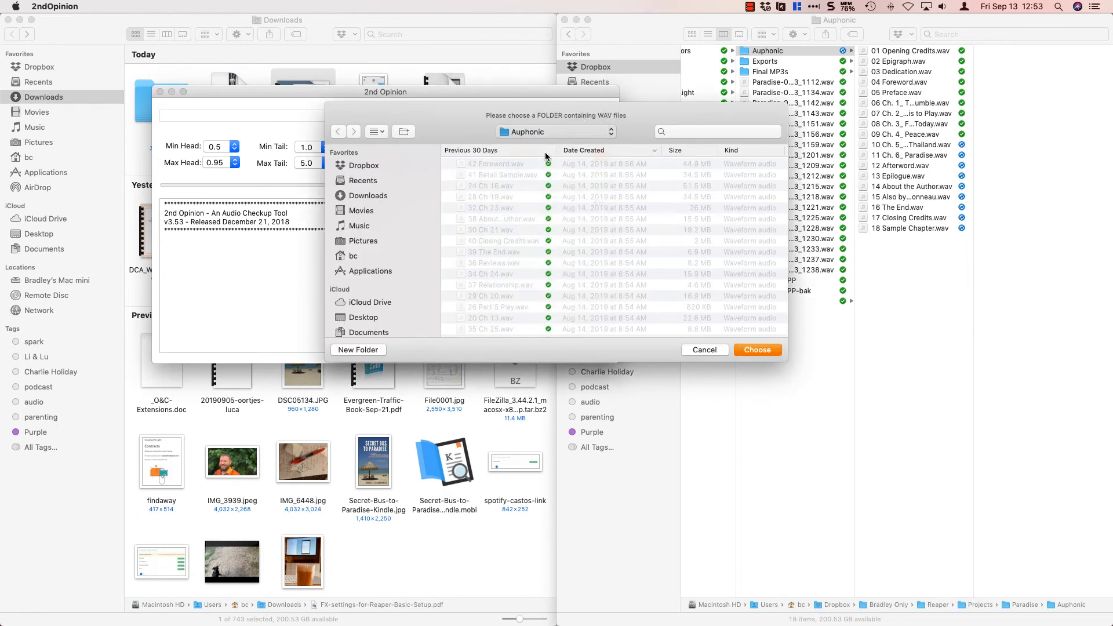
{"action": "double_click", "coordinate": [483, 163]}
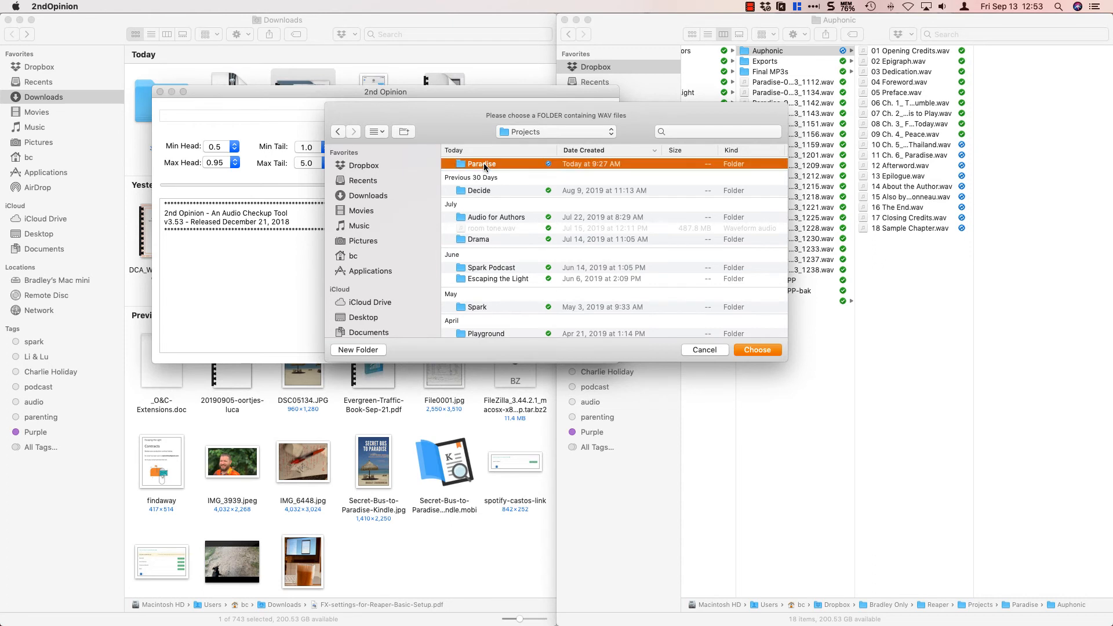
{"action": "scroll", "coordinate": [486, 191], "scroll_direction": "down", "scroll_amount": 5}
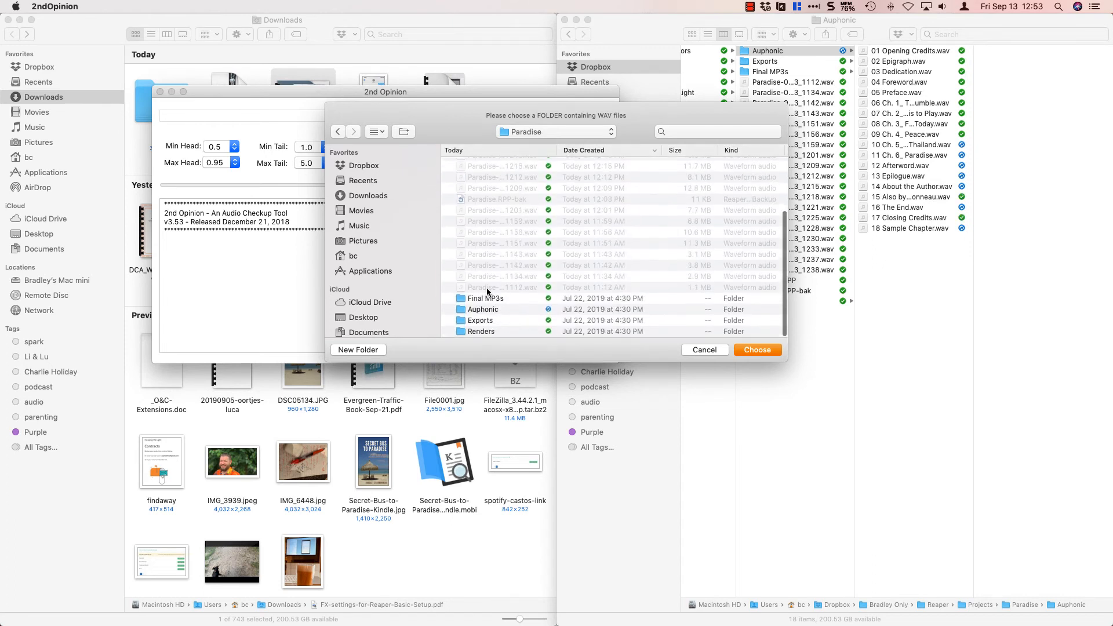
{"action": "left_click", "coordinate": [476, 310]}
{"action": "double_click", "coordinate": [476, 311]}
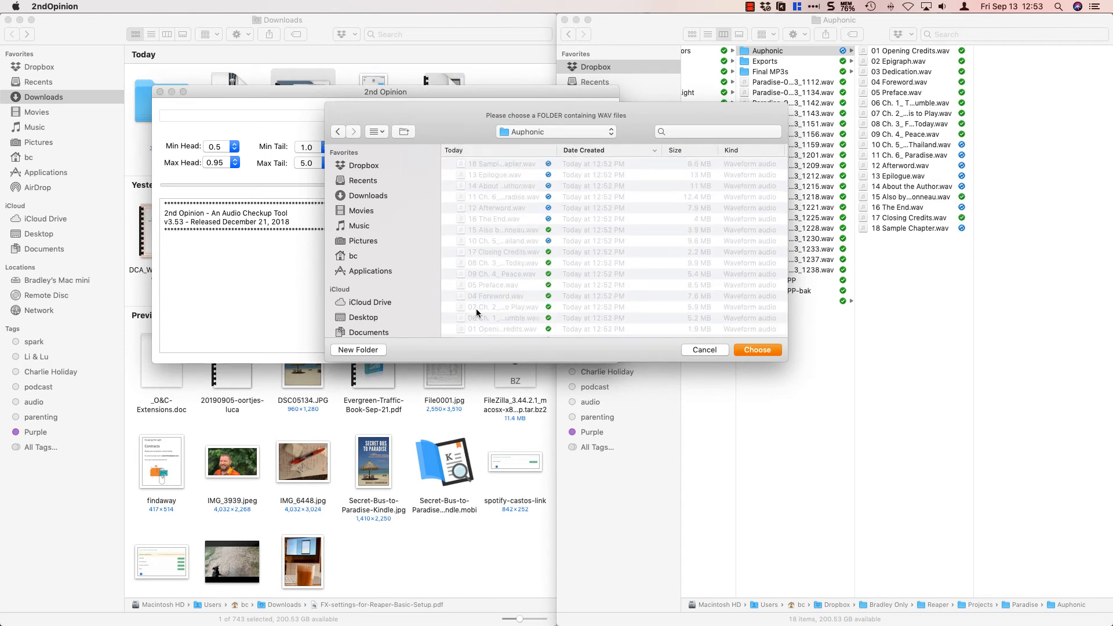
{"action": "left_click", "coordinate": [748, 353]}
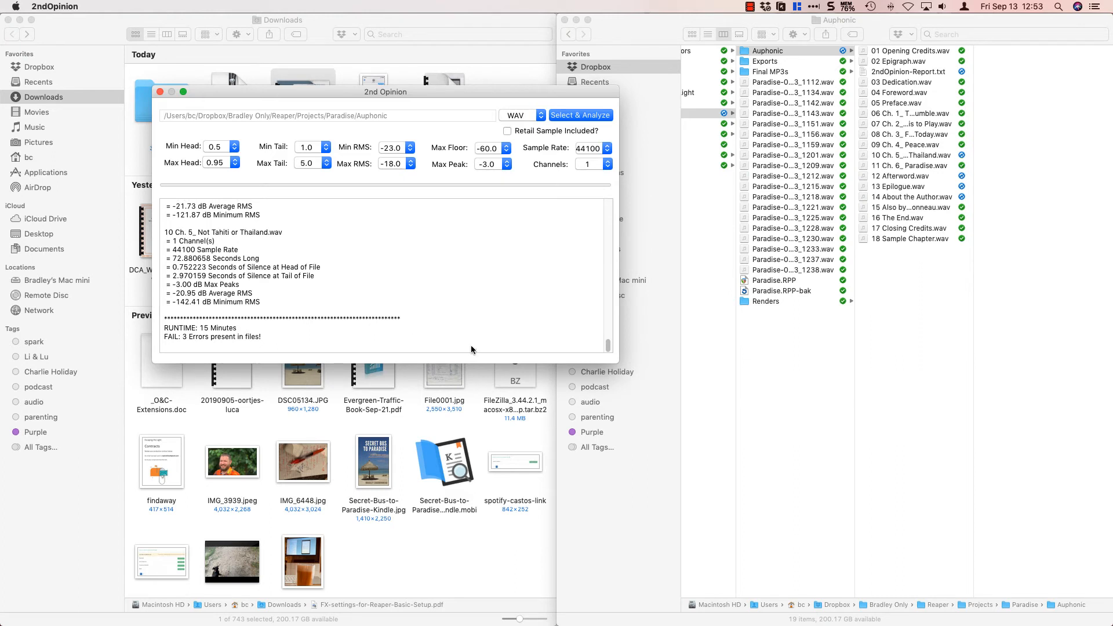
Examine the analysis report for files flagged with errors.
{"action": "left_click_drag", "start_coordinate": [614, 363], "coordinate": [615, 600]}
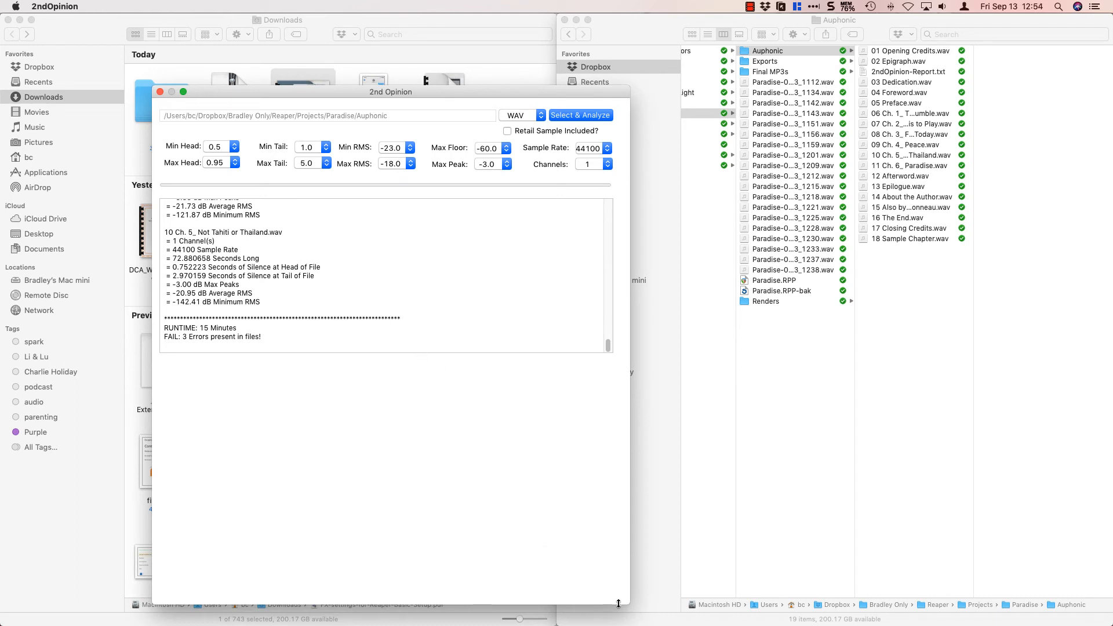
{"action": "left_click_drag", "start_coordinate": [623, 604], "coordinate": [622, 371]}
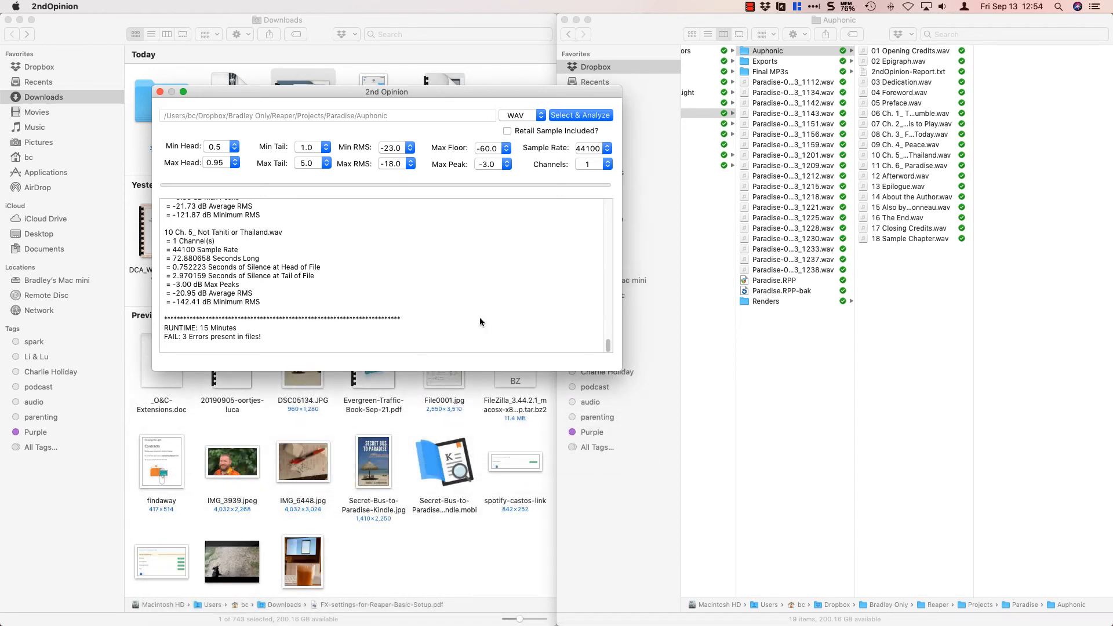
{"action": "scroll", "coordinate": [432, 306], "scroll_direction": "up", "scroll_amount": 5}
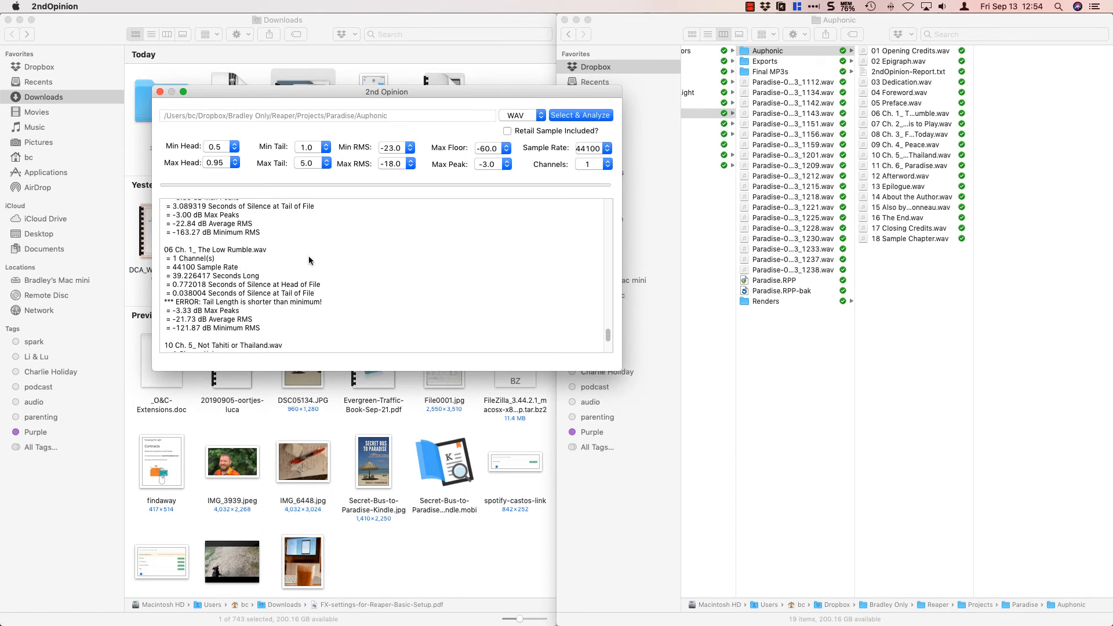
Switch to REAPER and view the 01 Opening Credits and 02 Epigraph regions on the timeline.
{"action": "key", "text": "super+Tab"}
{"action": "key", "text": "super+Tab"}
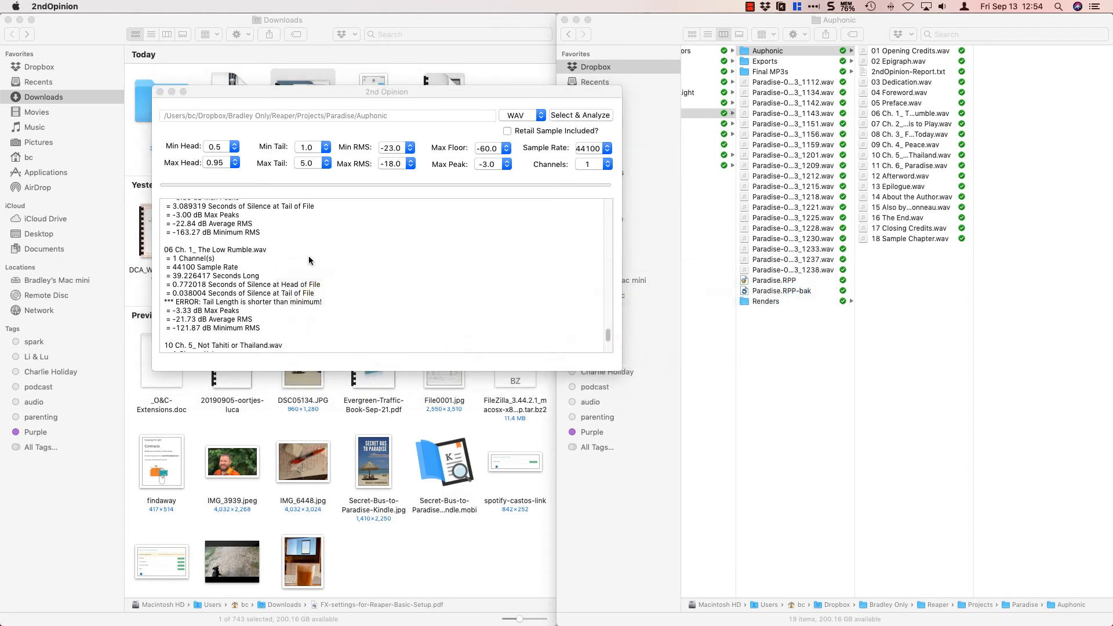
{"action": "scroll", "coordinate": [653, 450], "scroll_direction": "up", "scroll_amount": 3}
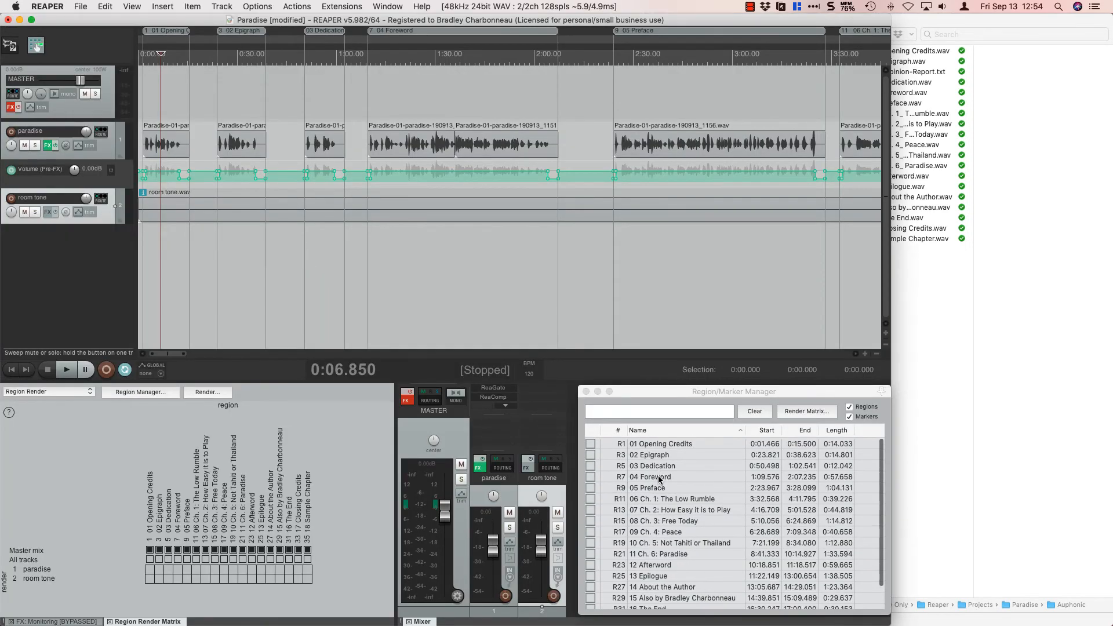
{"action": "left_click", "coordinate": [651, 444]}
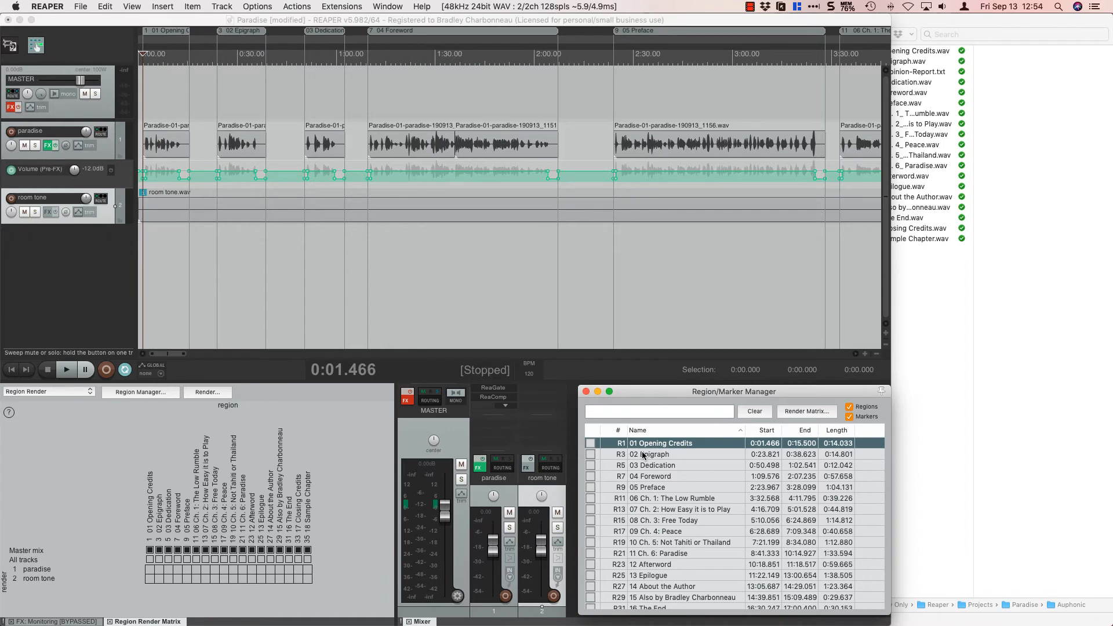
{"action": "left_click", "coordinate": [642, 454]}
{"action": "scroll", "coordinate": [242, 232], "scroll_direction": "up", "scroll_amount": 8}
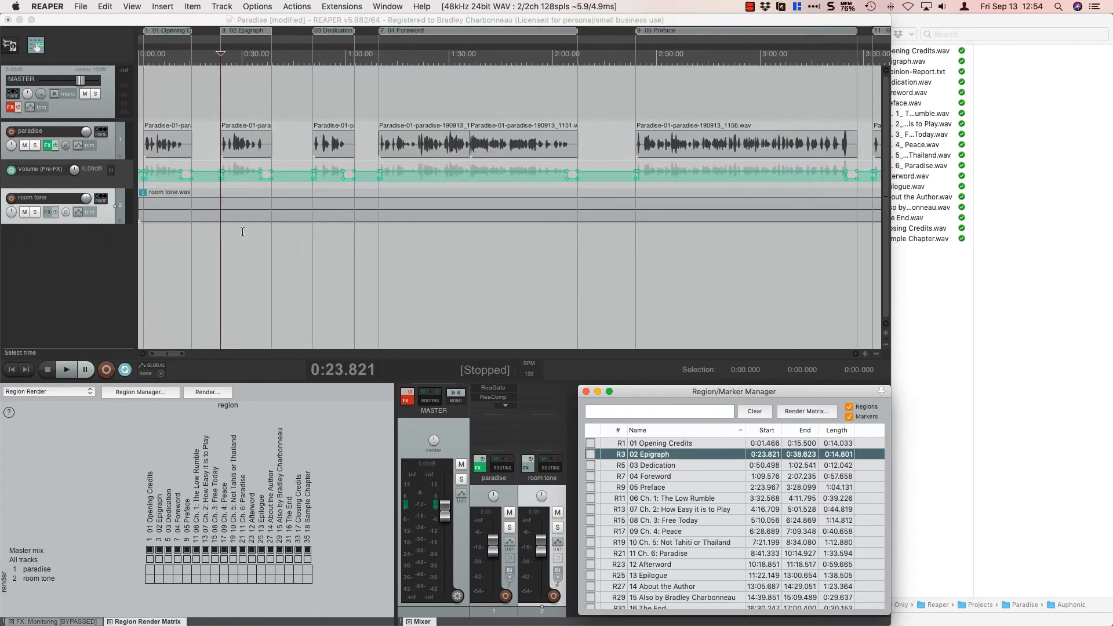
Recheck the flagged file in the 2ndOpinion report and go to the 06 Ch. 1: The Low Rumble region in REAPER.
{"action": "key", "text": "super+Tab"}
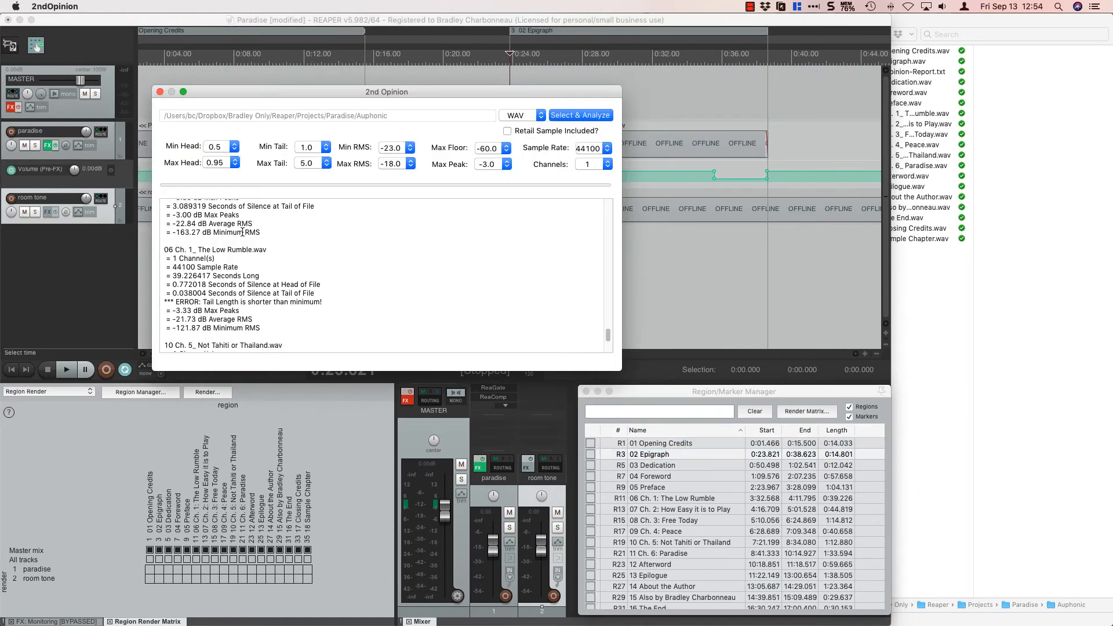
{"action": "key", "text": "super+Tab"}
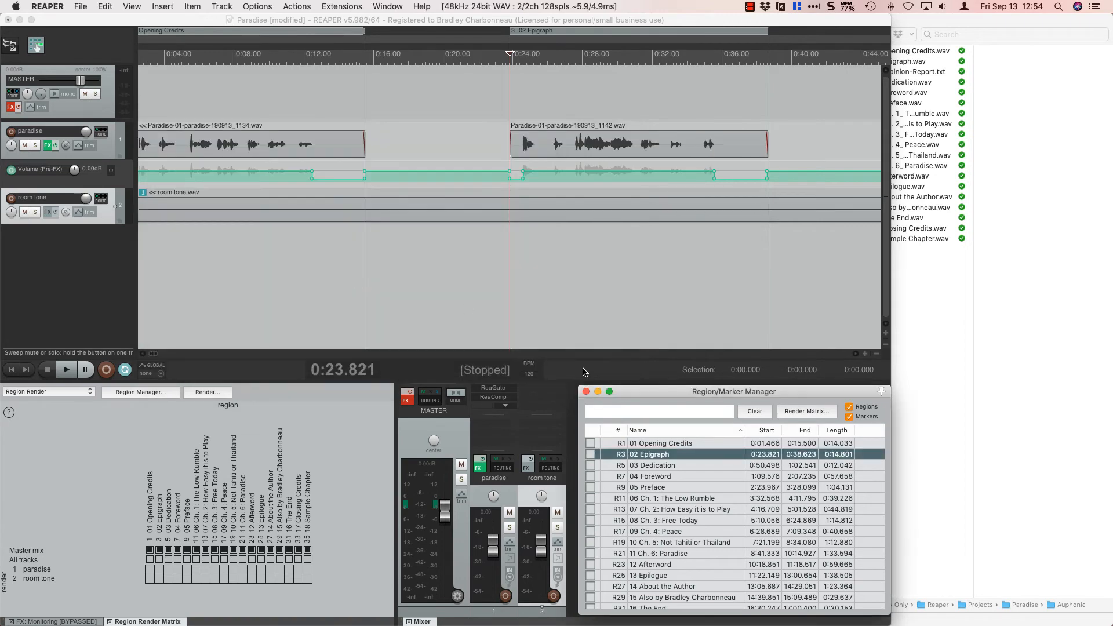
{"action": "left_click", "coordinate": [673, 498]}
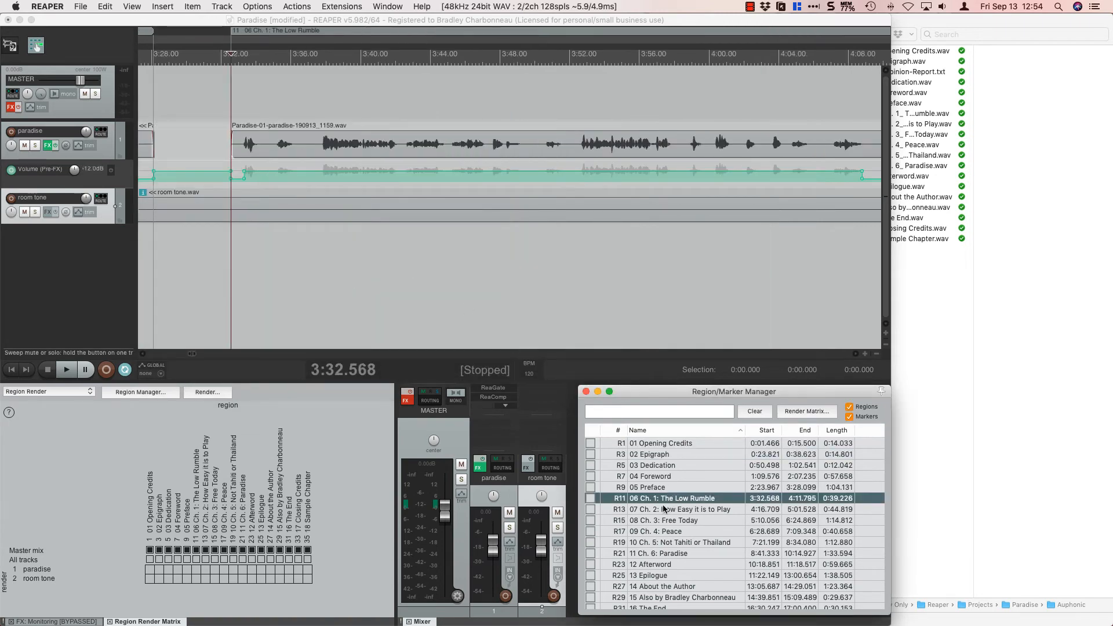
{"action": "scroll", "coordinate": [553, 180], "scroll_direction": "down", "scroll_amount": 8}
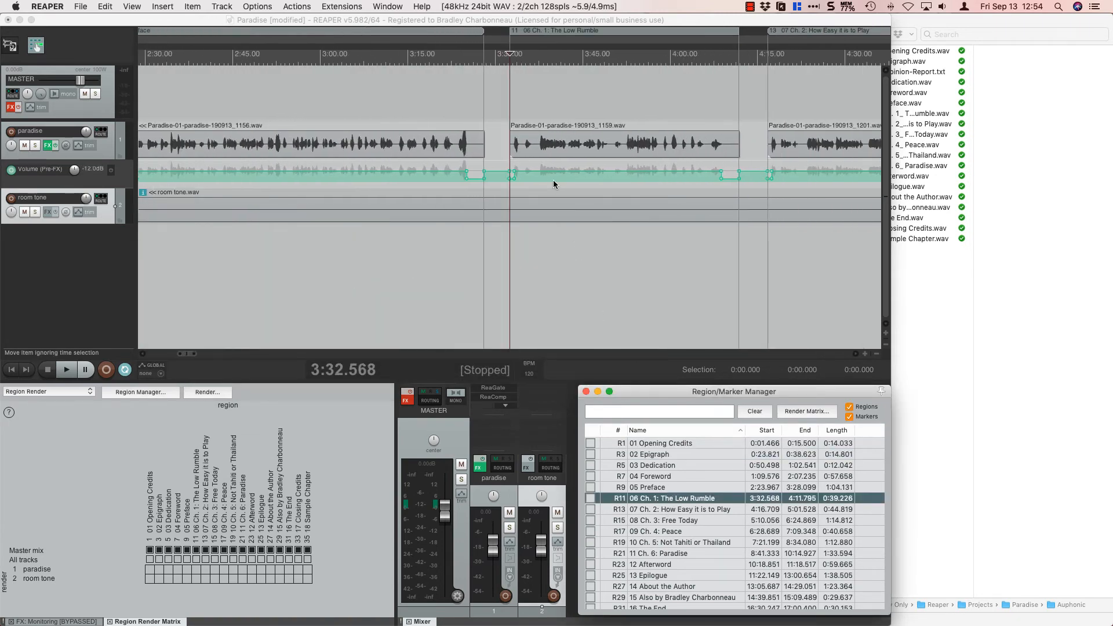
Measure the silent tail at the end of the 06 Ch. 1: The Low Rumble region with a time selection, and clear the selection.
{"action": "left_click", "coordinate": [641, 114]}
{"action": "scroll", "coordinate": [641, 114], "scroll_direction": "up", "scroll_amount": 5}
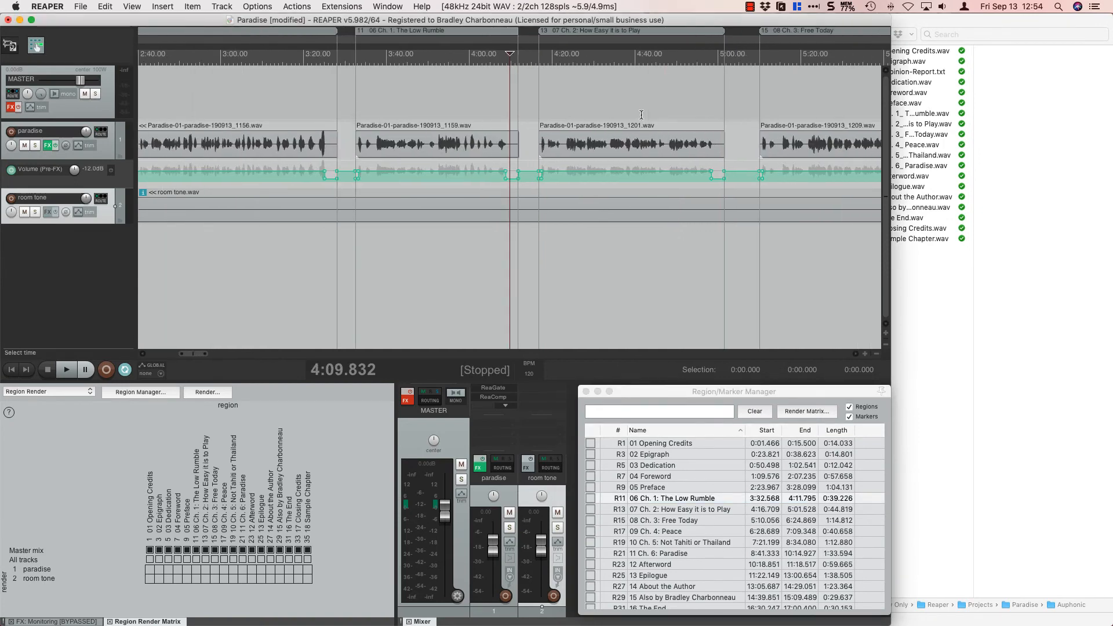
{"action": "scroll", "coordinate": [641, 114], "scroll_direction": "up", "scroll_amount": 6}
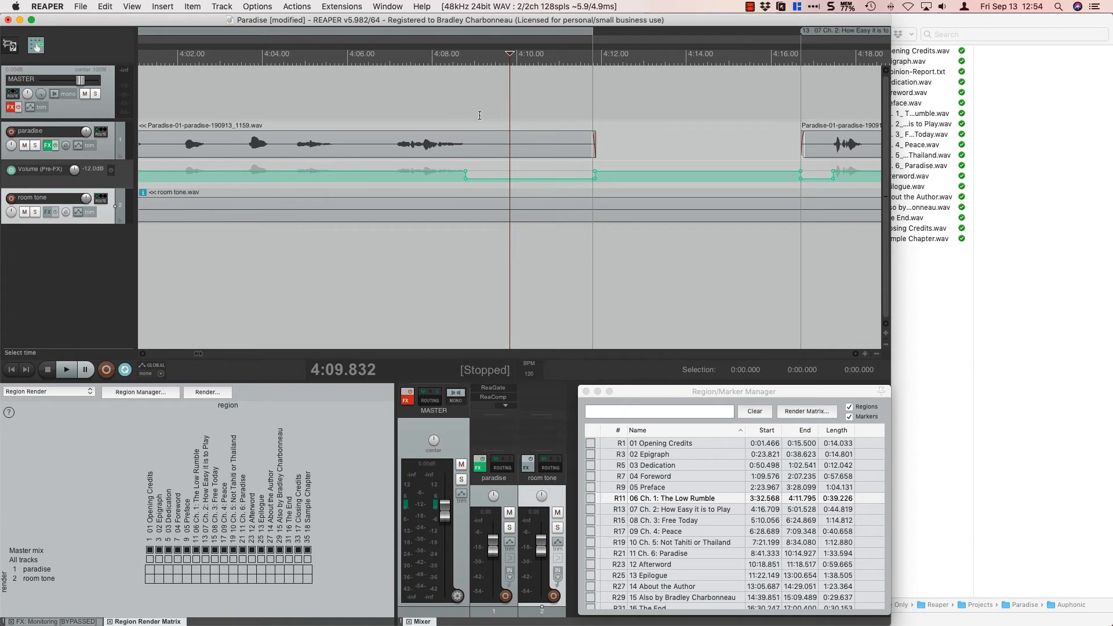
{"action": "left_click_drag", "start_coordinate": [466, 115], "coordinate": [593, 119]}
{"action": "left_click", "coordinate": [568, 242]}
{"action": "left_click_drag", "start_coordinate": [464, 108], "coordinate": [592, 126]}
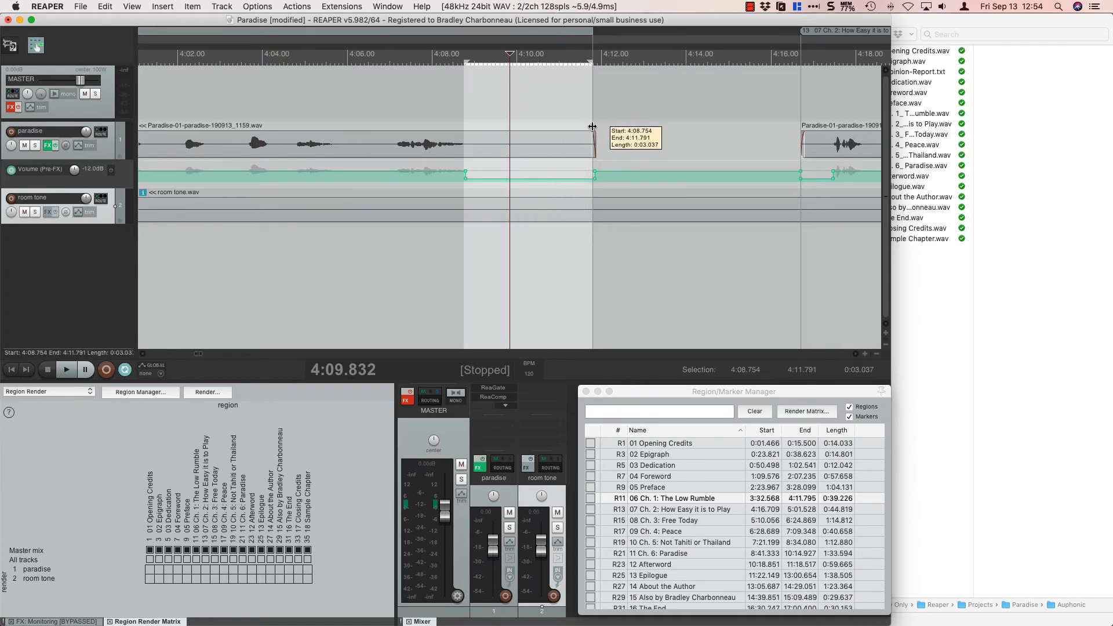
{"action": "key", "text": "Escape"}
Switch back to 2ndOpinion and examine the earlier report entries for other flagged files.
{"action": "key", "text": "super+Tab"}
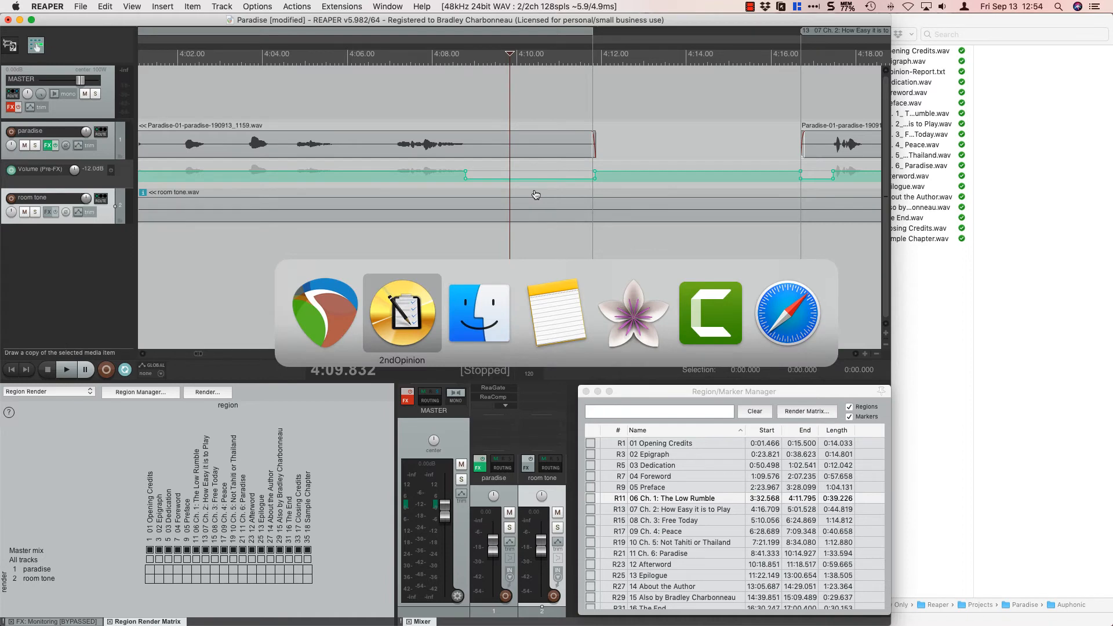
{"action": "scroll", "coordinate": [350, 272], "scroll_direction": "up", "scroll_amount": 10}
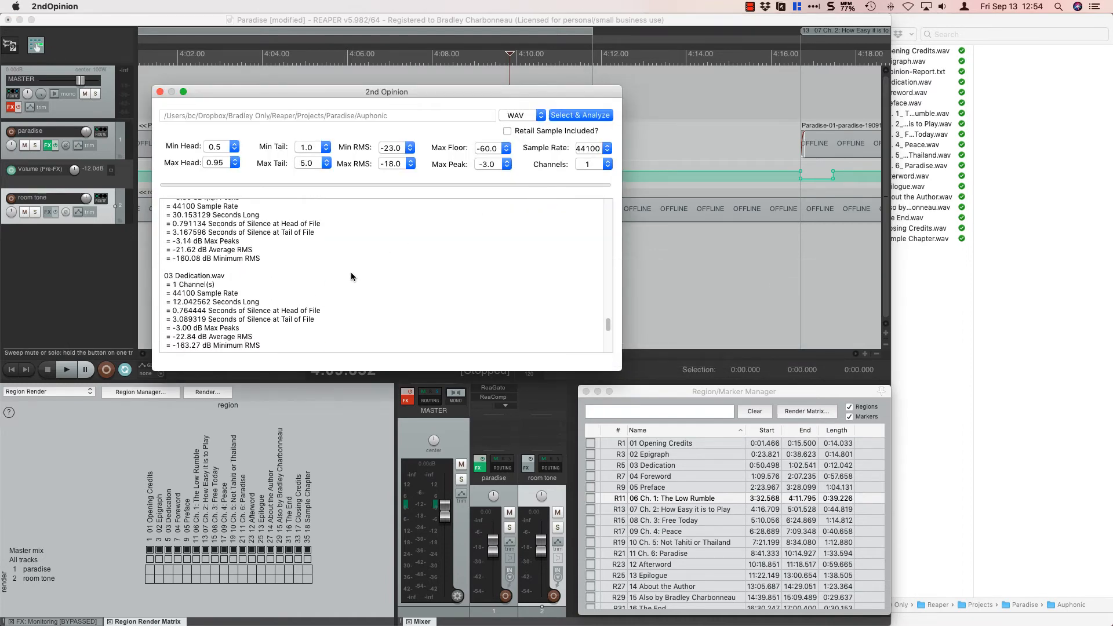
{"action": "scroll", "coordinate": [350, 276], "scroll_direction": "up", "scroll_amount": 3}
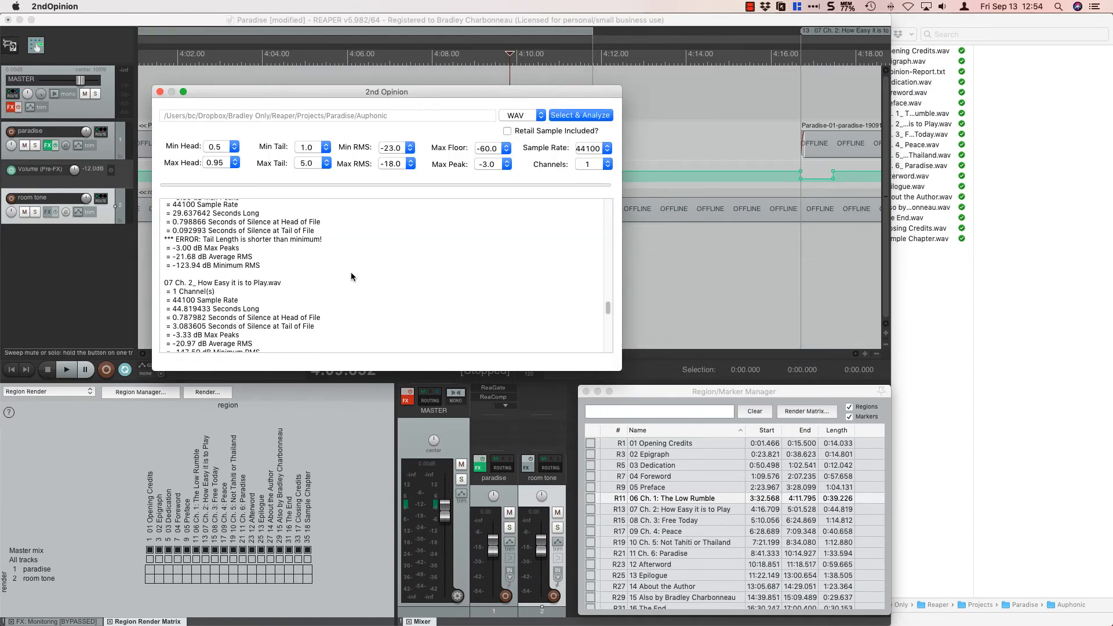
{"action": "scroll", "coordinate": [311, 266], "scroll_direction": "up", "scroll_amount": 1}
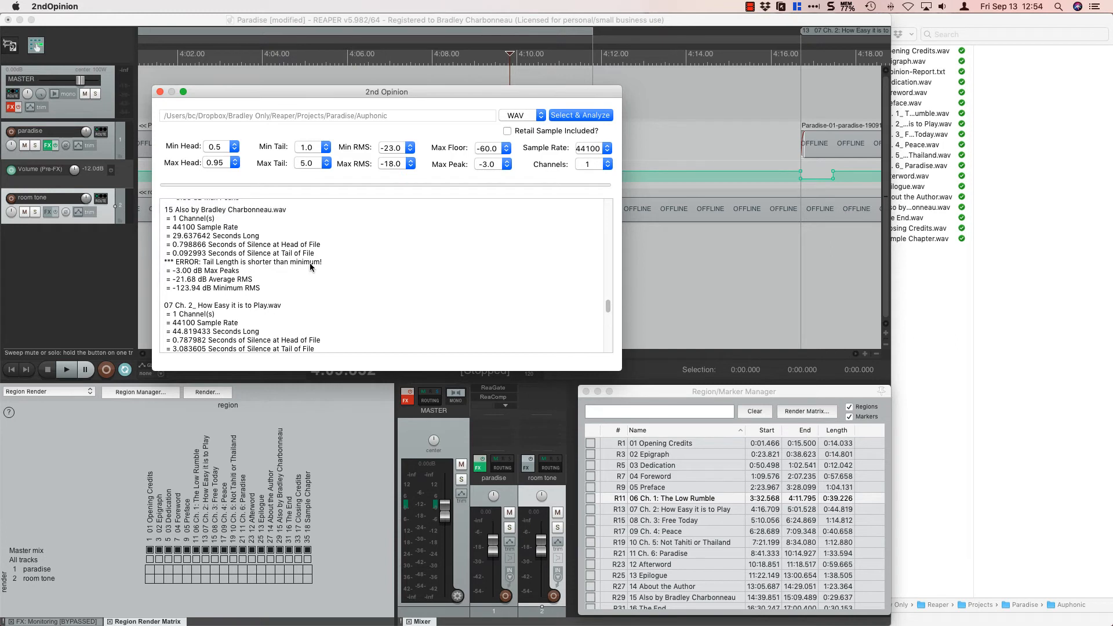
{"action": "scroll", "coordinate": [311, 266], "scroll_direction": "up", "scroll_amount": 1}
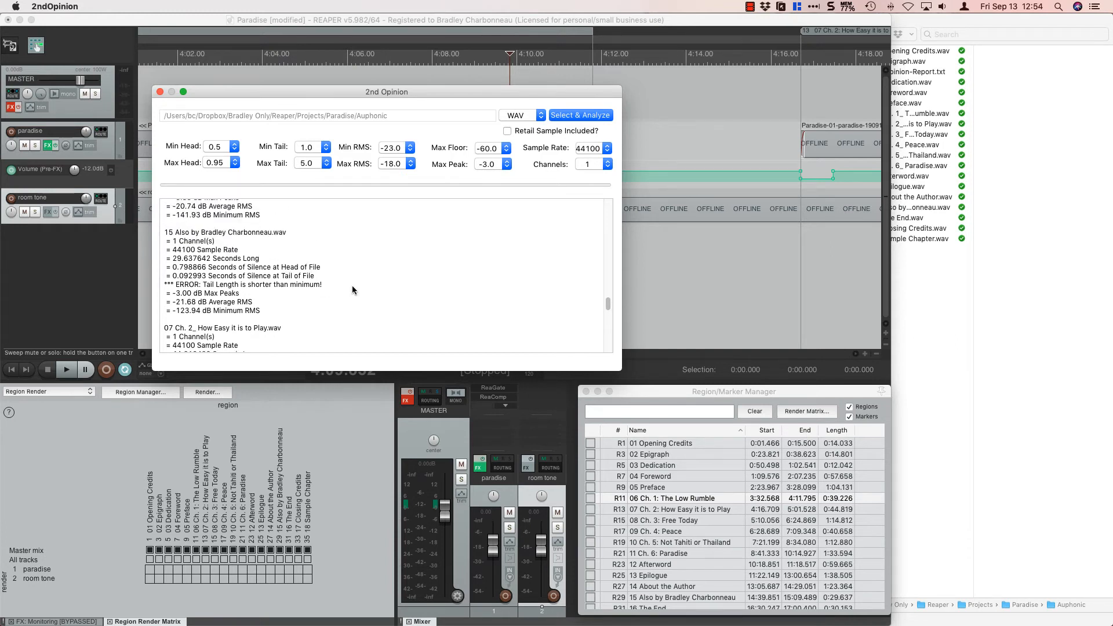
Switch to REAPER, go to region 15, the author's other-books list, and view its extent around the neighbouring regions.
{"action": "key", "text": "super+Tab"}
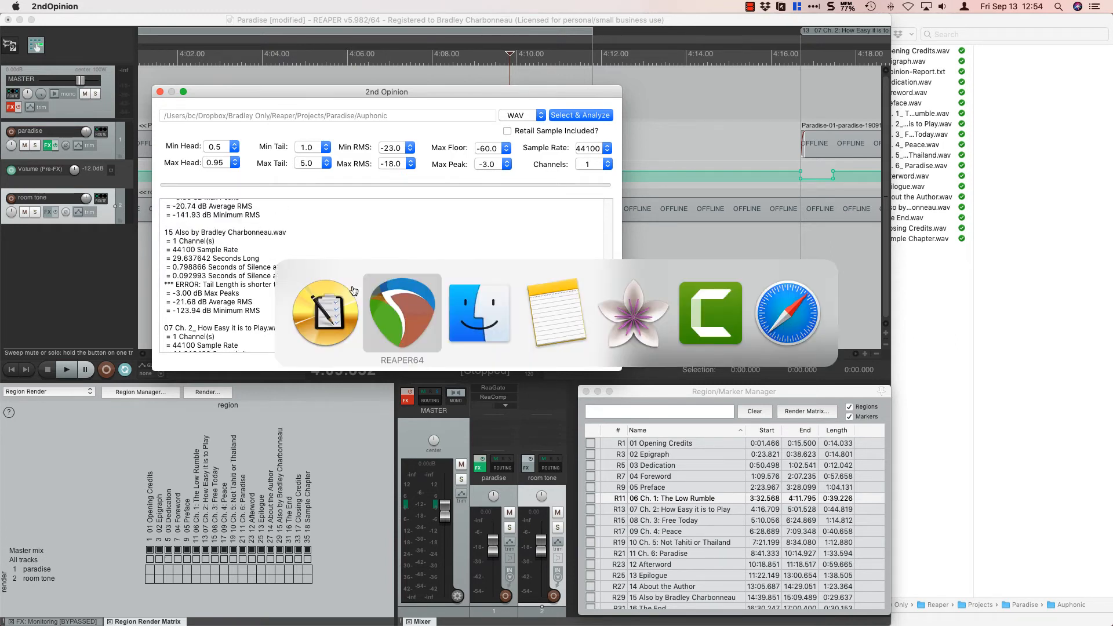
{"action": "scroll", "coordinate": [730, 509], "scroll_direction": "down", "scroll_amount": 2}
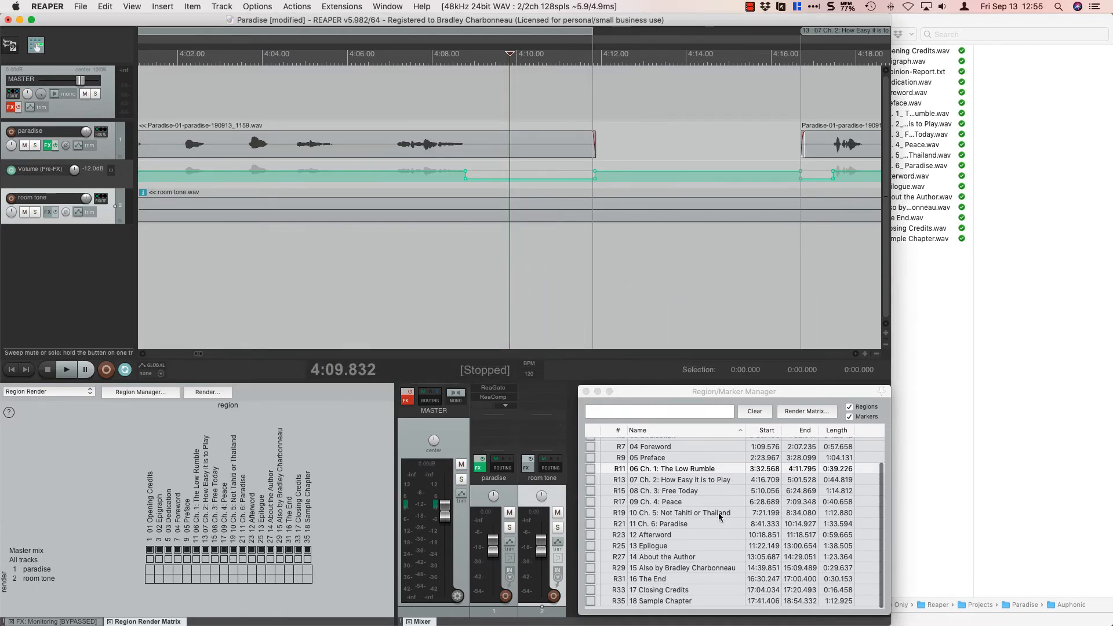
{"action": "left_click", "coordinate": [663, 571]}
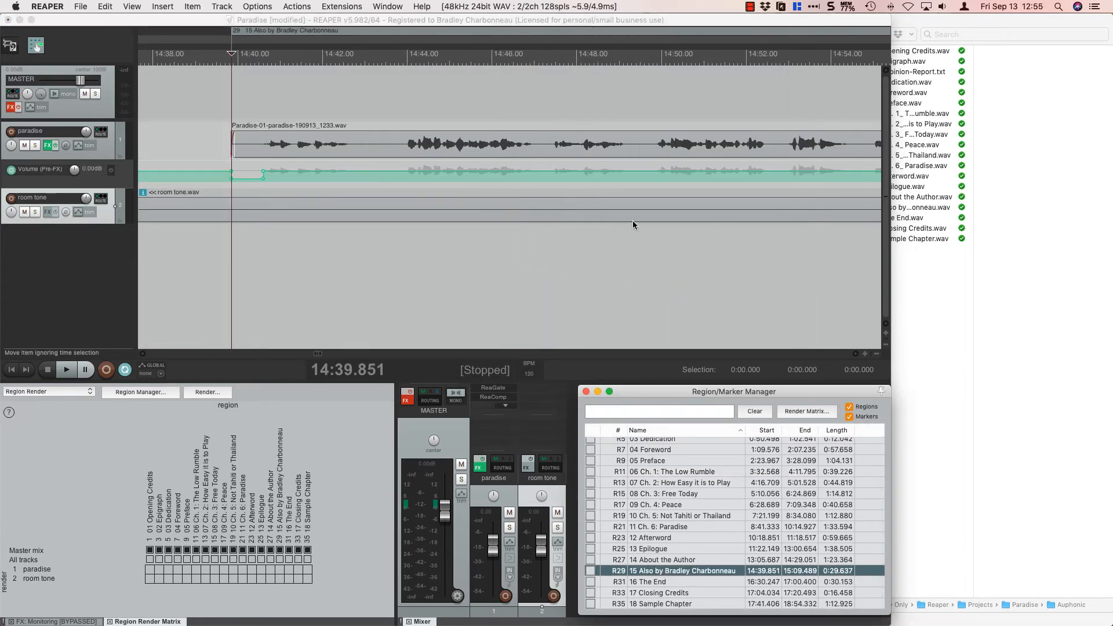
{"action": "scroll", "coordinate": [631, 220], "scroll_direction": "down", "scroll_amount": 6}
{"action": "scroll", "coordinate": [632, 220], "scroll_direction": "down", "scroll_amount": 3}
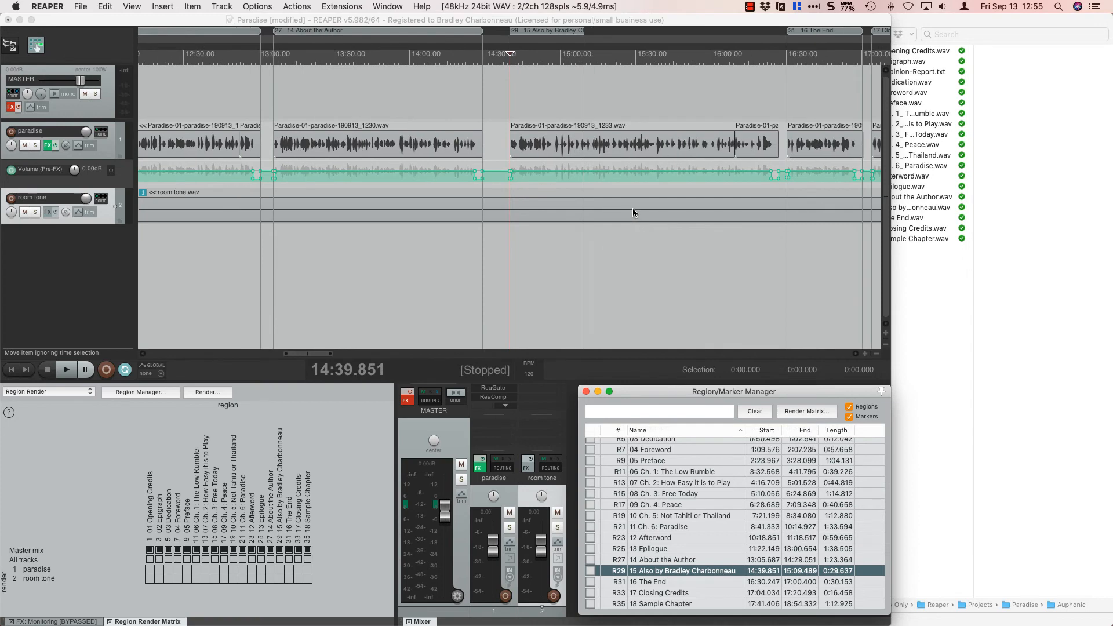
Measure the silent tail of the recording just before the 16 The End region with a time selection, and clear the selection.
{"action": "left_click", "coordinate": [654, 112]}
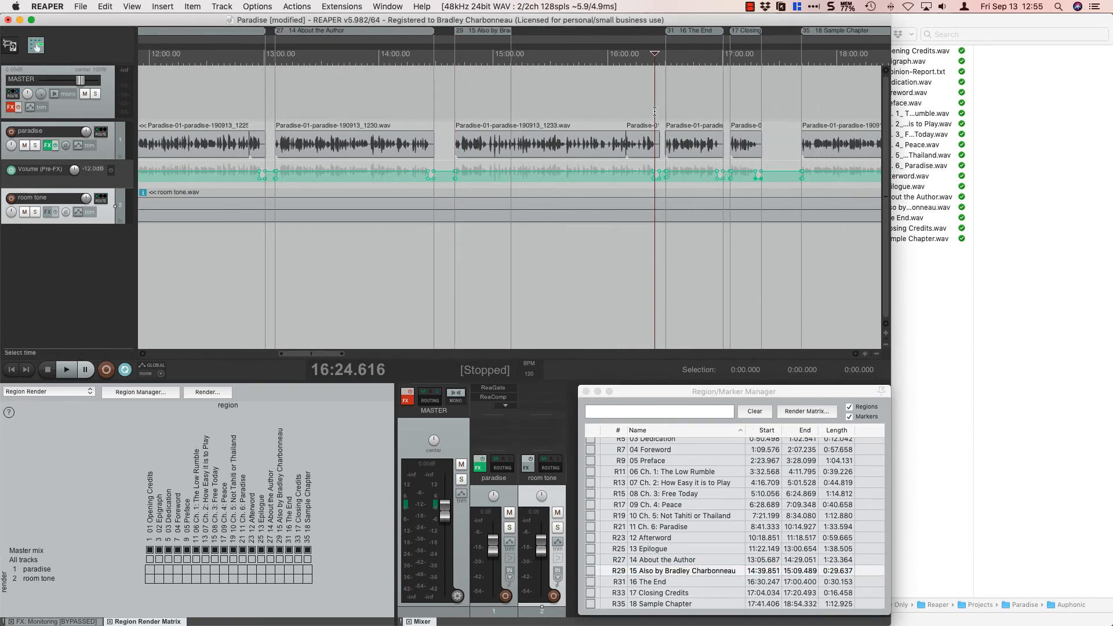
{"action": "scroll", "coordinate": [654, 111], "scroll_direction": "up", "scroll_amount": 5}
{"action": "scroll", "coordinate": [618, 107], "scroll_direction": "up", "scroll_amount": 3}
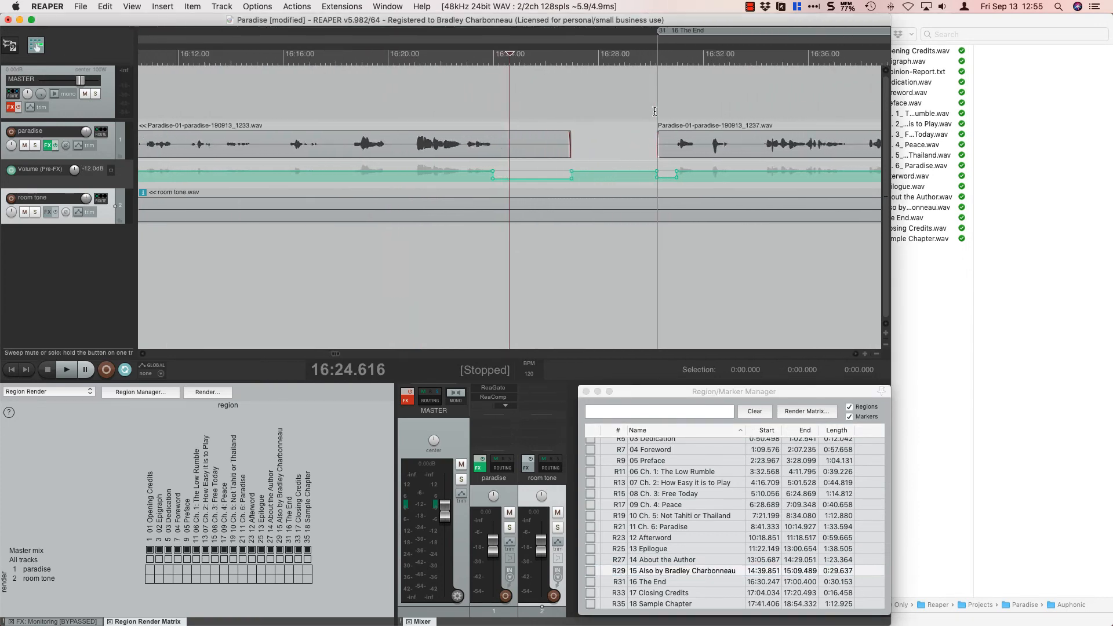
{"action": "left_click", "coordinate": [490, 107]}
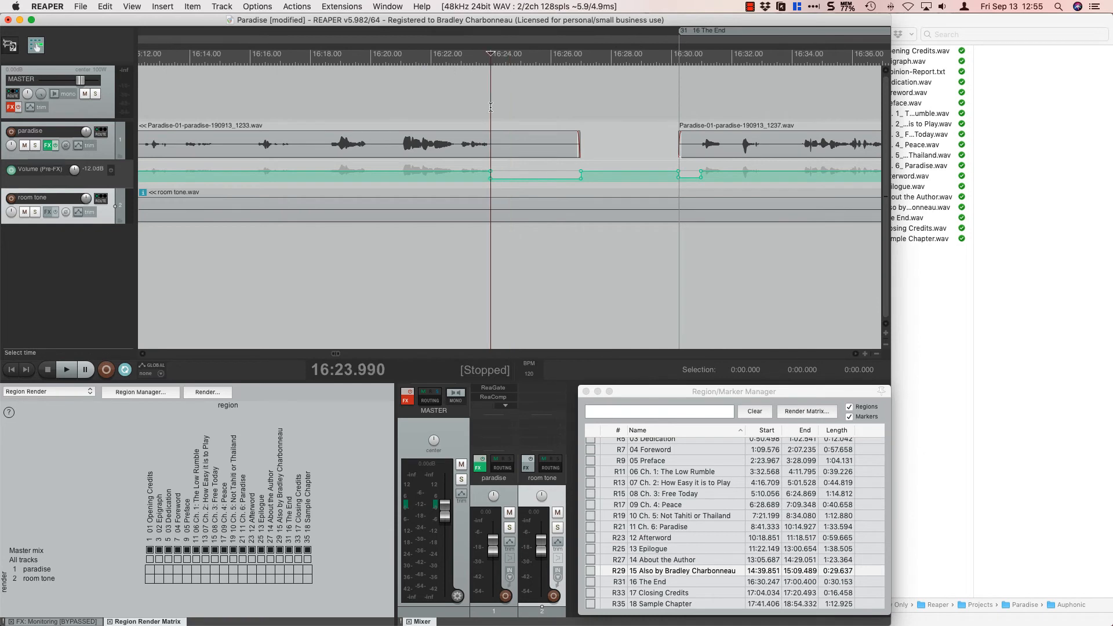
{"action": "left_click_drag", "start_coordinate": [490, 107], "coordinate": [569, 120]}
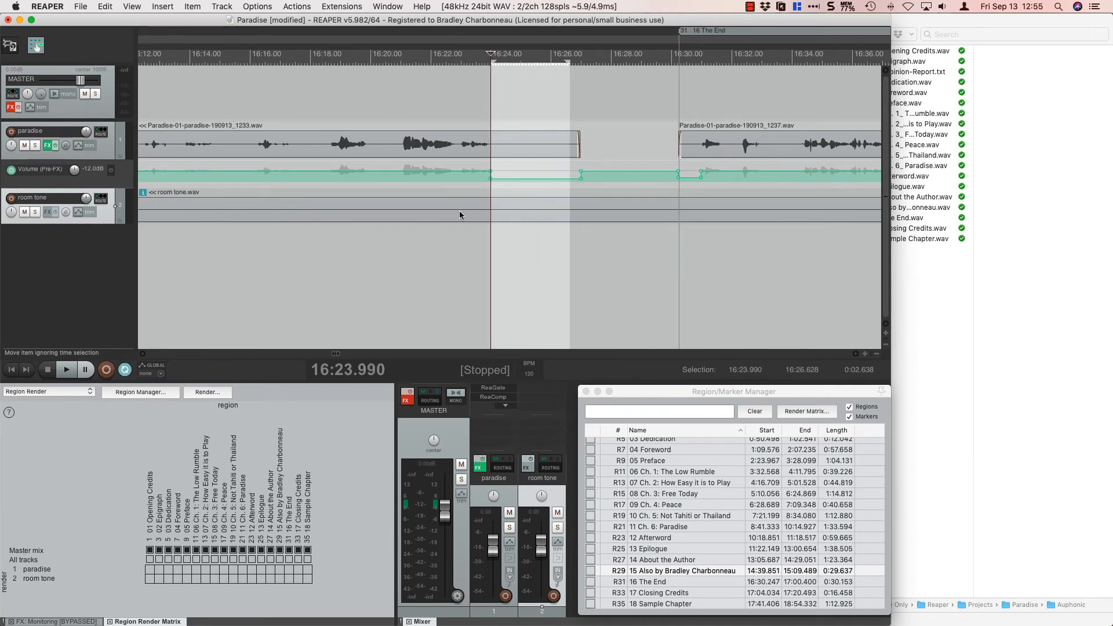
{"action": "left_click", "coordinate": [440, 237]}
{"action": "key", "text": "Escape"}
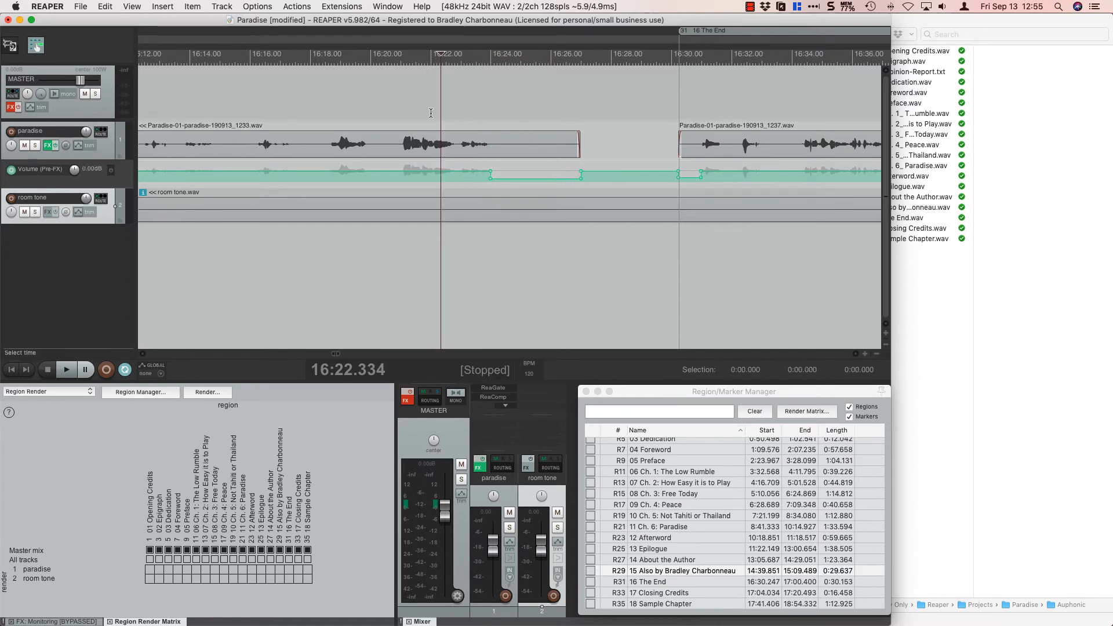
Extend the end of region 15 to 16:26.668, covering the rest of its recording before the 16 The End region.
{"action": "scroll", "coordinate": [428, 91], "scroll_direction": "down", "scroll_amount": 5}
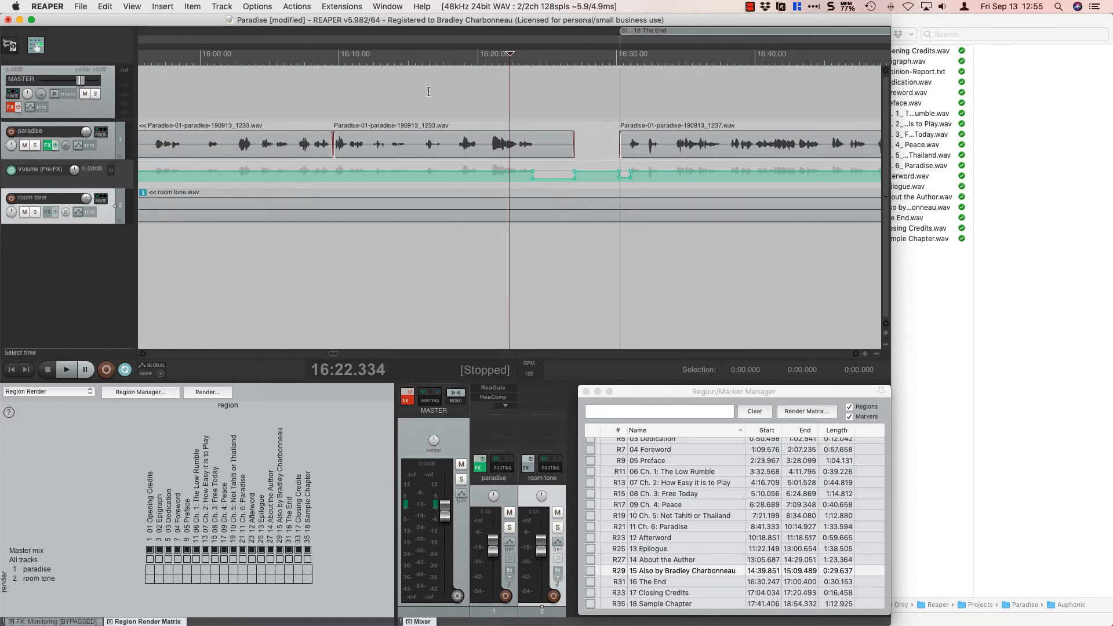
{"action": "scroll", "coordinate": [429, 92], "scroll_direction": "down", "scroll_amount": 3}
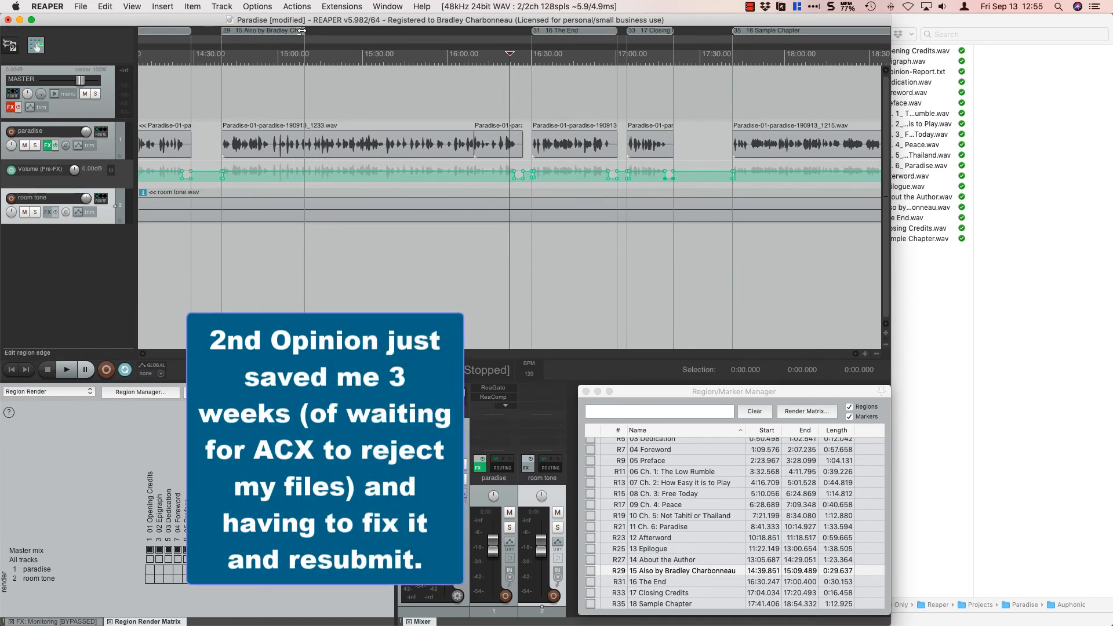
{"action": "left_click_drag", "start_coordinate": [301, 30], "coordinate": [518, 48]}
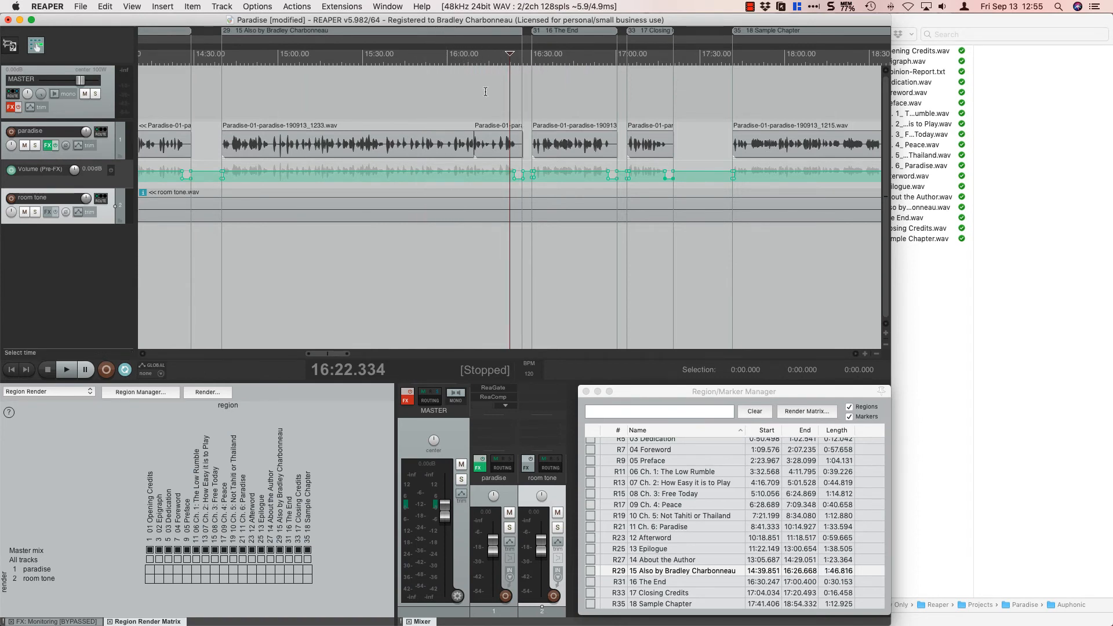
{"action": "scroll", "coordinate": [485, 92], "scroll_direction": "up", "scroll_amount": 3}
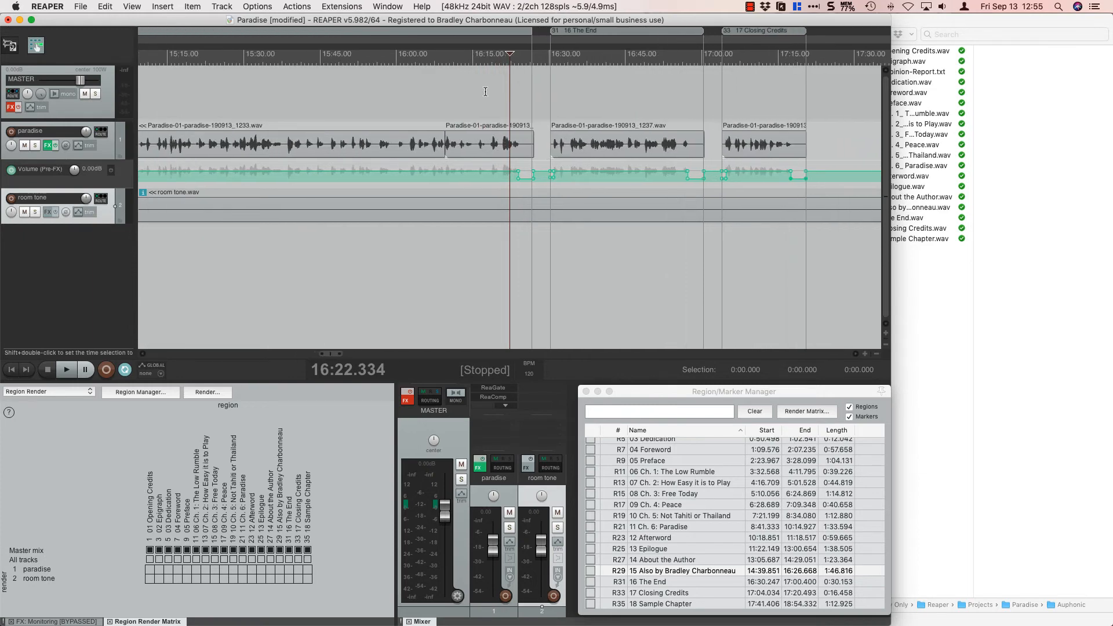
{"action": "scroll", "coordinate": [485, 92], "scroll_direction": "down", "scroll_amount": 3}
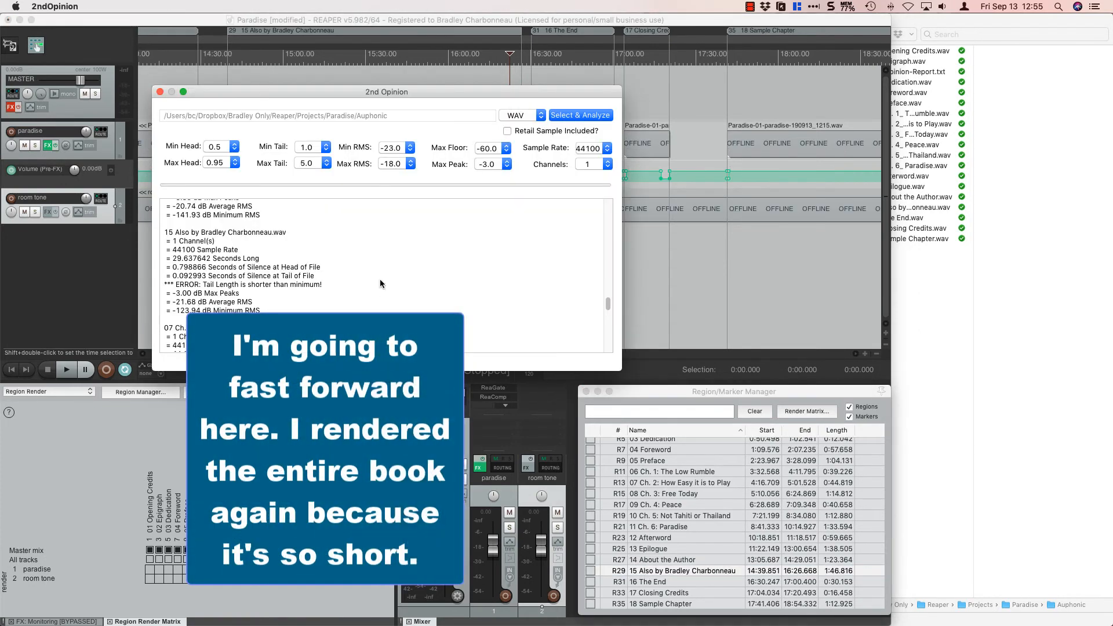
Switch to 2ndOpinion and examine the report's file entries and closing summary for files that fail the requirements.
{"action": "scroll", "coordinate": [380, 284], "scroll_direction": "up", "scroll_amount": 10}
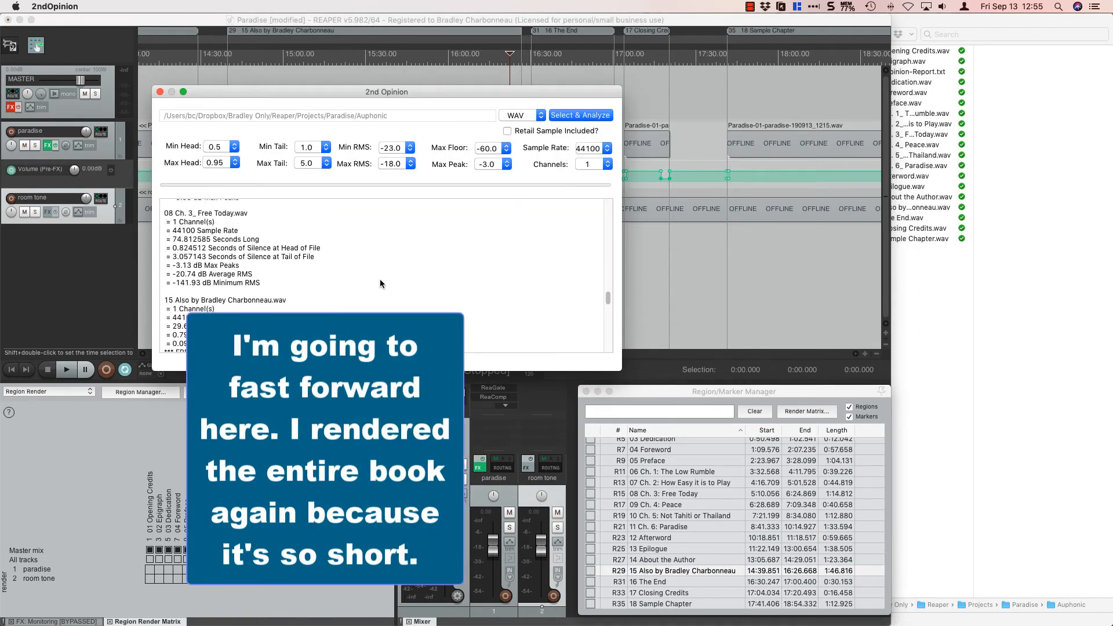
{"action": "scroll", "coordinate": [380, 281], "scroll_direction": "up", "scroll_amount": 10}
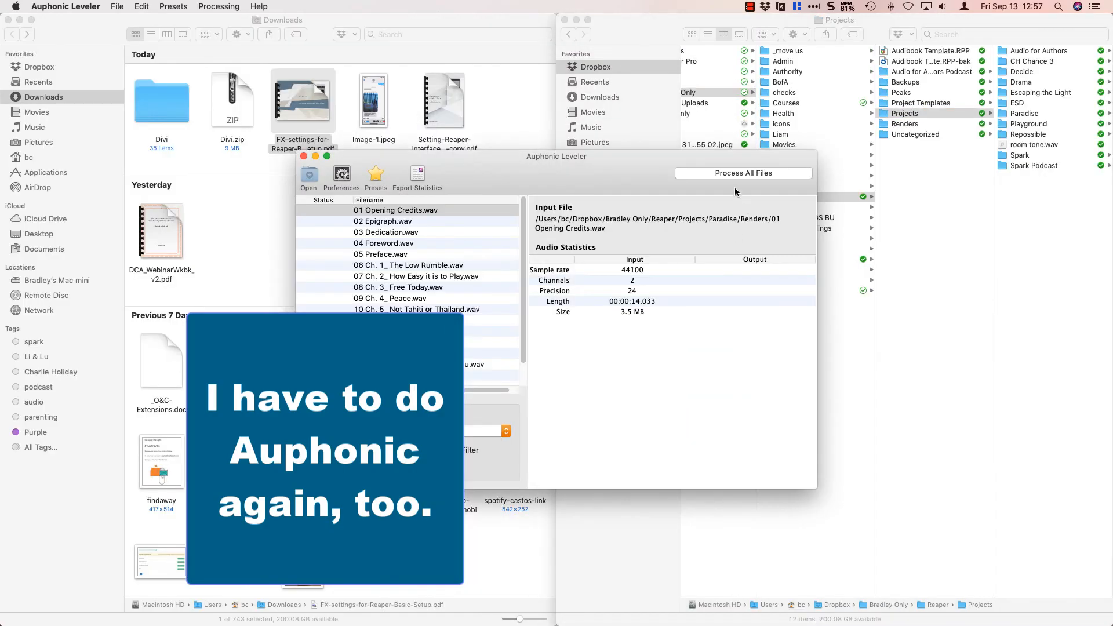
{"action": "left_click", "coordinate": [725, 173]}
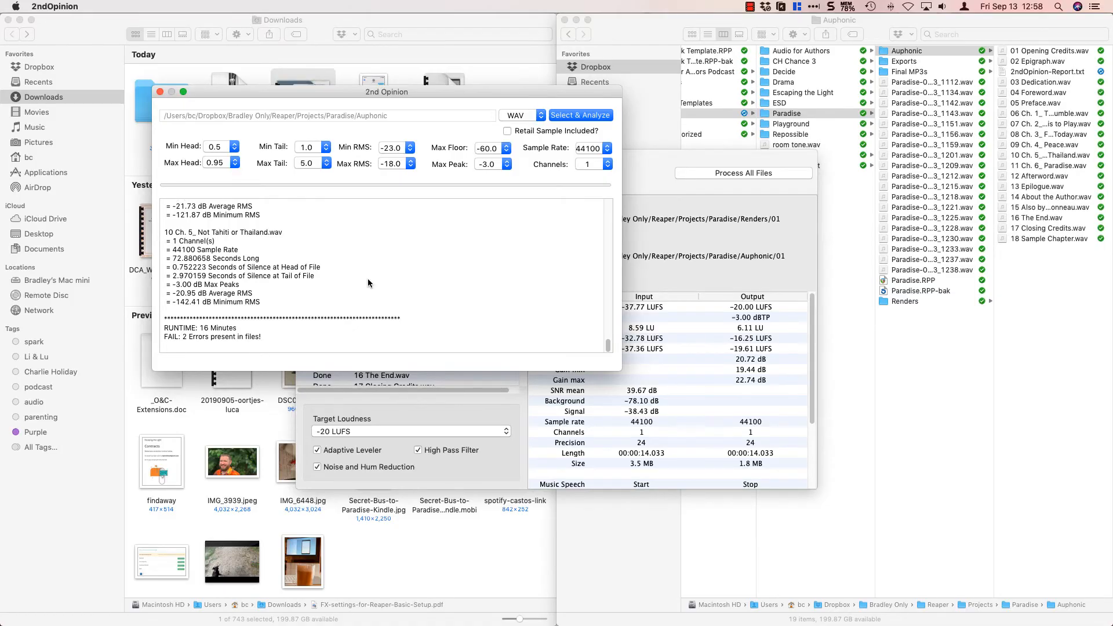
{"action": "scroll", "coordinate": [367, 283], "scroll_direction": "up", "scroll_amount": 5}
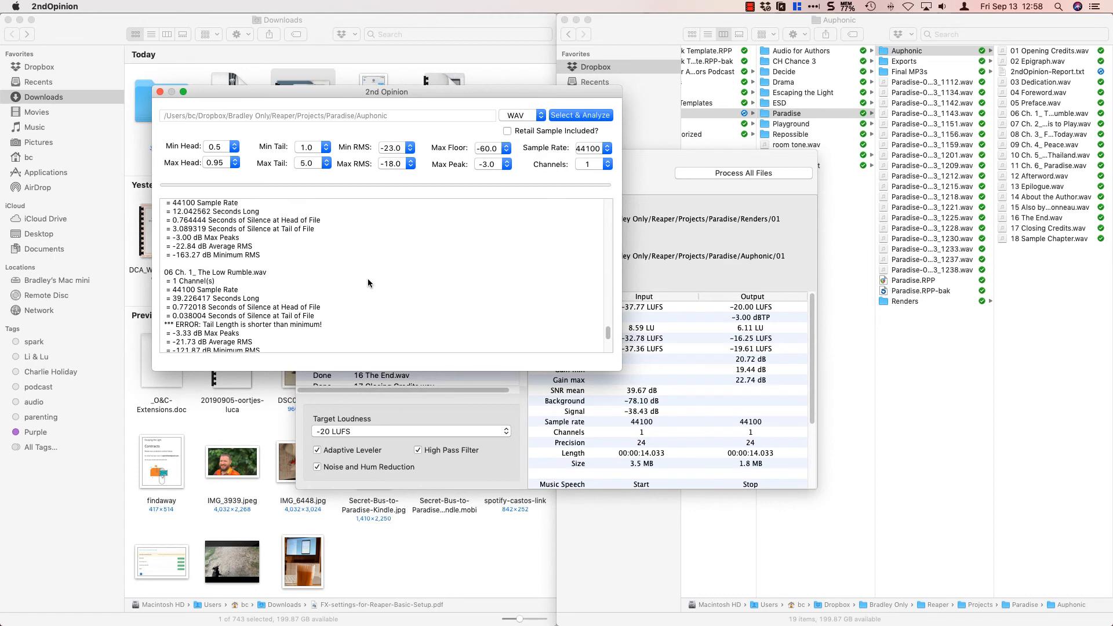
{"action": "scroll", "coordinate": [367, 278], "scroll_direction": "down", "scroll_amount": 3}
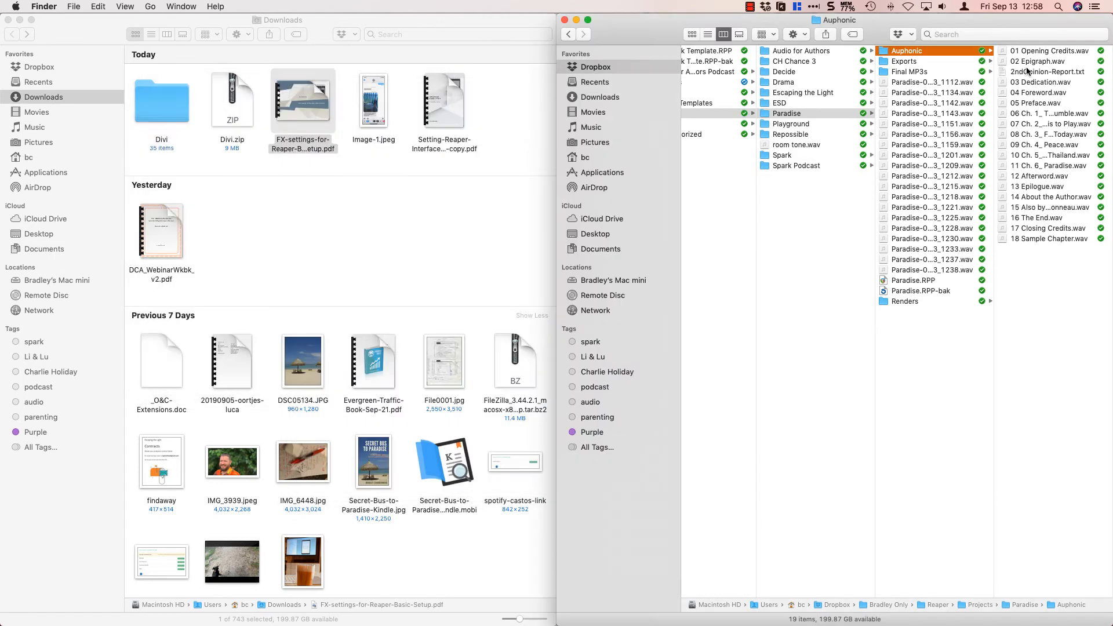
Switch to Finder and select all files in the Paradise project's Auphonic folder.
{"action": "key", "text": "Right"}
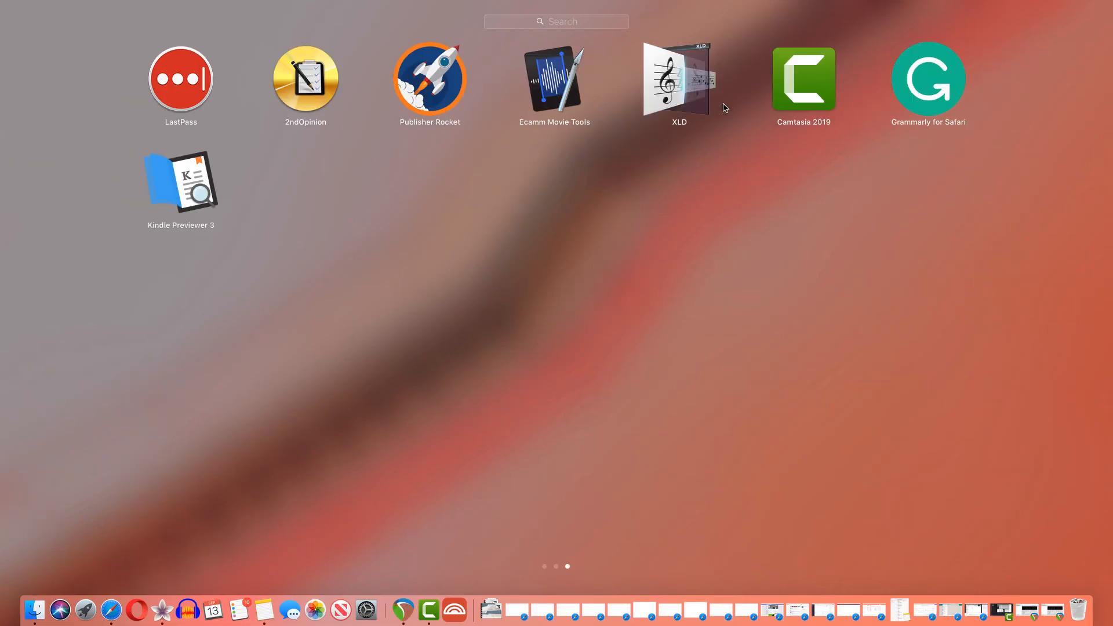
{"action": "left_click", "coordinate": [669, 85]}
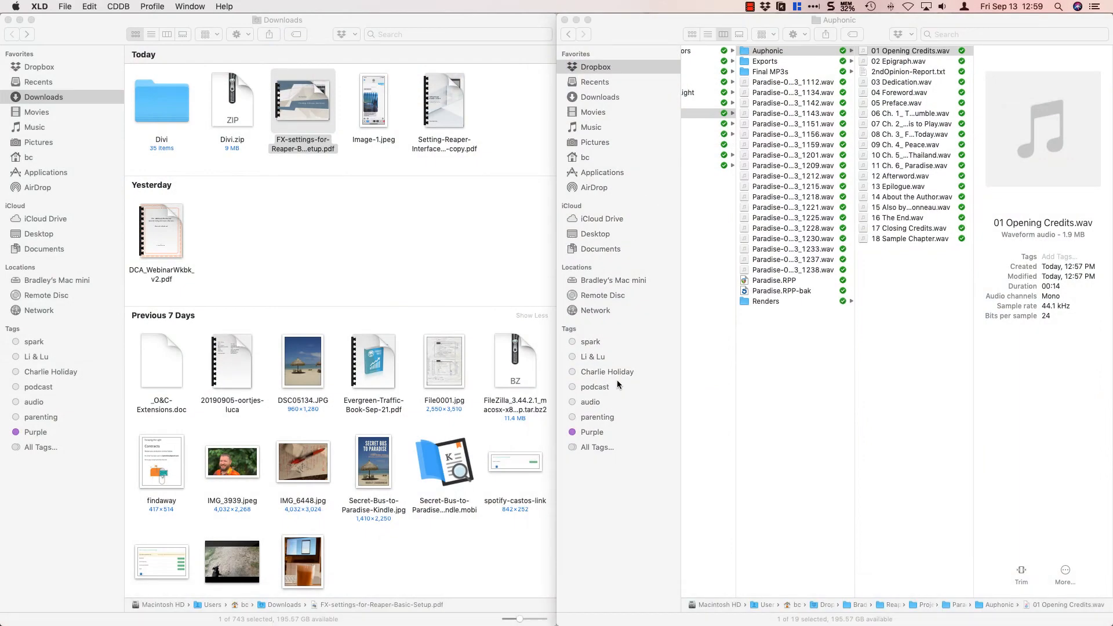
{"action": "left_click", "coordinate": [908, 241], "text": "shift"}
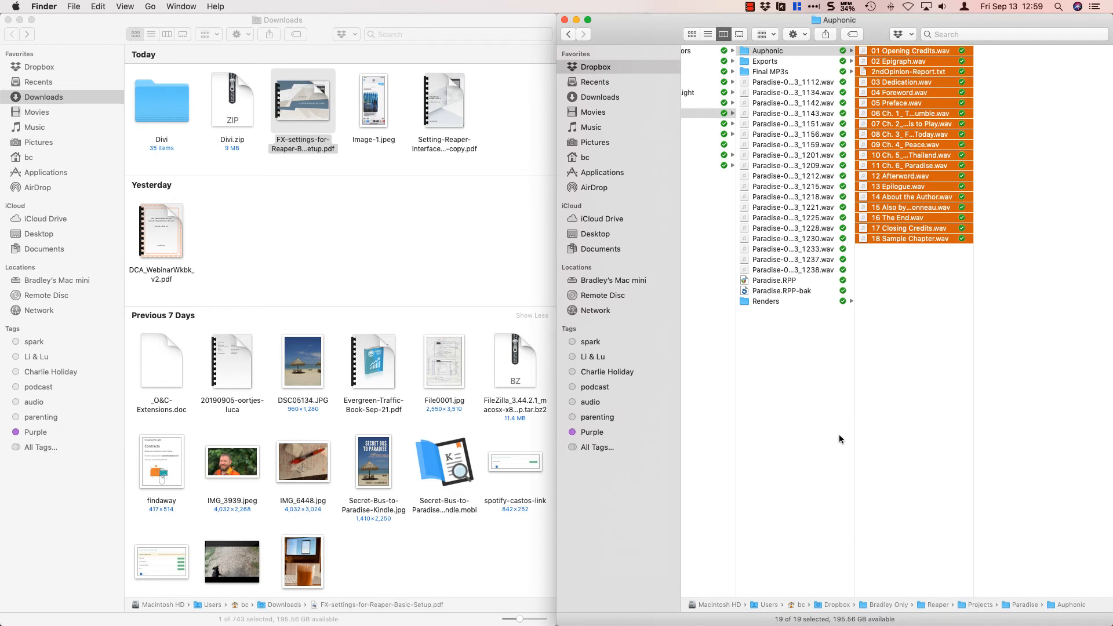
{"action": "mouse_move", "coordinate": [692, 622]}
{"action": "left_click_drag", "start_coordinate": [912, 237], "coordinate": [916, 262]}
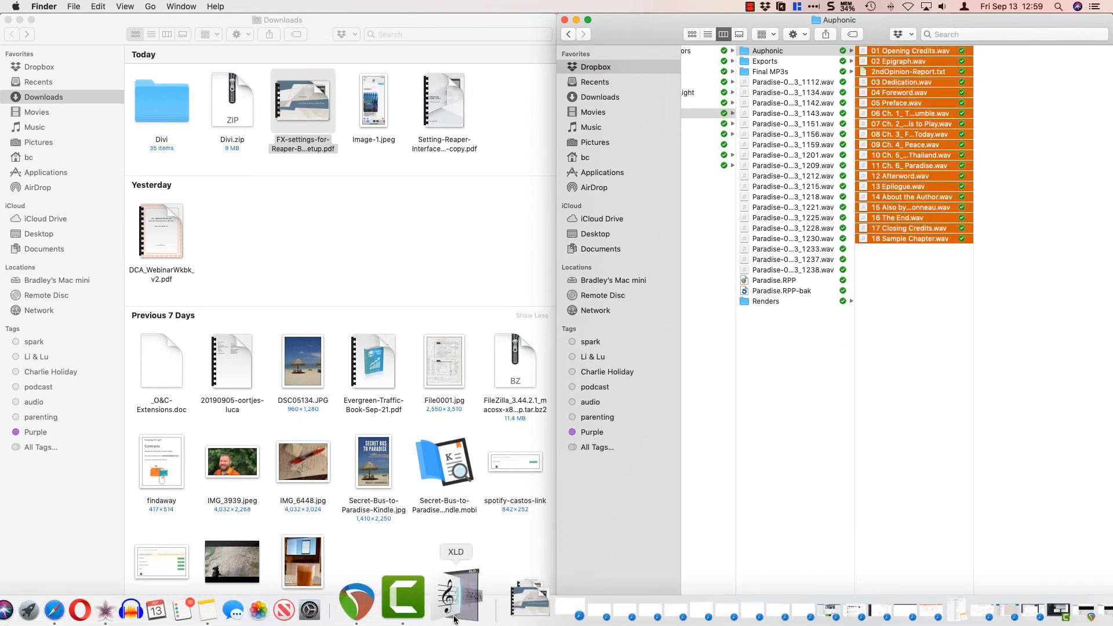
Switch to XLD, open its preferences, and move the preferences window clear of the Auphonic file list.
{"action": "left_click", "coordinate": [455, 619]}
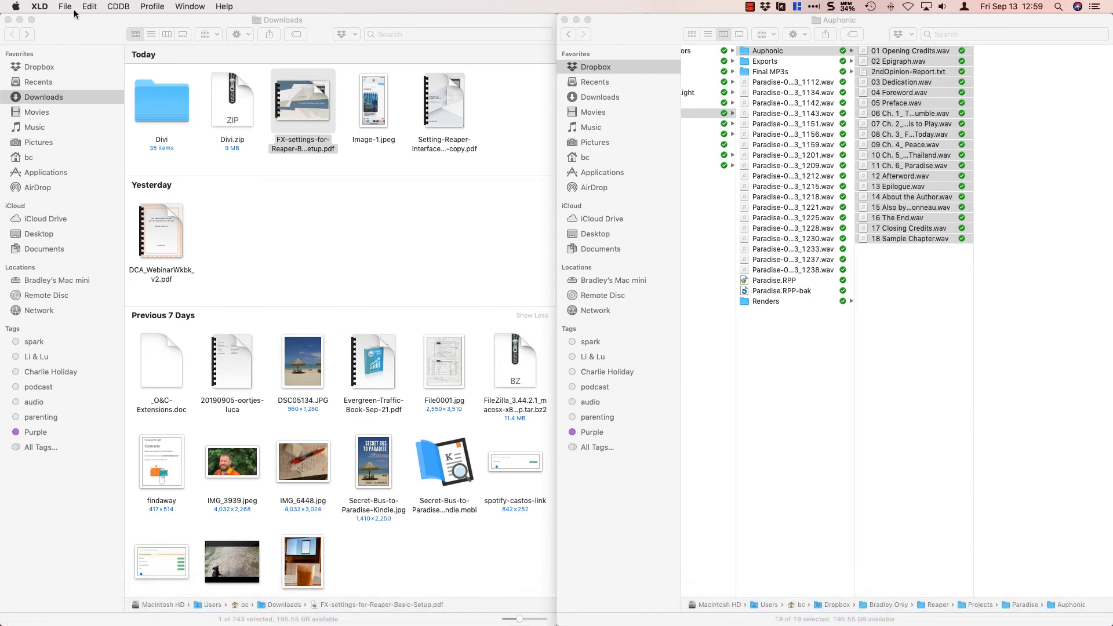
{"action": "left_click", "coordinate": [73, 9]}
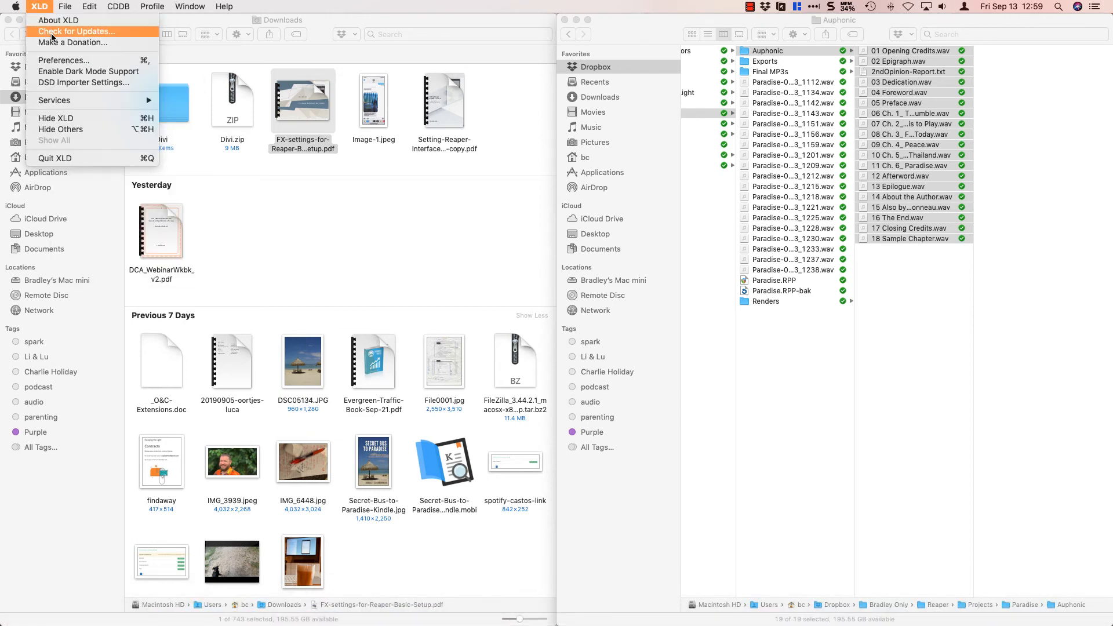
{"action": "left_click", "coordinate": [61, 60]}
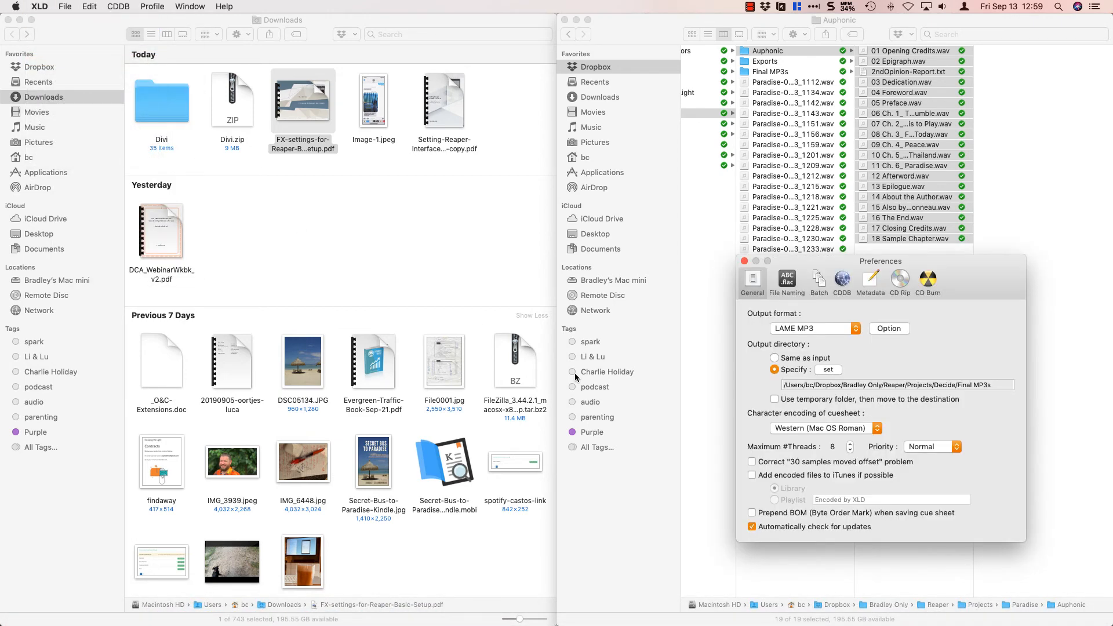
{"action": "left_click_drag", "start_coordinate": [996, 297], "coordinate": [731, 292]}
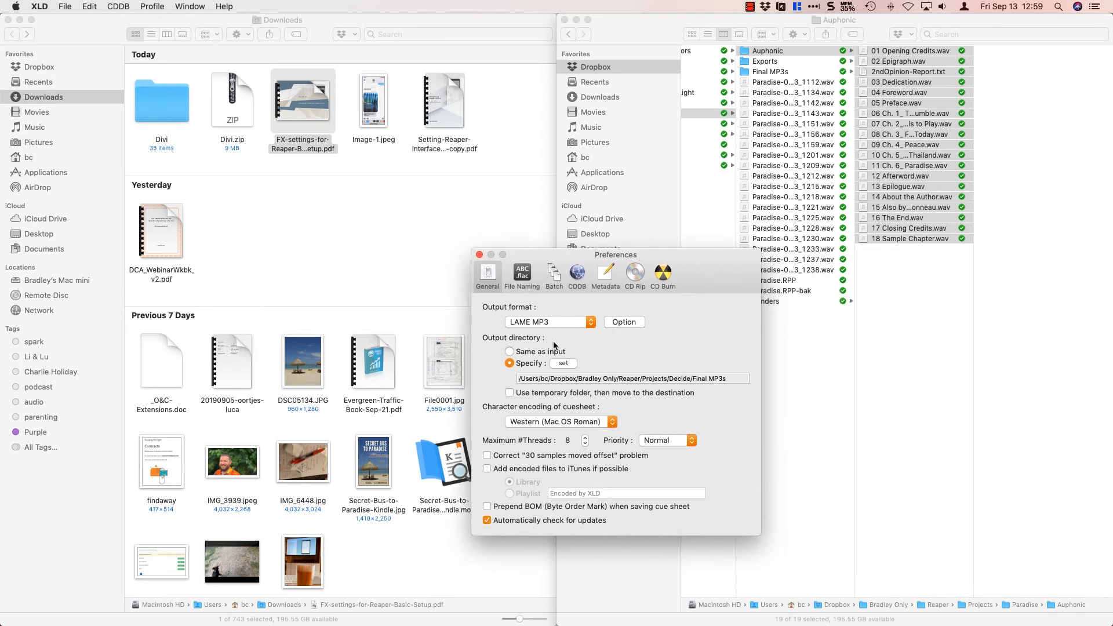
Set the specified output directory to the Final MP3s folder of the Paradise project and close the preferences.
{"action": "left_click", "coordinate": [557, 364]}
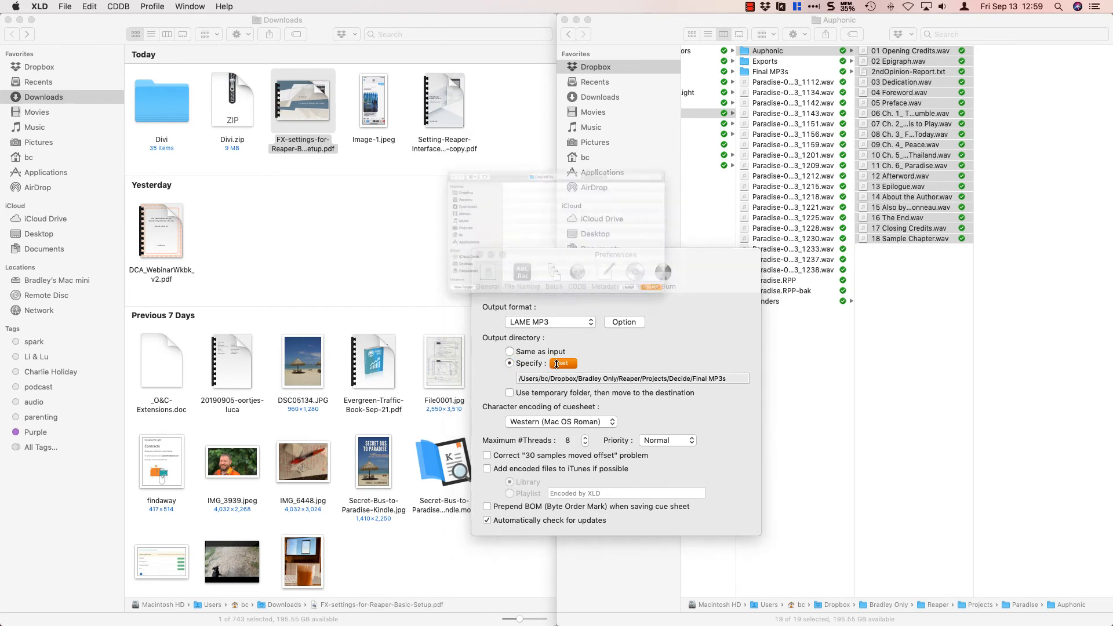
{"action": "left_click", "coordinate": [589, 116]}
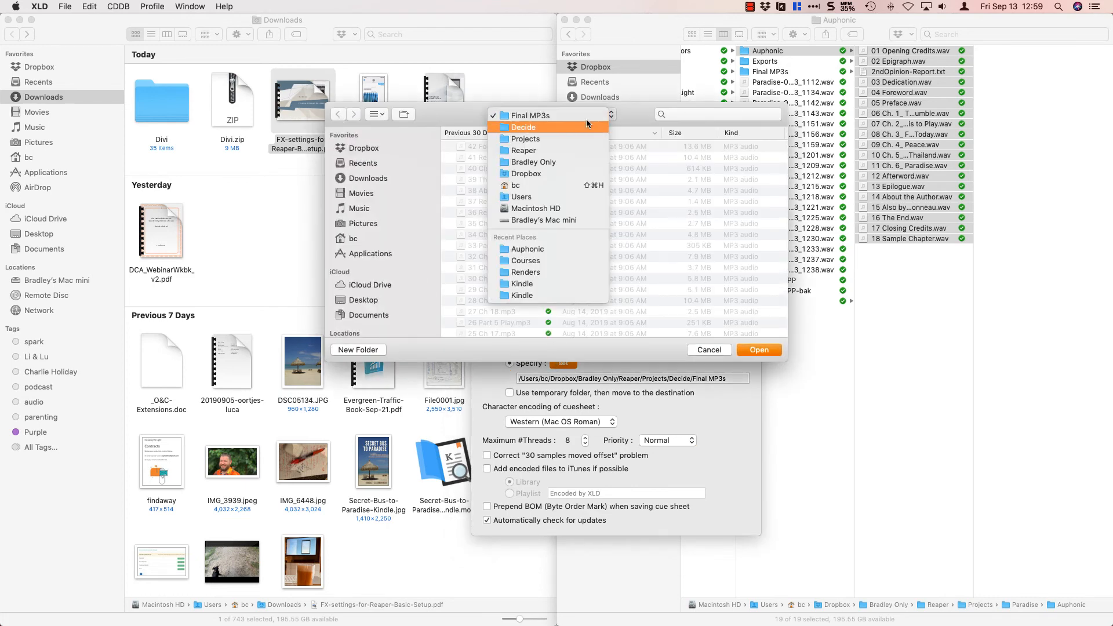
{"action": "left_click", "coordinate": [561, 139]}
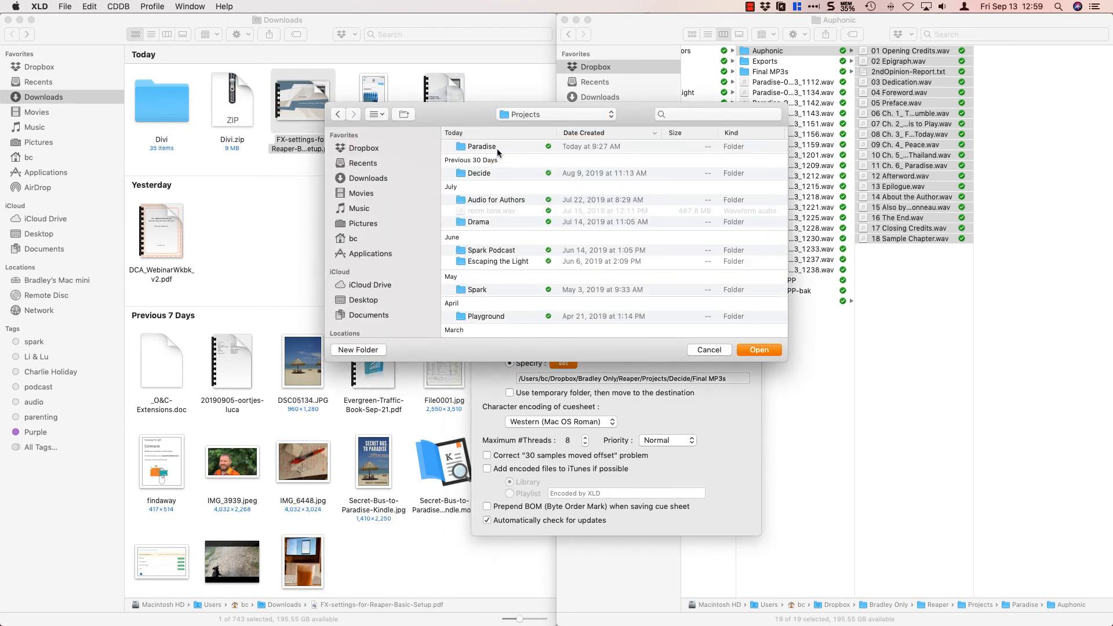
{"action": "double_click", "coordinate": [489, 146]}
{"action": "scroll", "coordinate": [488, 158], "scroll_direction": "down", "scroll_amount": 10}
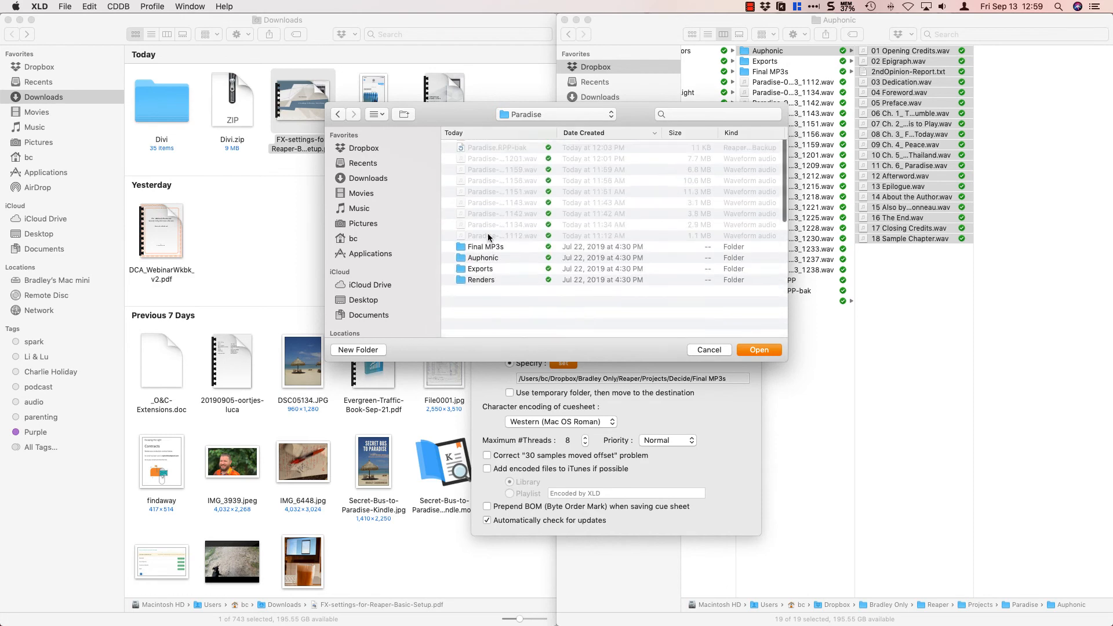
{"action": "double_click", "coordinate": [474, 299]}
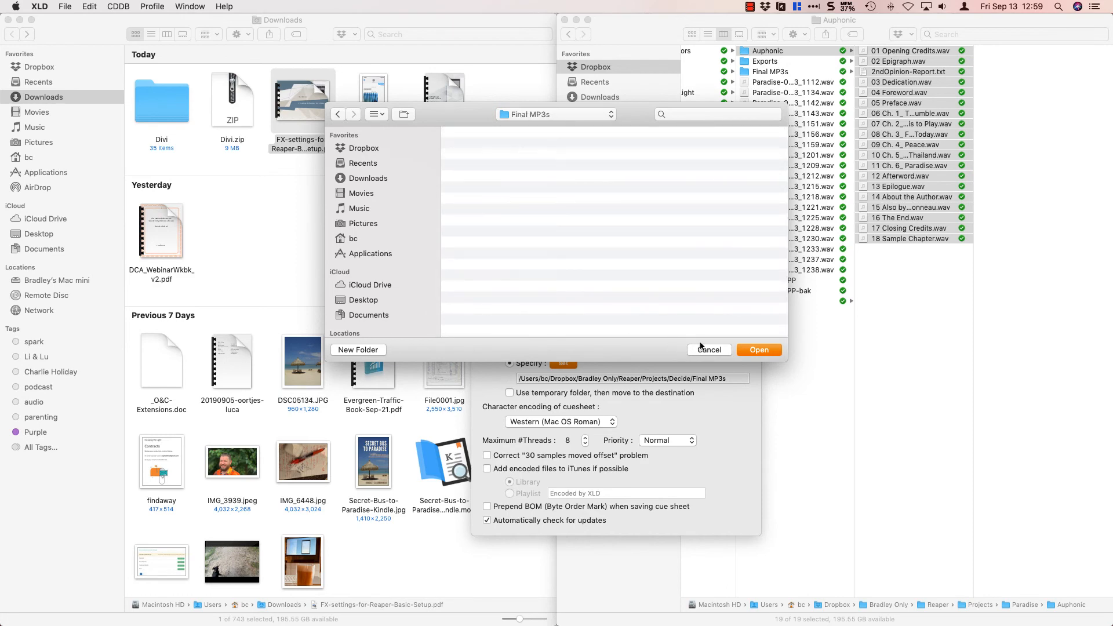
{"action": "left_click", "coordinate": [768, 350]}
{"action": "left_click", "coordinate": [522, 275]}
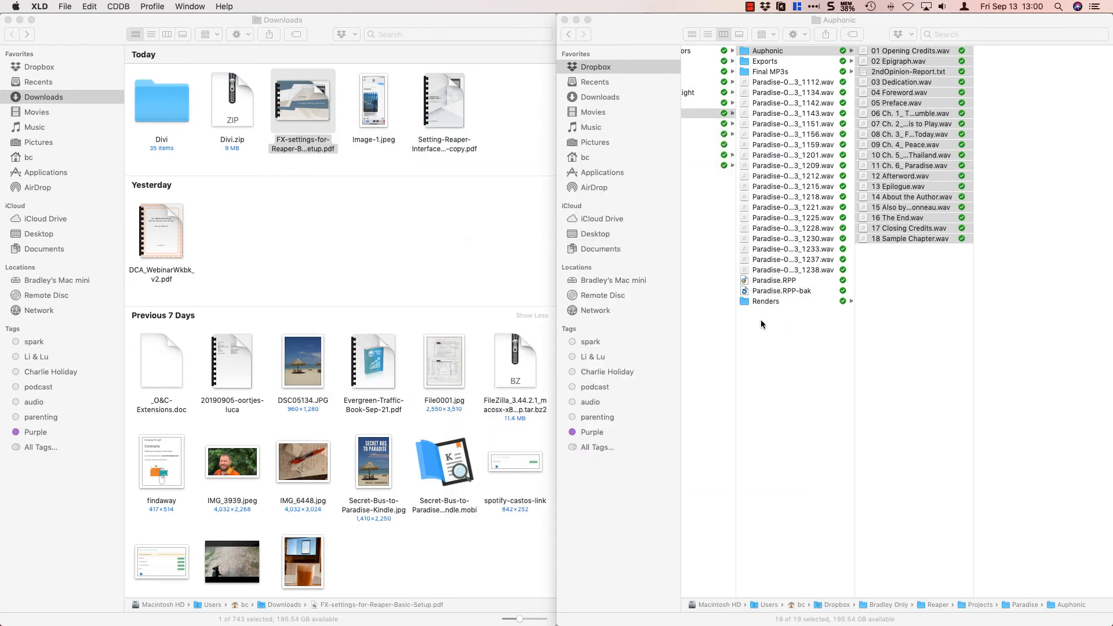
Send all selected files from the Auphonic folder to XLD for conversion with the LAME MP3 output format.
{"action": "left_click", "coordinate": [917, 284]}
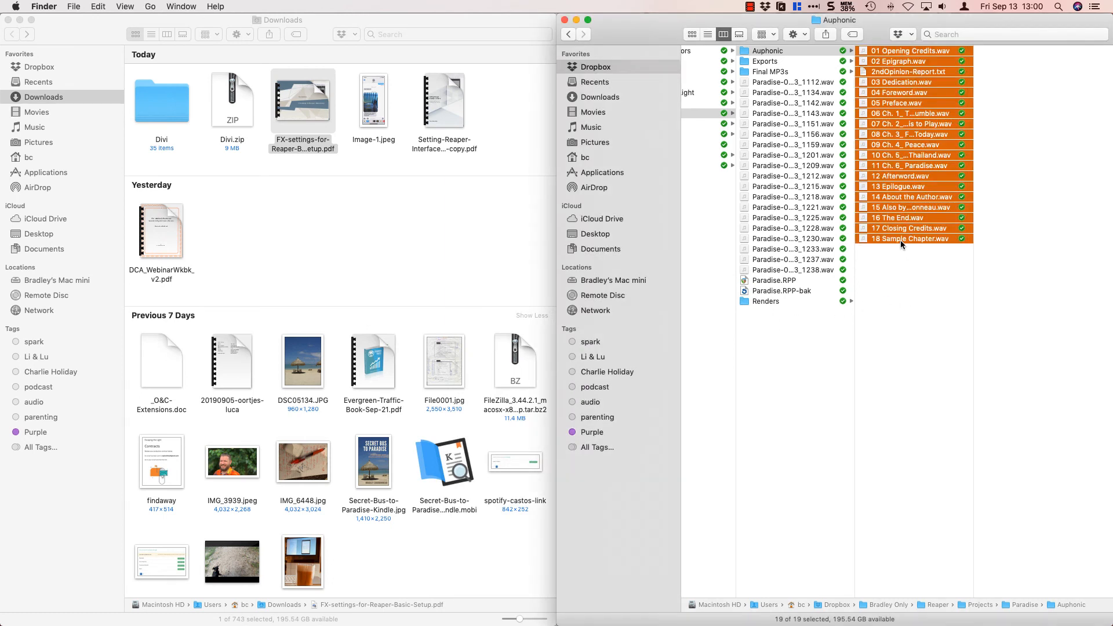
{"action": "left_click_drag", "start_coordinate": [900, 240], "coordinate": [451, 593]}
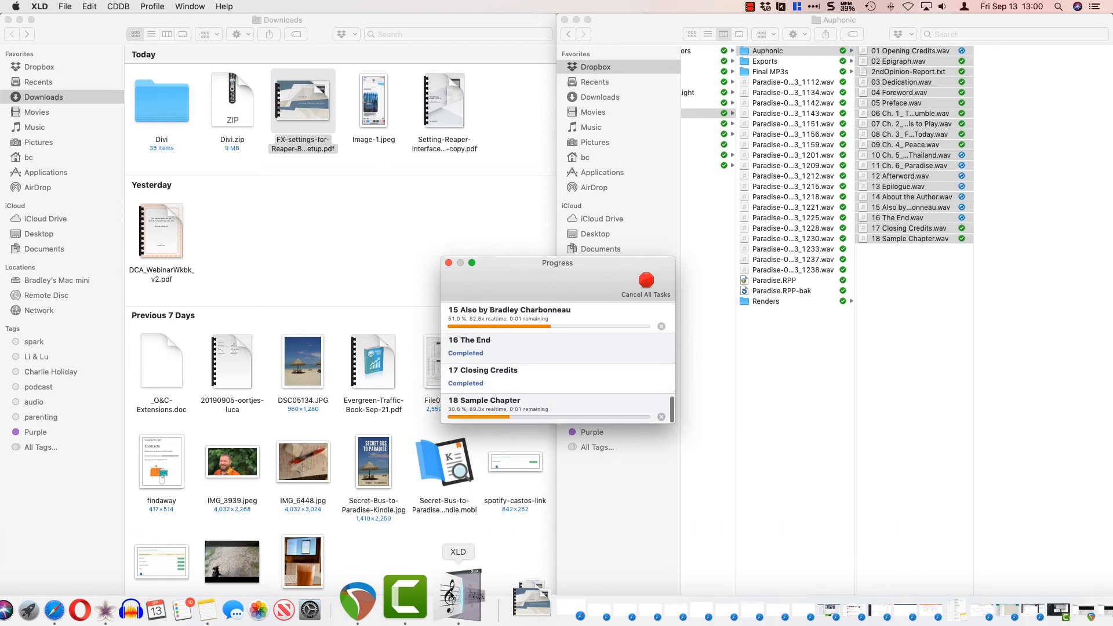
Open the Final MP3s folder in Finder and play samples of the Foreword, Afterword and Also by MP3 files.
{"action": "left_click", "coordinate": [785, 72]}
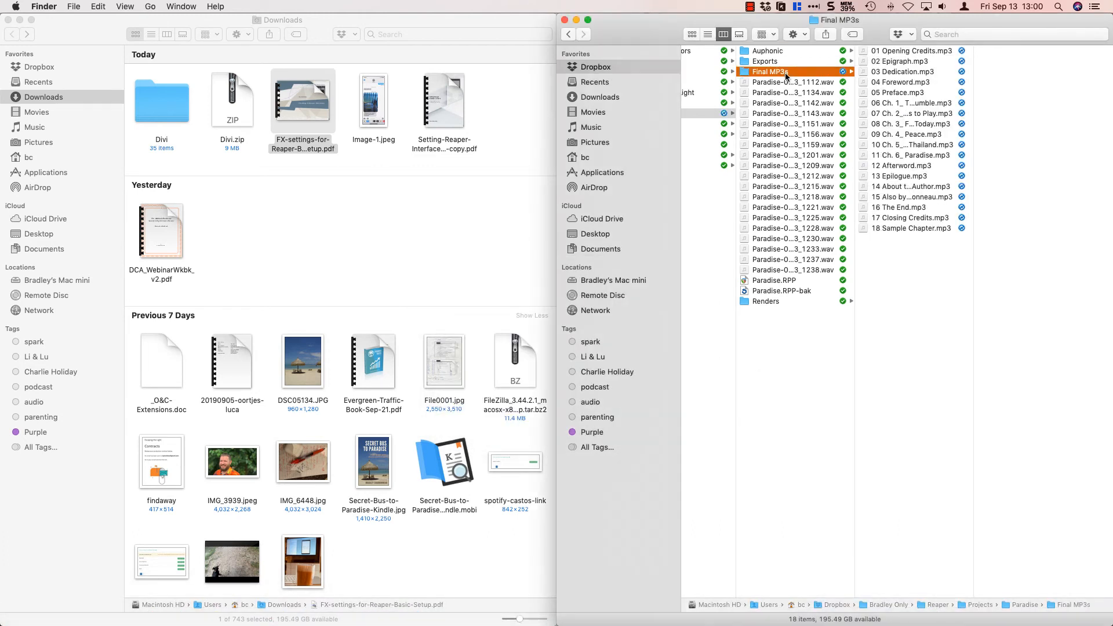
{"action": "left_click", "coordinate": [895, 85]}
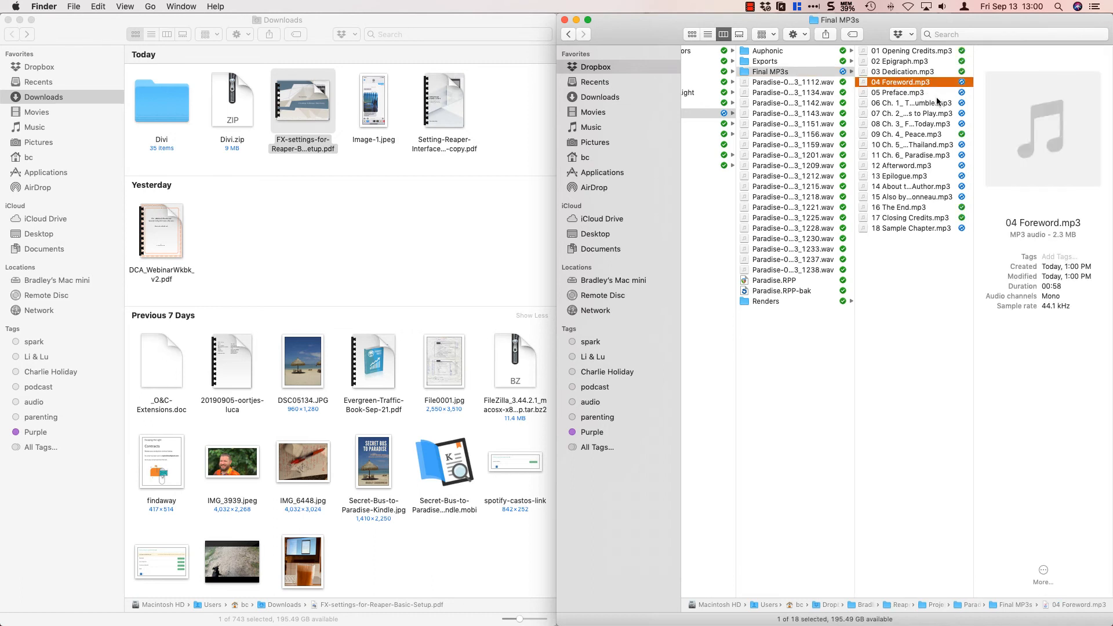
{"action": "left_click", "coordinate": [1038, 131]}
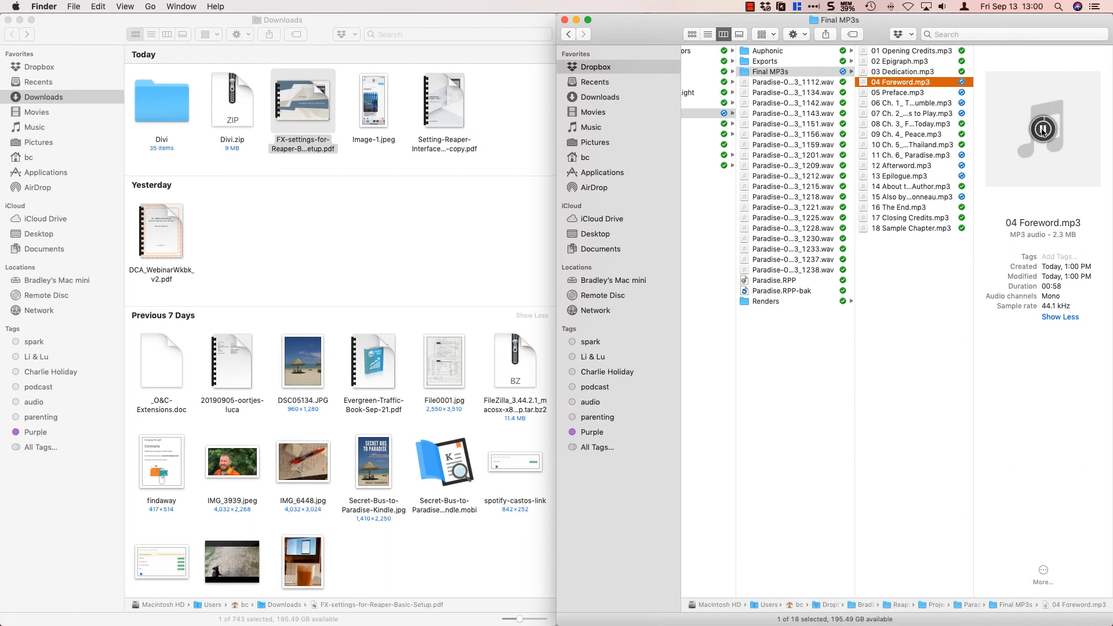
{"action": "left_click", "coordinate": [919, 166]}
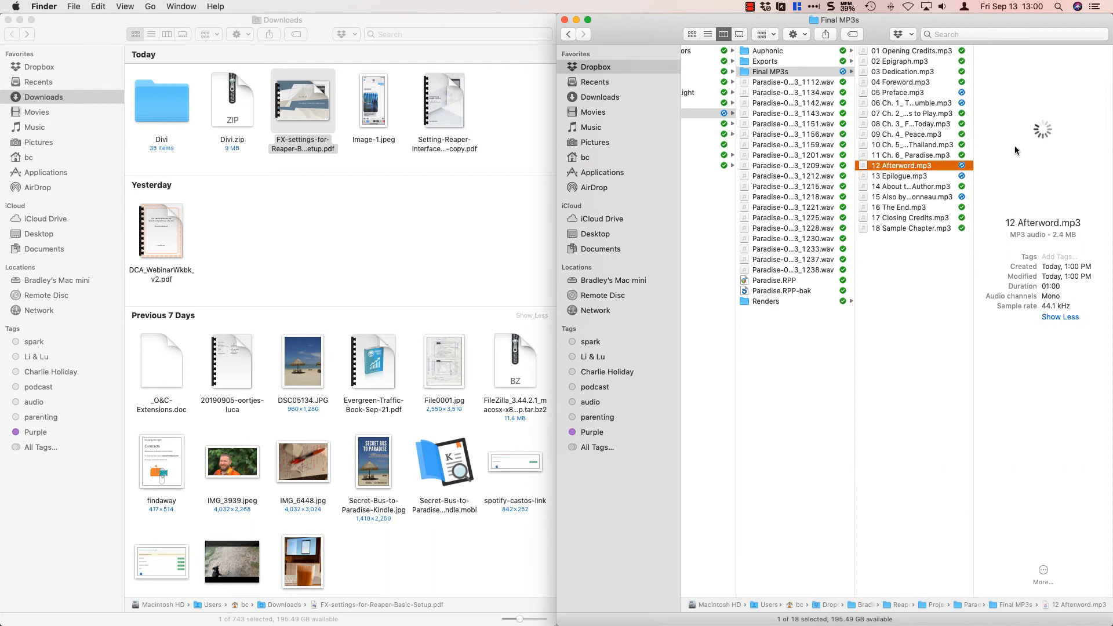
{"action": "left_click", "coordinate": [1042, 132]}
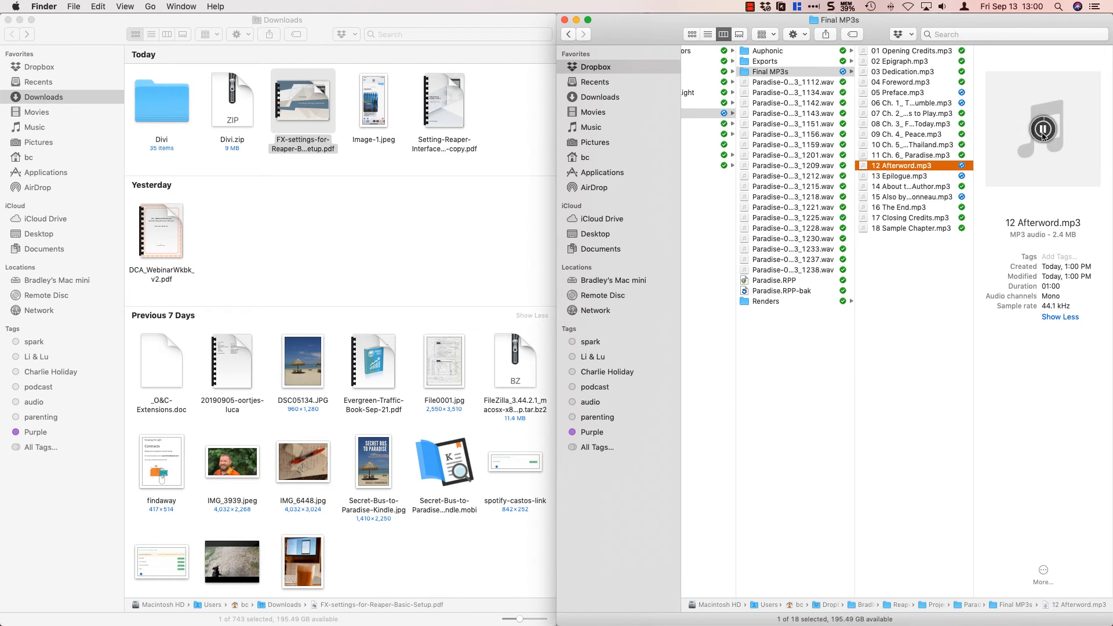
{"action": "left_click", "coordinate": [924, 198]}
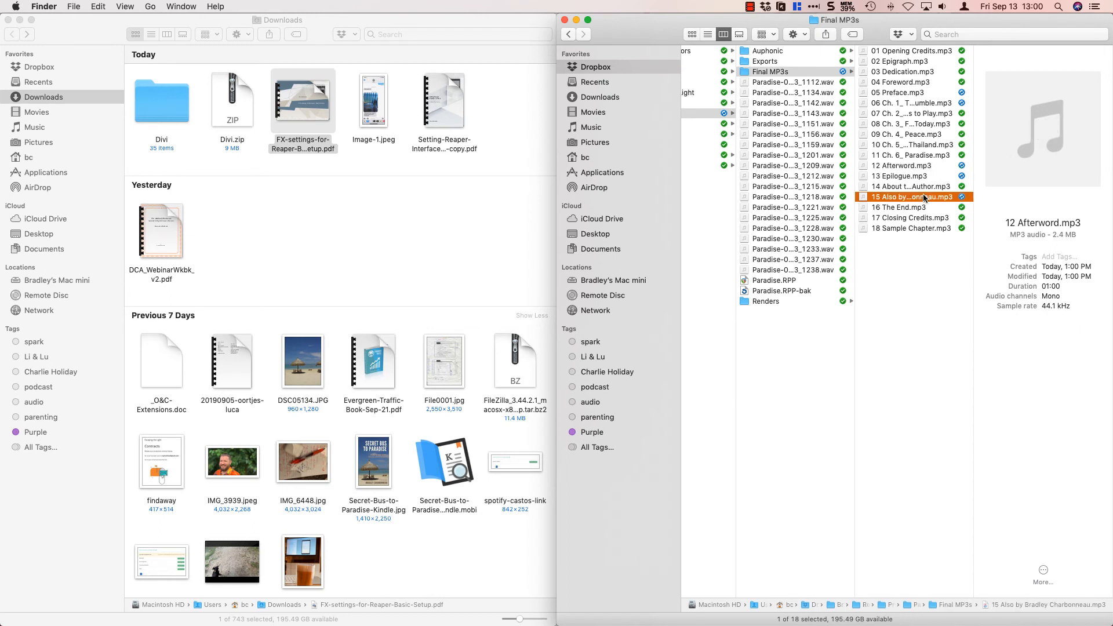
{"action": "mouse_move", "coordinate": [1020, 137]}
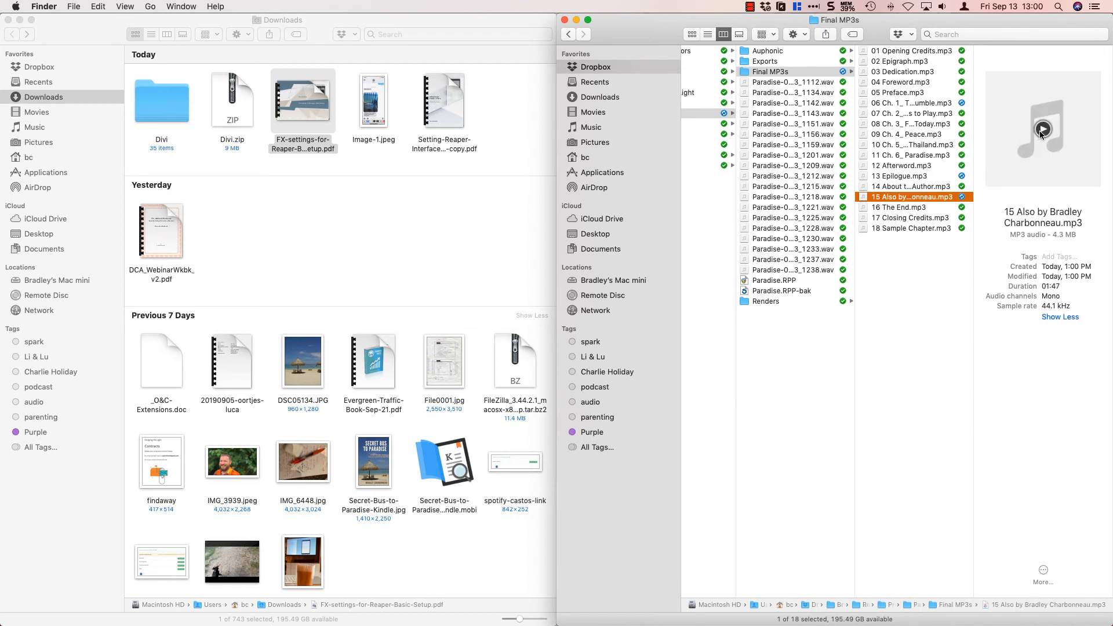
{"action": "left_click", "coordinate": [1041, 130]}
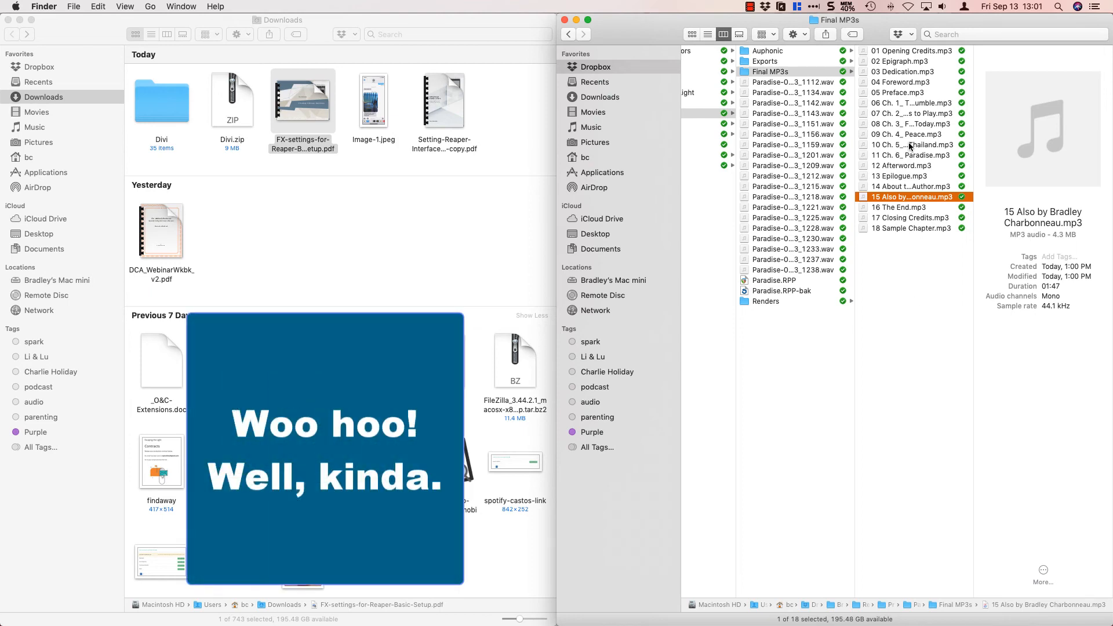
Switch to Safari and show the in-progress audiobooks in Findaway Voices.
{"action": "key", "text": "super+Tab"}
{"action": "key", "text": "super+Tab"}
{"action": "key", "text": "super+Tab"}
{"action": "key", "text": "super+Tab"}
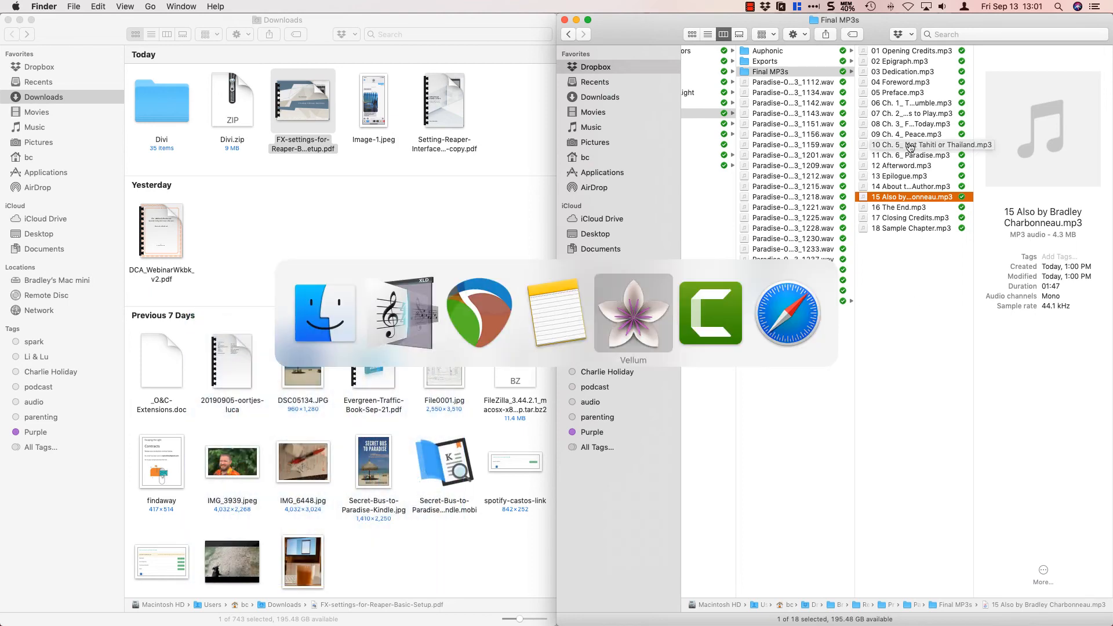
{"action": "key", "text": "super+Tab"}
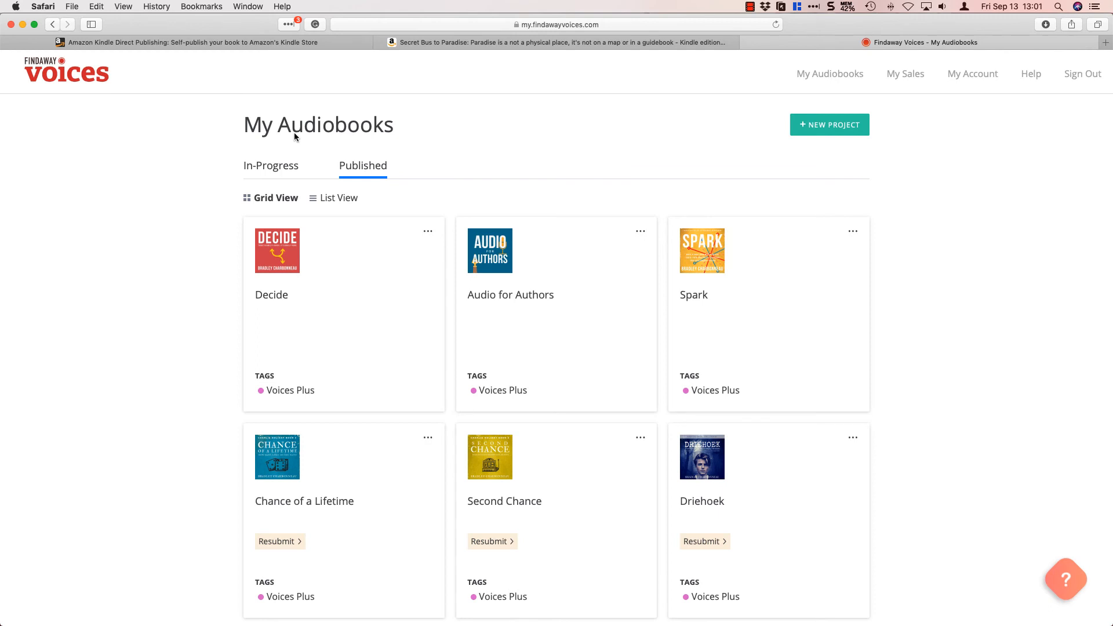
{"action": "left_click", "coordinate": [383, 176]}
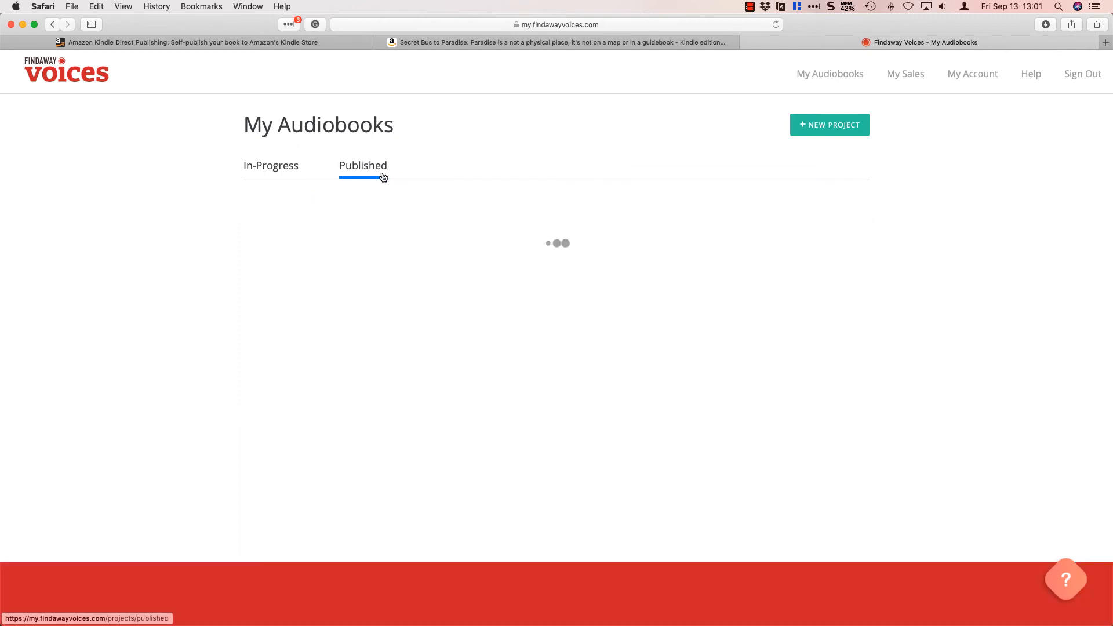
{"action": "left_click", "coordinate": [273, 174]}
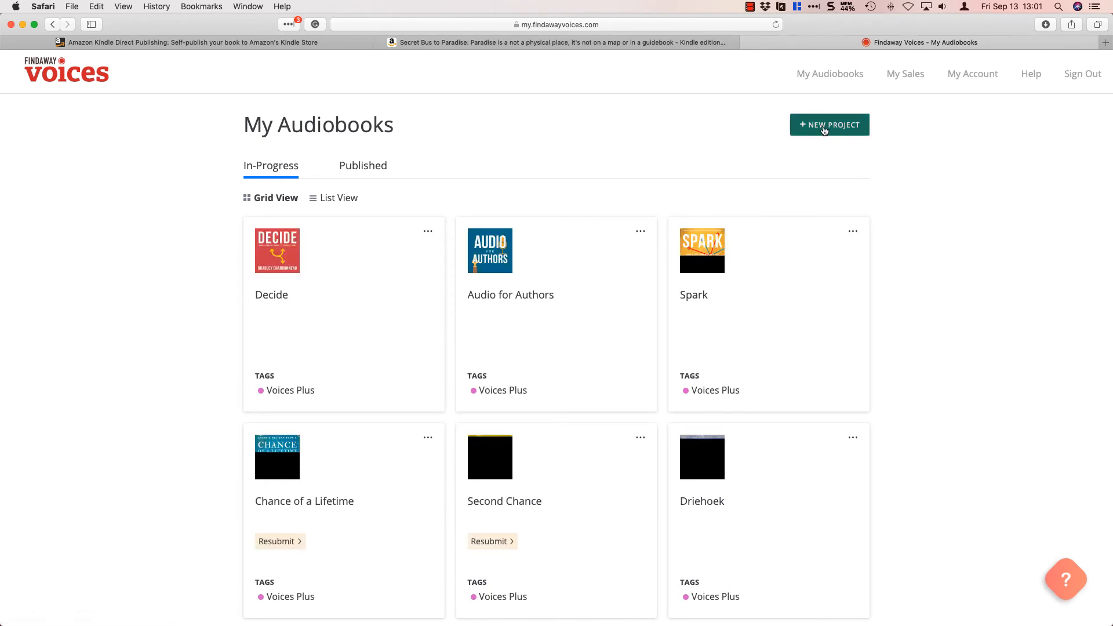
Create a new project for selling an existing audiobook, titled "Secret Bus to Paradise".
{"action": "left_click", "coordinate": [824, 130]}
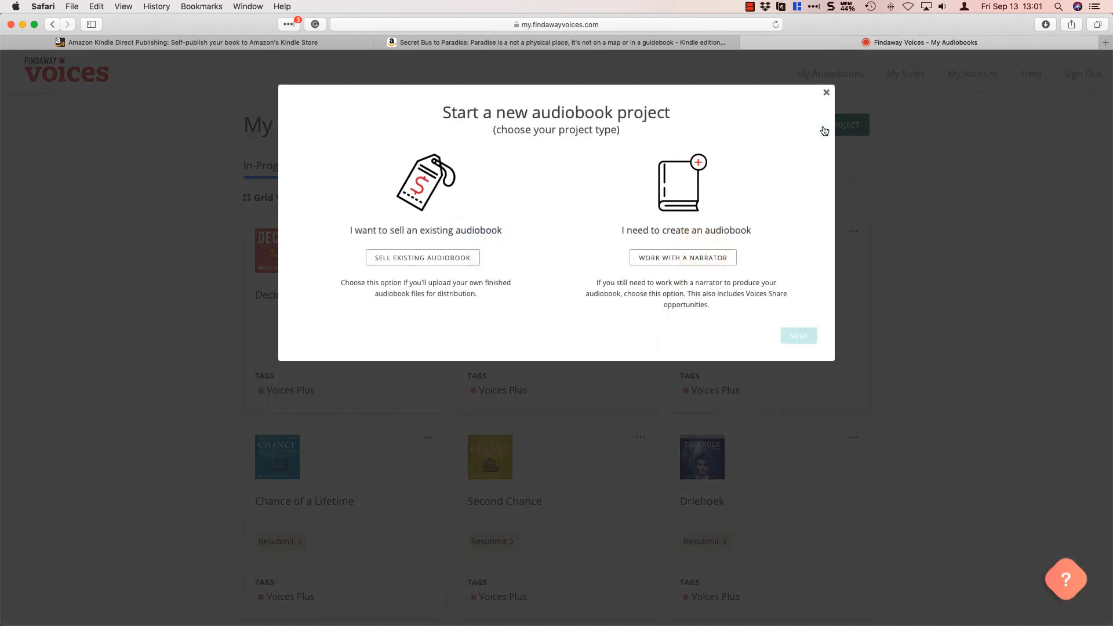
{"action": "left_click", "coordinate": [447, 261]}
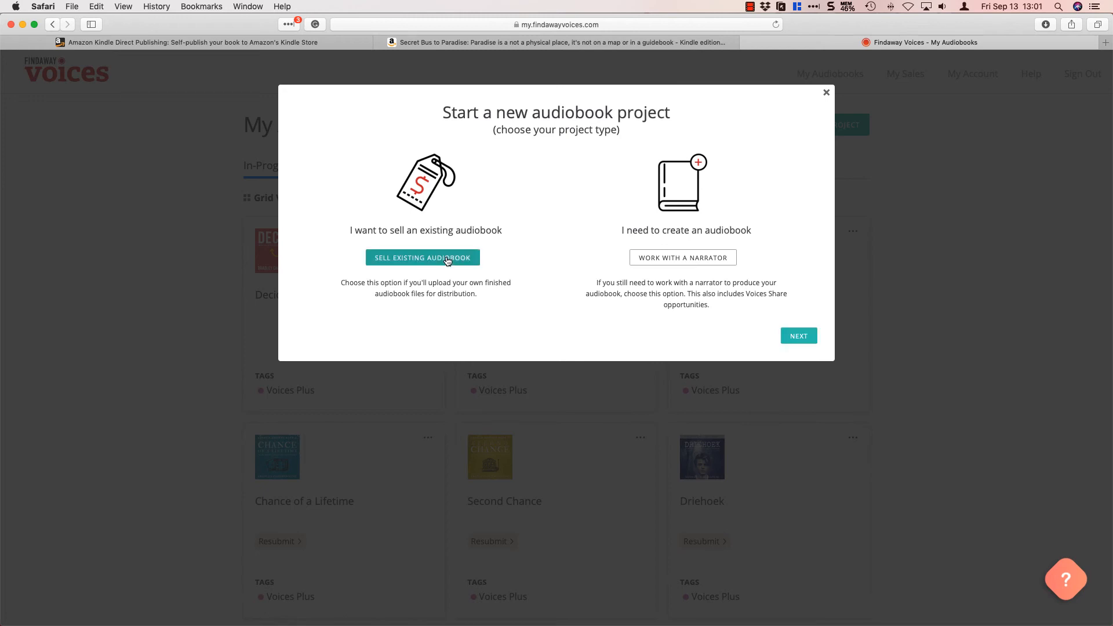
{"action": "left_click", "coordinate": [800, 337]}
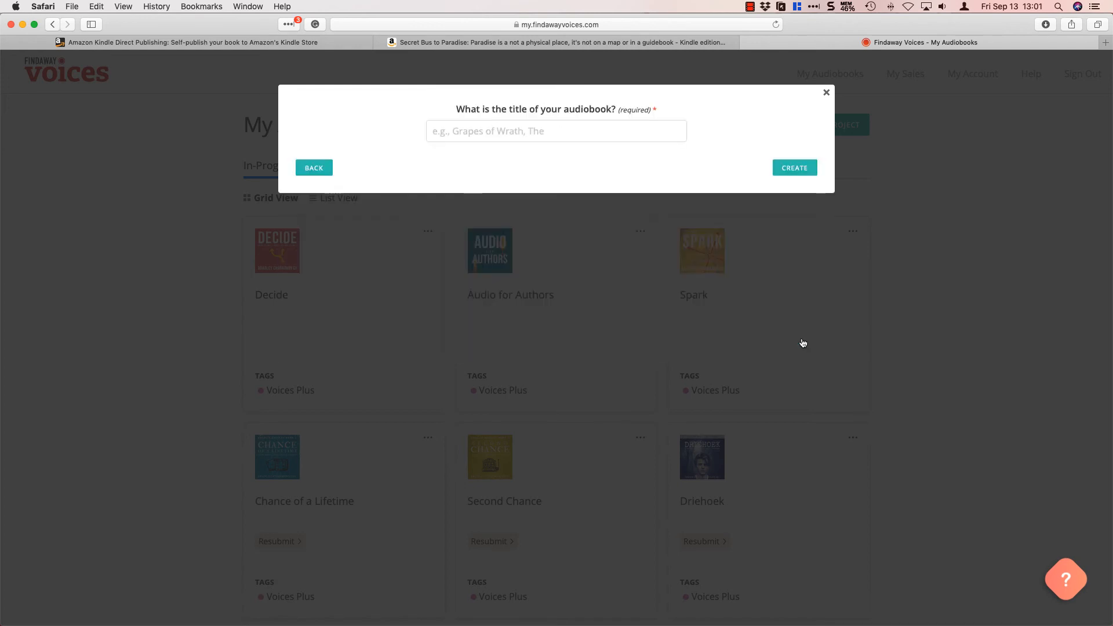
{"action": "left_click", "coordinate": [558, 134]}
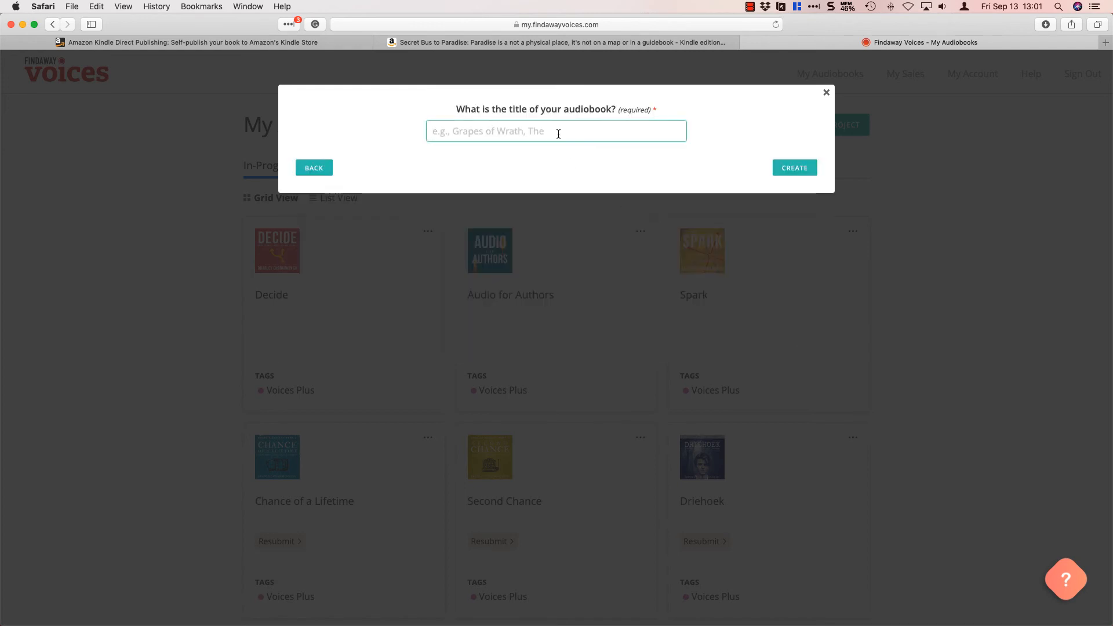
{"action": "type", "text": "Secret Bus t"}
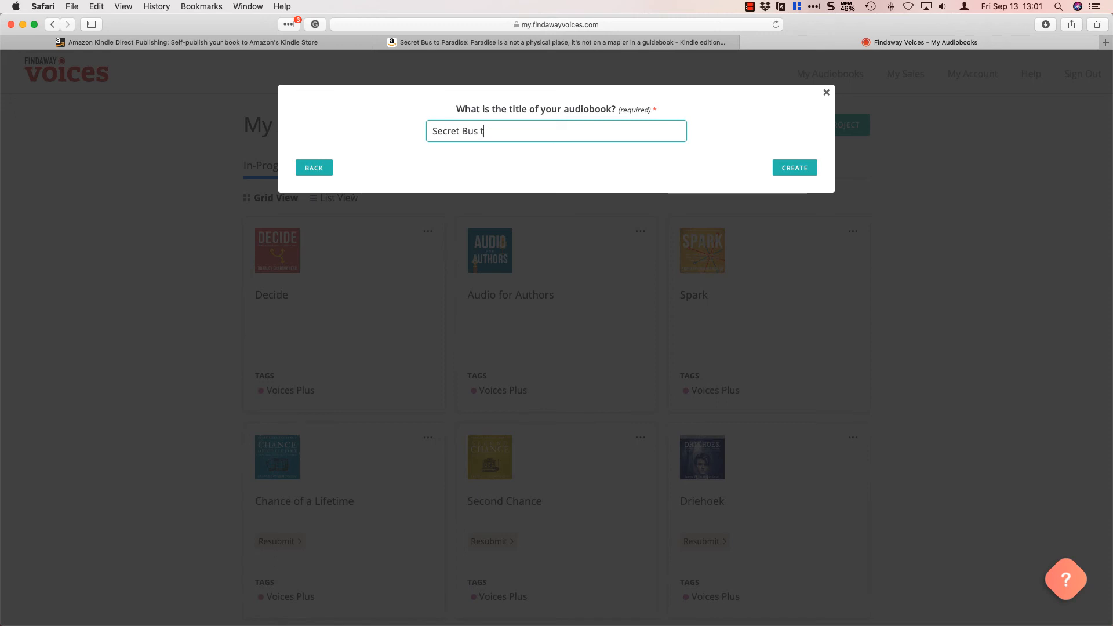
{"action": "type", "text": "o Paradise"}
{"action": "left_click", "coordinate": [786, 169]}
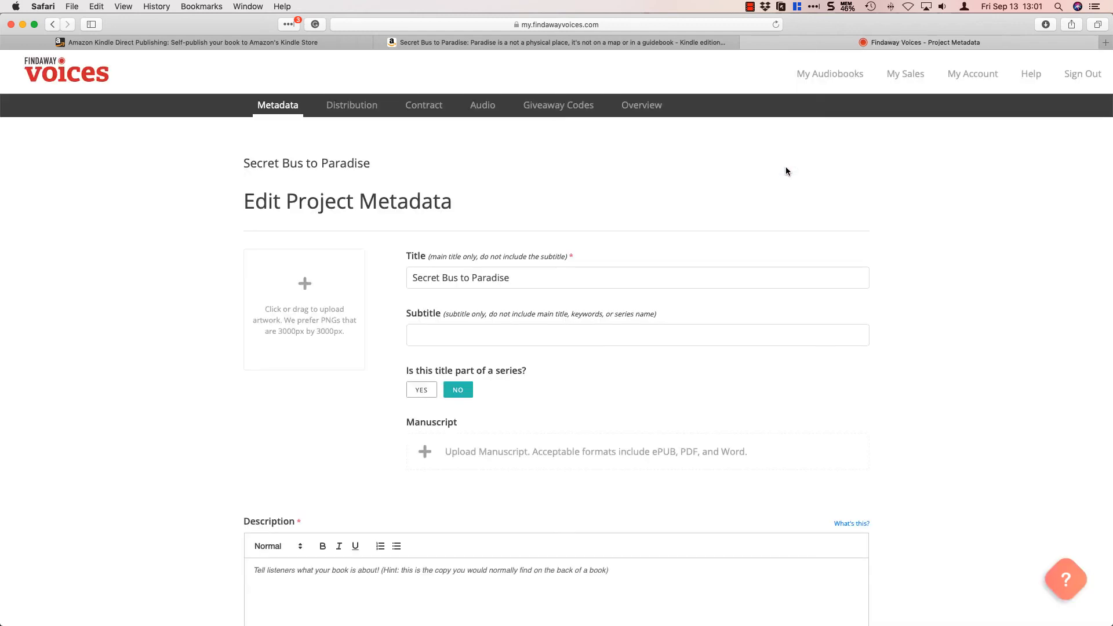
Copy the book's subtitle from the title info in Vellum and enter it as the subtitle in the Findaway Voices metadata.
{"action": "key", "text": "super+Tab"}
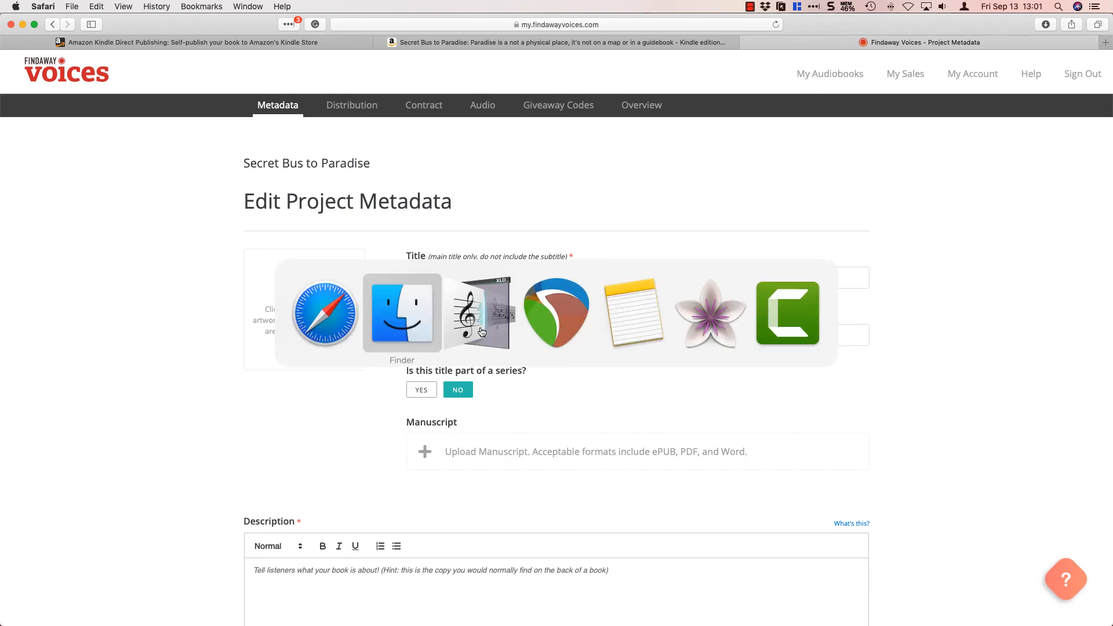
{"action": "key", "text": "super+Tab"}
{"action": "key", "text": "super+Tab"}
{"action": "key", "text": "super+Tab"}
{"action": "key", "text": "super+Tab"}
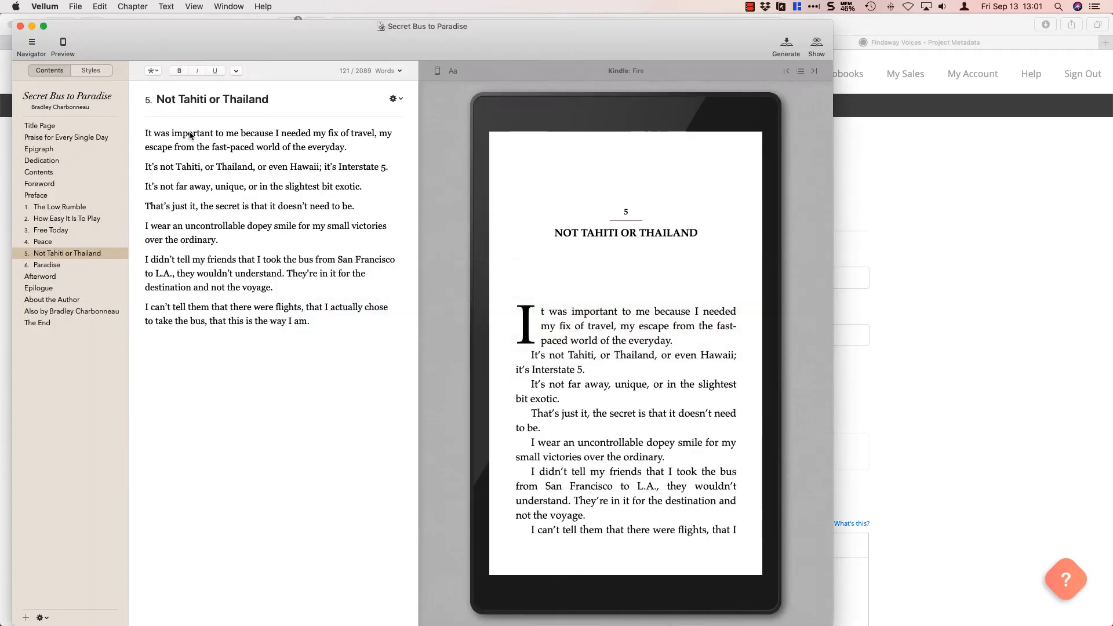
{"action": "left_click", "coordinate": [72, 102]}
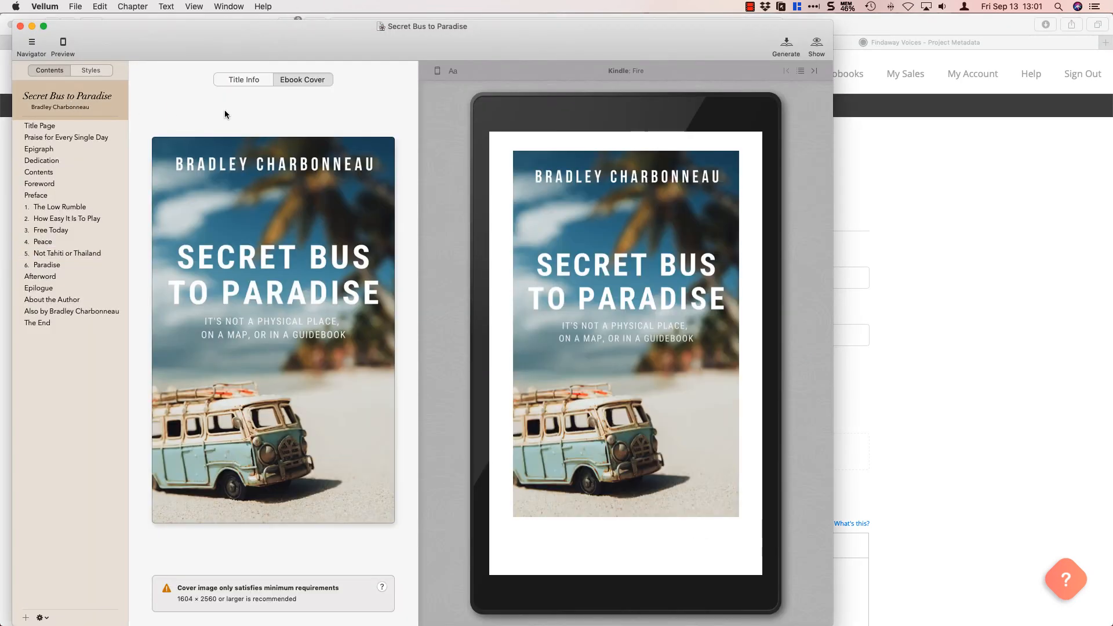
{"action": "left_click", "coordinate": [253, 84]}
{"action": "left_click", "coordinate": [248, 141]}
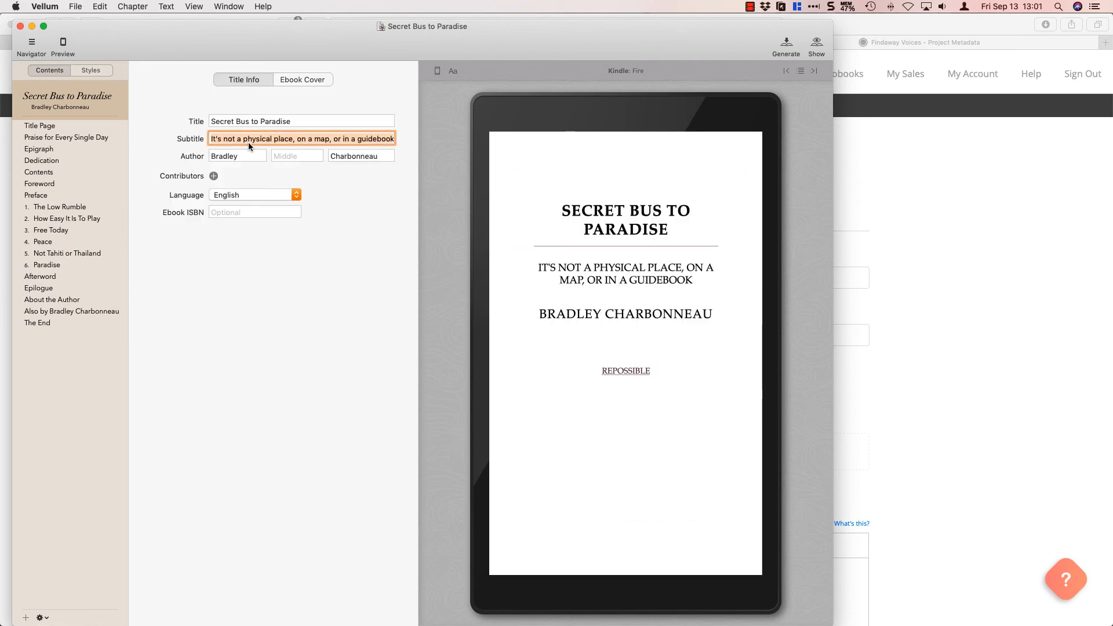
{"action": "key", "text": "super+Tab"}
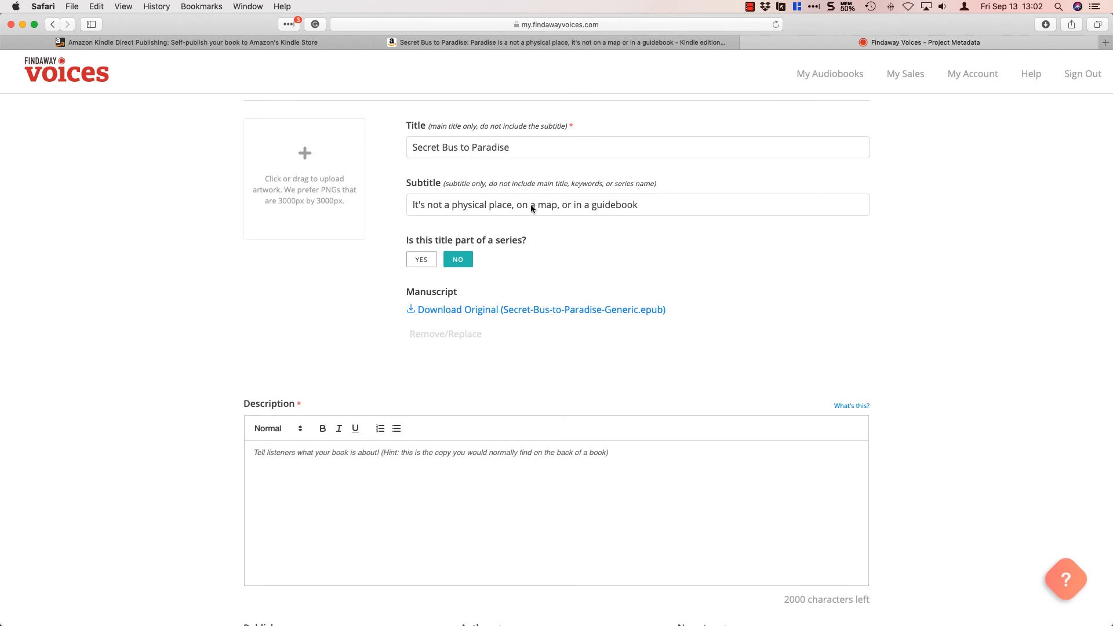
Copy the full book description from the Amazon Kindle page and paste it into the Findaway Voices project's description.
{"action": "left_click", "coordinate": [405, 43]}
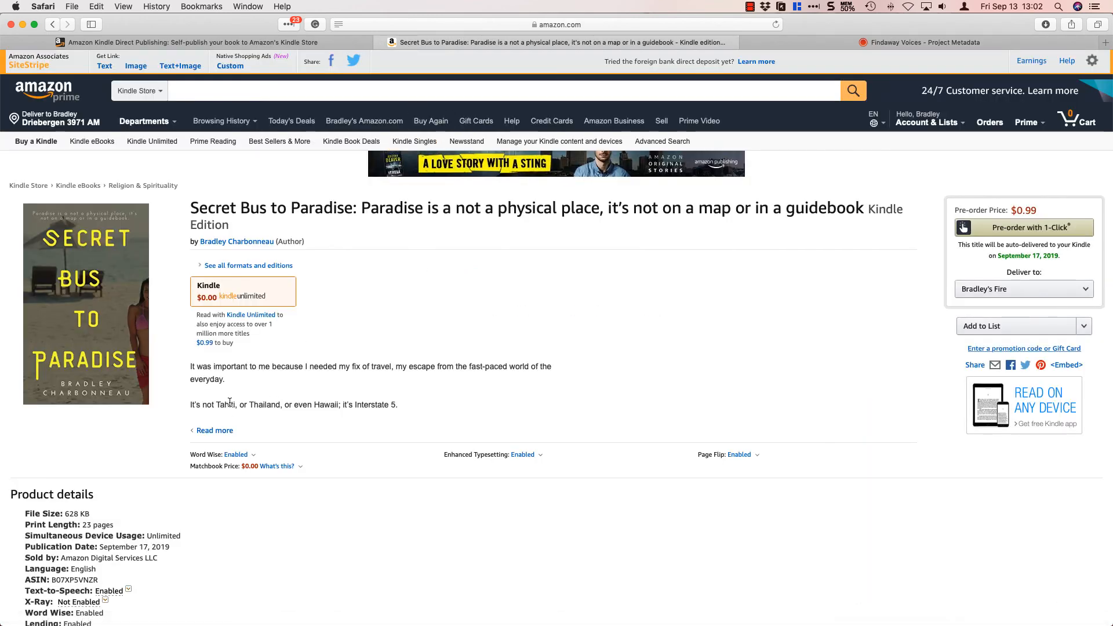
{"action": "left_click", "coordinate": [216, 431]}
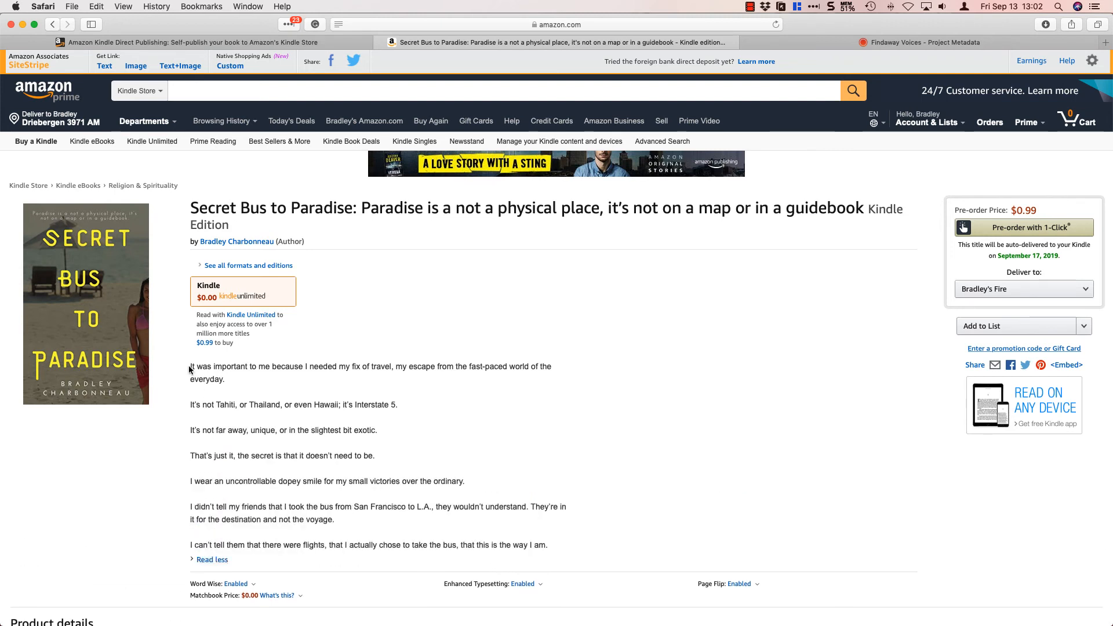
{"action": "left_click_drag", "start_coordinate": [189, 367], "coordinate": [194, 366]}
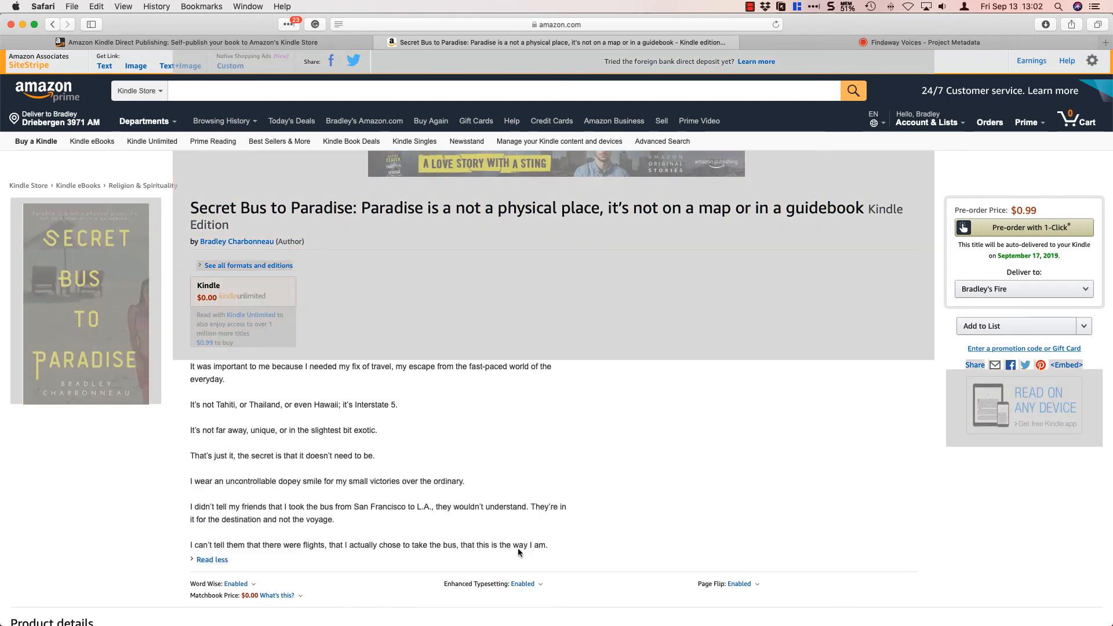
{"action": "left_click_drag", "start_coordinate": [548, 545], "coordinate": [140, 369]}
{"action": "key", "text": "super+c"}
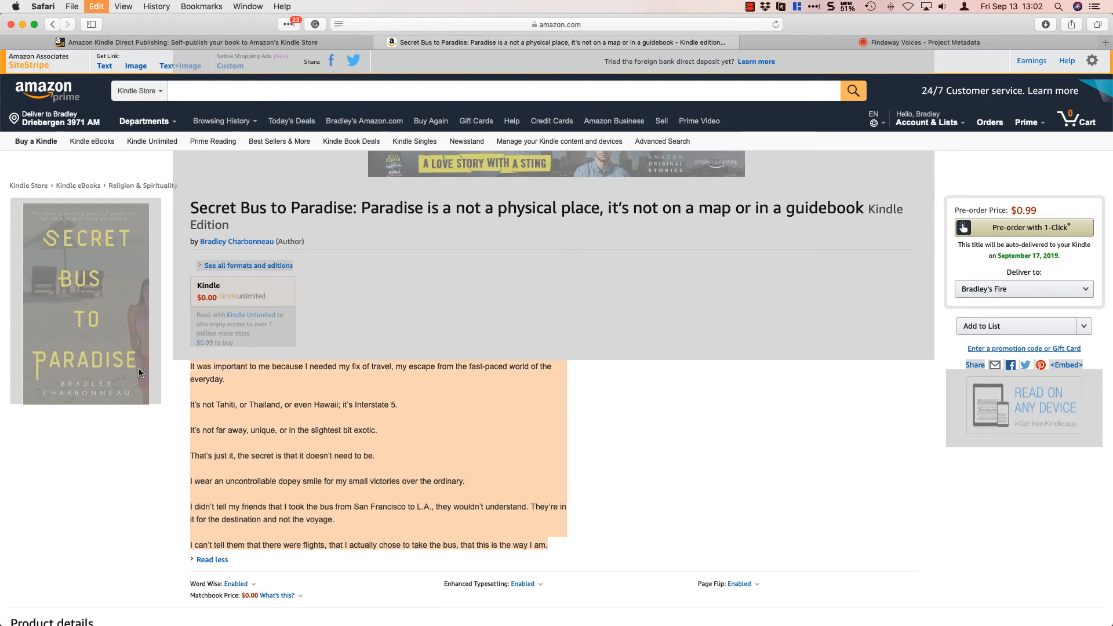
{"action": "left_click", "coordinate": [900, 38]}
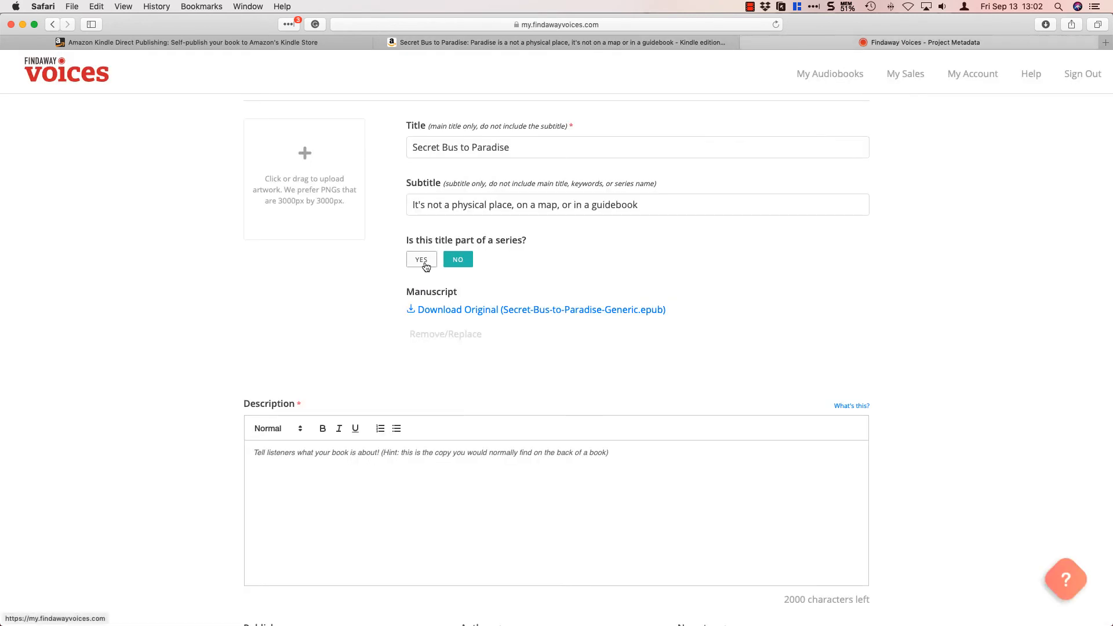
{"action": "key", "text": "super+v"}
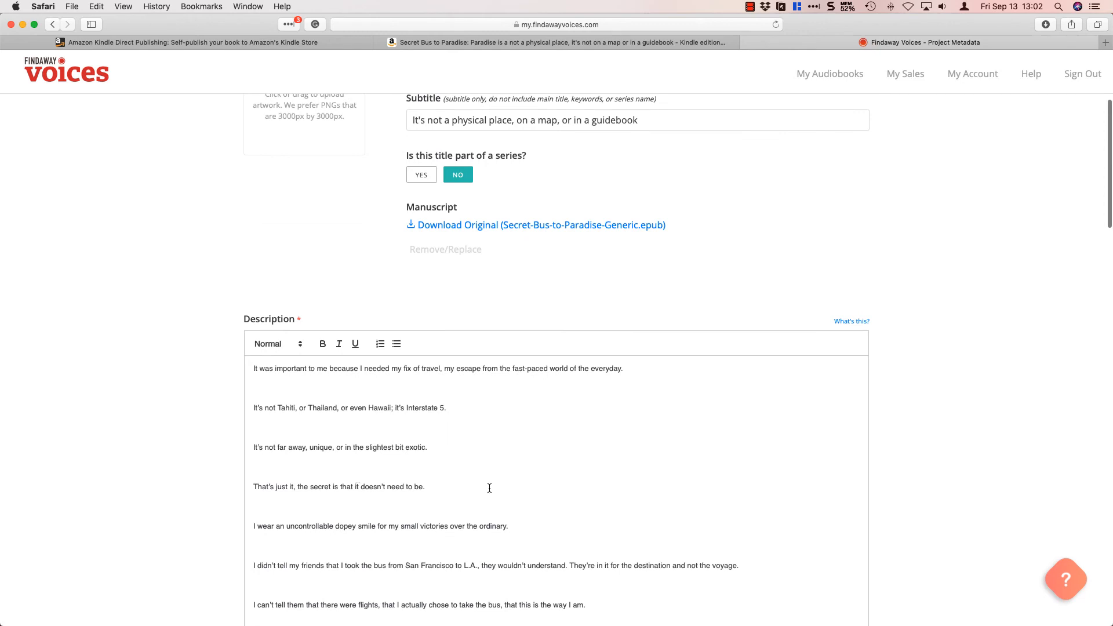
Remove the blank lines between all paragraphs of the audiobook description.
{"action": "key", "text": "BackSpace"}
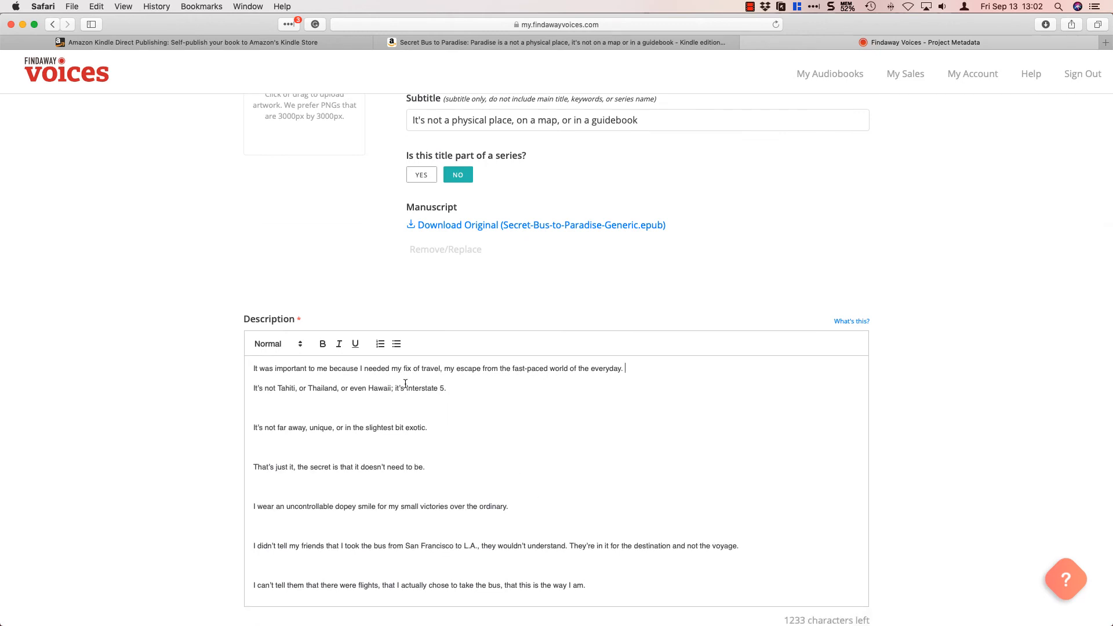
{"action": "left_click", "coordinate": [340, 406]}
{"action": "key", "text": "BackSpace"}
{"action": "left_click", "coordinate": [322, 422]}
{"action": "key", "text": "BackSpace"}
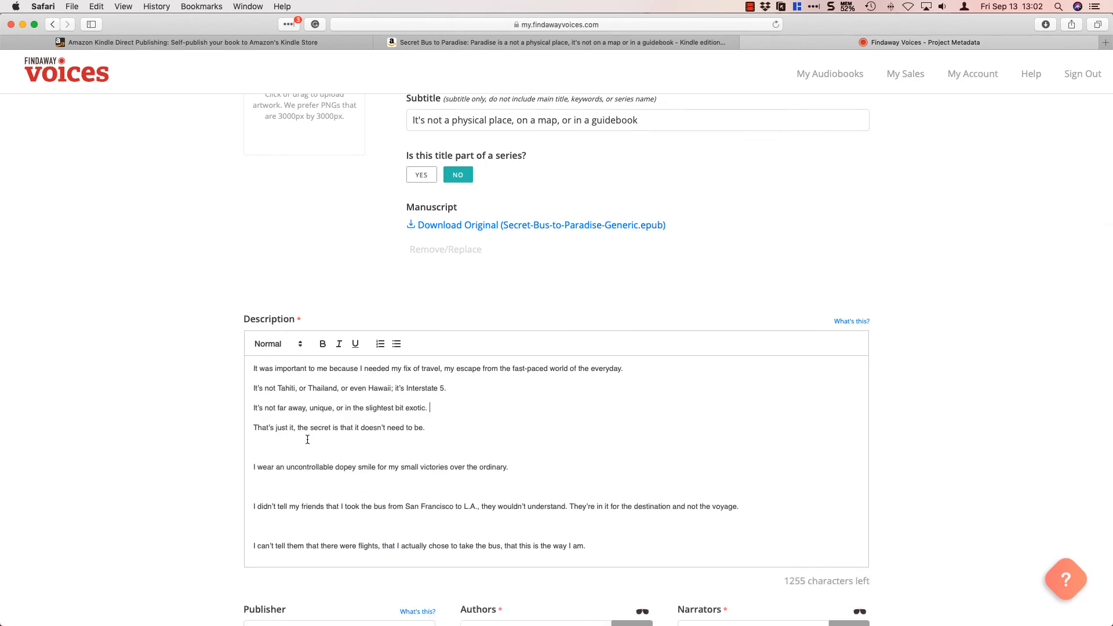
{"action": "left_click", "coordinate": [305, 442]}
{"action": "key", "text": "BackSpace"}
{"action": "left_click", "coordinate": [292, 462]}
{"action": "key", "text": "BackSpace"}
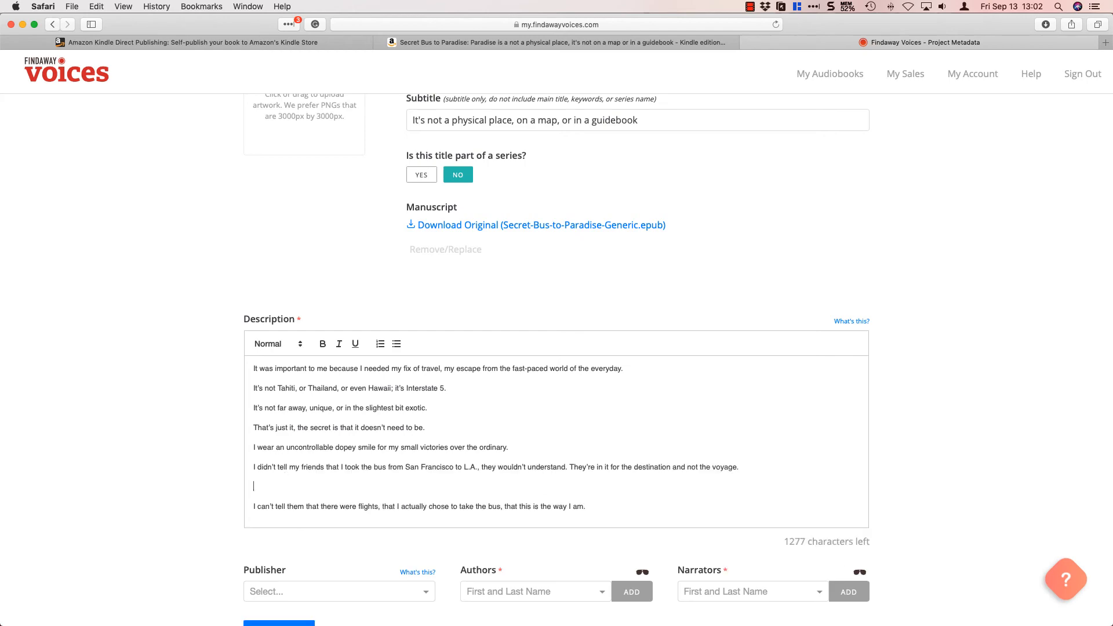
{"action": "key", "text": "BackSpace"}
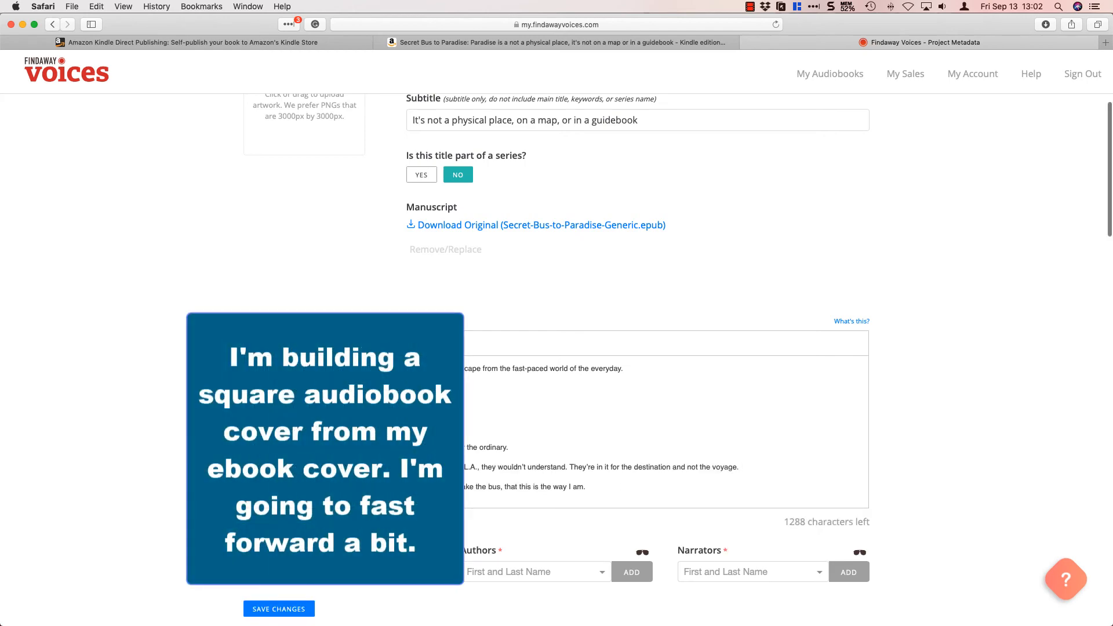
Switch to Canva and paste the Secret Bus to Paradise ebook cover onto page 19 of the Audiobook Covers design.
{"action": "scroll", "coordinate": [400, 398], "scroll_direction": "up", "scroll_amount": 5}
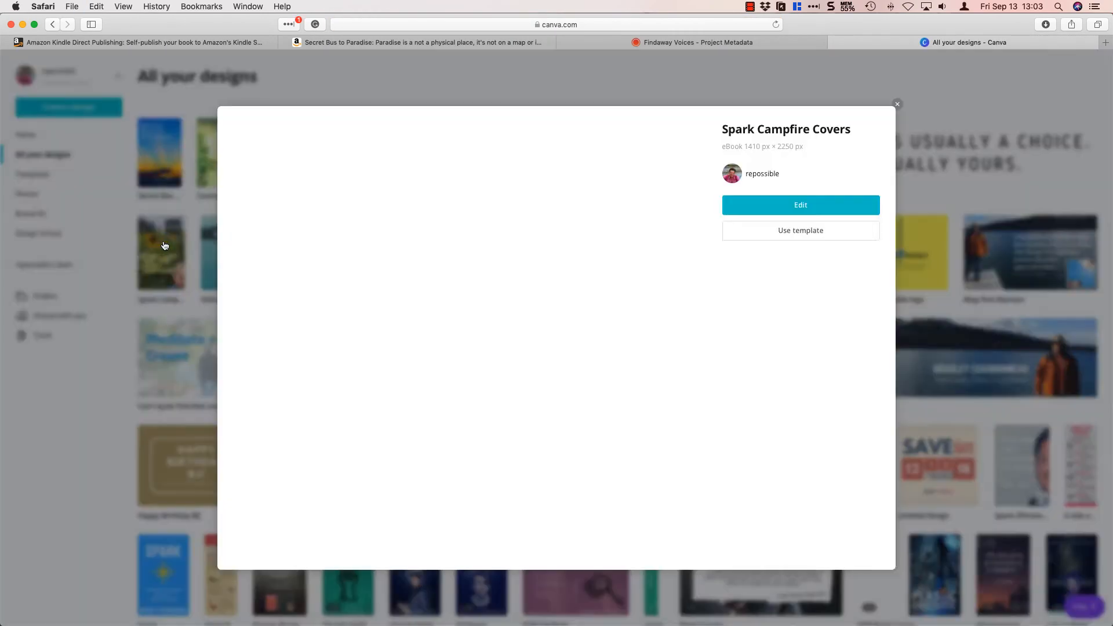
{"action": "left_click", "coordinate": [799, 211]}
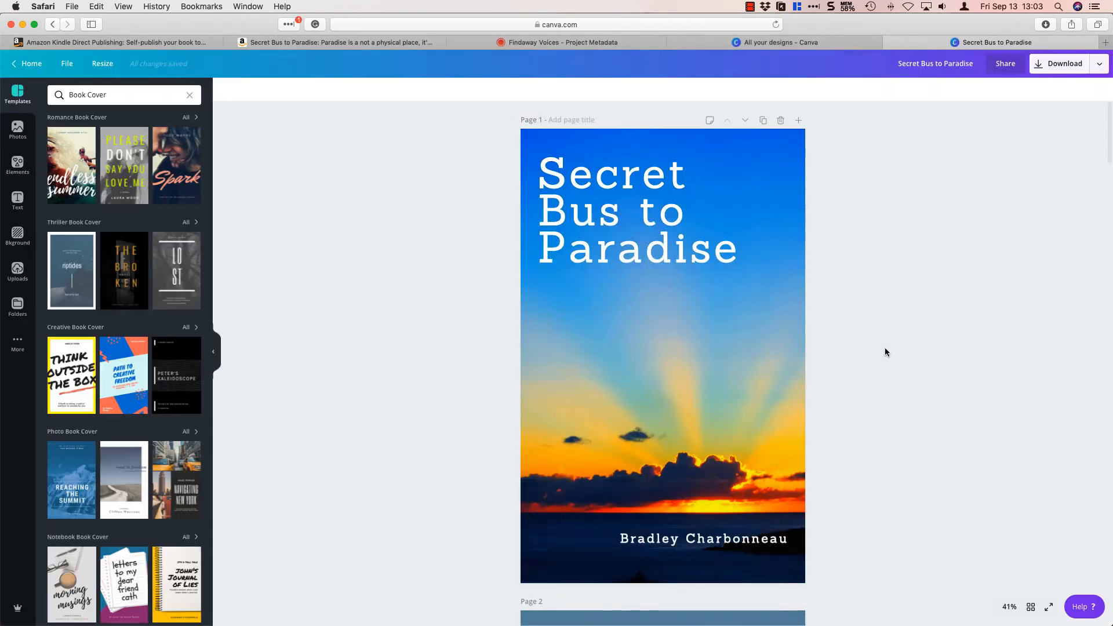
{"action": "scroll", "coordinate": [884, 350], "scroll_direction": "down", "scroll_amount": 15}
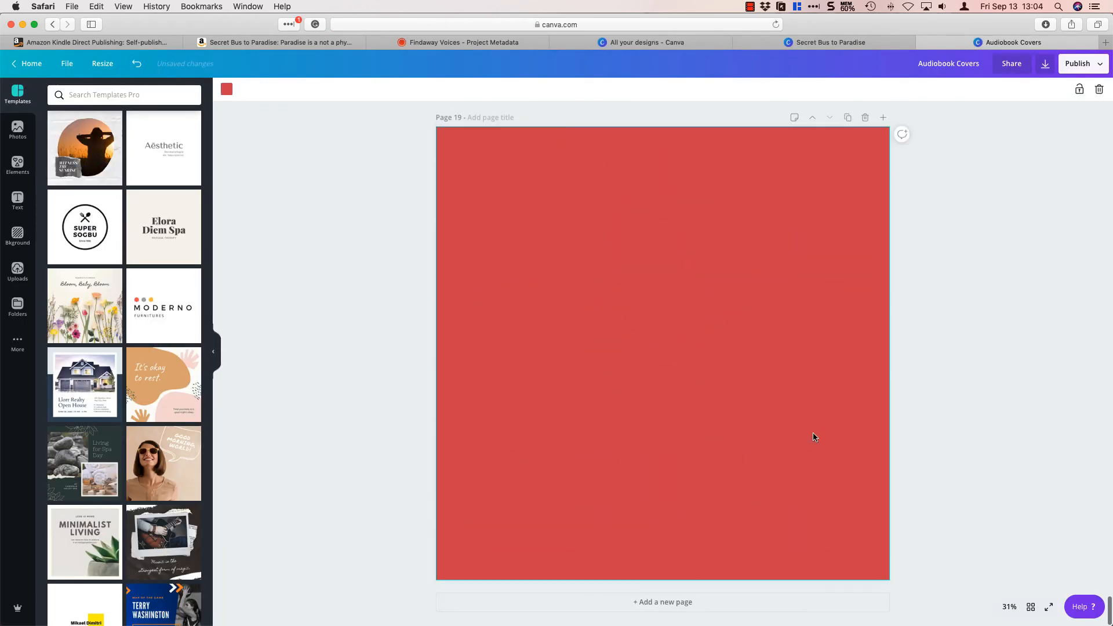
{"action": "key", "text": "Delete"}
{"action": "key", "text": "super+v"}
Resize and reposition the pasted cover's background and text so they fill the square page with the bus below the subtitle.
{"action": "left_click_drag", "start_coordinate": [656, 467], "coordinate": [748, 612]}
{"action": "left_click", "coordinate": [1009, 606]}
{"action": "left_click", "coordinate": [1009, 517]}
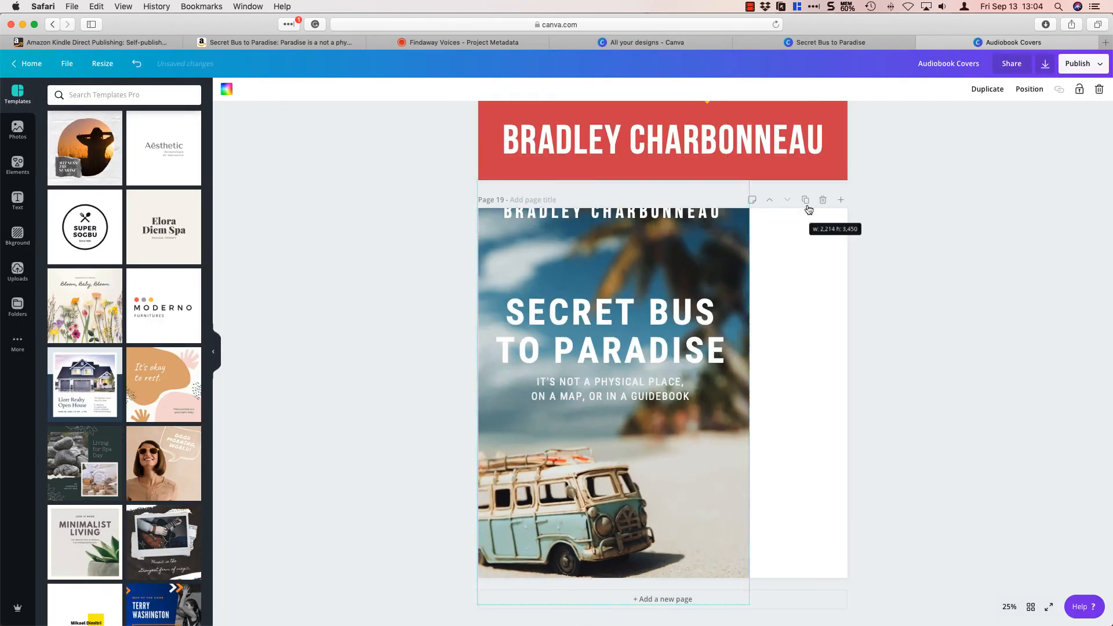
{"action": "left_click", "coordinate": [1009, 606]}
{"action": "left_click", "coordinate": [1008, 539]}
{"action": "left_click_drag", "start_coordinate": [691, 431], "coordinate": [754, 411]}
{"action": "left_click_drag", "start_coordinate": [570, 451], "coordinate": [689, 516]}
{"action": "left_click_drag", "start_coordinate": [638, 485], "coordinate": [662, 482]}
{"action": "left_click_drag", "start_coordinate": [709, 453], "coordinate": [680, 467]}
{"action": "left_click", "coordinate": [783, 482]}
{"action": "left_click", "coordinate": [1009, 606]}
{"action": "left_click", "coordinate": [1005, 559]}
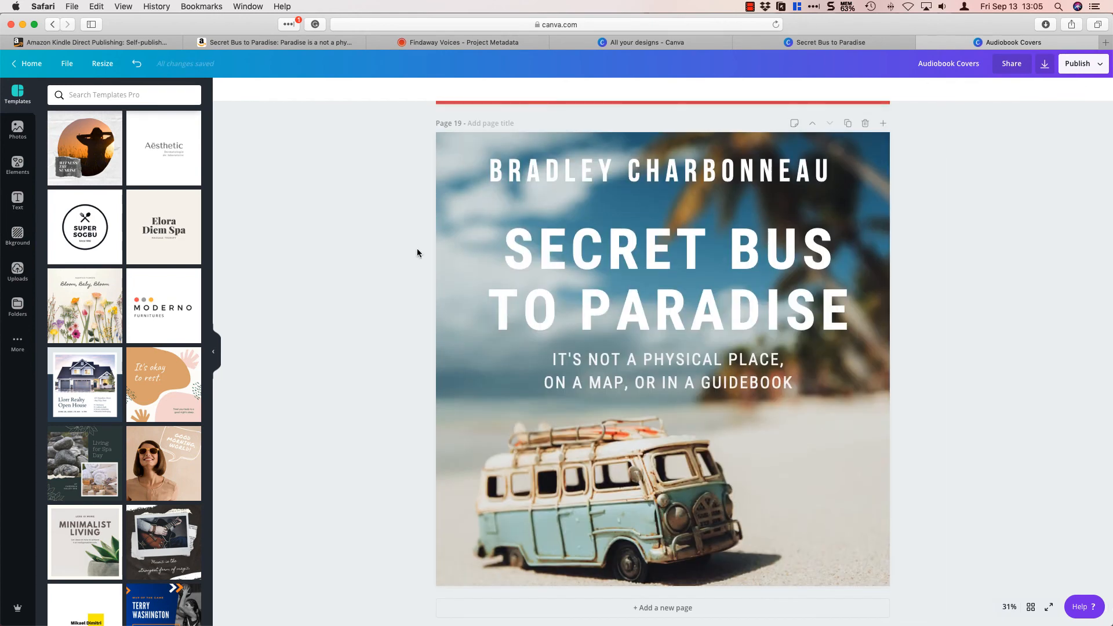
Enlarge the title to nearly the full cover width, centre it and the subtitle, and move the author name slightly up.
{"action": "left_click", "coordinate": [666, 239]}
{"action": "left_click_drag", "start_coordinate": [853, 217], "coordinate": [926, 188]}
{"action": "left_click_drag", "start_coordinate": [703, 358], "coordinate": [663, 364]}
{"action": "left_click_drag", "start_coordinate": [887, 350], "coordinate": [865, 342]}
{"action": "left_click_drag", "start_coordinate": [654, 357], "coordinate": [659, 362]}
{"action": "left_click", "coordinate": [660, 172]}
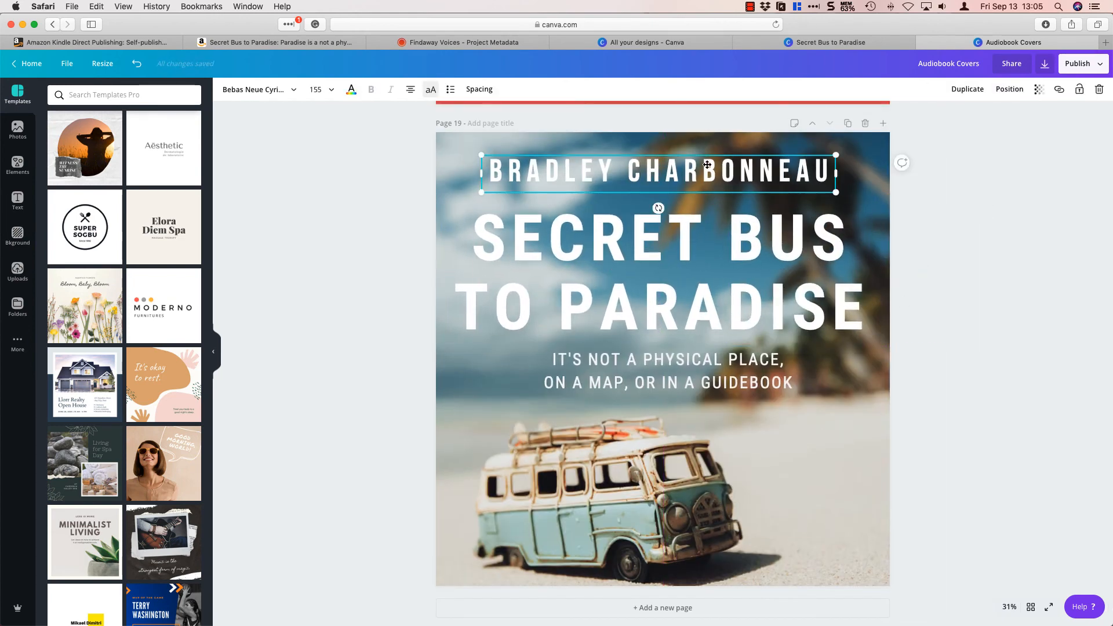
{"action": "left_click_drag", "start_coordinate": [658, 207], "coordinate": [658, 199]}
{"action": "left_click", "coordinate": [927, 389]}
Download only page 19 of the cover design as a PNG.
{"action": "left_click", "coordinate": [1044, 63]}
{"action": "left_click", "coordinate": [980, 262]}
{"action": "scroll", "coordinate": [1037, 347], "scroll_direction": "down", "scroll_amount": 10}
{"action": "left_click", "coordinate": [1087, 378]}
{"action": "left_click", "coordinate": [1029, 413]}
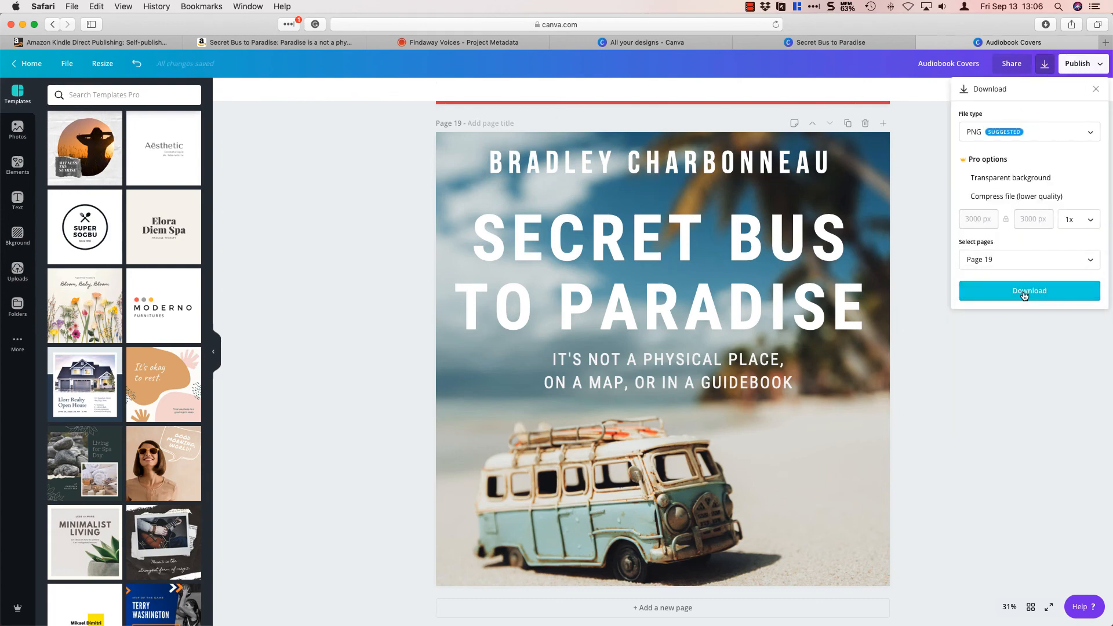
{"action": "left_click", "coordinate": [1024, 294]}
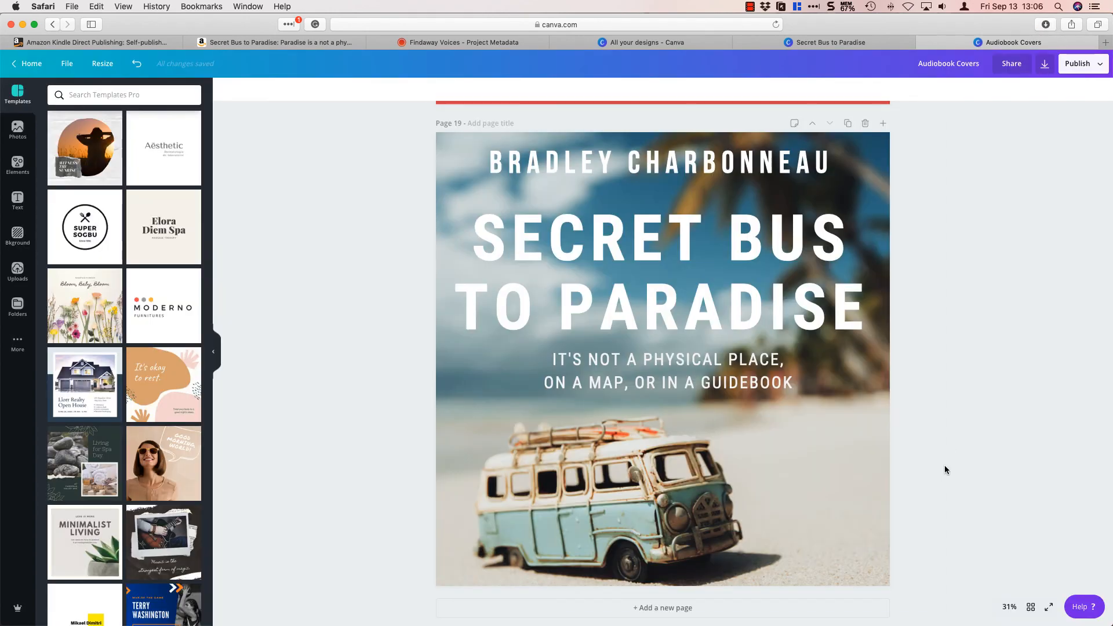
Rename the downloaded image secret-bus-paradise and upload it as the cover artwork of the Findaway Voices project.
{"action": "left_click", "coordinate": [464, 43]}
{"action": "key", "text": "super+Tab"}
{"action": "left_click", "coordinate": [168, 116]}
{"action": "key", "text": "Return"}
{"action": "type", "text": "secret-bus-paradise"}
{"action": "key", "text": "Return"}
{"action": "left_click_drag", "start_coordinate": [457, 106], "coordinate": [304, 271]}
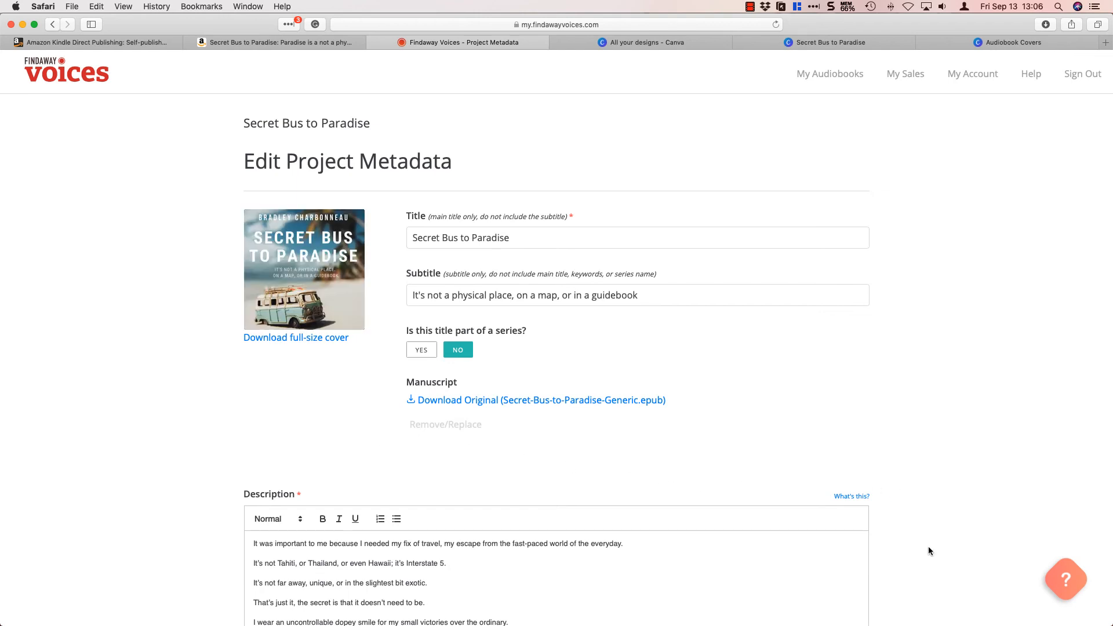
Set the publisher to Repossible and add the author's name under both Authors and Narrators.
{"action": "scroll", "coordinate": [928, 550], "scroll_direction": "down", "scroll_amount": 10}
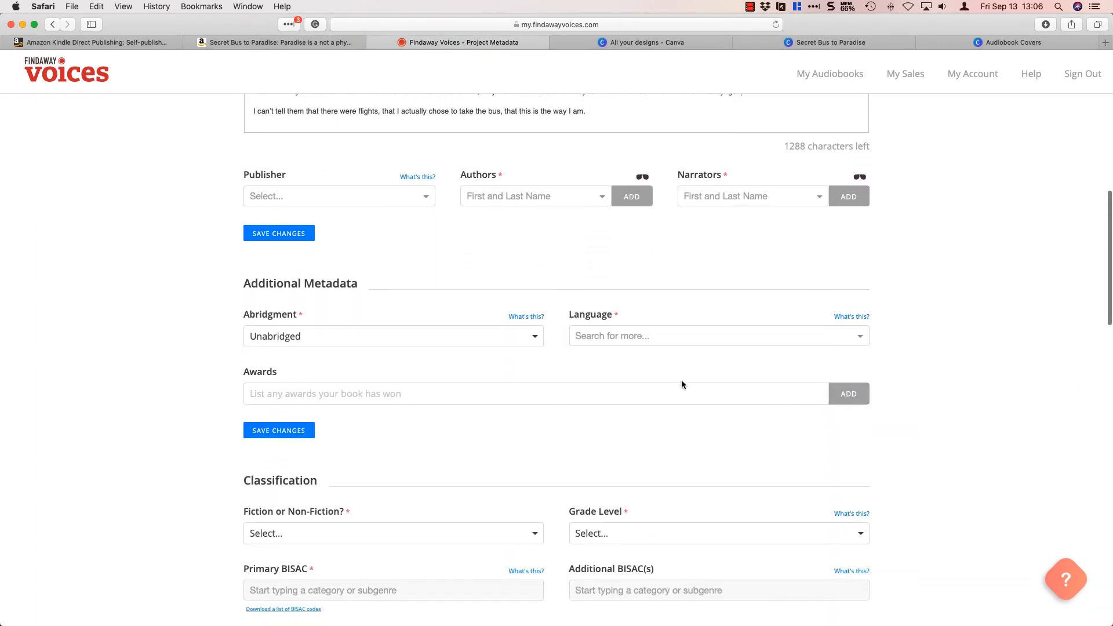
{"action": "left_click", "coordinate": [419, 196]}
{"action": "left_click", "coordinate": [278, 227]}
{"action": "left_click", "coordinate": [560, 198]}
{"action": "left_click", "coordinate": [521, 218]}
{"action": "left_click", "coordinate": [744, 197]}
{"action": "left_click", "coordinate": [740, 221]}
Set the language to English, classify the title as Non-fiction and choose Adult as the grade level.
{"action": "scroll", "coordinate": [403, 285], "scroll_direction": "down", "scroll_amount": 4}
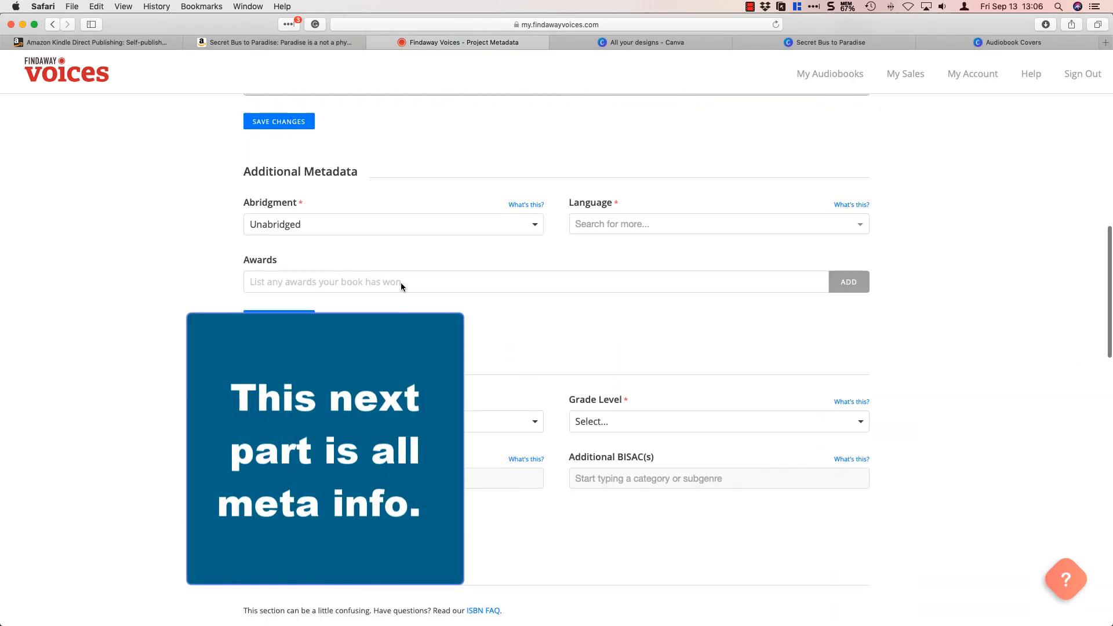
{"action": "scroll", "coordinate": [401, 283], "scroll_direction": "down", "scroll_amount": 2}
{"action": "left_click", "coordinate": [615, 171]}
{"action": "left_click", "coordinate": [615, 196]}
{"action": "scroll", "coordinate": [221, 317], "scroll_direction": "down", "scroll_amount": 3}
{"action": "left_click", "coordinate": [324, 265]}
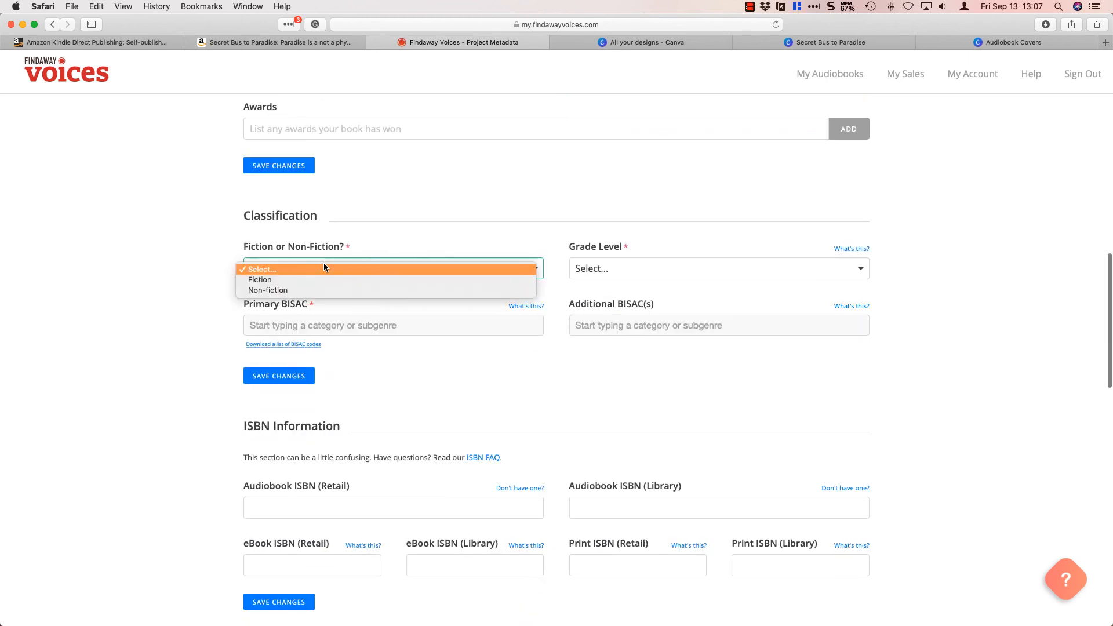
{"action": "left_click", "coordinate": [283, 290]}
{"action": "left_click", "coordinate": [674, 273]}
{"action": "left_click", "coordinate": [586, 333]}
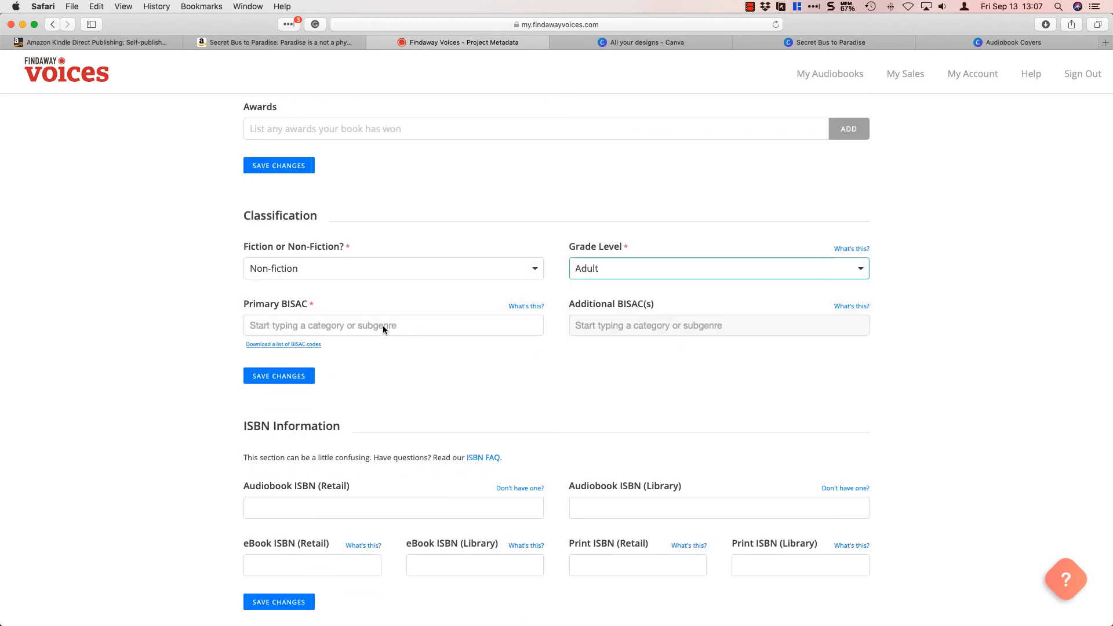
Set the primary BISAC to SELF-HELP / Motivational & Inspirational.
{"action": "left_click", "coordinate": [382, 325]}
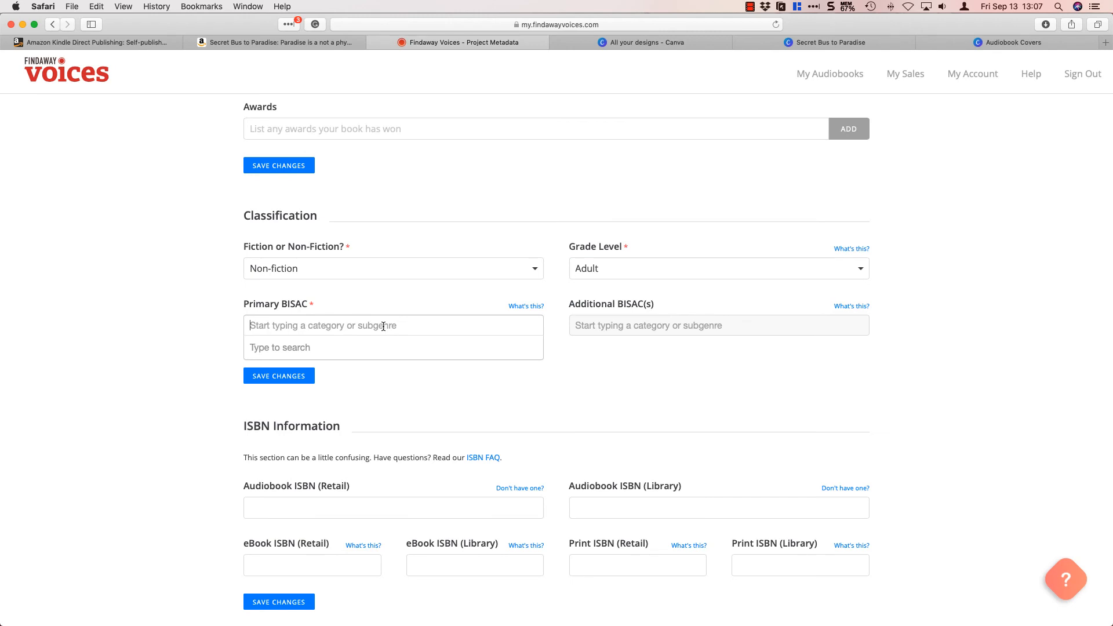
{"action": "type", "text": "motiv"}
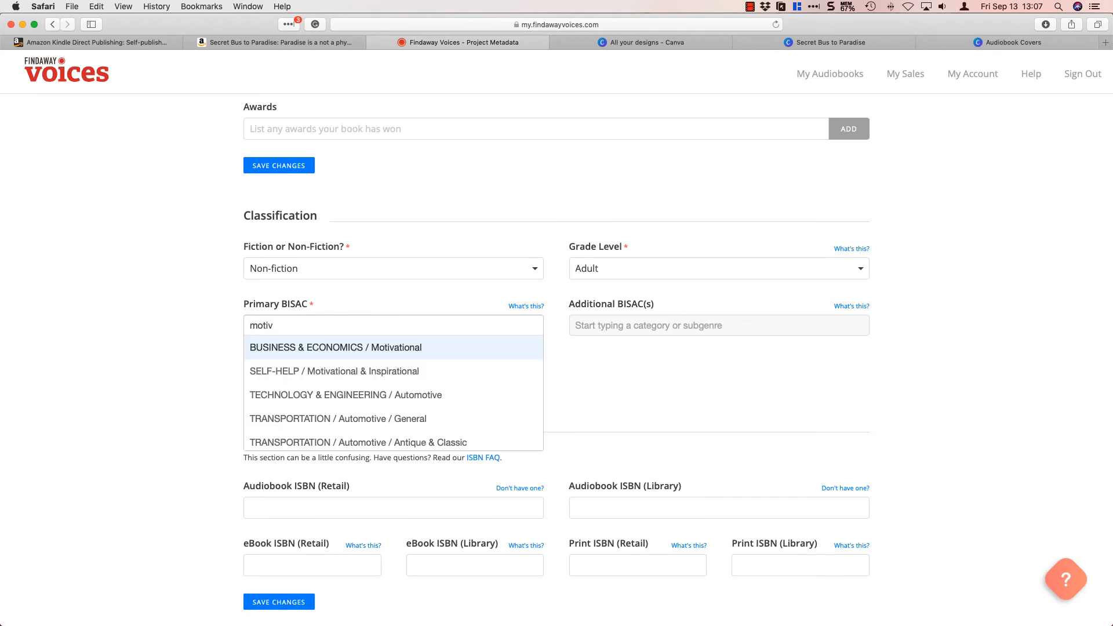
{"action": "left_click", "coordinate": [324, 376]}
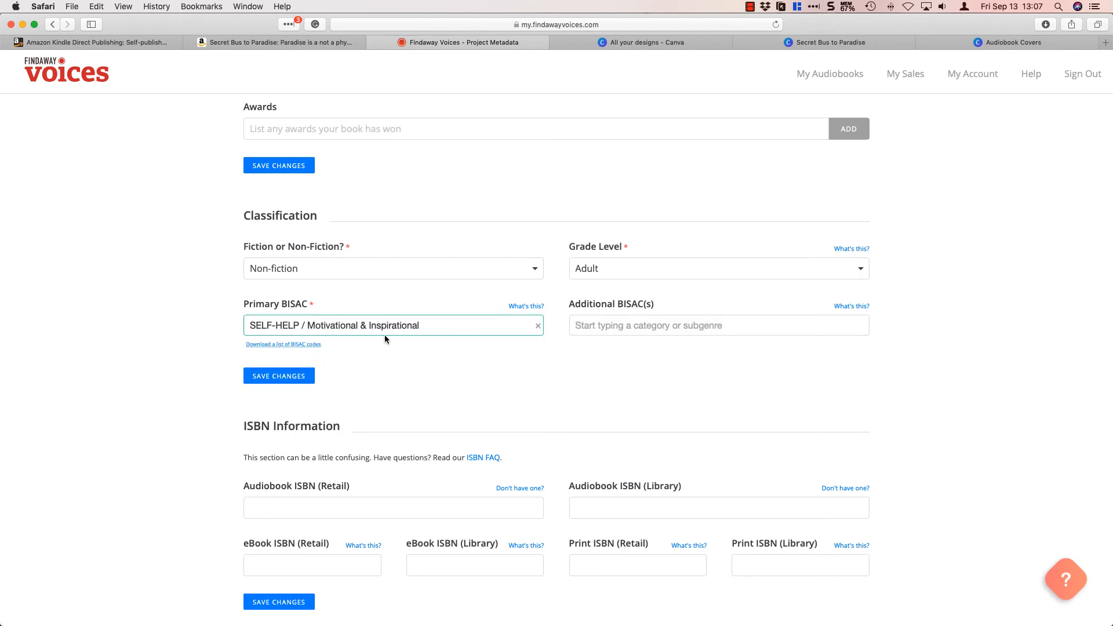
Add the additional BISACs HUMOR / Topic / Travel, TRAVEL / Special Interest / Adventure and TRAVEL / Special Interest / Literary.
{"action": "left_click", "coordinate": [719, 325]}
{"action": "type", "text": "inspi"}
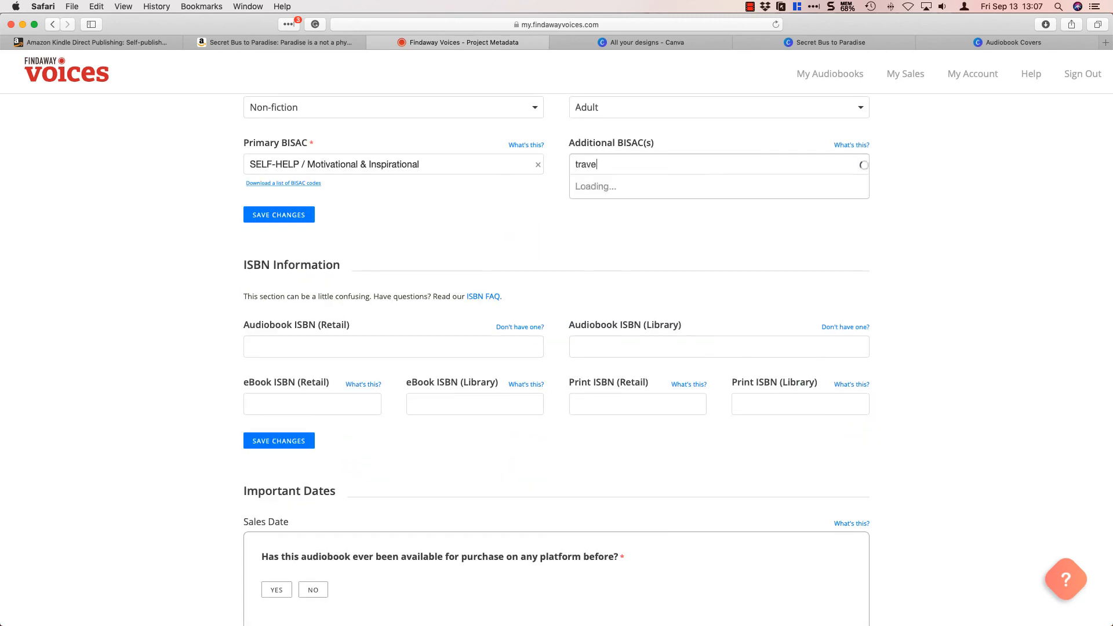
{"action": "left_click", "coordinate": [721, 231]}
{"action": "type", "text": "motiv"}
{"action": "scroll", "coordinate": [714, 232], "scroll_direction": "down", "scroll_amount": 3}
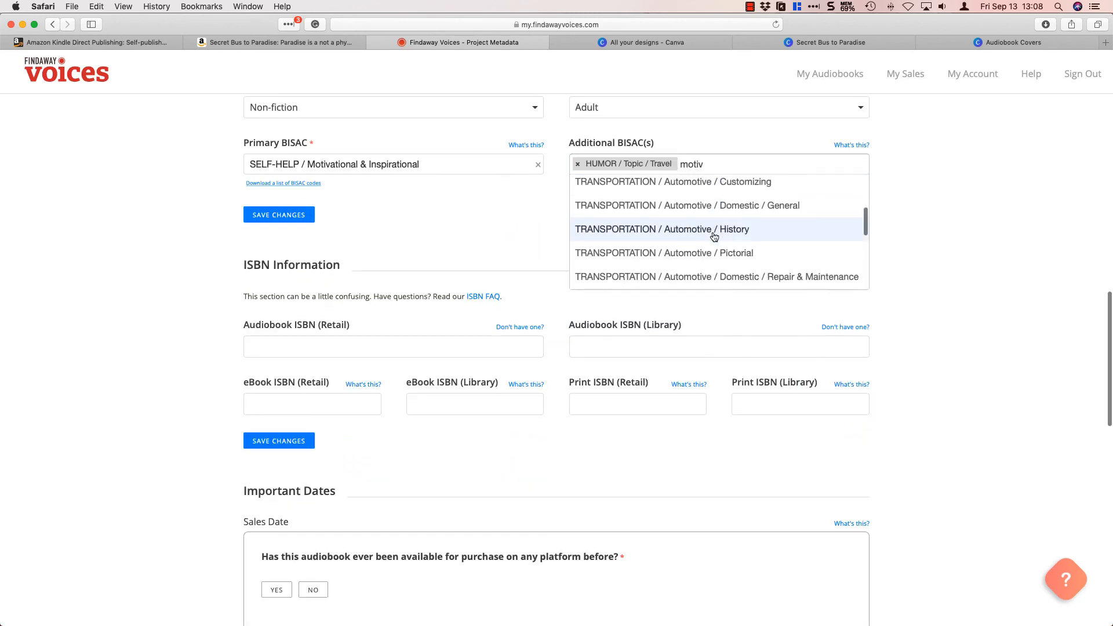
{"action": "key", "text": "BackSpace"}
{"action": "key", "text": "BackSpace"}
{"action": "key", "text": "BackSpace"}
{"action": "key", "text": "BackSpace"}
{"action": "key", "text": "BackSpace"}
{"action": "type", "text": "travel"}
{"action": "left_click", "coordinate": [696, 237]}
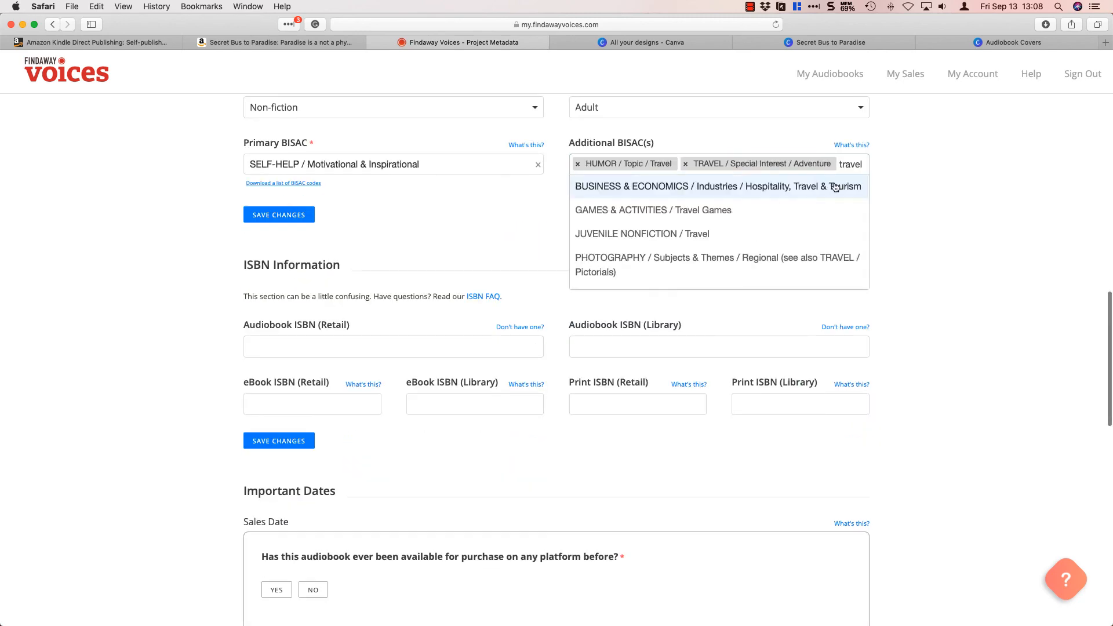
{"action": "scroll", "coordinate": [771, 240], "scroll_direction": "down", "scroll_amount": 15}
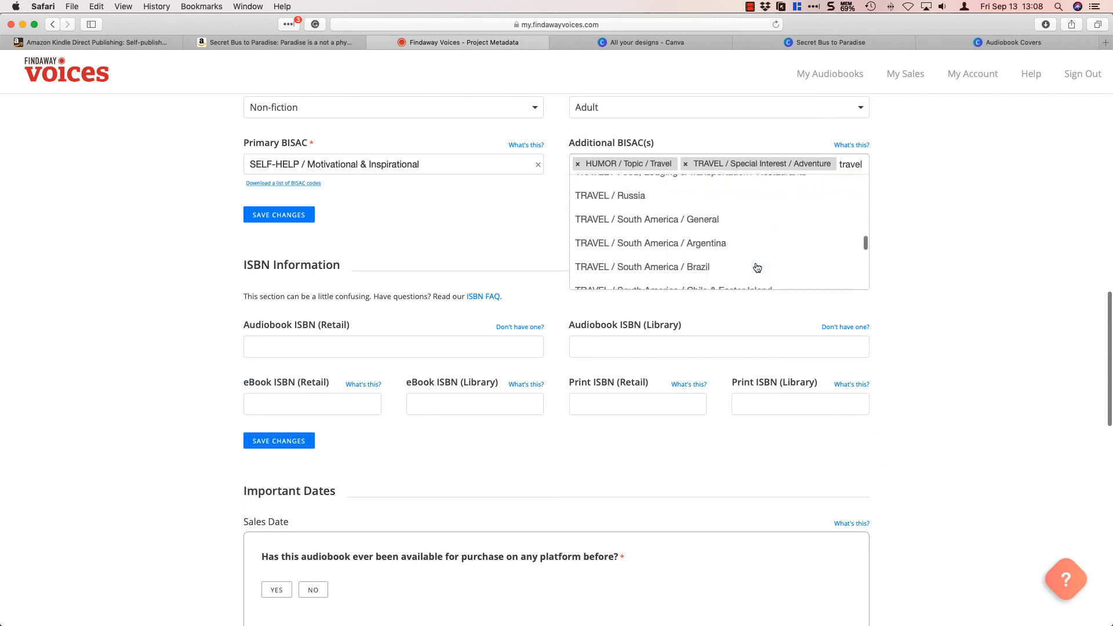
{"action": "scroll", "coordinate": [757, 267], "scroll_direction": "down", "scroll_amount": 10}
{"action": "left_click", "coordinate": [754, 263]}
Add the additional BISACs SELF-HELP / General, SELF-HELP / Creativity and SELF-HELP / Personal Growth / Happiness.
{"action": "type", "text": "self-h"}
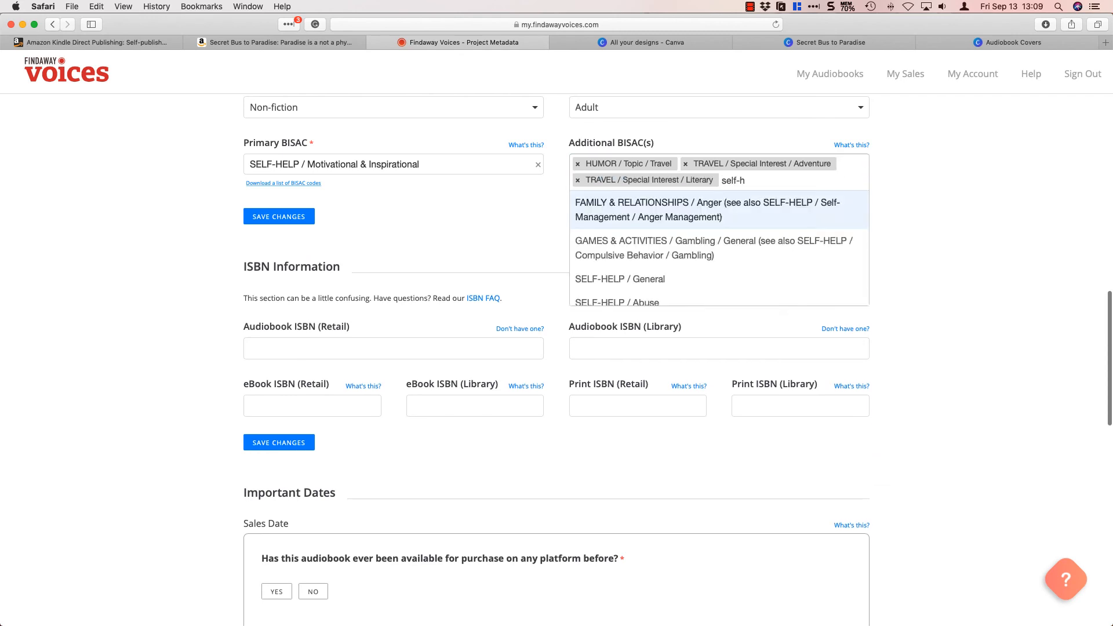
{"action": "left_click", "coordinate": [760, 279]}
{"action": "type", "text": "self-h"}
{"action": "scroll", "coordinate": [766, 297], "scroll_direction": "down", "scroll_amount": 6}
{"action": "left_click", "coordinate": [766, 297]}
{"action": "type", "text": "self-help"}
{"action": "scroll", "coordinate": [786, 269], "scroll_direction": "down", "scroll_amount": 9}
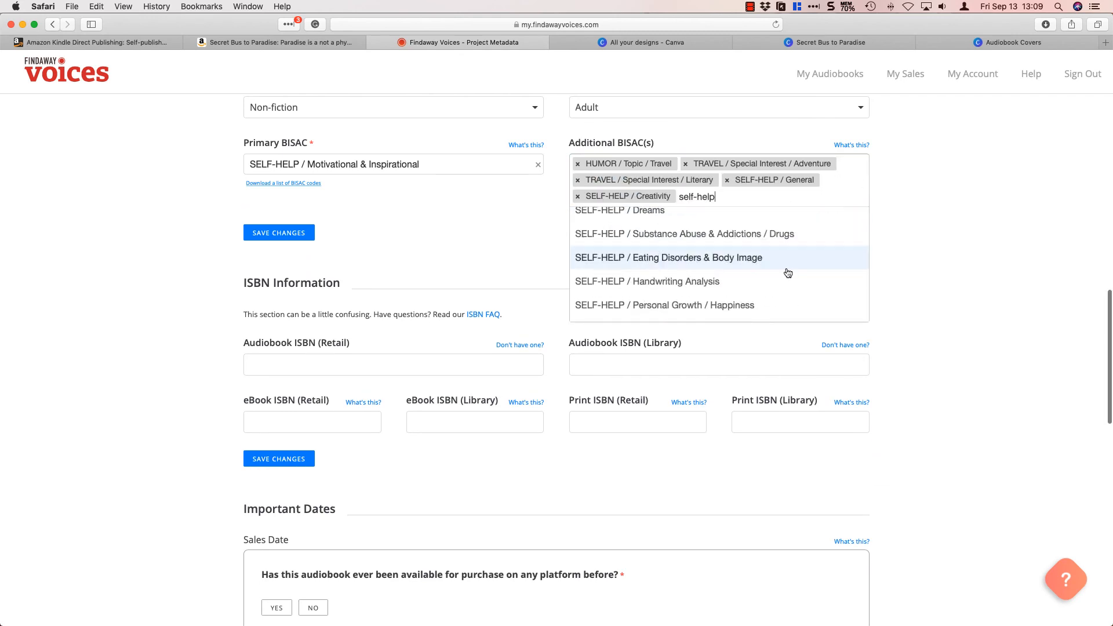
{"action": "left_click", "coordinate": [725, 305]}
Add BODY, MIND & SPIRIT / Inspiration & Personal Growth and SELF-HELP / Personal Growth / Success and General as additional BISACs.
{"action": "type", "text": "growth"}
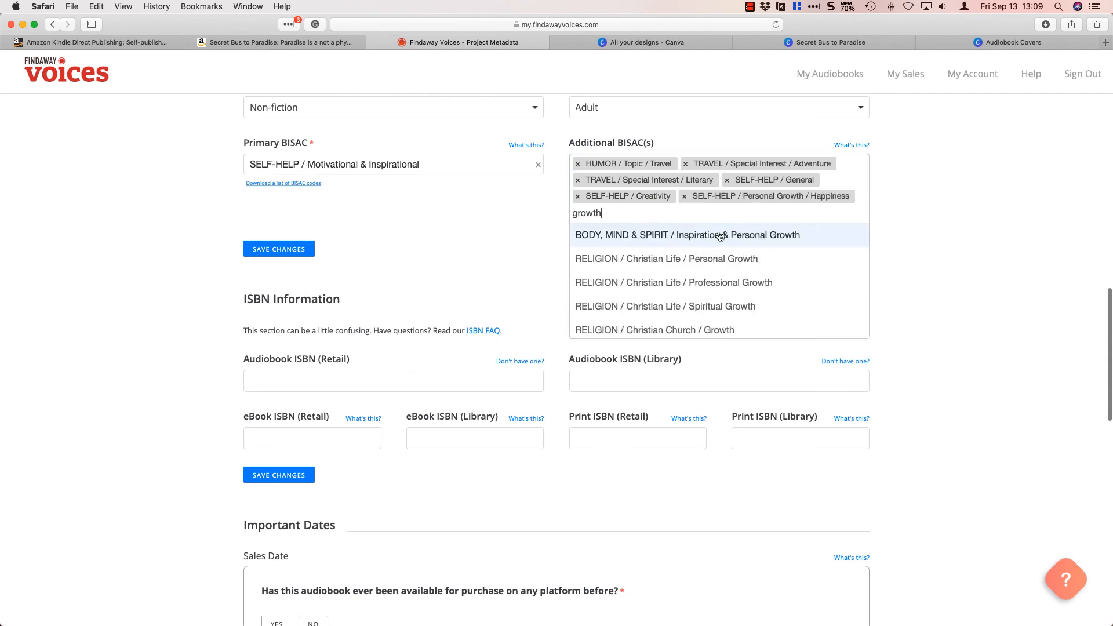
{"action": "left_click", "coordinate": [719, 236]}
{"action": "type", "text": "growth"}
{"action": "scroll", "coordinate": [686, 264], "scroll_direction": "down", "scroll_amount": 4}
{"action": "left_click", "coordinate": [686, 264]}
{"action": "type", "text": "personal g"}
{"action": "scroll", "coordinate": [670, 303], "scroll_direction": "down", "scroll_amount": 4}
{"action": "left_click", "coordinate": [658, 320]}
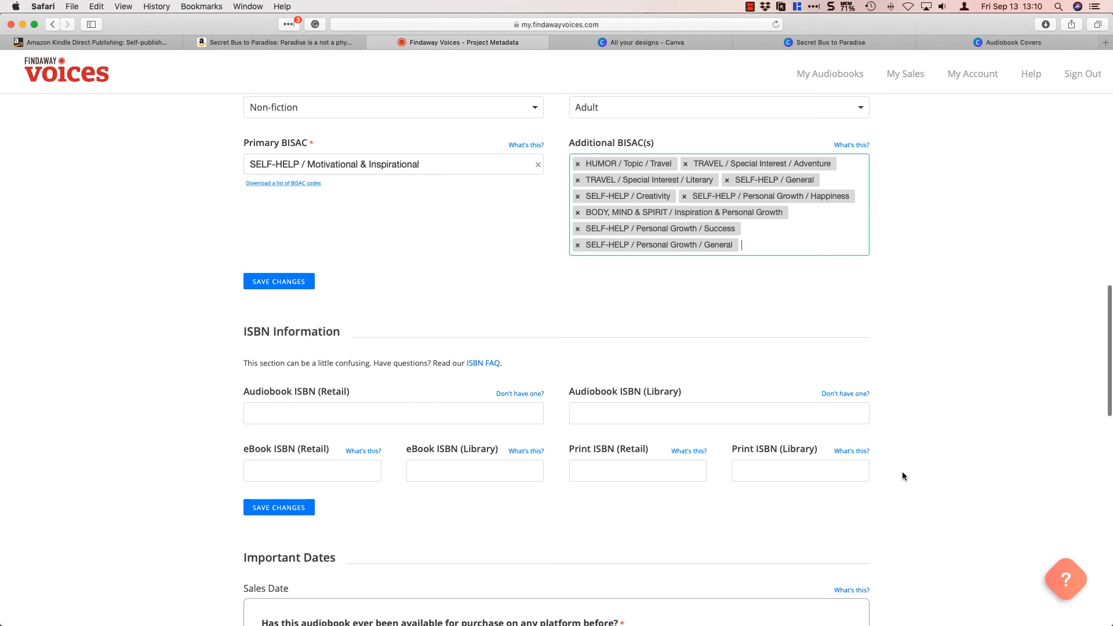
Mark the audiobook as never available for purchase before, set the street date to 09/17/2019 and save the changes.
{"action": "scroll", "coordinate": [902, 476], "scroll_direction": "down", "scroll_amount": 4}
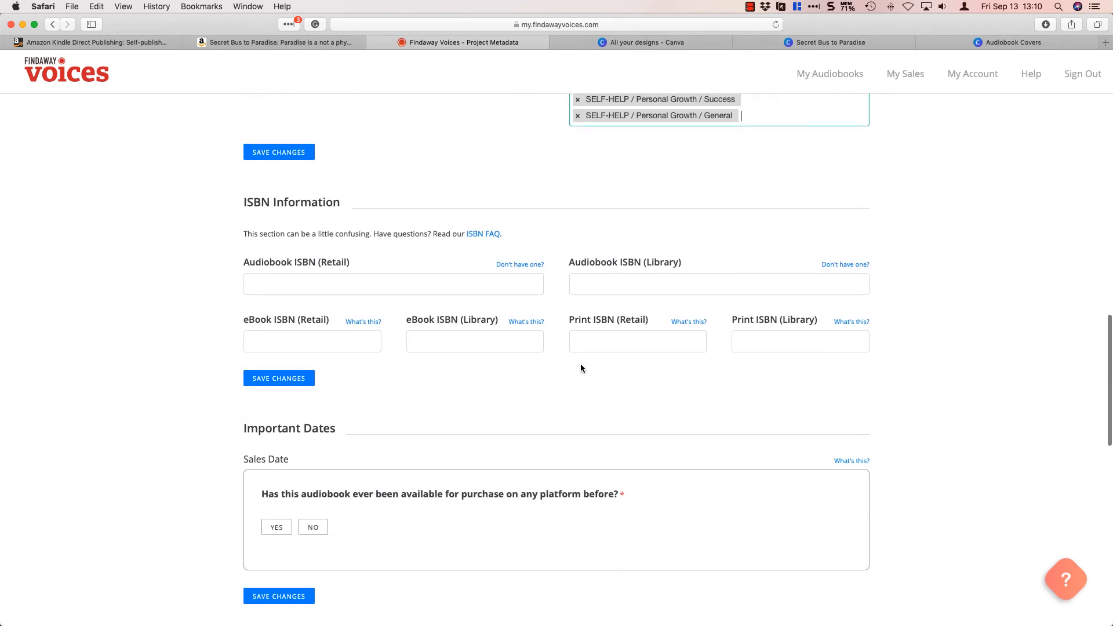
{"action": "scroll", "coordinate": [579, 363], "scroll_direction": "down", "scroll_amount": 3}
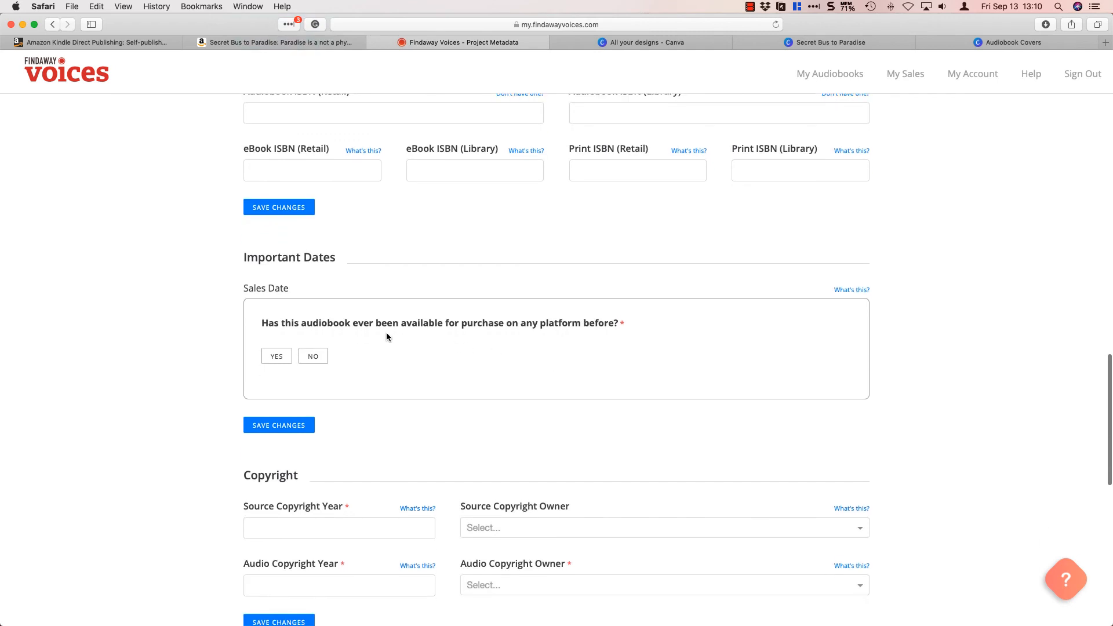
{"action": "left_click", "coordinate": [316, 355]}
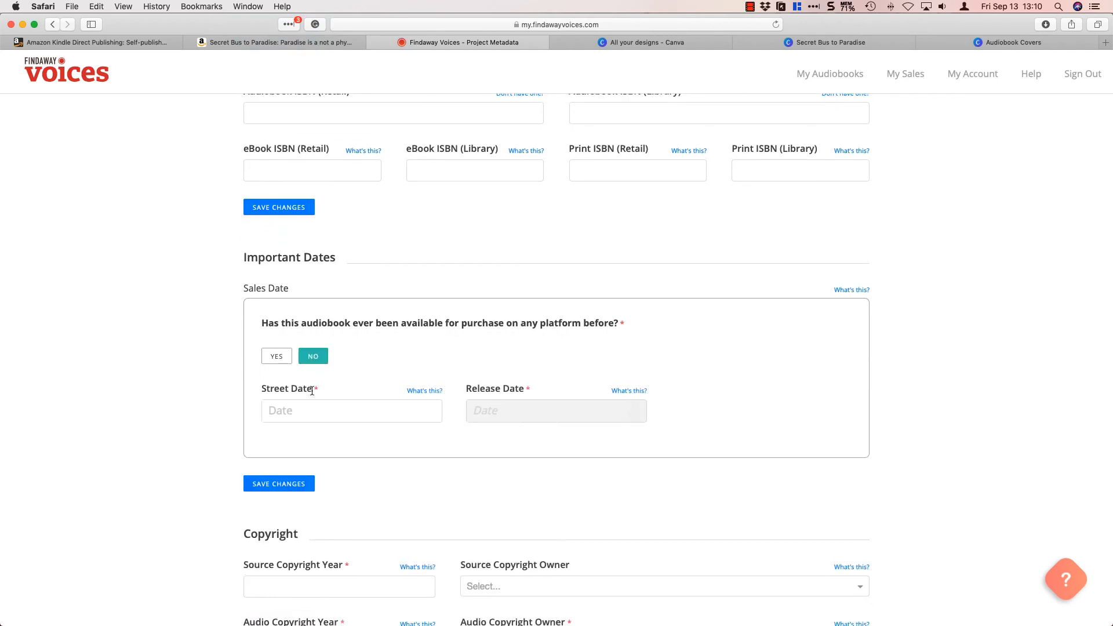
{"action": "left_click", "coordinate": [316, 412]}
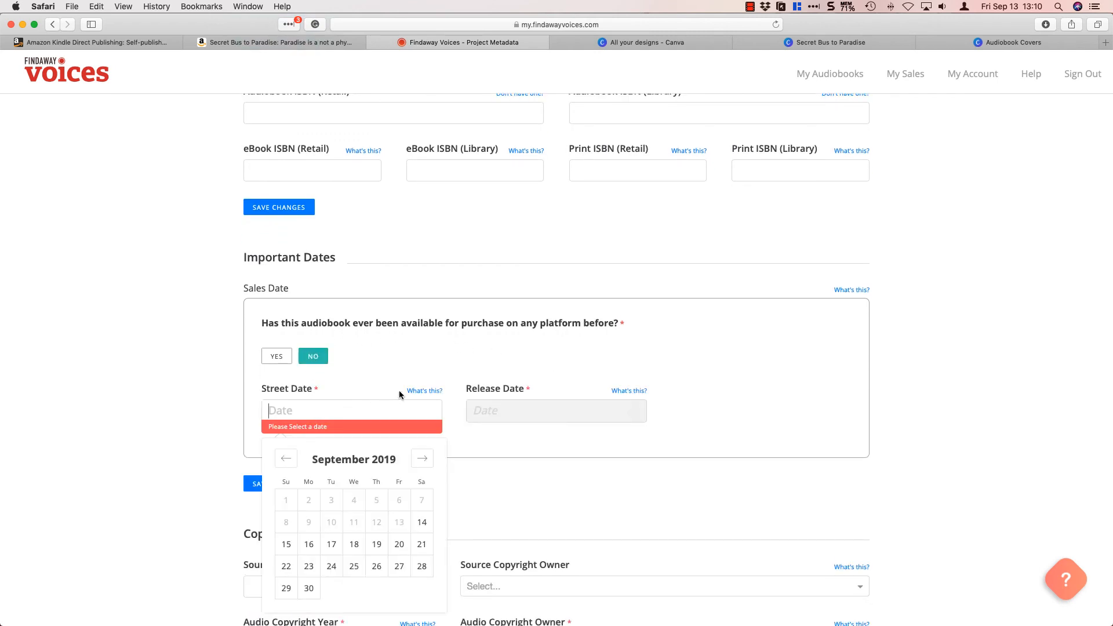
{"action": "mouse_move", "coordinate": [432, 390]}
{"action": "left_click", "coordinate": [331, 545]}
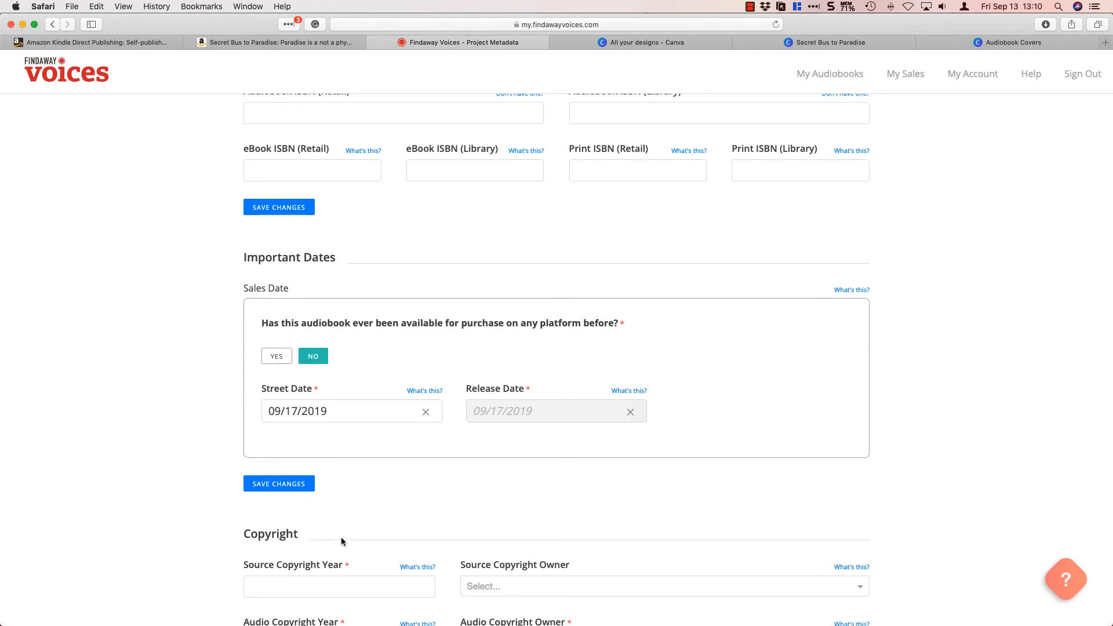
{"action": "left_click", "coordinate": [284, 484]}
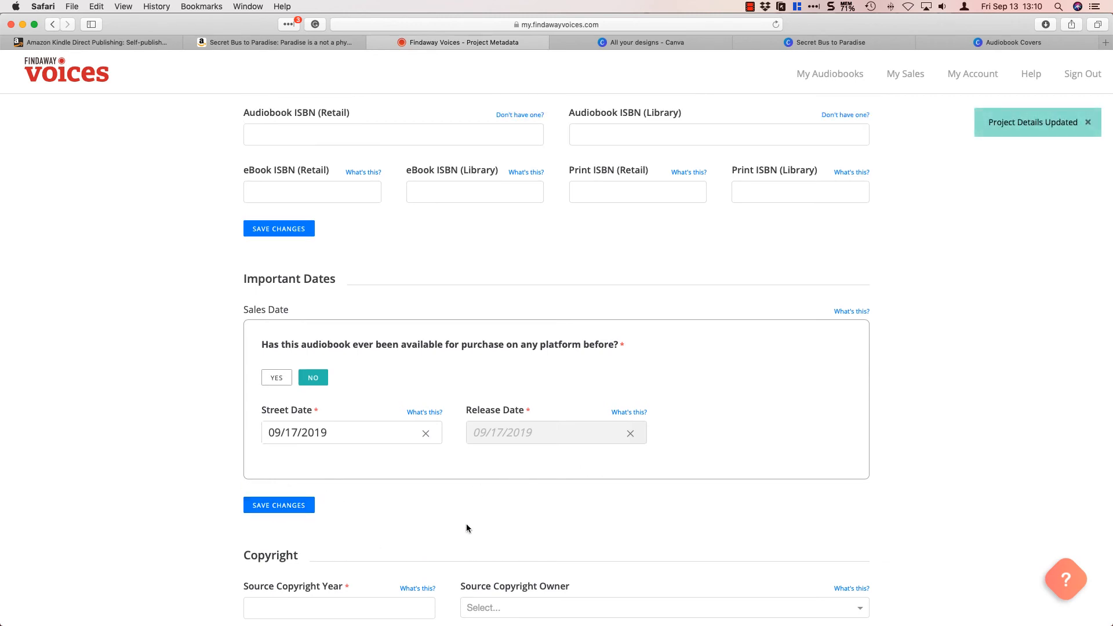
Enter 2019 as the source and audio copyright years and select the author as owner of both copyrights.
{"action": "scroll", "coordinate": [465, 527], "scroll_direction": "down", "scroll_amount": 3}
{"action": "left_click", "coordinate": [353, 484]}
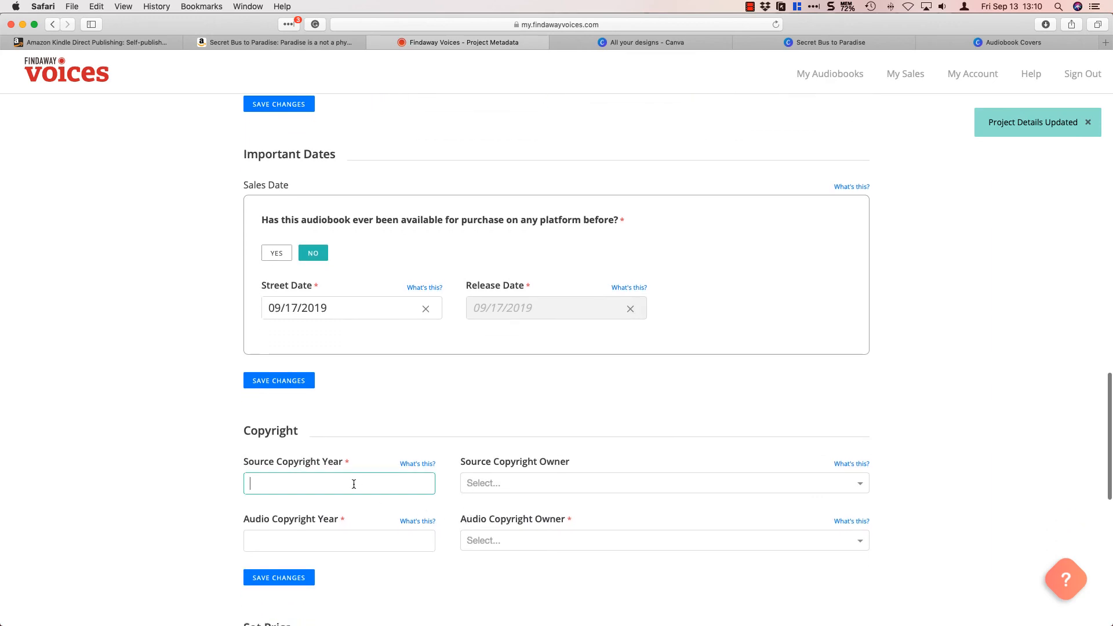
{"action": "type", "text": "2019"}
{"action": "left_click", "coordinate": [534, 483]}
{"action": "left_click", "coordinate": [519, 514]}
{"action": "left_click", "coordinate": [313, 541]}
{"action": "type", "text": "2019"}
{"action": "left_click", "coordinate": [497, 541]}
{"action": "left_click", "coordinate": [494, 576]}
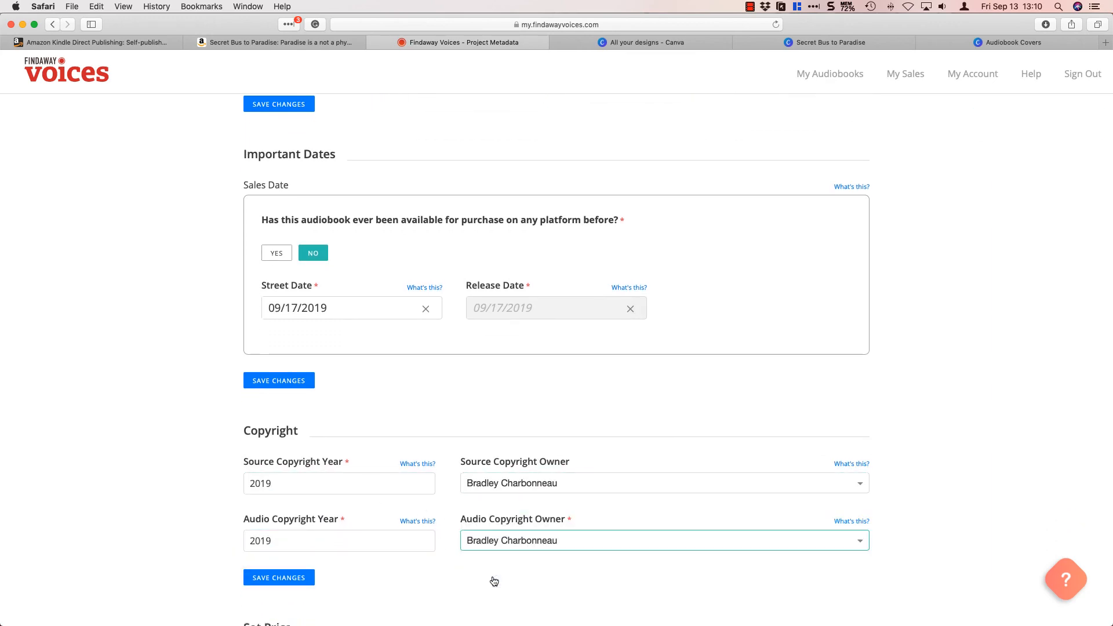
Set the retail list price to $0.99 and the library list price to $6.99, and save all changes.
{"action": "scroll", "coordinate": [540, 443], "scroll_direction": "down", "scroll_amount": 6}
{"action": "key", "text": "Tab"}
{"action": "type", "text": "0.99"}
{"action": "key", "text": "Tab"}
{"action": "type", "text": "6.99"}
{"action": "left_click", "coordinate": [284, 431]}
{"action": "scroll", "coordinate": [396, 460], "scroll_direction": "down", "scroll_amount": 5}
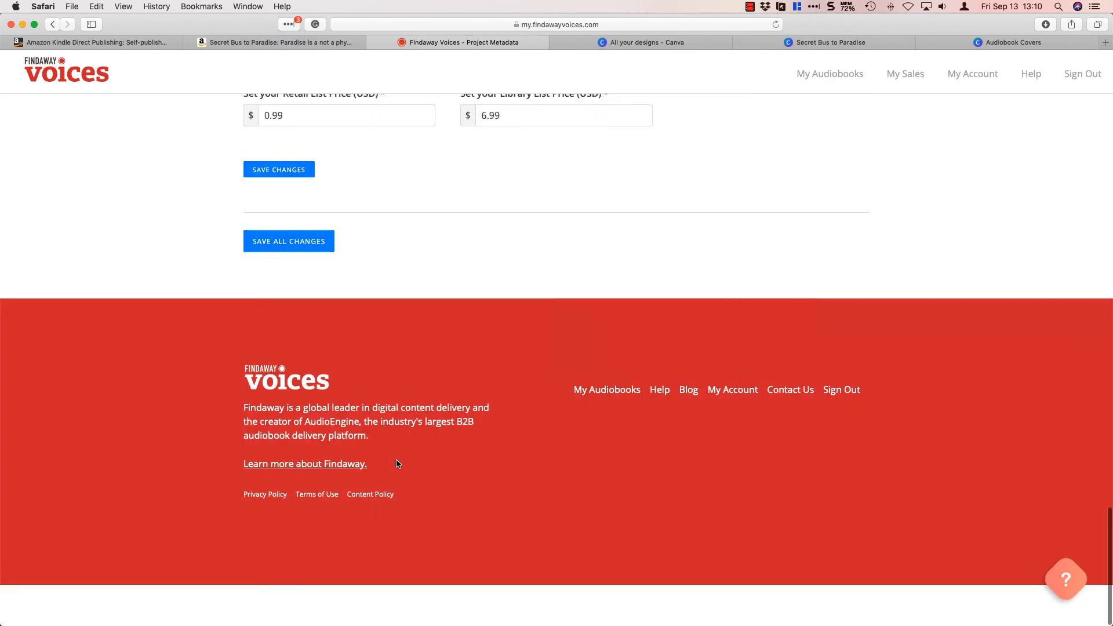
{"action": "left_click", "coordinate": [288, 241]}
Set the empty primary BISAC to SELF-HELP / Personal Growth / Happiness.
{"action": "scroll", "coordinate": [502, 217], "scroll_direction": "up", "scroll_amount": 20}
{"action": "scroll", "coordinate": [209, 409], "scroll_direction": "down", "scroll_amount": 10}
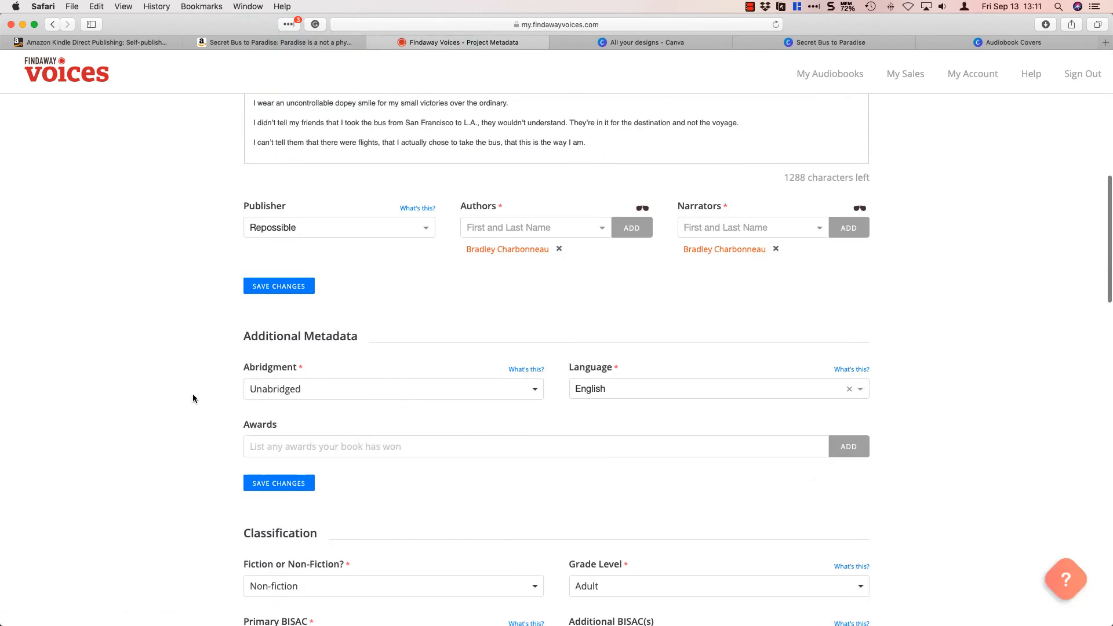
{"action": "scroll", "coordinate": [193, 398], "scroll_direction": "down", "scroll_amount": 7}
{"action": "left_click", "coordinate": [423, 230]}
{"action": "type", "text": "personalg"}
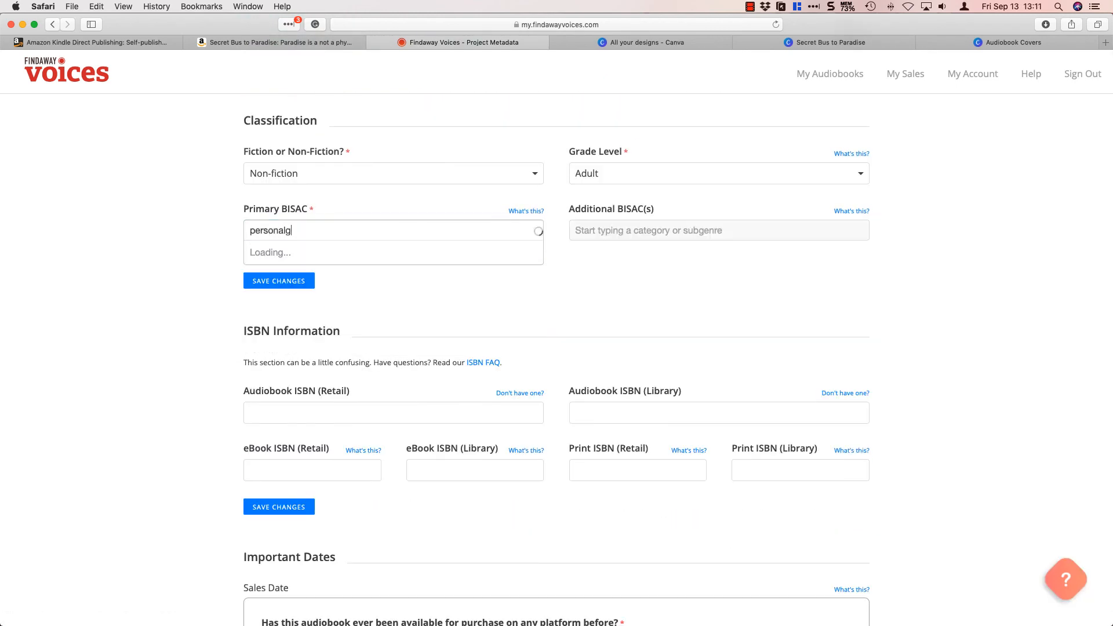
{"action": "type", "text": "rowth"}
{"action": "left_click", "coordinate": [325, 298]}
Add SELF-HELP / Motivational & Inspirational and TRAVEL / Special Interest / Adventure as additional BISACs, then clear the leftover travel search text.
{"action": "left_click", "coordinate": [673, 235]}
{"action": "type", "text": "motiva"}
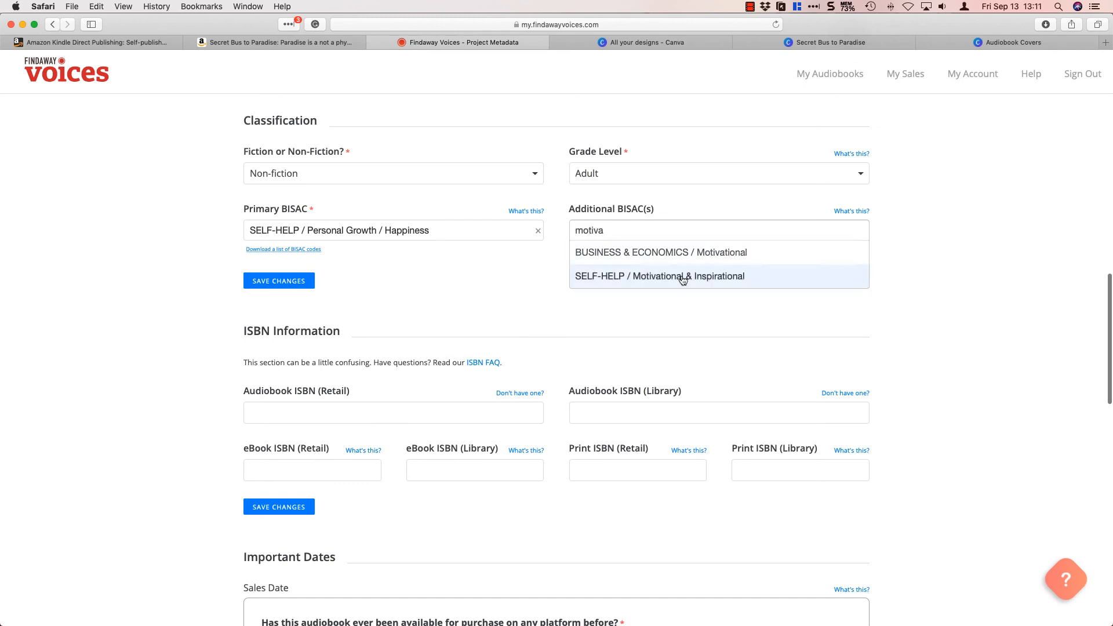
{"action": "left_click", "coordinate": [683, 281]}
{"action": "type", "text": "travel"}
{"action": "scroll", "coordinate": [660, 290], "scroll_direction": "down", "scroll_amount": 3}
{"action": "left_click", "coordinate": [660, 305]}
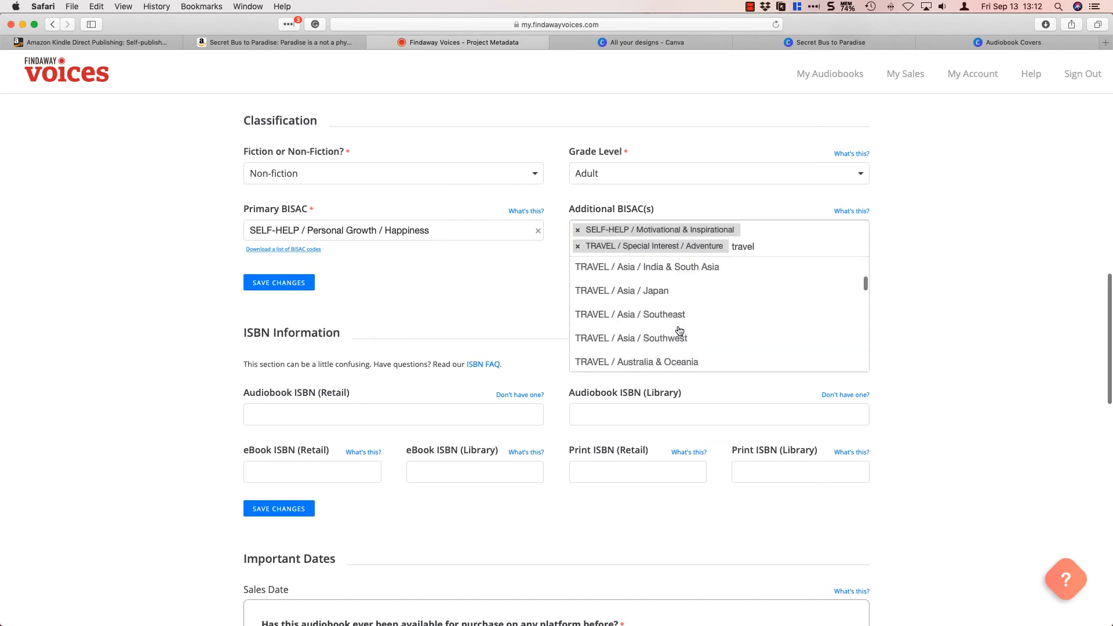
{"action": "scroll", "coordinate": [680, 331], "scroll_direction": "down", "scroll_amount": 3}
{"action": "key", "text": "BackSpace"}
{"action": "key", "text": "BackSpace"}
{"action": "key", "text": "BackSpace"}
{"action": "key", "text": "BackSpace"}
{"action": "key", "text": "BackSpace"}
{"action": "key", "text": "BackSpace"}
Add SELF-HELP / General and SELF-HELP / Creativity to the additional BISACs.
{"action": "type", "text": "self-help"}
{"action": "scroll", "coordinate": [758, 325], "scroll_direction": "down", "scroll_amount": 2}
{"action": "left_click", "coordinate": [758, 326]}
{"action": "scroll", "coordinate": [683, 368], "scroll_direction": "down", "scroll_amount": 4}
{"action": "left_click", "coordinate": [683, 354]}
Add SELF-HELP / Meditations and SELF-HELP / Personal Growth / Self-Esteem to the additional BISACs.
{"action": "key", "text": "BackSpace"}
{"action": "key", "text": "BackSpace"}
{"action": "key", "text": "BackSpace"}
{"action": "key", "text": "BackSpace"}
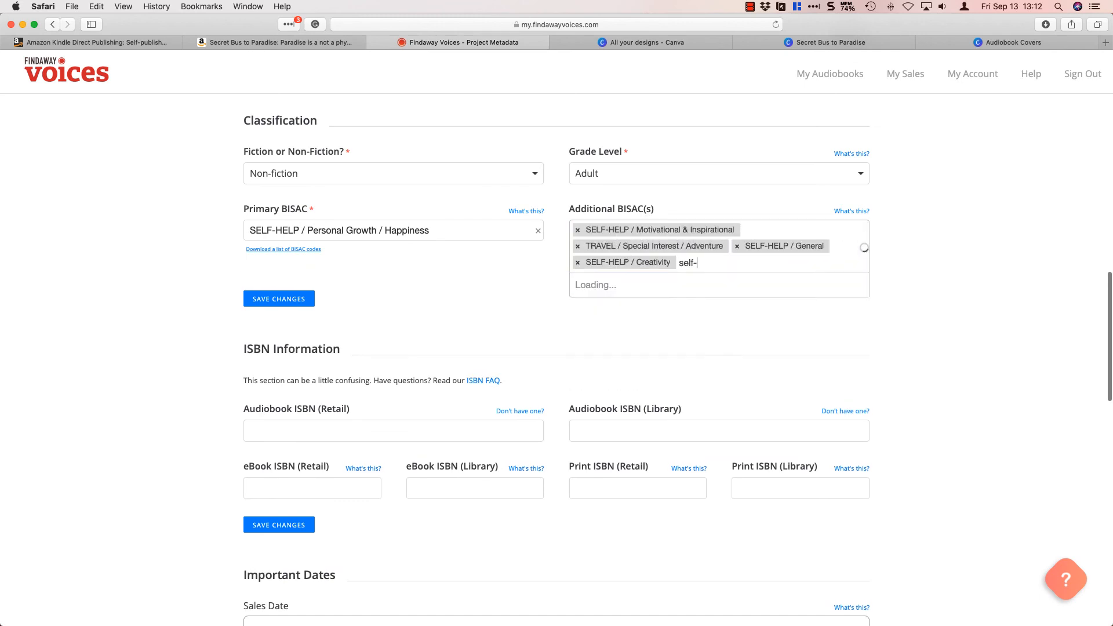
{"action": "type", "text": "h"}
{"action": "scroll", "coordinate": [677, 330], "scroll_direction": "down", "scroll_amount": 5}
{"action": "left_click", "coordinate": [680, 340]}
{"action": "type", "text": "self-he"}
{"action": "scroll", "coordinate": [738, 343], "scroll_direction": "down", "scroll_amount": 8}
{"action": "left_click", "coordinate": [747, 343]}
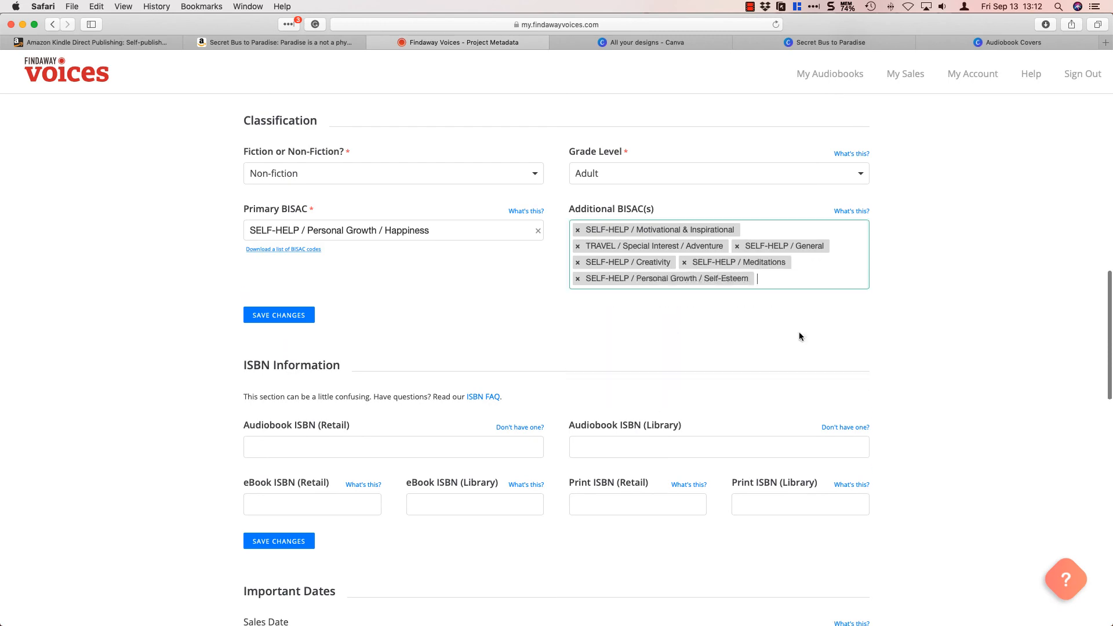
Add SELF-HELP / Personal Growth / Success and SELF-HELP / Self-Management / General to the additional BISACs and clear the search text.
{"action": "type", "text": "self-help"}
{"action": "scroll", "coordinate": [753, 360], "scroll_direction": "down", "scroll_amount": 8}
{"action": "left_click", "coordinate": [736, 375]}
{"action": "scroll", "coordinate": [738, 382], "scroll_direction": "down", "scroll_amount": 10}
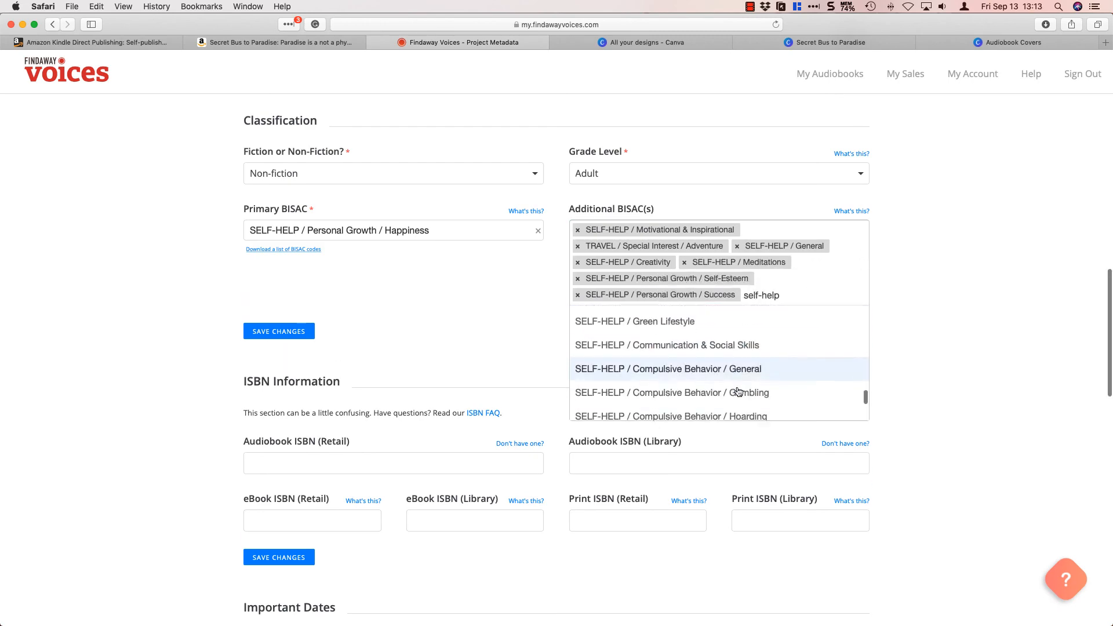
{"action": "scroll", "coordinate": [737, 392], "scroll_direction": "down", "scroll_amount": 5}
{"action": "left_click", "coordinate": [738, 385]}
{"action": "key", "text": "BackSpace"}
{"action": "key", "text": "BackSpace"}
{"action": "key", "text": "BackSpace"}
{"action": "key", "text": "BackSpace"}
{"action": "key", "text": "BackSpace"}
{"action": "key", "text": "BackSpace"}
{"action": "key", "text": "BackSpace"}
{"action": "key", "text": "BackSpace"}
{"action": "key", "text": "BackSpace"}
{"action": "type", "text": "motivation"}
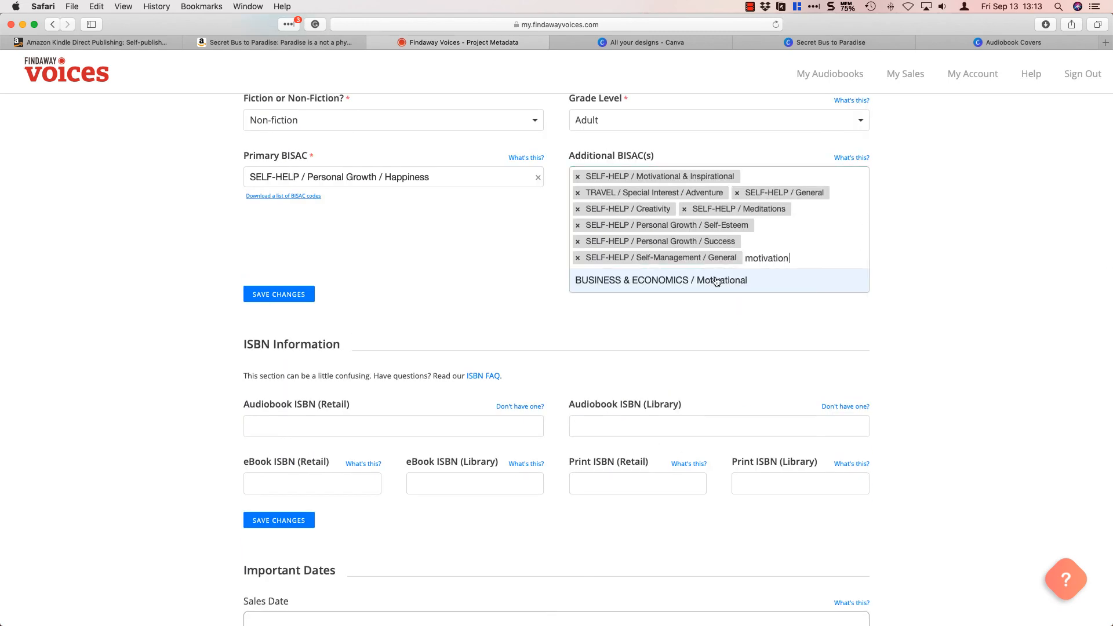
{"action": "key", "text": "BackSpace"}
{"action": "key", "text": "BackSpace"}
{"action": "key", "text": "BackSpace"}
{"action": "key", "text": "BackSpace"}
{"action": "key", "text": "BackSpace"}
{"action": "key", "text": "BackSpace"}
{"action": "key", "text": "BackSpace"}
{"action": "key", "text": "BackSpace"}
{"action": "key", "text": "BackSpace"}
{"action": "key", "text": "BackSpace"}
Save the changes to the audiobook's metadata.
{"action": "left_click", "coordinate": [924, 349]}
{"action": "scroll", "coordinate": [923, 349], "scroll_direction": "down", "scroll_amount": 15}
{"action": "left_click", "coordinate": [288, 473]}
{"action": "scroll", "coordinate": [740, 343], "scroll_direction": "up", "scroll_amount": 20}
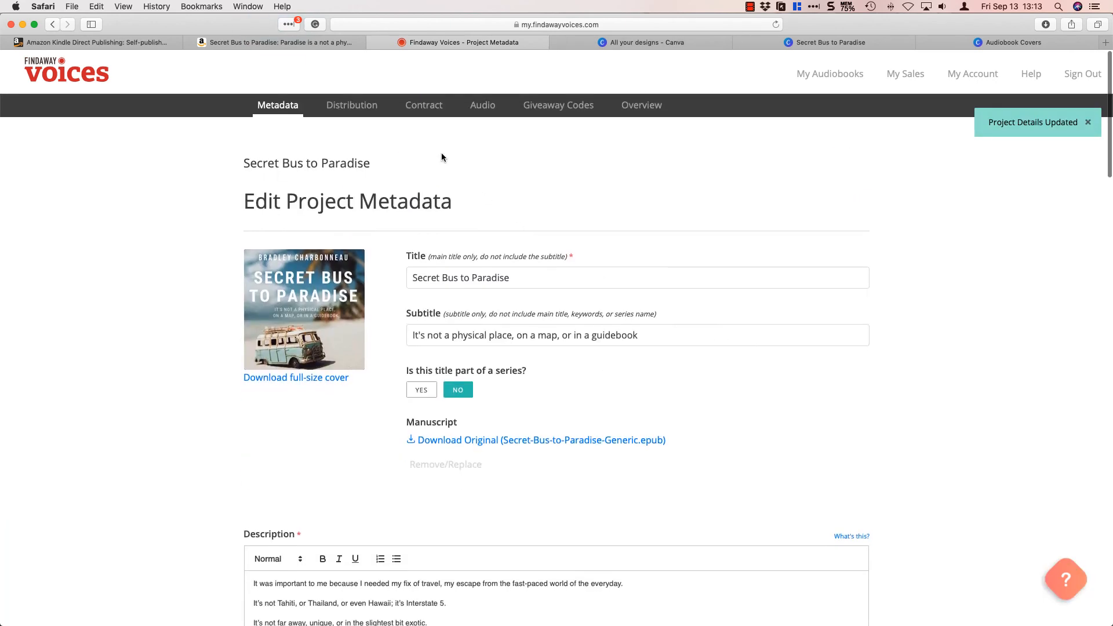
Open the audiobook's distribution settings and enroll it in Voices Plus.
{"action": "left_click", "coordinate": [351, 105]}
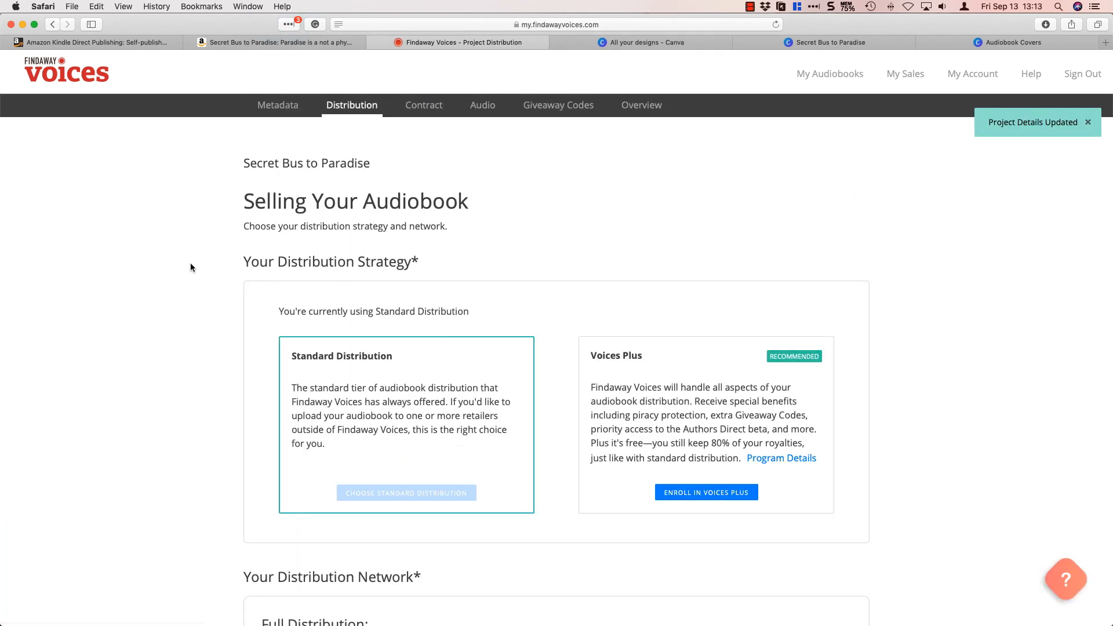
{"action": "scroll", "coordinate": [197, 448], "scroll_direction": "down", "scroll_amount": 2}
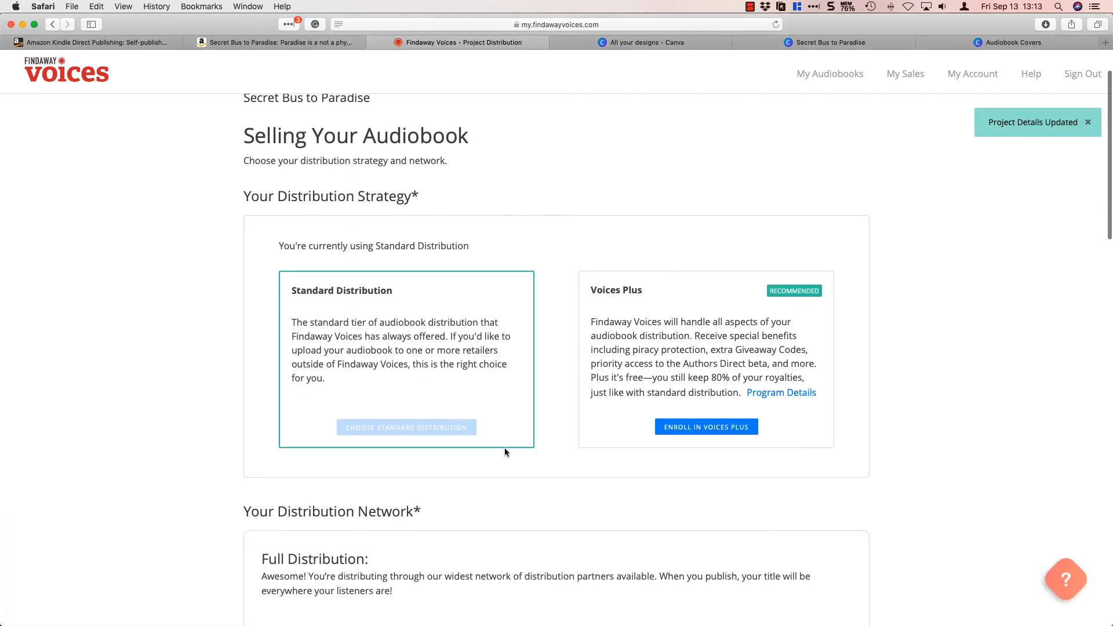
{"action": "left_click", "coordinate": [708, 430]}
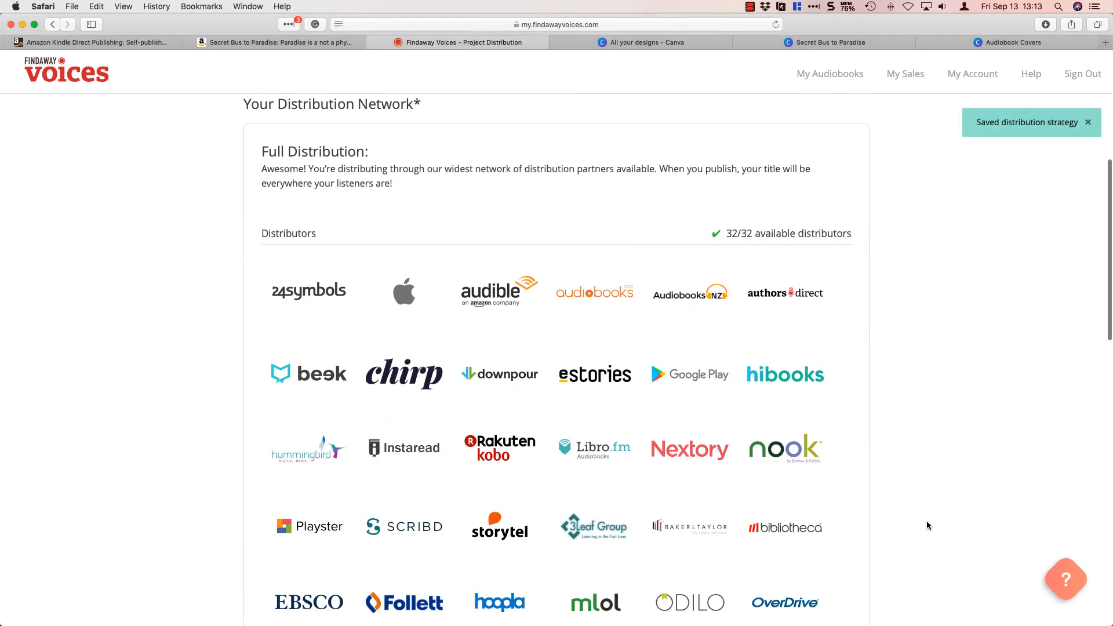
{"action": "scroll", "coordinate": [926, 521], "scroll_direction": "down", "scroll_amount": 8}
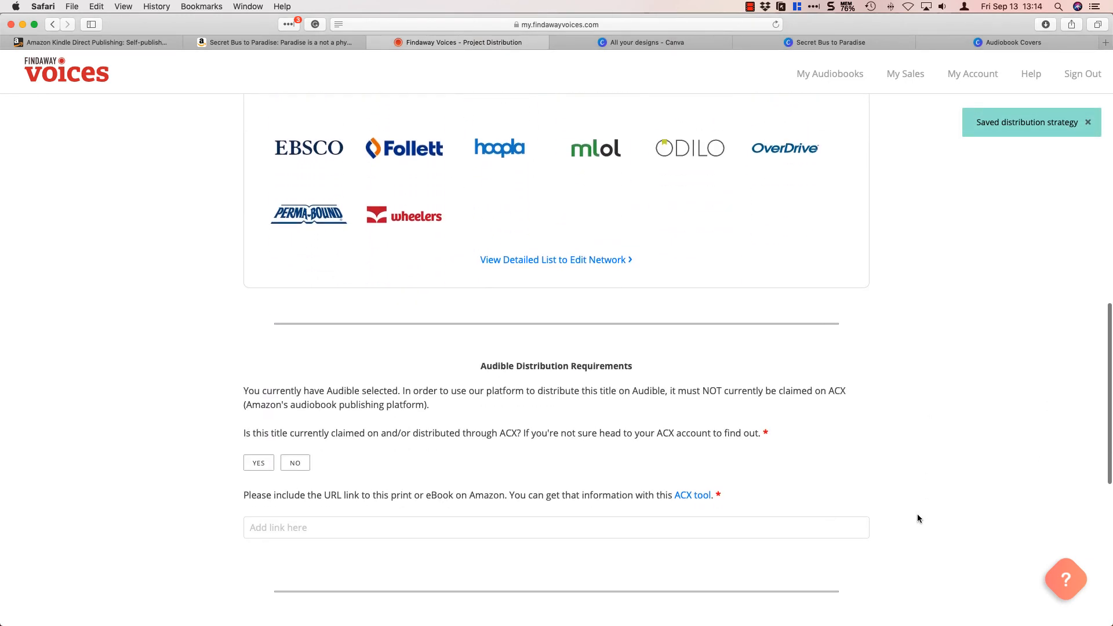
{"action": "scroll", "coordinate": [742, 419], "scroll_direction": "down", "scroll_amount": 2}
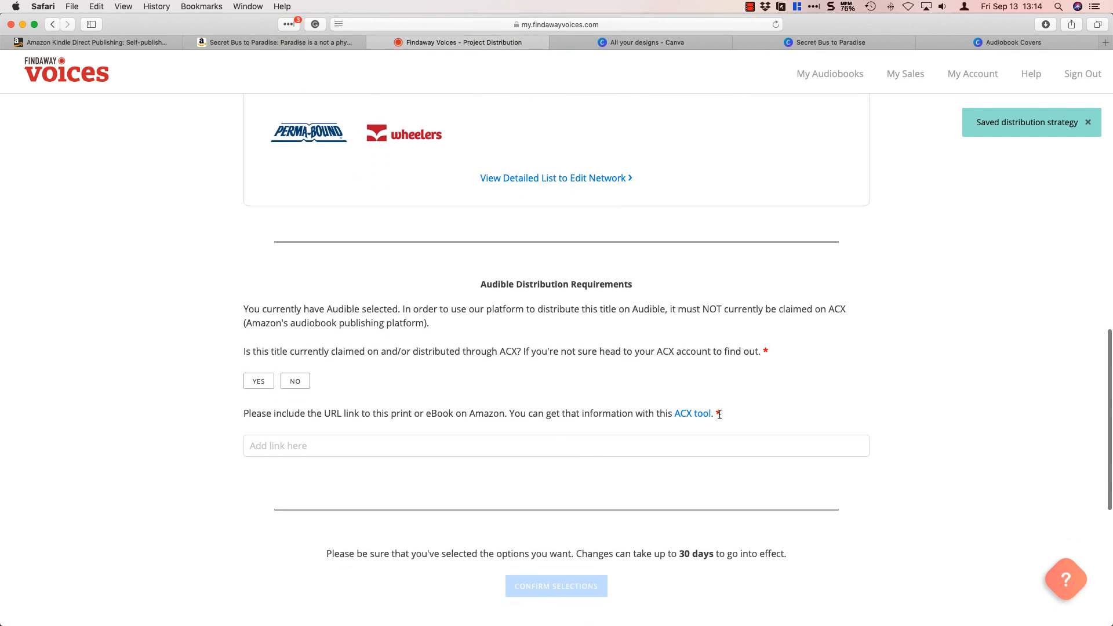
{"action": "left_click", "coordinate": [295, 383]}
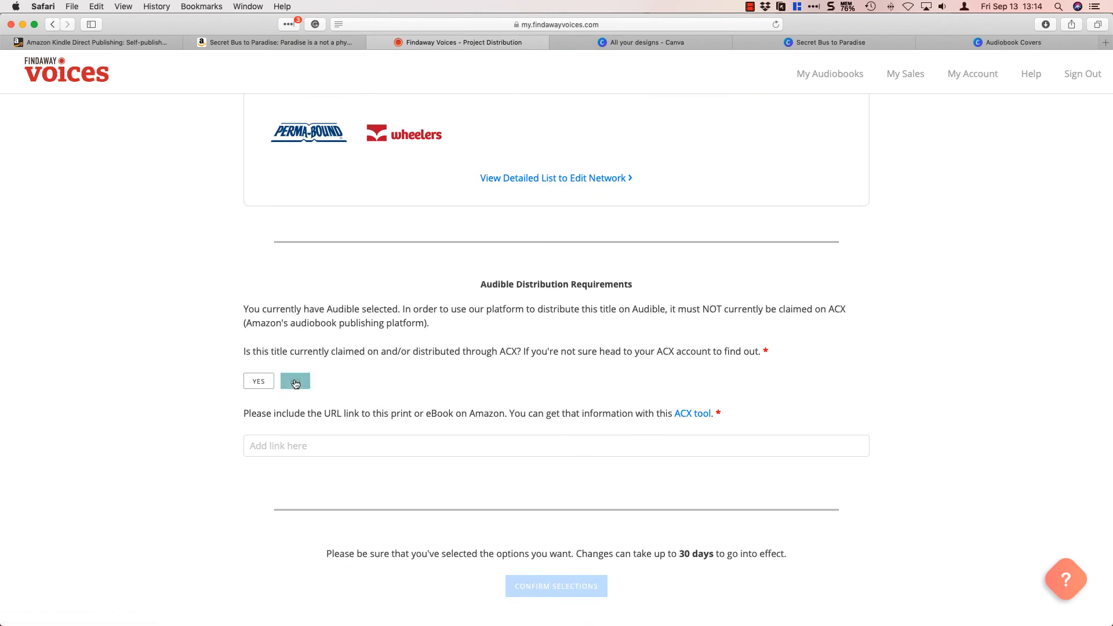
{"action": "left_click", "coordinate": [328, 446]}
{"action": "left_click", "coordinate": [290, 42]}
{"action": "left_click", "coordinate": [564, 28]}
{"action": "key", "text": "super+c"}
{"action": "left_click", "coordinate": [458, 42]}
{"action": "key", "text": "super+v"}
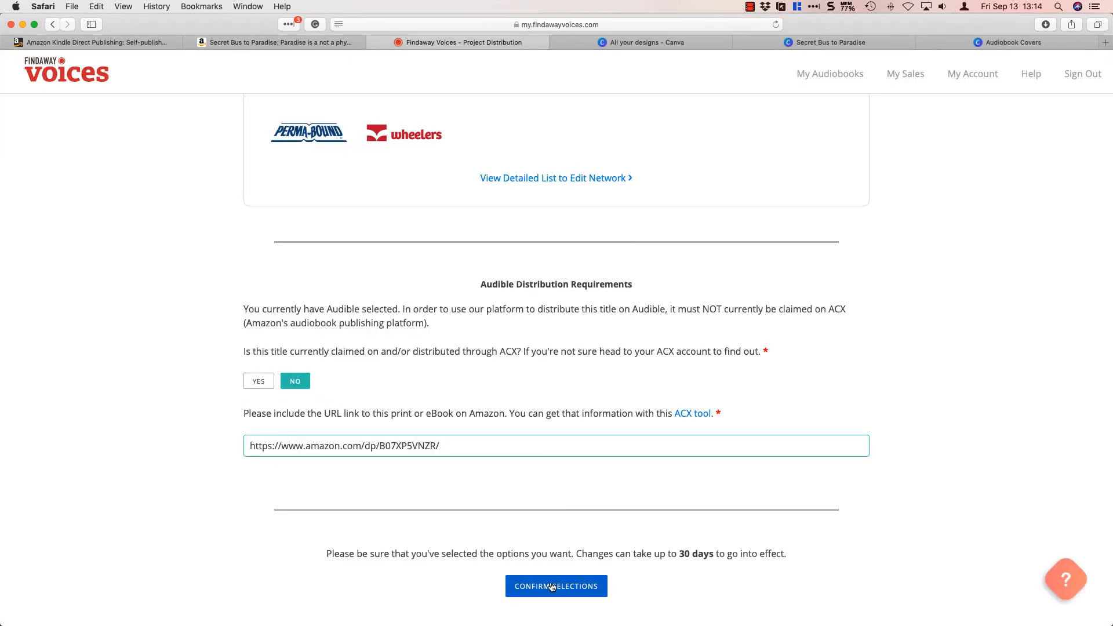
{"action": "left_click", "coordinate": [552, 587]}
Open the audiobook's contract section and request the contract confirmation email.
{"action": "scroll", "coordinate": [641, 536], "scroll_direction": "up", "scroll_amount": 10}
{"action": "left_click", "coordinate": [423, 105]}
{"action": "left_click", "coordinate": [367, 328]}
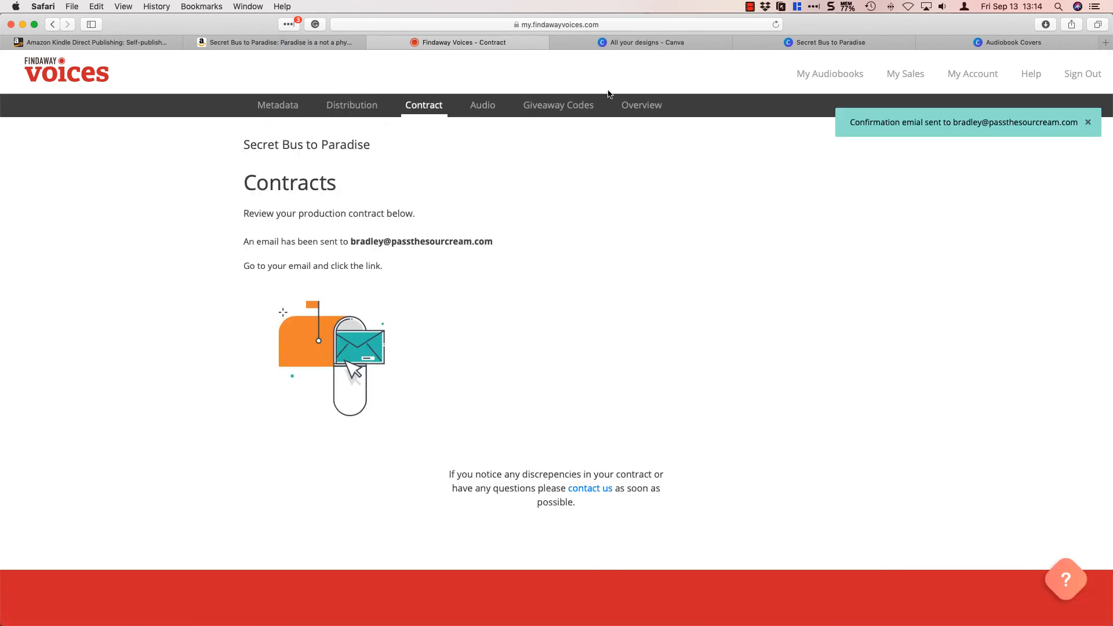
Open the audiobook's audio section, decline to provide production notes for the narrator and confirm the choice.
{"action": "left_click", "coordinate": [480, 107]}
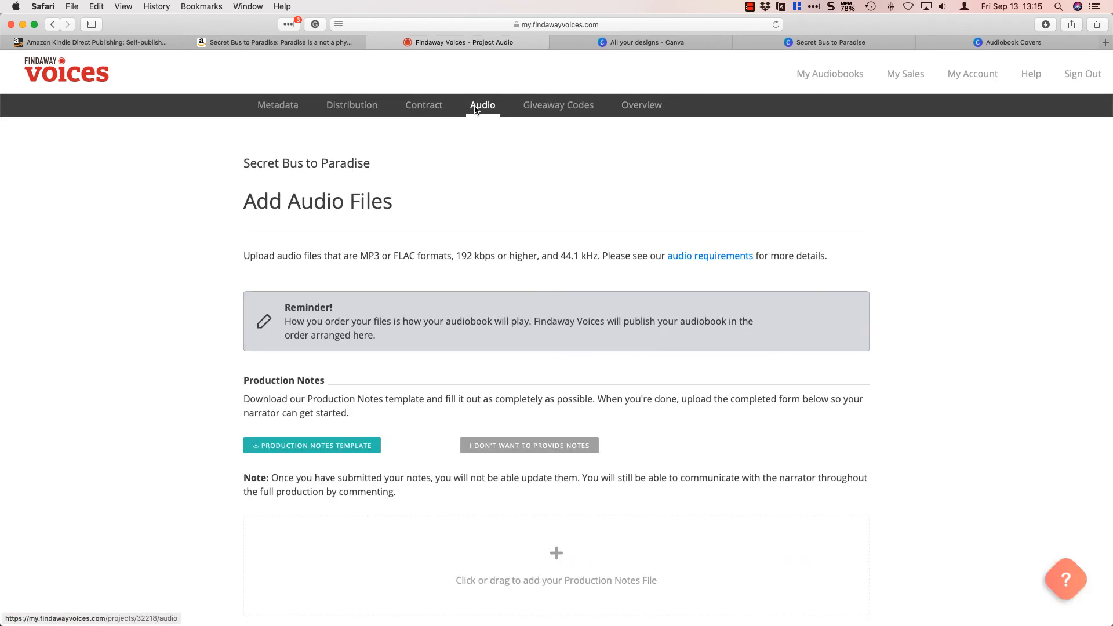
{"action": "scroll", "coordinate": [606, 406], "scroll_direction": "down", "scroll_amount": 4}
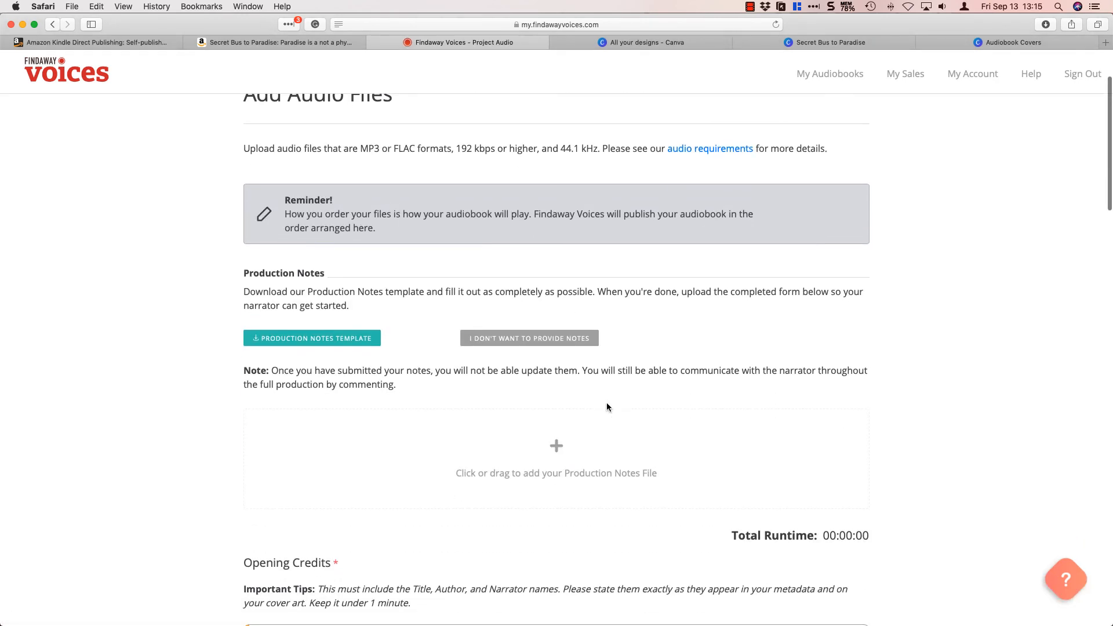
{"action": "left_click", "coordinate": [524, 344]}
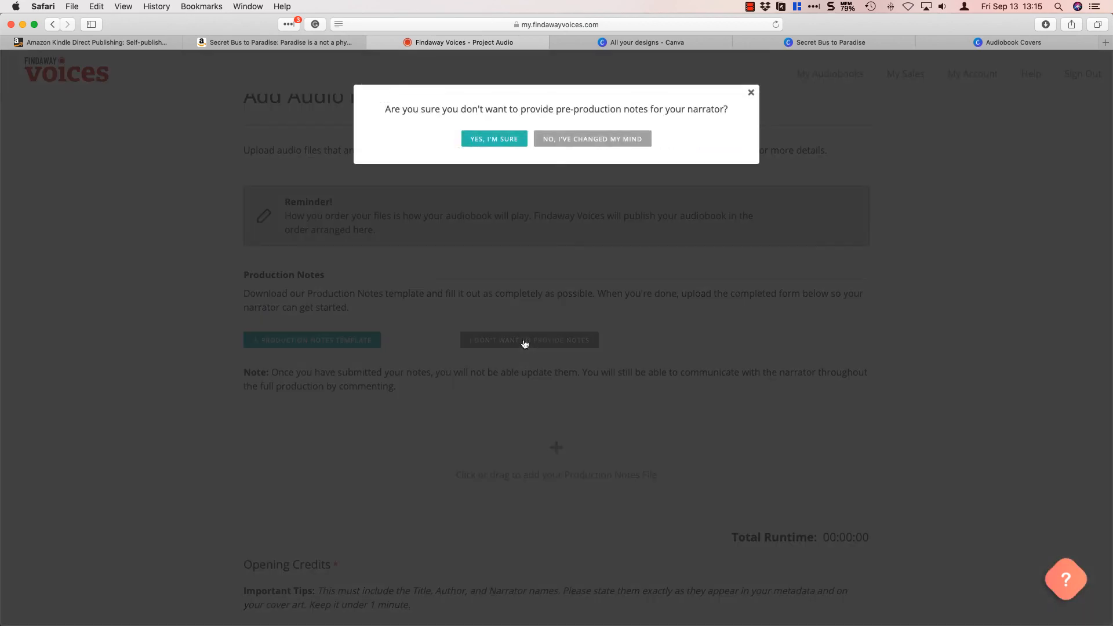
{"action": "left_click", "coordinate": [494, 139]}
Switch to Finder, close the extra folder windows and narrow the Final MP3s window beside the audio upload page.
{"action": "scroll", "coordinate": [528, 299], "scroll_direction": "down", "scroll_amount": 2}
{"action": "key", "text": "super+Tab"}
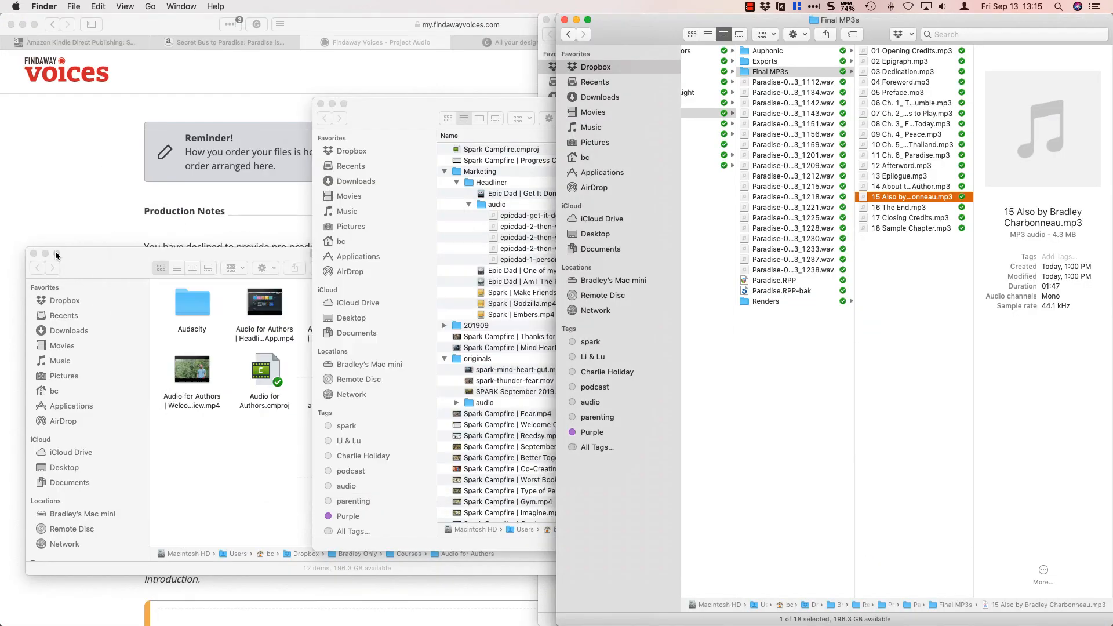
{"action": "left_click", "coordinate": [34, 254]}
{"action": "left_click", "coordinate": [321, 103]}
{"action": "left_click", "coordinate": [954, 280]}
{"action": "key", "text": "super+Tab"}
{"action": "left_click", "coordinate": [954, 281]}
{"action": "left_click_drag", "start_coordinate": [556, 280], "coordinate": [714, 280]}
{"action": "left_click", "coordinate": [1040, 207]}
{"action": "left_click", "coordinate": [908, 53]}
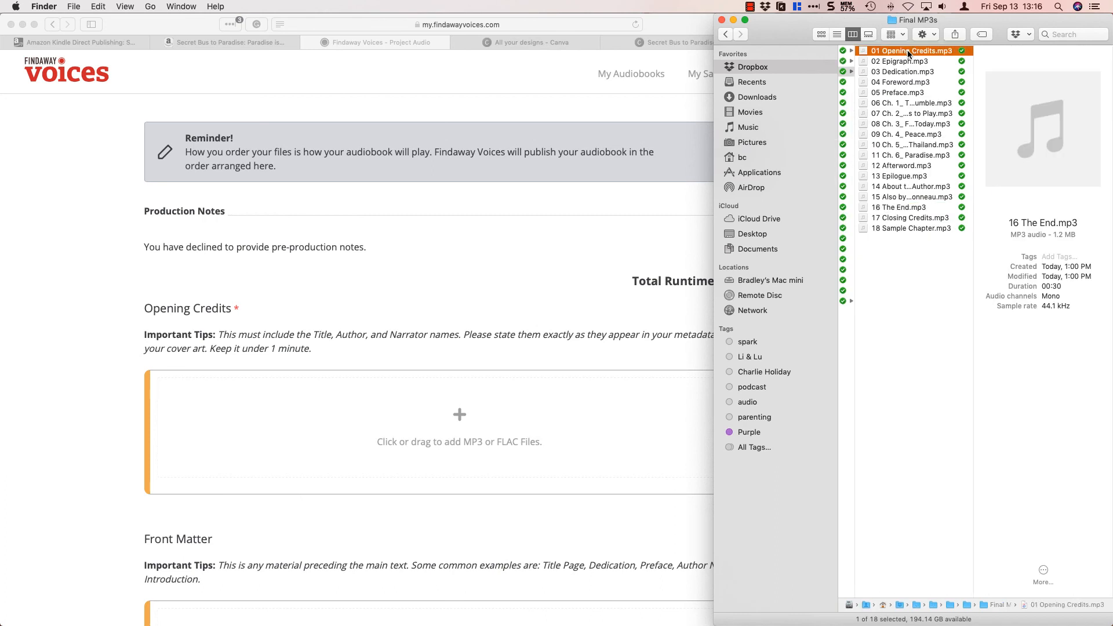
Return to Safari and narrow its window so the opening credits upload area sits beside the MP3 file list.
{"action": "left_click", "coordinate": [565, 269]}
{"action": "scroll", "coordinate": [565, 269], "scroll_direction": "down", "scroll_amount": 3}
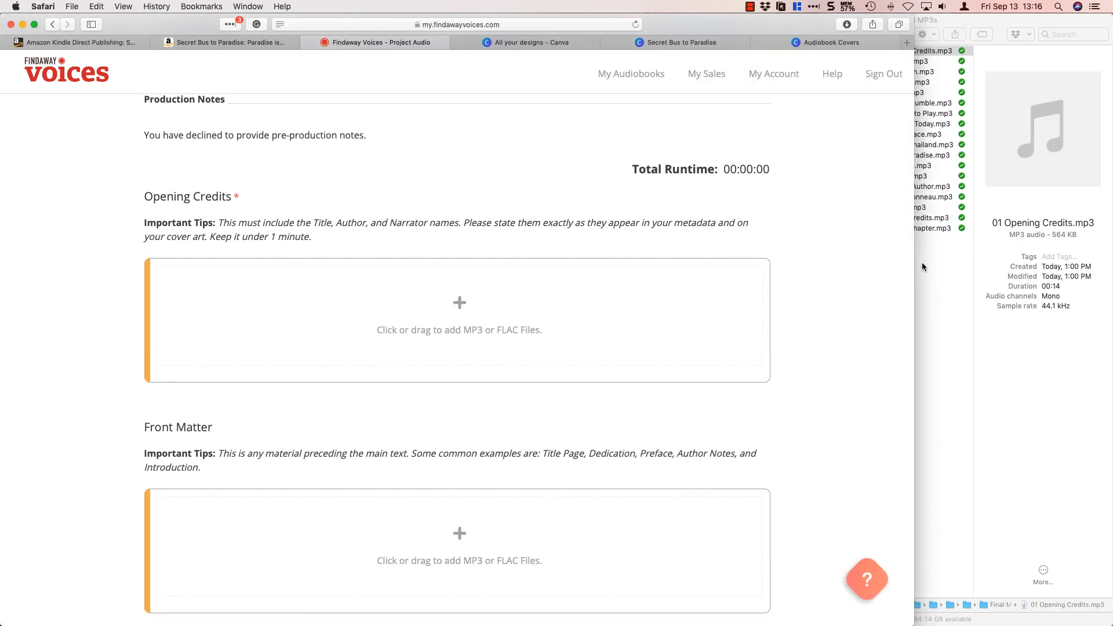
{"action": "left_click_drag", "start_coordinate": [915, 268], "coordinate": [843, 256]}
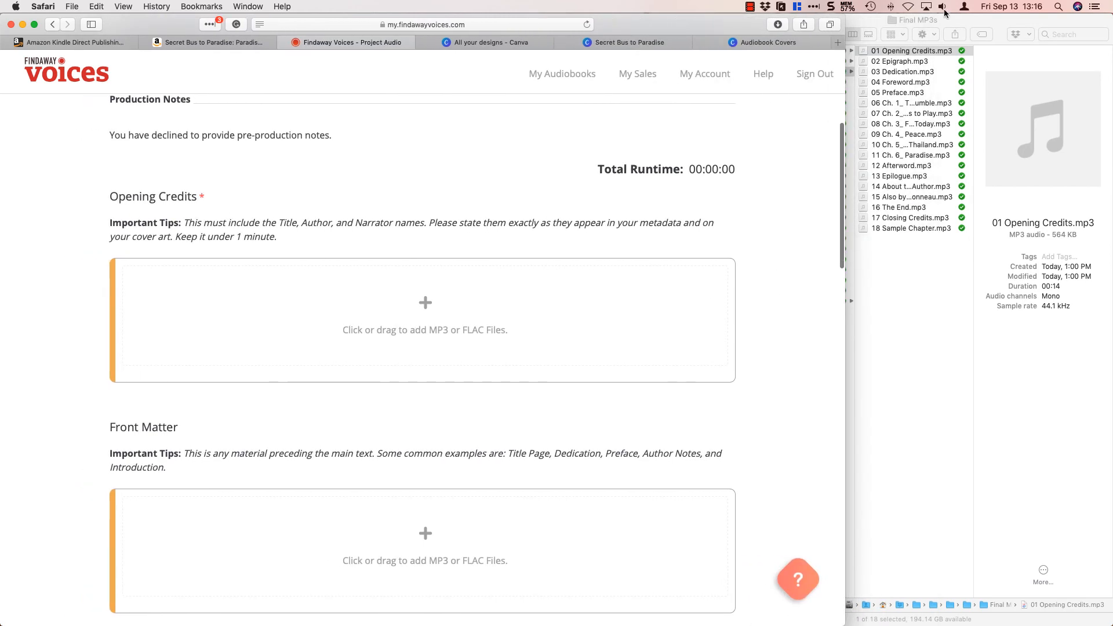
Upload 01 Opening Credits.mp3 from the Final MP3s folder to the Opening Credits section.
{"action": "left_click", "coordinate": [875, 51]}
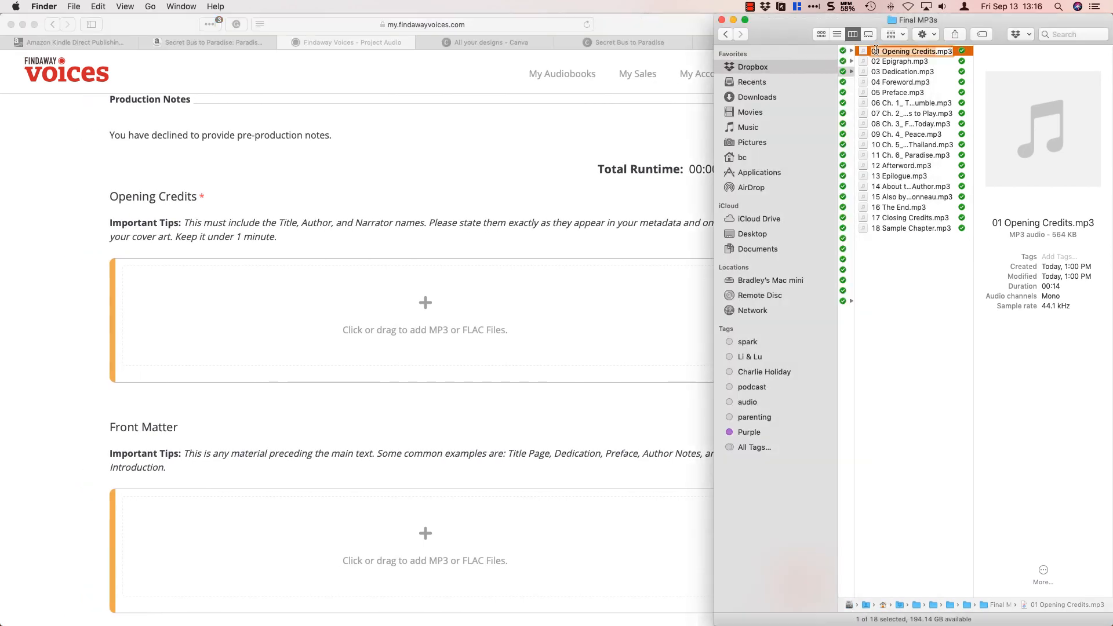
{"action": "left_click", "coordinate": [860, 51]}
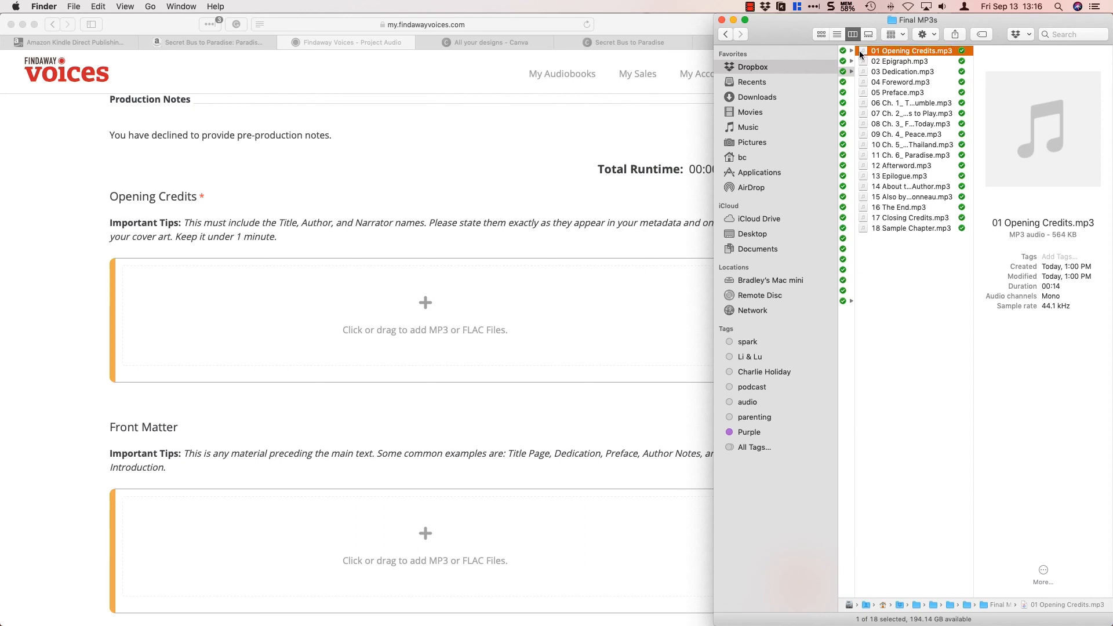
{"action": "left_click_drag", "start_coordinate": [860, 53], "coordinate": [457, 291]}
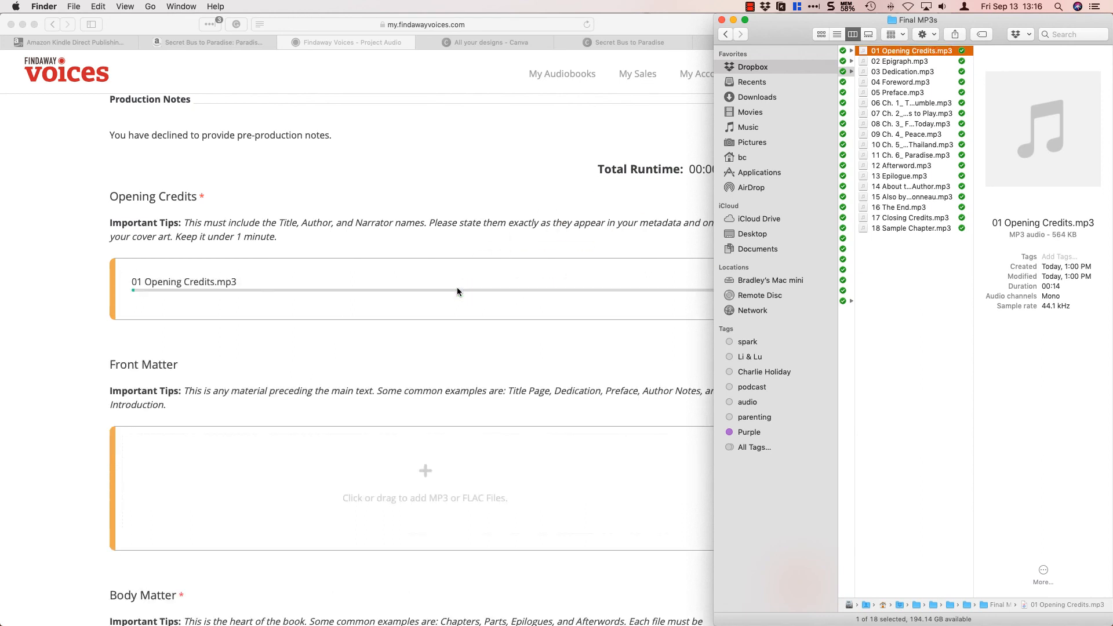
{"action": "scroll", "coordinate": [457, 326], "scroll_direction": "down", "scroll_amount": 3}
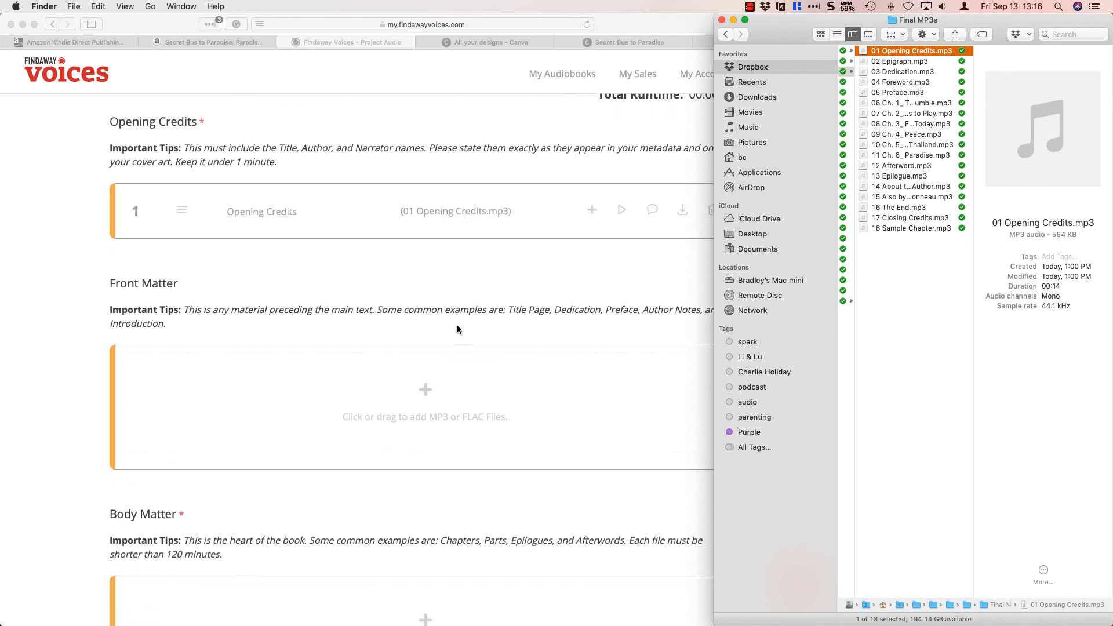
{"action": "scroll", "coordinate": [457, 328], "scroll_direction": "up", "scroll_amount": 5}
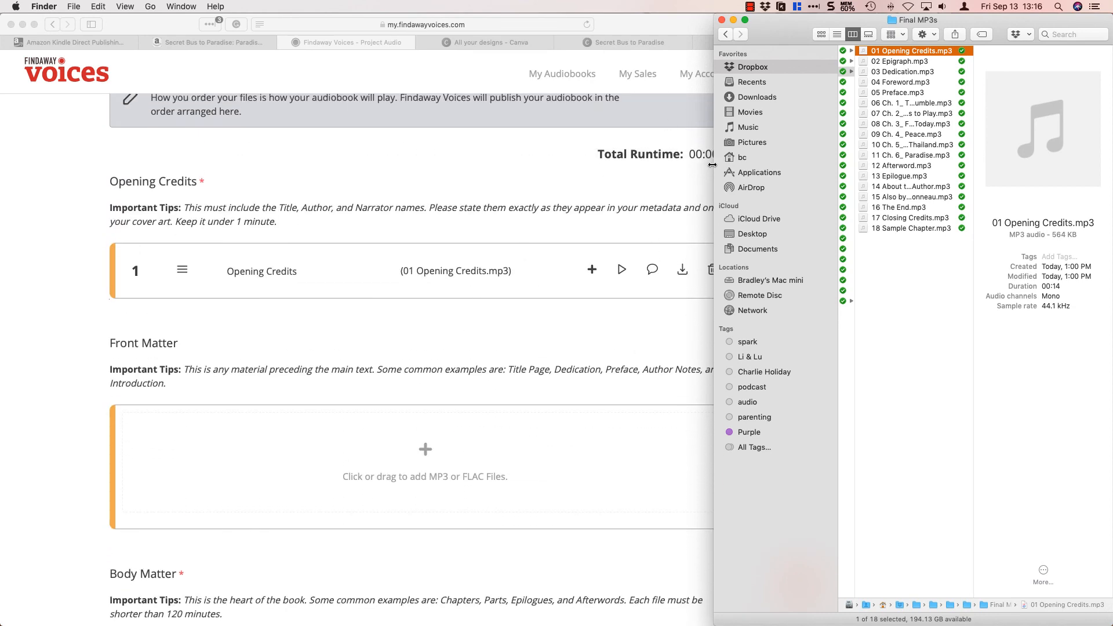
Move the Finder window clear of the form and upload files 02 Epigraph.mp3 through 05 Preface.mp3 to Front Matter.
{"action": "left_click_drag", "start_coordinate": [712, 165], "coordinate": [740, 169]}
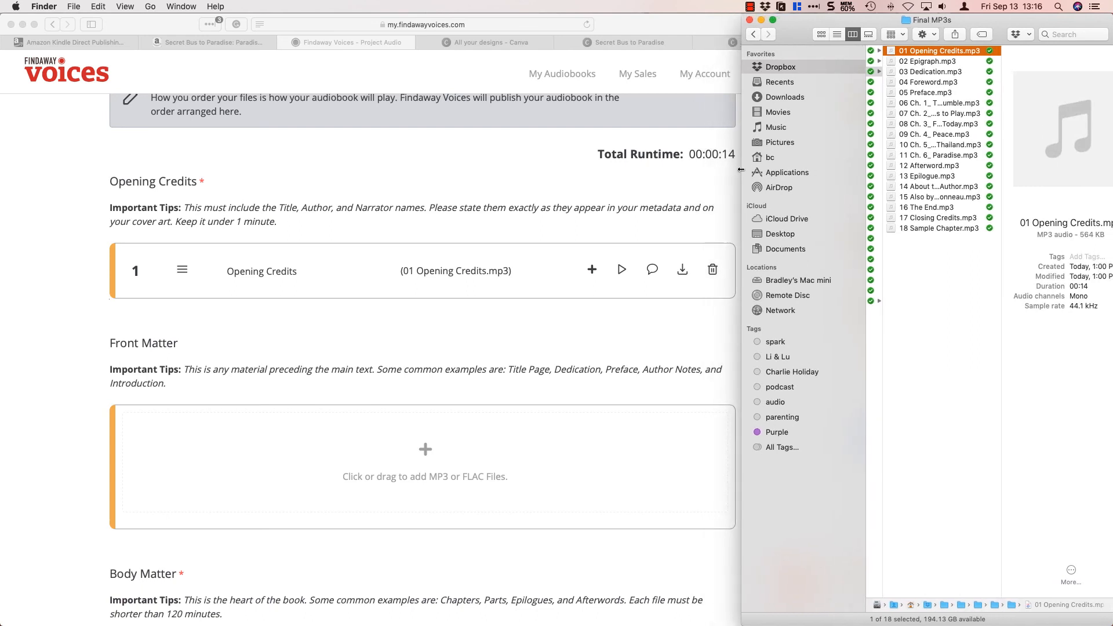
{"action": "left_click", "coordinate": [363, 340]}
{"action": "left_click", "coordinate": [943, 63]}
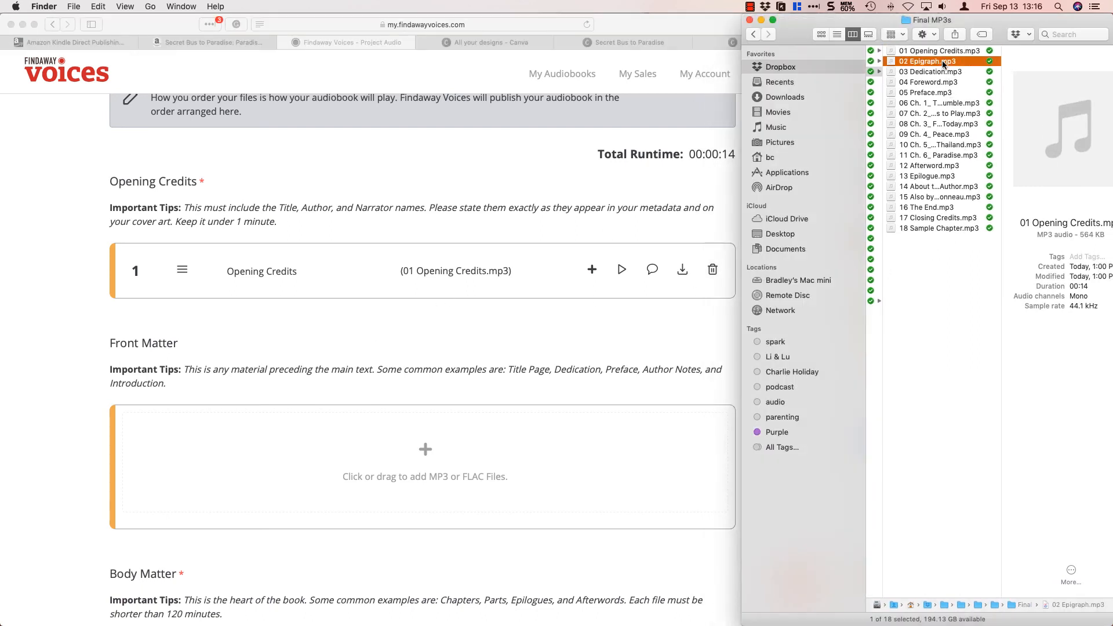
{"action": "left_click", "coordinate": [902, 93], "text": "shift"}
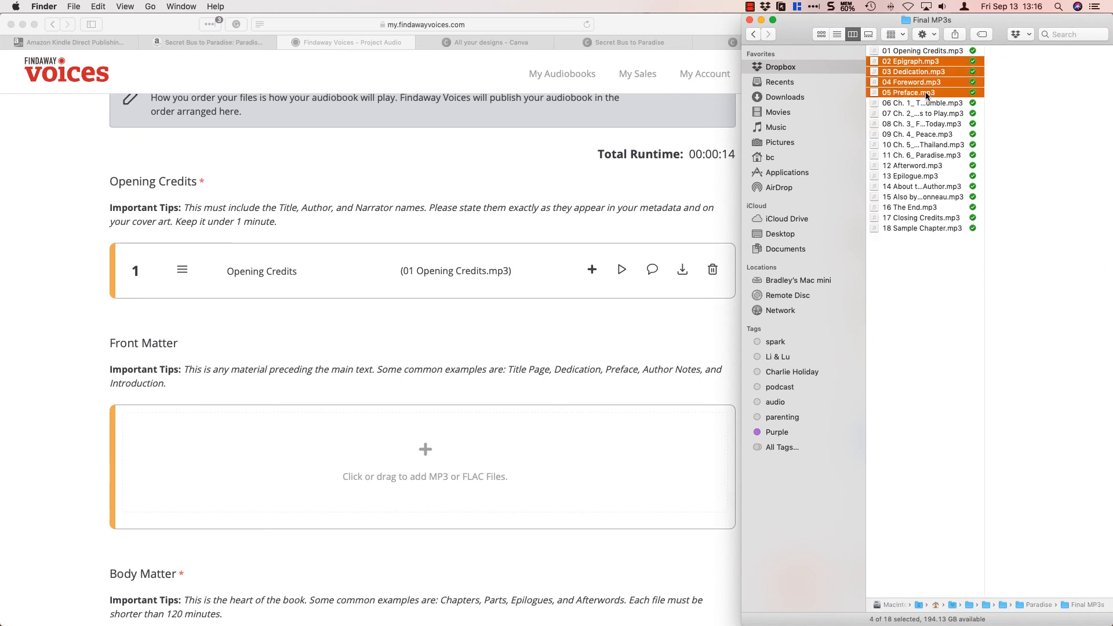
{"action": "left_click_drag", "start_coordinate": [936, 96], "coordinate": [379, 465]}
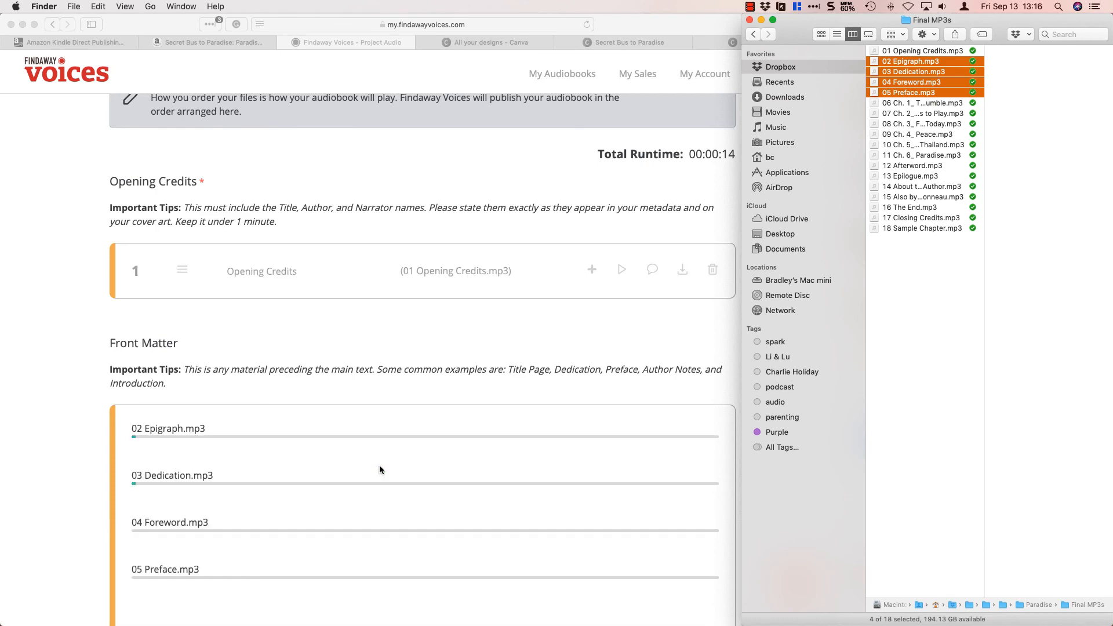
Upload the six chapter files, 06 Ch. 1_ The Low Rumble.mp3 through 11 Ch. 6_ Paradise.mp3, to Body Matter.
{"action": "left_click", "coordinate": [235, 302]}
{"action": "scroll", "coordinate": [390, 340], "scroll_direction": "down", "scroll_amount": 6}
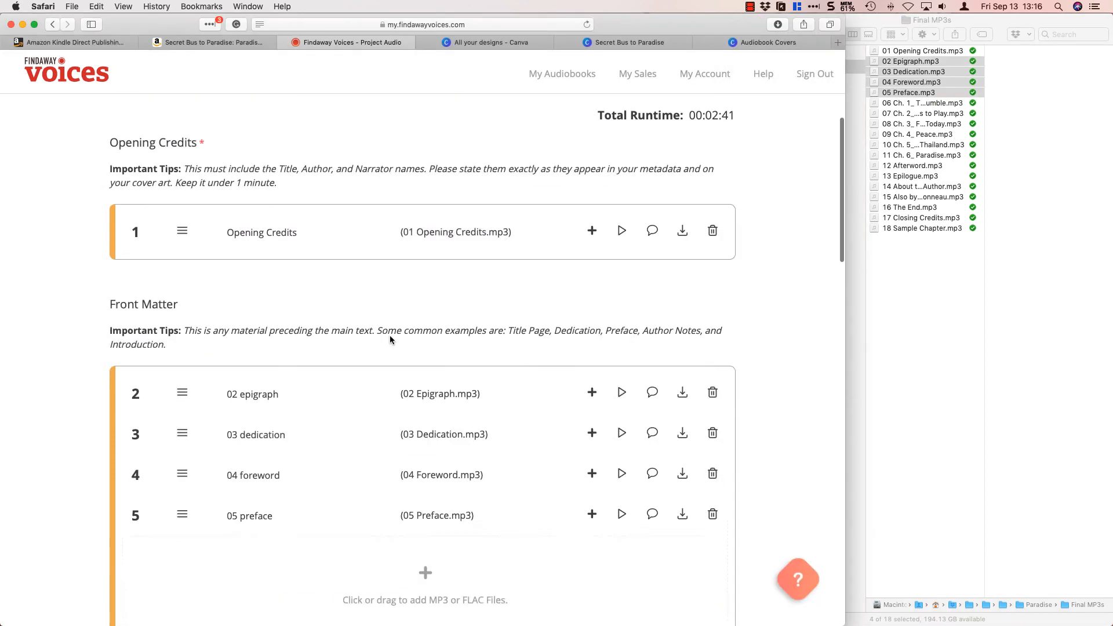
{"action": "scroll", "coordinate": [547, 517], "scroll_direction": "down", "scroll_amount": 7}
{"action": "left_click", "coordinate": [907, 105]}
{"action": "left_click", "coordinate": [904, 156], "text": "shift"}
{"action": "left_click_drag", "start_coordinate": [904, 155], "coordinate": [509, 301]}
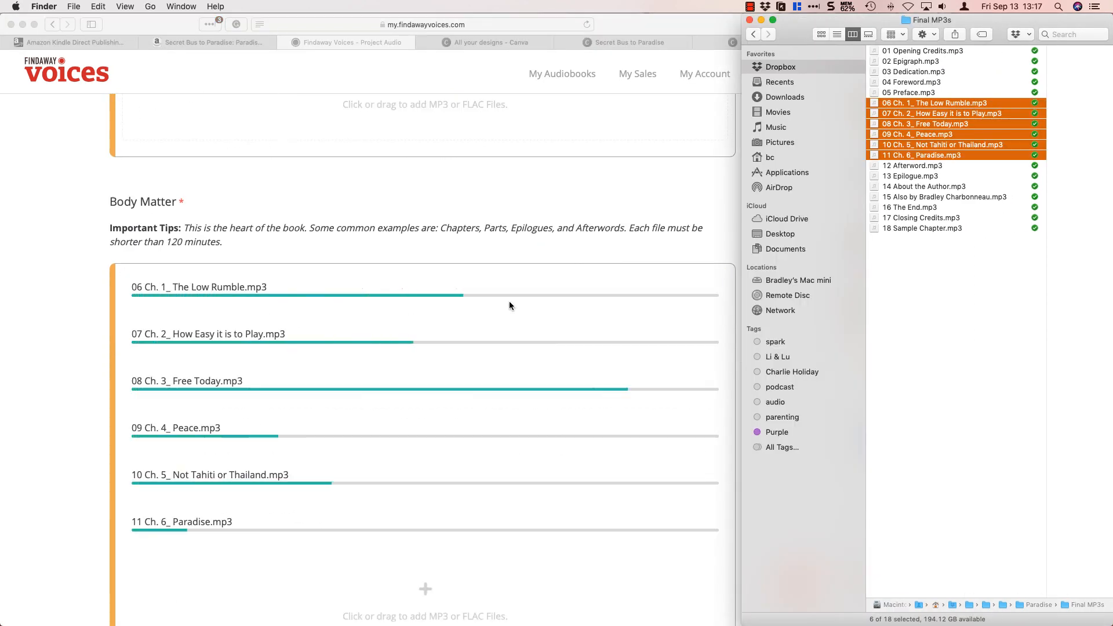
Upload files 12 Afterword.mp3 through 16 The End.mp3 to Back Matter and play the afterword track.
{"action": "scroll", "coordinate": [509, 301], "scroll_direction": "down", "scroll_amount": 5}
{"action": "left_click", "coordinate": [927, 166]}
{"action": "left_click", "coordinate": [939, 208], "text": "shift"}
{"action": "left_click_drag", "start_coordinate": [940, 209], "coordinate": [496, 265]}
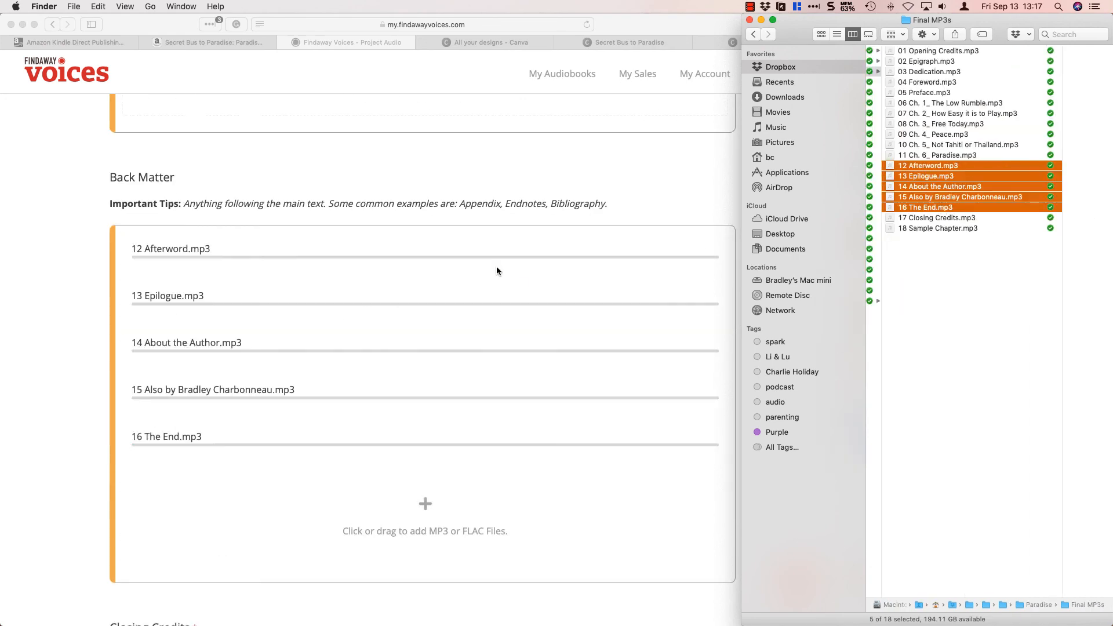
{"action": "left_click", "coordinate": [618, 403]}
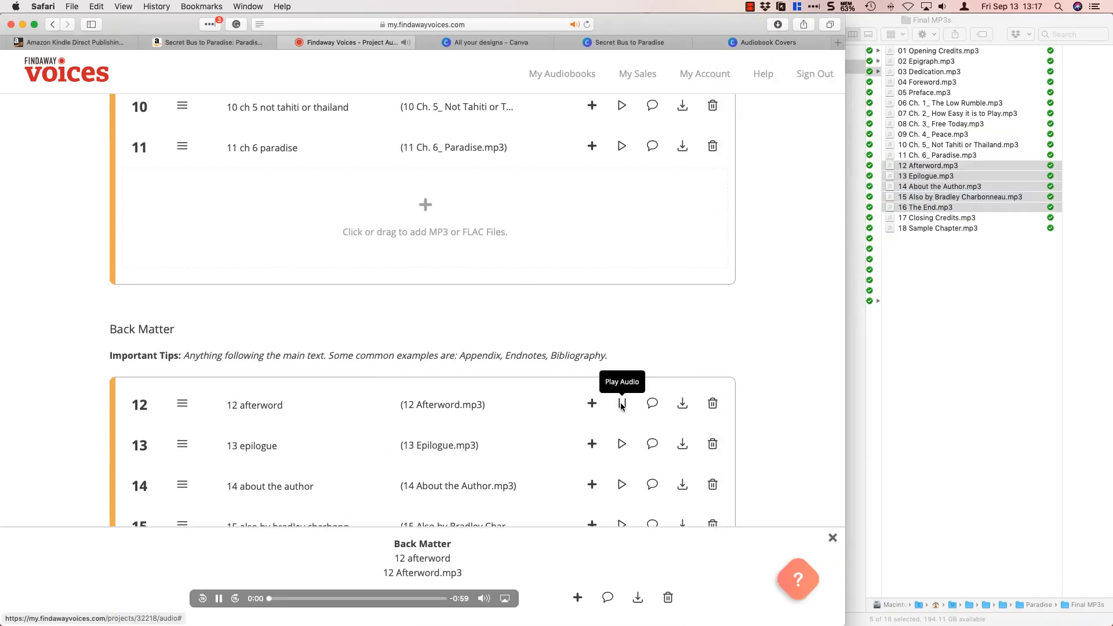
Upload 17 Closing Credits.mp3 to Closing Credits and 18 Sample Chapter.mp3 to Retail Sample.
{"action": "scroll", "coordinate": [624, 283], "scroll_direction": "down", "scroll_amount": 7}
{"action": "left_click", "coordinate": [892, 218]}
{"action": "scroll", "coordinate": [311, 145], "scroll_direction": "down", "scroll_amount": 5}
{"action": "left_click", "coordinate": [878, 228]}
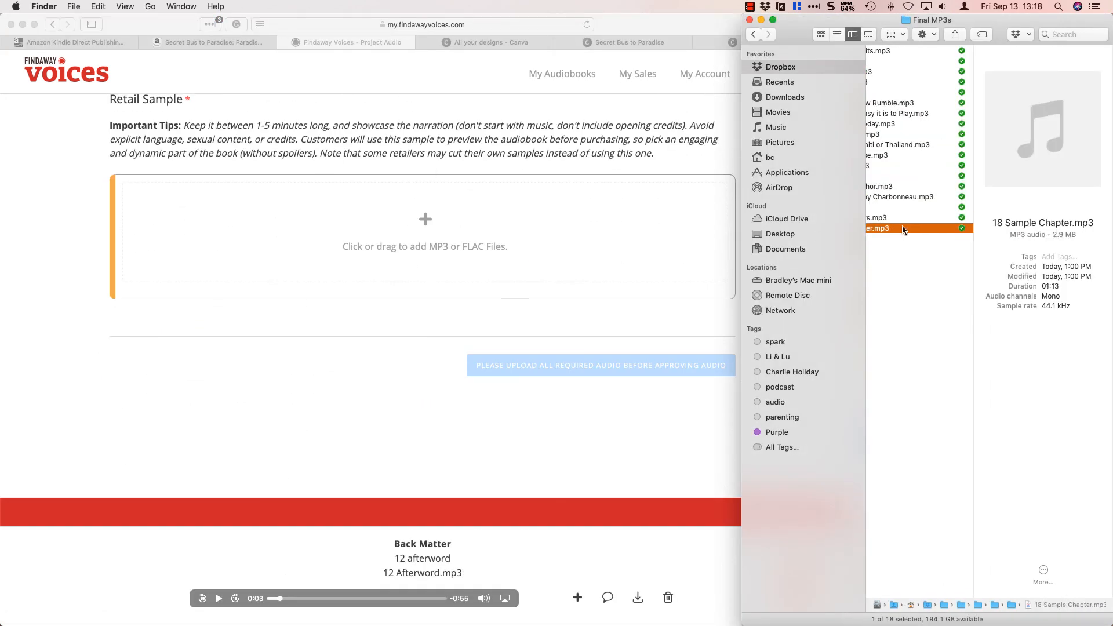
{"action": "left_click_drag", "start_coordinate": [878, 228], "coordinate": [359, 290]}
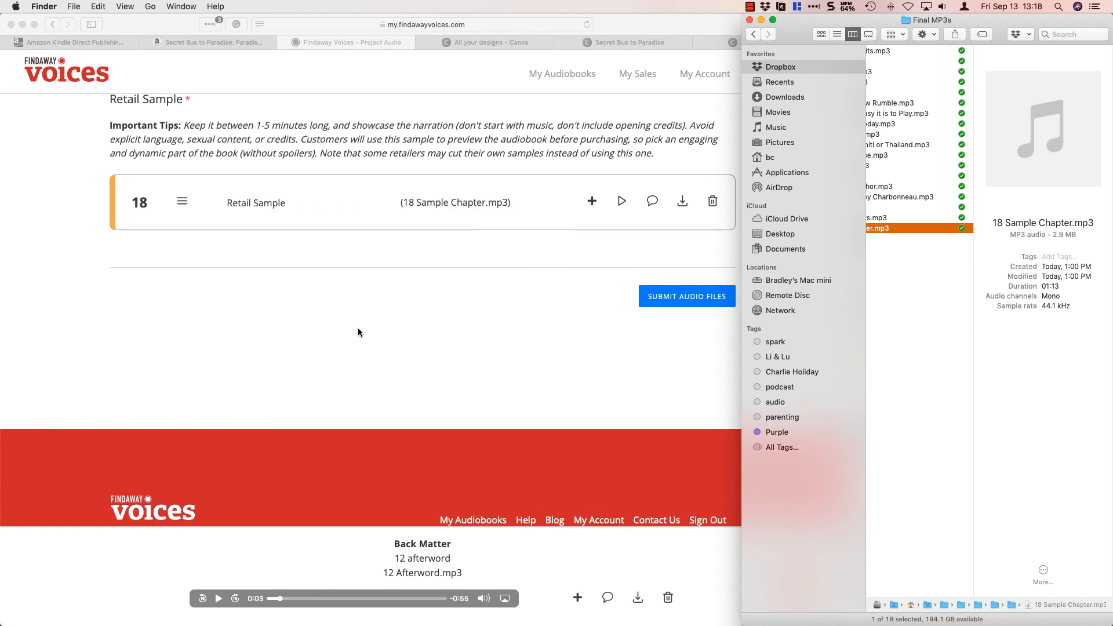
Widen the browser window to the full screen width and close the afterword audio player.
{"action": "scroll", "coordinate": [436, 340], "scroll_direction": "up", "scroll_amount": 4}
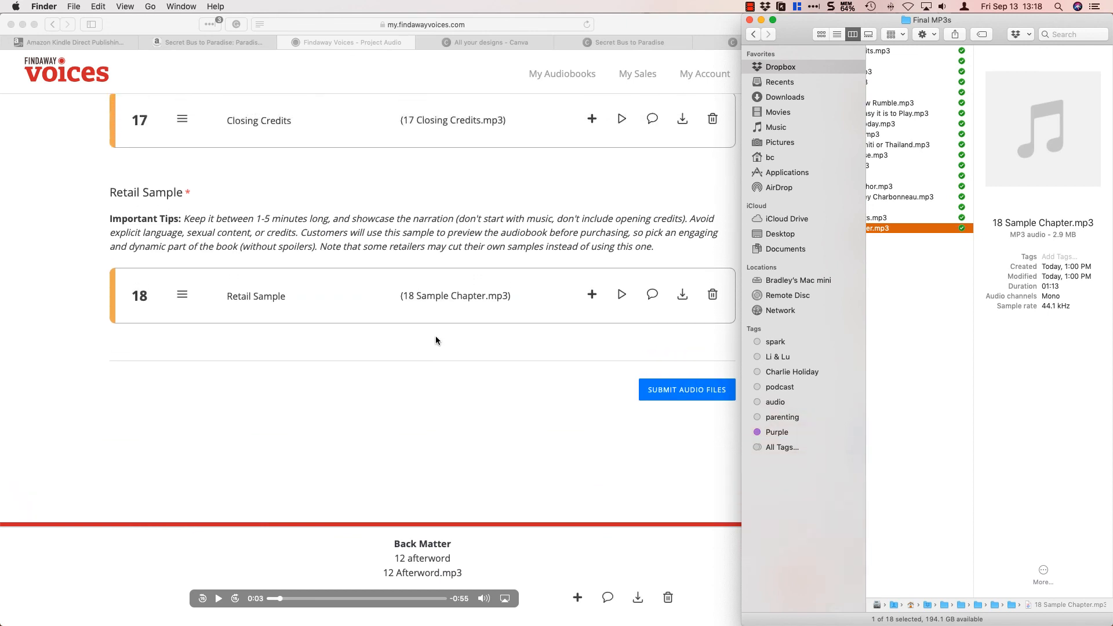
{"action": "left_click", "coordinate": [701, 231]}
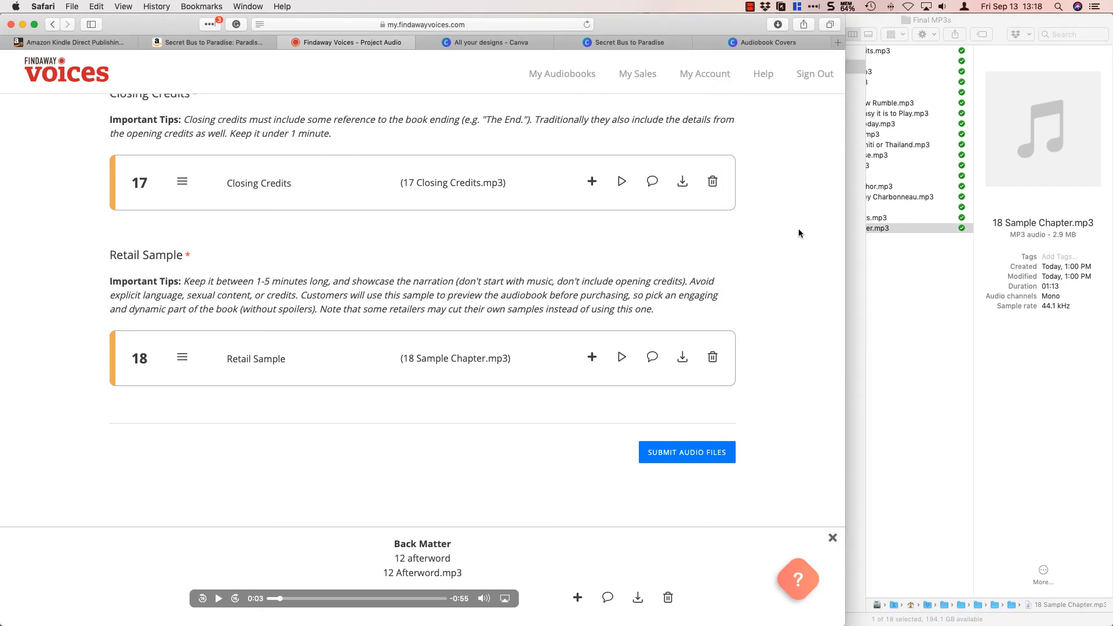
{"action": "left_click_drag", "start_coordinate": [844, 232], "coordinate": [1110, 241]}
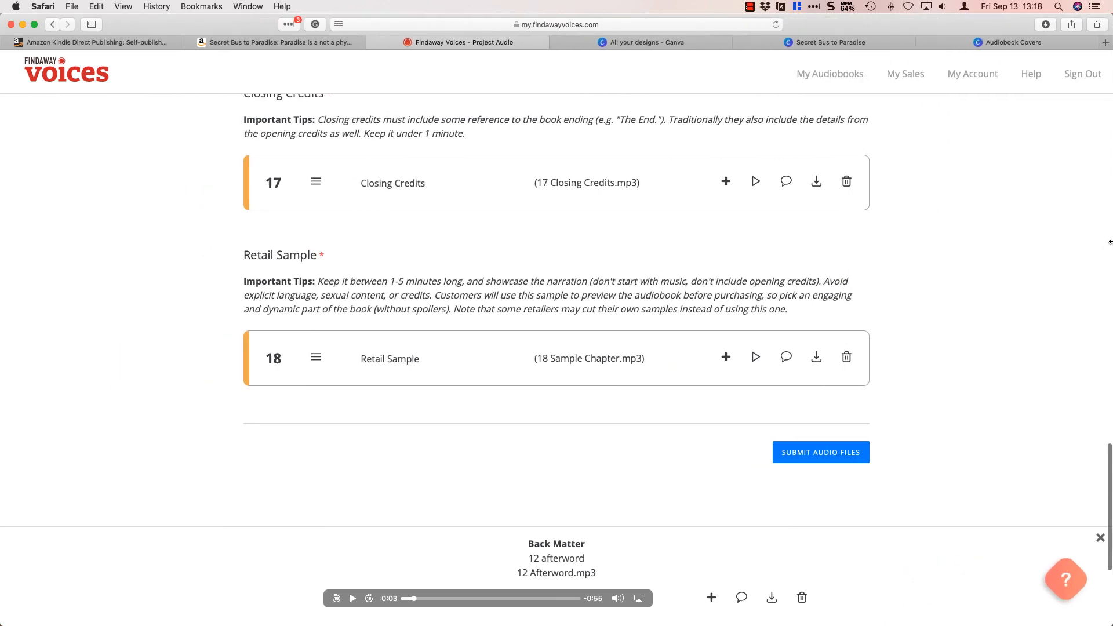
{"action": "scroll", "coordinate": [974, 261], "scroll_direction": "up", "scroll_amount": 20}
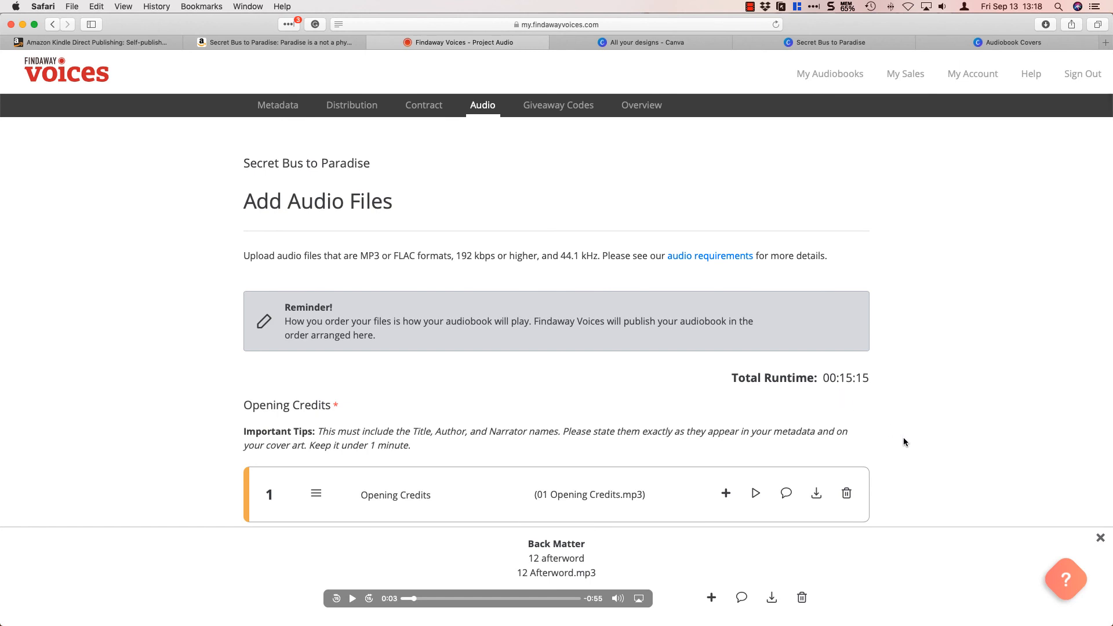
{"action": "left_click", "coordinate": [1099, 537]}
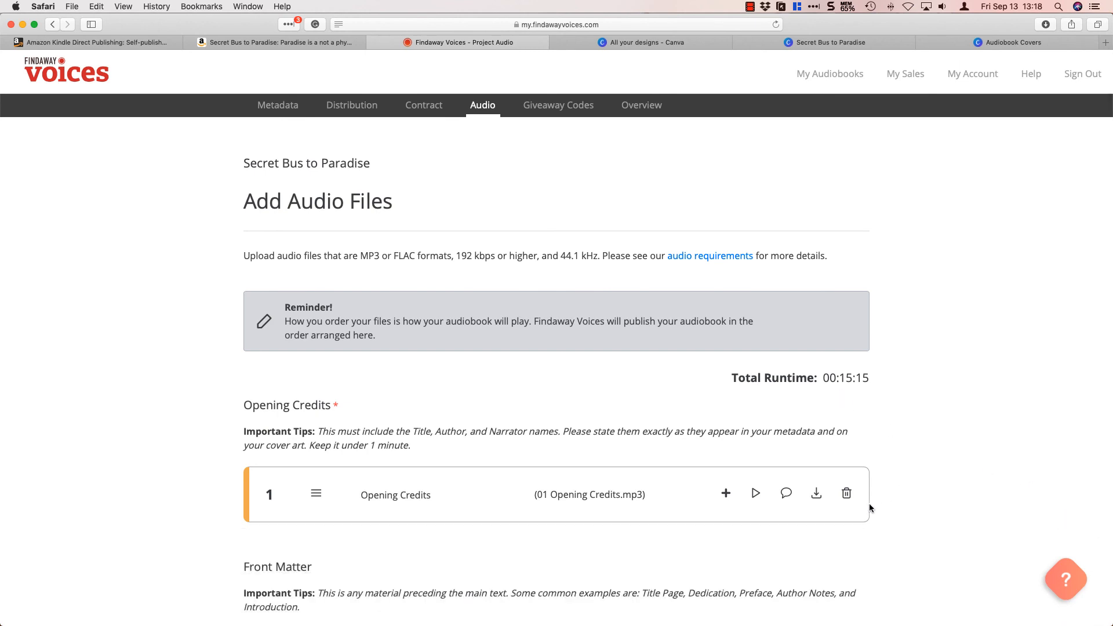
Check the order and names of the uploaded tracks from Opening Credits through Retail Sample, and look at the project's metadata page.
{"action": "scroll", "coordinate": [868, 503], "scroll_direction": "down", "scroll_amount": 6}
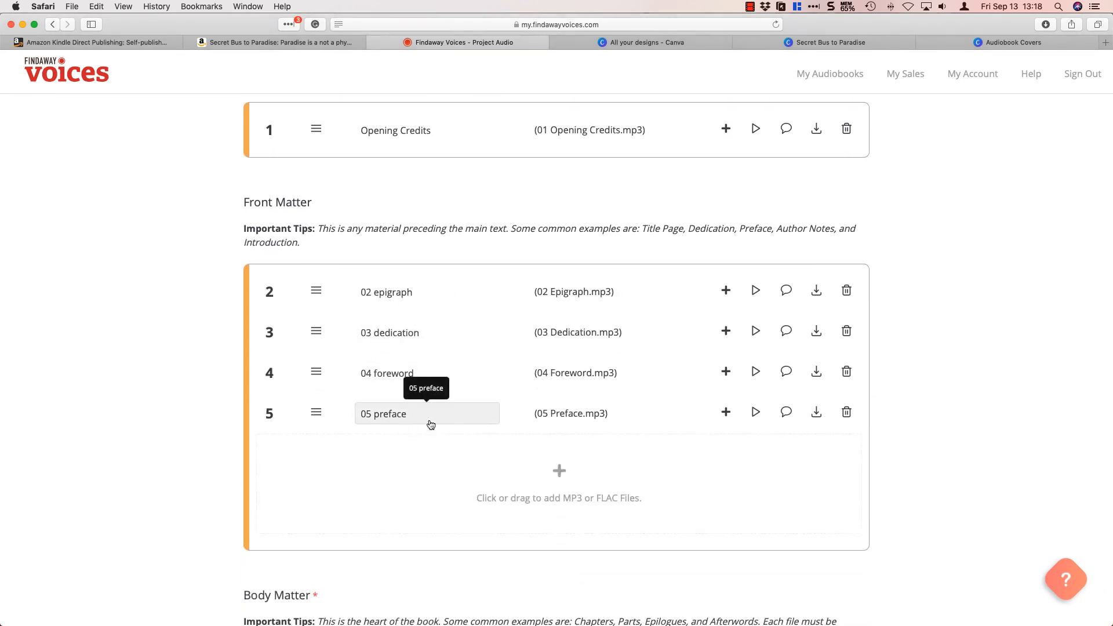
{"action": "scroll", "coordinate": [934, 464], "scroll_direction": "down", "scroll_amount": 7}
{"action": "scroll", "coordinate": [934, 462], "scroll_direction": "down", "scroll_amount": 2}
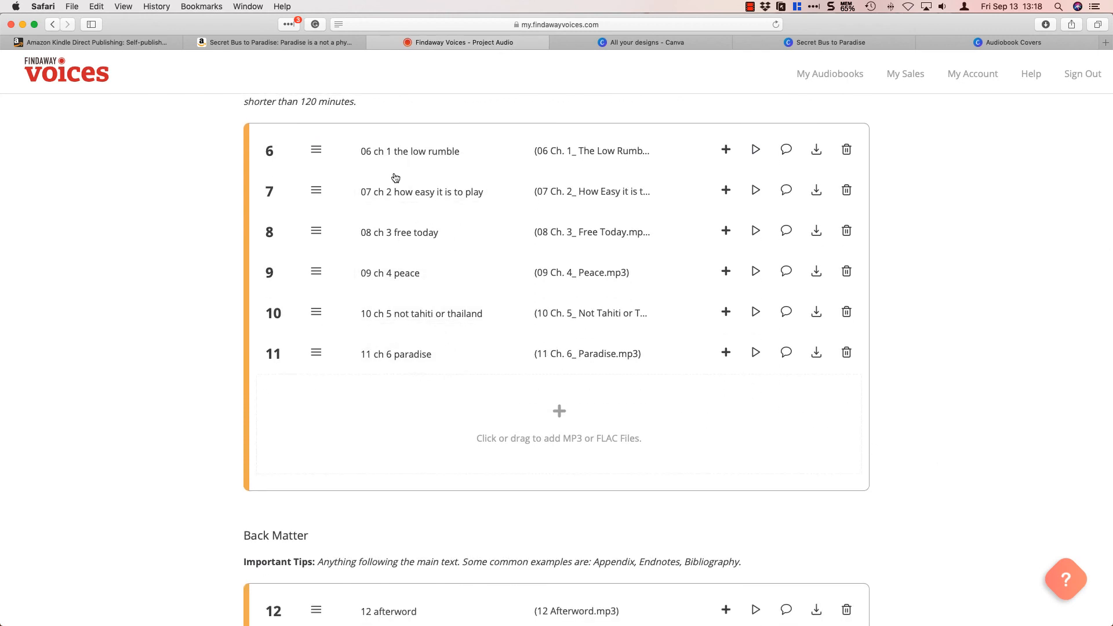
{"action": "scroll", "coordinate": [548, 429], "scroll_direction": "down", "scroll_amount": 9}
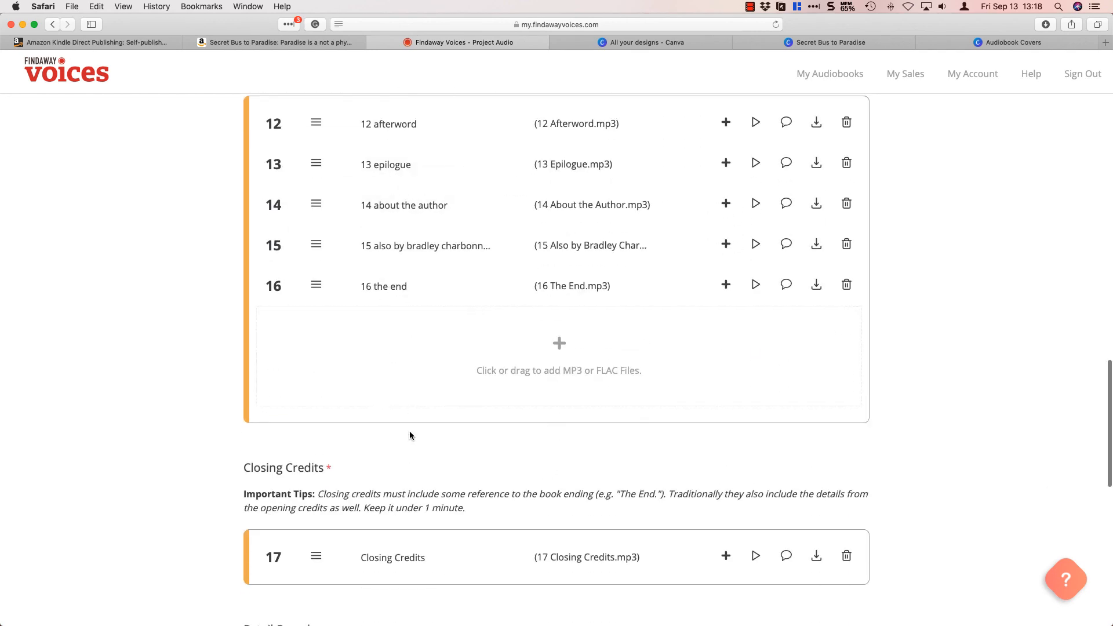
{"action": "scroll", "coordinate": [368, 441], "scroll_direction": "down", "scroll_amount": 4}
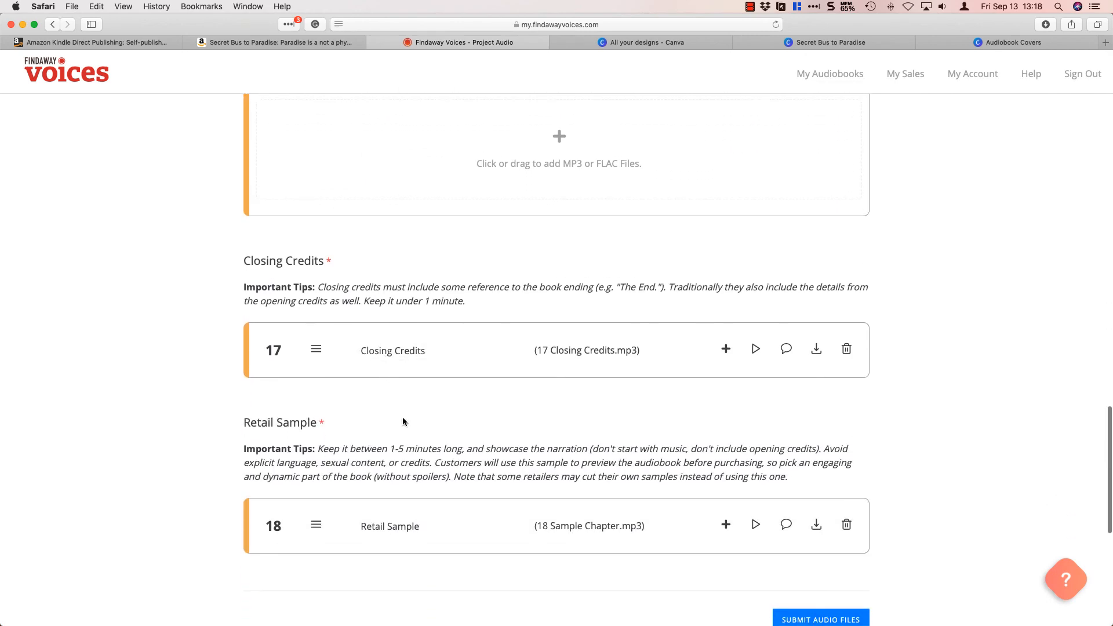
{"action": "scroll", "coordinate": [565, 383], "scroll_direction": "down", "scroll_amount": 3}
{"action": "scroll", "coordinate": [944, 371], "scroll_direction": "up", "scroll_amount": 20}
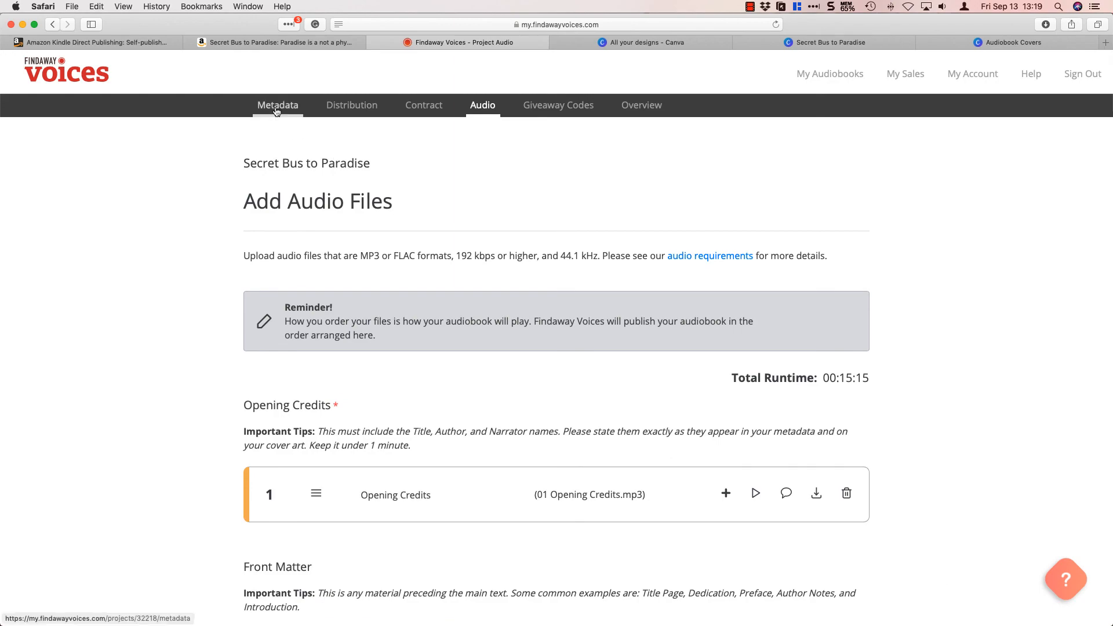
{"action": "scroll", "coordinate": [601, 288], "scroll_direction": "down", "scroll_amount": 12}
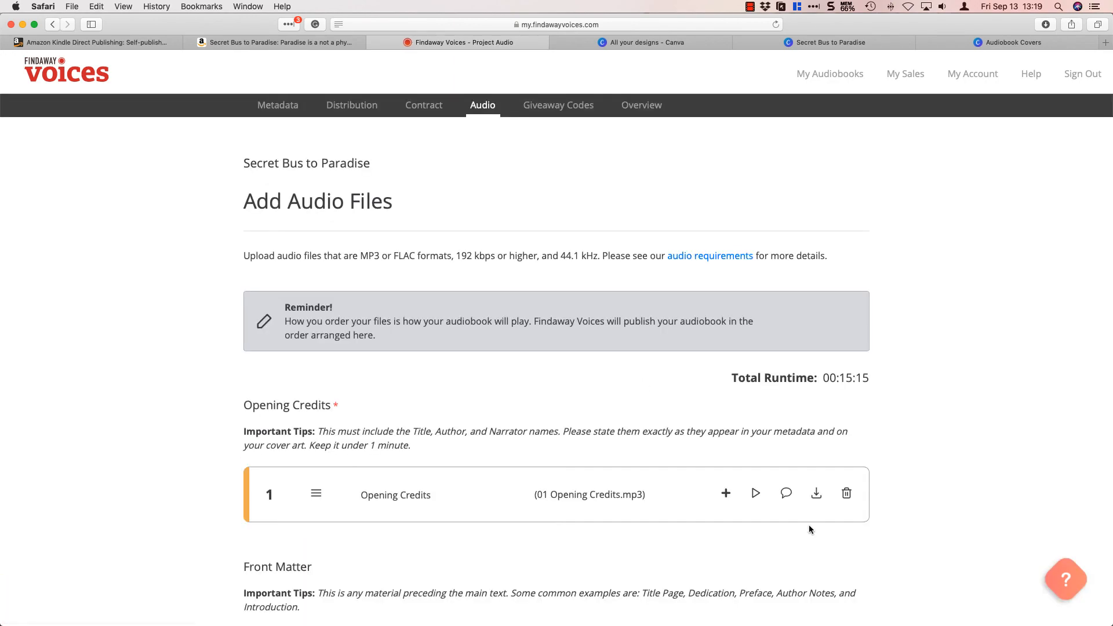
Submit the uploaded audio files and continue to the final review and submission page.
{"action": "scroll", "coordinate": [909, 556], "scroll_direction": "down", "scroll_amount": 20}
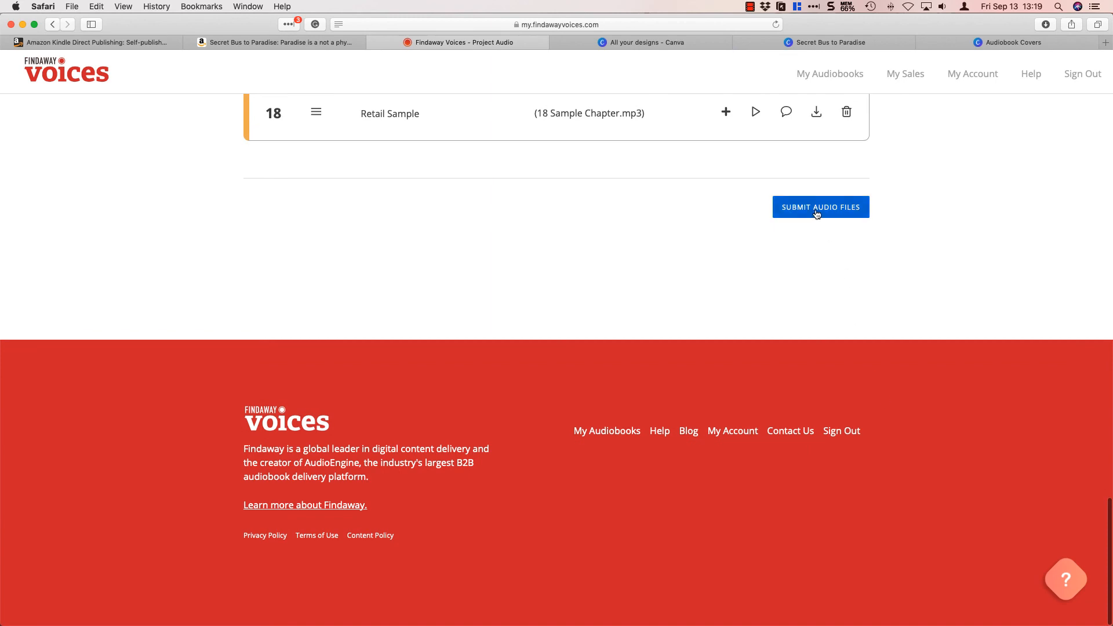
{"action": "left_click", "coordinate": [816, 210]}
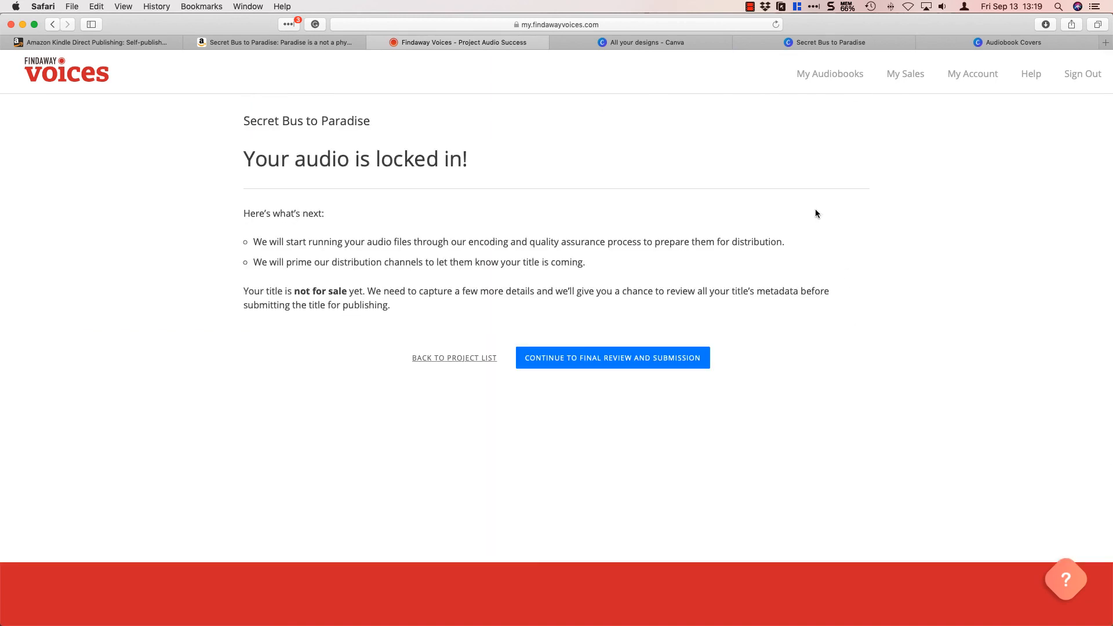
{"action": "left_click", "coordinate": [553, 359]}
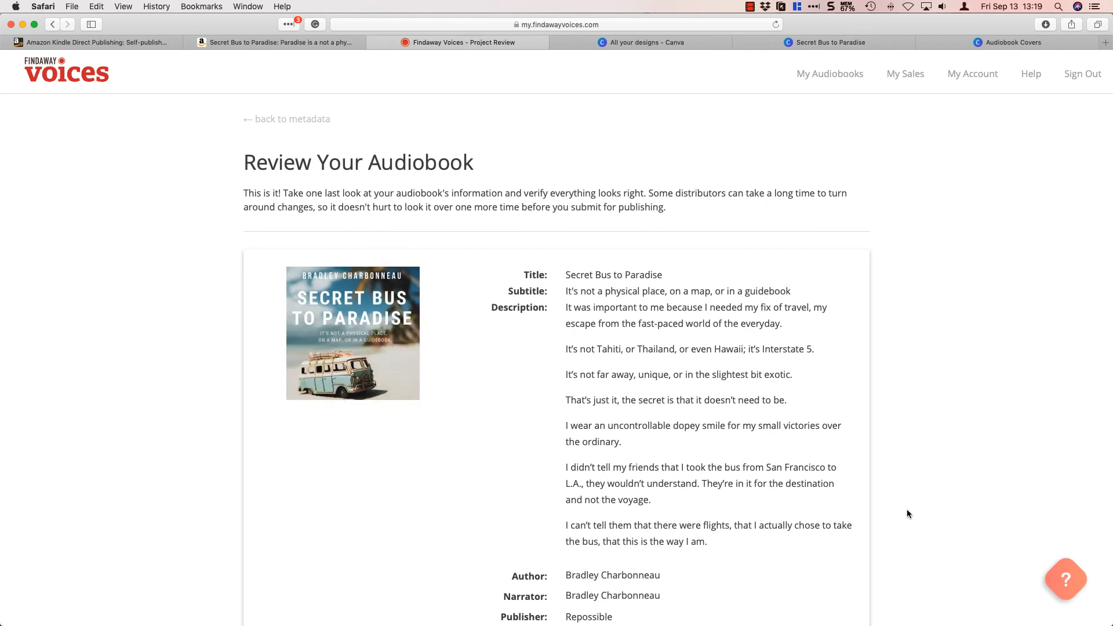
Review the audiobook's title, description, BISAC categories, ISBNs, list prices, copyright, release dates and distribution partners.
{"action": "scroll", "coordinate": [886, 522], "scroll_direction": "down", "scroll_amount": 2}
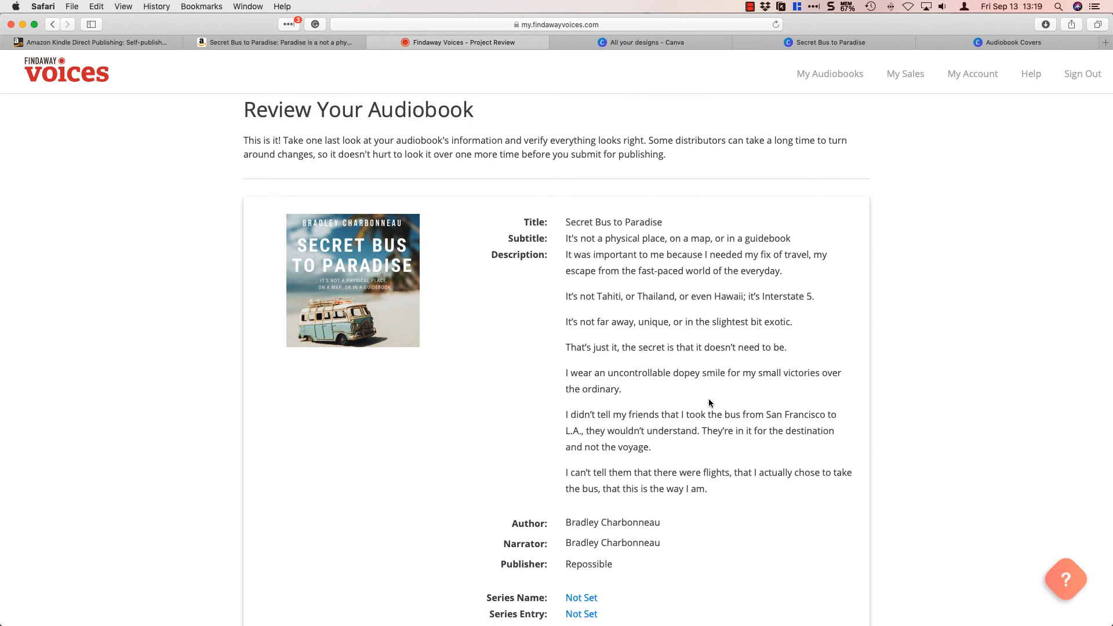
{"action": "scroll", "coordinate": [798, 520], "scroll_direction": "down", "scroll_amount": 5}
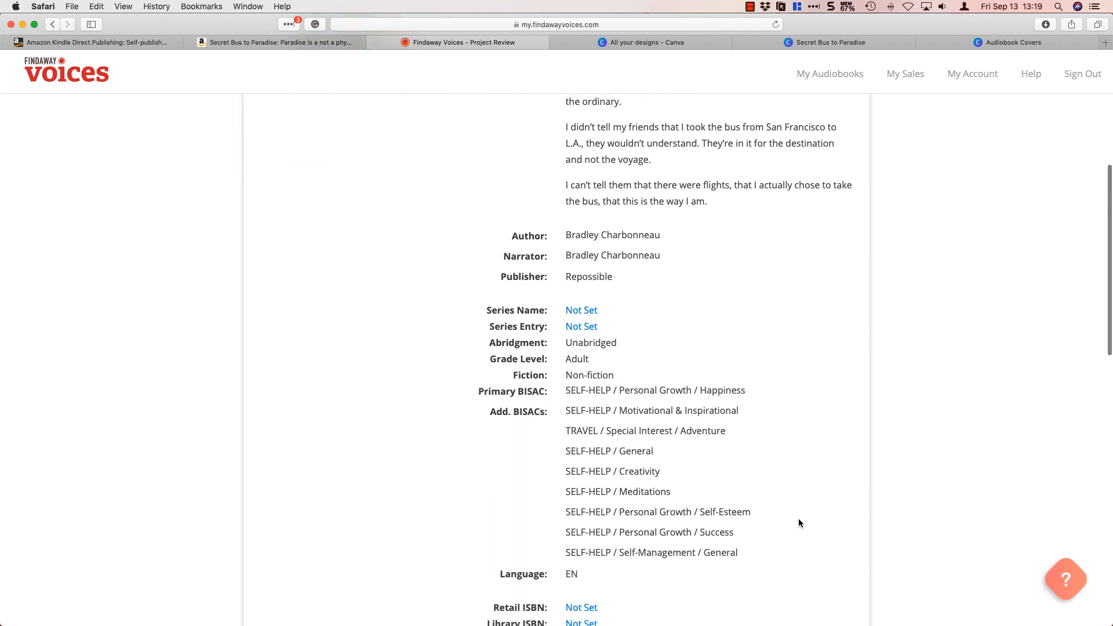
{"action": "scroll", "coordinate": [798, 522], "scroll_direction": "down", "scroll_amount": 3}
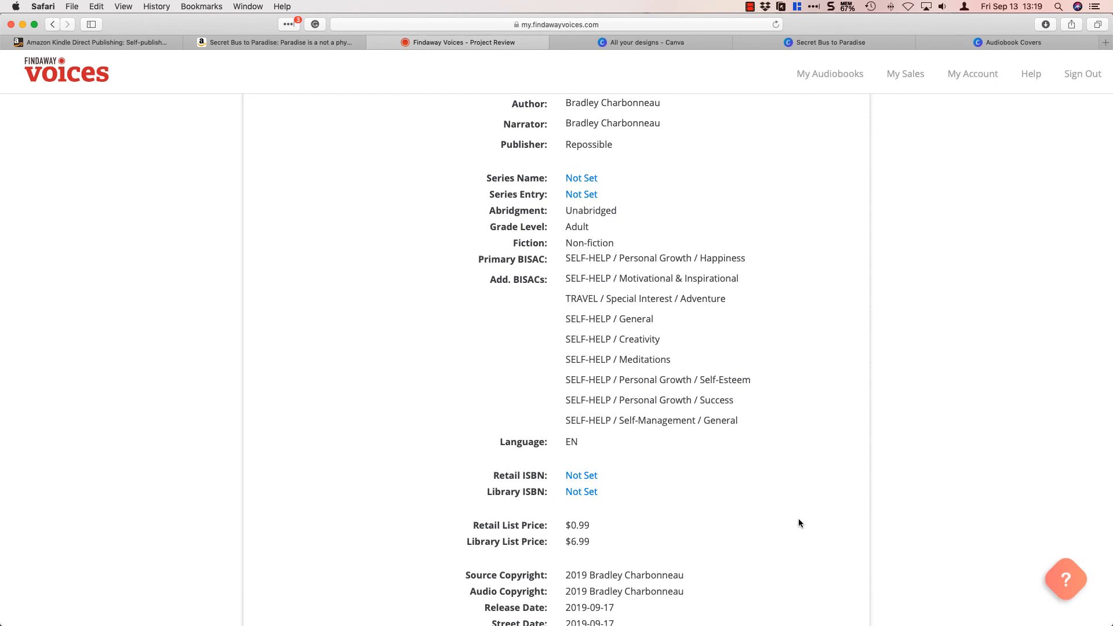
{"action": "scroll", "coordinate": [797, 522], "scroll_direction": "down", "scroll_amount": 2}
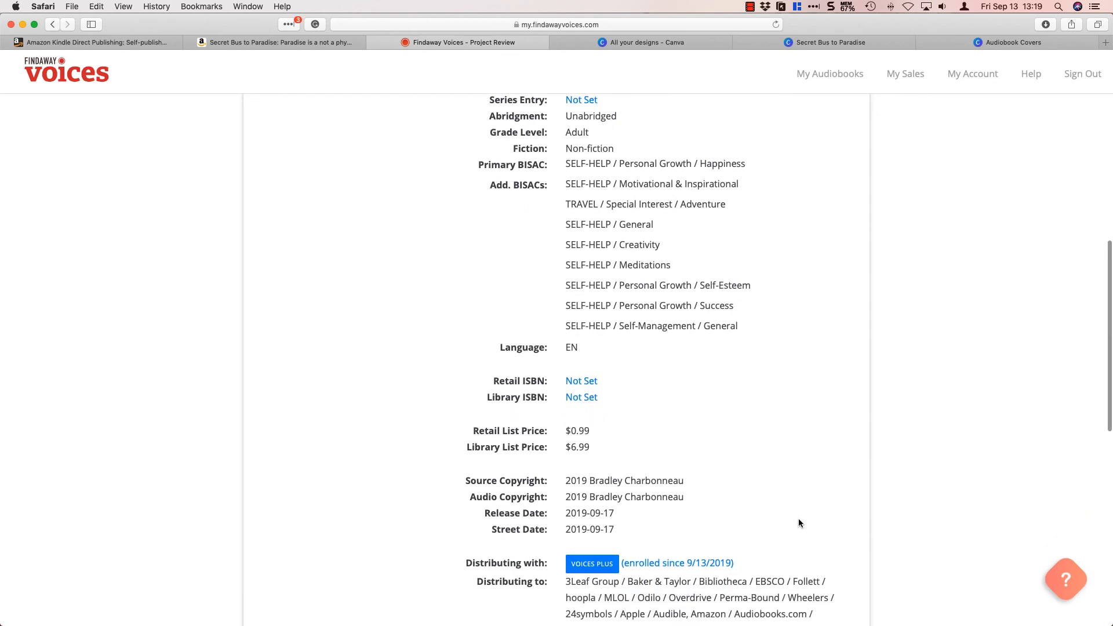
{"action": "scroll", "coordinate": [798, 522], "scroll_direction": "down", "scroll_amount": 3}
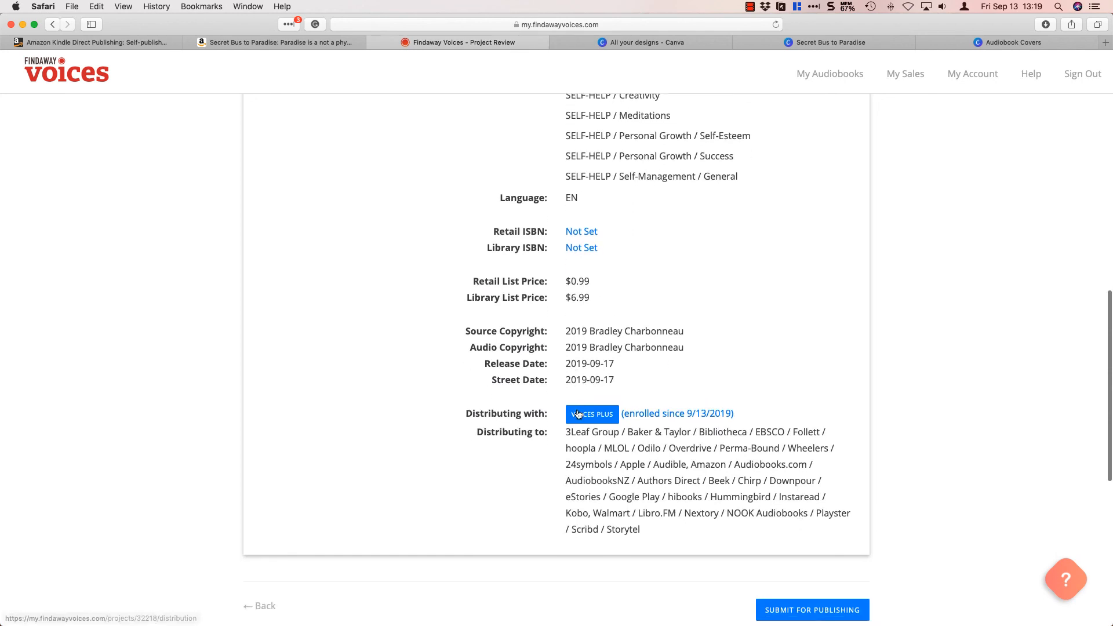
{"action": "scroll", "coordinate": [636, 528], "scroll_direction": "down", "scroll_amount": 3}
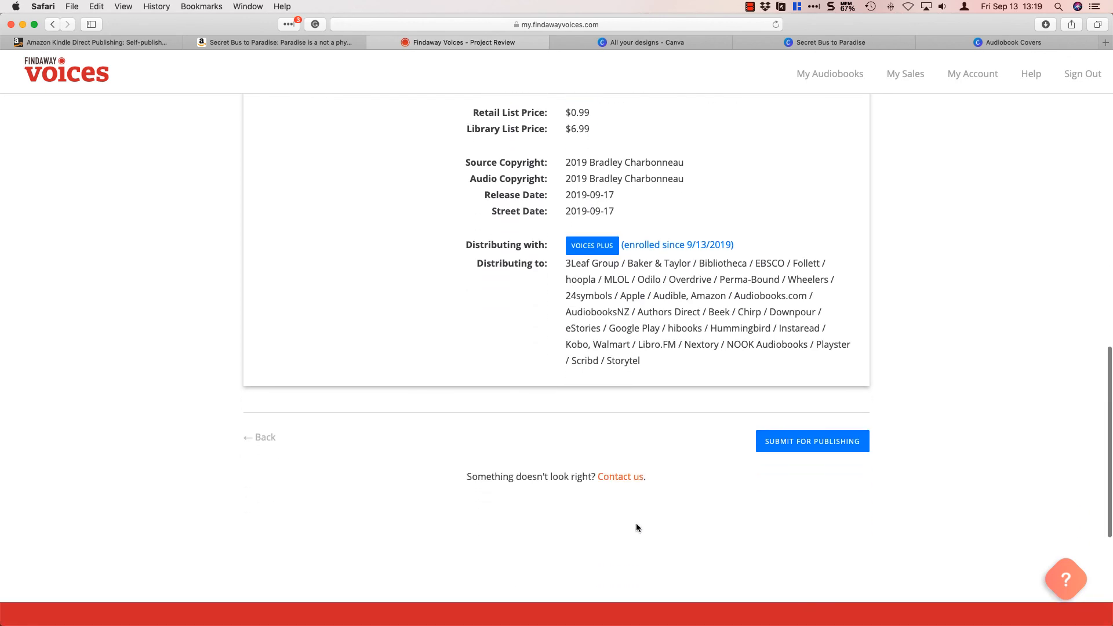
{"action": "scroll", "coordinate": [635, 523], "scroll_direction": "up", "scroll_amount": 10}
{"action": "scroll", "coordinate": [636, 527], "scroll_direction": "up", "scroll_amount": 5}
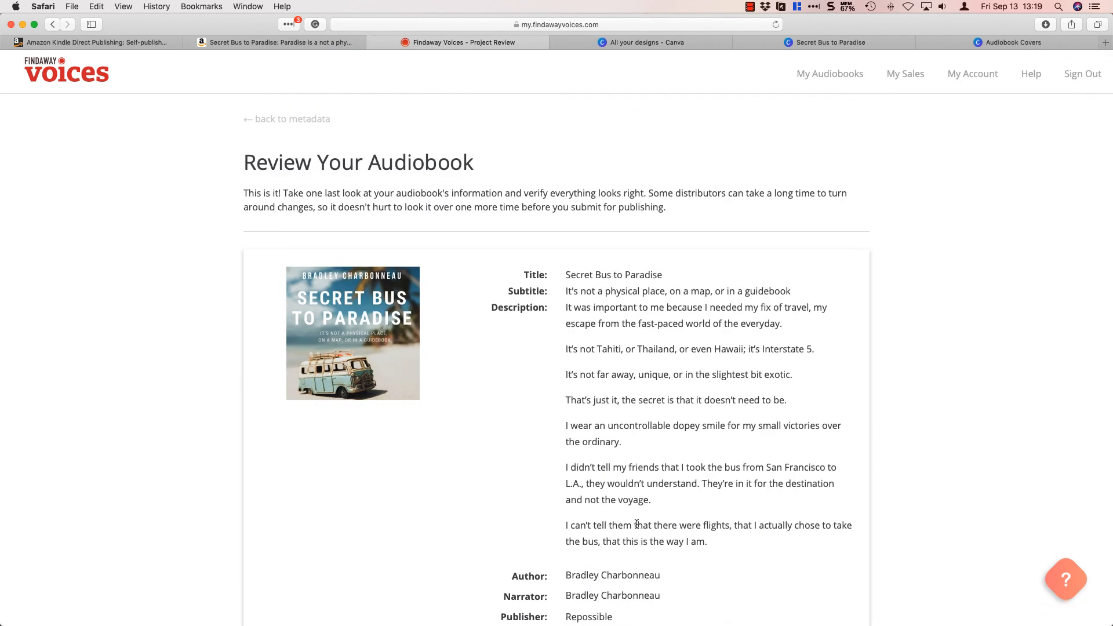
{"action": "scroll", "coordinate": [636, 524], "scroll_direction": "down", "scroll_amount": 1}
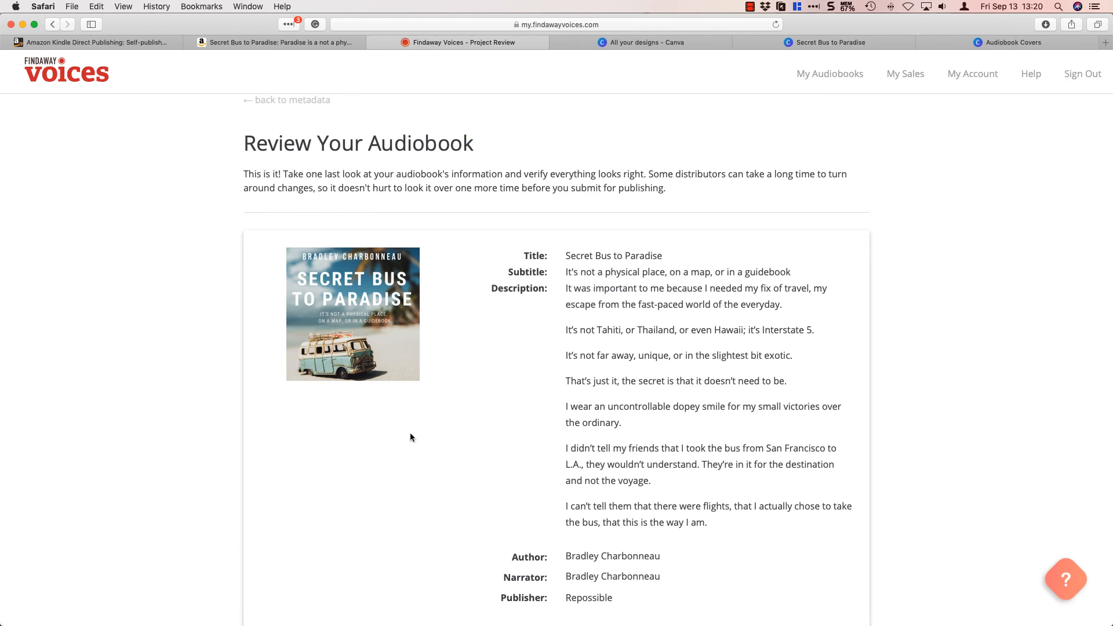
{"action": "scroll", "coordinate": [728, 516], "scroll_direction": "down", "scroll_amount": 15}
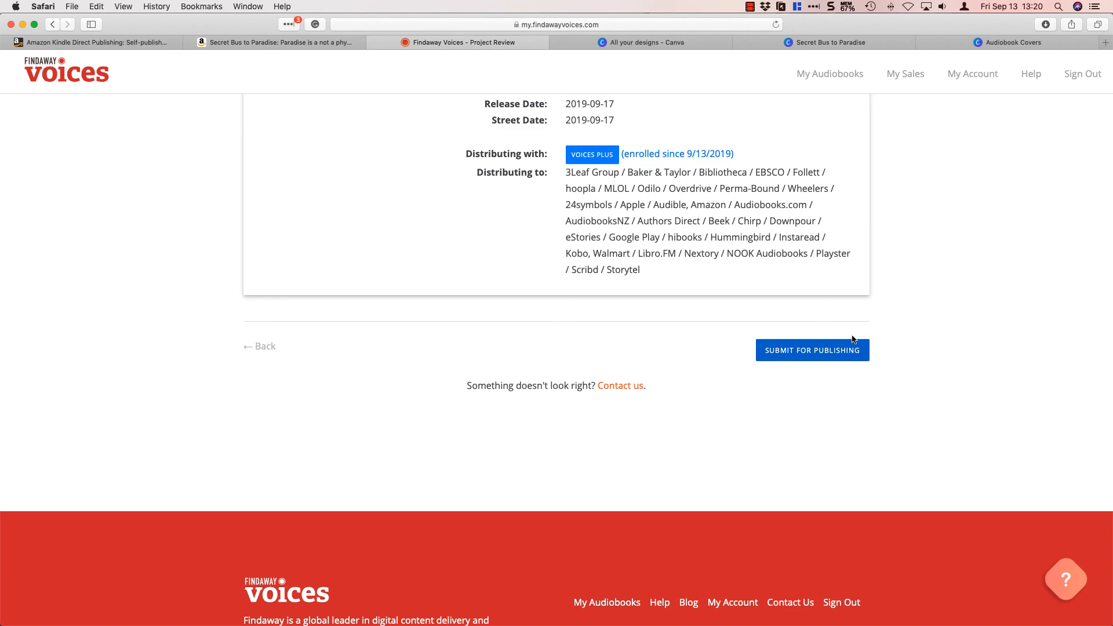
{"action": "scroll", "coordinate": [945, 300], "scroll_direction": "up", "scroll_amount": 15}
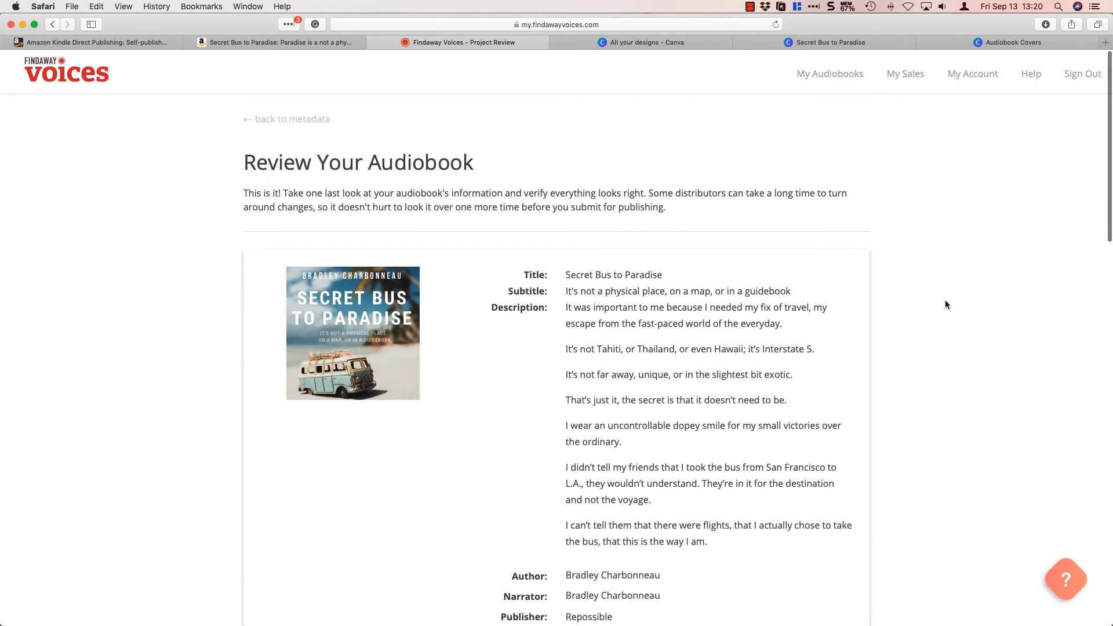
Submit the reviewed Secret Bus to Paradise audiobook for publishing.
{"action": "scroll", "coordinate": [944, 302], "scroll_direction": "down", "scroll_amount": 15}
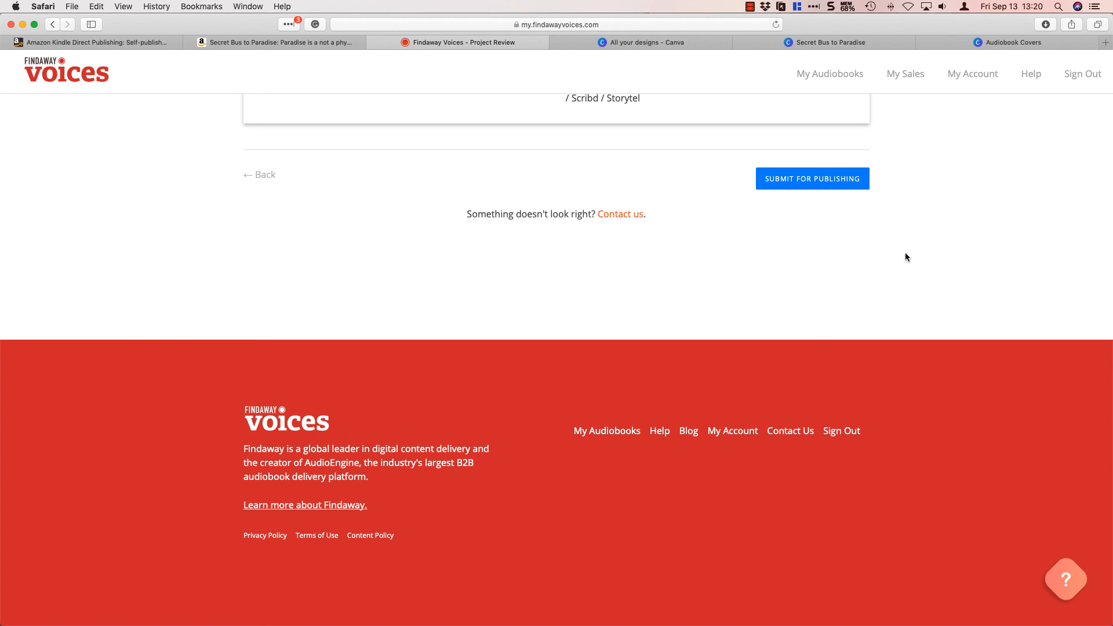
{"action": "scroll", "coordinate": [907, 256], "scroll_direction": "up", "scroll_amount": 1}
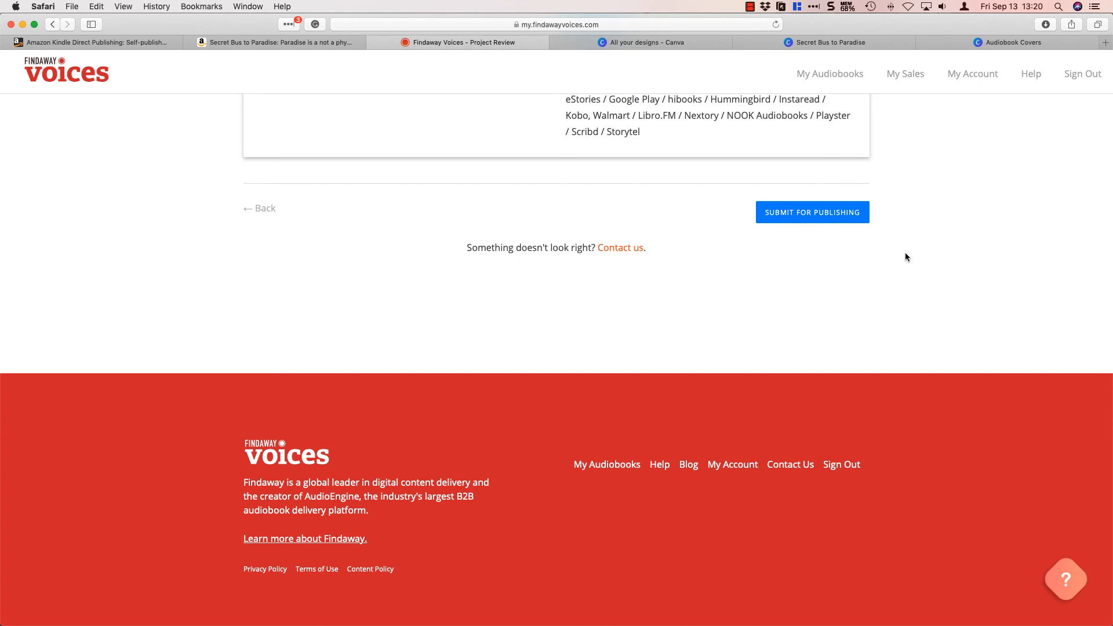
{"action": "left_click", "coordinate": [829, 216]}
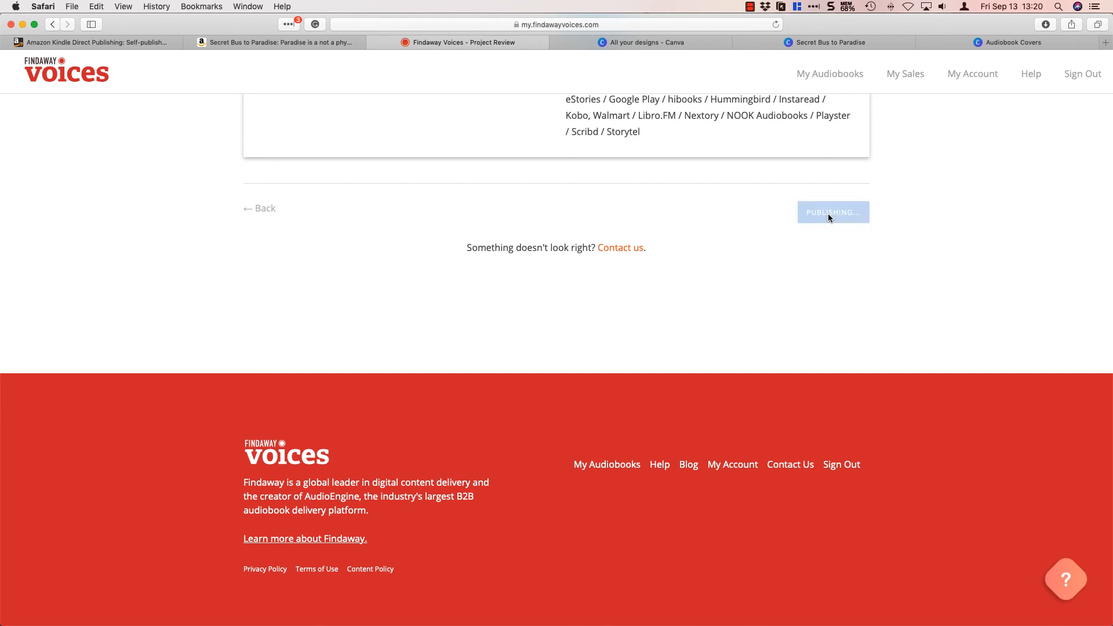